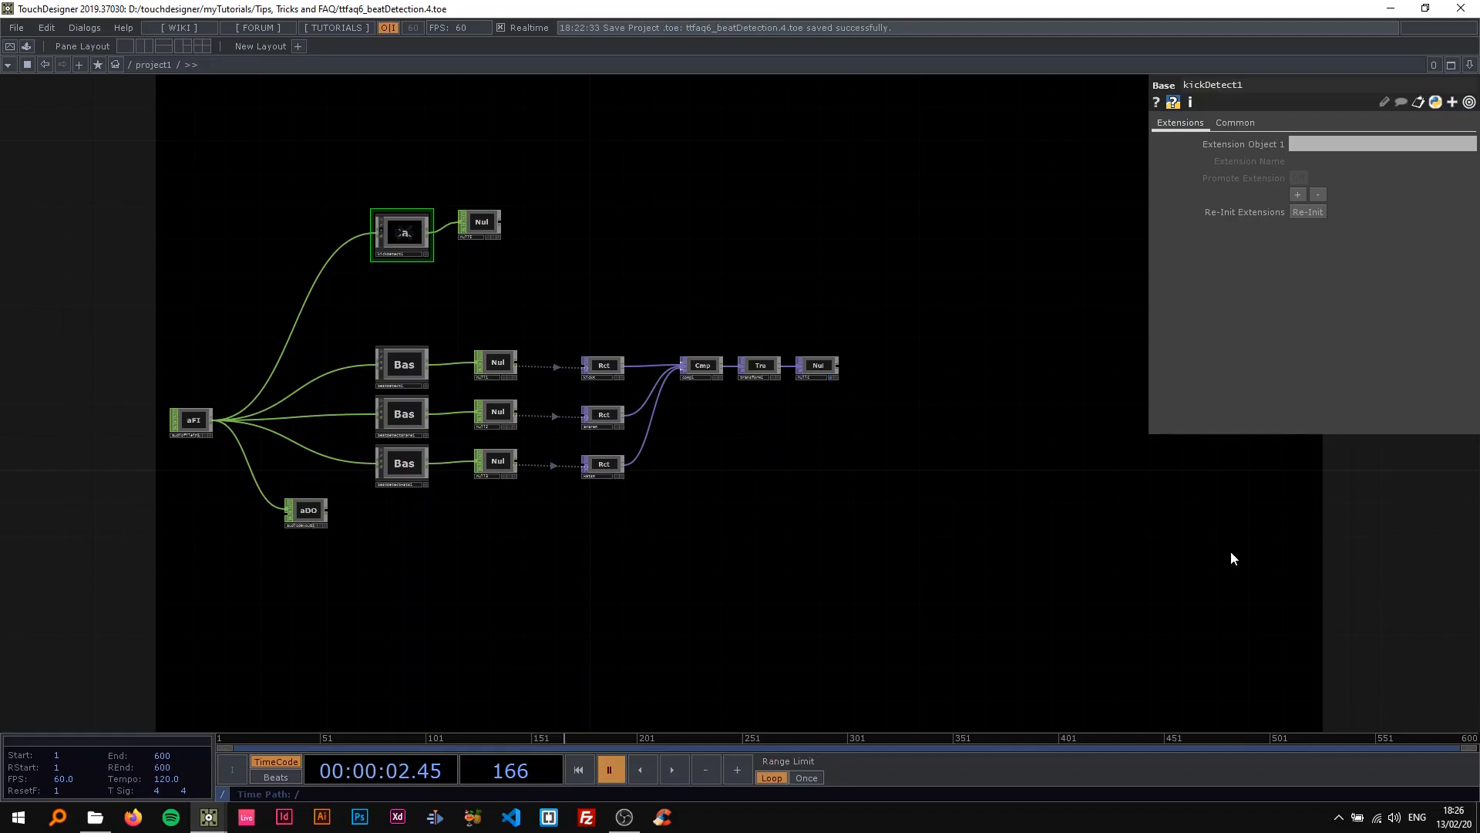
# Play the timeline briefly to preview the beat detection network's output, and pause it.
pyautogui.moveTo(842, 535); pyautogui.dragTo(866, 527)
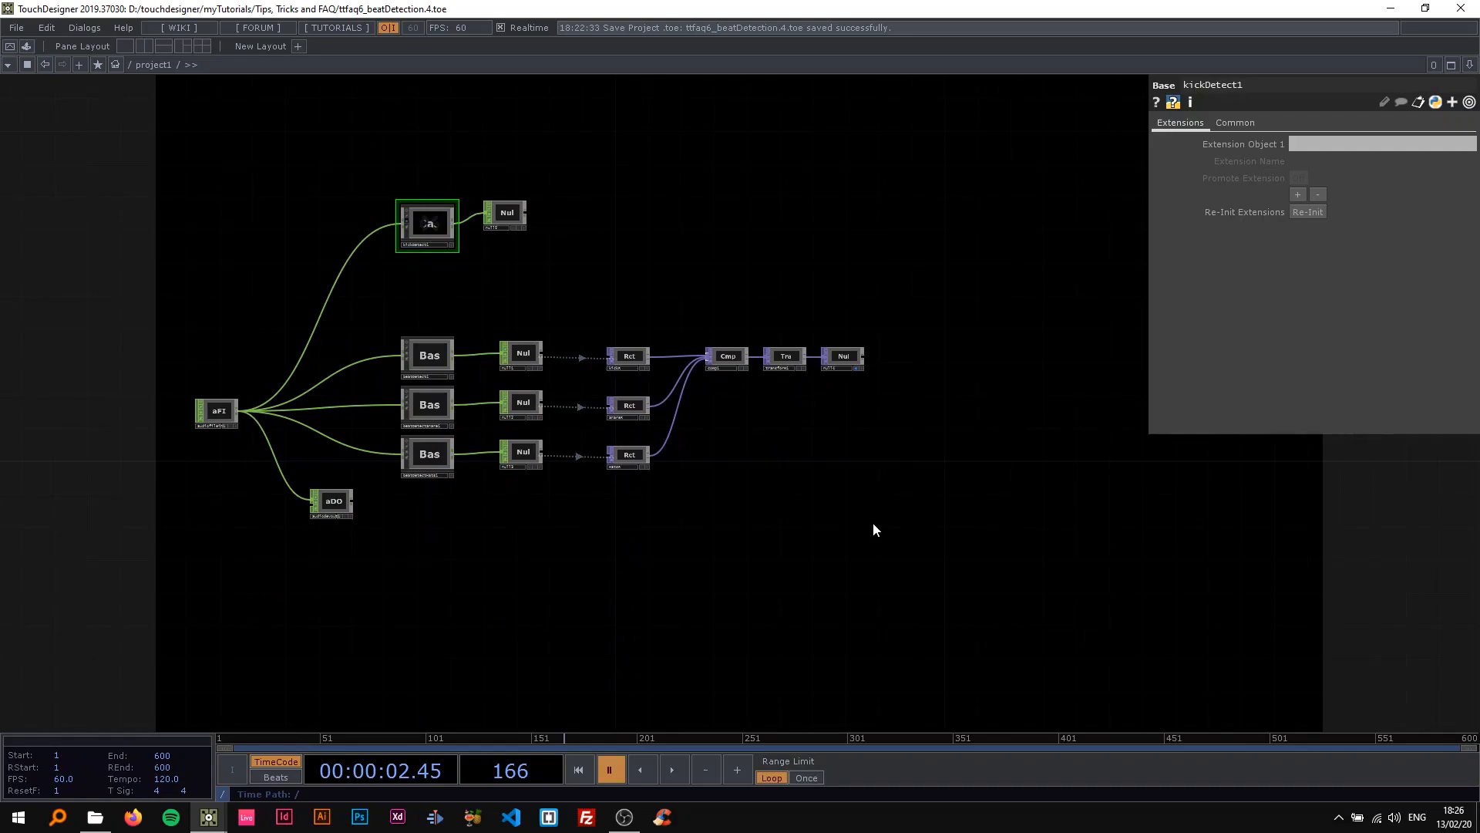
pyautogui.moveTo(737, 564); pyautogui.dragTo(622, 468)
pyautogui.press('space')
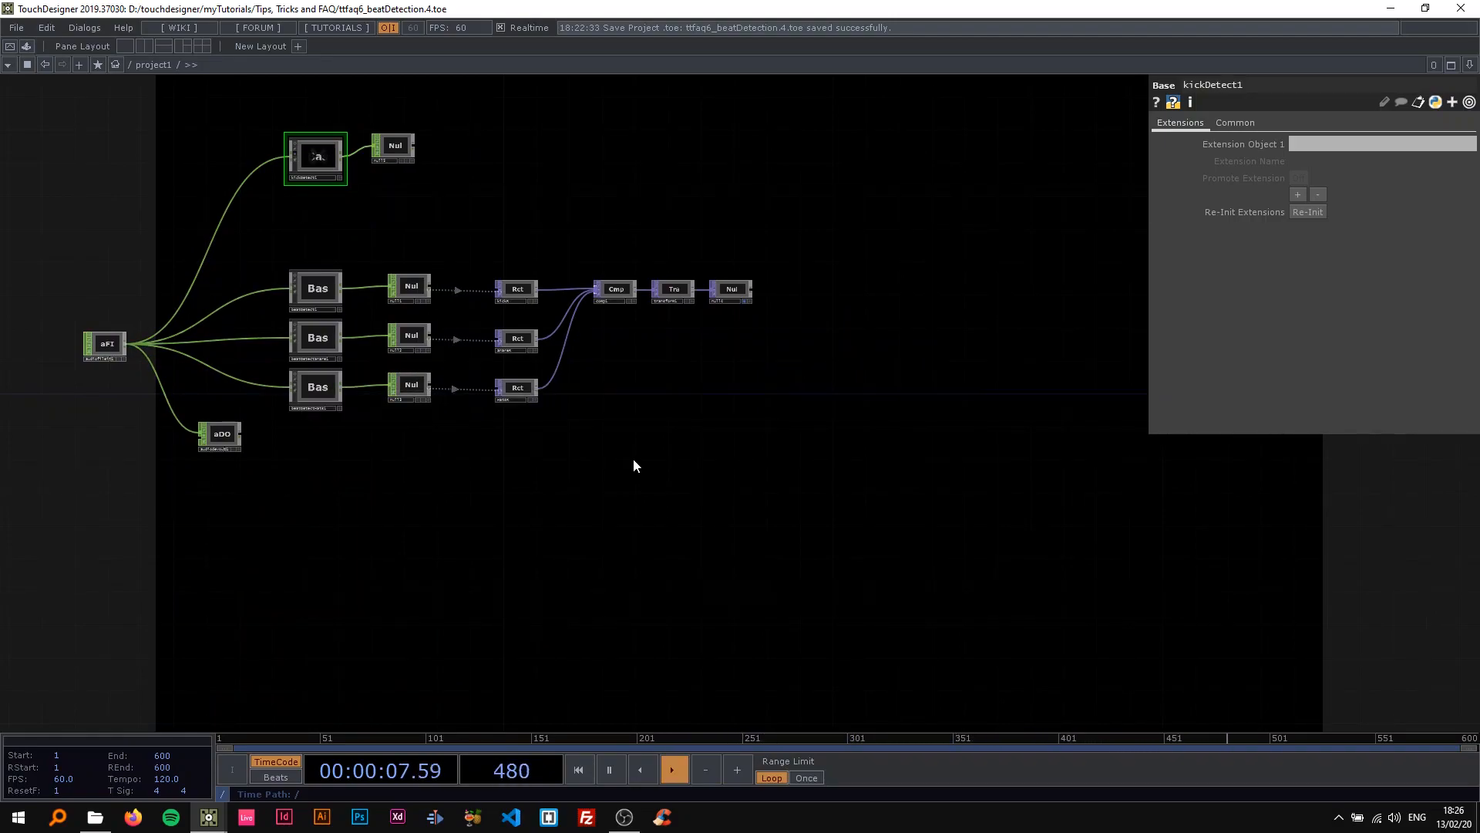
pyautogui.press('space')
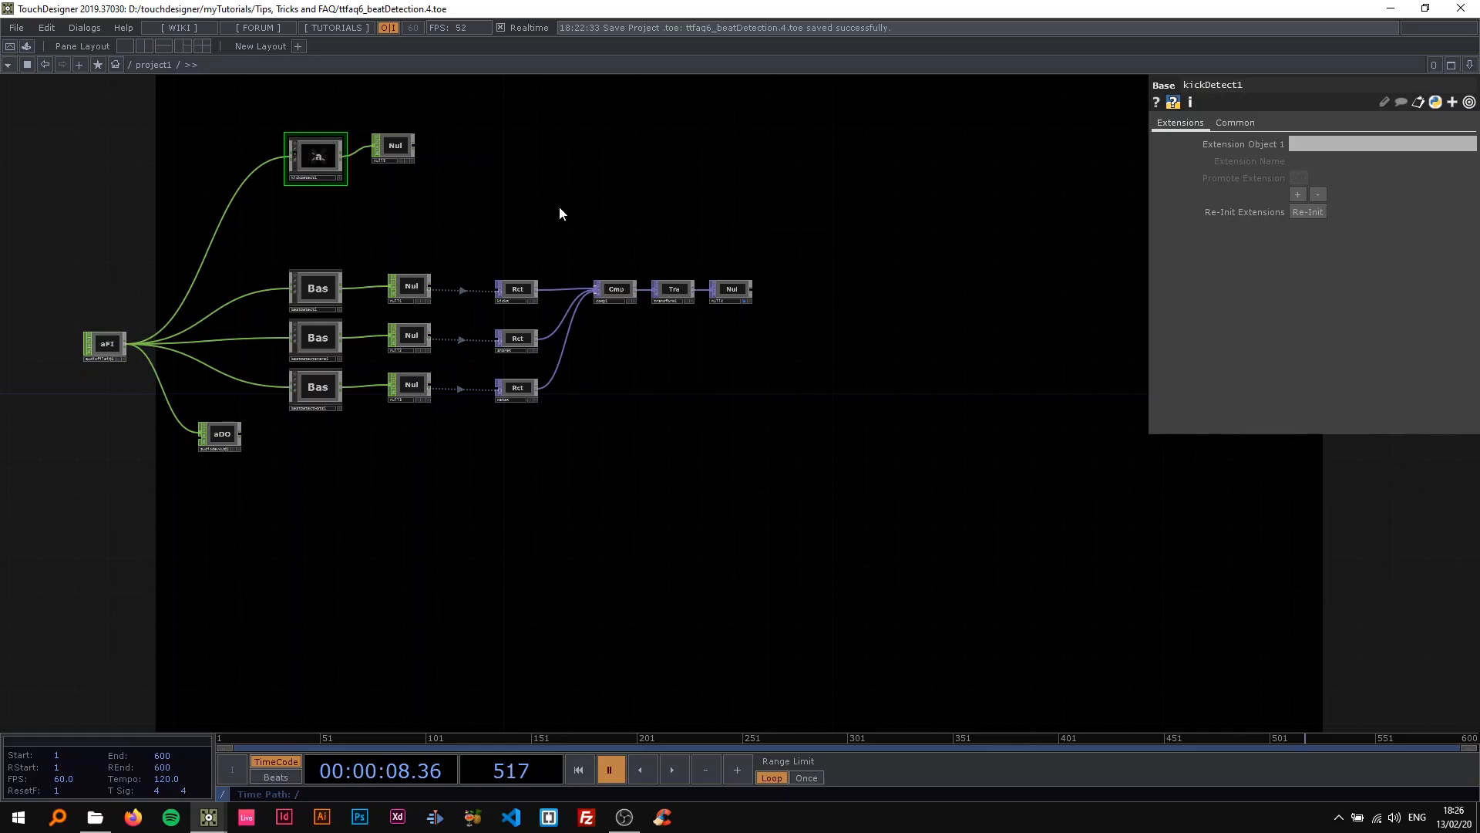
# Replay the timeline in short bursts to compare the kickDetect1 branch with the three beat detection branches, ending paused.
pyautogui.scroll(5, 529, 248)
pyautogui.moveTo(475, 232); pyautogui.dragTo(692, 285)
pyautogui.scroll(-5, 692, 286)
pyautogui.moveTo(600, 282); pyautogui.dragTo(556, 285)
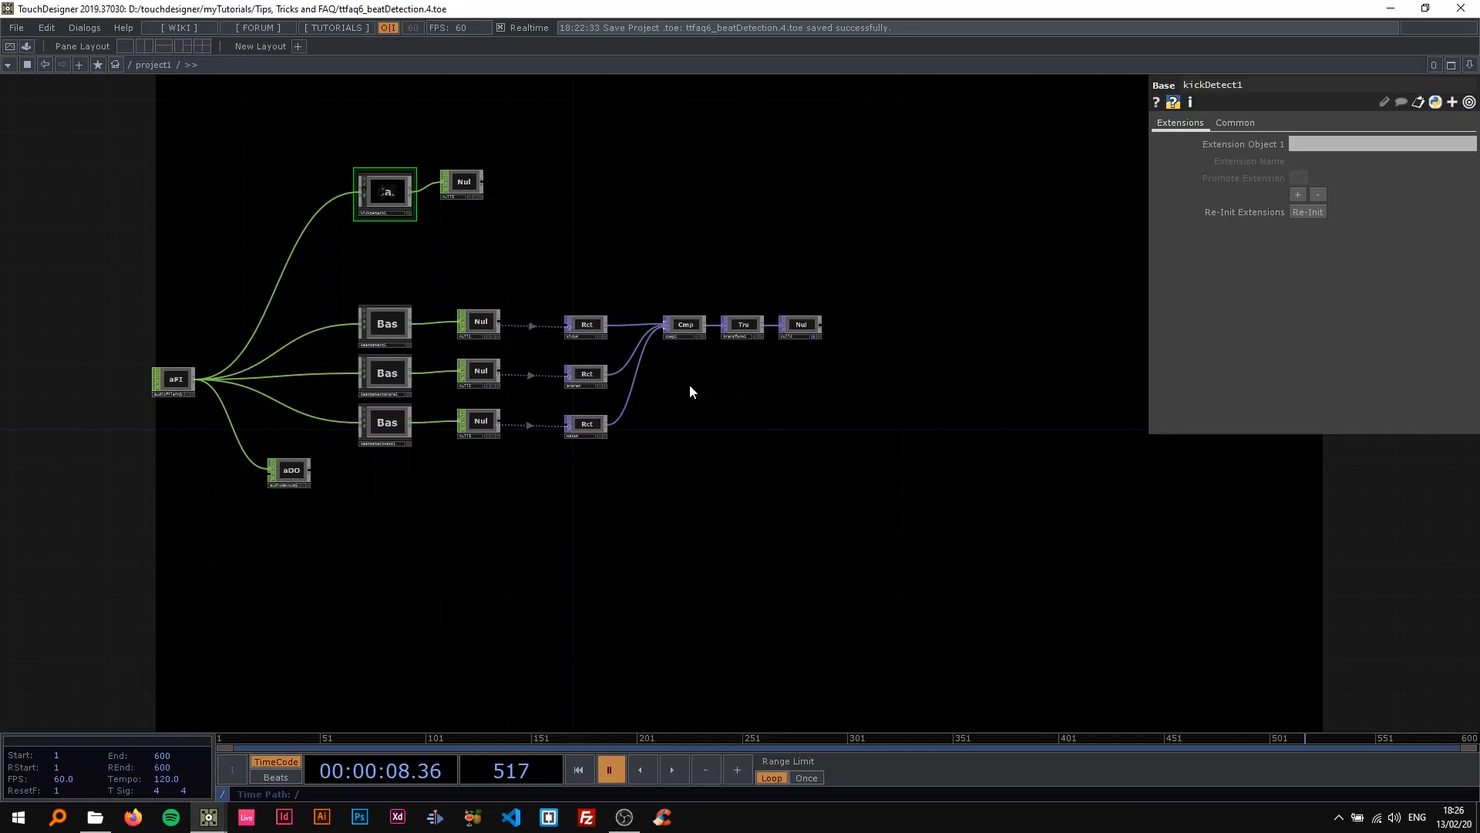
pyautogui.press('space')
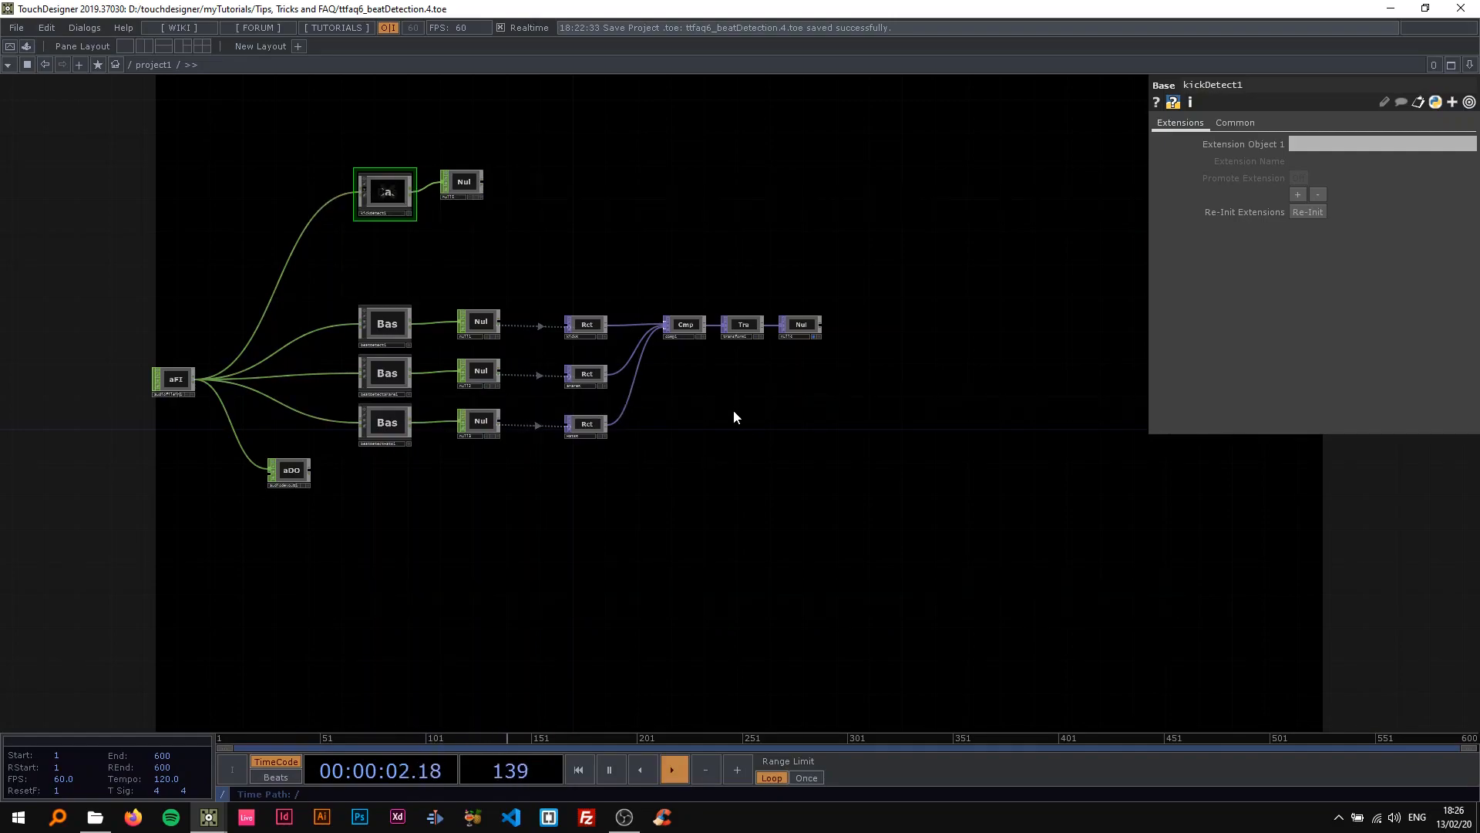
pyautogui.press('space')
pyautogui.press('space')
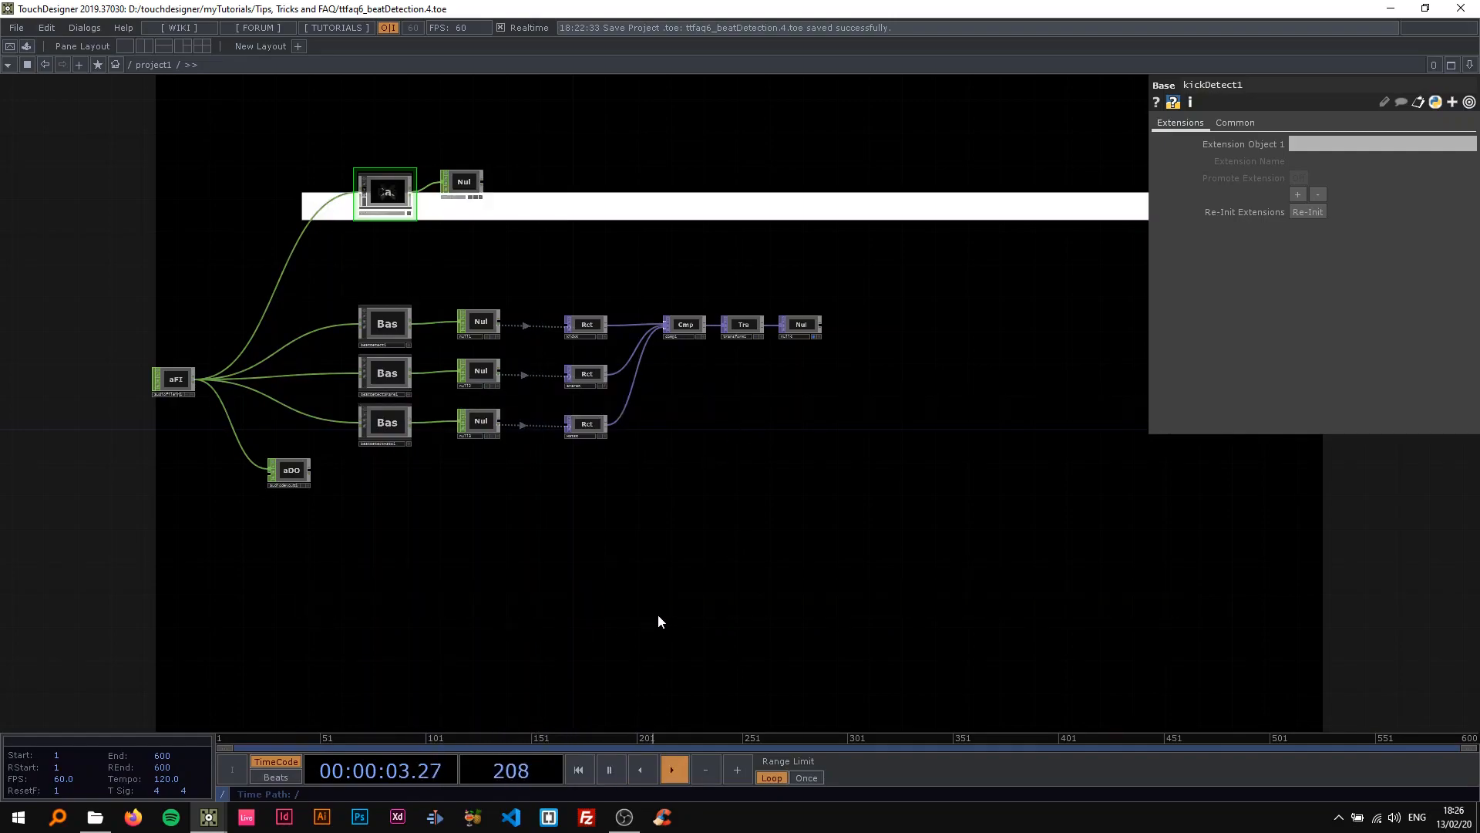
pyautogui.press('space')
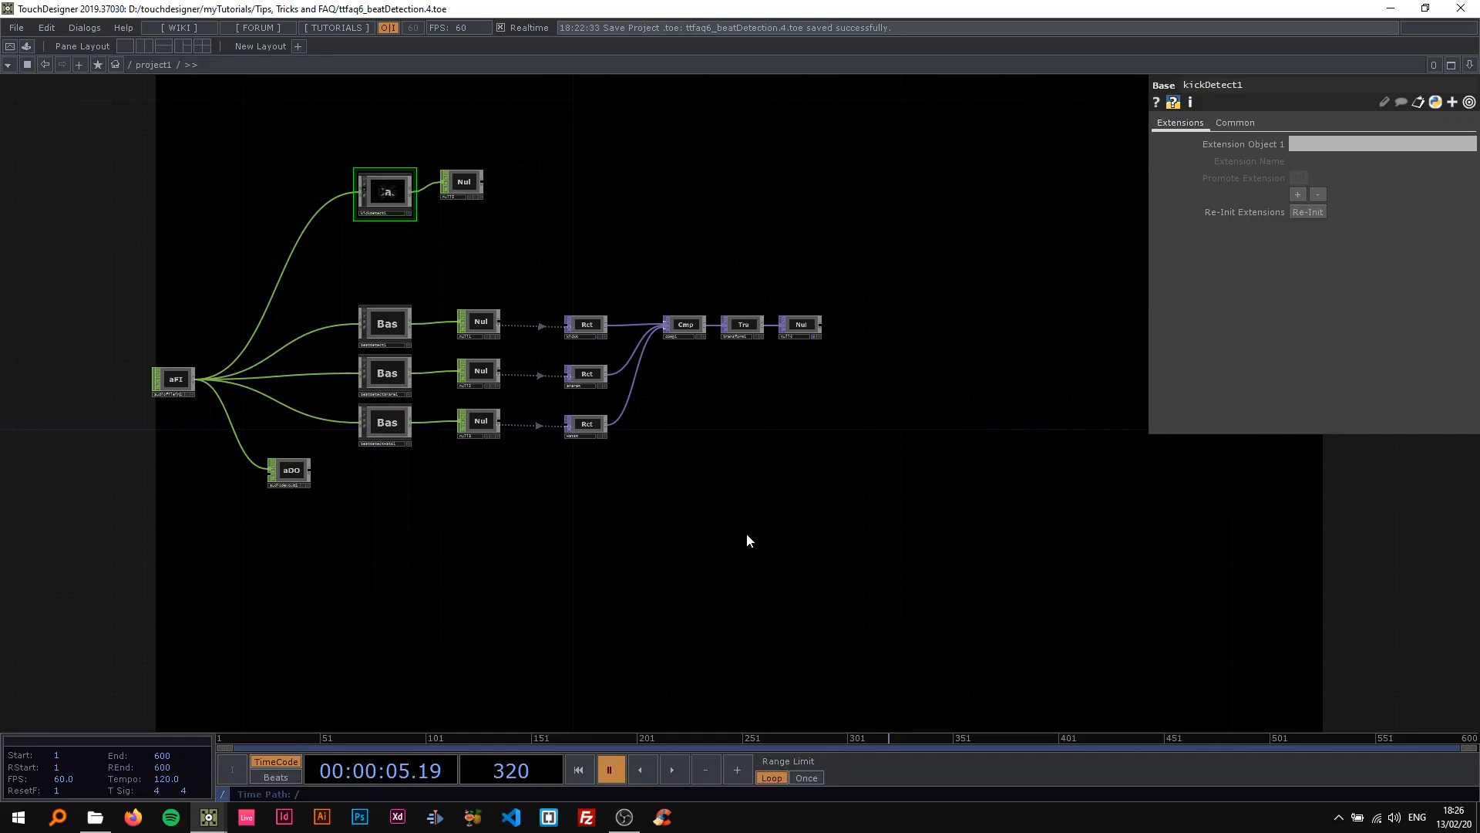
# Examine the network from the audio file input through kickDetect1 and the beat, snare and hats detection components.
pyautogui.scroll(3, 448, 242)
pyautogui.moveTo(450, 245); pyautogui.dragTo(631, 306)
pyautogui.scroll(2, 545, 258)
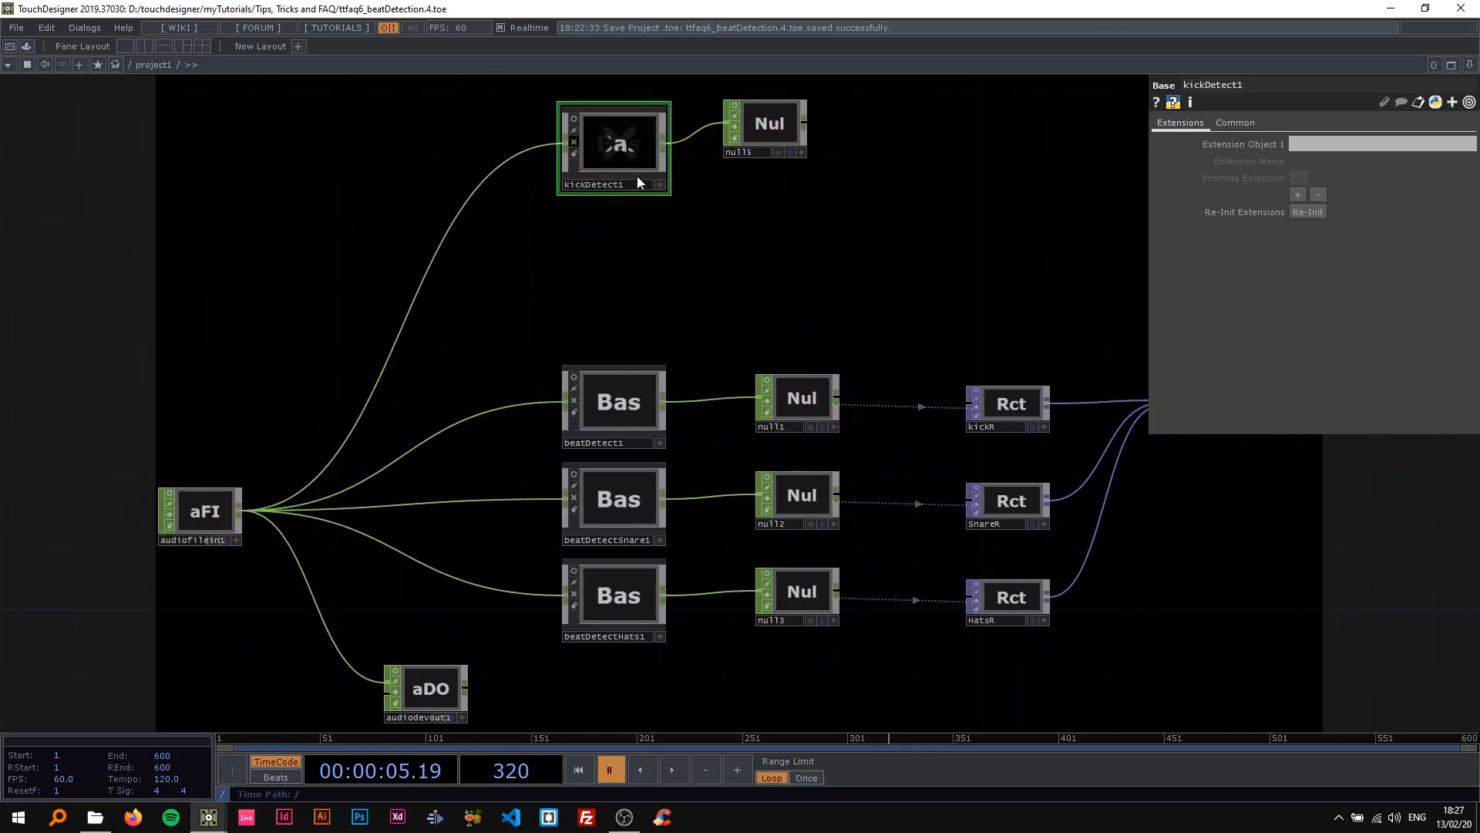
pyautogui.moveTo(568, 265); pyautogui.dragTo(501, 260)
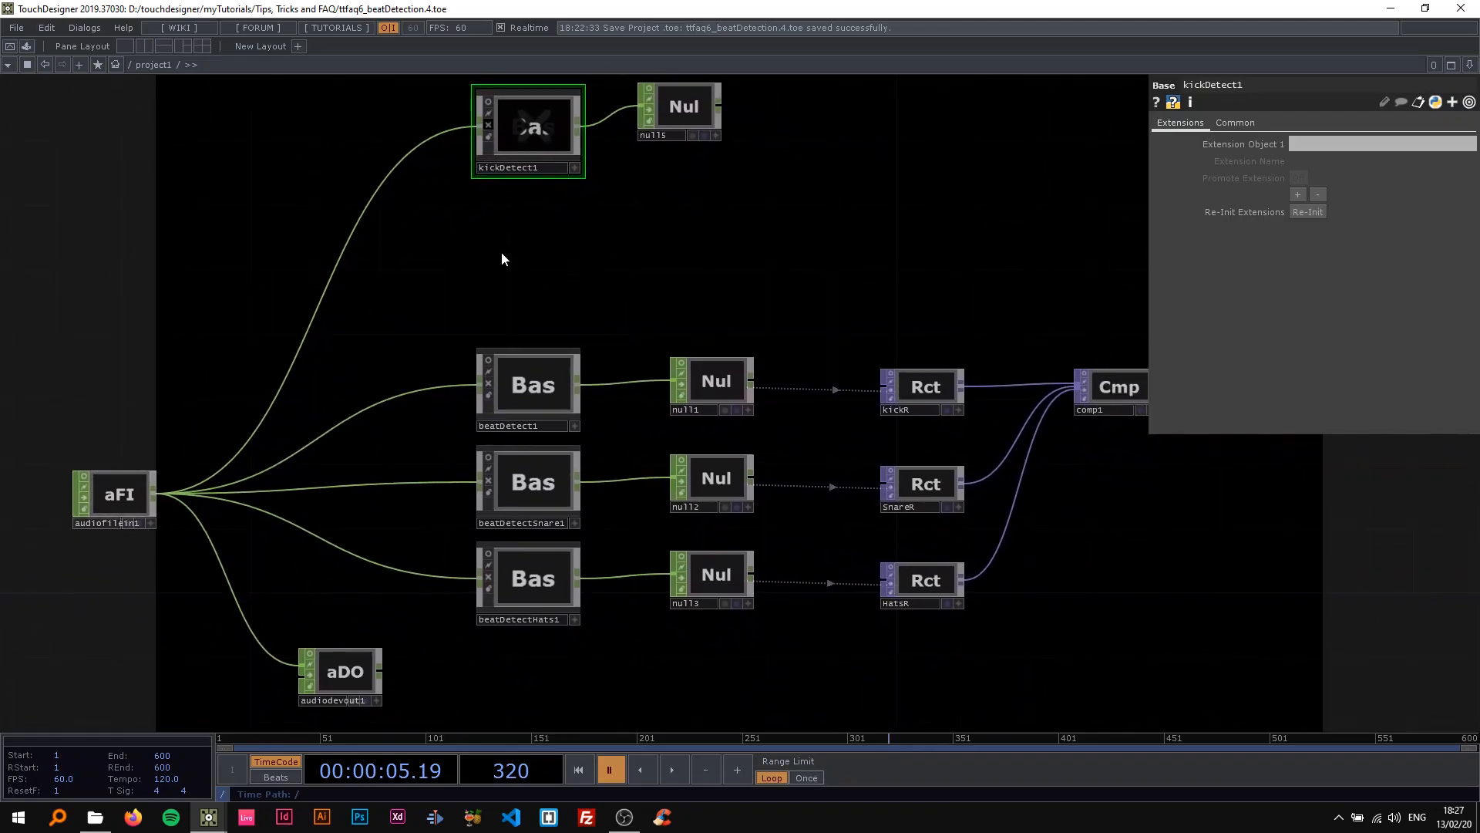
pyautogui.scroll(-3, 500, 251)
pyautogui.scroll(2, 472, 255)
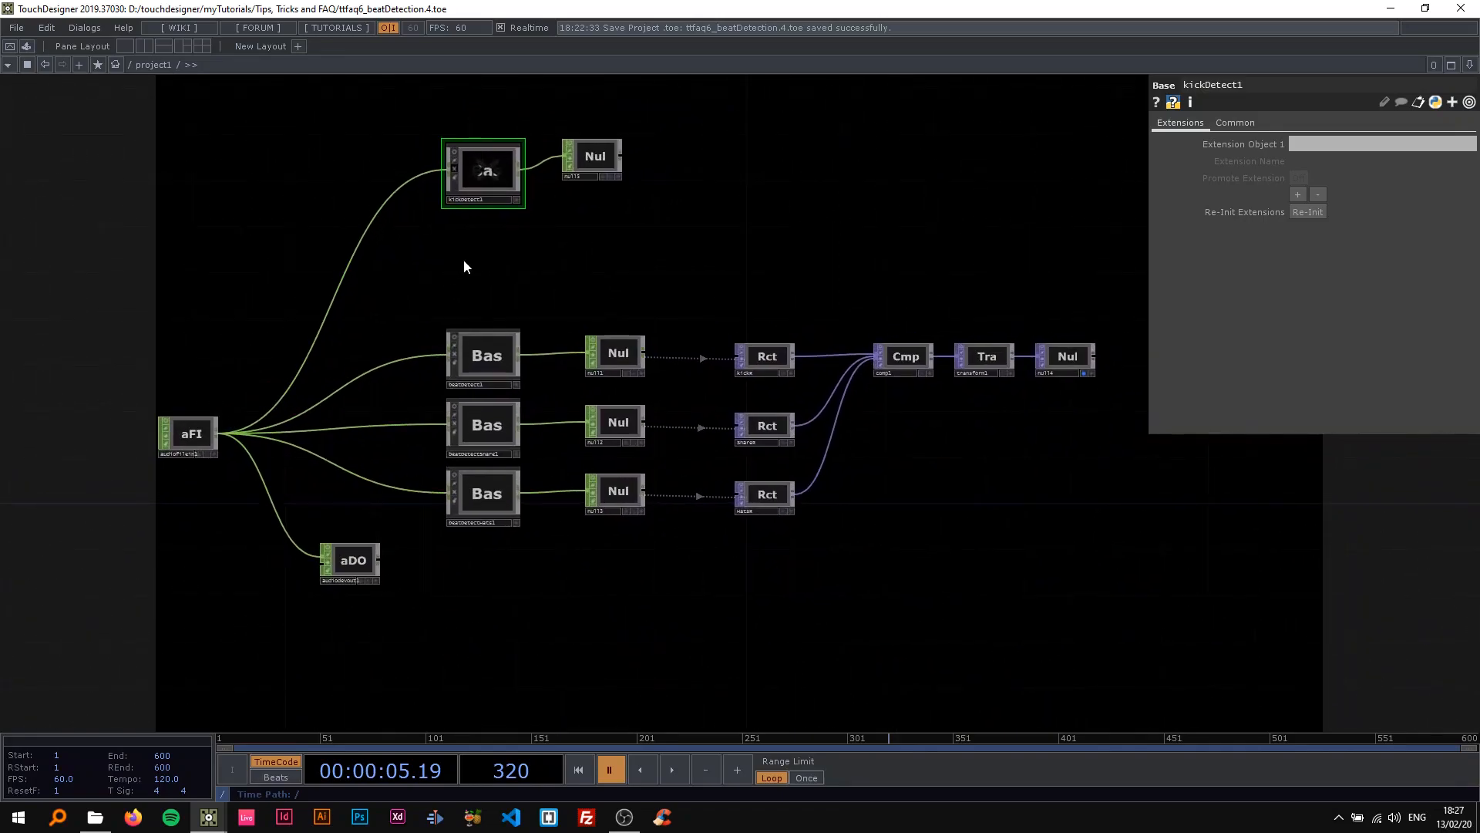
pyautogui.click(27, 47)
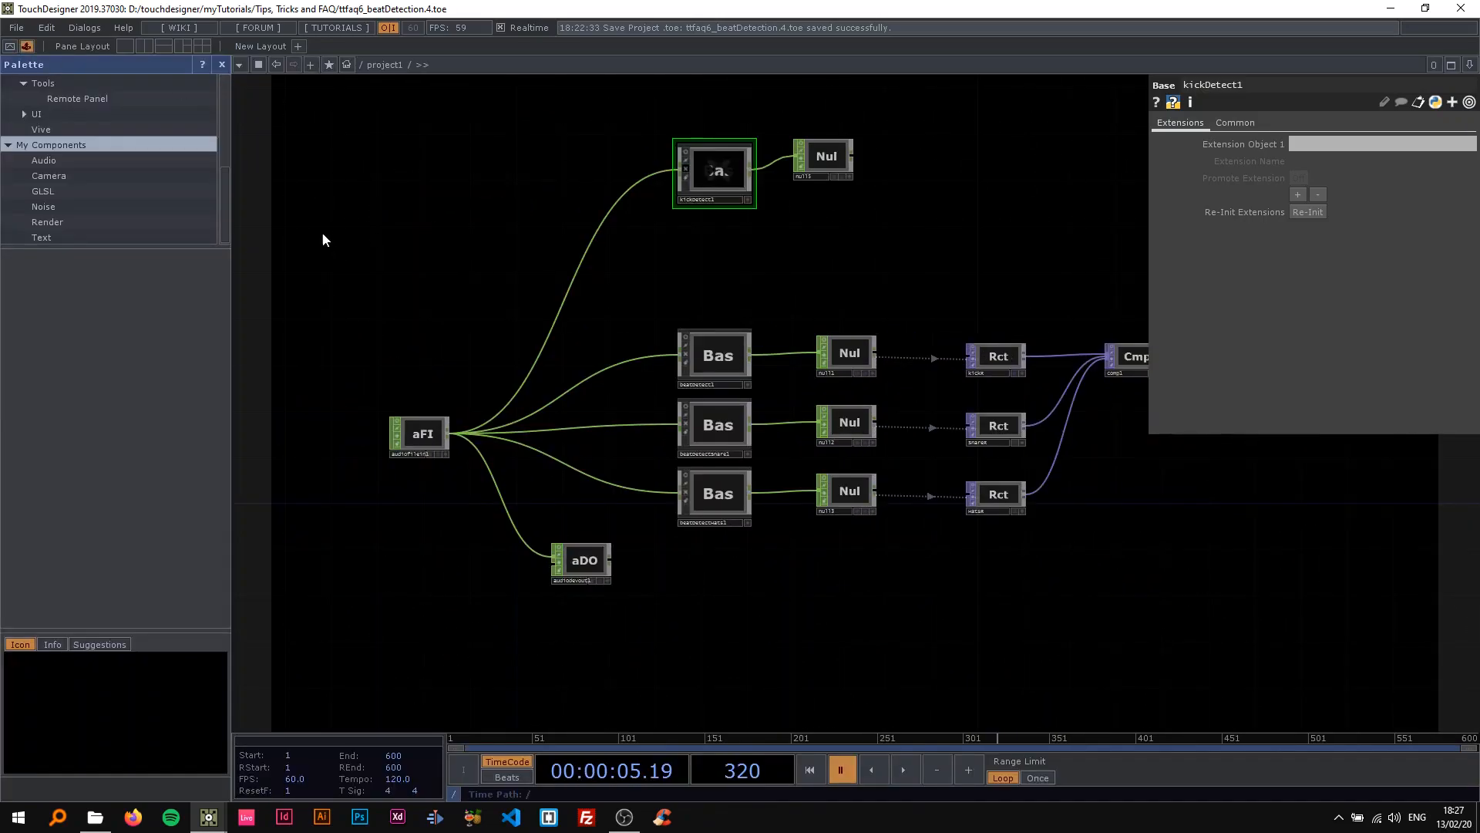
pyautogui.click(221, 65)
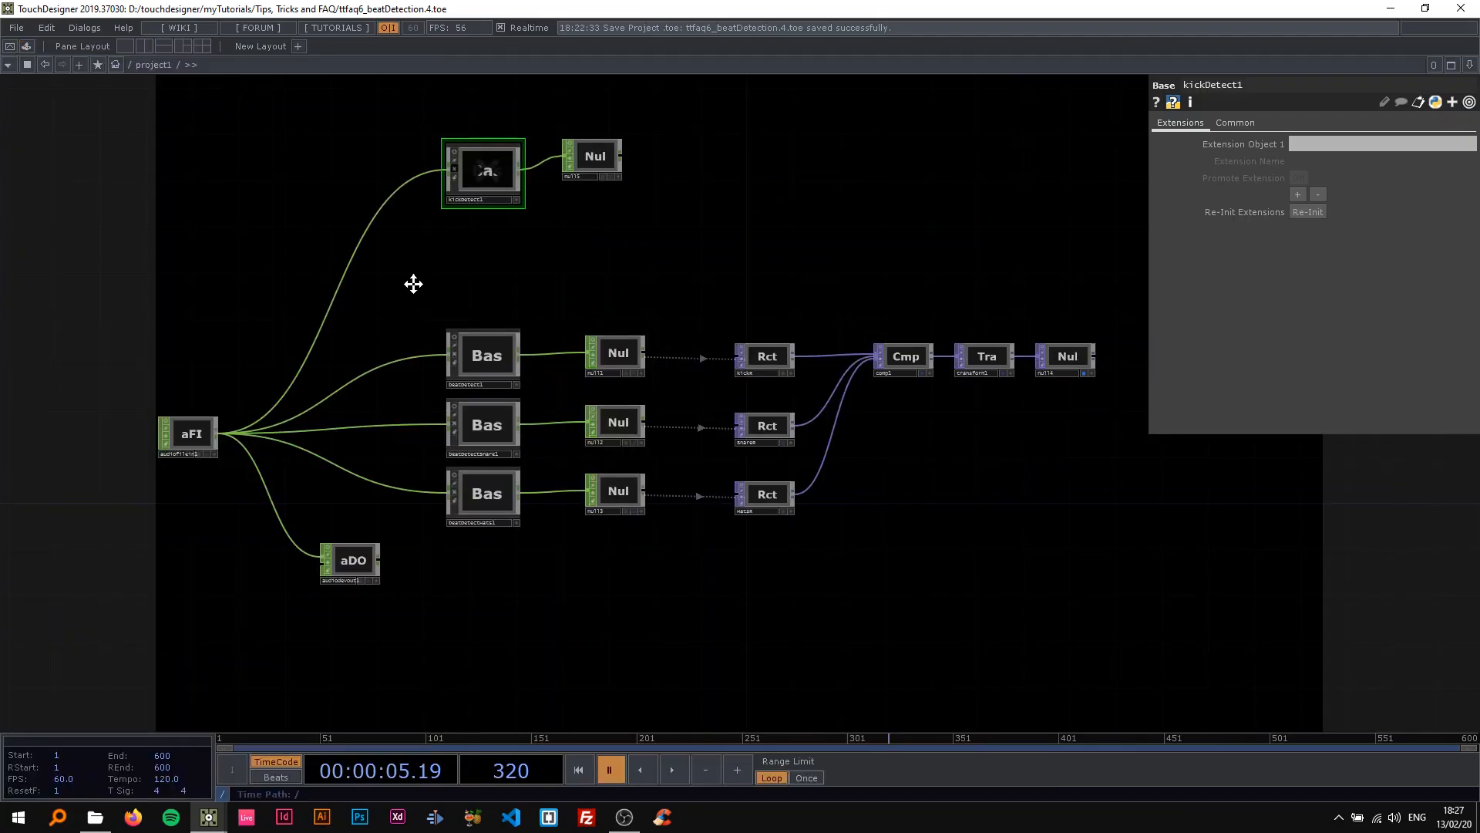
pyautogui.moveTo(413, 284); pyautogui.dragTo(375, 317)
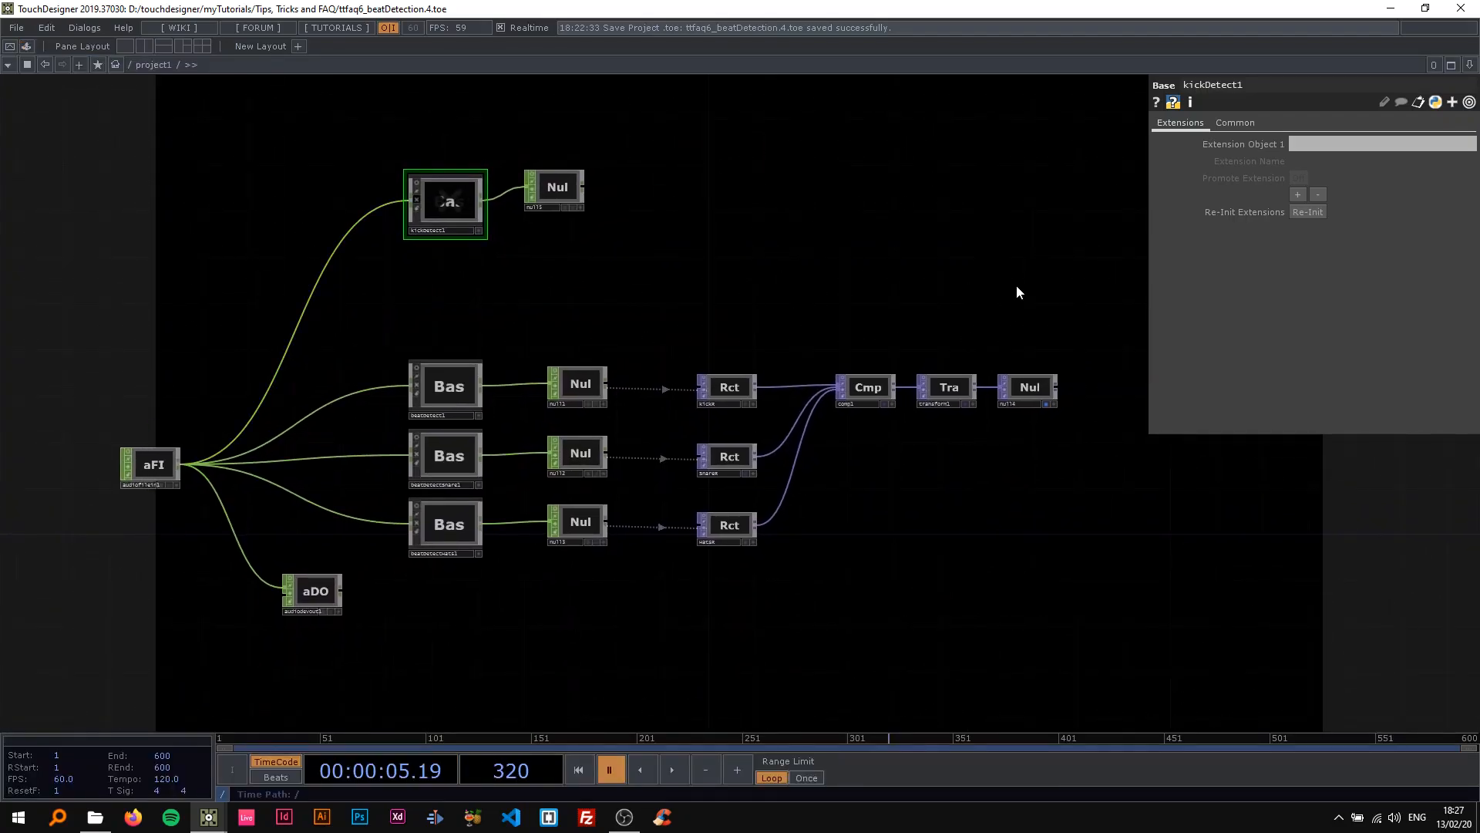
pyautogui.moveTo(721, 332); pyautogui.dragTo(824, 323)
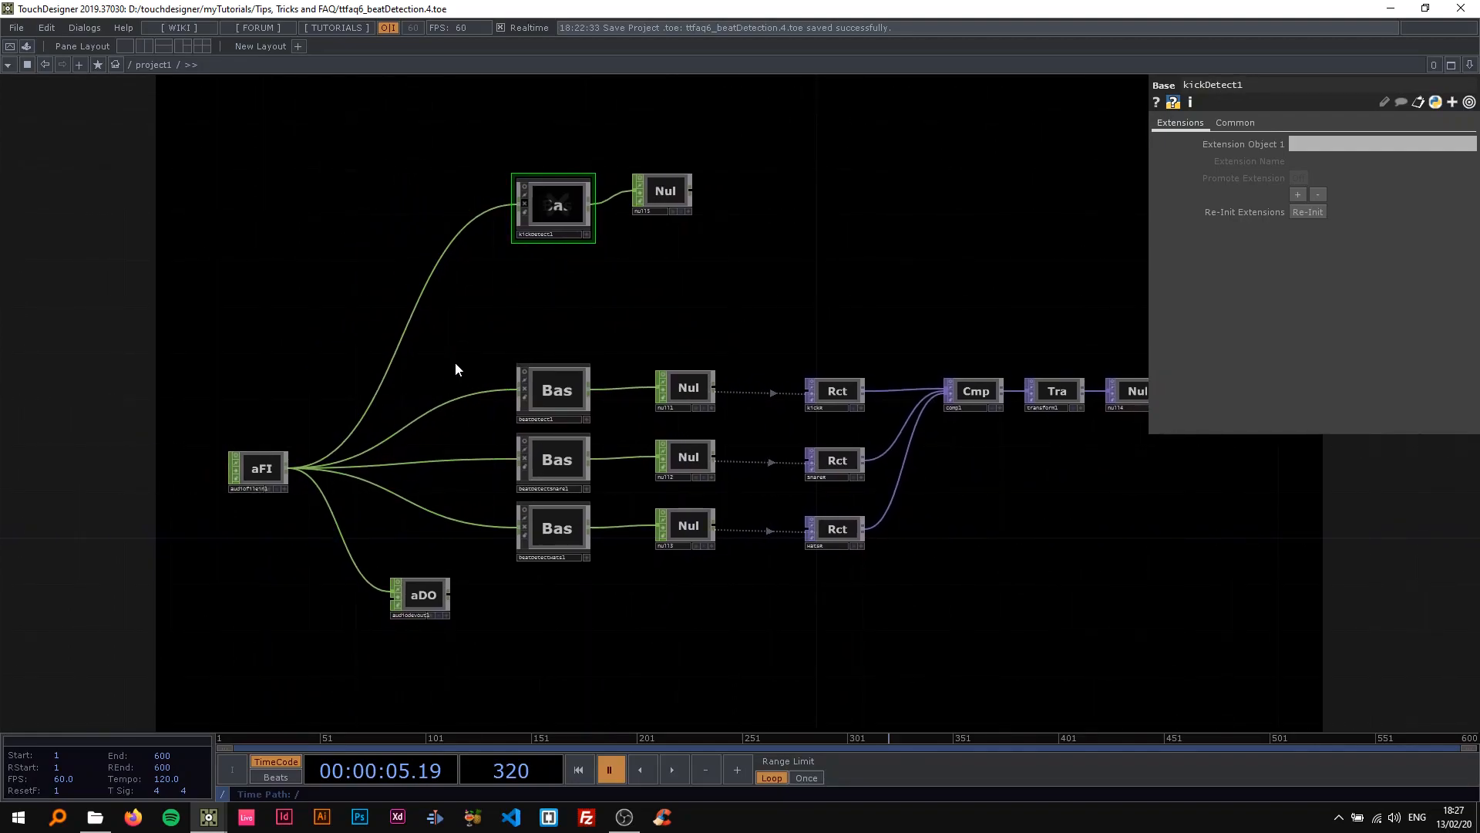
pyautogui.moveTo(439, 327)
pyautogui.mouseDown()
pyautogui.moveTo(428, 342)
pyautogui.moveTo(458, 335)
pyautogui.mouseUp()
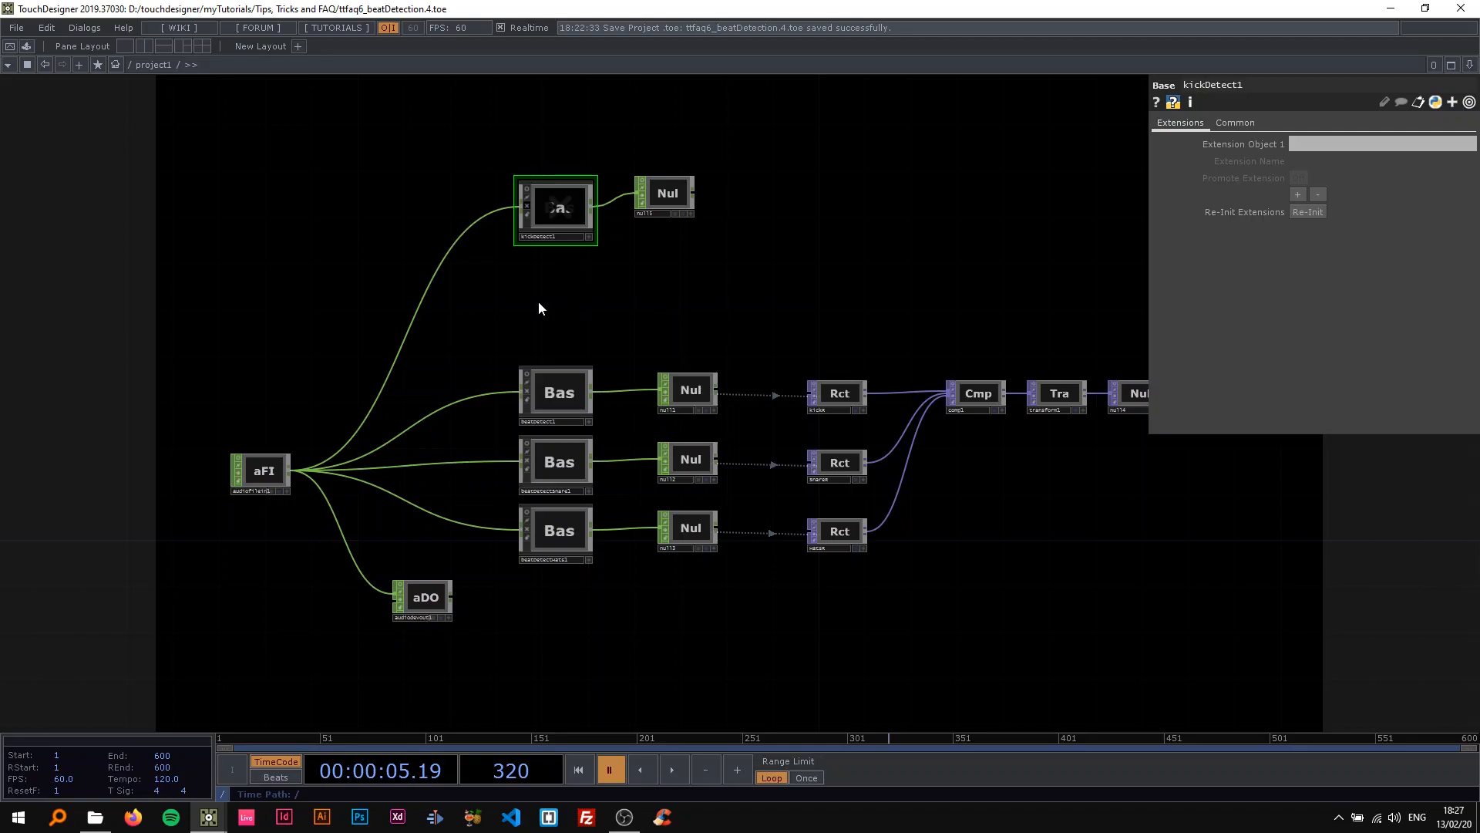
pyautogui.moveTo(332, 318); pyautogui.dragTo(351, 314)
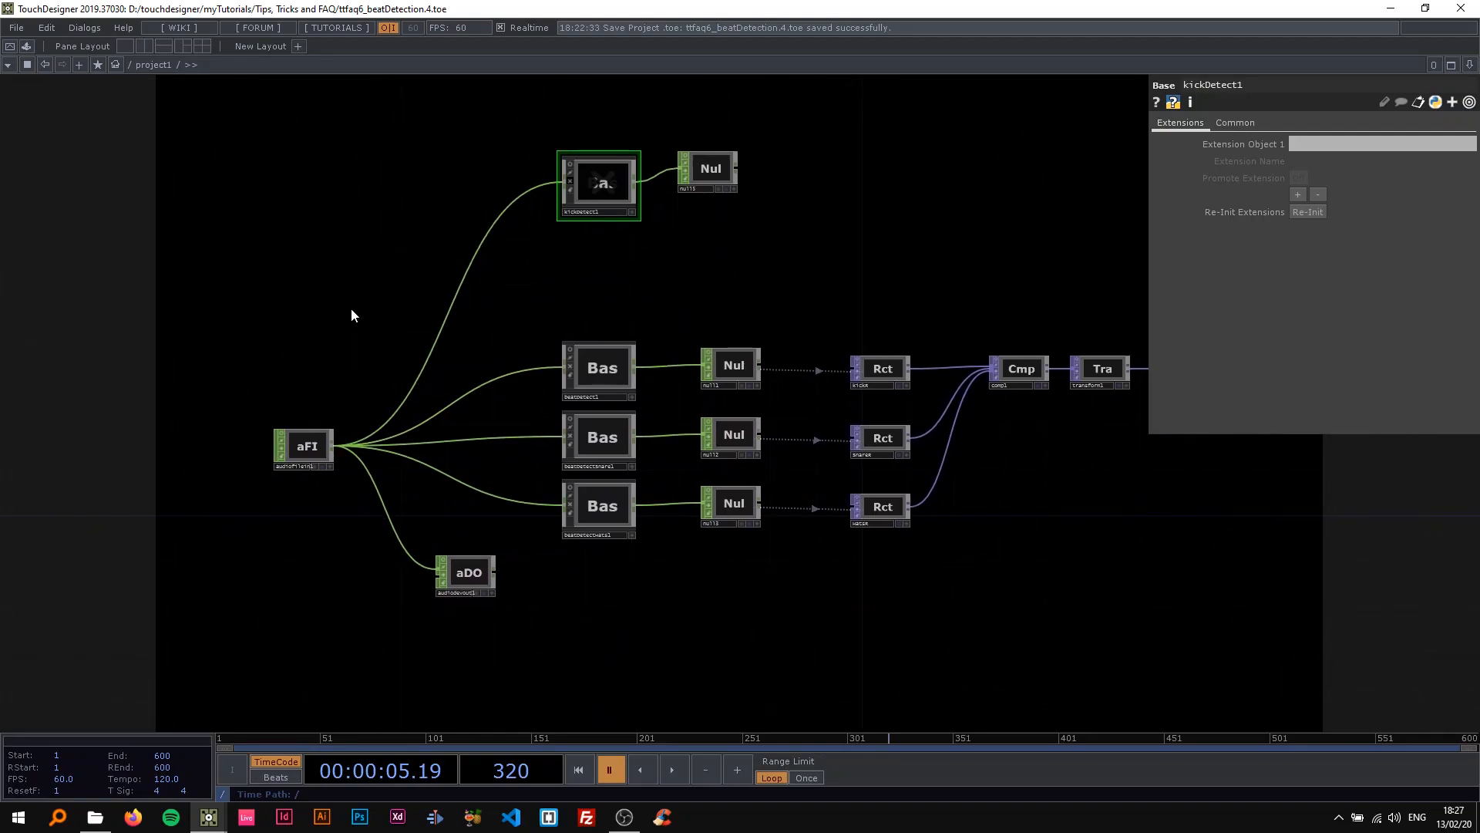
# Add the audioAnalysis component from the Tools category of the component library to the project network, above the audio file input.
pyautogui.click(26, 46)
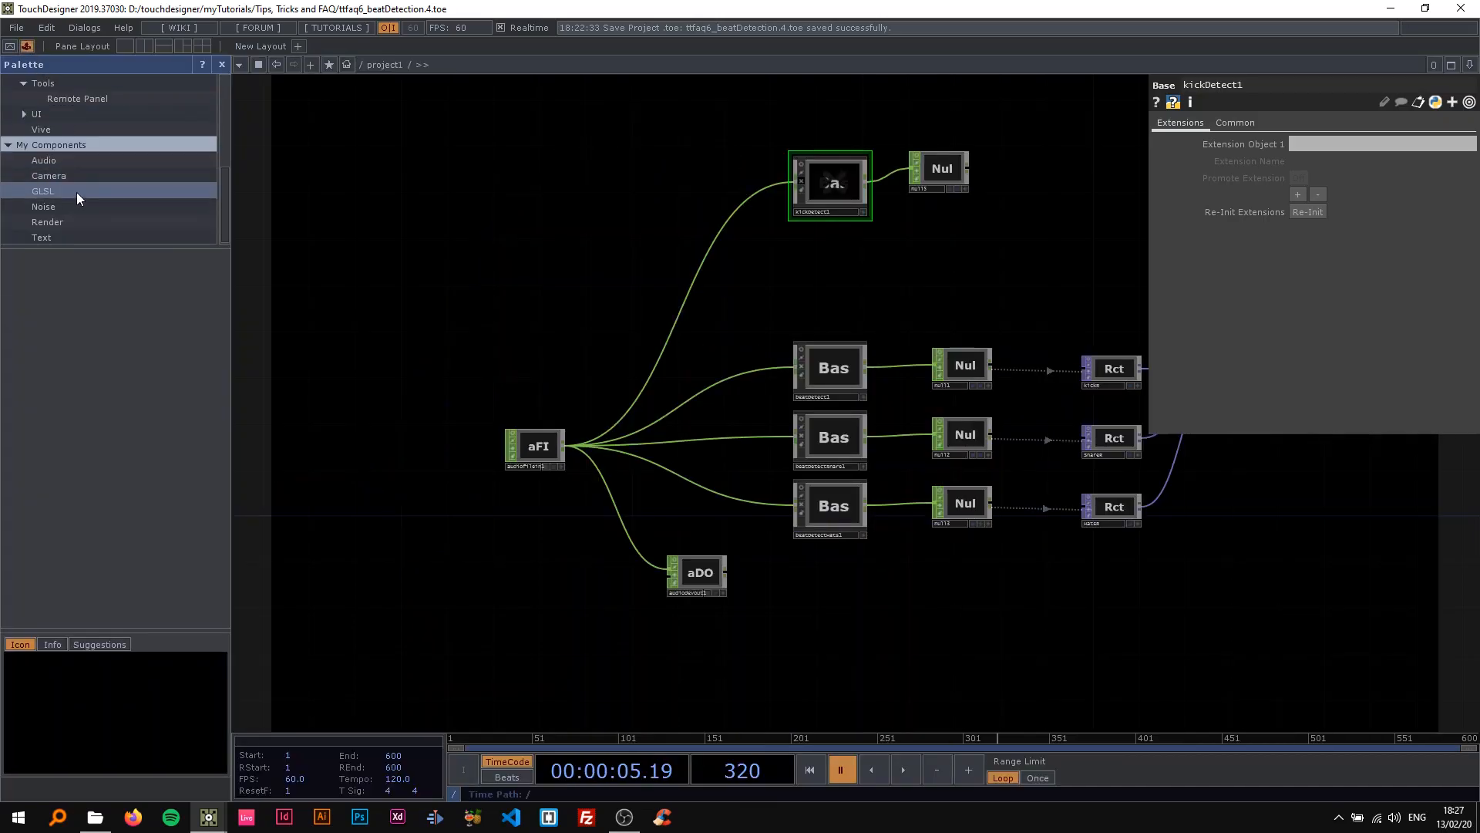
pyautogui.scroll(1, 81, 191)
pyautogui.click(46, 100)
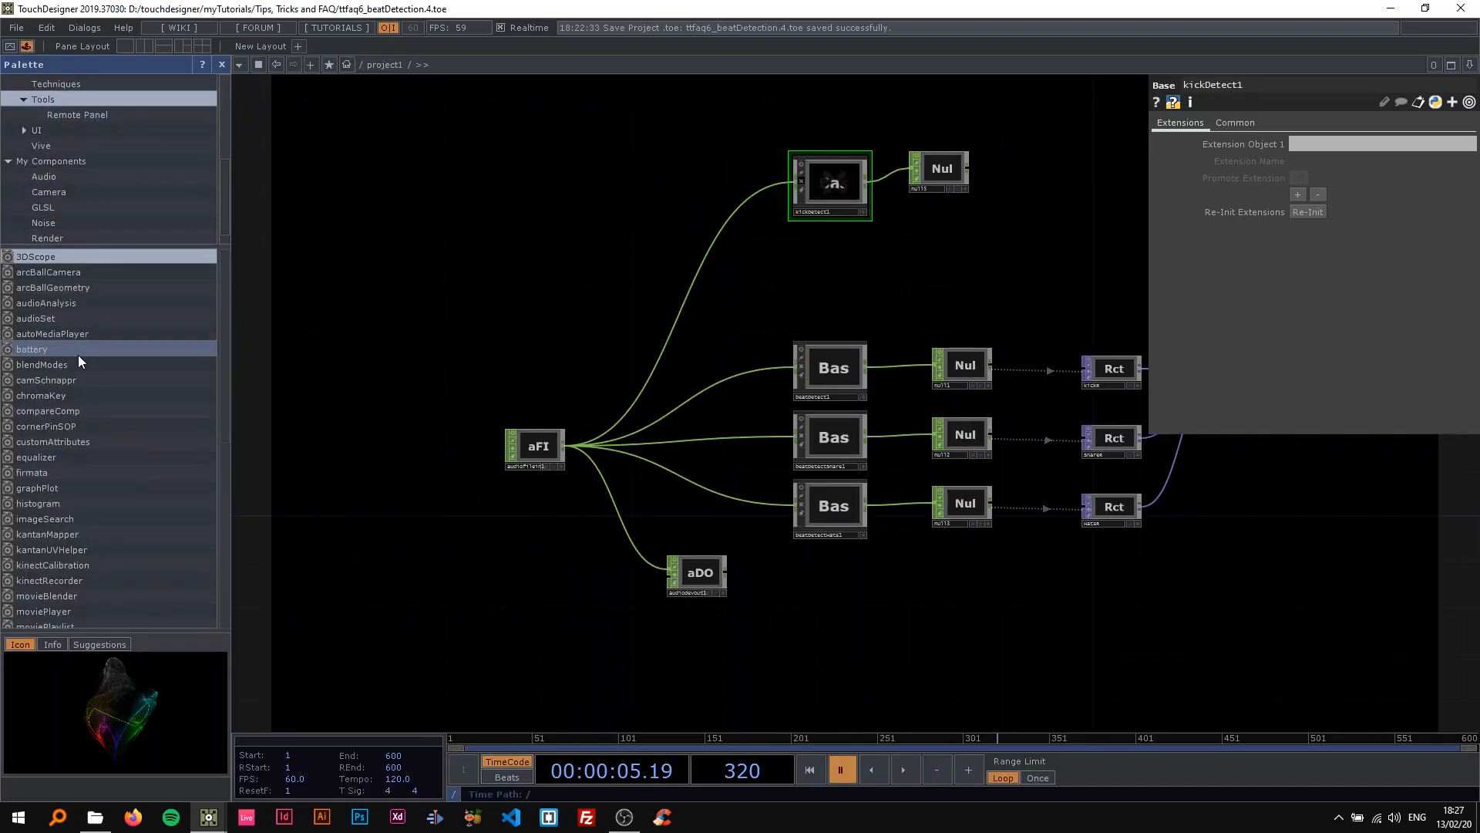
pyautogui.click(44, 306)
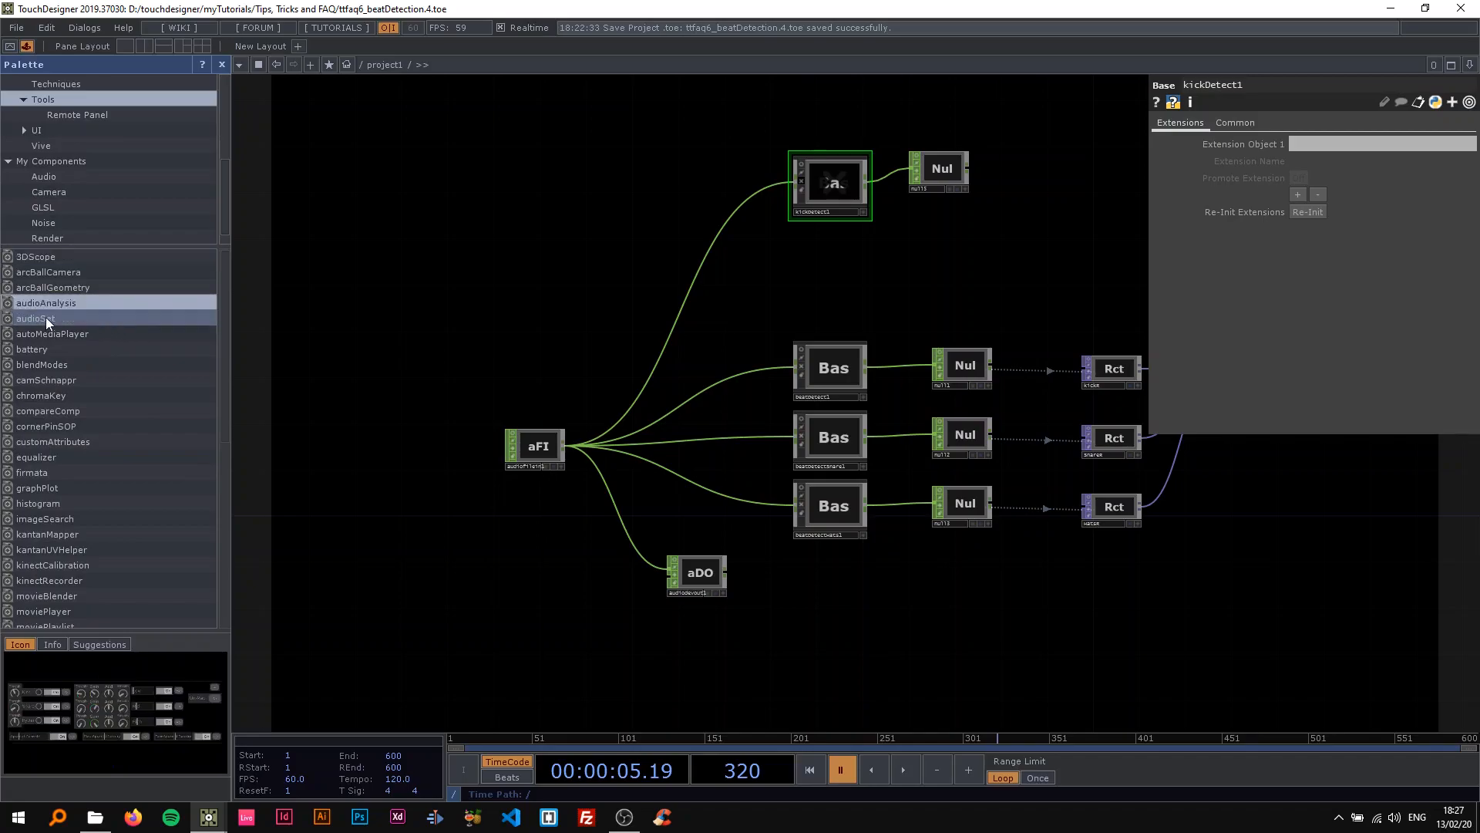
pyautogui.scroll(1, 49, 164)
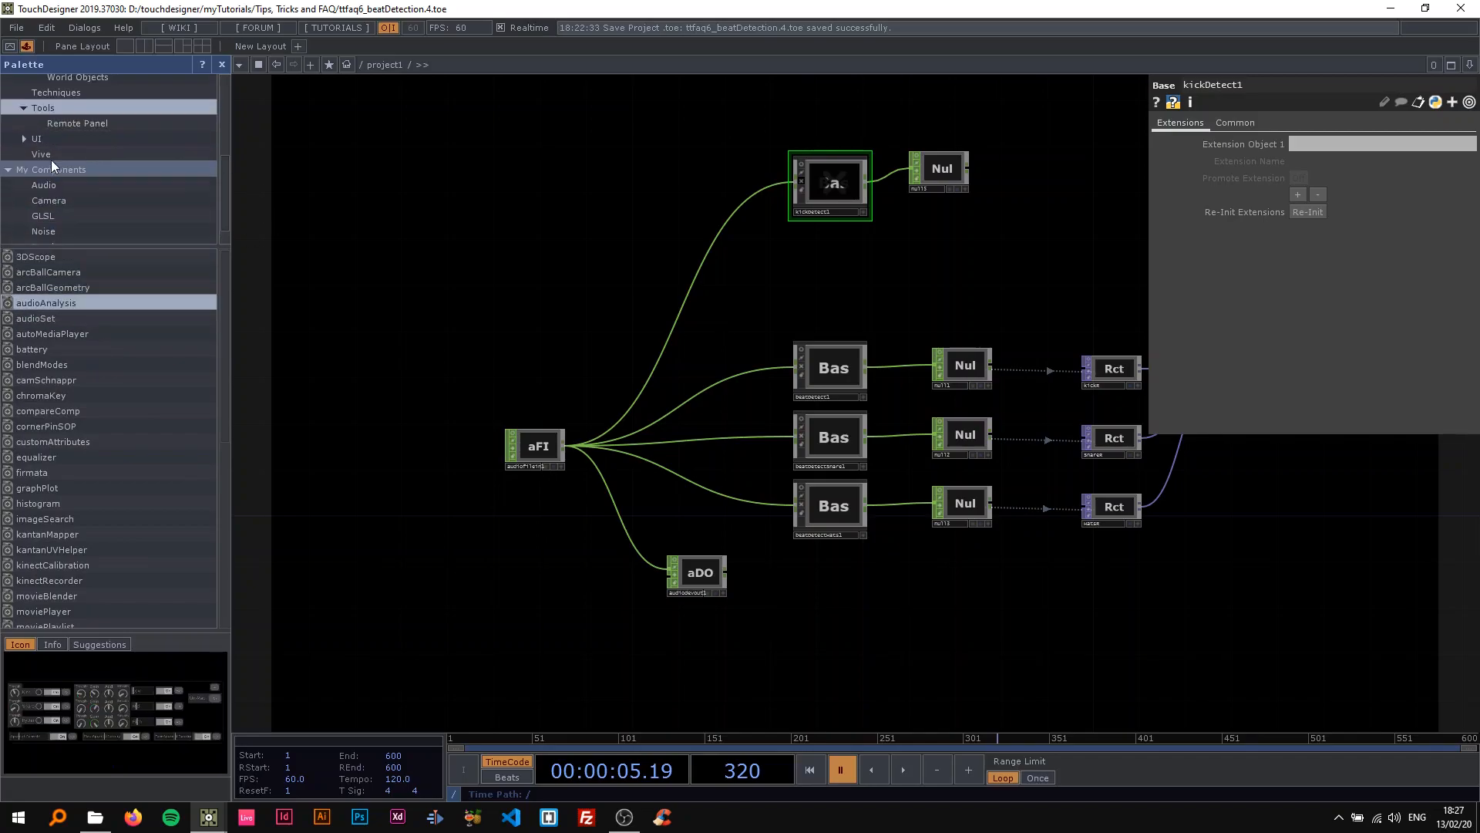
pyautogui.moveTo(30, 304); pyautogui.dragTo(436, 258)
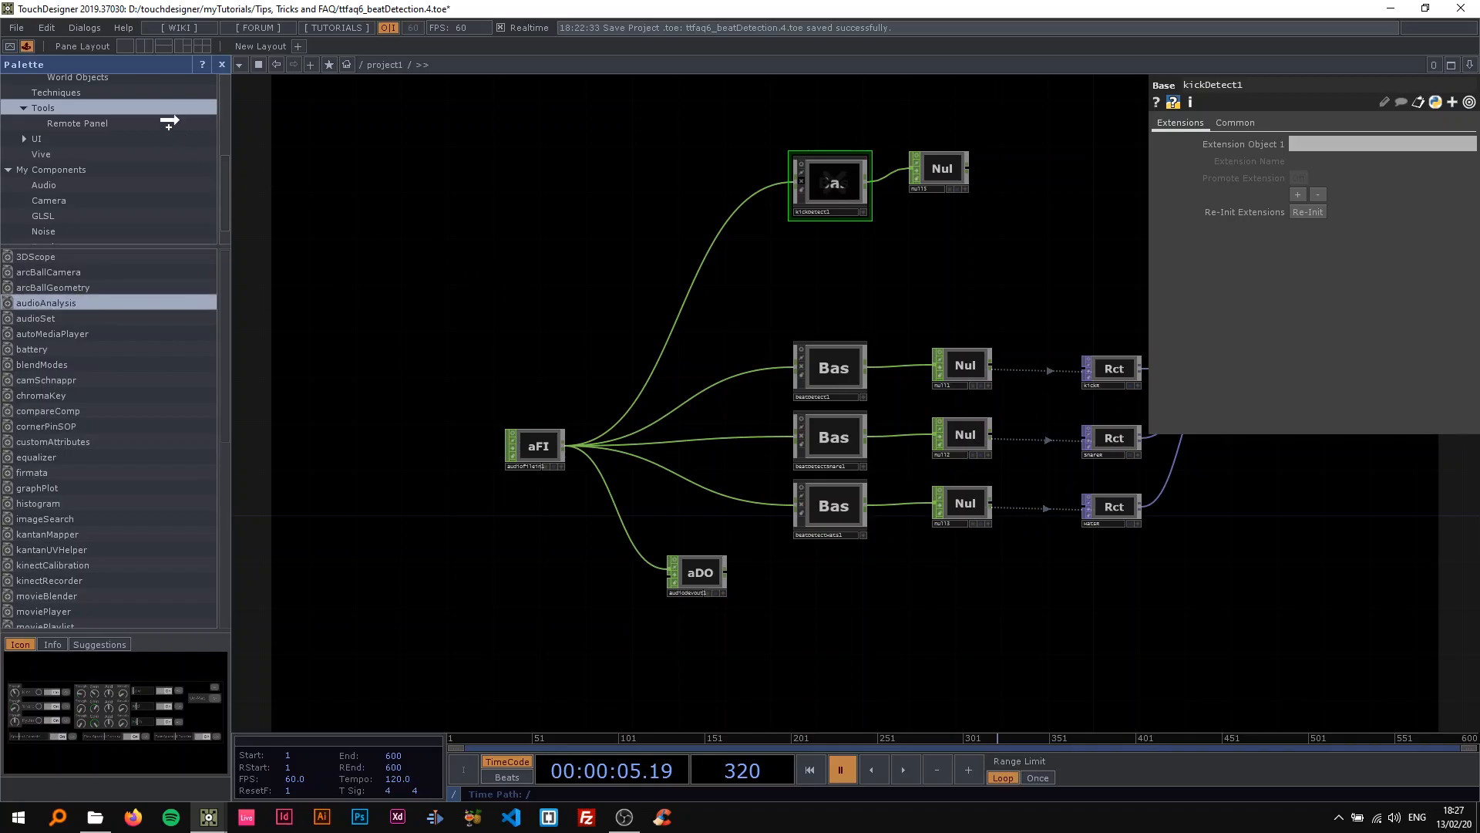
pyautogui.click(222, 65)
# Play the timeline briefly to check the audioAnalysis component's kick, snare and rhythm indicators, and pause it.
pyautogui.scroll(10, 231, 236)
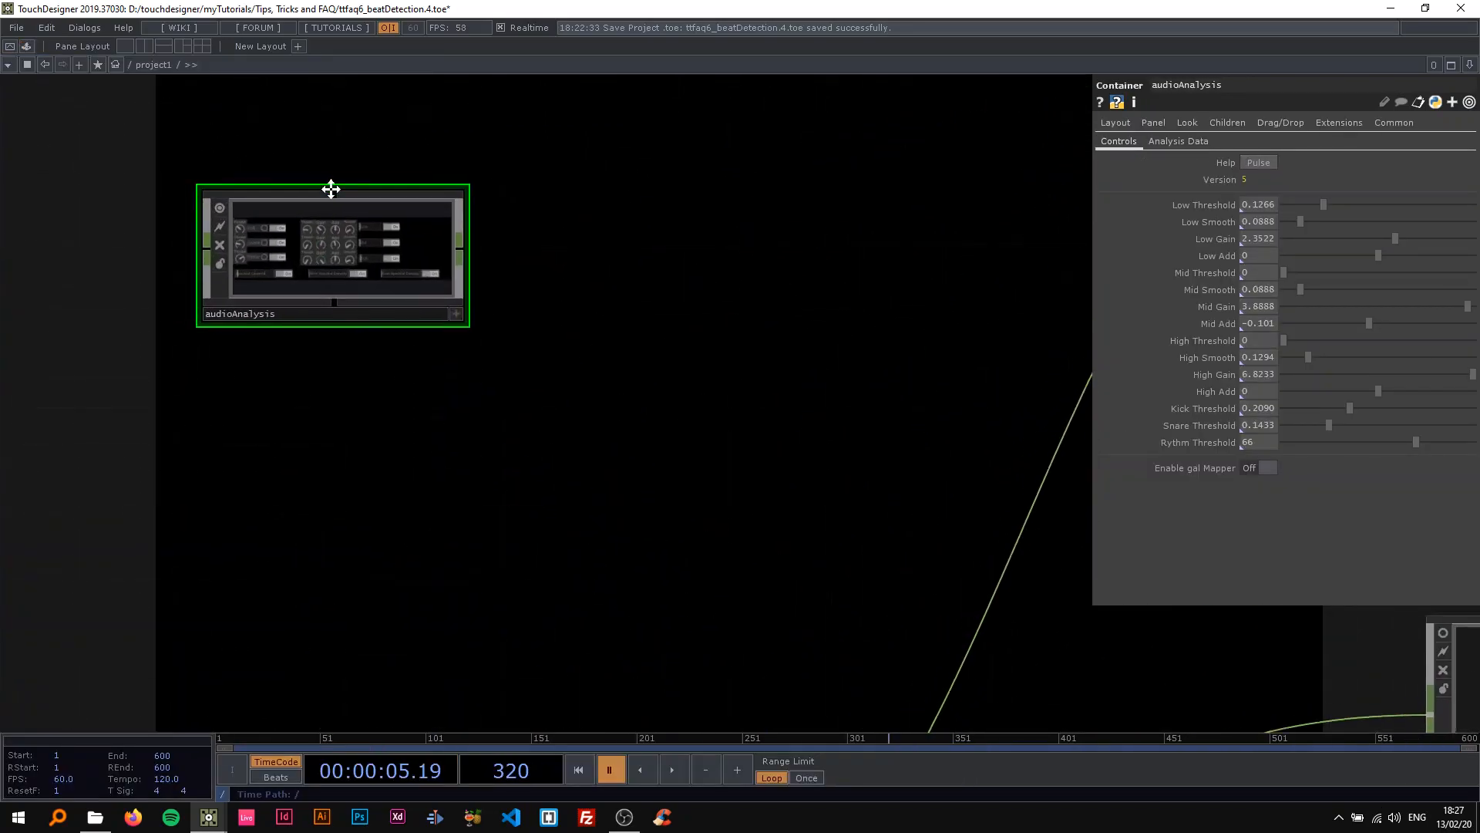
pyautogui.scroll(3, 289, 275)
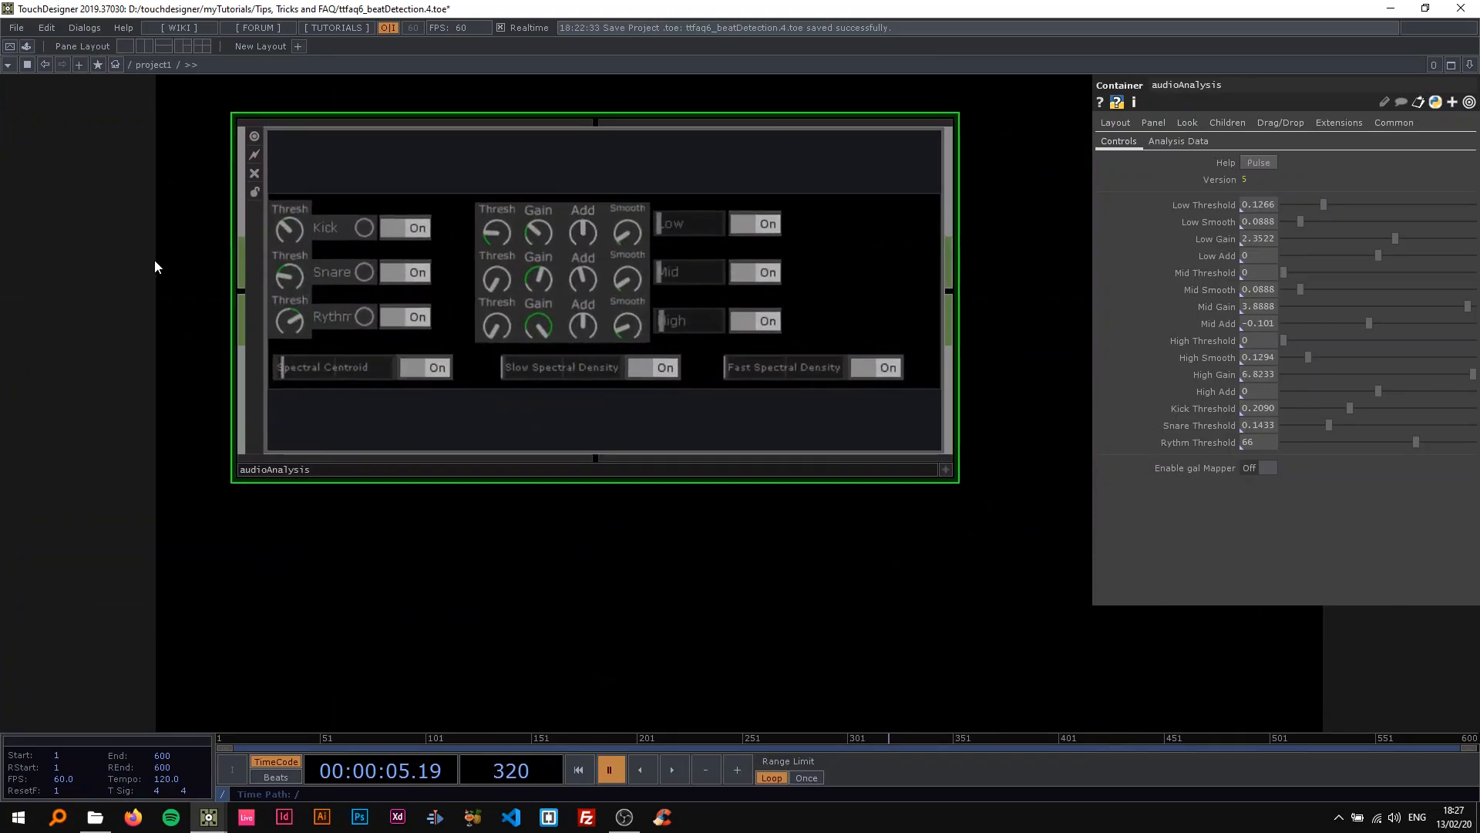
pyautogui.press('space')
pyautogui.press('space')
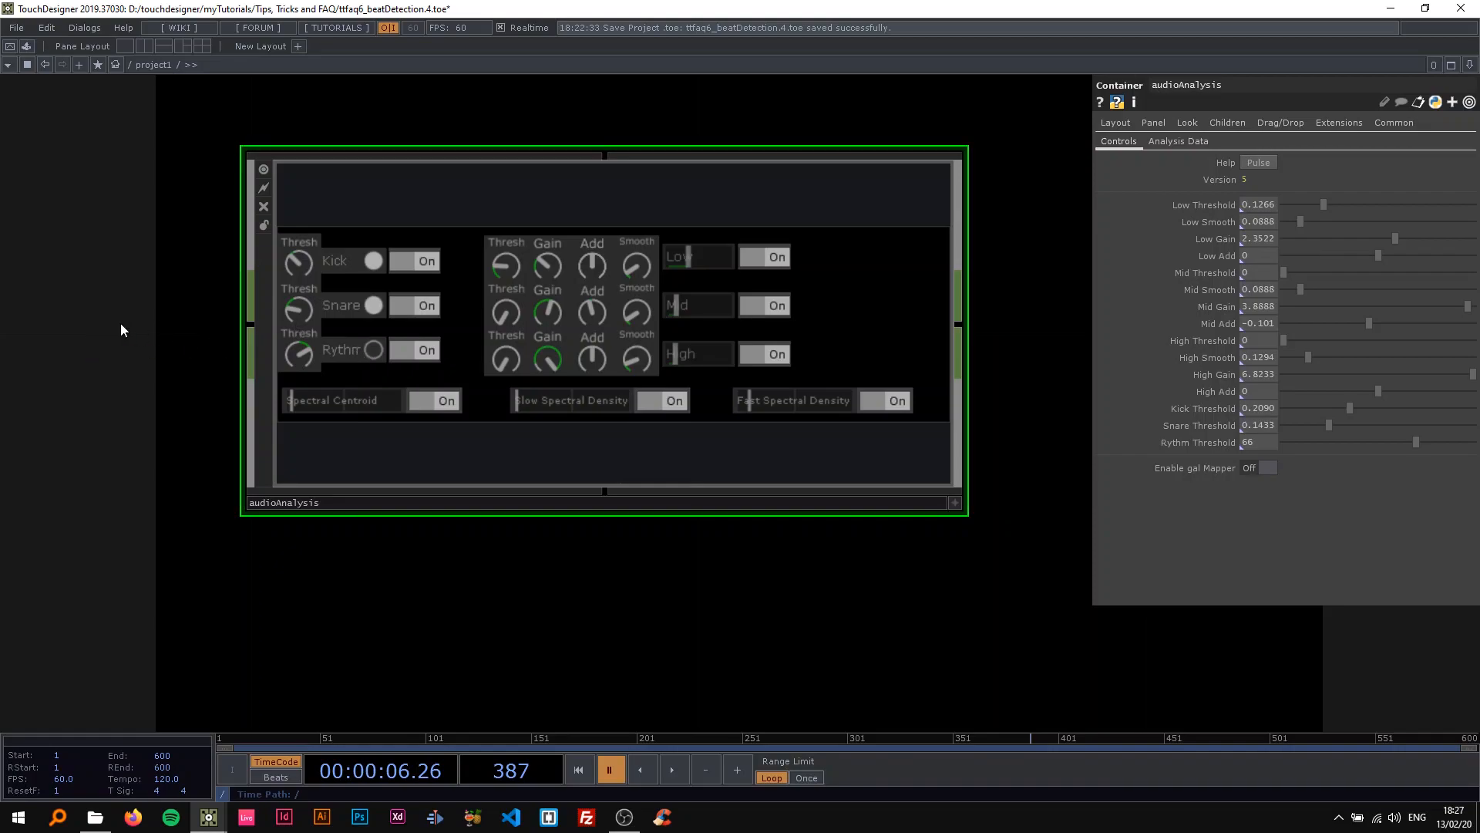
# Examine the audioAnalysis component's detection thresholds, low, mid and high band knobs, and spectral outputs.
pyautogui.scroll(-3, 120, 322)
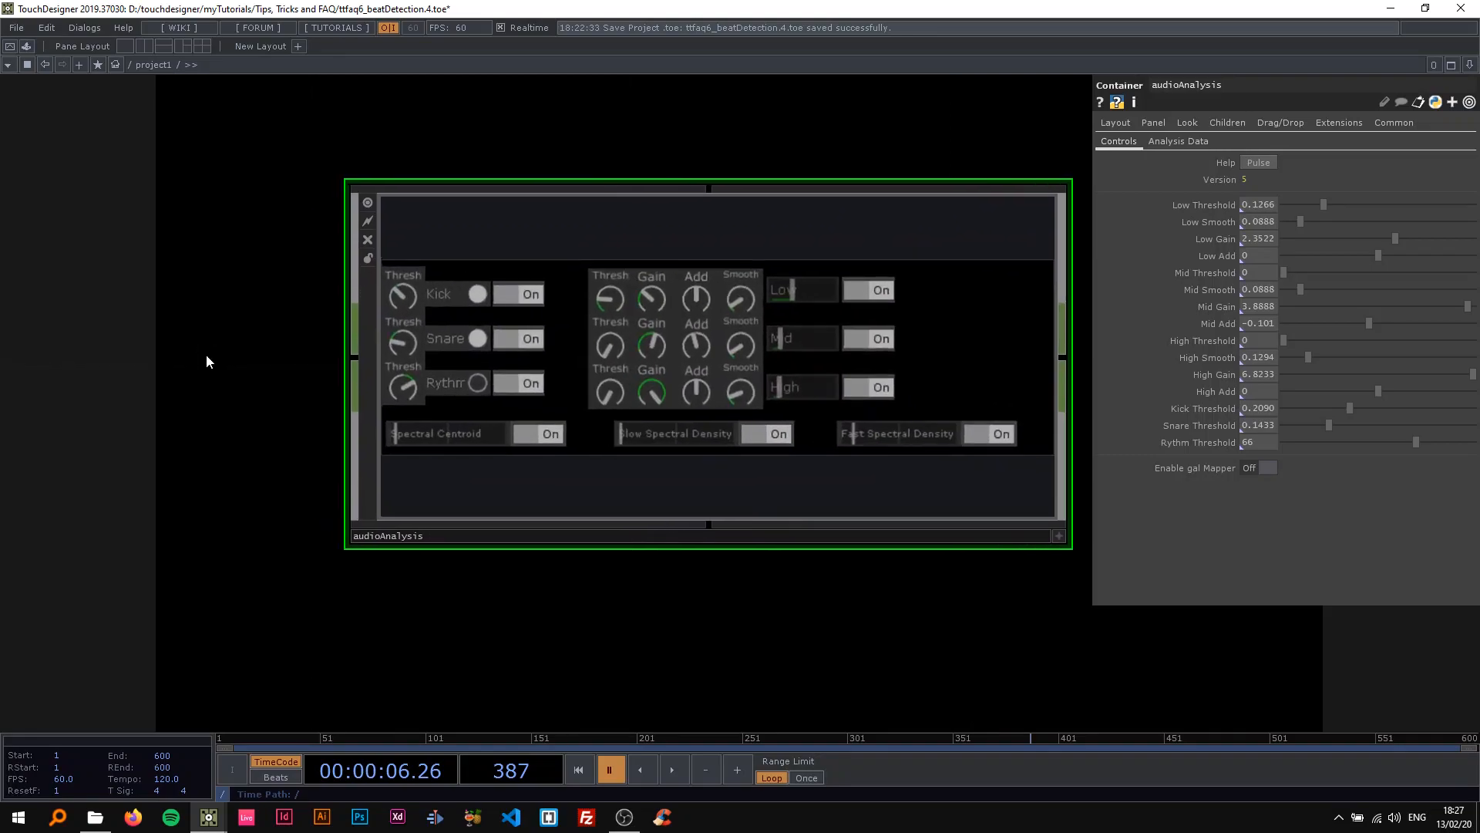
pyautogui.scroll(2, 130, 367)
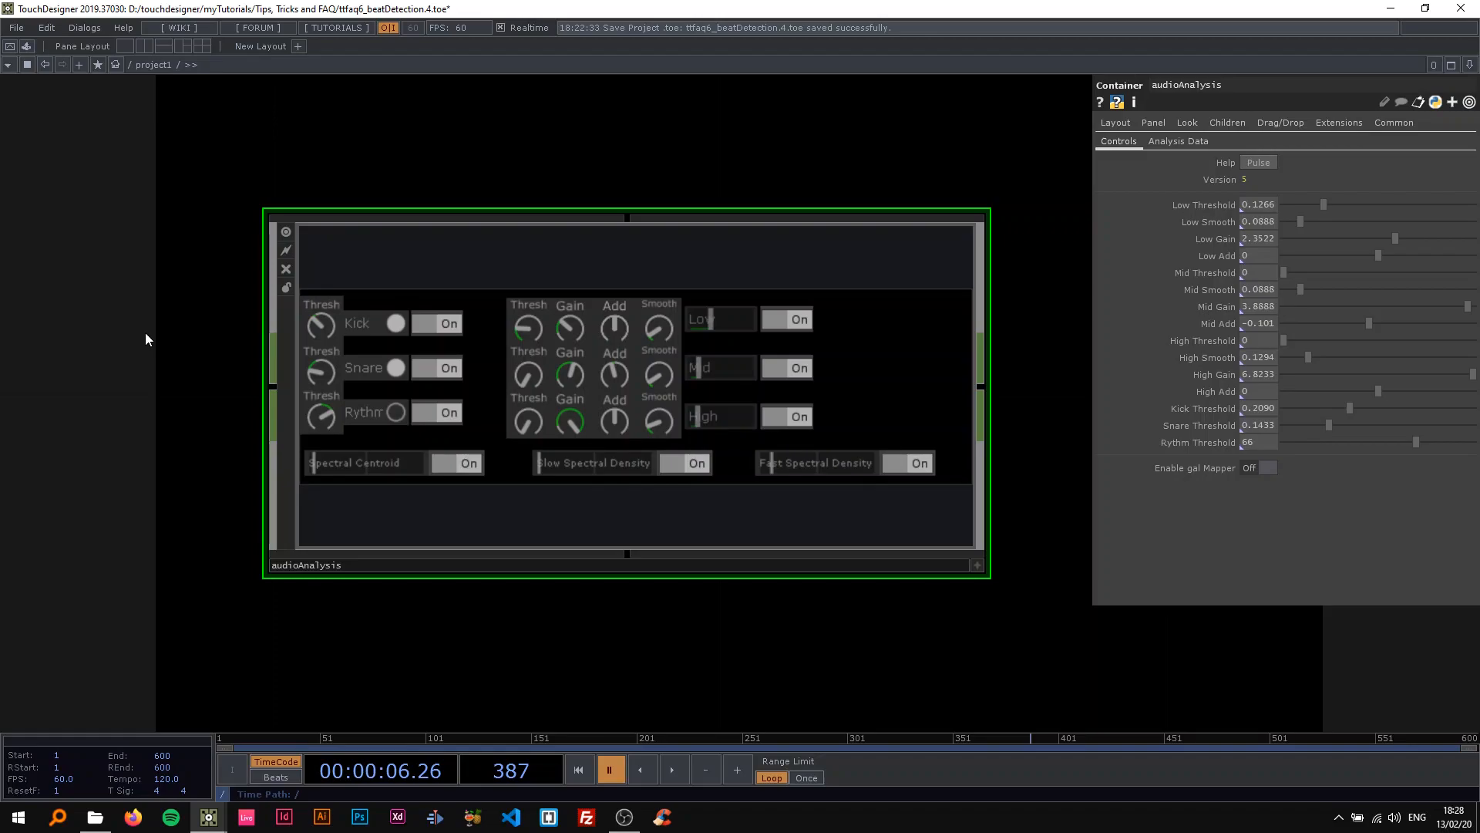
pyautogui.scroll(-3, 152, 326)
pyautogui.scroll(3, 137, 340)
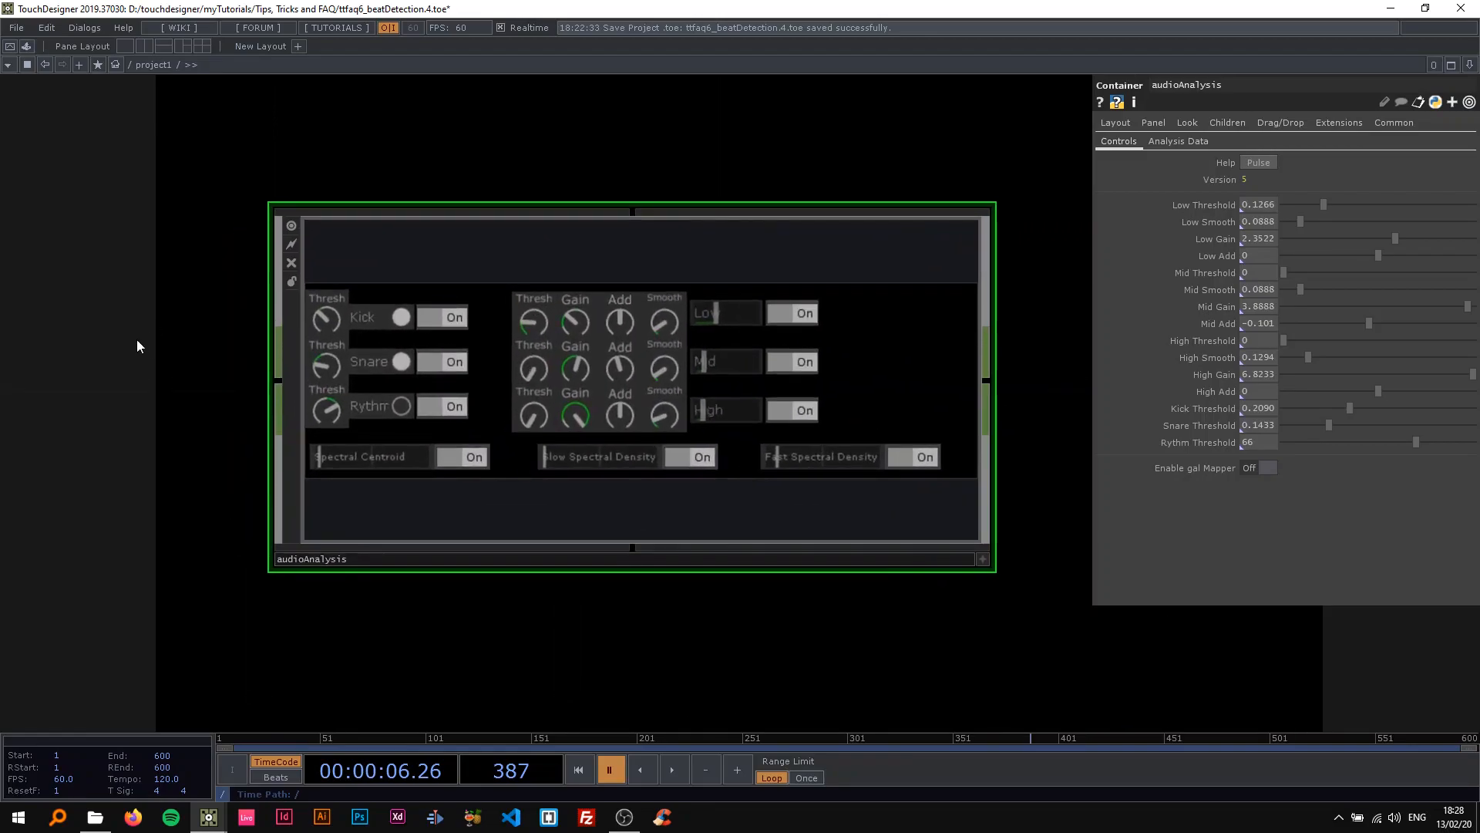
pyautogui.scroll(-5, 136, 340)
pyautogui.scroll(-2, 137, 340)
pyautogui.moveTo(130, 336)
pyautogui.mouseDown()
pyautogui.moveTo(63, 328)
pyautogui.moveTo(137, 334)
pyautogui.mouseUp()
pyautogui.scroll(2, 137, 334)
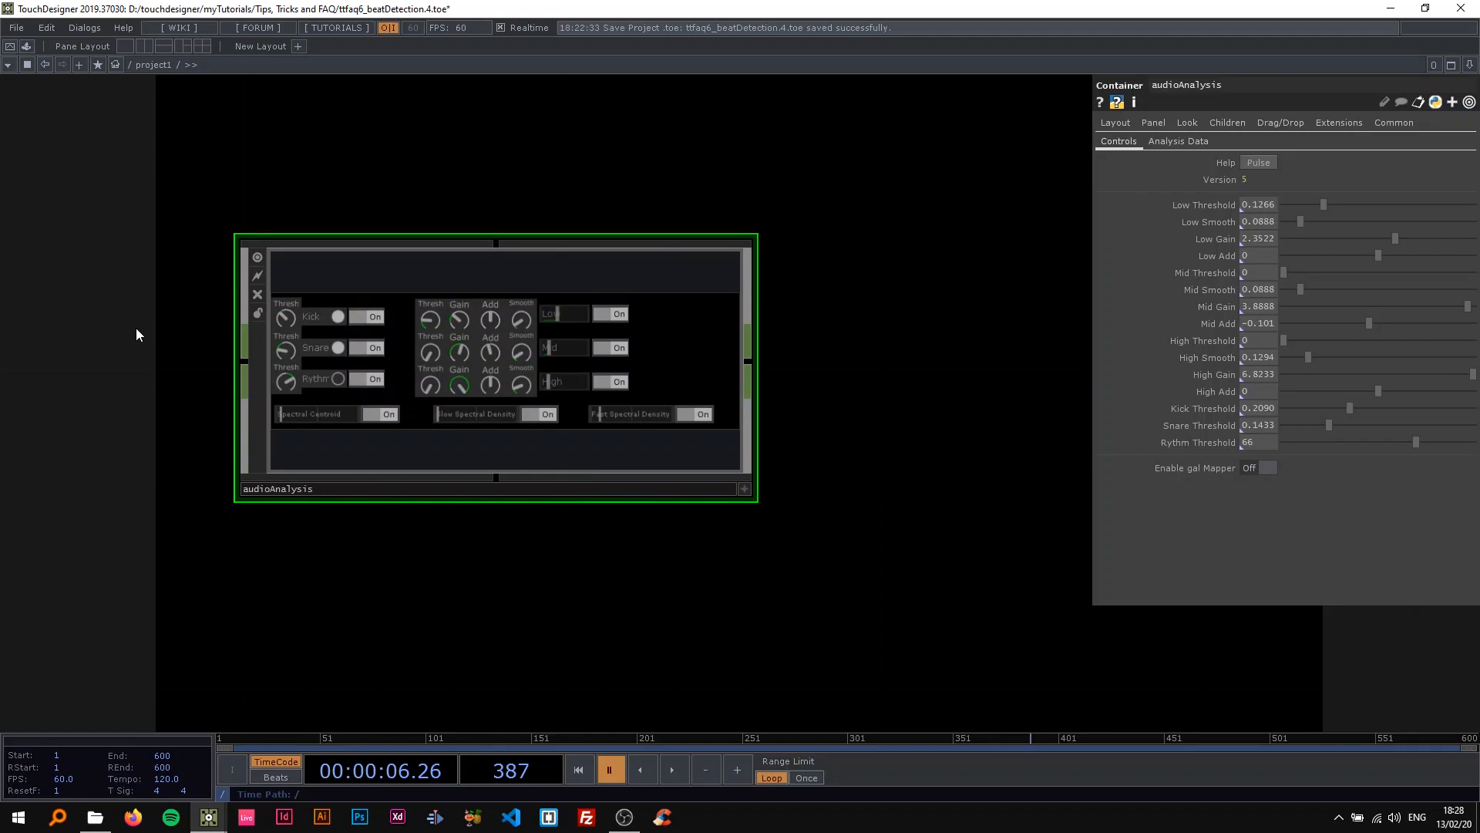
pyautogui.moveTo(136, 329); pyautogui.dragTo(242, 345)
pyautogui.scroll(-2, 170, 340)
pyautogui.scroll(2, 219, 348)
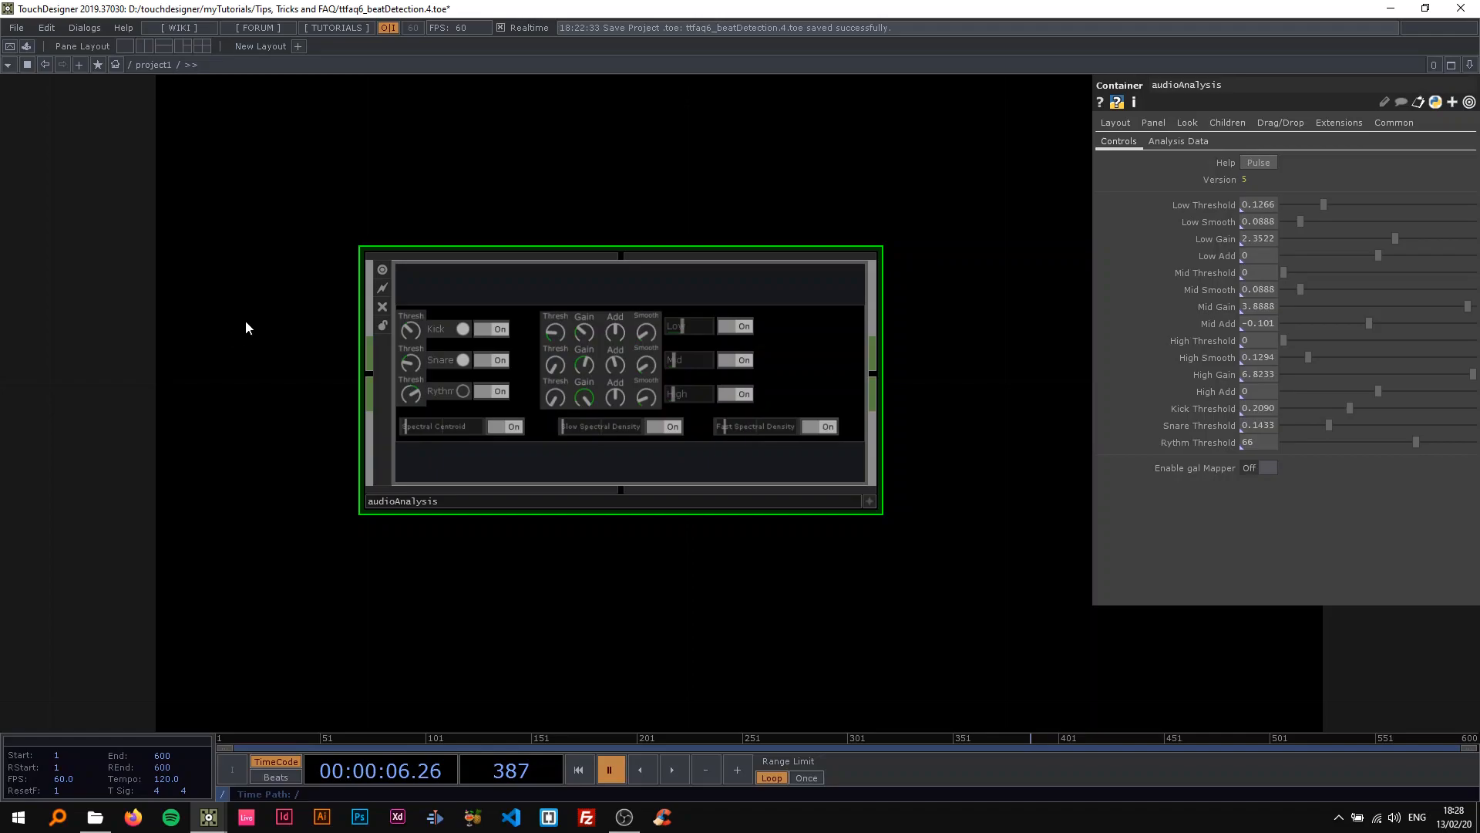
# Inspect the internal network of the audioAnalysis component, and return to the project level to view its control panel.
pyautogui.scroll(-5, 224, 345)
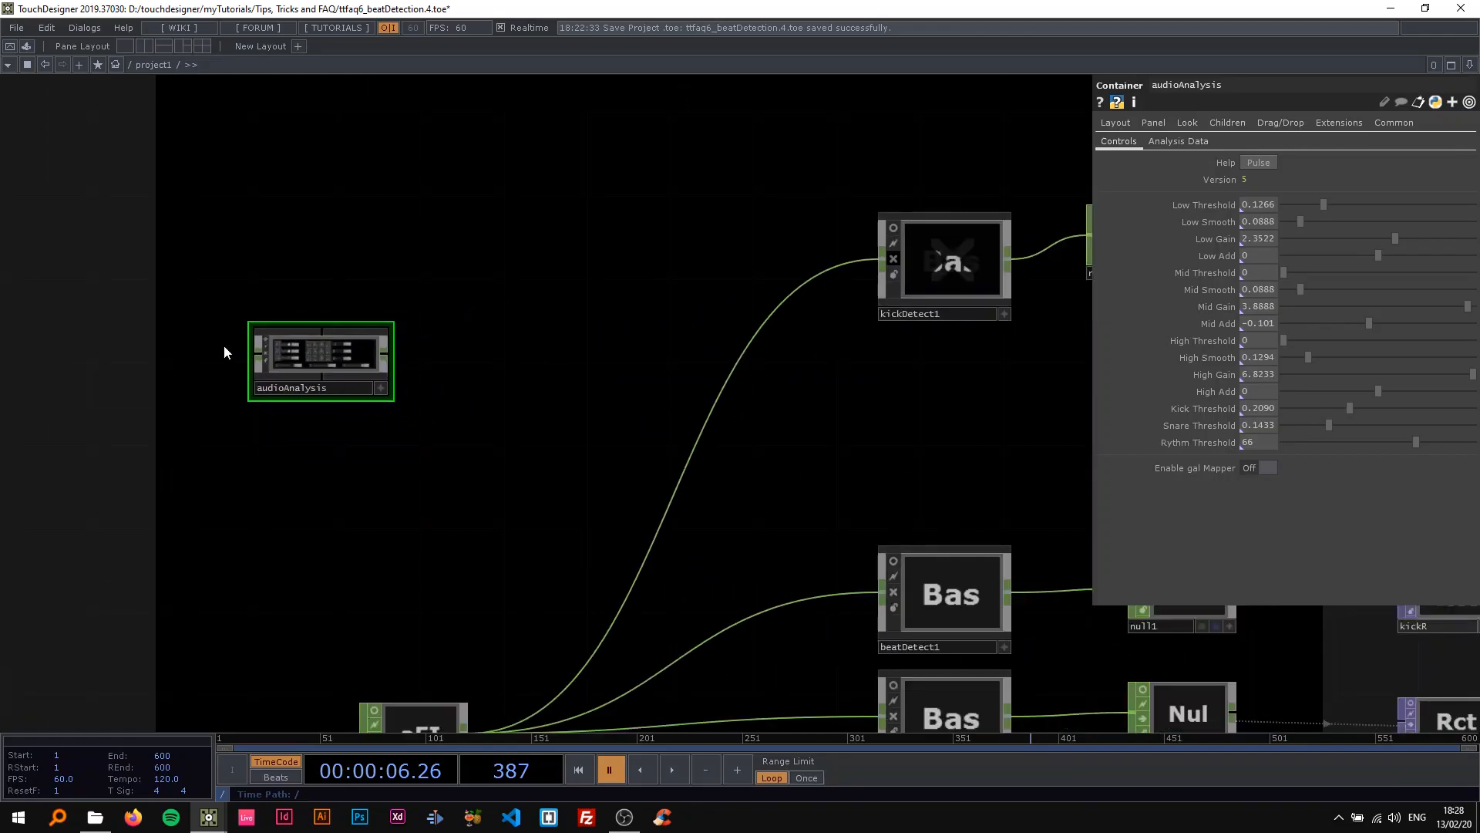
pyautogui.scroll(-2, 224, 346)
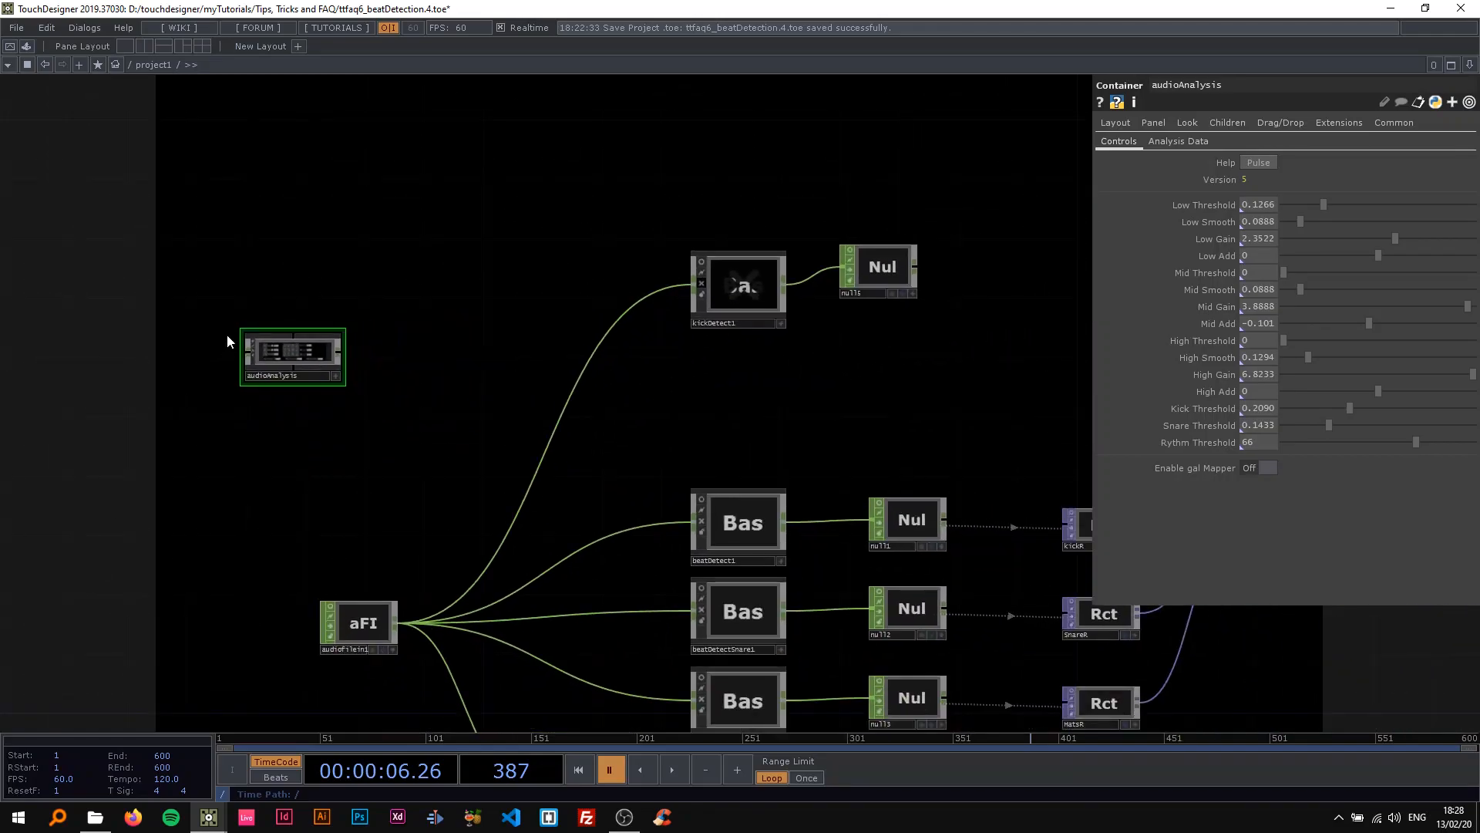
pyautogui.scroll(10, 227, 335)
pyautogui.scroll(2, 282, 346)
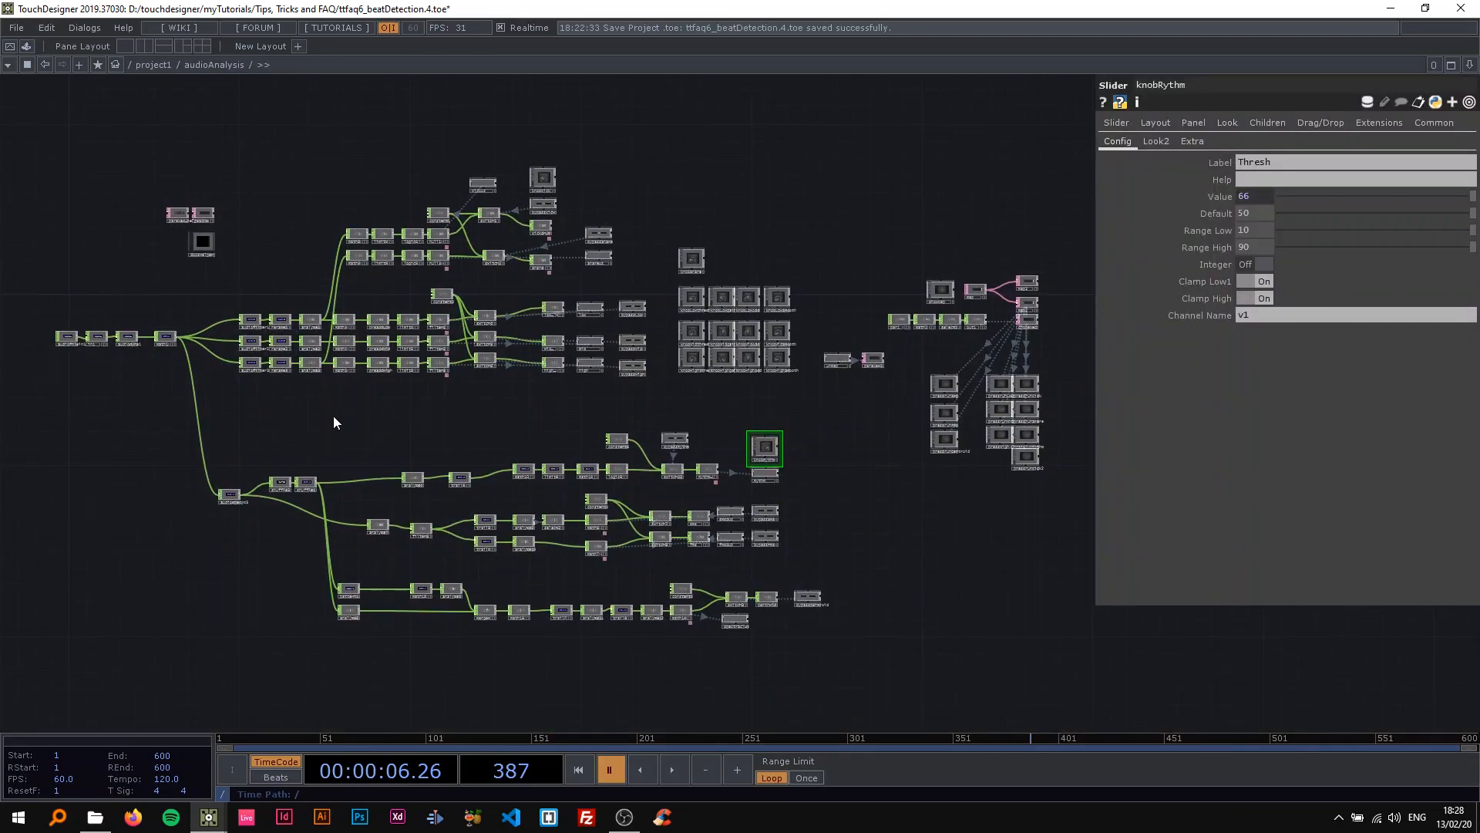
pyautogui.scroll(-4, 335, 420)
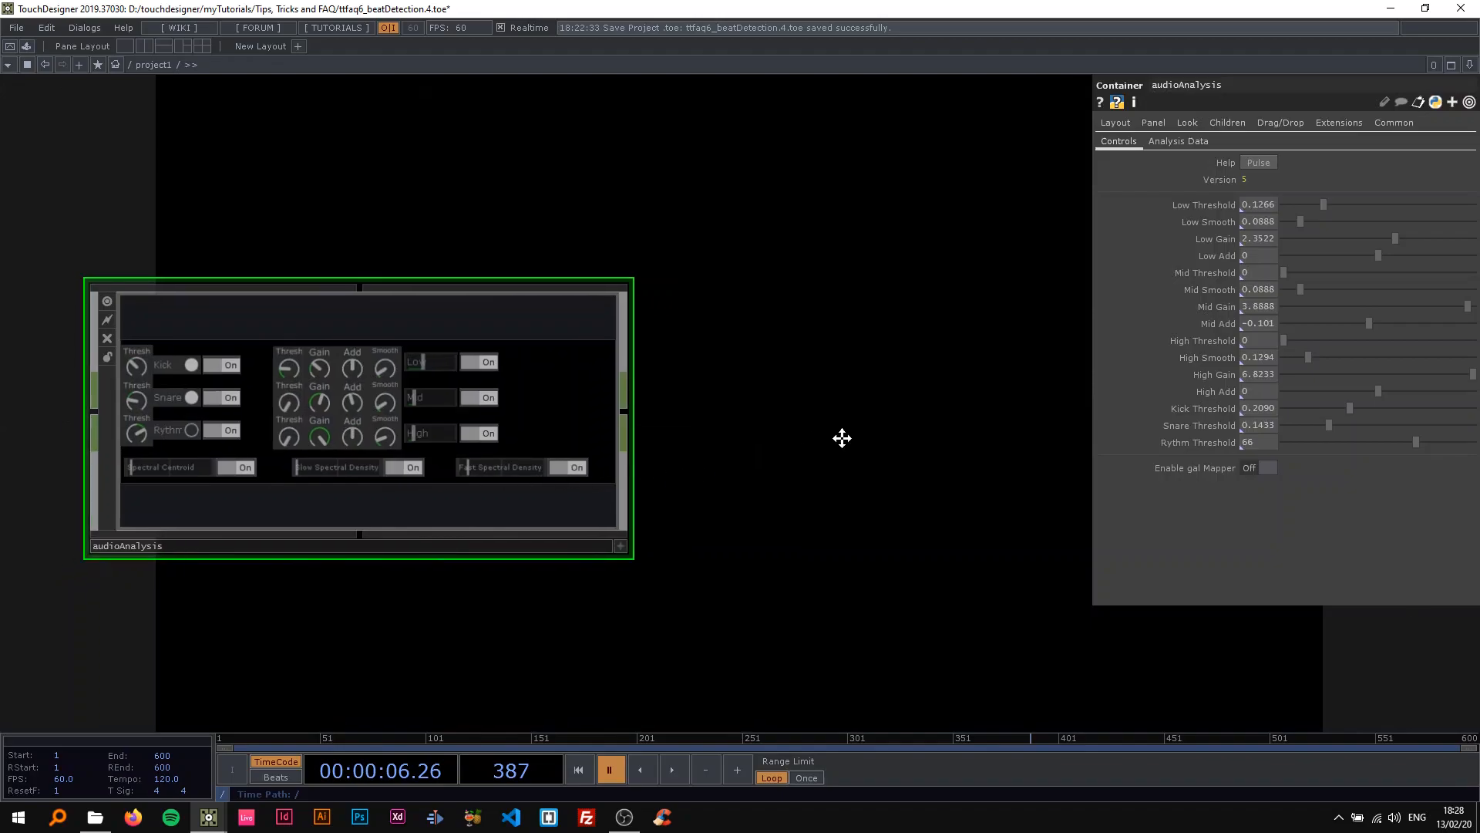
pyautogui.scroll(6, 547, 420)
pyautogui.scroll(-4, 548, 420)
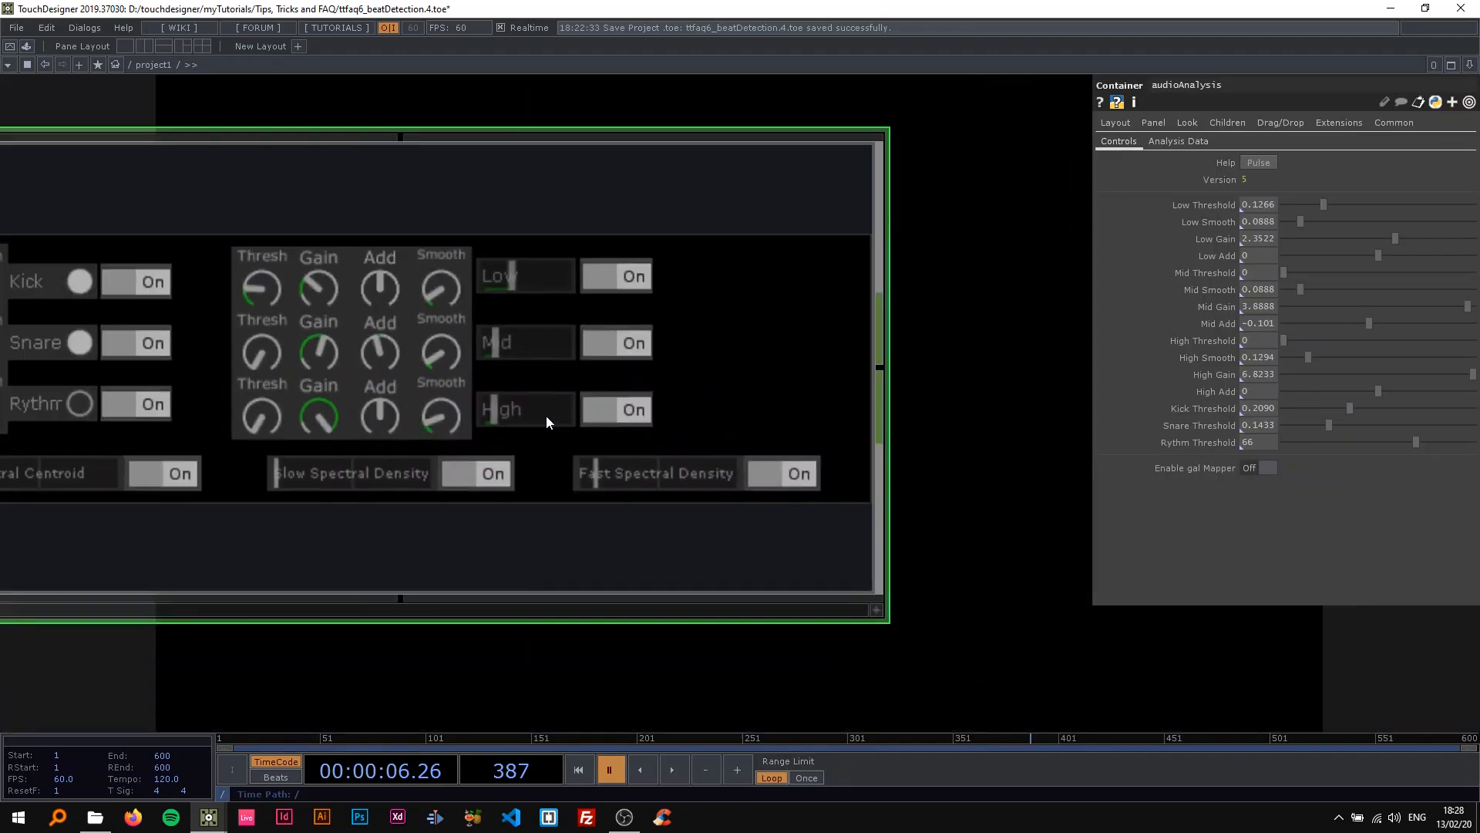
pyautogui.scroll(-5, 547, 421)
pyautogui.scroll(2, 521, 423)
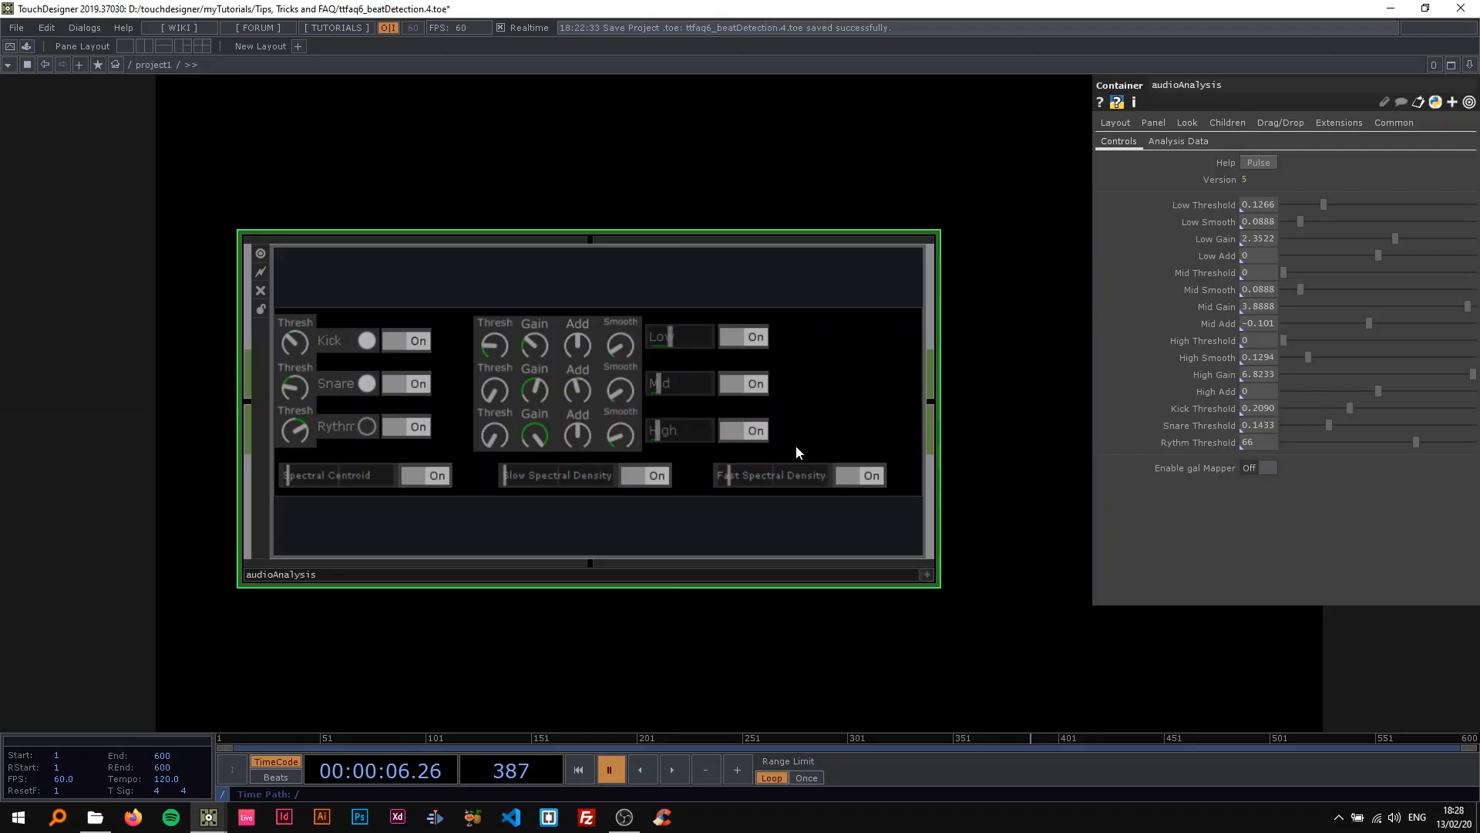
# Delete the audioAnalysis component from the project network.
pyautogui.scroll(-3, 686, 382)
pyautogui.scroll(1, 720, 391)
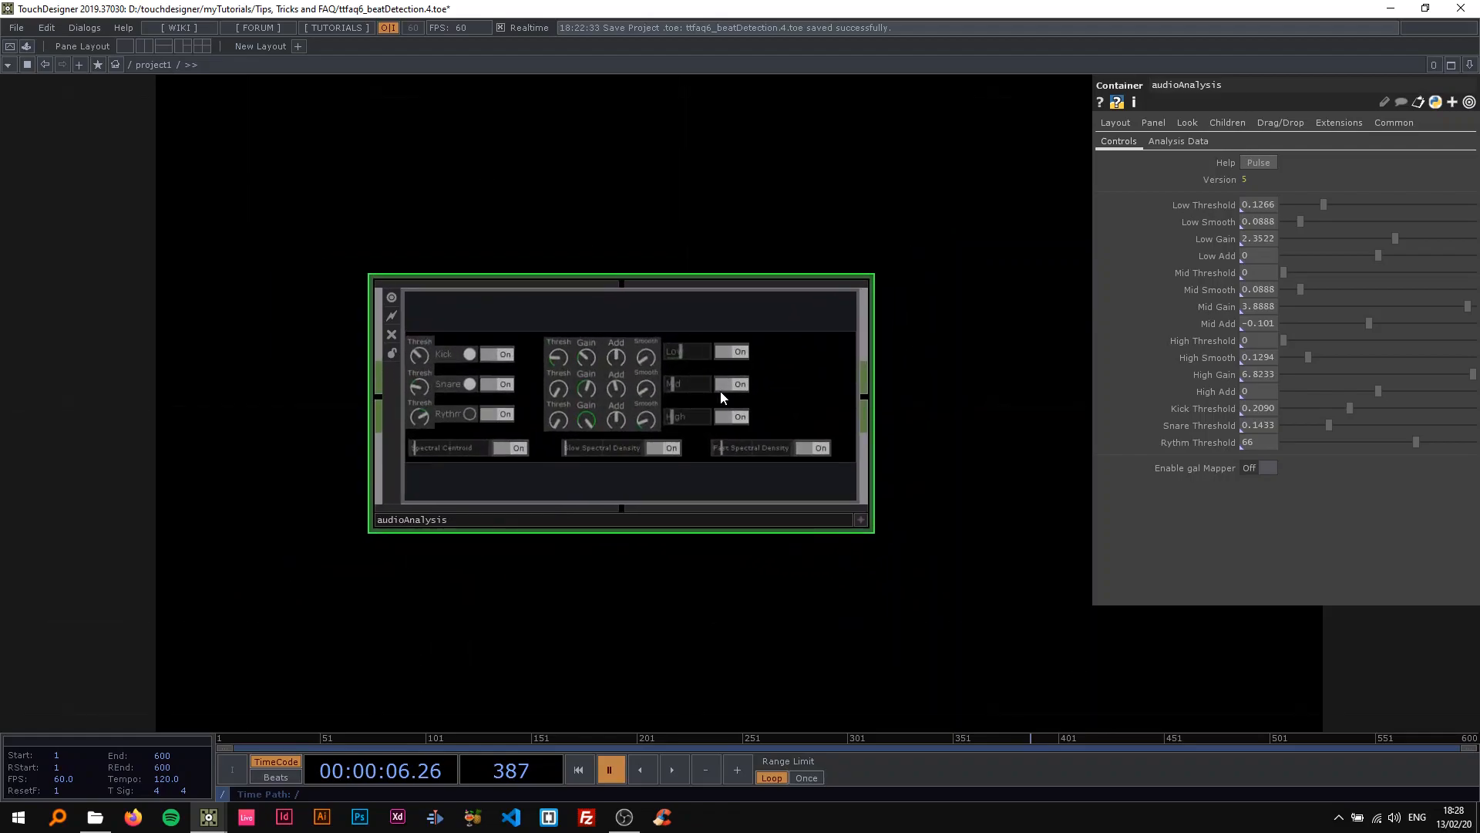
pyautogui.scroll(3, 720, 390)
pyautogui.scroll(-3, 715, 395)
pyautogui.scroll(3, 766, 364)
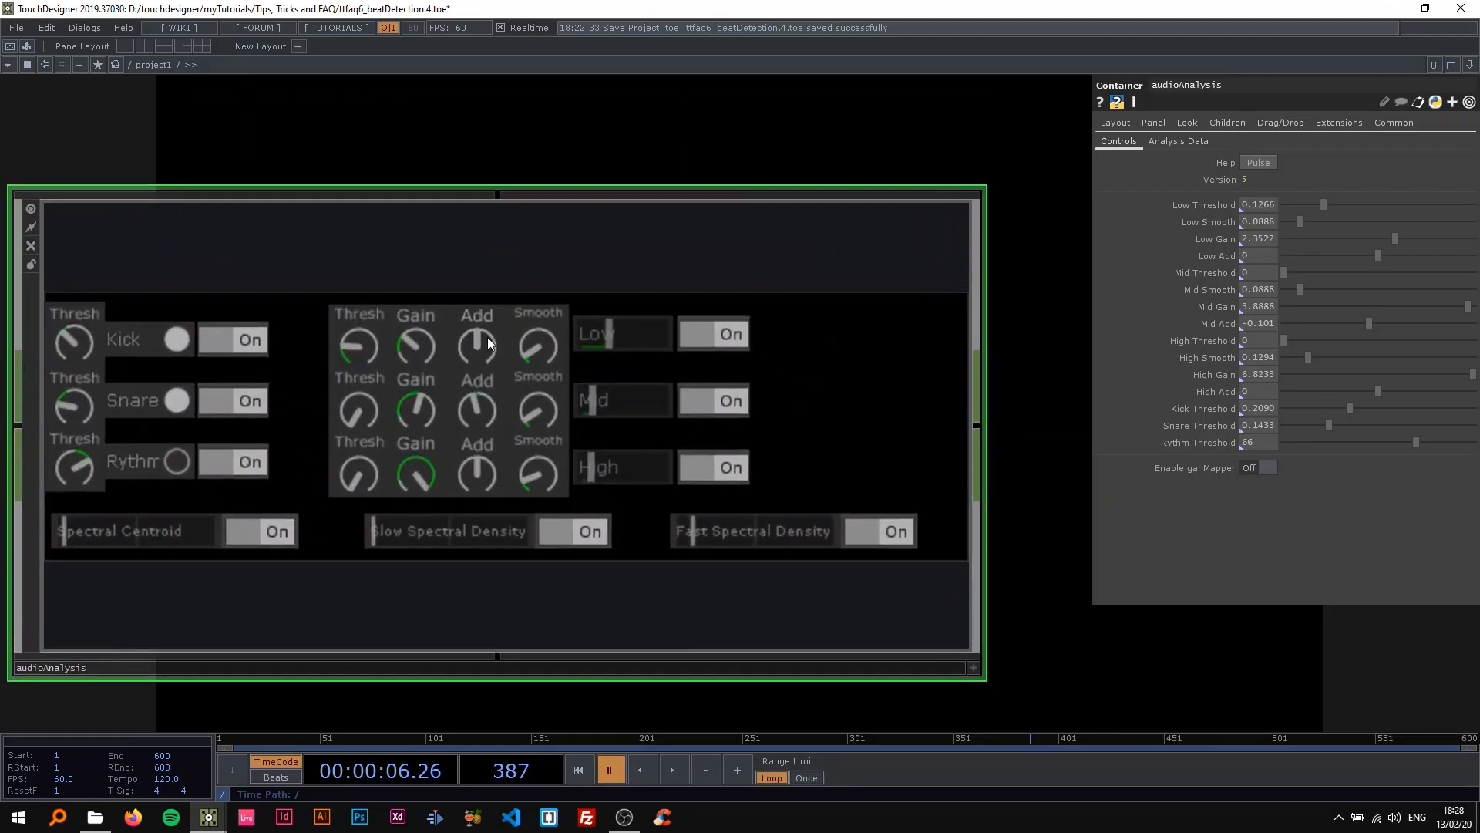
pyautogui.scroll(-6, 537, 371)
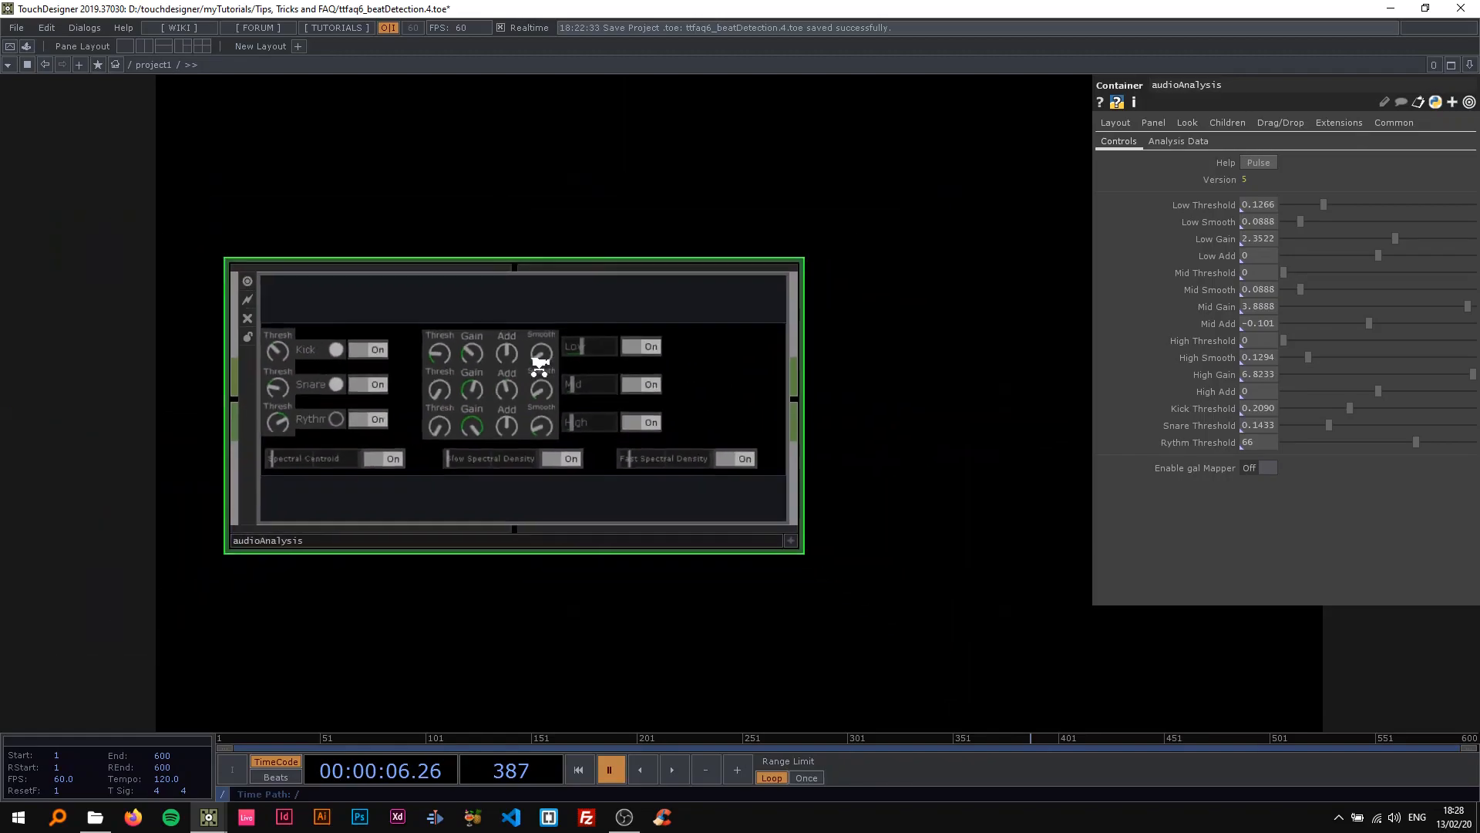
pyautogui.scroll(-4, 512, 362)
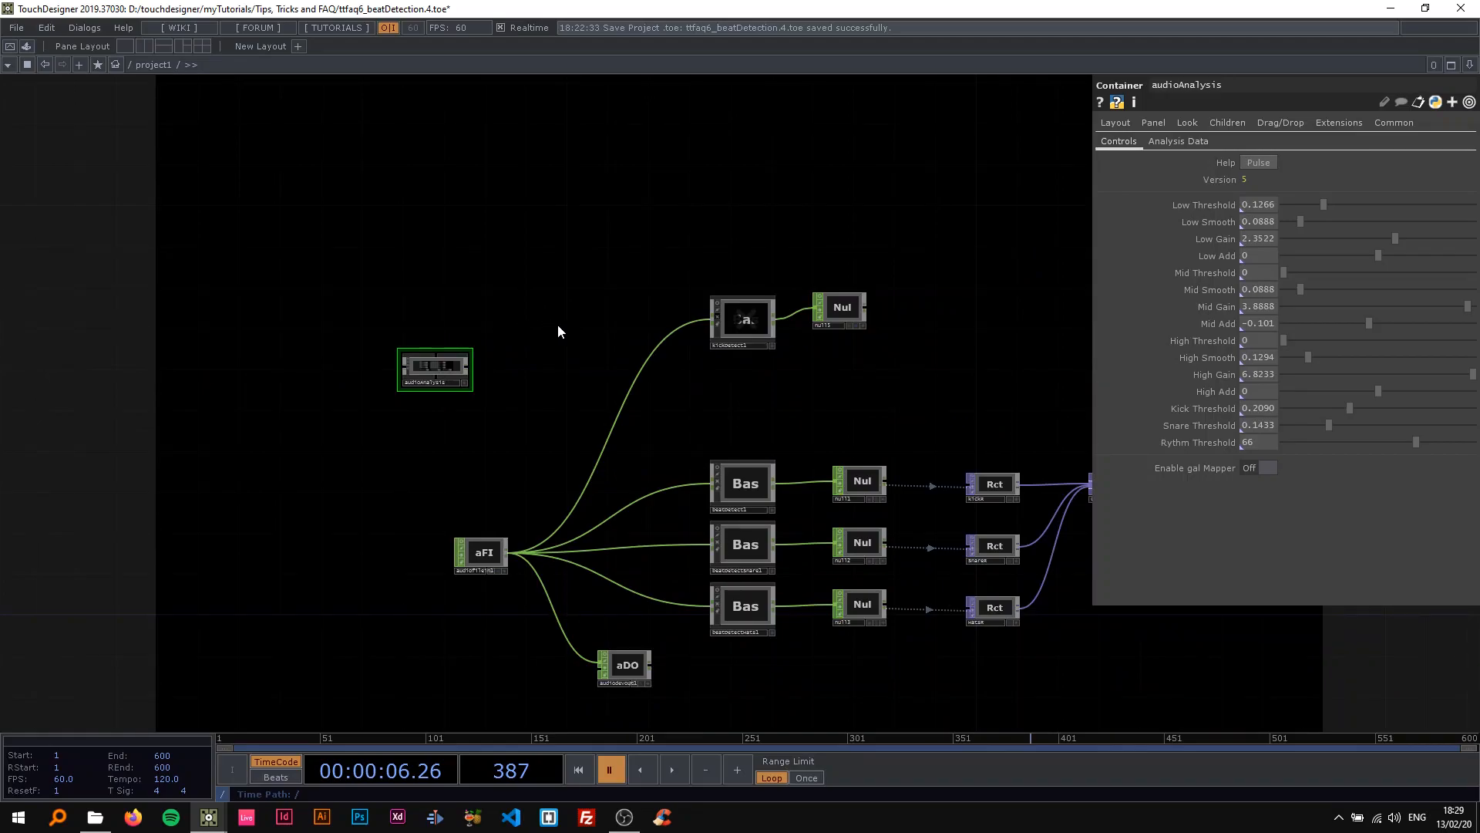
pyautogui.press('Delete')
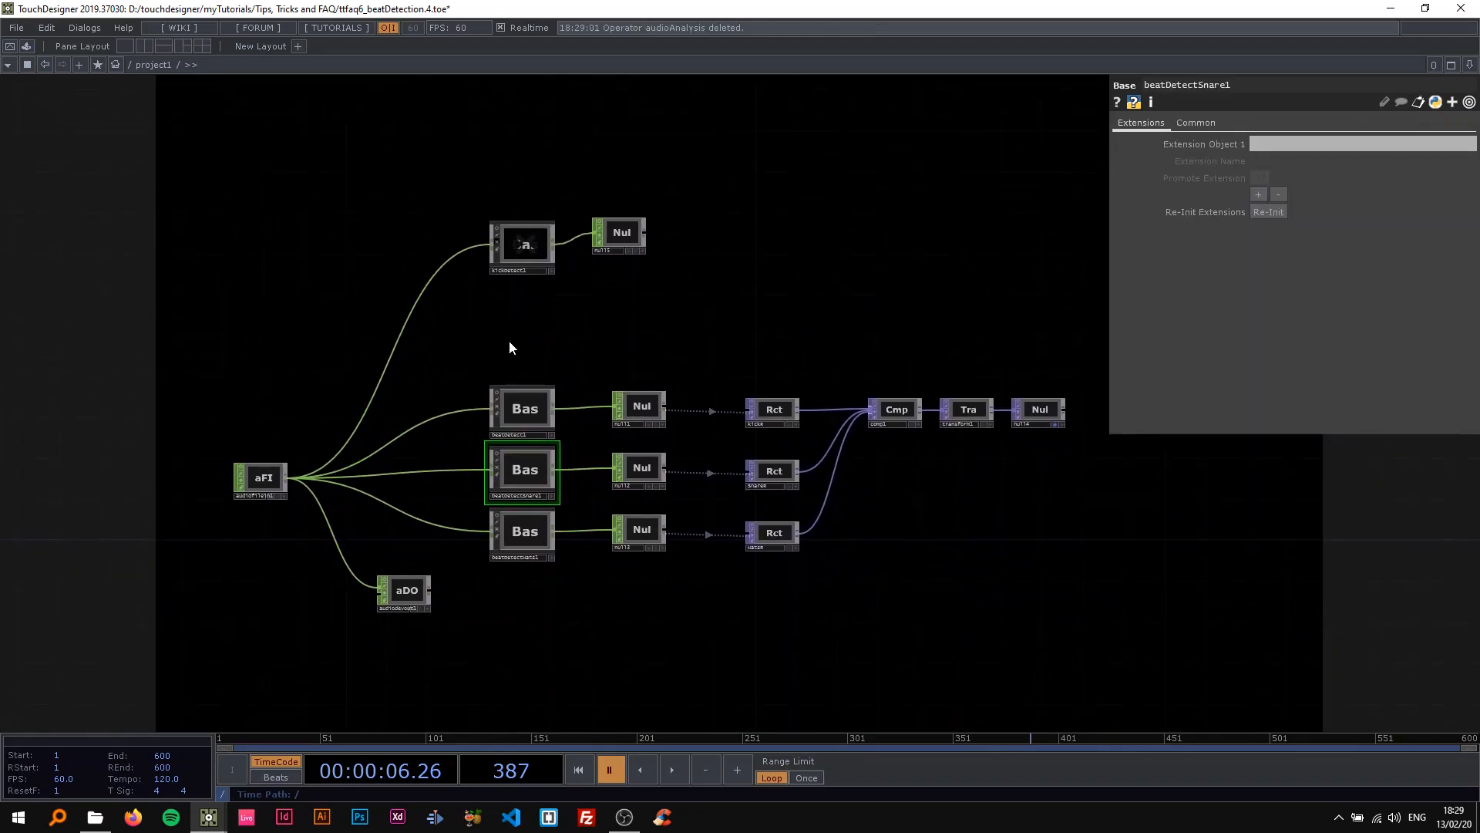
# Delete the kickDetect1 component and the Null connected to its output.
pyautogui.scroll(4, 525, 240)
pyautogui.click(521, 242)
pyautogui.scroll(-4, 538, 252)
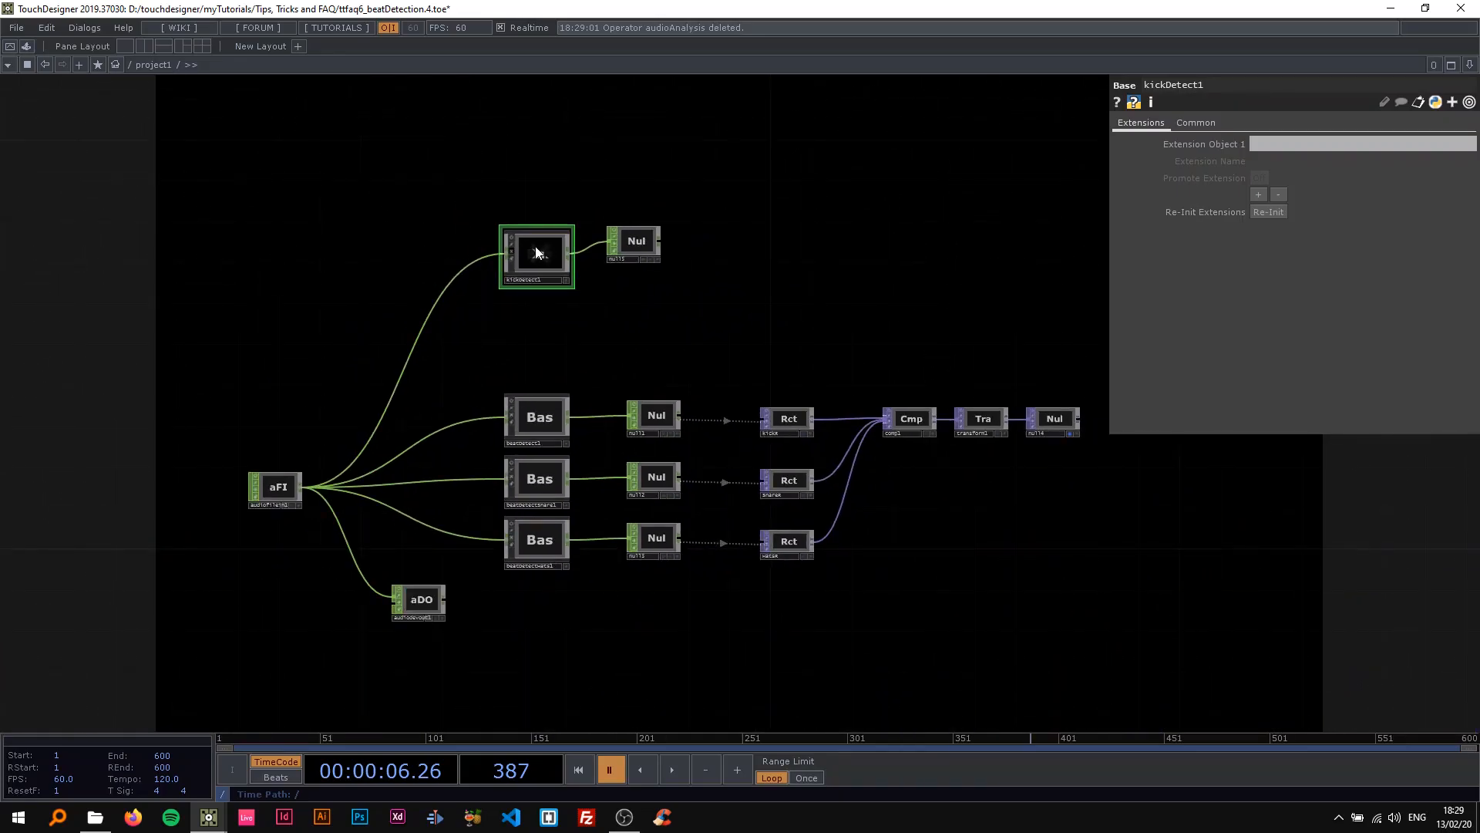
pyautogui.press('Delete')
pyautogui.click(631, 241)
pyautogui.press('Delete')
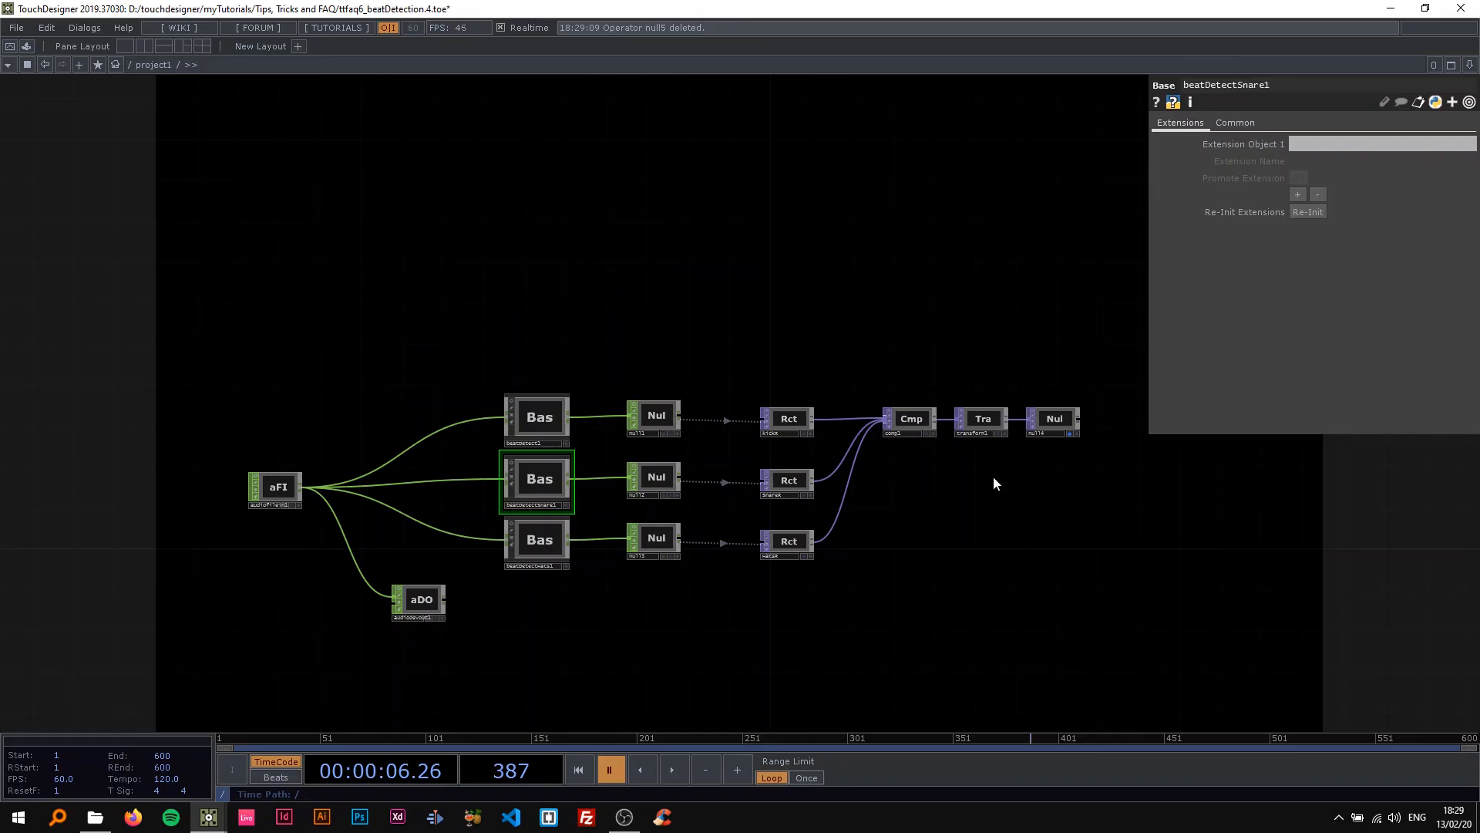
# Add a Base component above the existing beat detection components and enter its empty internal network.
pyautogui.moveTo(667, 334); pyautogui.dragTo(617, 469)
pyautogui.moveTo(481, 337); pyautogui.dragTo(297, 270)
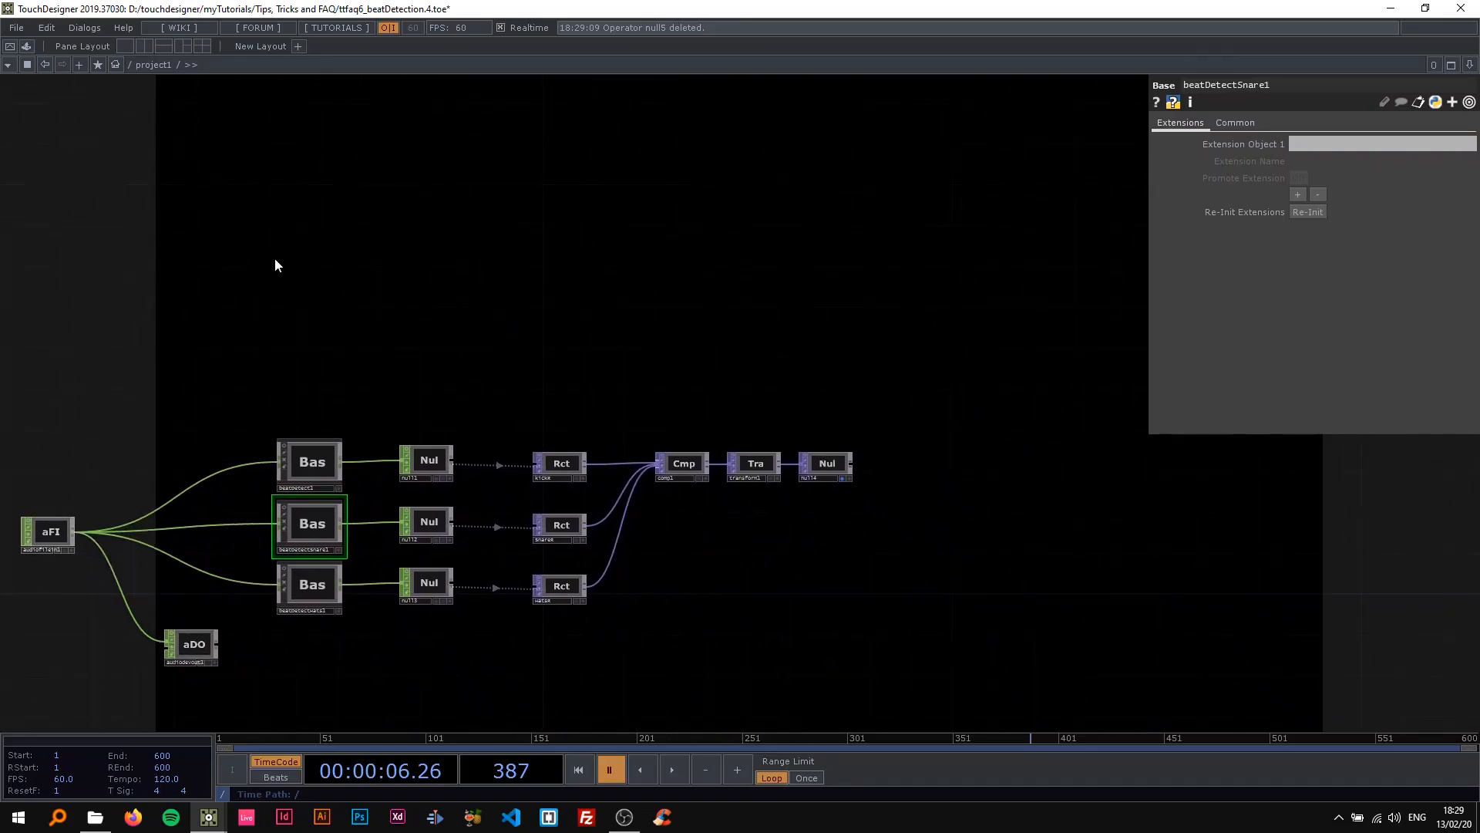
pyautogui.press('Tab')
pyautogui.write('a')
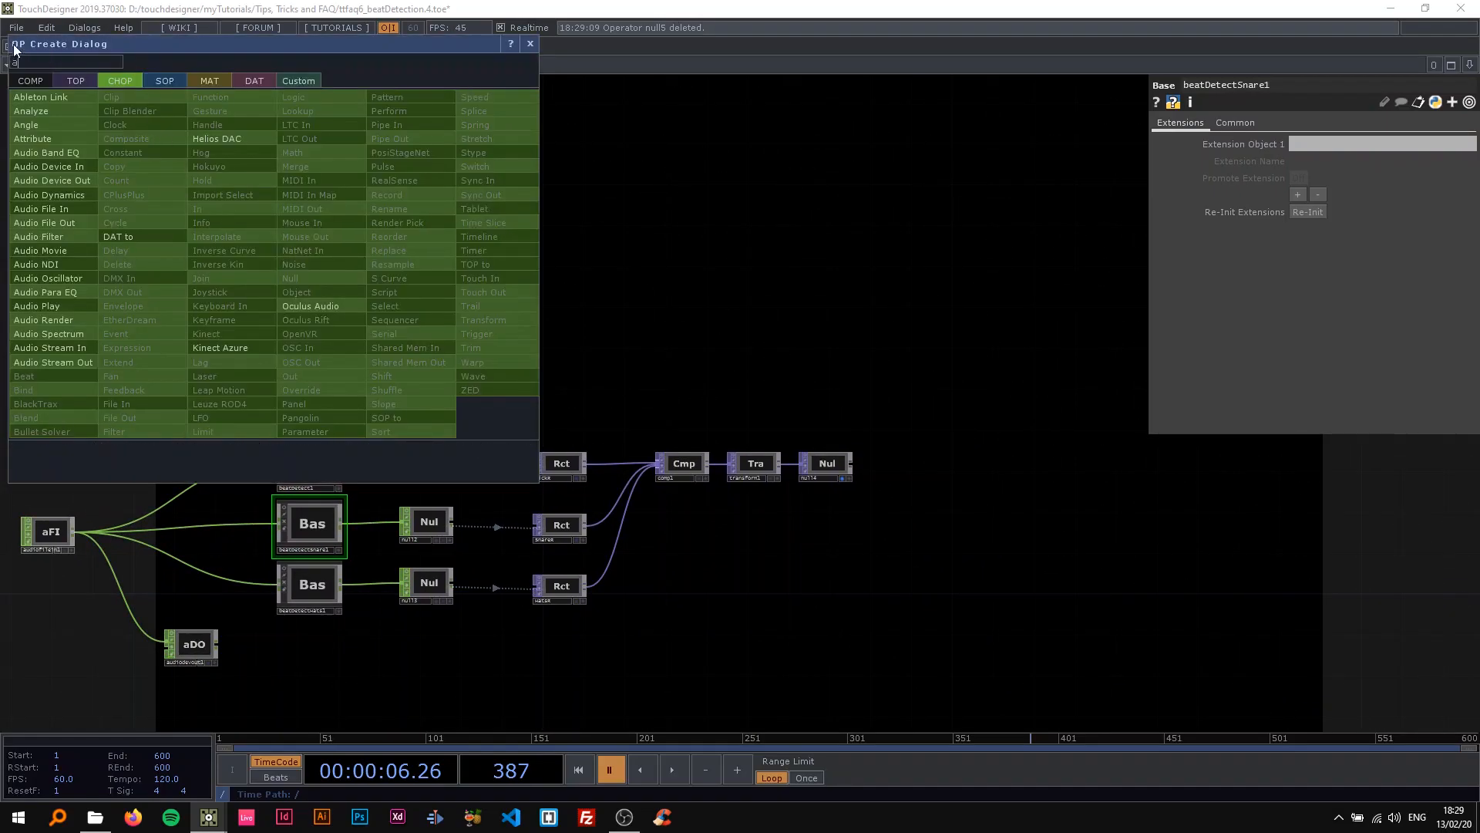
pyautogui.press('BackSpace')
pyautogui.write('ba')
pyautogui.click(20, 83)
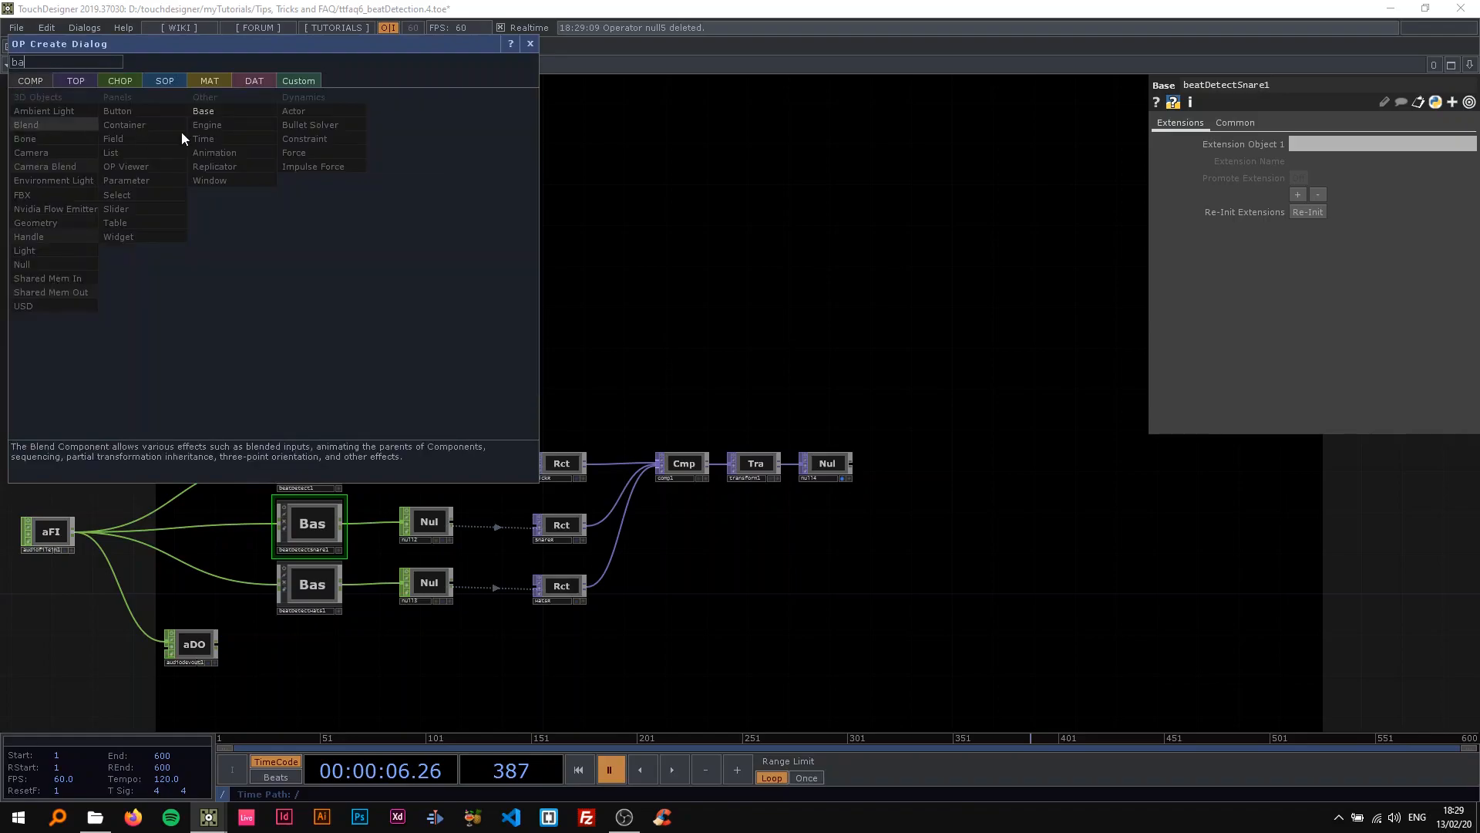
pyautogui.click(208, 112)
pyautogui.click(309, 248)
pyautogui.moveTo(440, 283); pyautogui.dragTo(539, 275)
pyautogui.scroll(12, 392, 229)
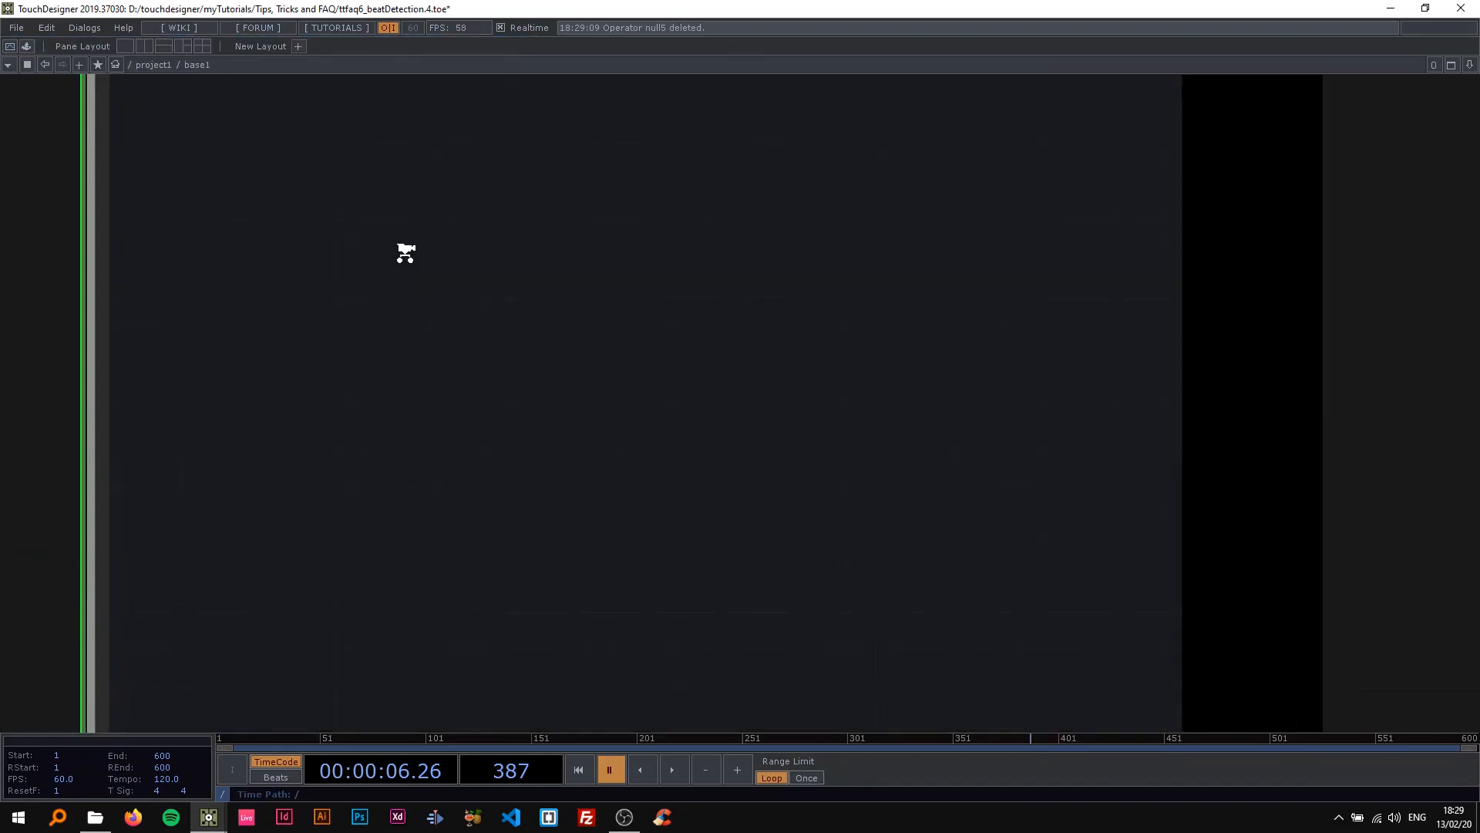
# Place an In CHOP inside the new Base component.
pyautogui.press('Tab')
pyautogui.write('in')
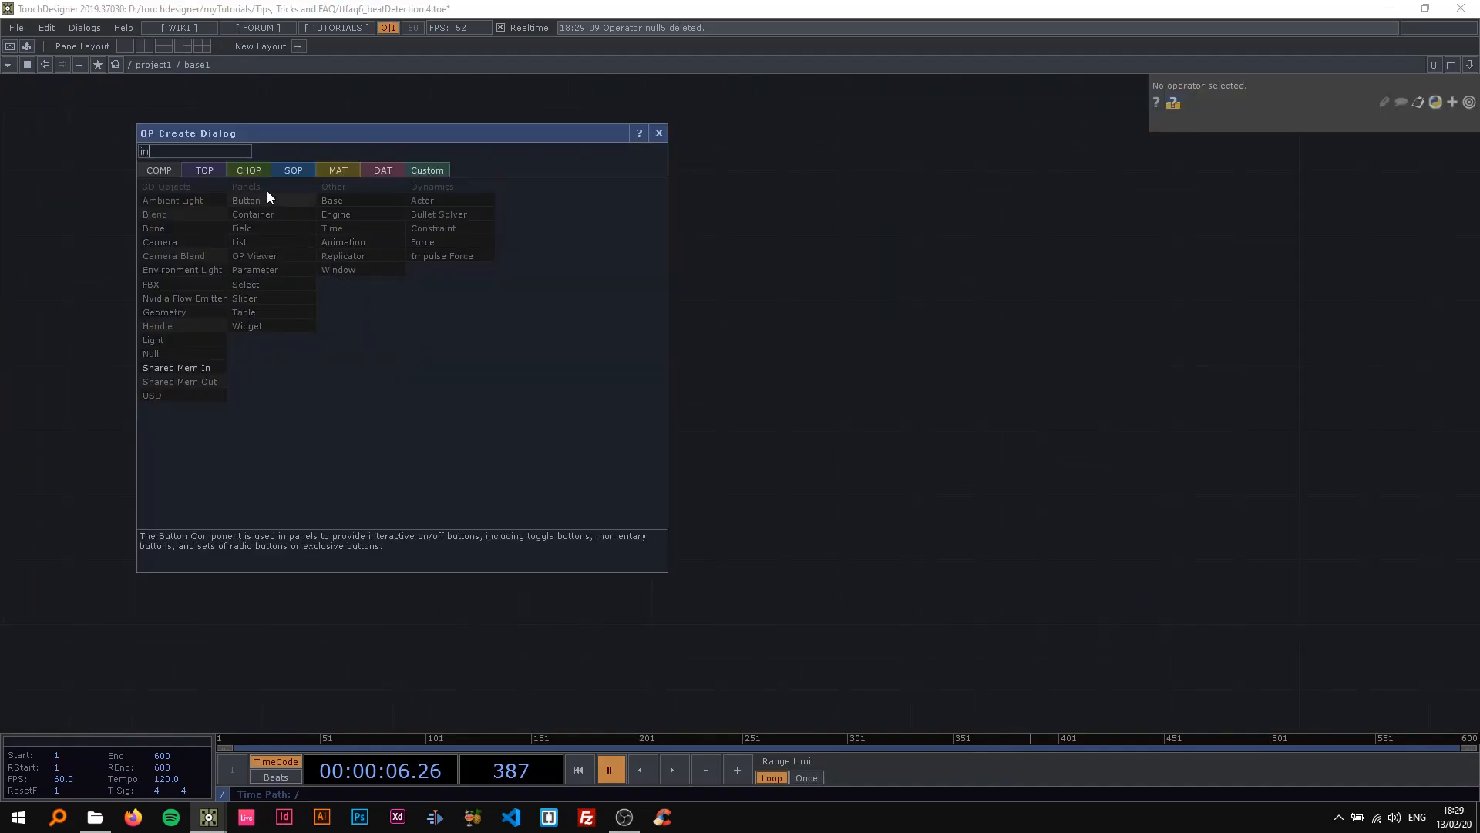
pyautogui.click(263, 171)
pyautogui.click(330, 299)
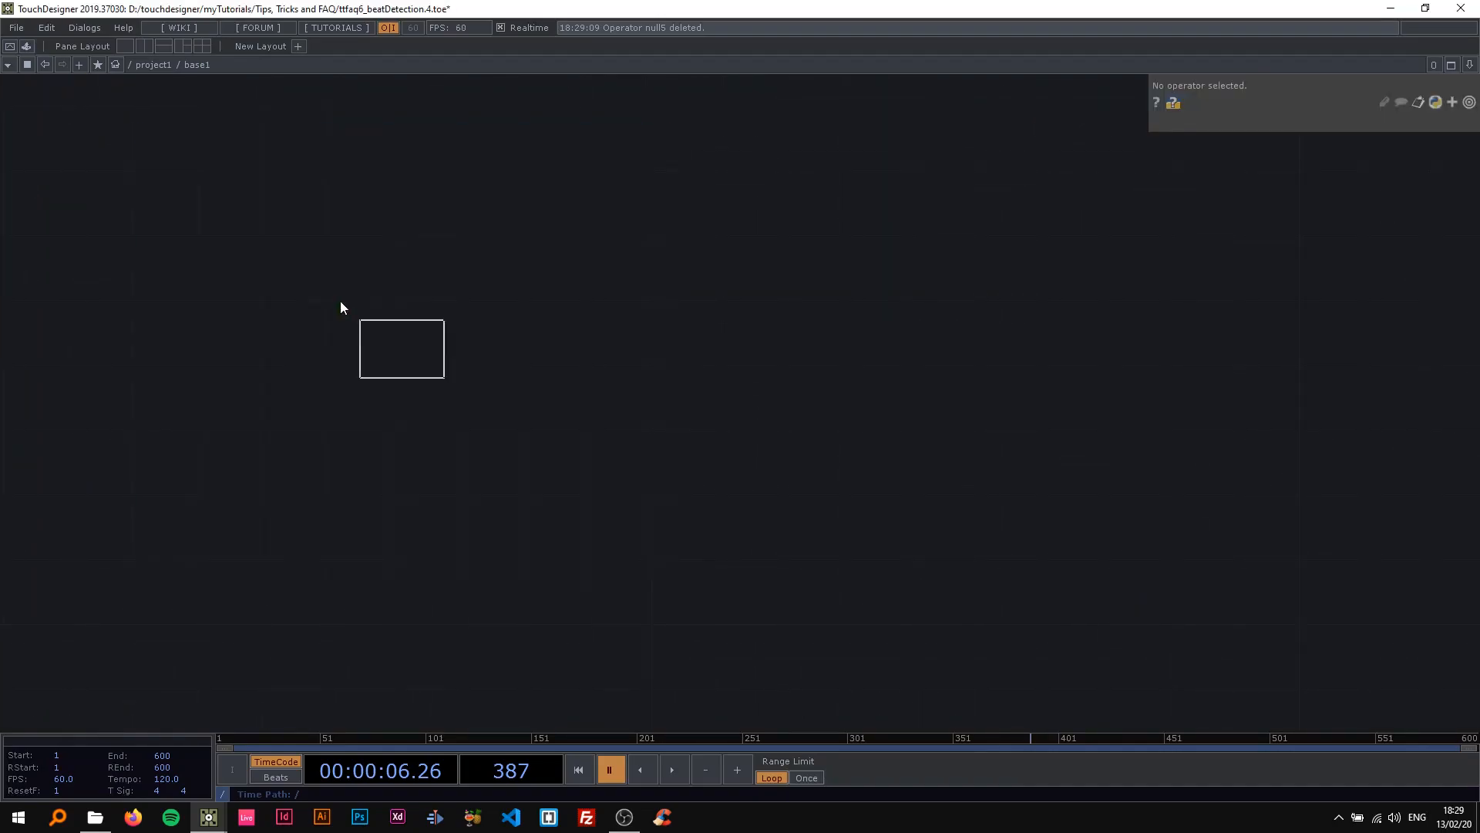
pyautogui.click(231, 326)
# Add an Out CHOP far across from the In CHOP and connect the In CHOP to it.
pyautogui.press('Tab')
pyautogui.write('ou')
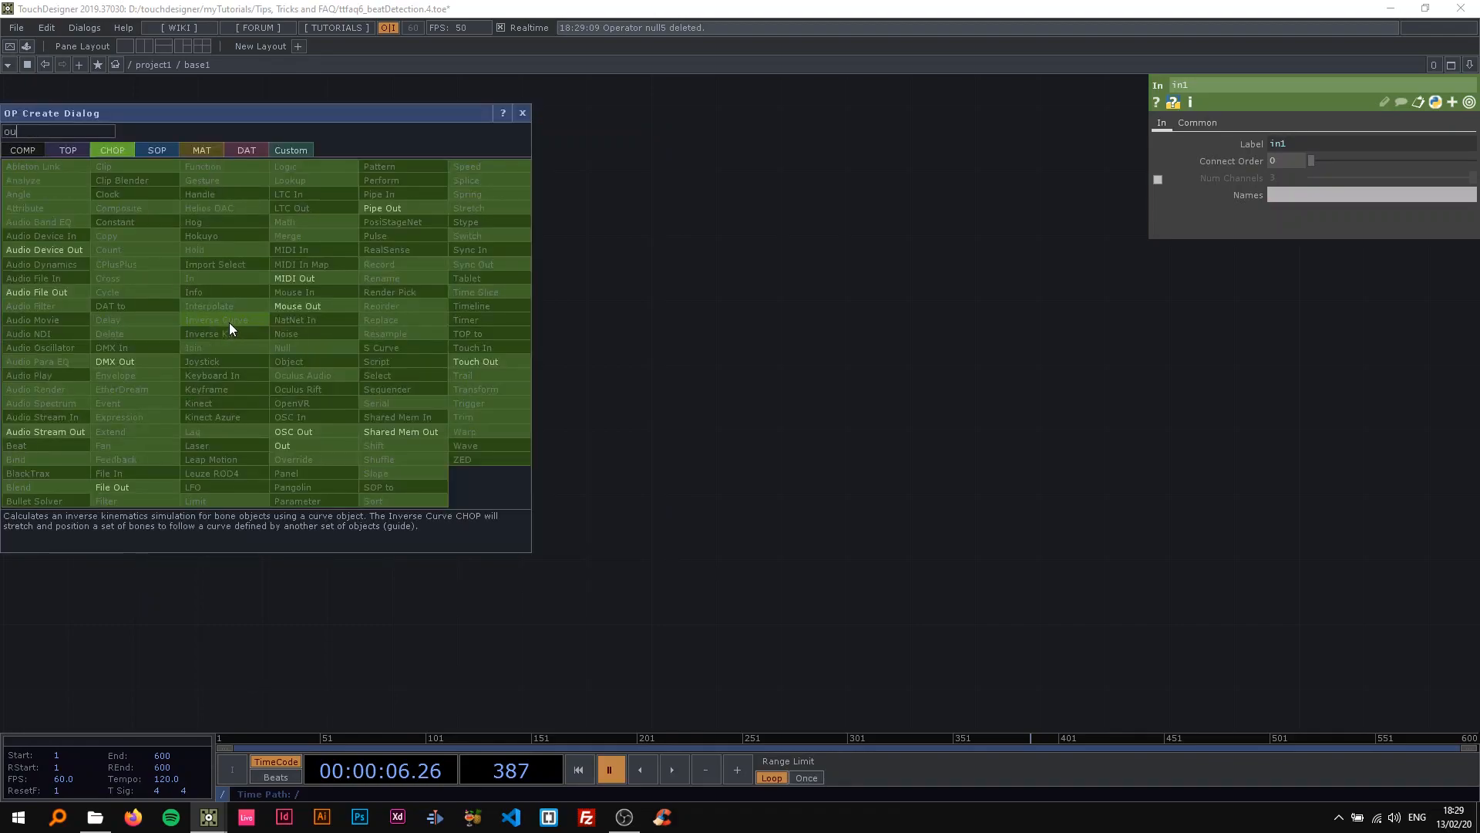
pyautogui.write('t')
pyautogui.click(283, 444)
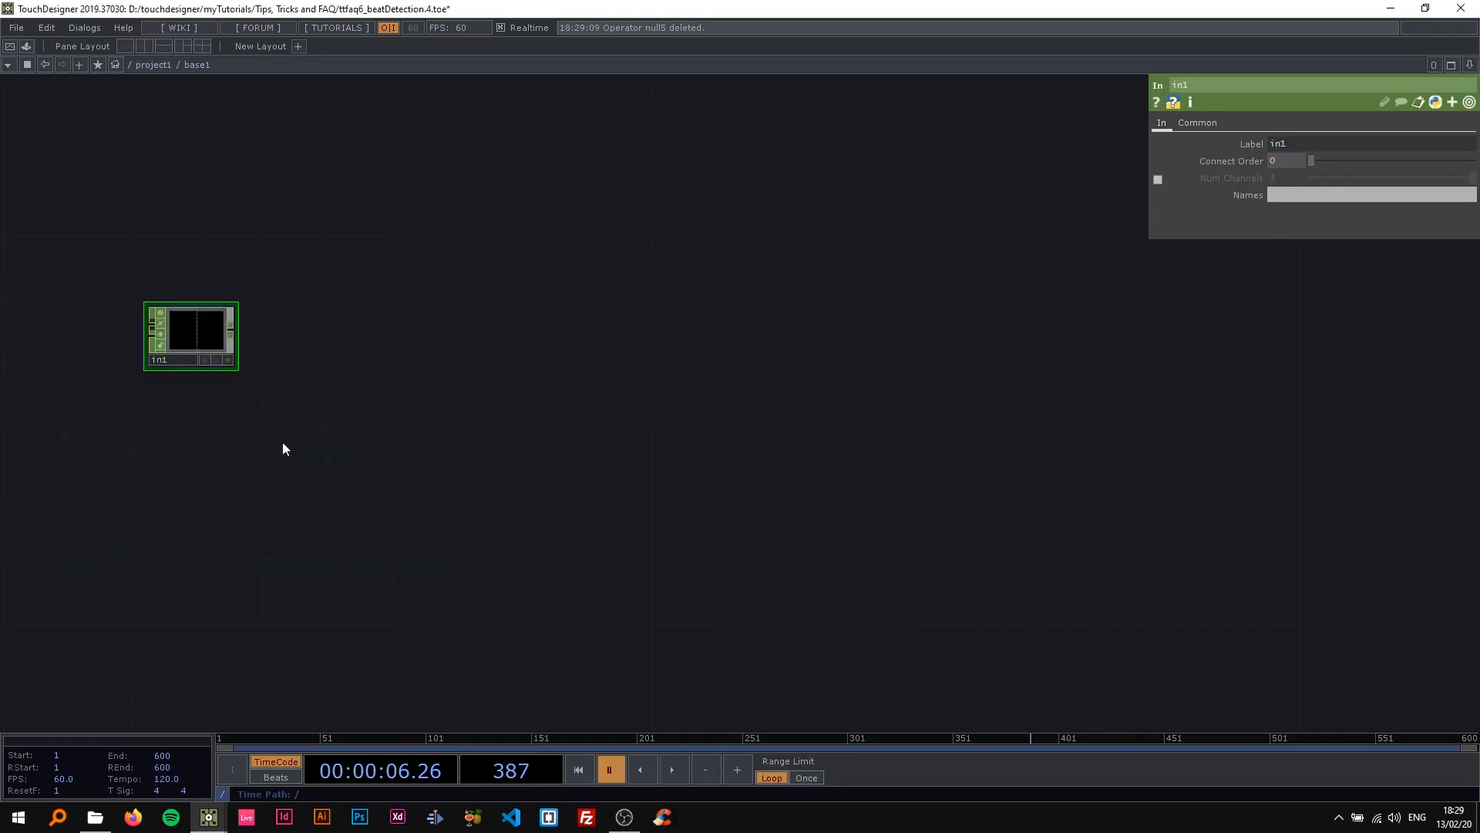
pyautogui.click(1405, 350)
pyautogui.scroll(-3, 1076, 419)
pyautogui.moveTo(859, 411); pyautogui.dragTo(718, 405)
pyautogui.scroll(-2, 718, 405)
pyautogui.moveTo(929, 363); pyautogui.dragTo(1268, 355)
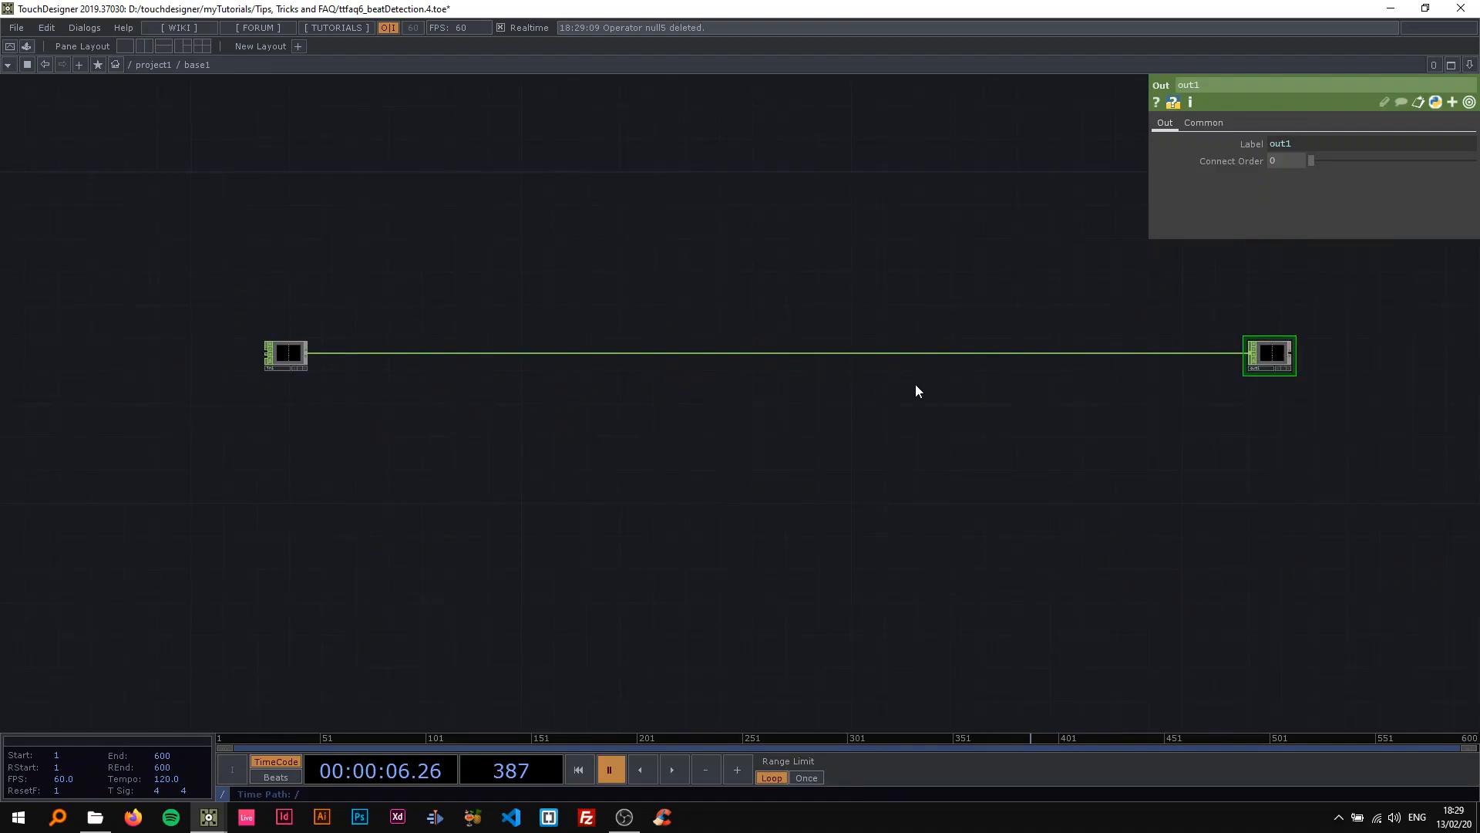
# Return to the project level and connect audiofilein1 to the input of base1.
pyautogui.scroll(-6, 427, 375)
pyautogui.scroll(-5, 94, 361)
pyautogui.moveTo(364, 277); pyautogui.dragTo(806, 222)
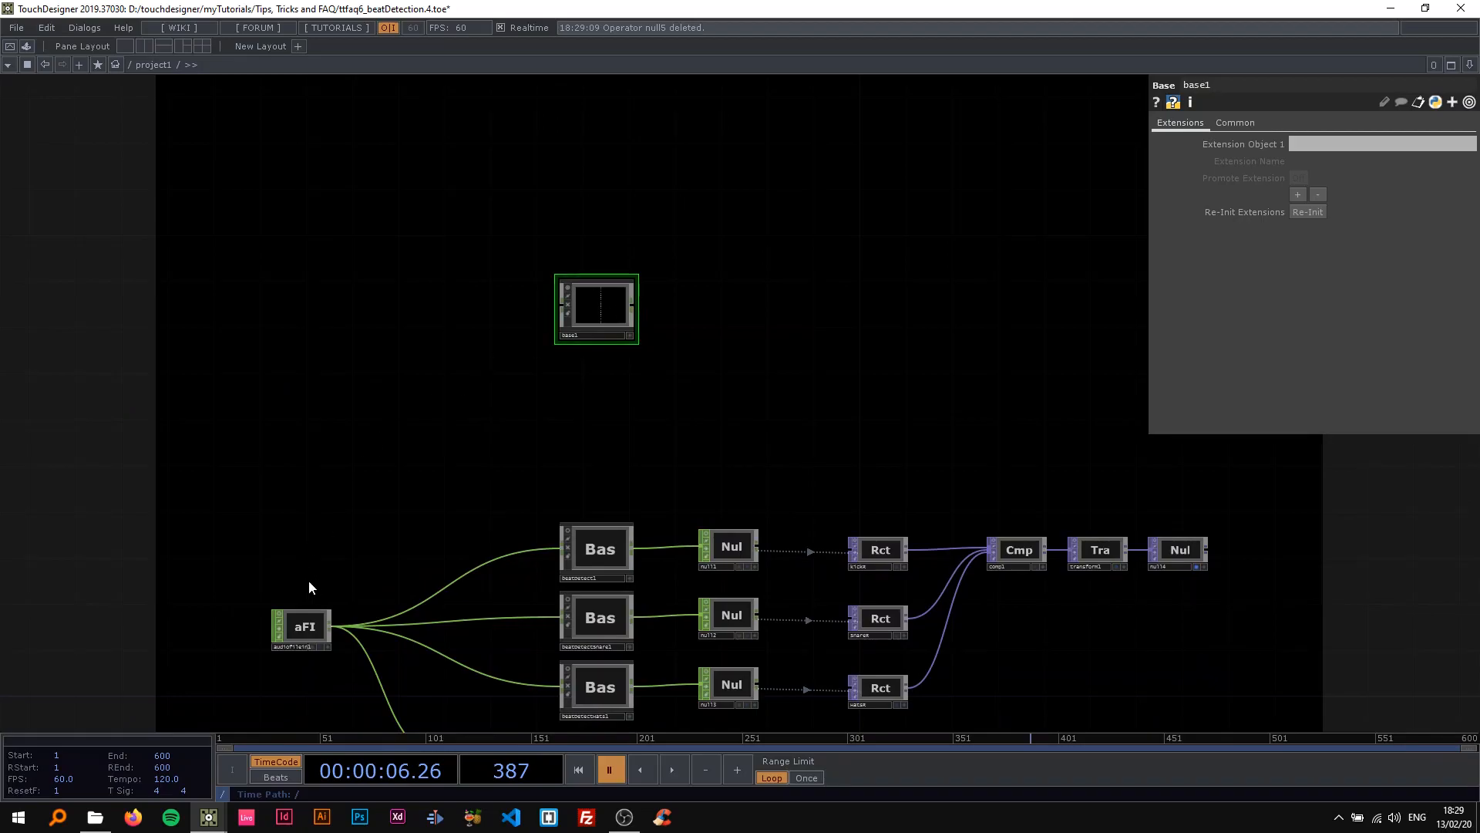
pyautogui.scroll(2, 307, 585)
pyautogui.moveTo(336, 643); pyautogui.dragTo(658, 195)
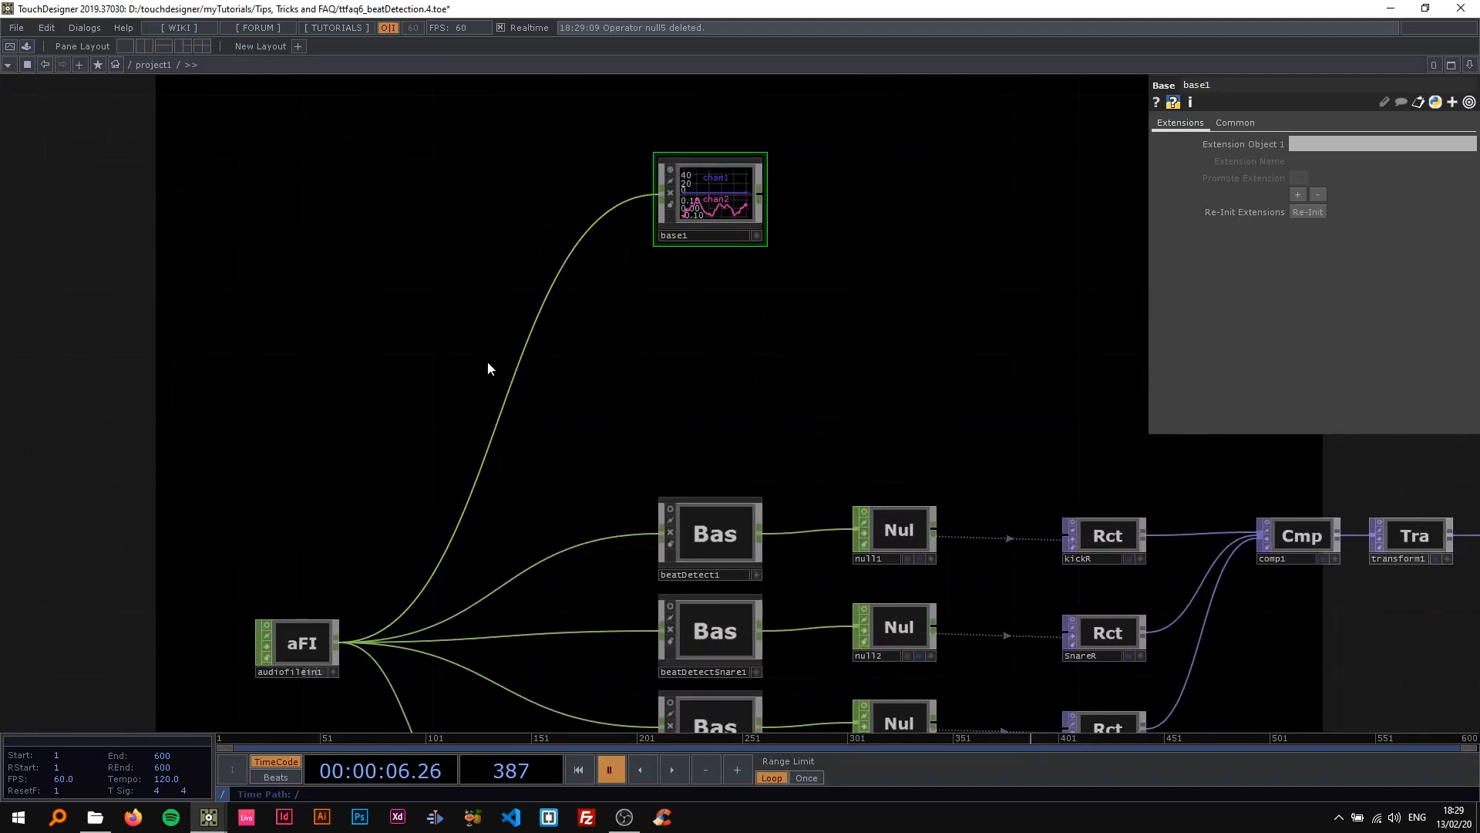
# Turn off cooking for the beatDetect1, beatDetectSnare1 and beatDetectHats1 components.
pyautogui.moveTo(604, 356); pyautogui.dragTo(304, 357)
pyautogui.moveTo(442, 396); pyautogui.dragTo(479, 211)
pyautogui.moveTo(424, 182); pyautogui.dragTo(413, 509, button='right')
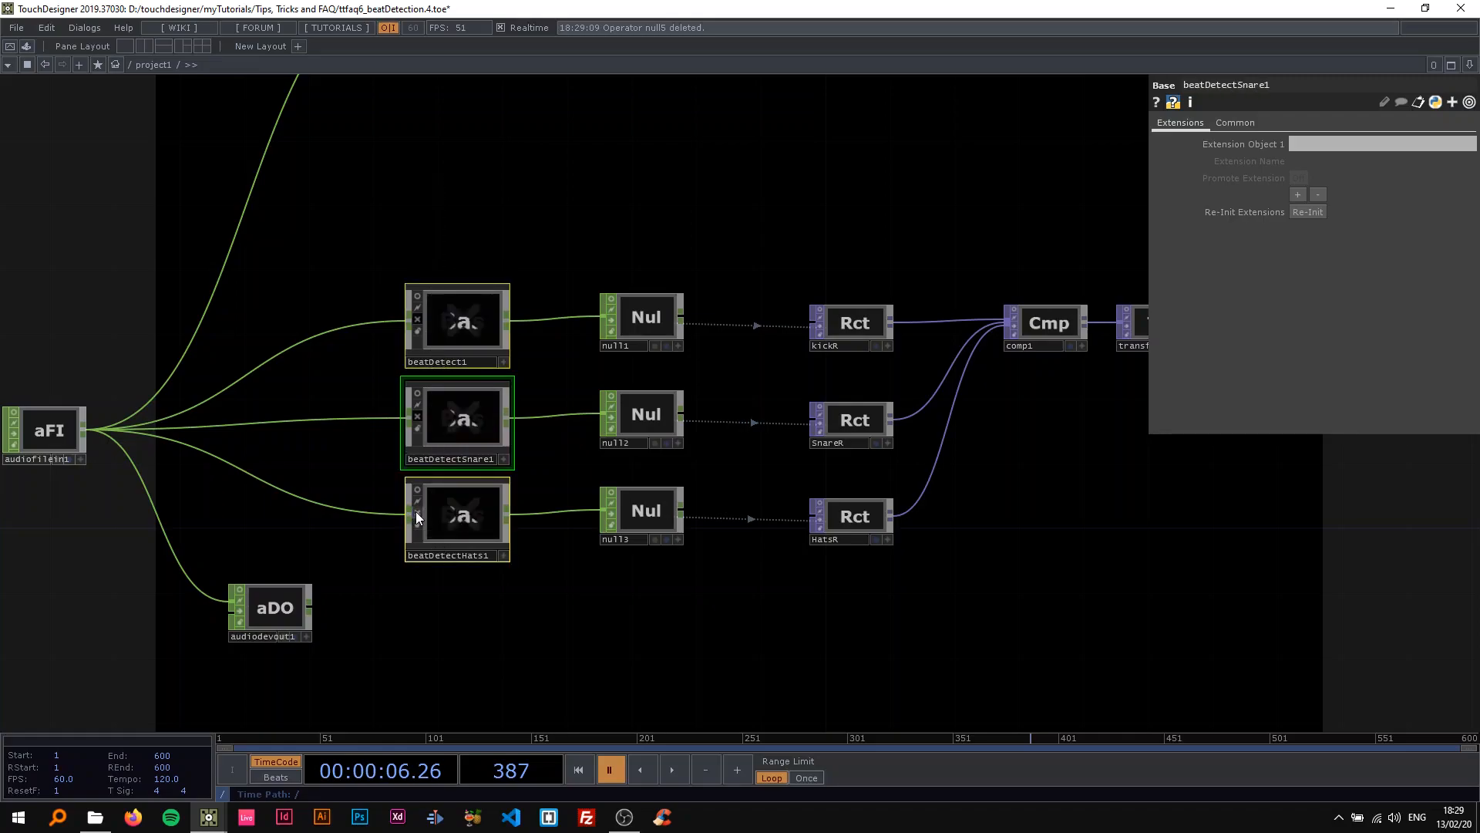
# Move the audio device output node farther down in the network and closer beneath the audio file input.
pyautogui.scroll(-2, 548, 571)
pyautogui.moveTo(532, 299); pyautogui.dragTo(680, 298)
pyautogui.moveTo(509, 599); pyautogui.dragTo(462, 669)
pyautogui.moveTo(558, 386); pyautogui.dragTo(405, 541)
pyautogui.moveTo(502, 299); pyautogui.dragTo(559, 117)
pyautogui.moveTo(362, 645); pyautogui.dragTo(321, 616)
# Add a Null CHOP connected to the output of base1.
pyautogui.click(456, 168)
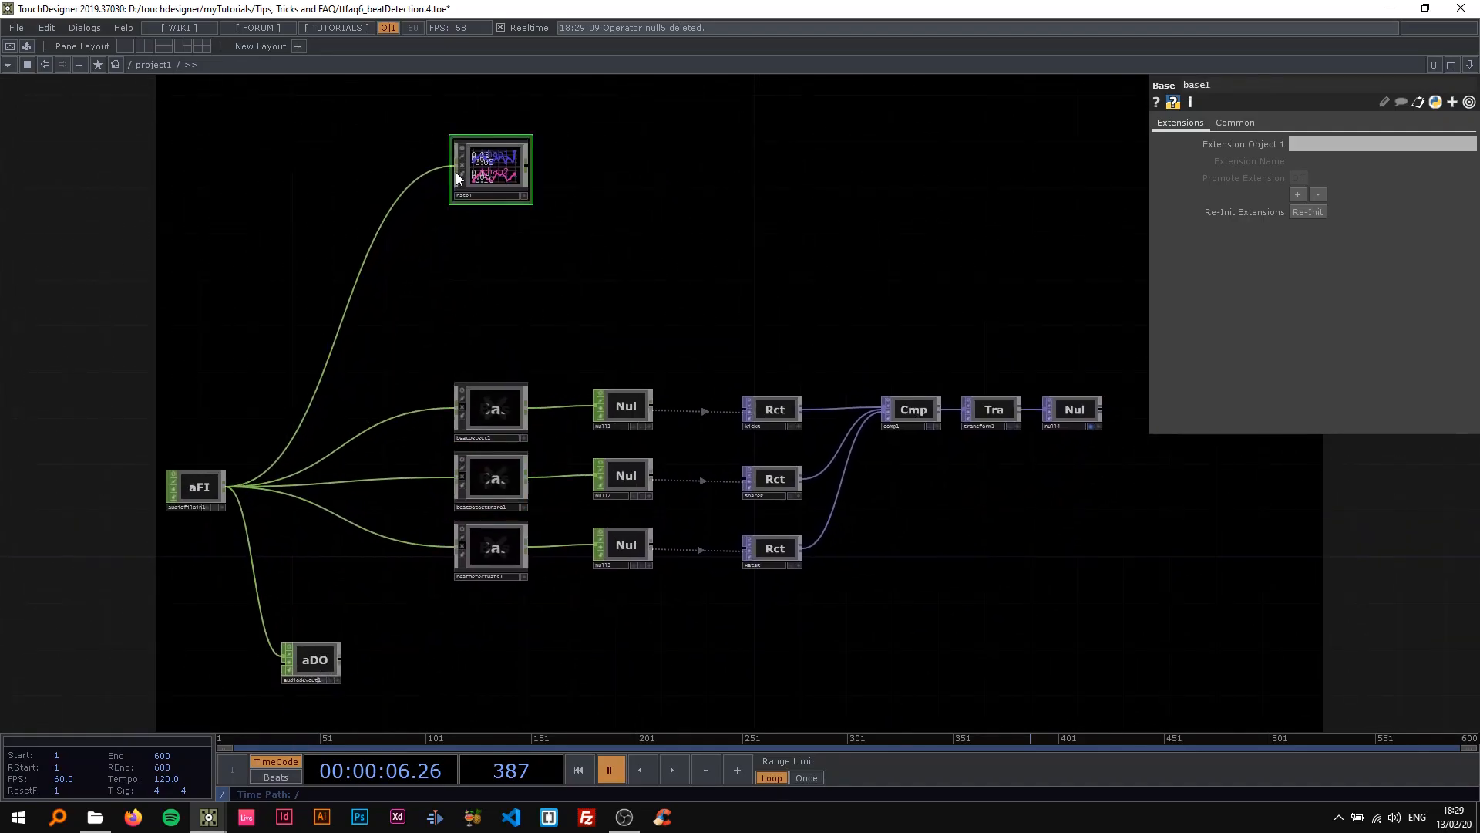
pyautogui.moveTo(585, 133); pyautogui.dragTo(578, 231)
pyautogui.scroll(5, 578, 231)
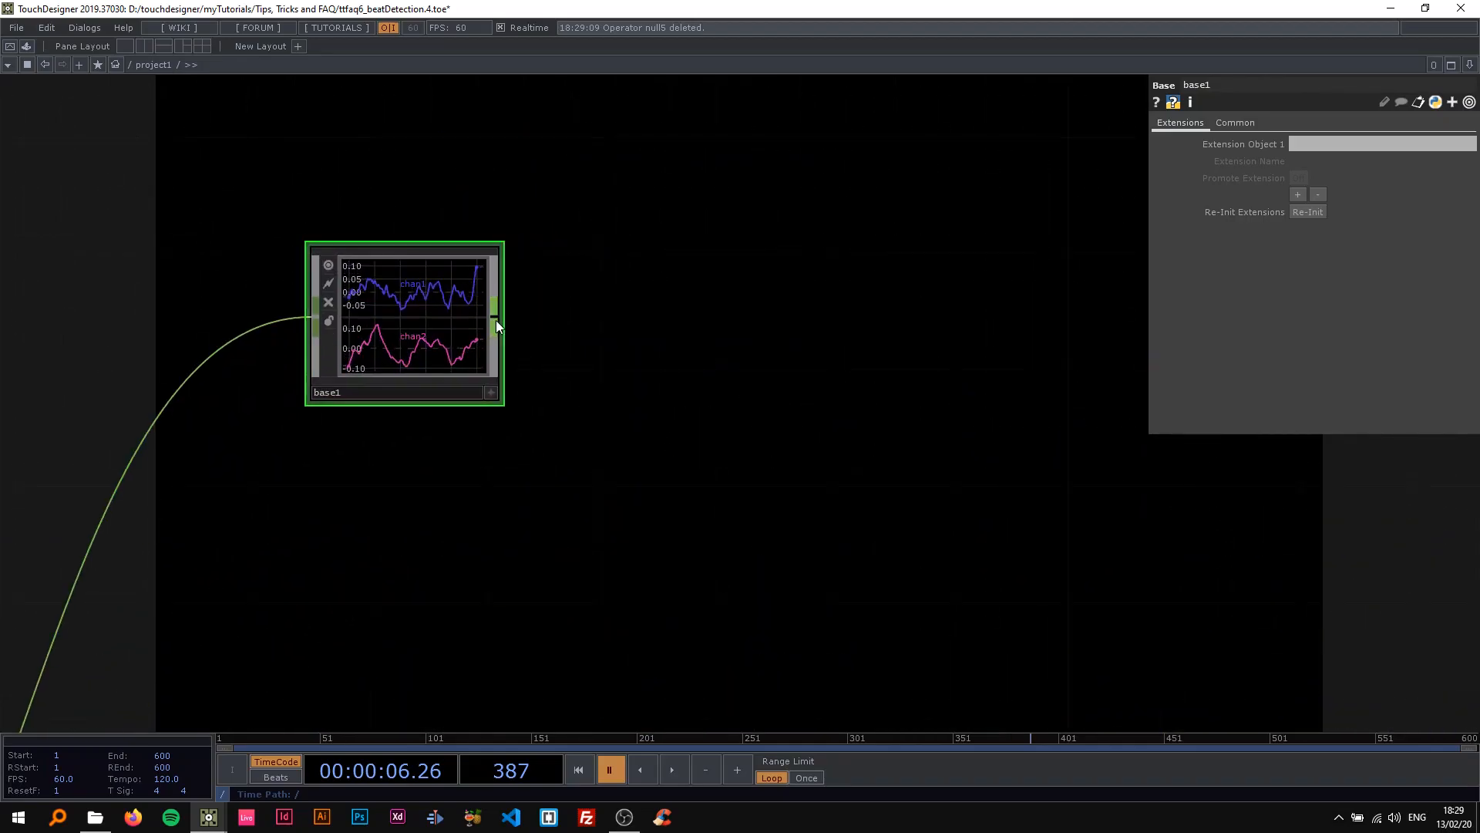
pyautogui.press('Tab')
pyautogui.write('nu')
pyautogui.click(512, 340)
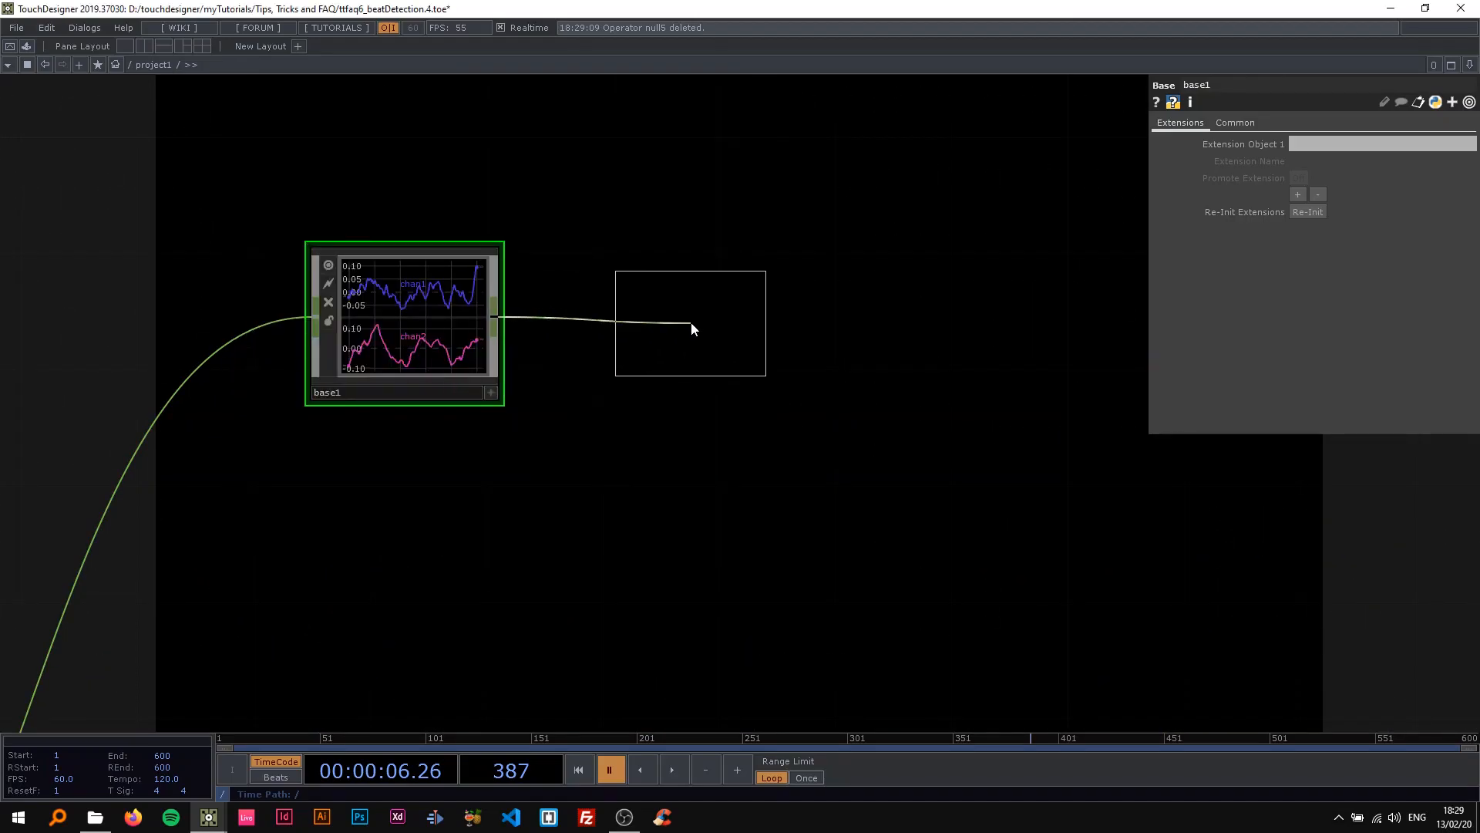
pyautogui.click(679, 317)
# Turn off the node viewer of base1.
pyautogui.click(328, 266)
pyautogui.moveTo(670, 247); pyautogui.dragTo(810, 265)
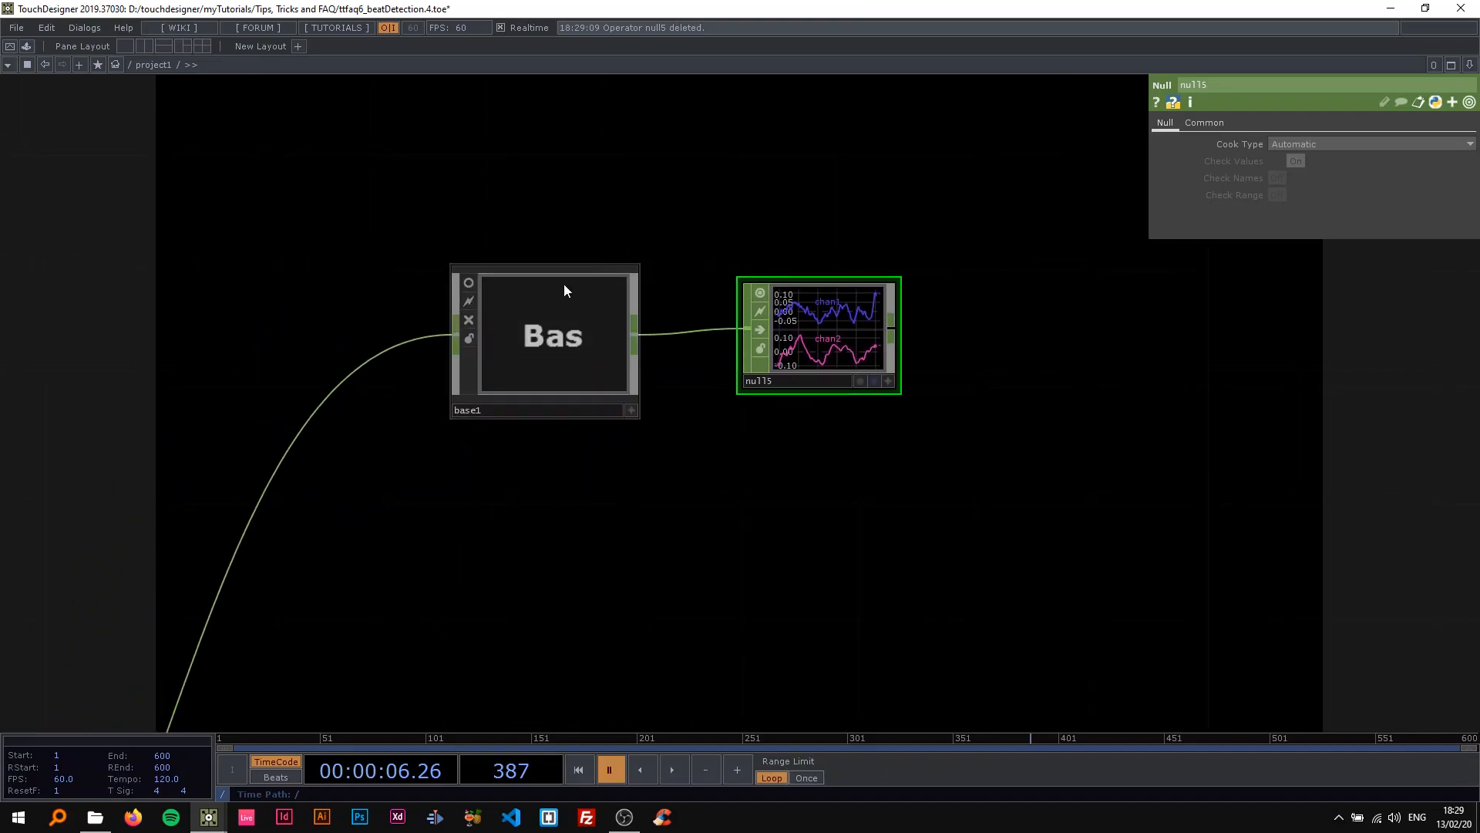
pyautogui.click(470, 283)
pyautogui.click(468, 282)
# Rename base1 to KickDetection1.
pyautogui.click(510, 395)
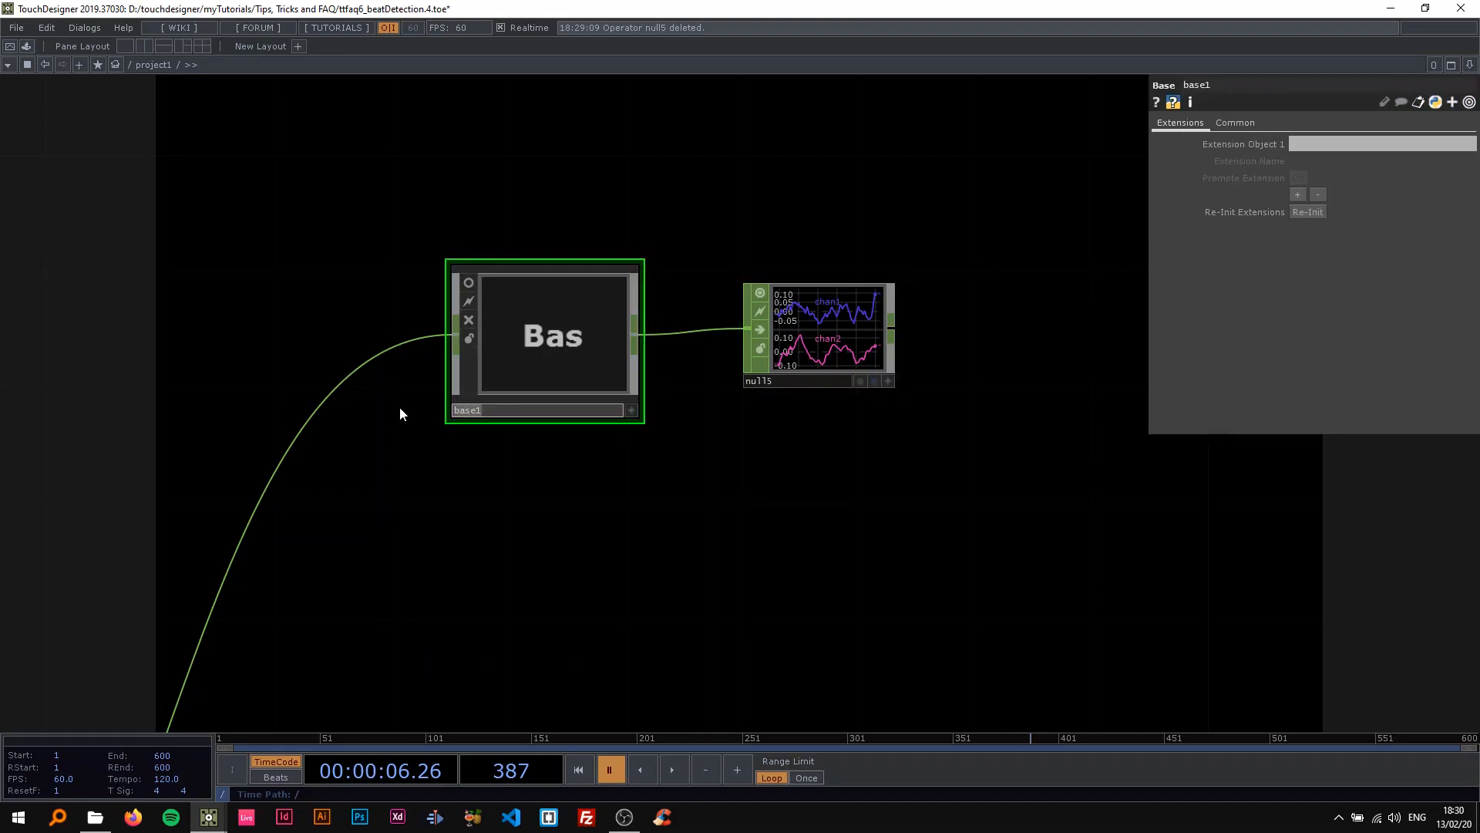
pyautogui.write('KickDetection')
pyautogui.press('Return')
pyautogui.moveTo(494, 460); pyautogui.dragTo(507, 483)
pyautogui.moveTo(400, 302); pyautogui.dragTo(380, 275)
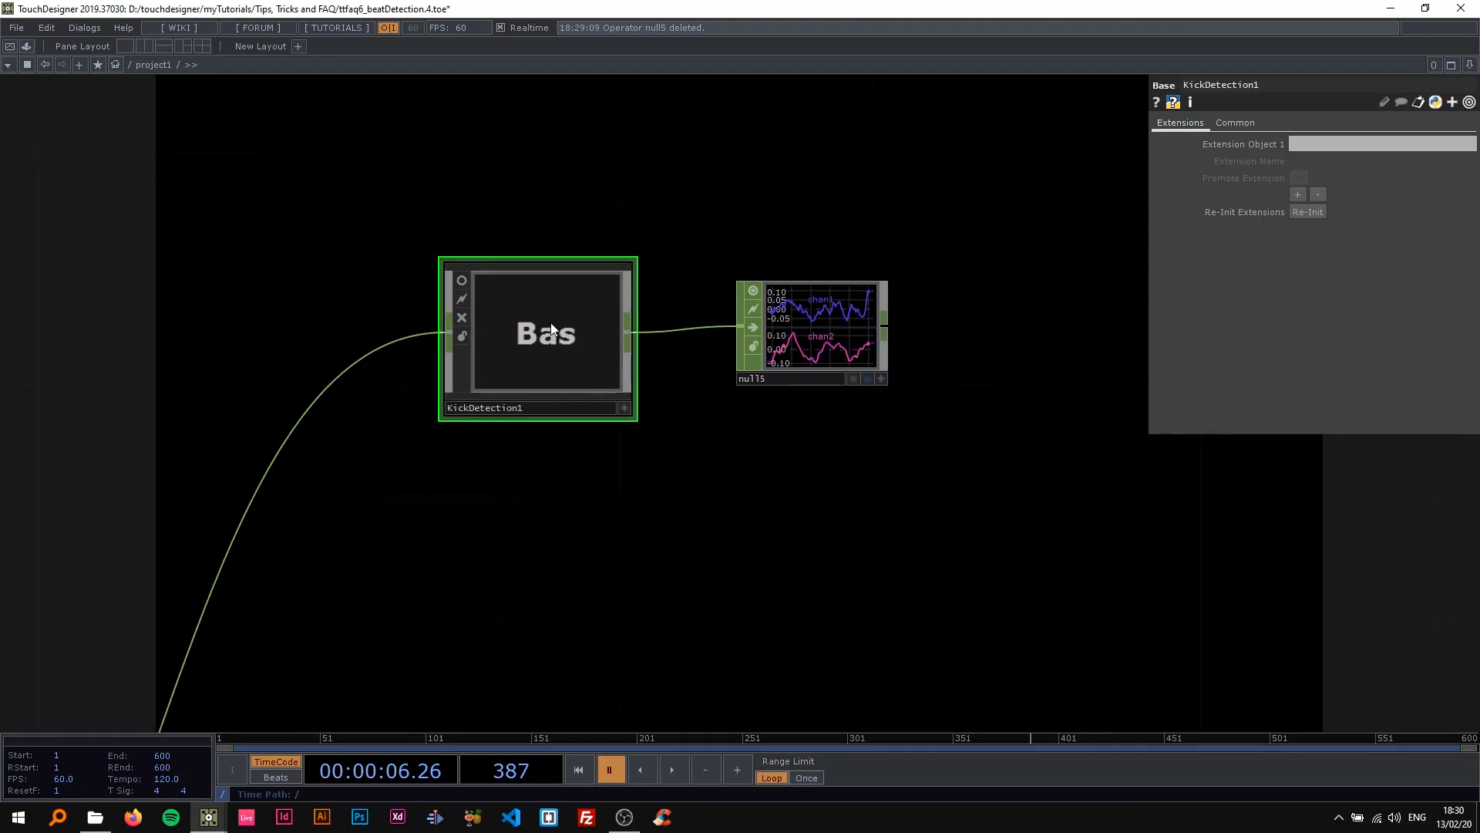
# Examine the In CHOP inside KickDetection1 and how it receives the audio from the project level.
pyautogui.scroll(3, 530, 332)
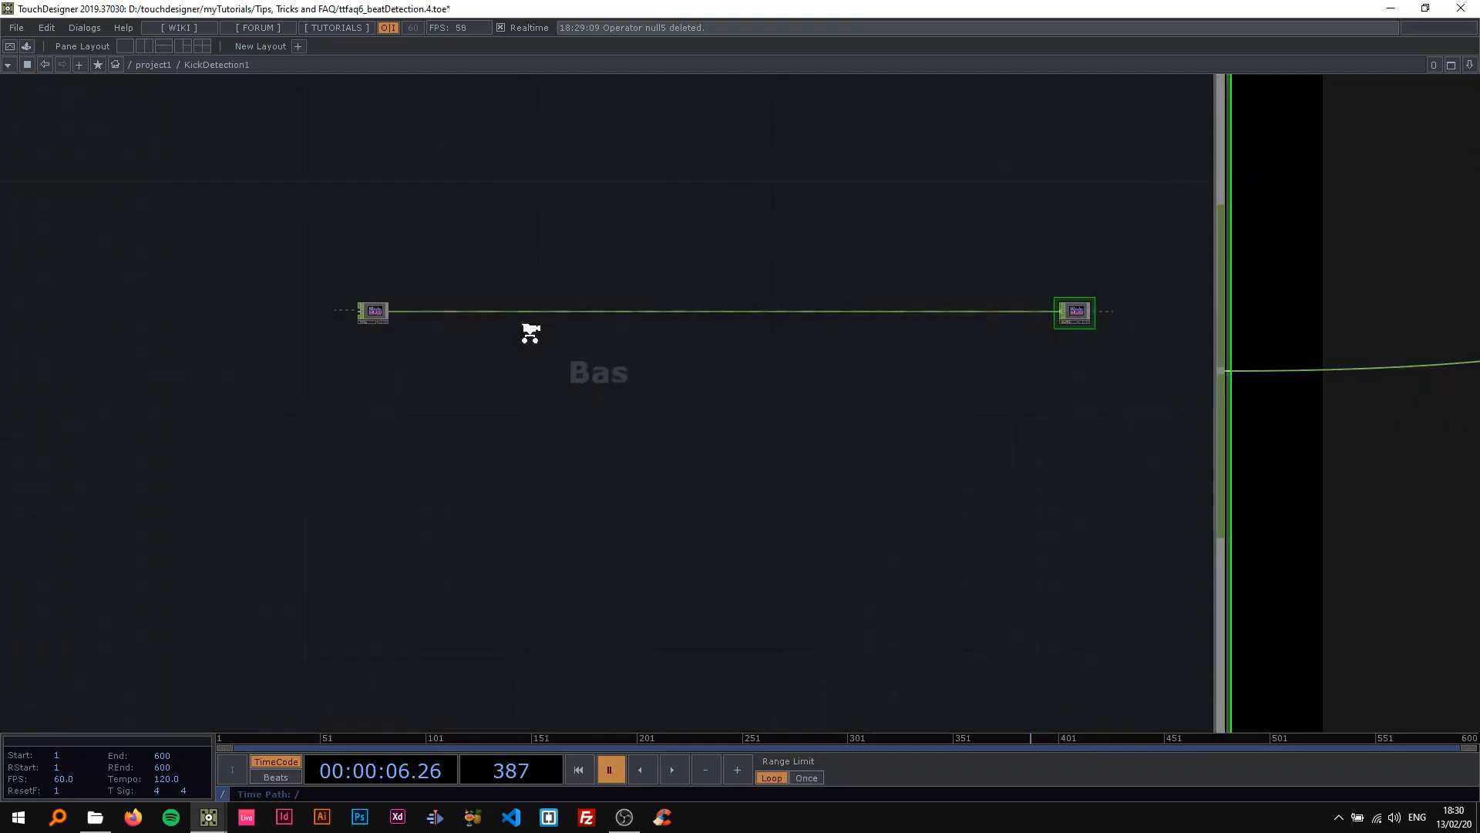
pyautogui.moveTo(412, 343); pyautogui.dragTo(691, 325)
pyautogui.scroll(5, 430, 393)
pyautogui.moveTo(431, 392); pyautogui.dragTo(552, 370)
pyautogui.scroll(3, 588, 267)
pyautogui.moveTo(605, 208); pyautogui.dragTo(552, 270)
pyautogui.click(552, 270)
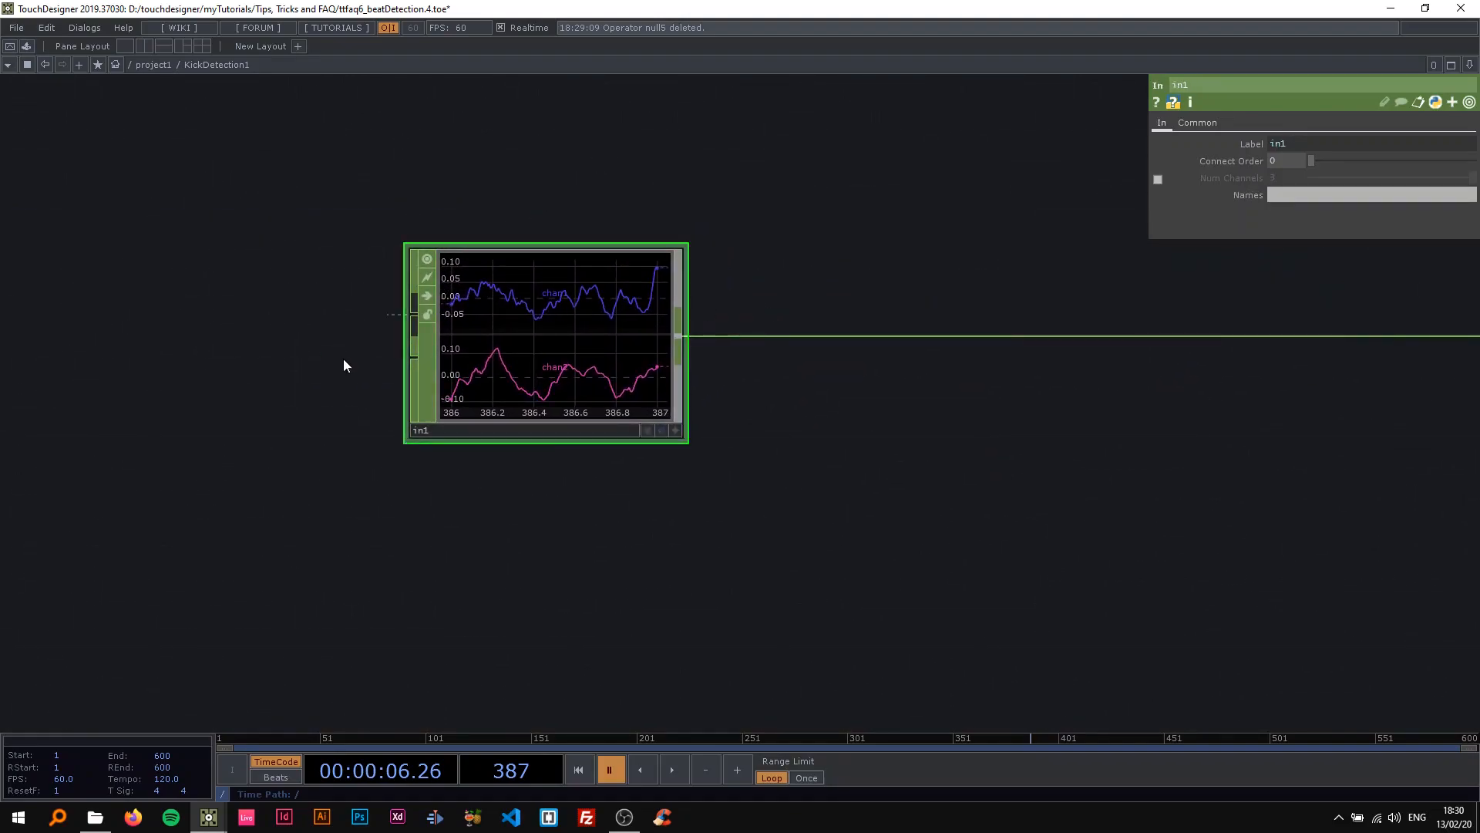
pyautogui.moveTo(306, 333); pyautogui.dragTo(441, 320)
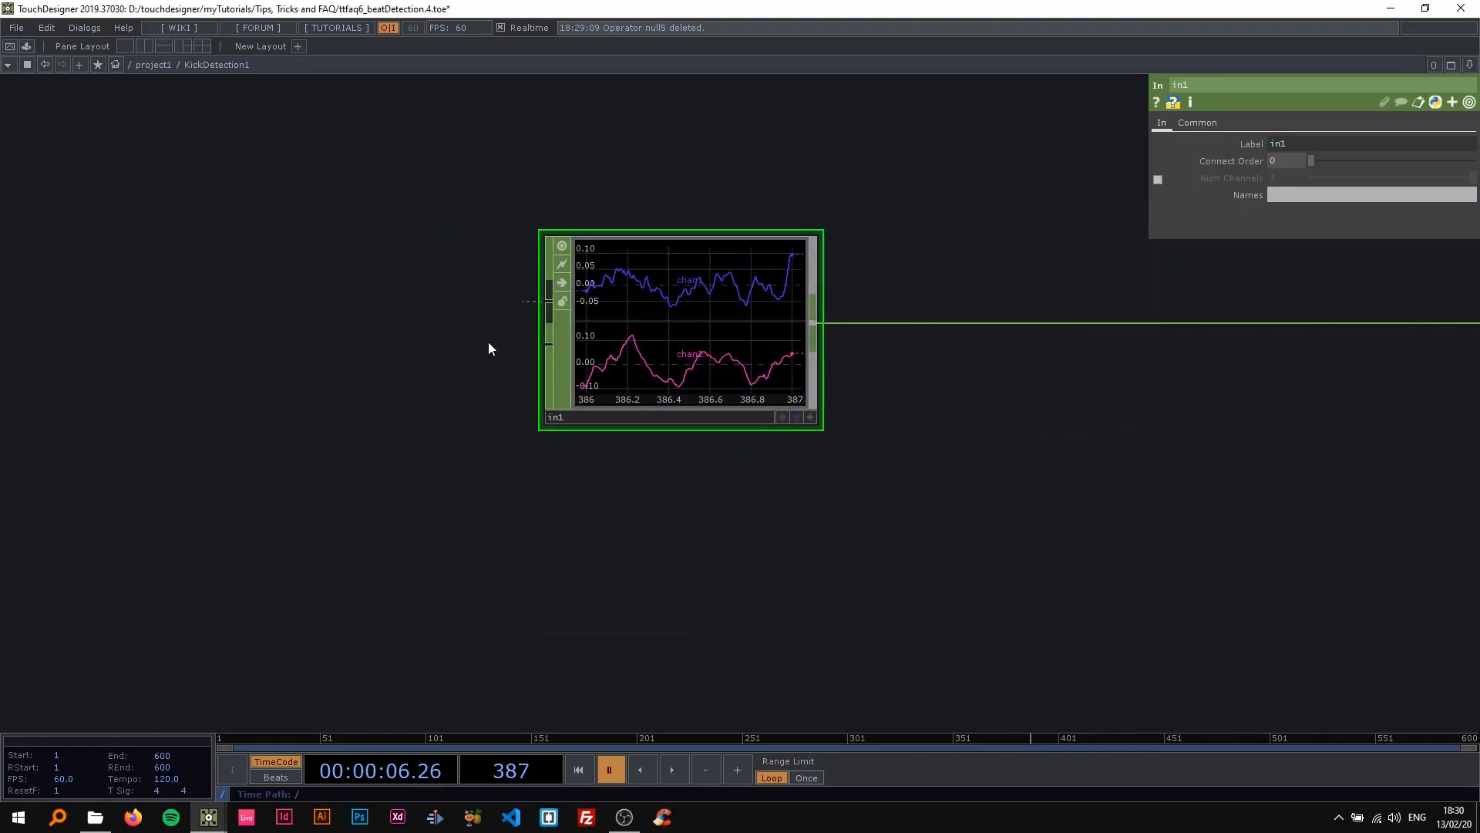
pyautogui.moveTo(508, 329); pyautogui.dragTo(544, 322)
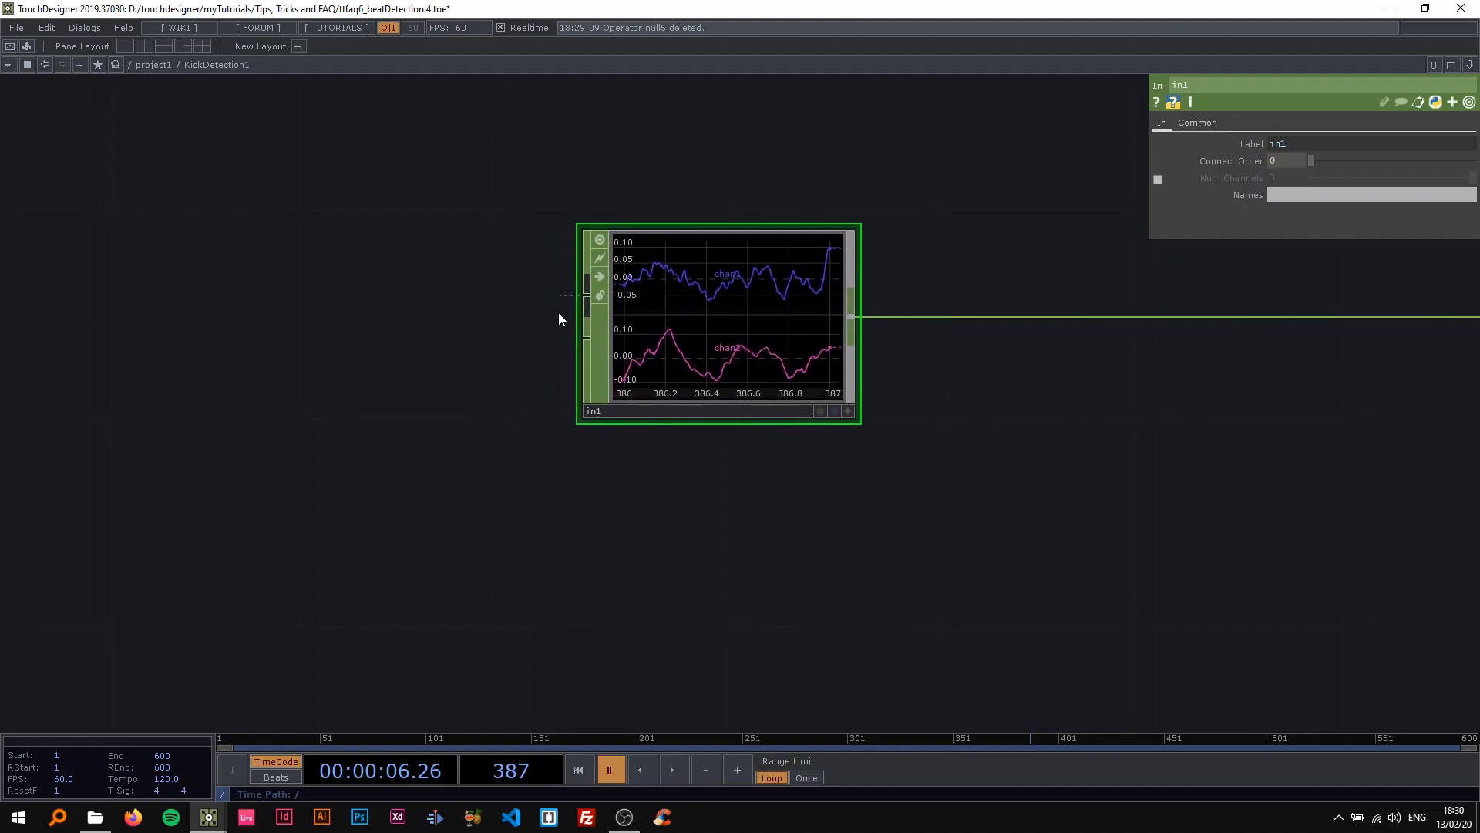
pyautogui.scroll(-5, 407, 422)
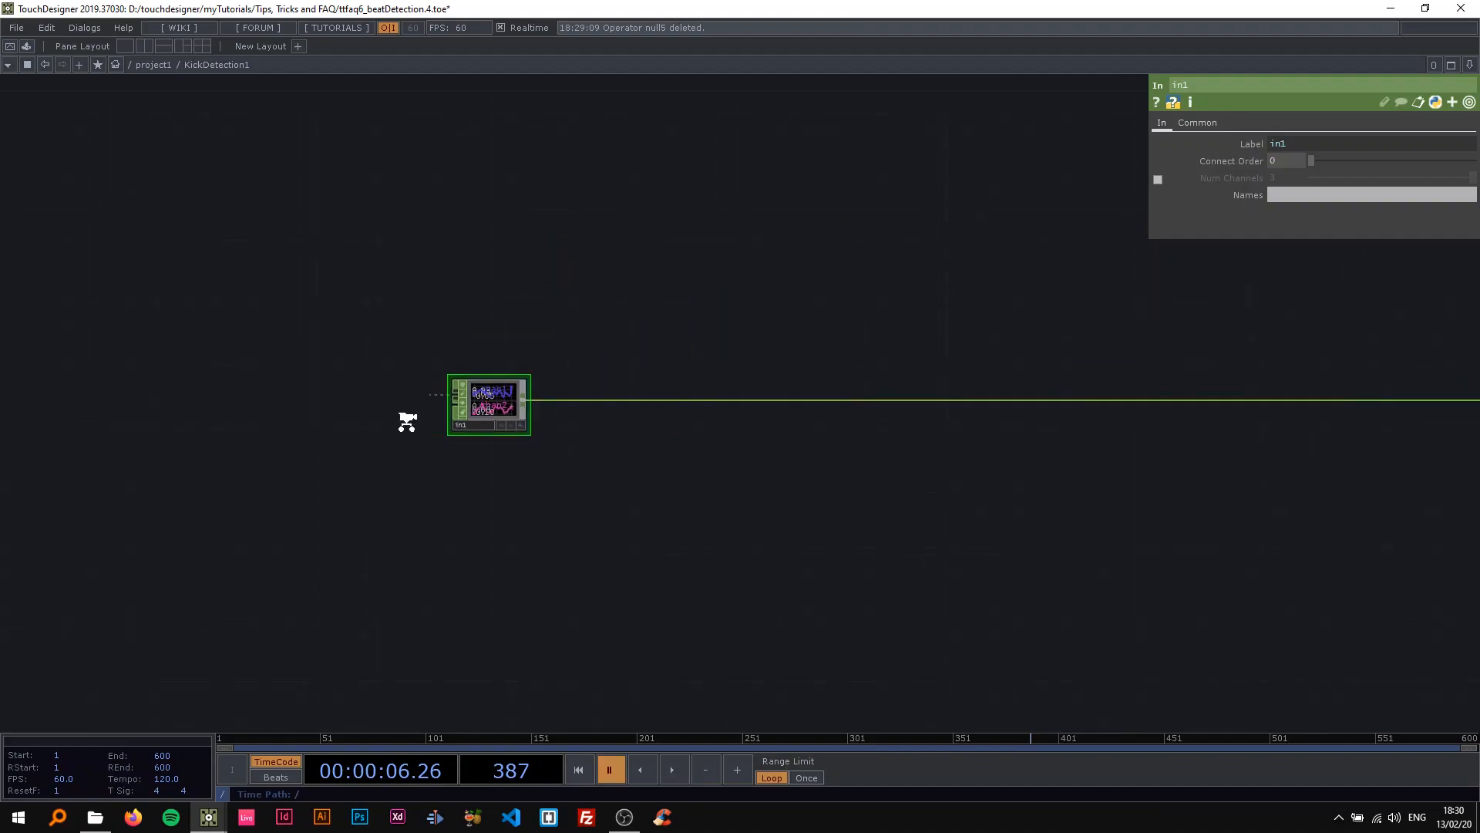
pyautogui.scroll(-3, 407, 422)
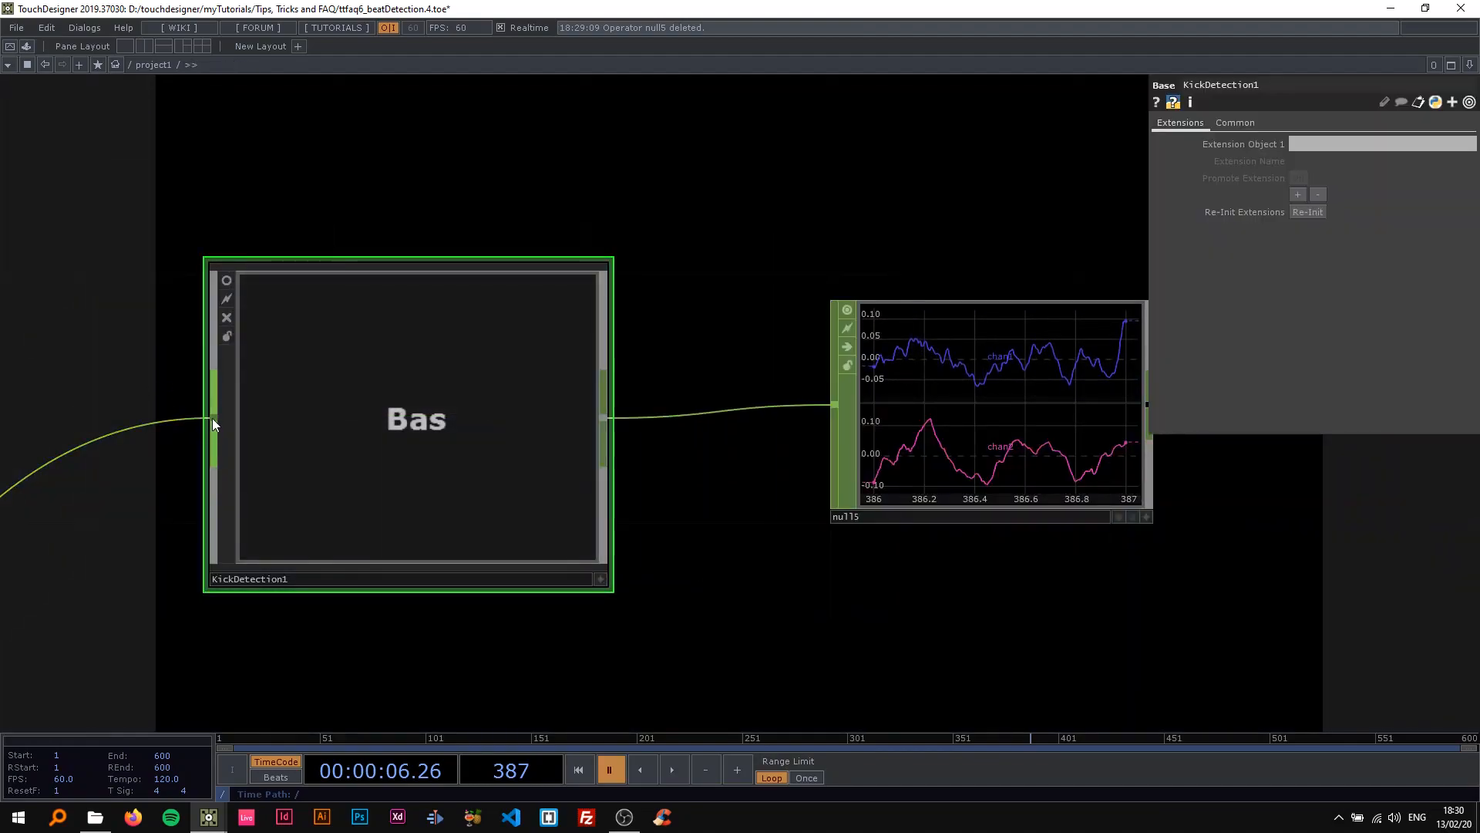
# Inside KickDetection1, add an Audio File In CHOP and connect it to the input of in1.
pyautogui.scroll(3, 245, 422)
pyautogui.scroll(5, 131, 429)
pyautogui.moveTo(146, 441); pyautogui.dragTo(579, 385)
pyautogui.scroll(-1, 370, 448)
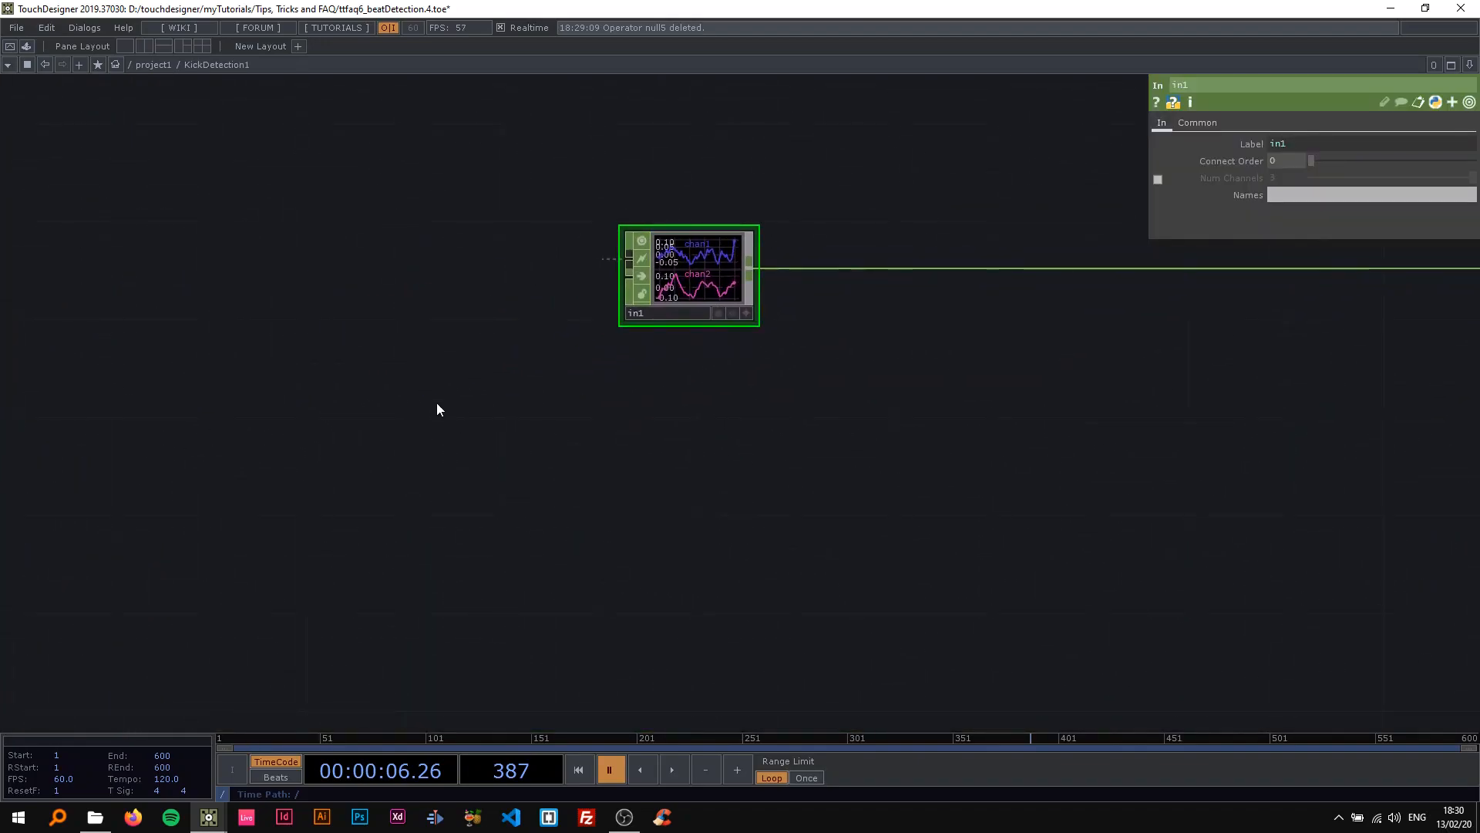
pyautogui.press('Tab')
pyautogui.click(217, 355)
pyautogui.click(378, 386)
pyautogui.moveTo(430, 415); pyautogui.dragTo(617, 290)
pyautogui.moveTo(527, 411); pyautogui.dragTo(467, 433)
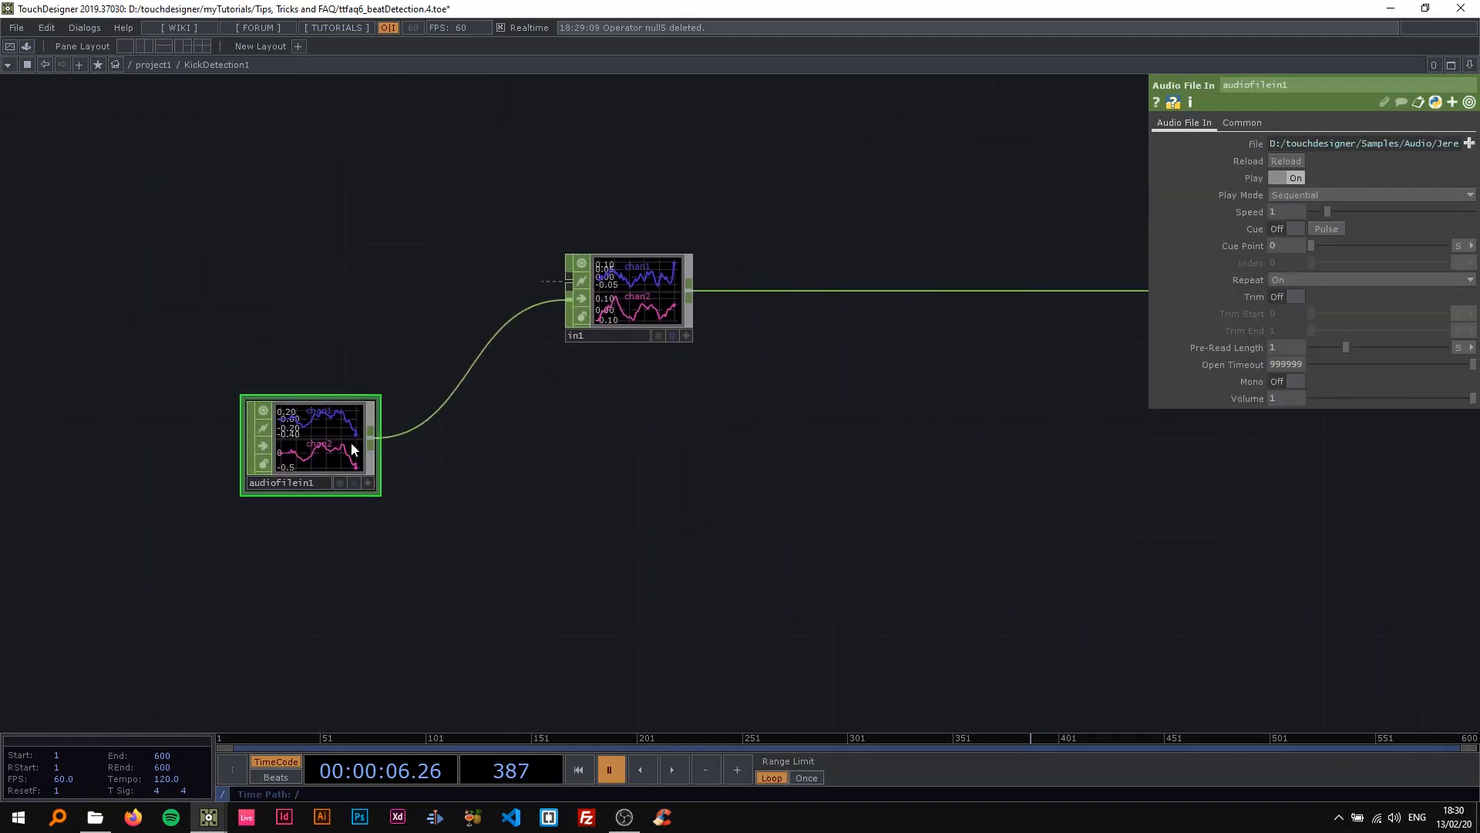
# Inspect the File parameter of the new Audio File In CHOP and collapse its details again.
pyautogui.click(1253, 144)
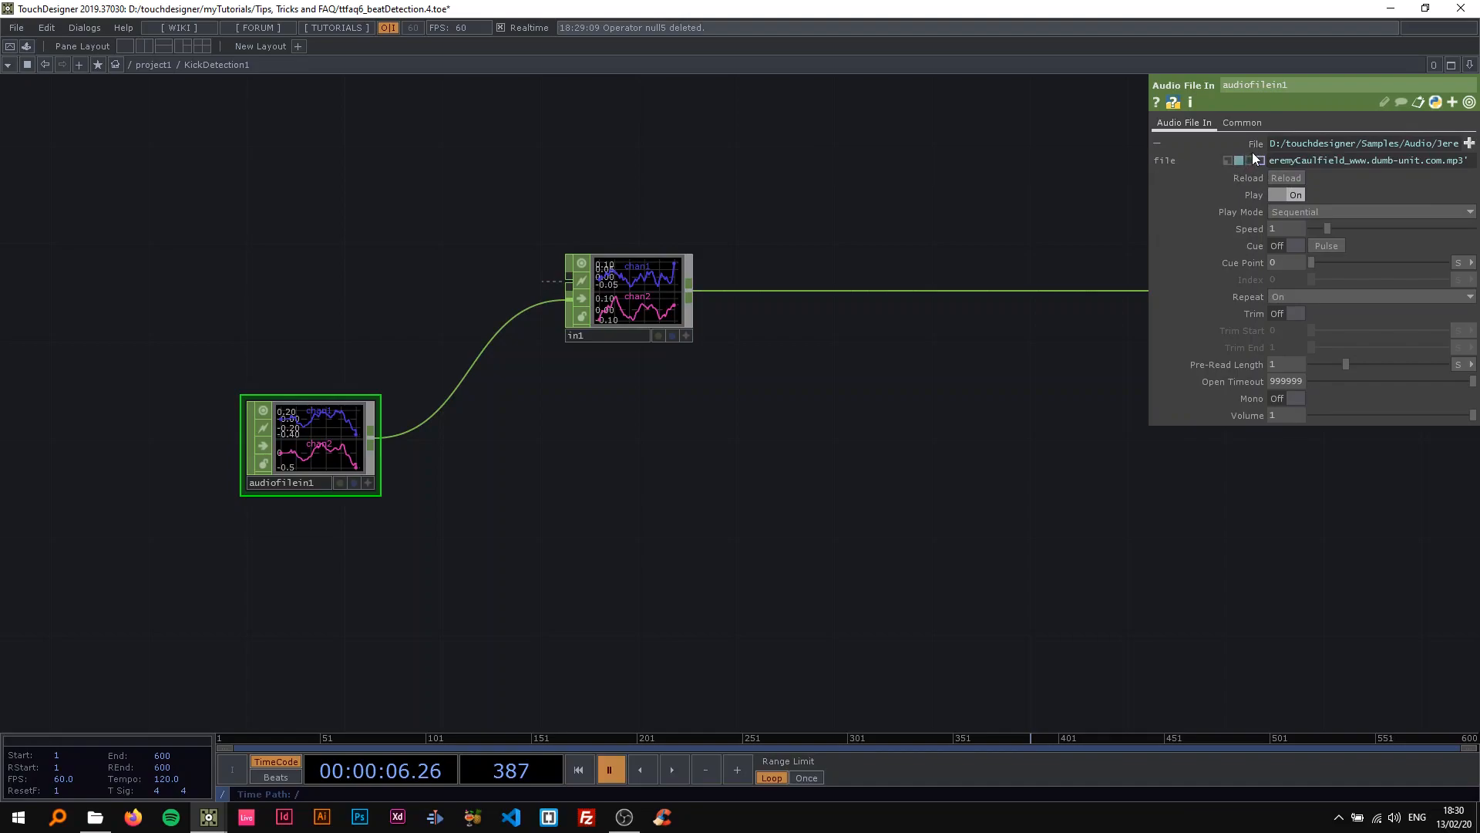
pyautogui.click(1252, 150)
pyautogui.scroll(-3, 552, 344)
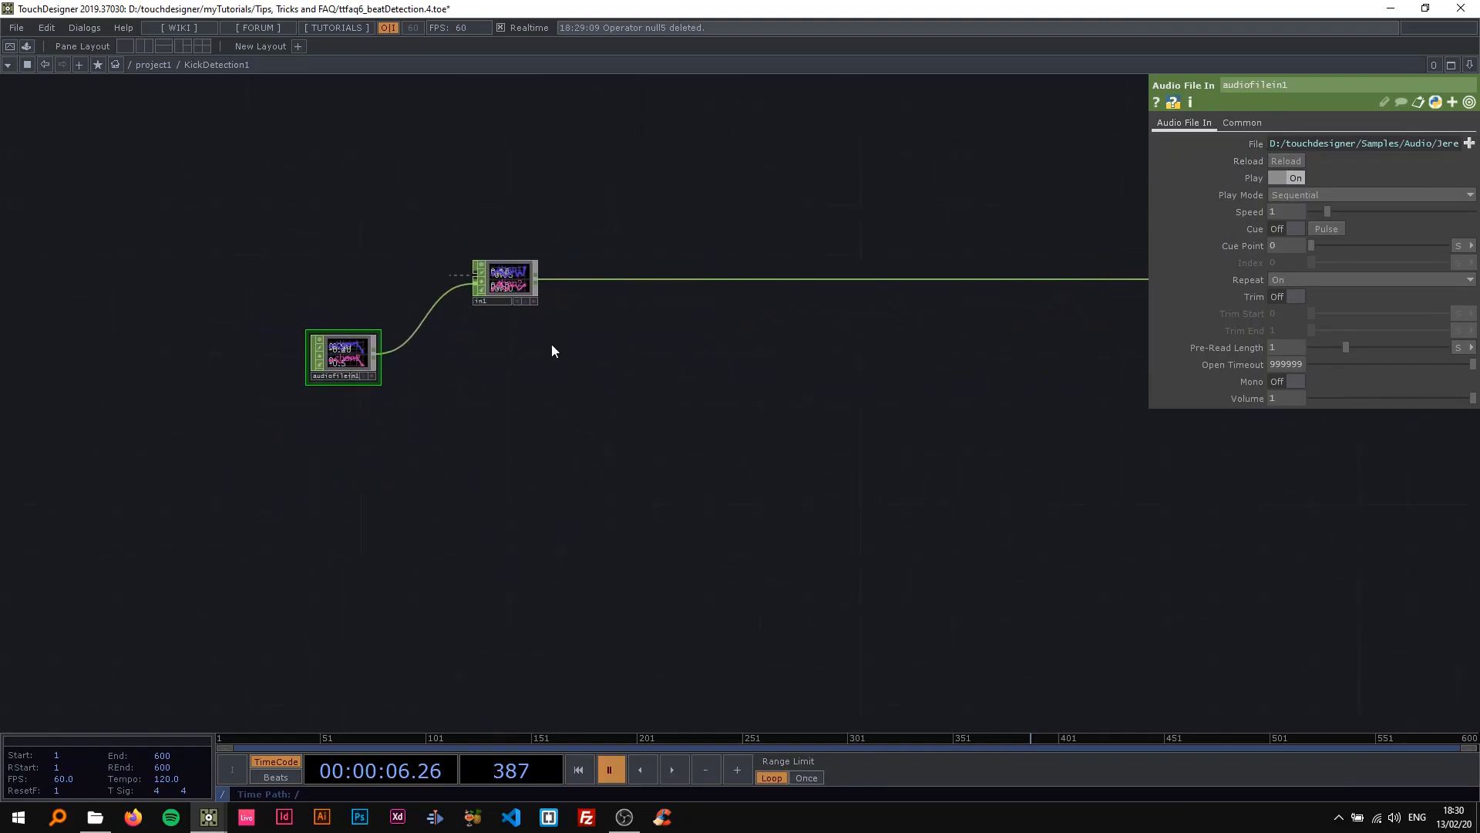
# At the project level, disconnect KickDetection1's input and briefly play the timeline to check the signal reaching null5.
pyautogui.press('u')
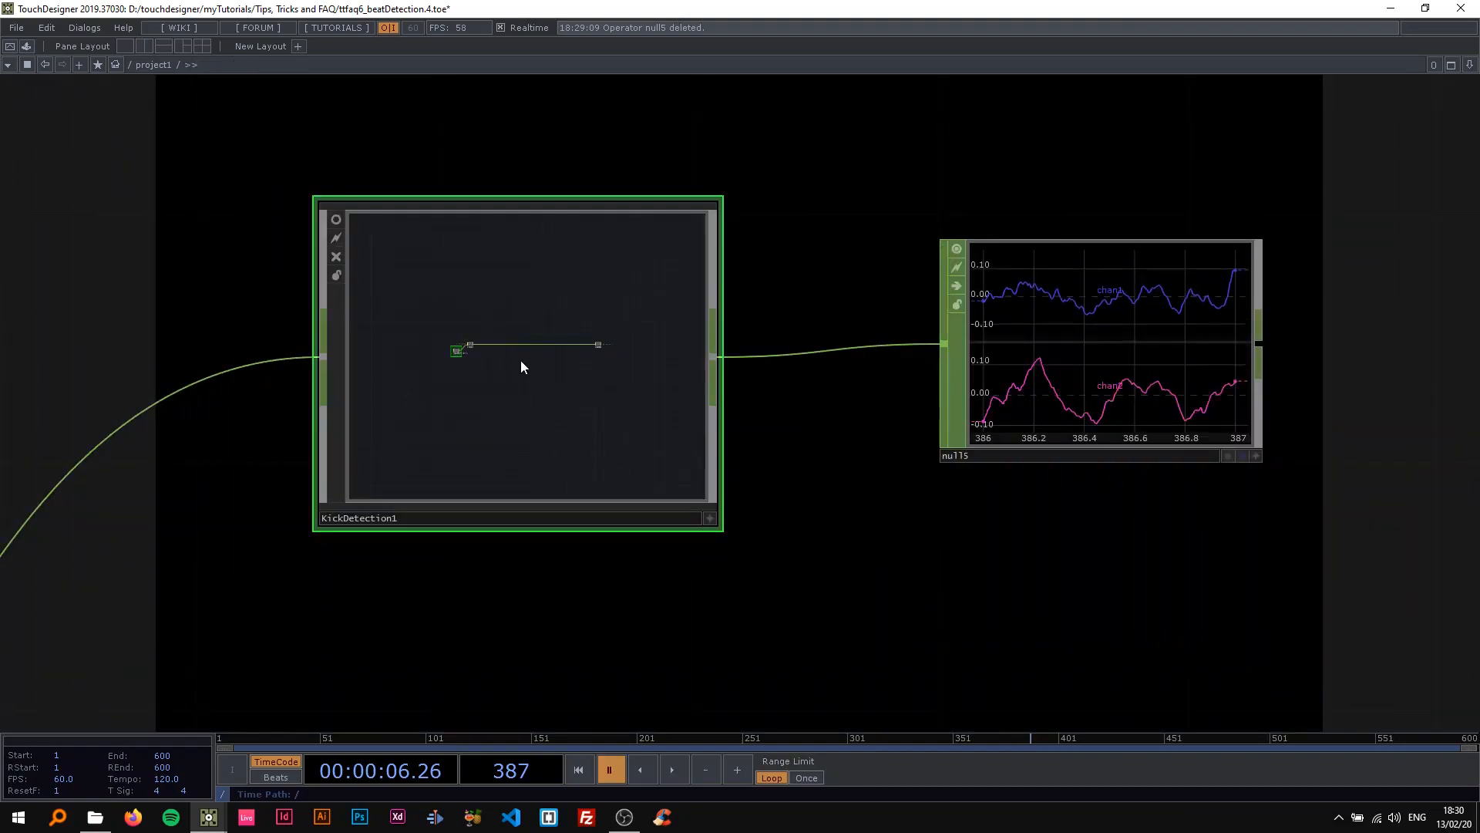
pyautogui.rightClick(460, 286)
pyautogui.click(490, 331)
pyautogui.moveTo(679, 273); pyautogui.dragTo(593, 312)
pyautogui.press('space')
pyautogui.press('space')
pyautogui.scroll(2, 505, 317)
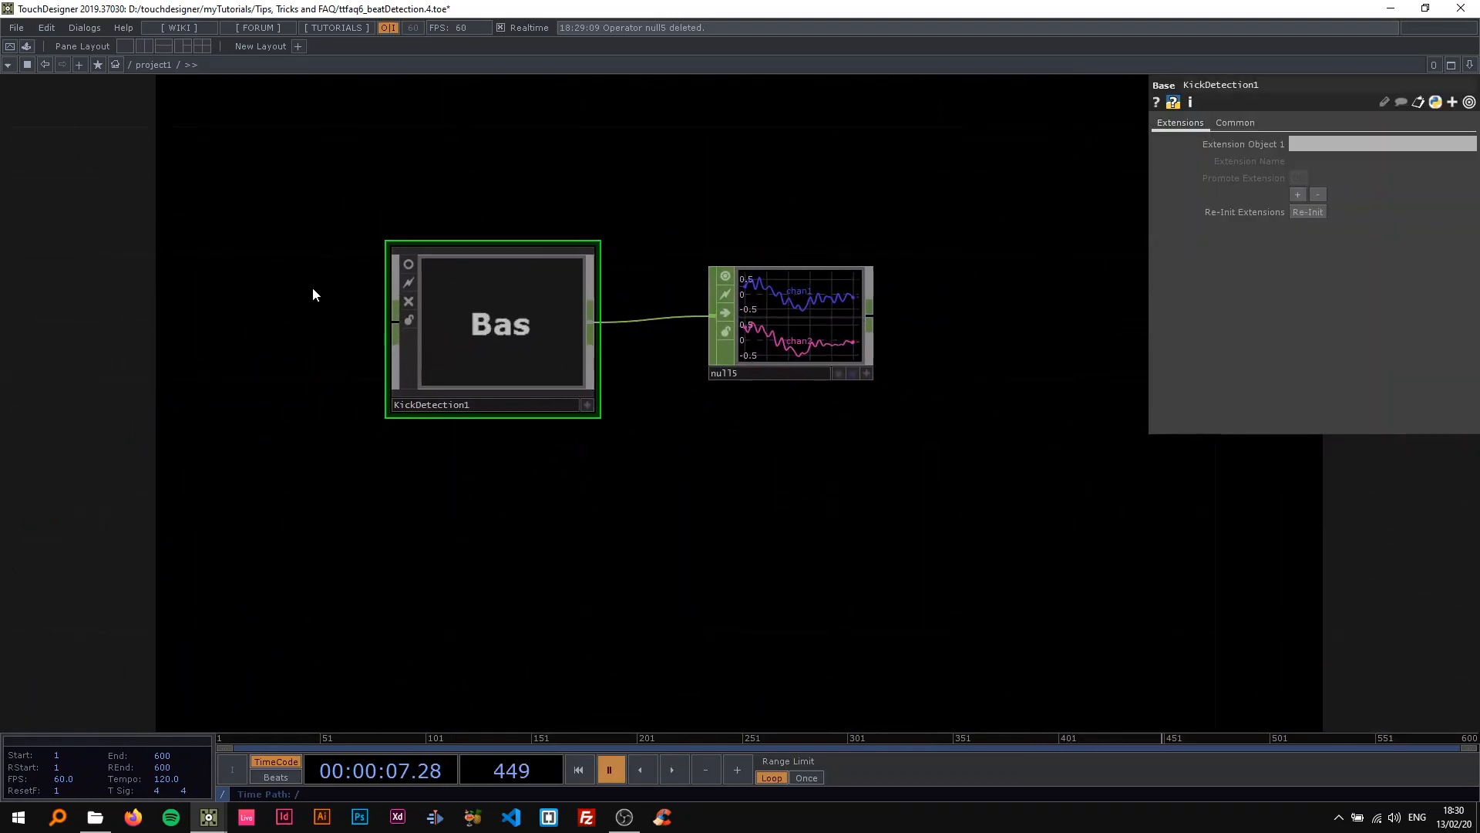
pyautogui.scroll(-2, 302, 334)
pyautogui.moveTo(302, 335); pyautogui.dragTo(377, 242)
pyautogui.scroll(-3, 377, 243)
pyautogui.scroll(1, 375, 256)
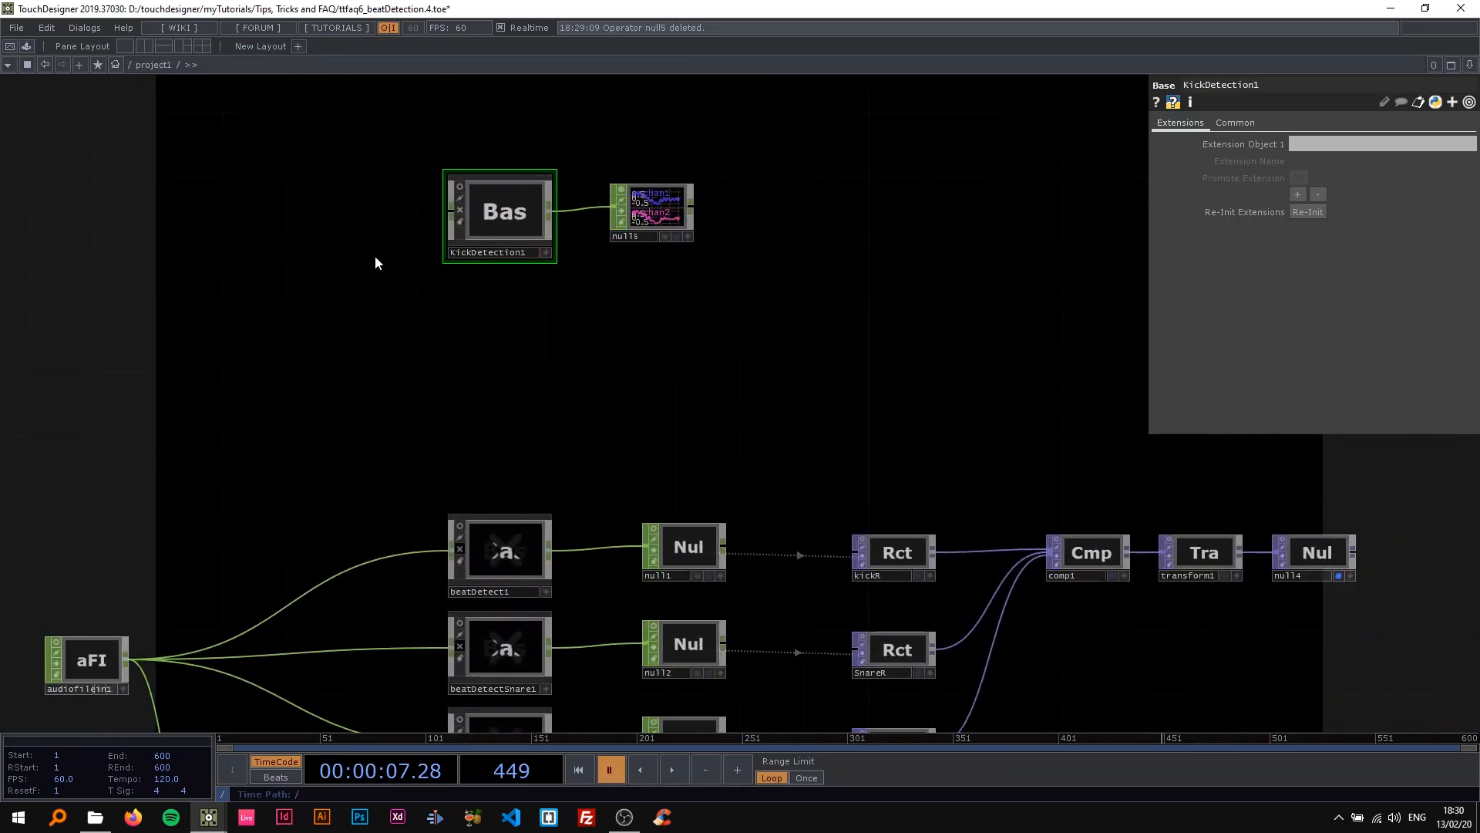
# Undo the disconnection of KickDetection1's input and go back inside the component.
pyautogui.hotkey('ctrl', 'z')
pyautogui.scroll(6, 448, 290)
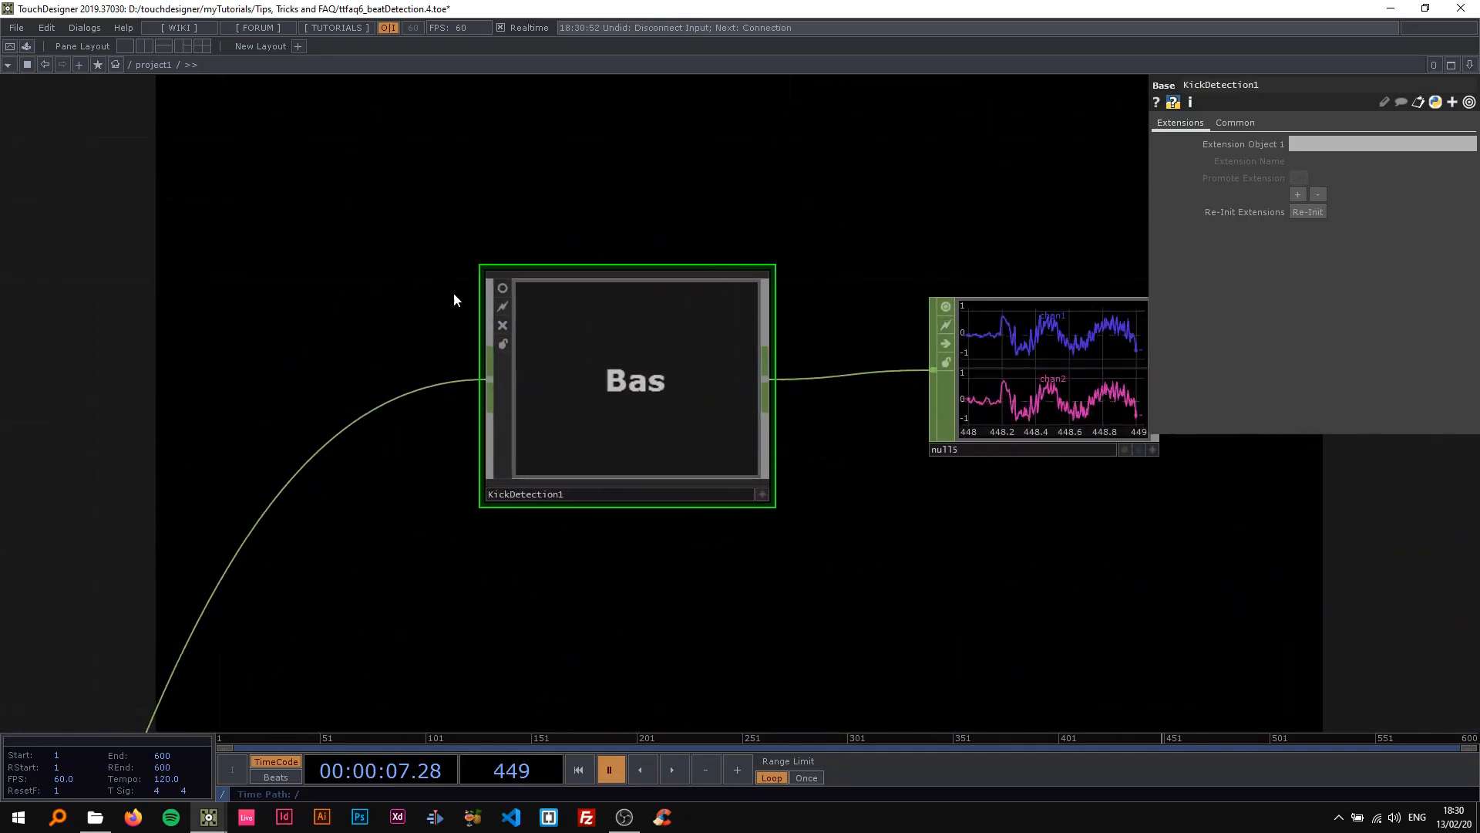
pyautogui.press('p')
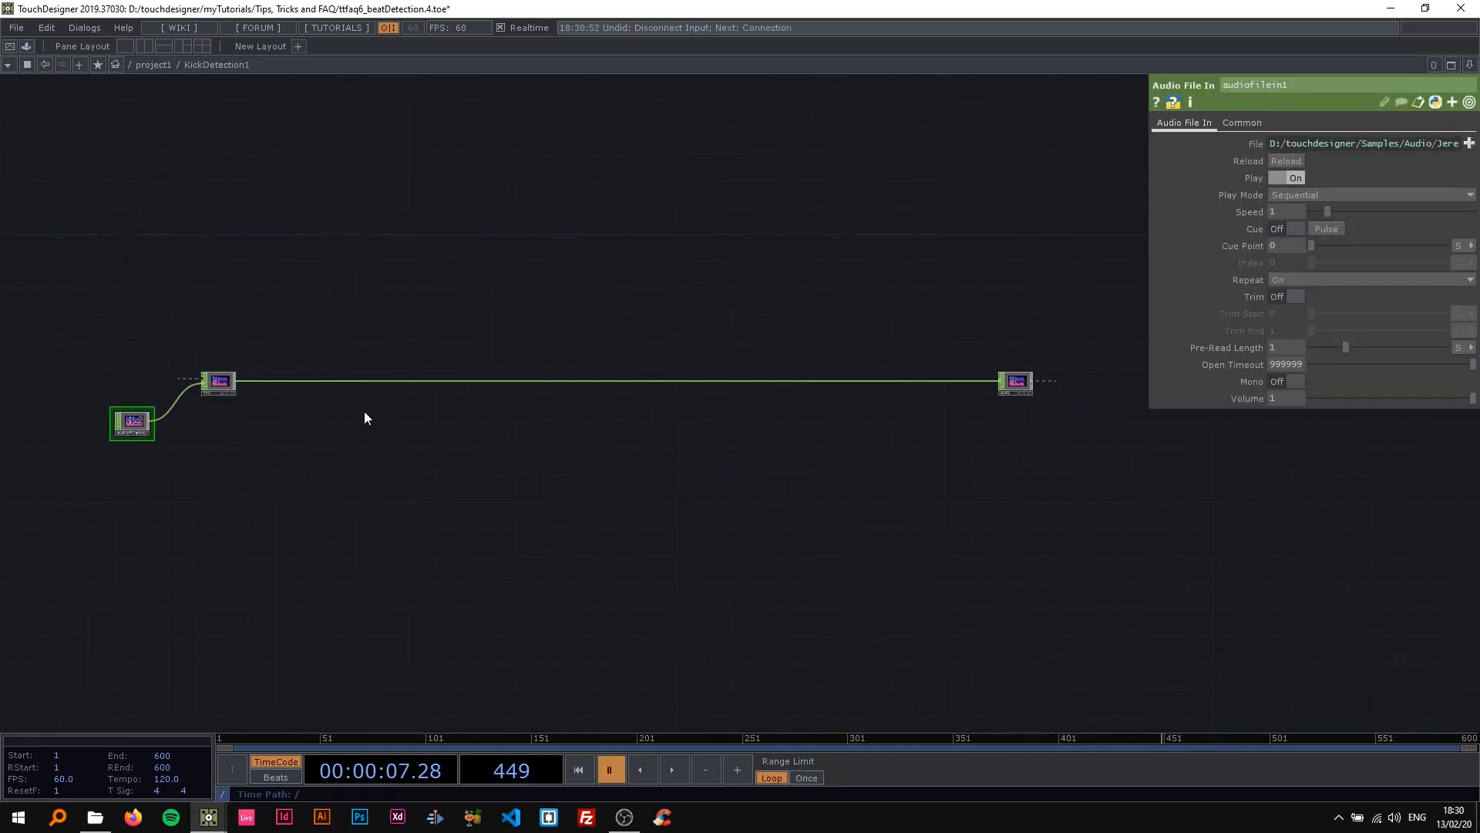
# Play the timeline briefly and examine the audio channels arriving in in1.
pyautogui.scroll(2, 215, 390)
pyautogui.moveTo(247, 336)
pyautogui.mouseDown()
pyautogui.moveTo(309, 299)
pyautogui.moveTo(256, 322)
pyautogui.mouseUp()
pyautogui.scroll(3, 300, 357)
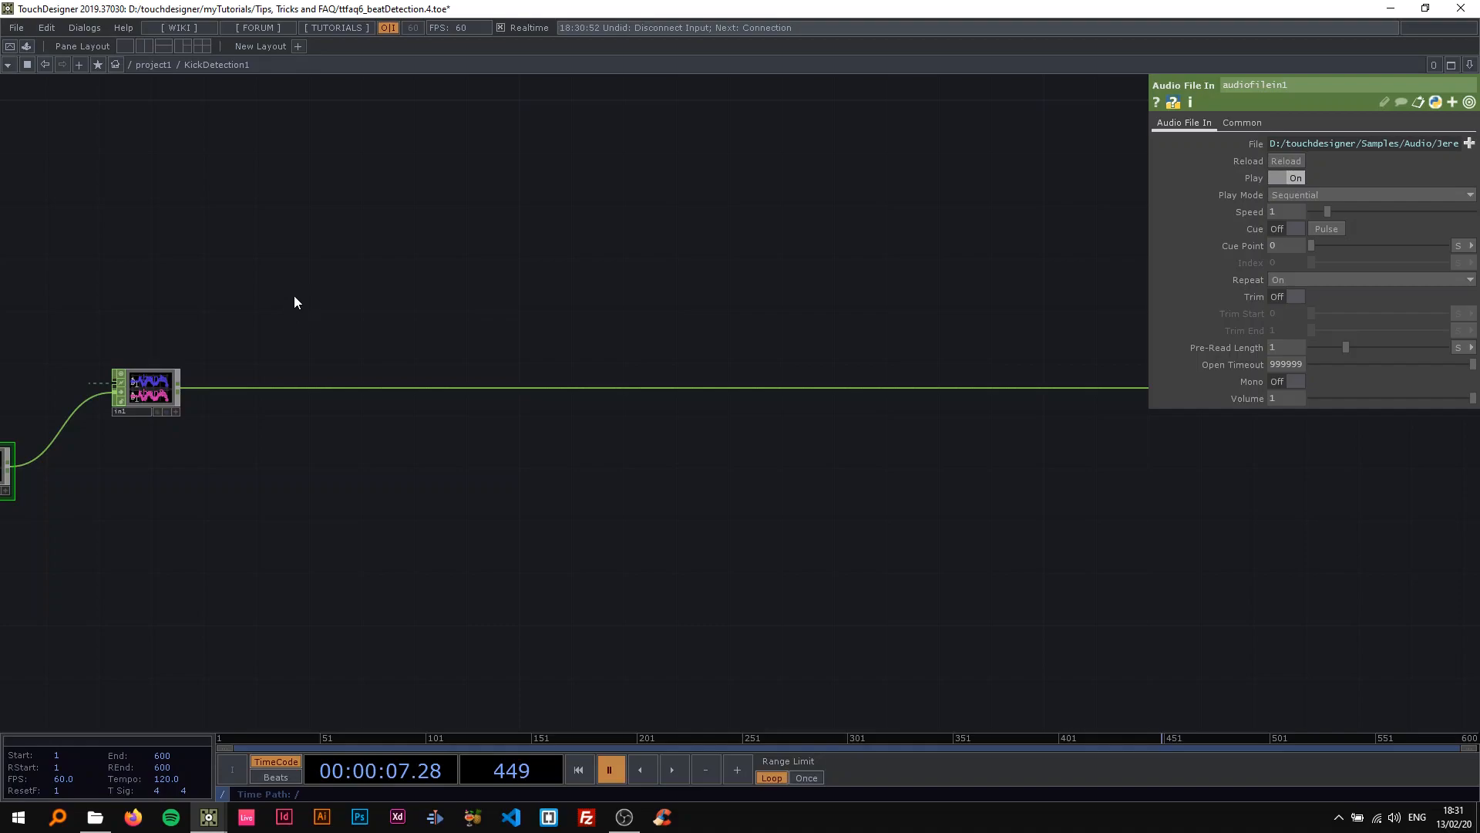
pyautogui.scroll(5, 141, 360)
pyautogui.press('space')
pyautogui.moveTo(119, 355); pyautogui.dragTo(435, 192)
pyautogui.press('space')
pyautogui.scroll(3, 478, 282)
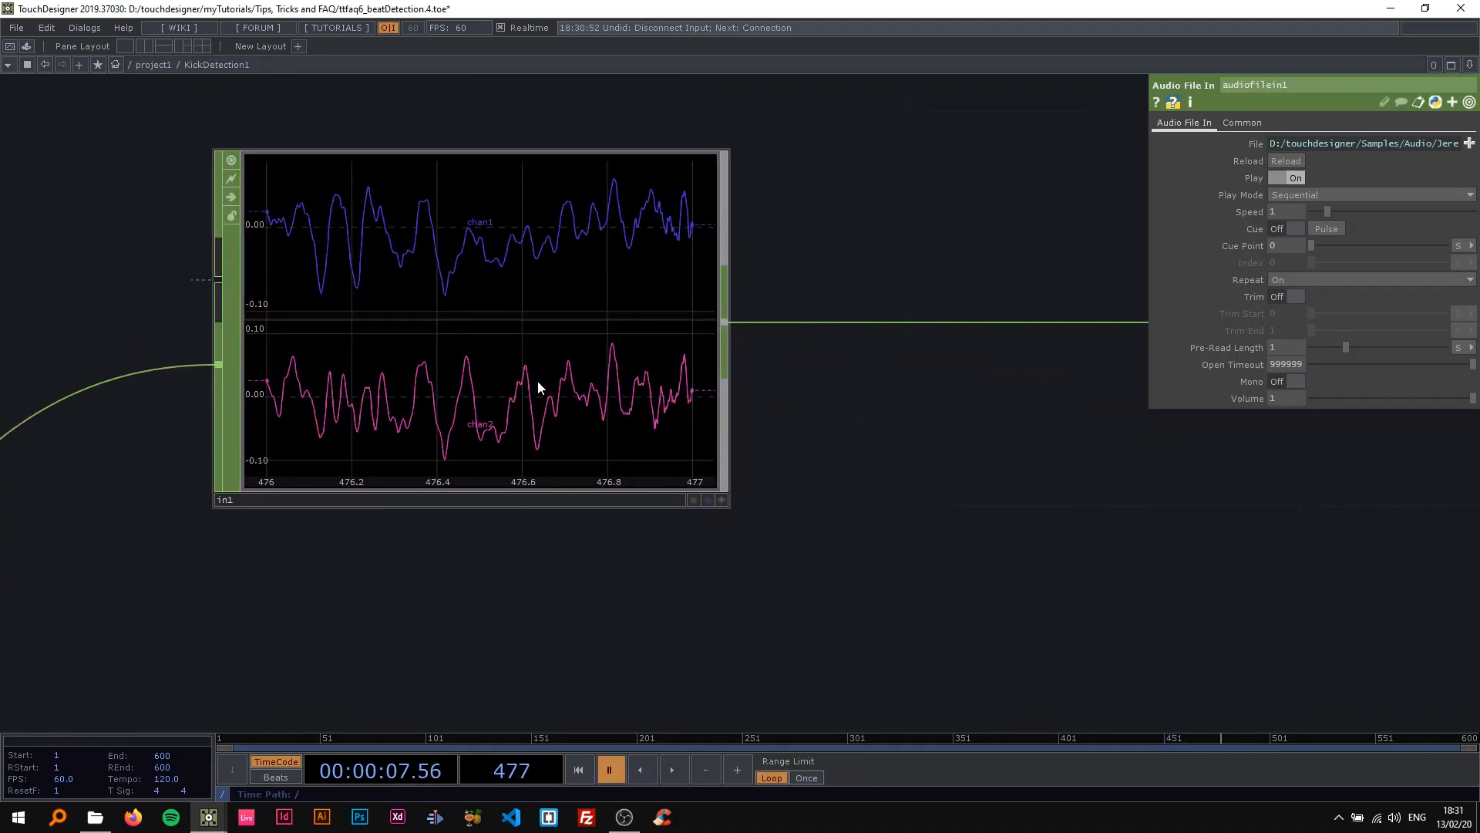
pyautogui.scroll(-3, 538, 381)
pyautogui.moveTo(588, 377); pyautogui.dragTo(478, 393)
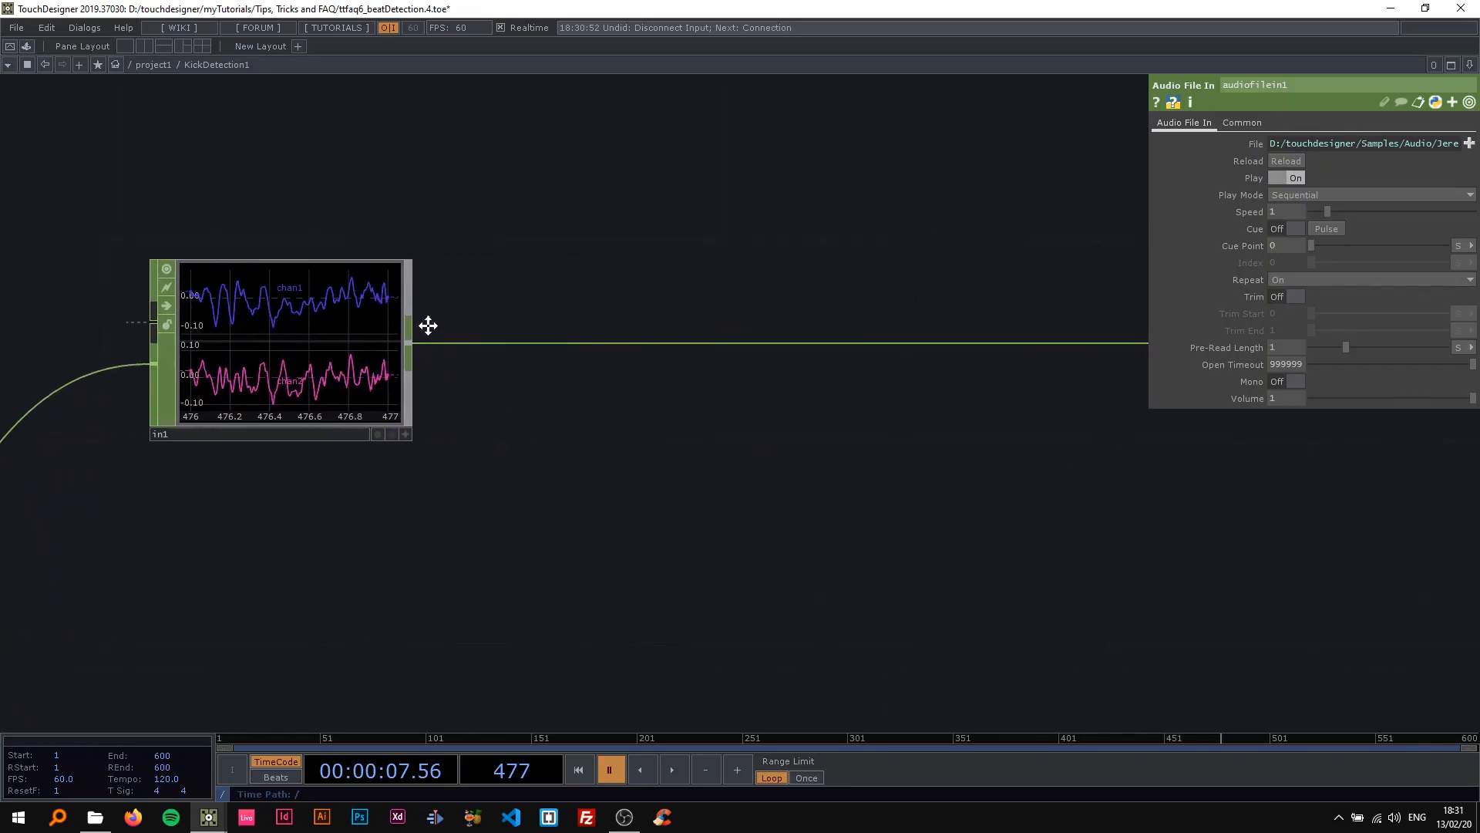
pyautogui.moveTo(442, 327); pyautogui.dragTo(354, 317)
pyautogui.rightClick(387, 282)
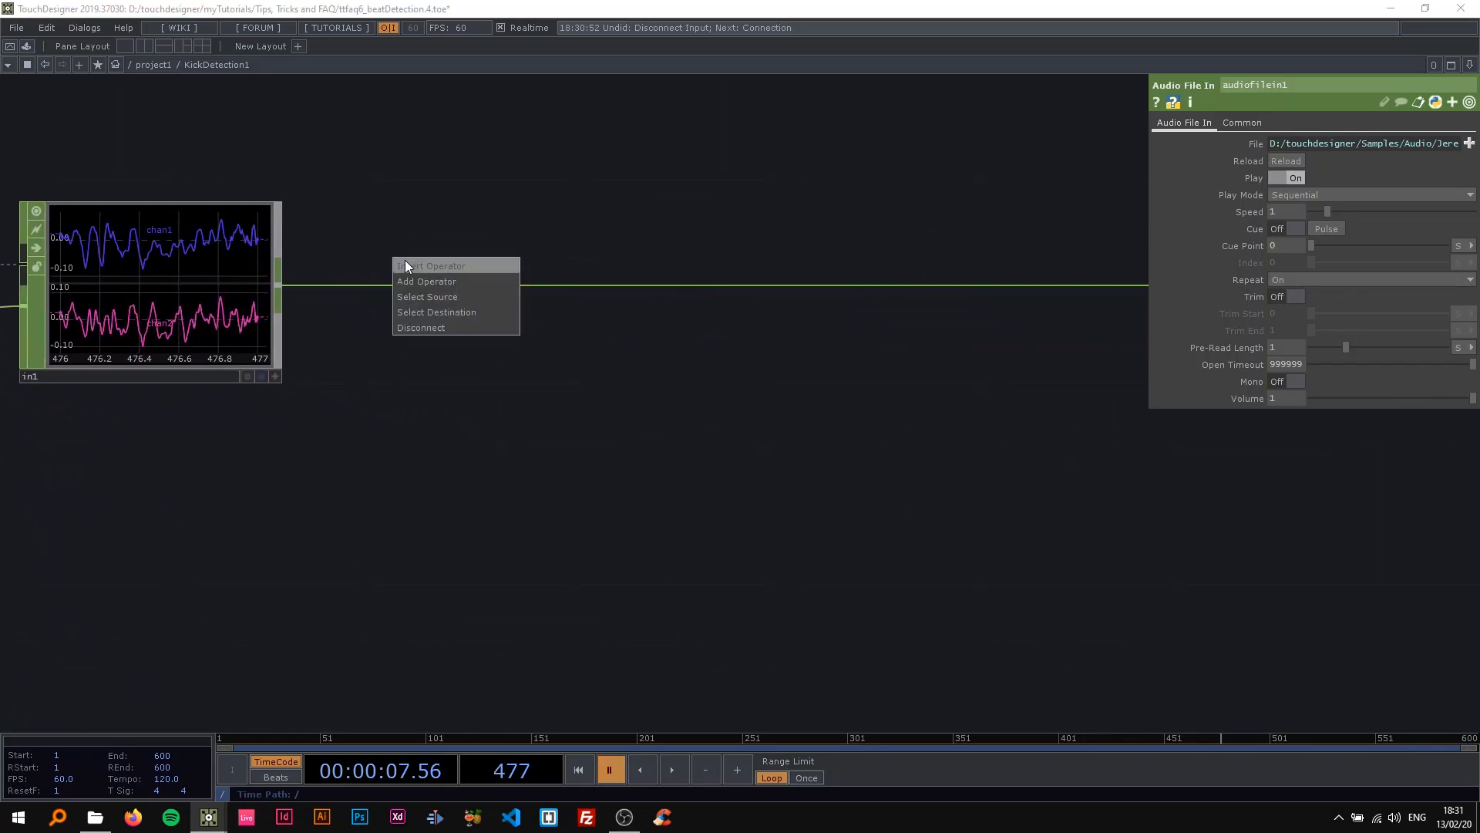
pyautogui.click(406, 266)
pyautogui.click(435, 147)
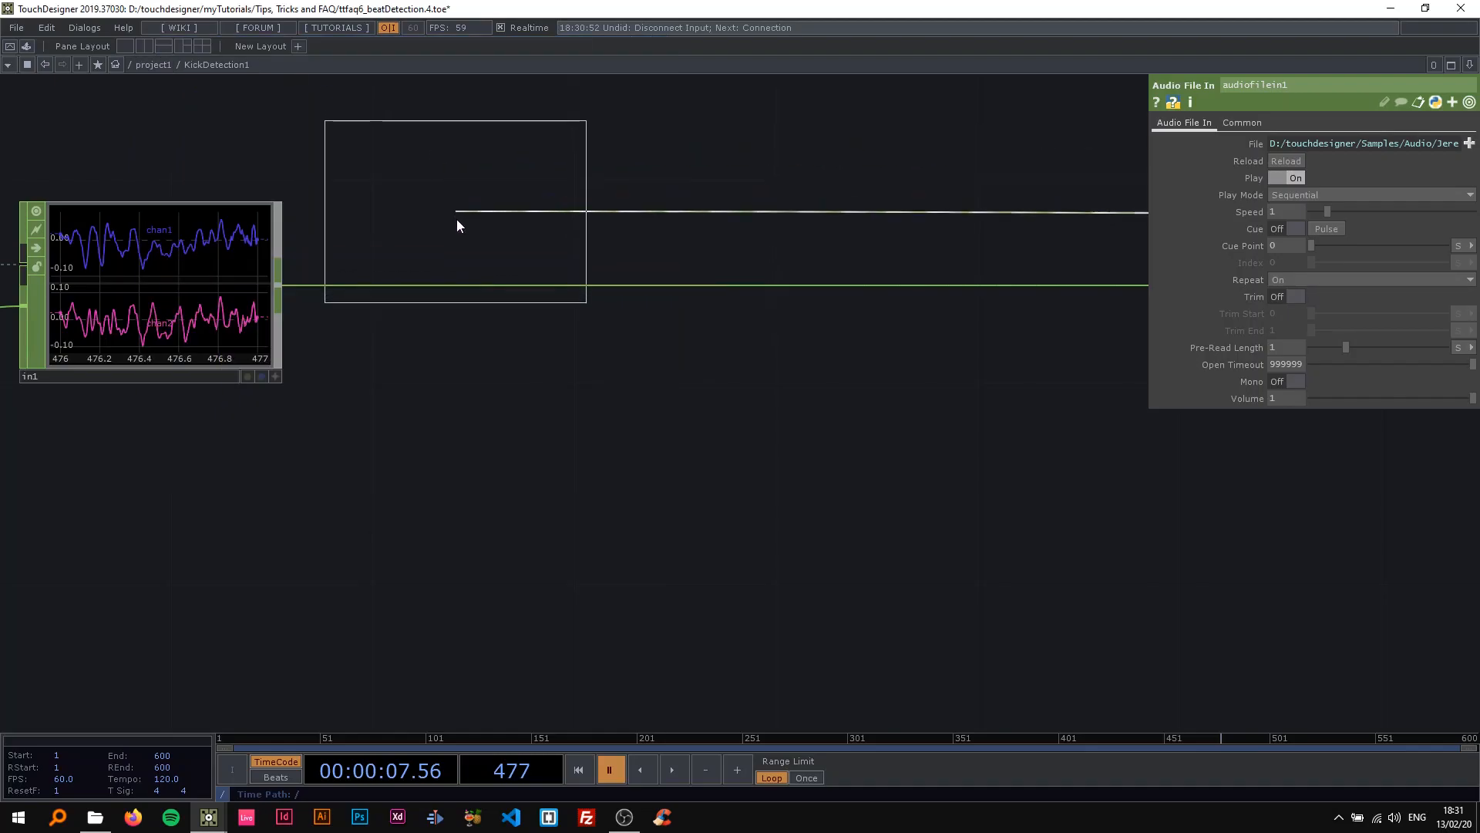
pyautogui.click(503, 276)
pyautogui.hotkey('ctrl', 'z')
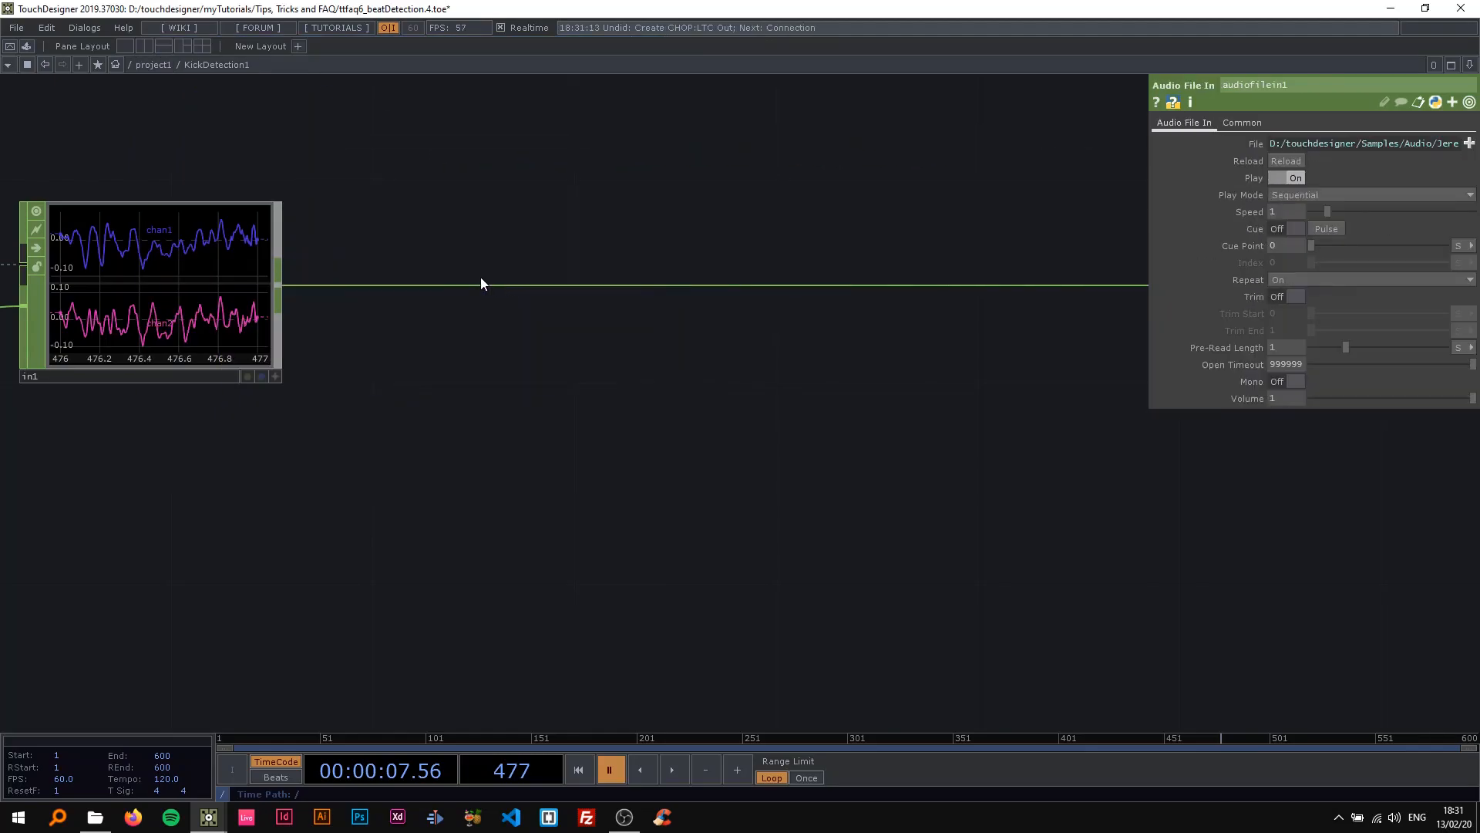
# Insert a Math CHOP on the wire after in1 and set its Combine Channels to Average.
pyautogui.rightClick(413, 287)
pyautogui.click(433, 271)
pyautogui.click(455, 168)
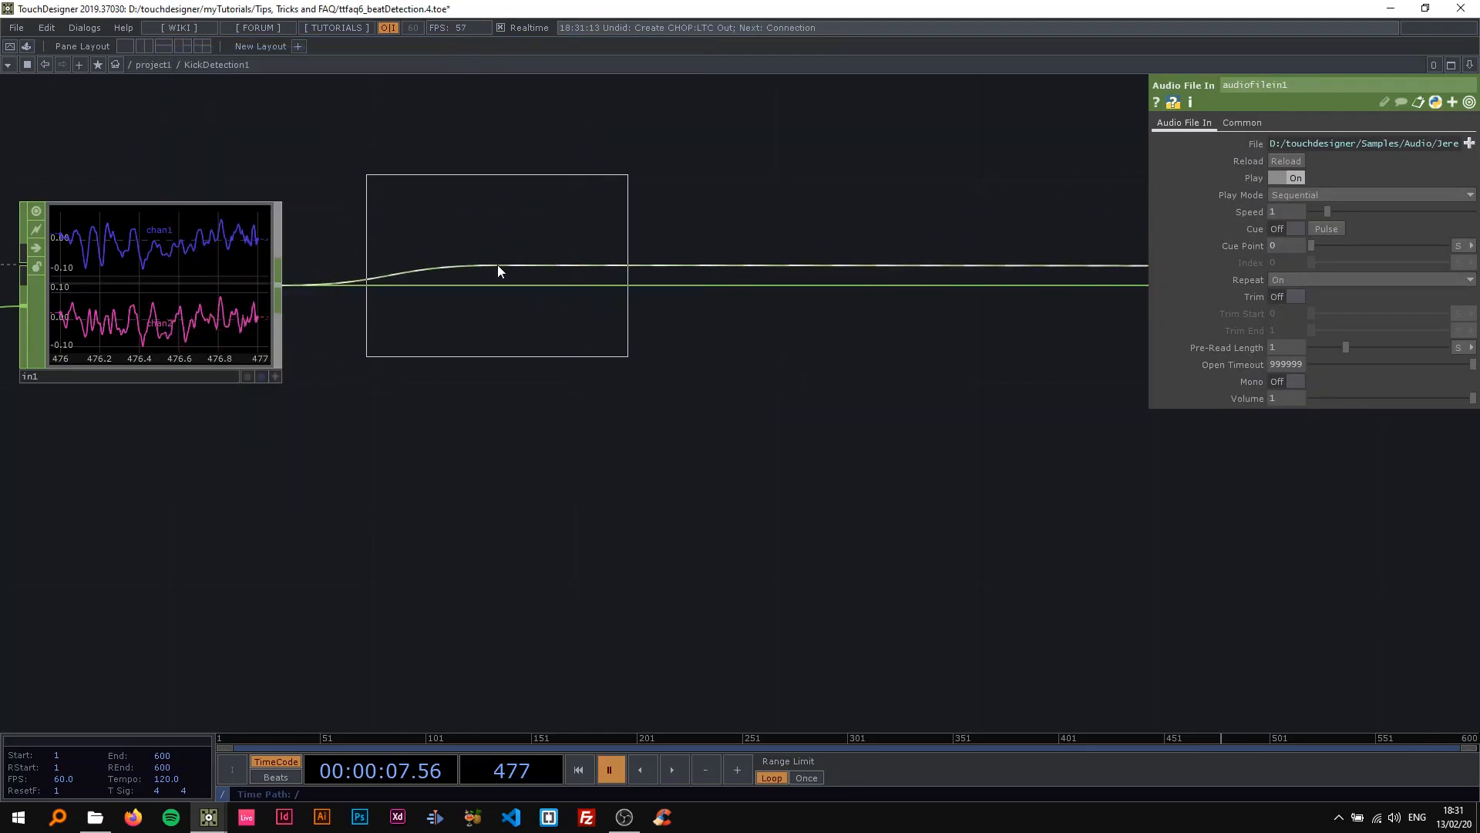
pyautogui.click(497, 265)
pyautogui.moveTo(509, 281)
pyautogui.mouseDown()
pyautogui.moveTo(501, 298)
pyautogui.moveTo(529, 284)
pyautogui.mouseUp()
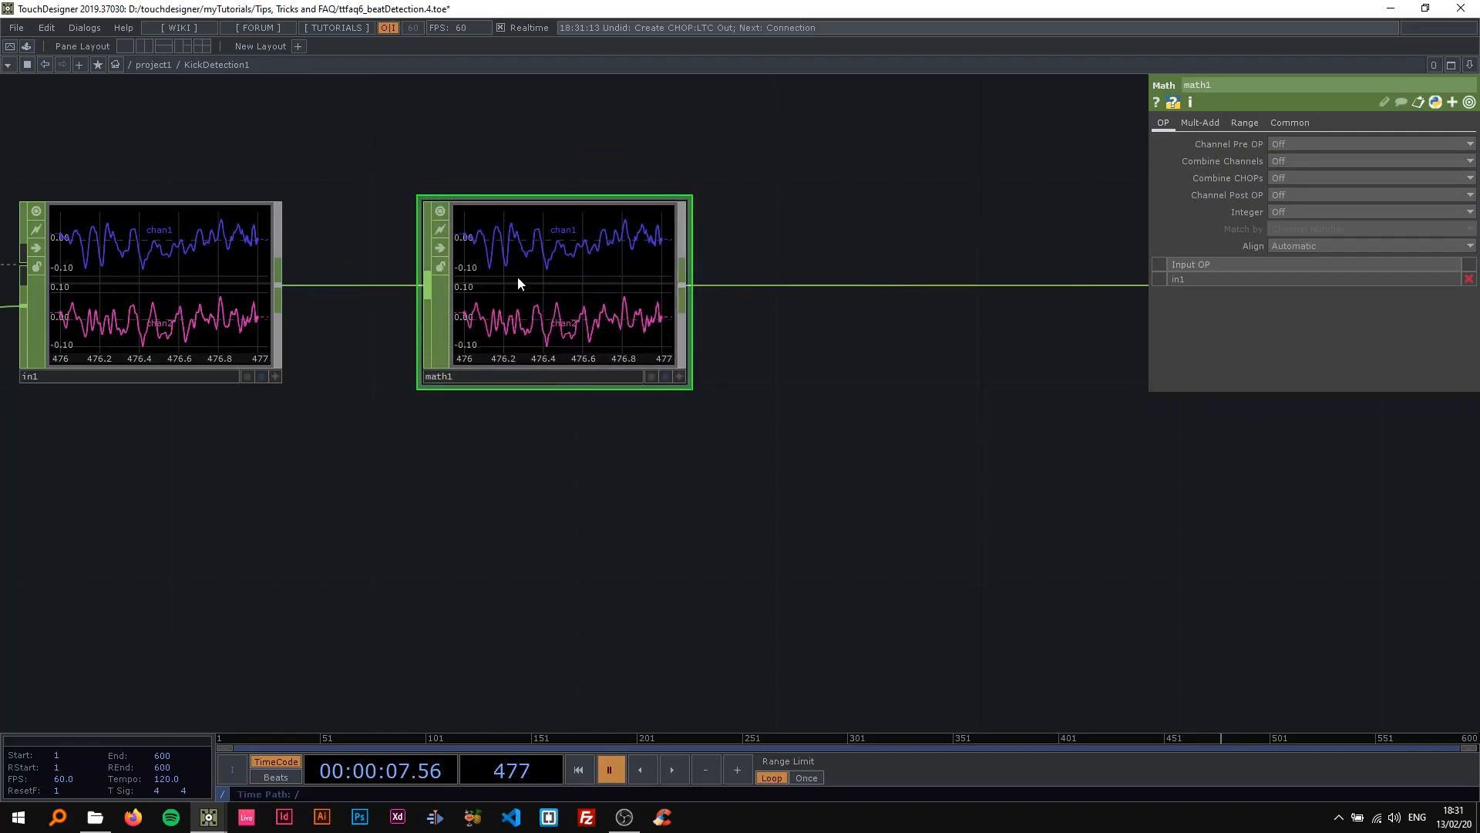
pyautogui.click(1275, 162)
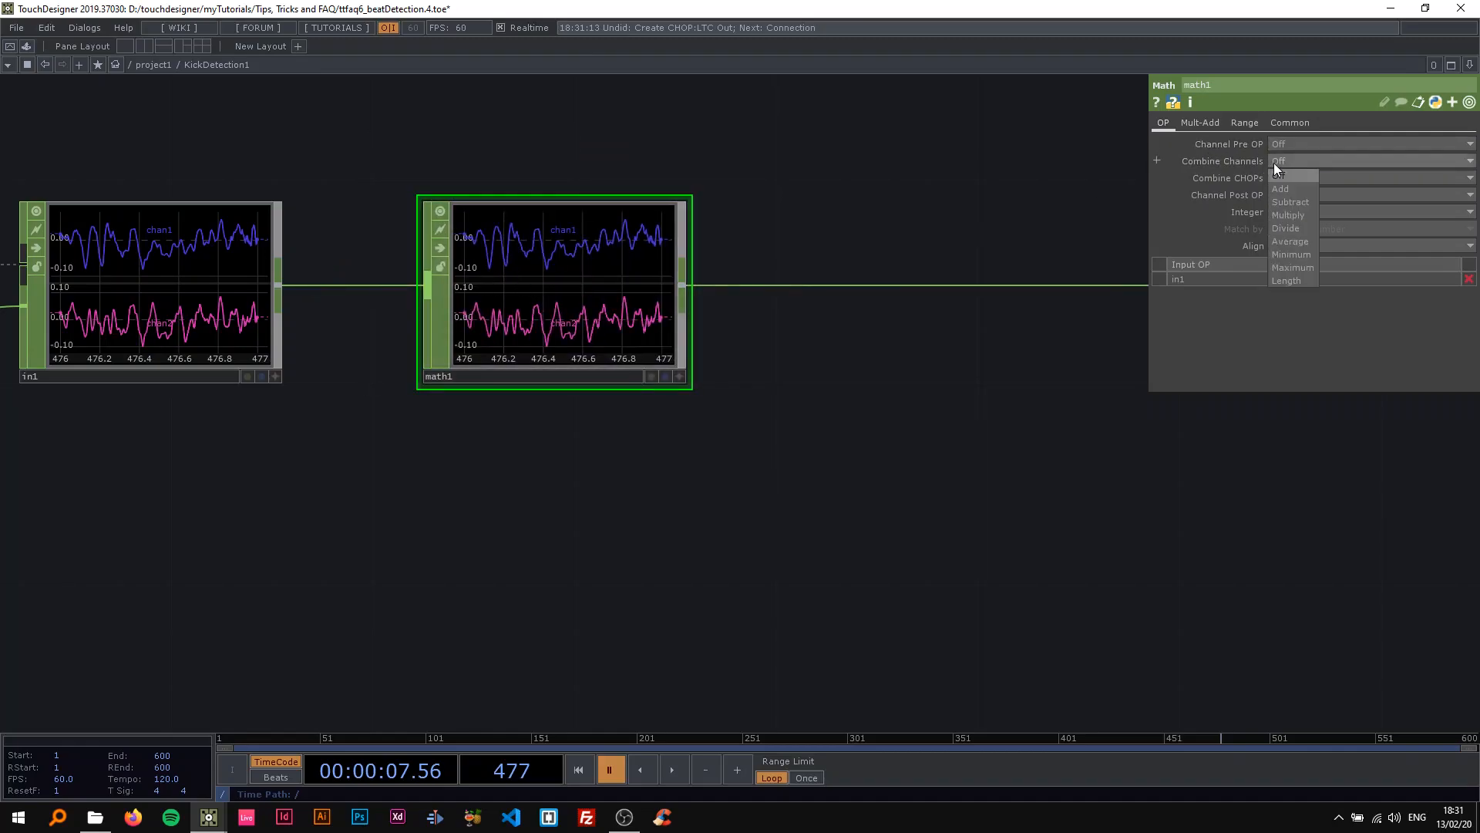
pyautogui.click(1290, 241)
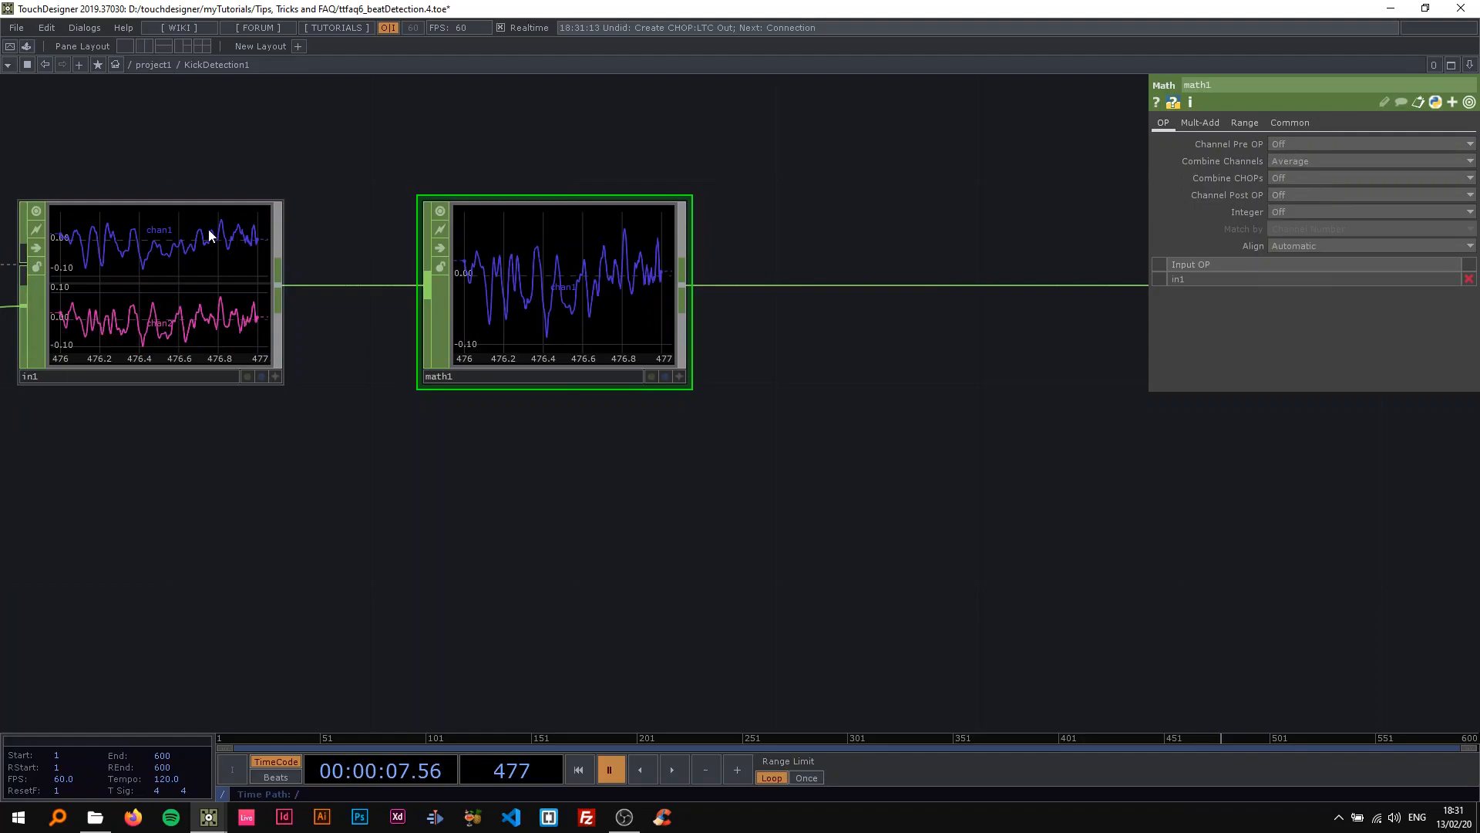
# Insert an Audio Spectrum CHOP on the wire after math1.
pyautogui.scroll(-4, 544, 433)
pyautogui.scroll(4, 545, 434)
pyautogui.moveTo(519, 437); pyautogui.dragTo(283, 433)
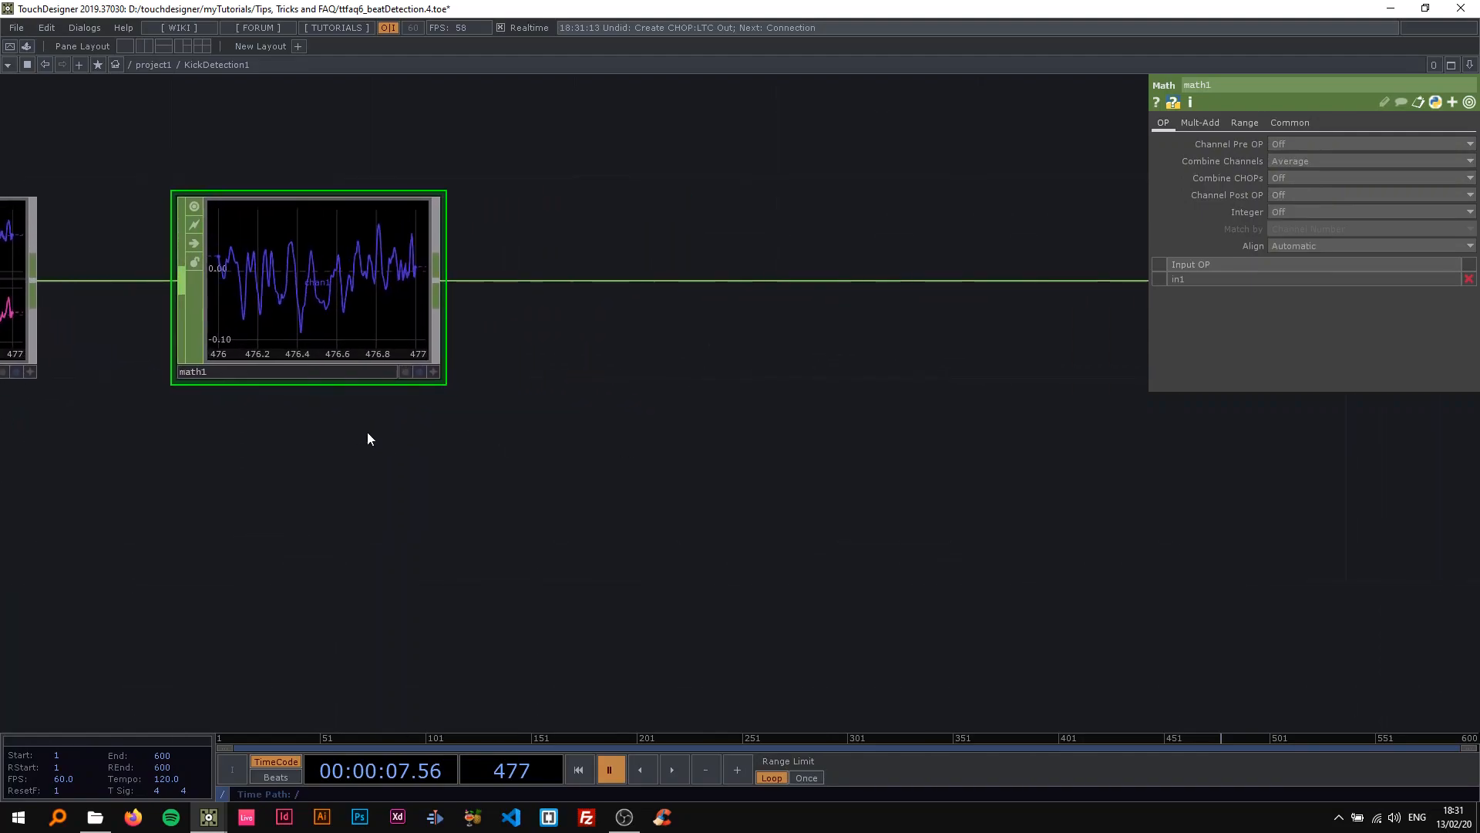
pyautogui.scroll(-2, 436, 430)
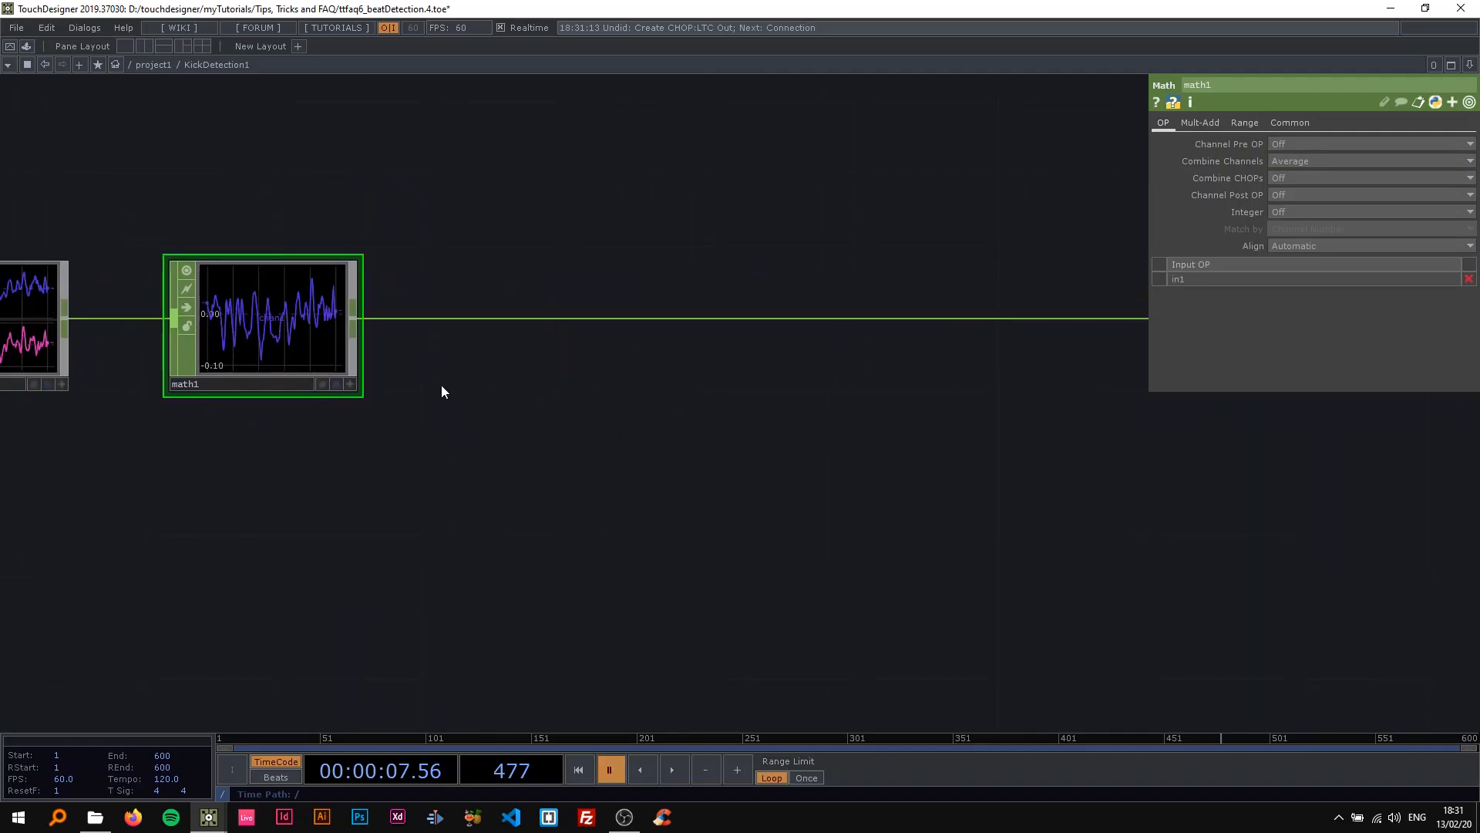
pyautogui.rightClick(513, 316)
pyautogui.click(529, 301)
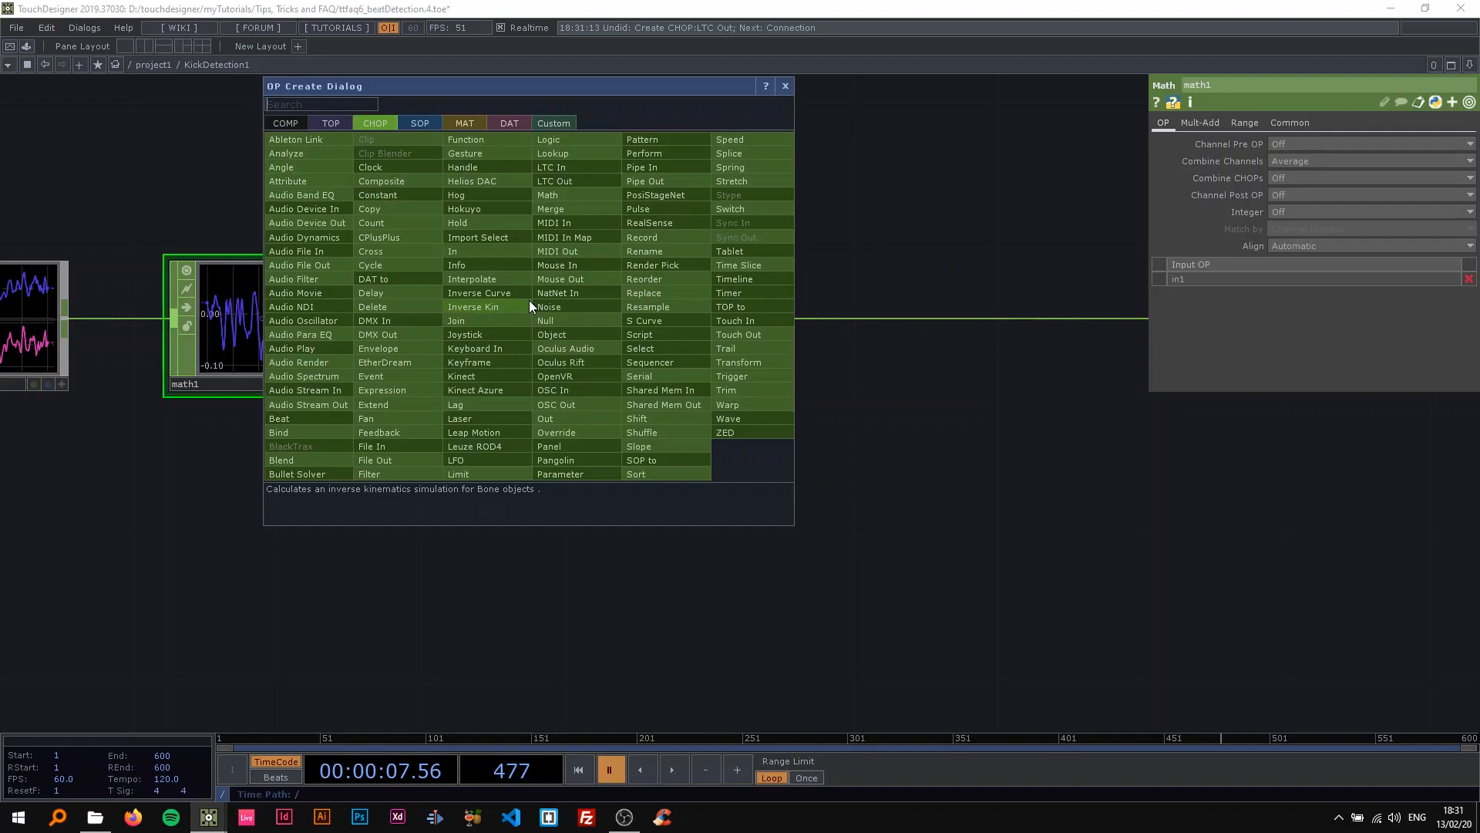
pyautogui.write('sp')
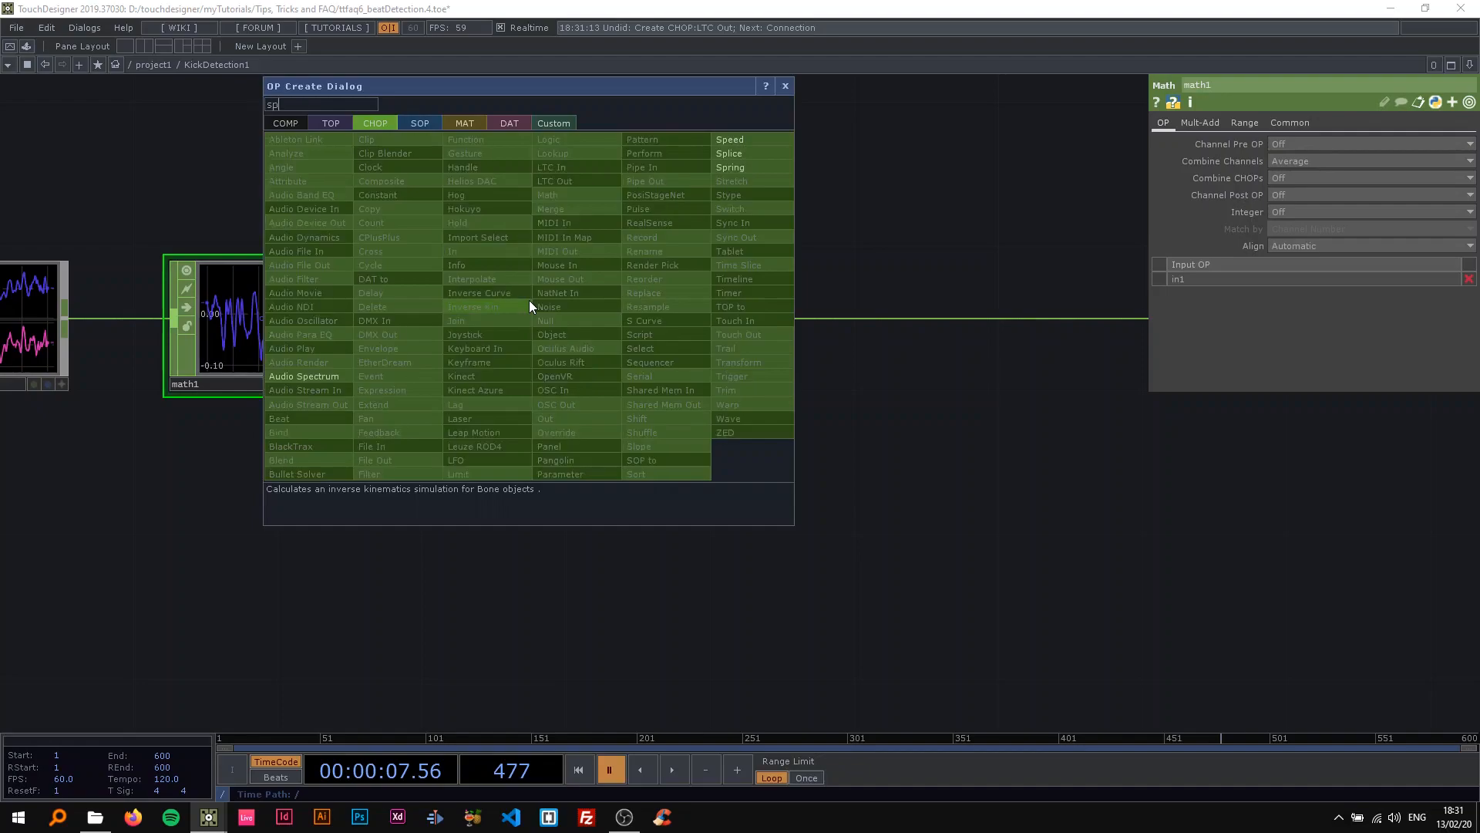
pyautogui.click(327, 377)
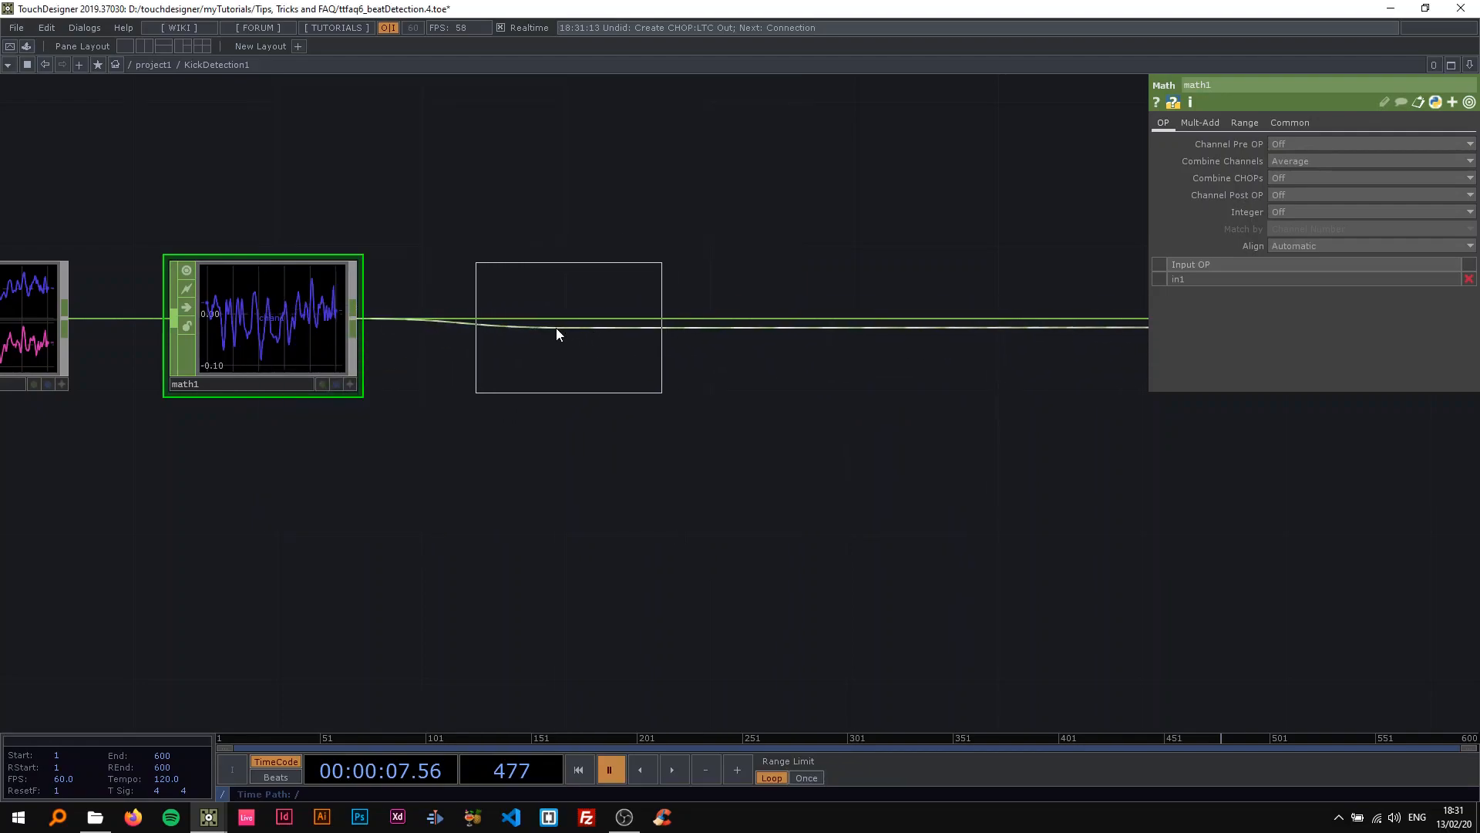
pyautogui.click(532, 328)
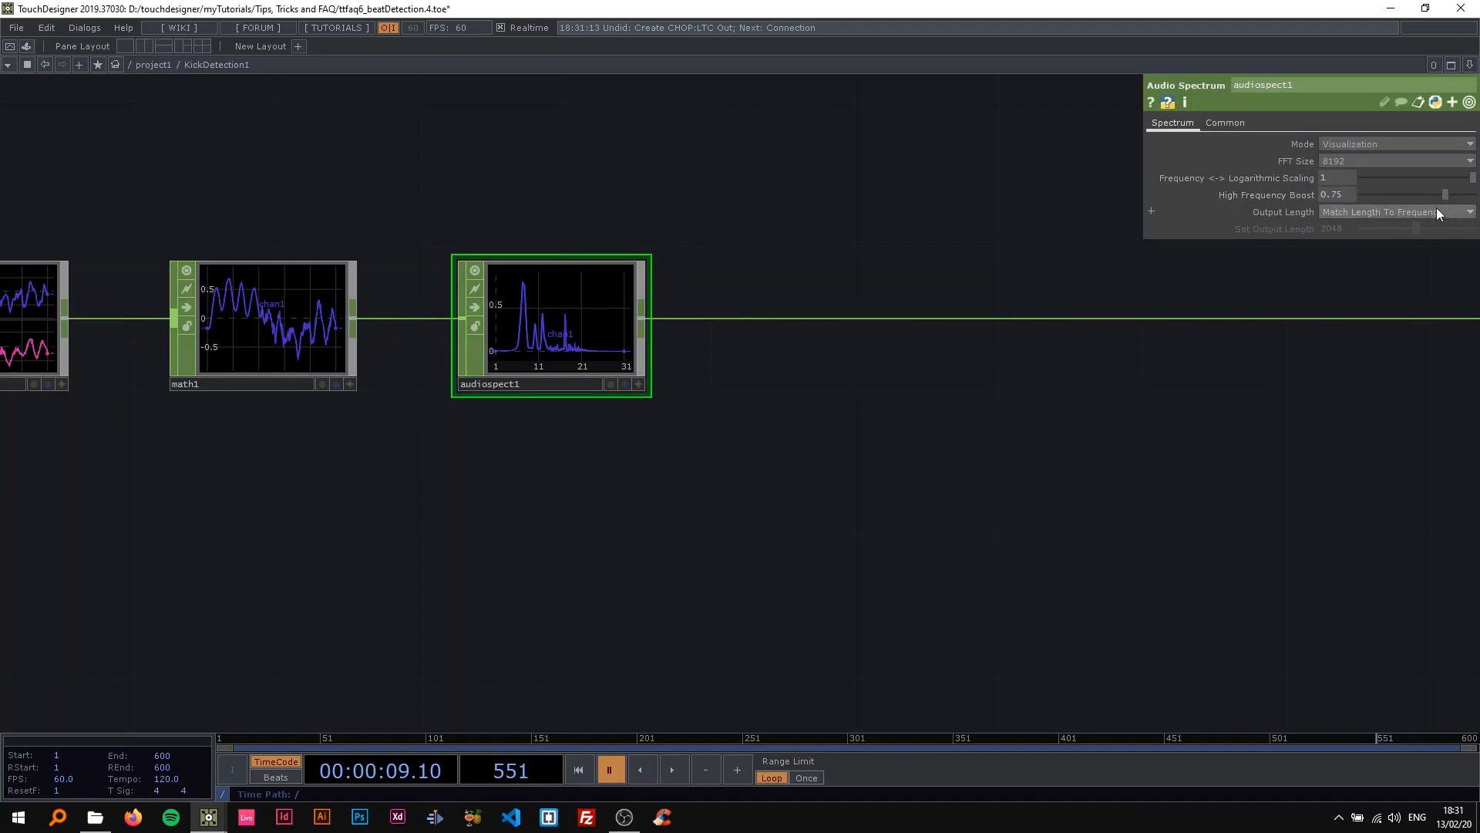
# Set the Audio Spectrum's High Frequency Boost to 1 and play the timeline briefly to check the spectrum.
pyautogui.moveTo(1444, 194); pyautogui.dragTo(1472, 194)
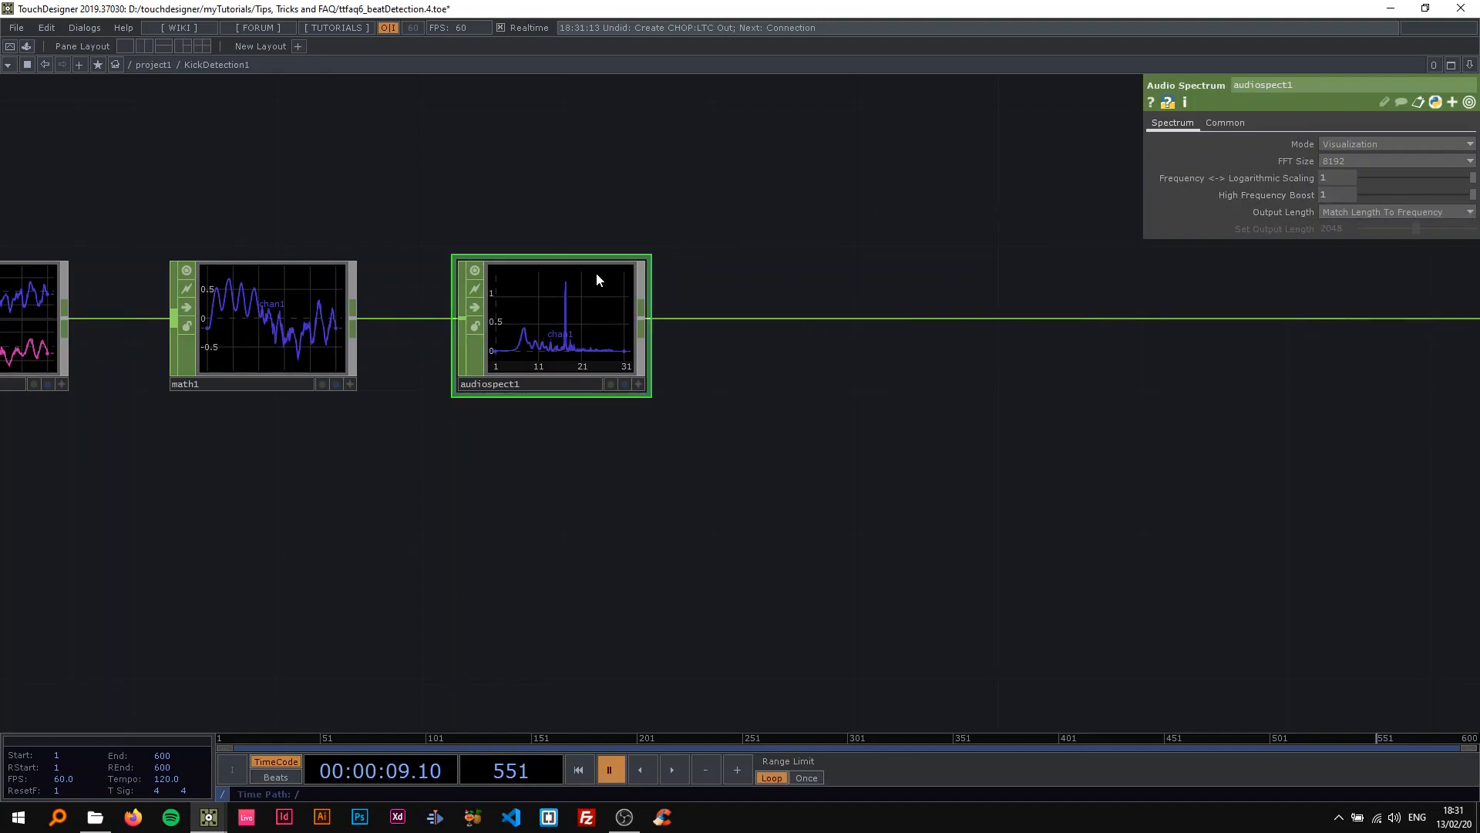
pyautogui.scroll(3, 599, 273)
pyautogui.moveTo(876, 229); pyautogui.dragTo(922, 221)
pyautogui.scroll(-6, 855, 241)
pyautogui.moveTo(828, 244); pyautogui.dragTo(765, 268)
pyautogui.press('space')
pyautogui.scroll(3, 675, 250)
pyautogui.press('space')
pyautogui.moveTo(700, 225); pyautogui.dragTo(538, 200)
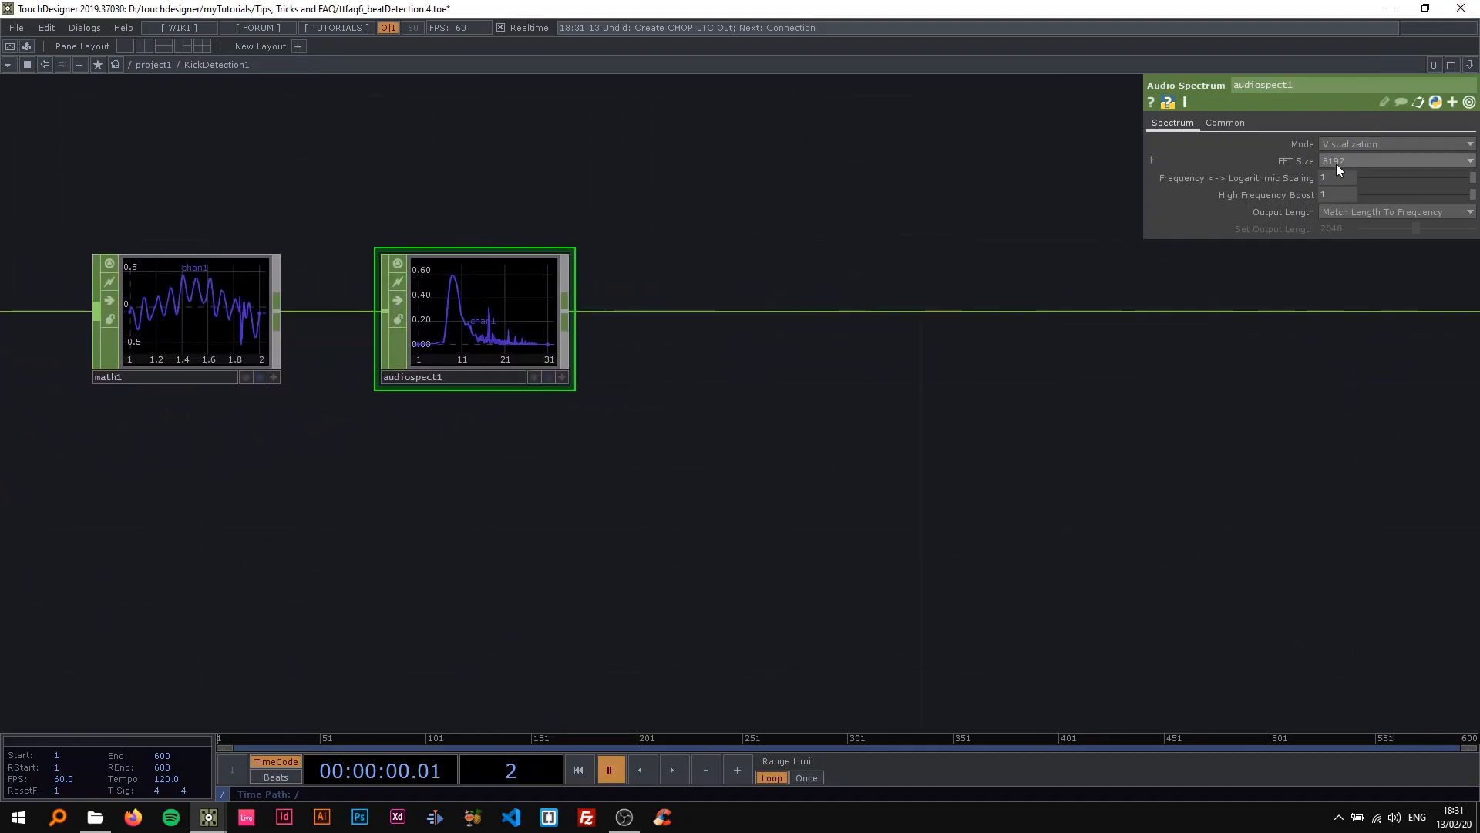
# Insert an Analyze CHOP on the wire after audiospect1.
pyautogui.moveTo(797, 201); pyautogui.dragTo(650, 211)
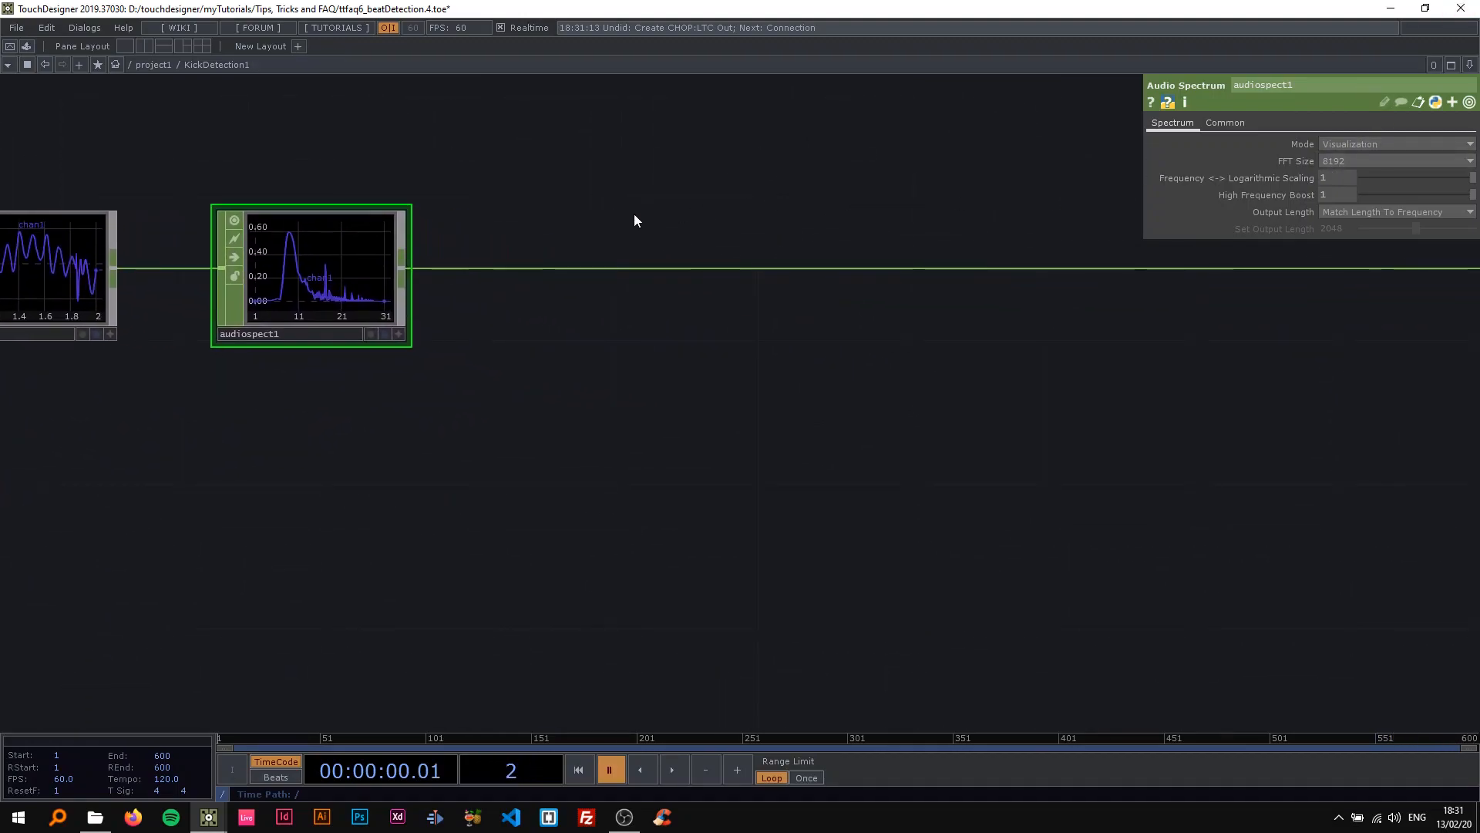
pyautogui.rightClick(530, 269)
pyautogui.click(543, 256)
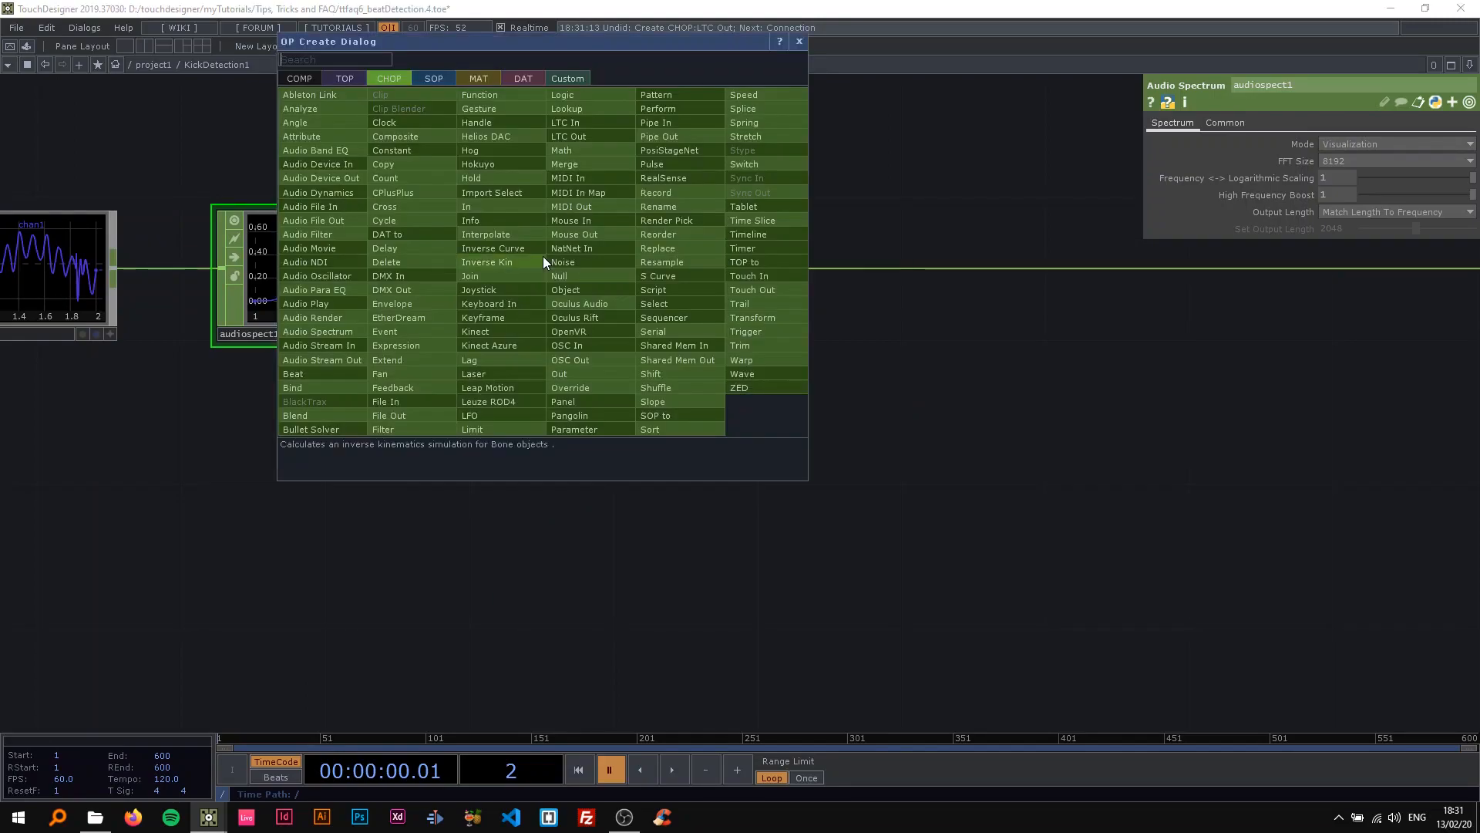
pyautogui.click(300, 109)
pyautogui.click(609, 270)
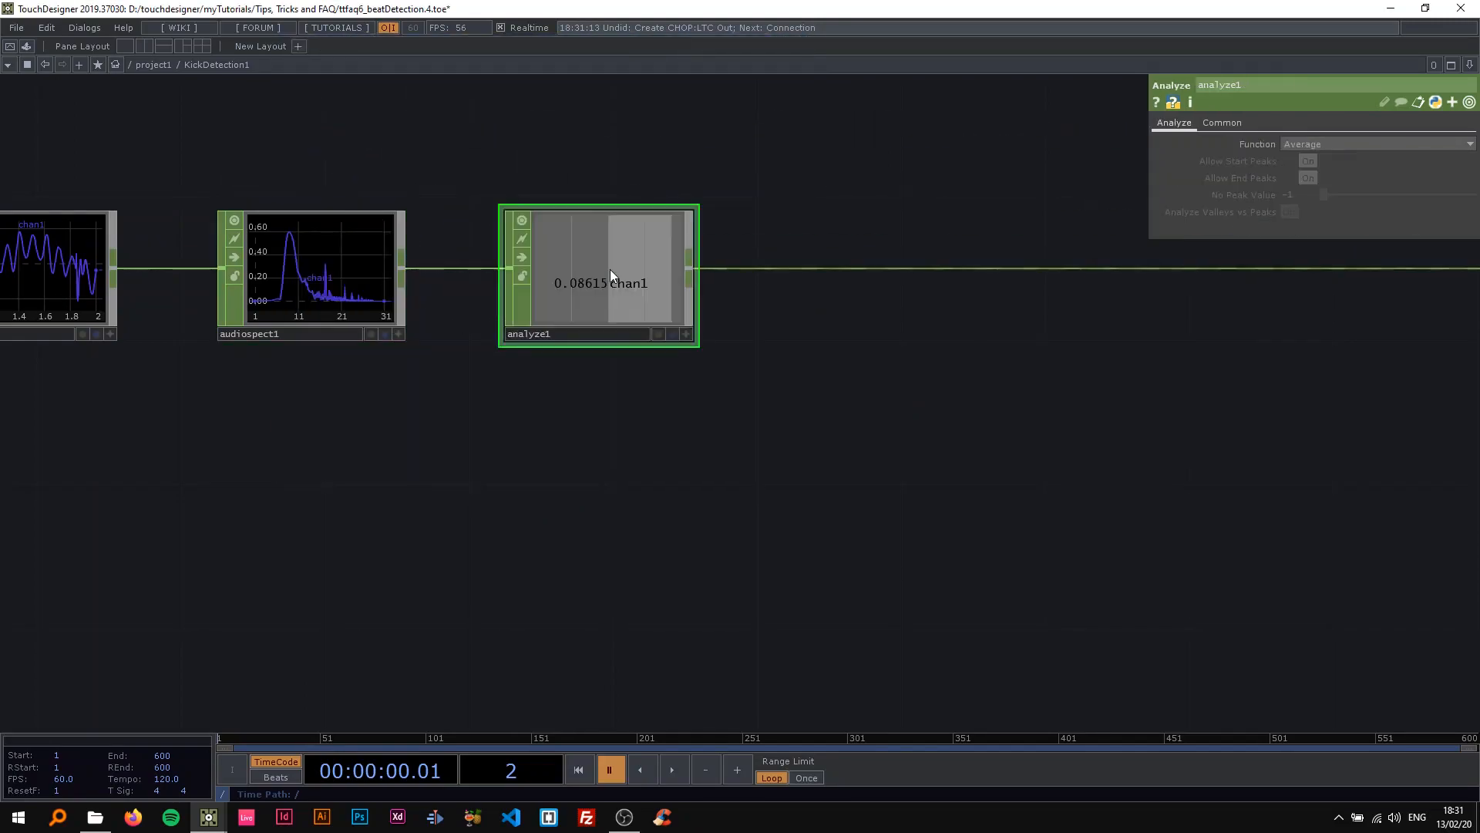
# Play the timeline to watch analyze1's value, look through its Function options, and pause playback.
pyautogui.scroll(-5, 609, 270)
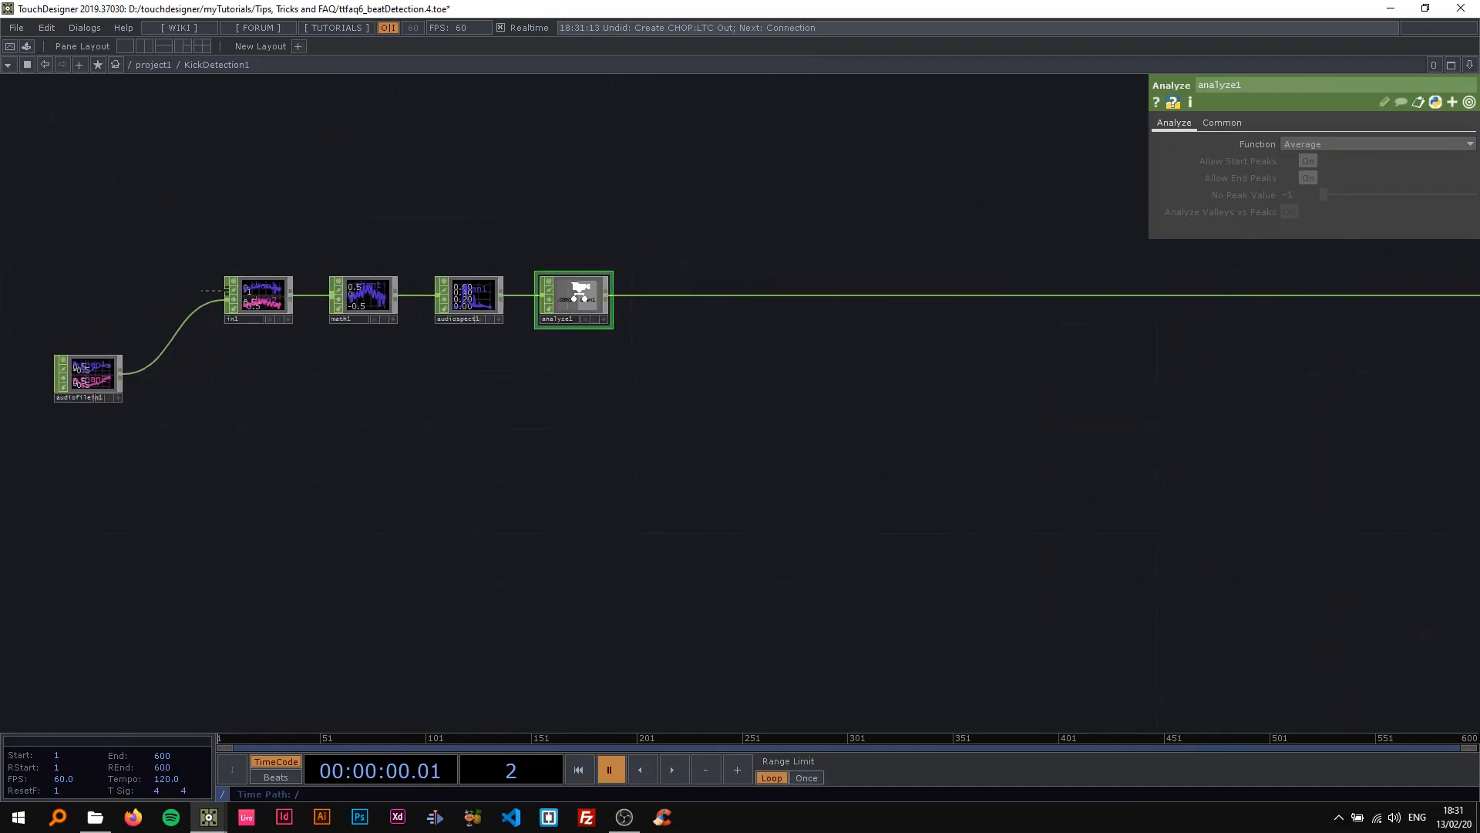
pyautogui.scroll(5, 581, 290)
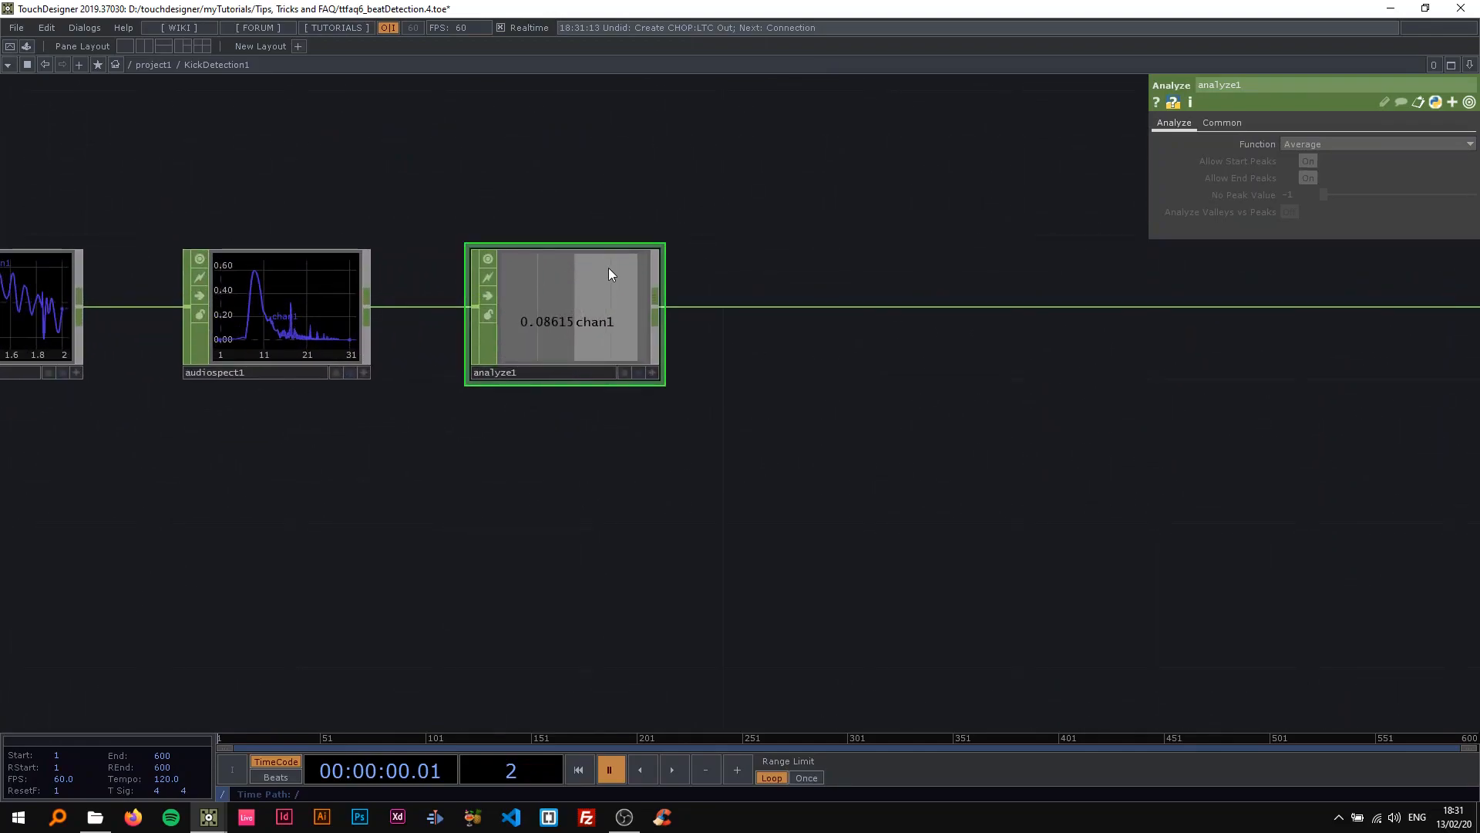
pyautogui.scroll(-2, 608, 267)
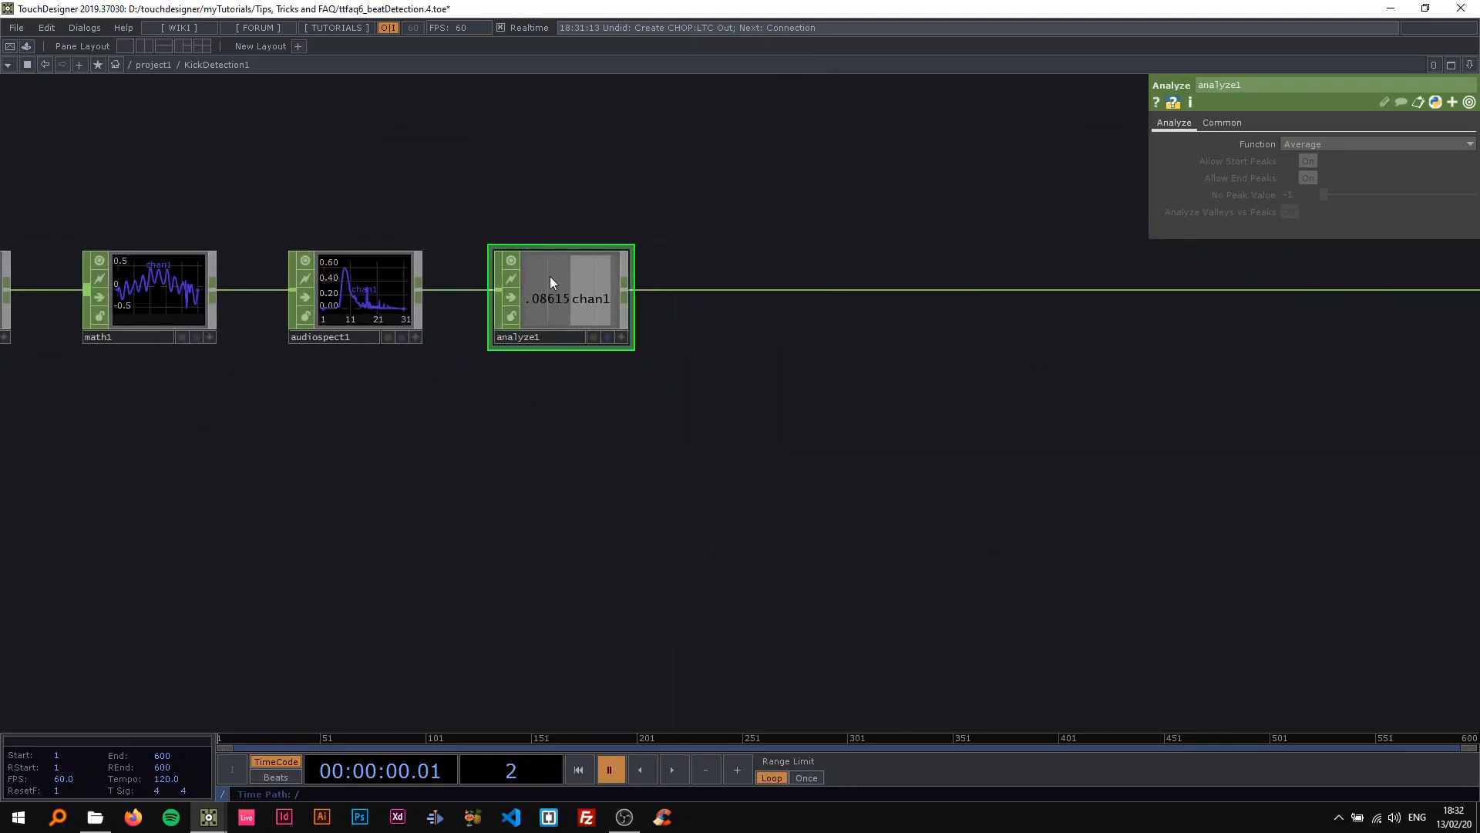
pyautogui.press('space')
pyautogui.scroll(3, 586, 293)
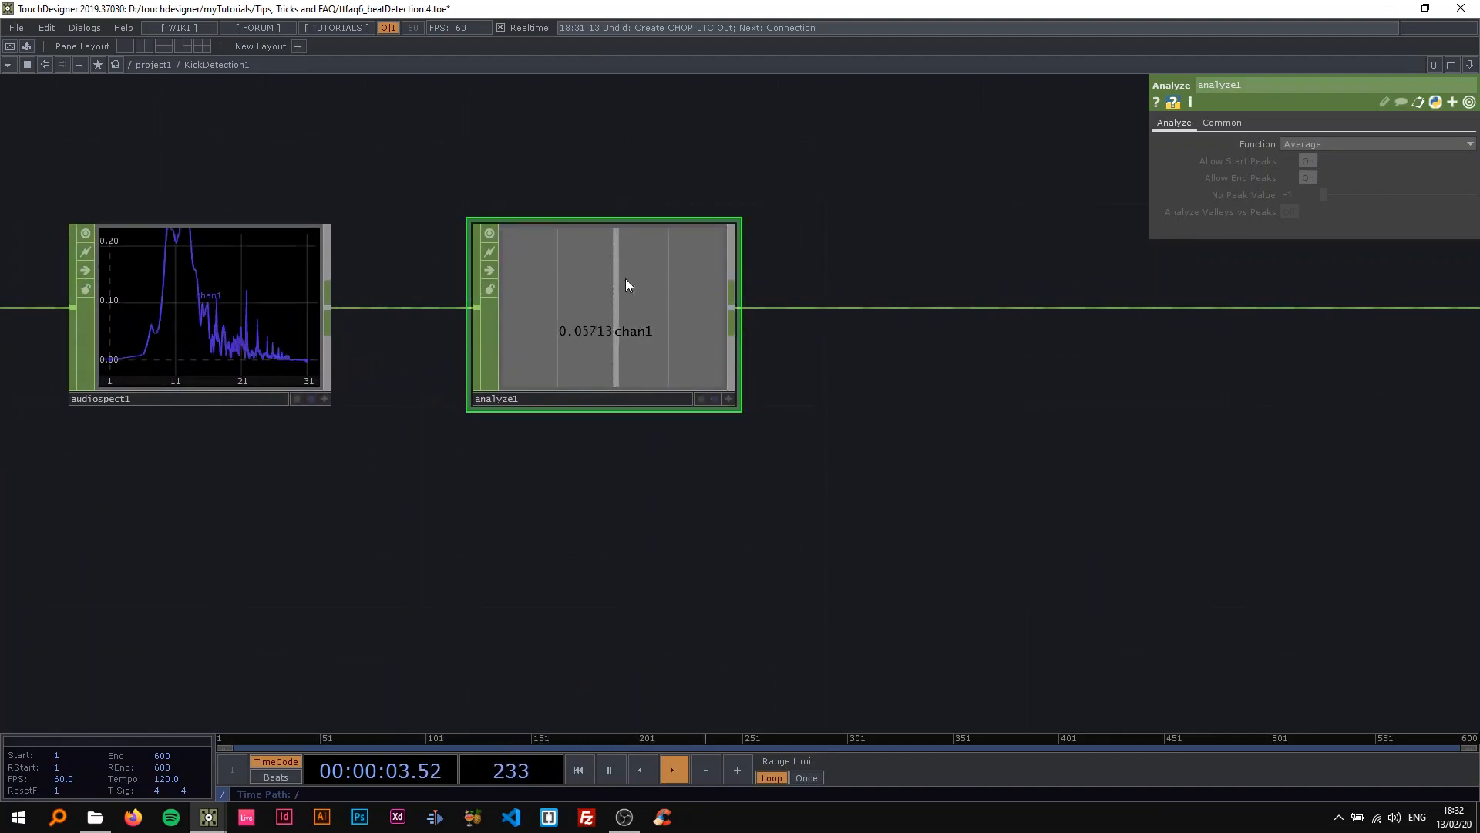
pyautogui.click(1307, 145)
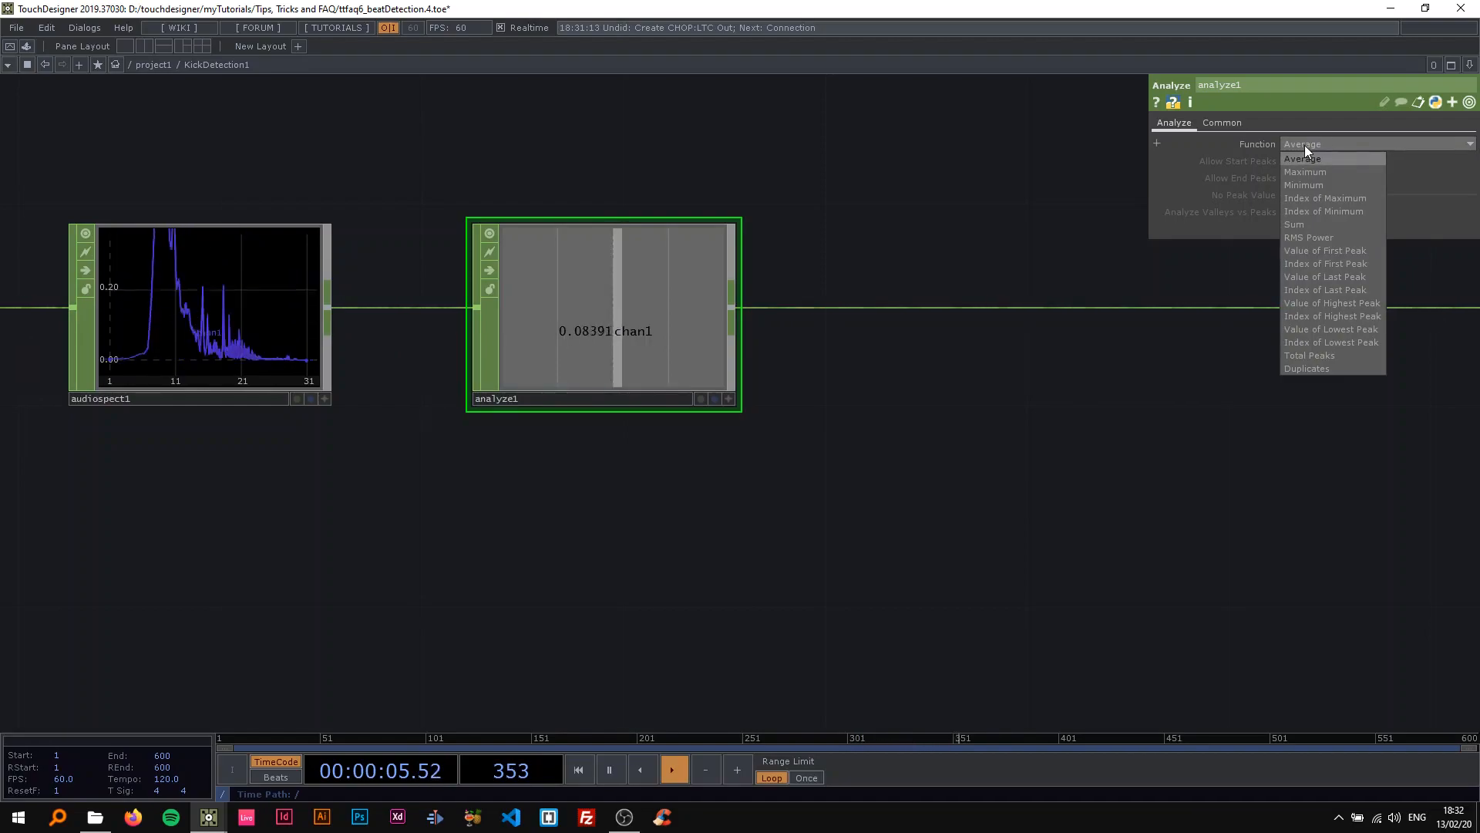
pyautogui.click(1304, 145)
pyautogui.press('space')
# Examine audiospect1's spectrum graph up close and compare it with the value in analyze1.
pyautogui.moveTo(543, 187); pyautogui.dragTo(788, 197)
pyautogui.scroll(6, 604, 283)
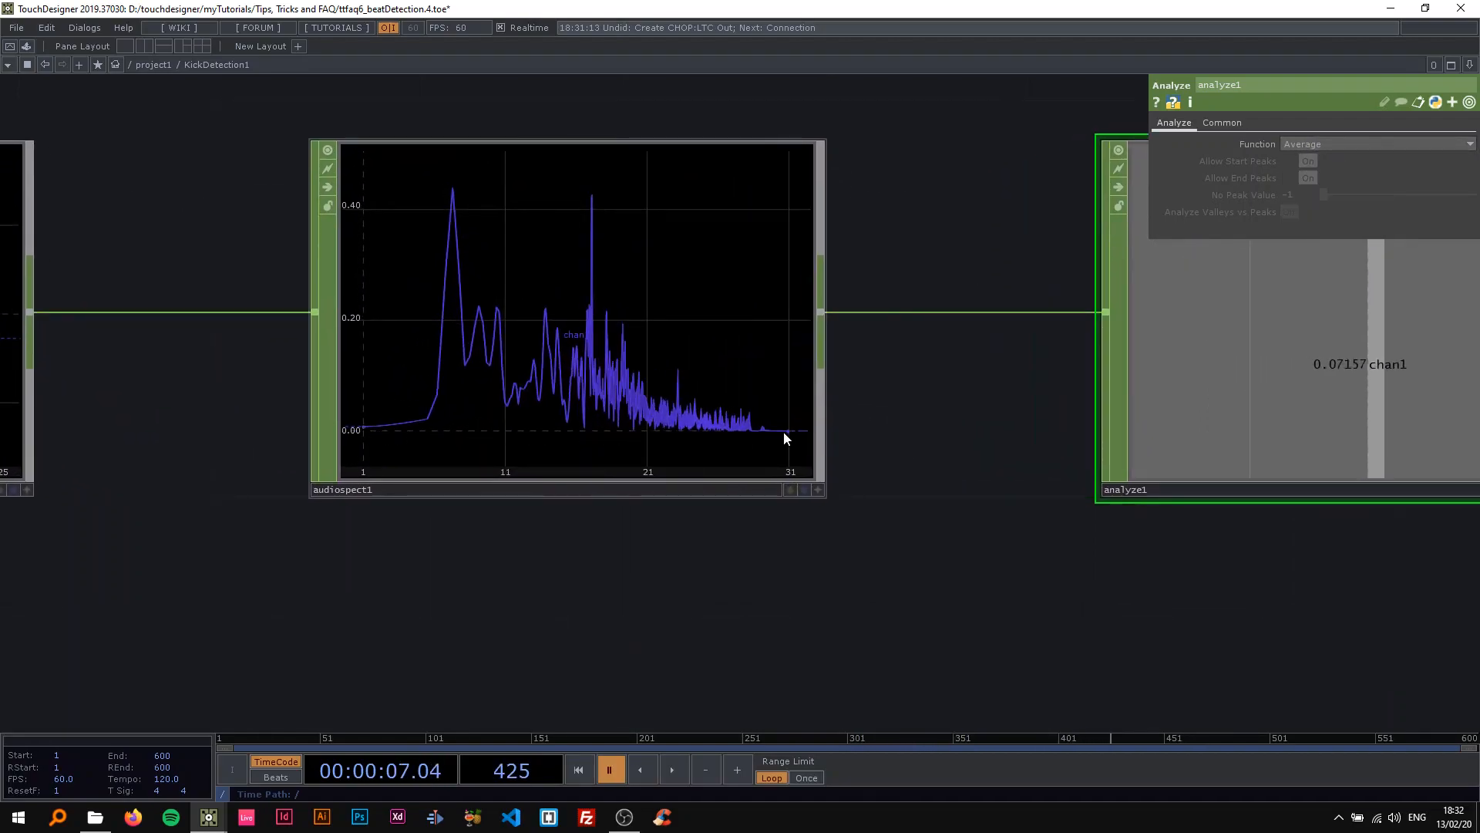
pyautogui.scroll(-4, 432, 444)
pyautogui.click(494, 401)
pyautogui.scroll(4, 396, 424)
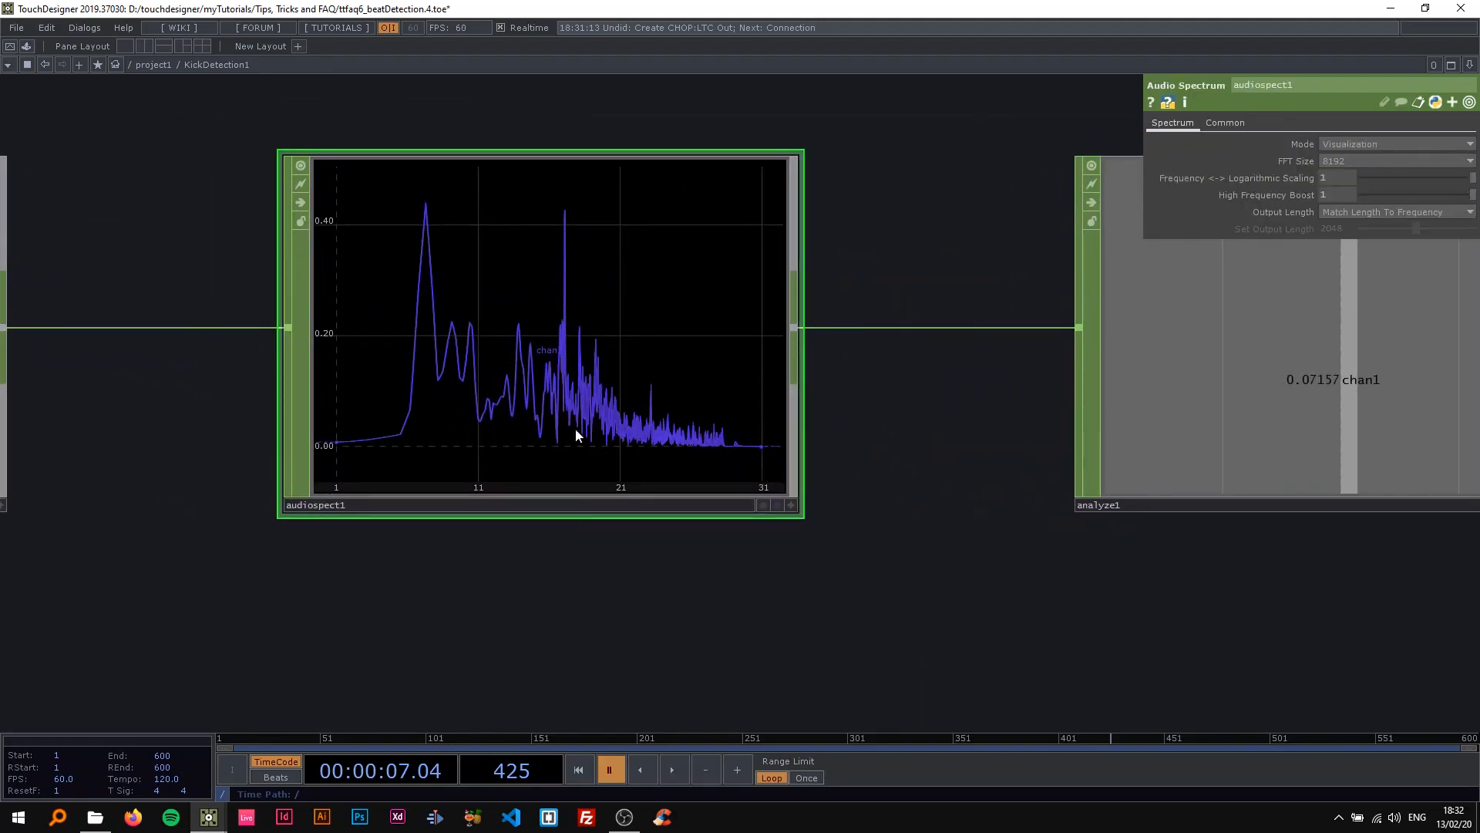
pyautogui.scroll(-4, 614, 304)
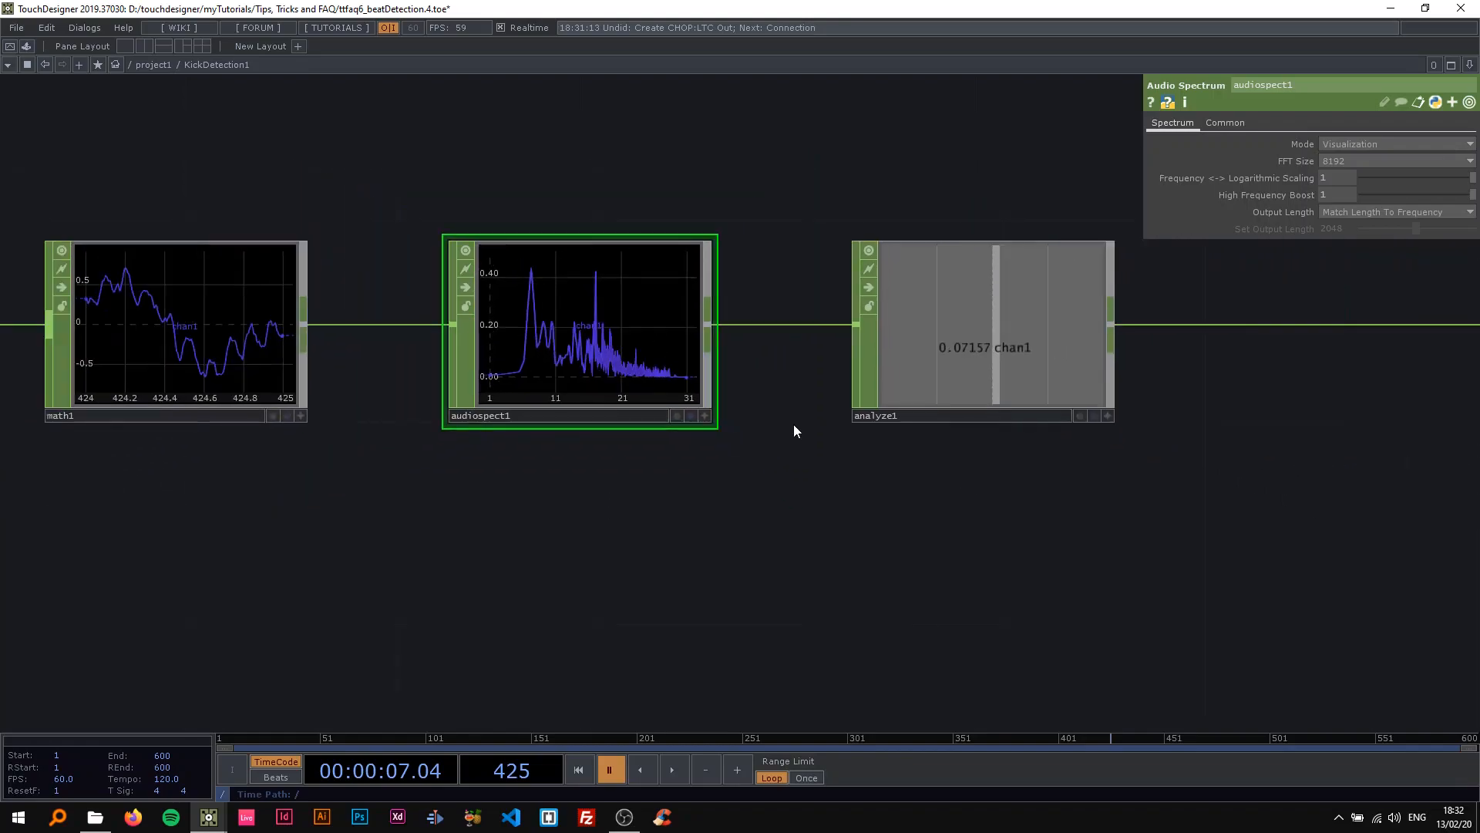
pyautogui.click(816, 384)
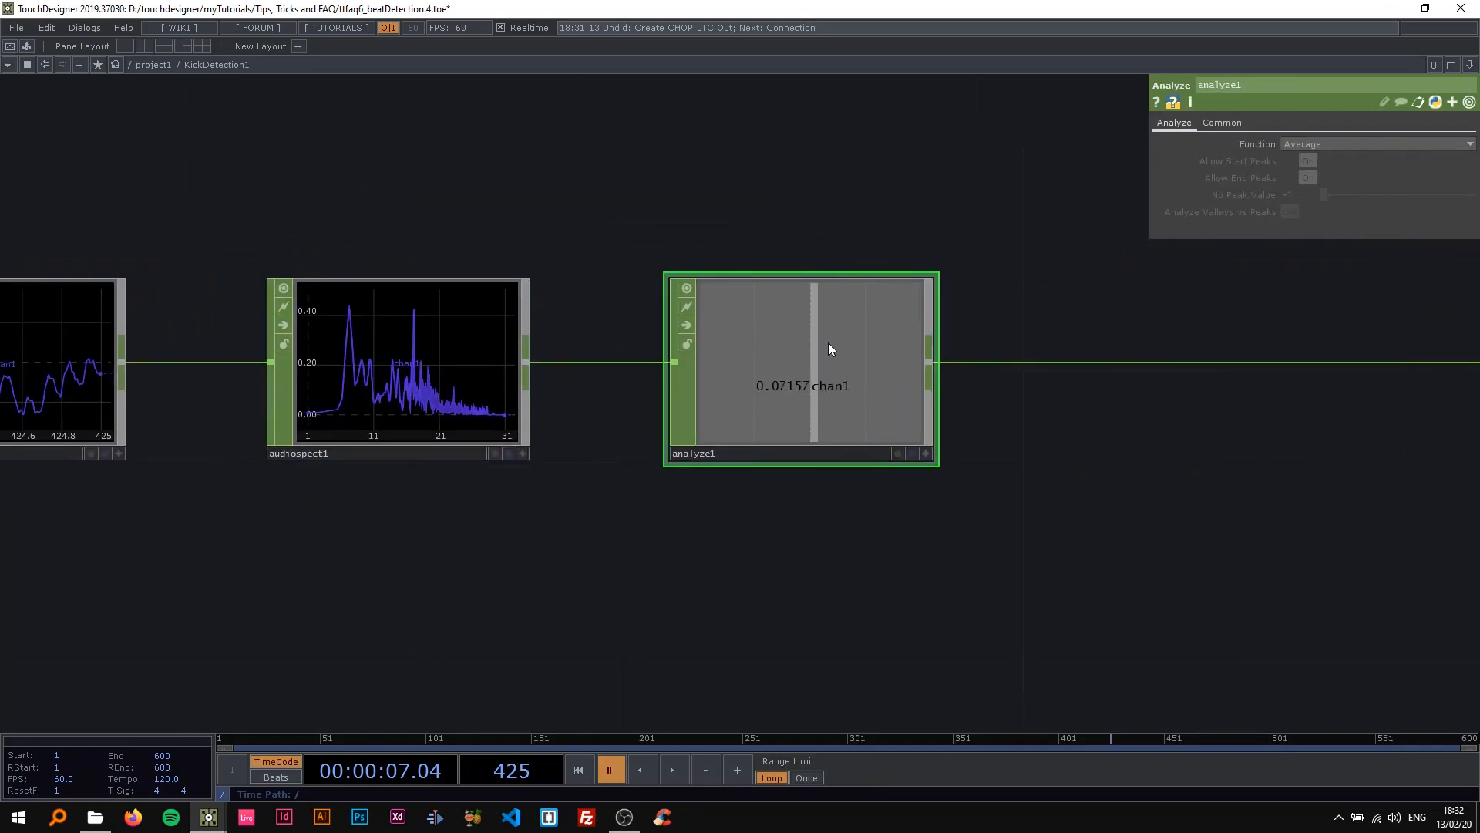
# Play the timeline and pause it to compare analyze1's value with the audiospect1 spectrum.
pyautogui.scroll(-3, 454, 395)
pyautogui.moveTo(406, 252); pyautogui.dragTo(197, 214)
pyautogui.scroll(3, 582, 366)
pyautogui.scroll(-3, 436, 343)
pyautogui.press('space')
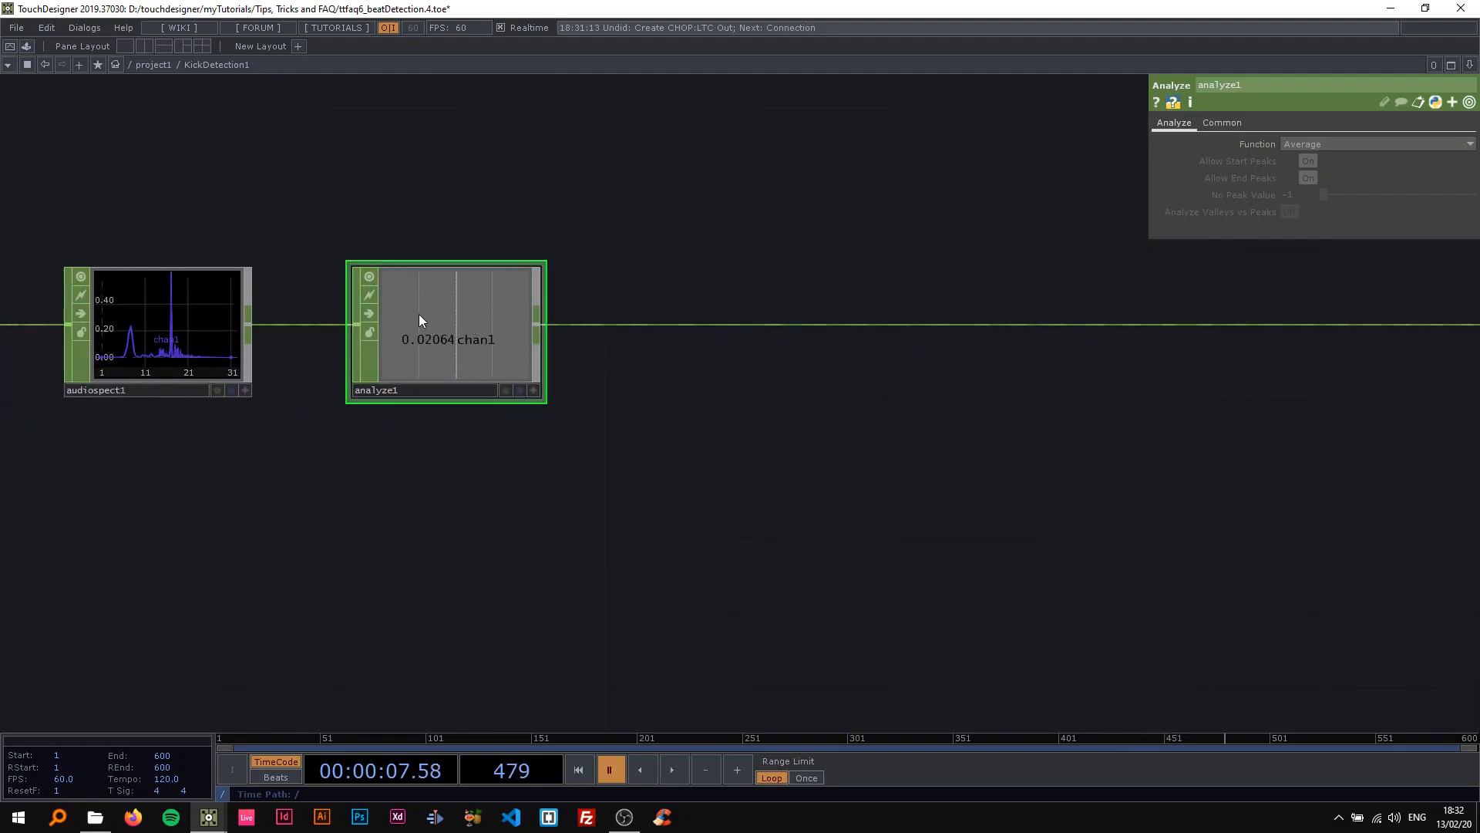
pyautogui.scroll(2, 410, 340)
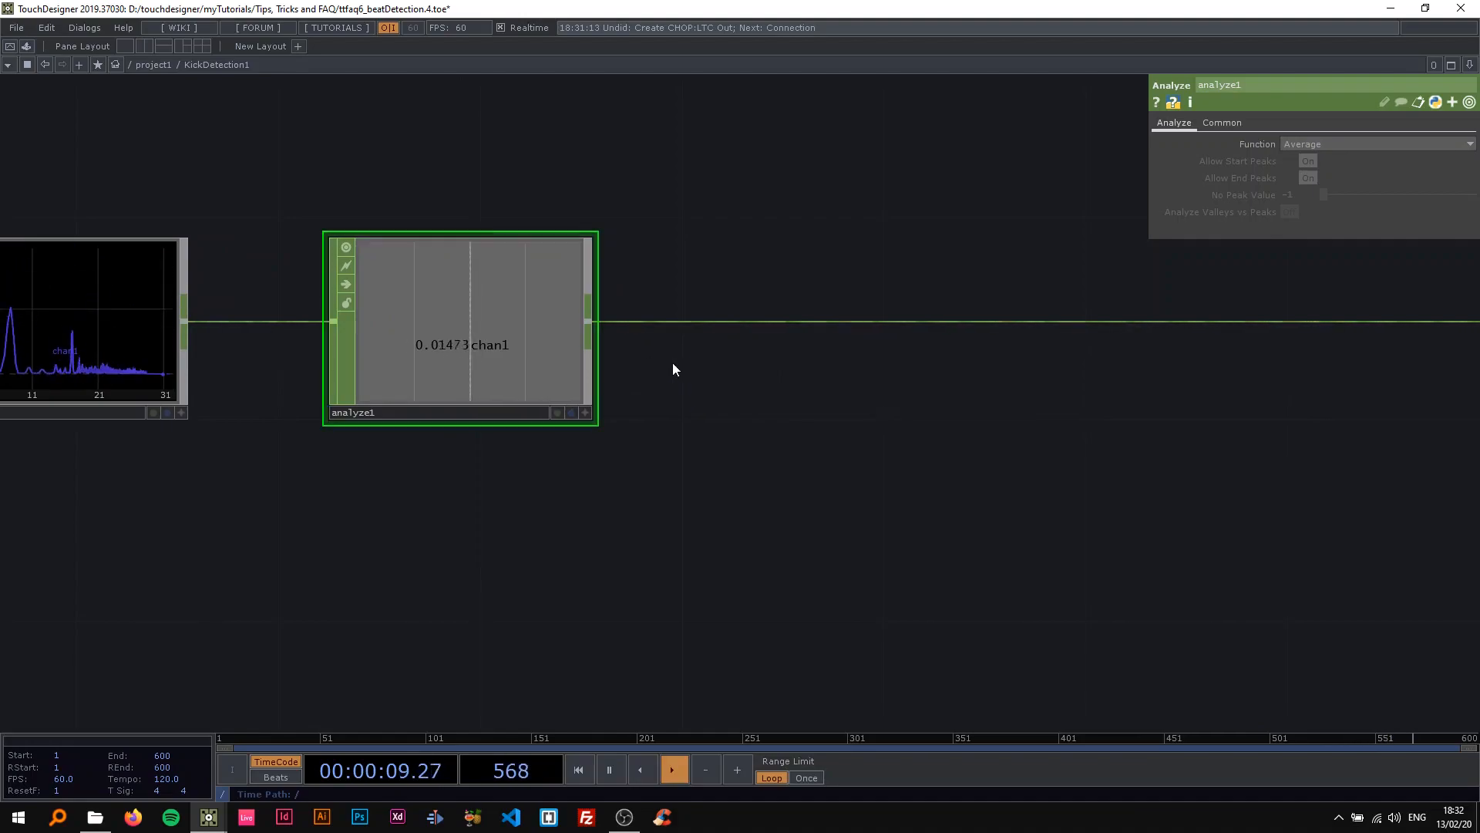
pyautogui.moveTo(664, 365); pyautogui.dragTo(802, 367)
pyautogui.press('space')
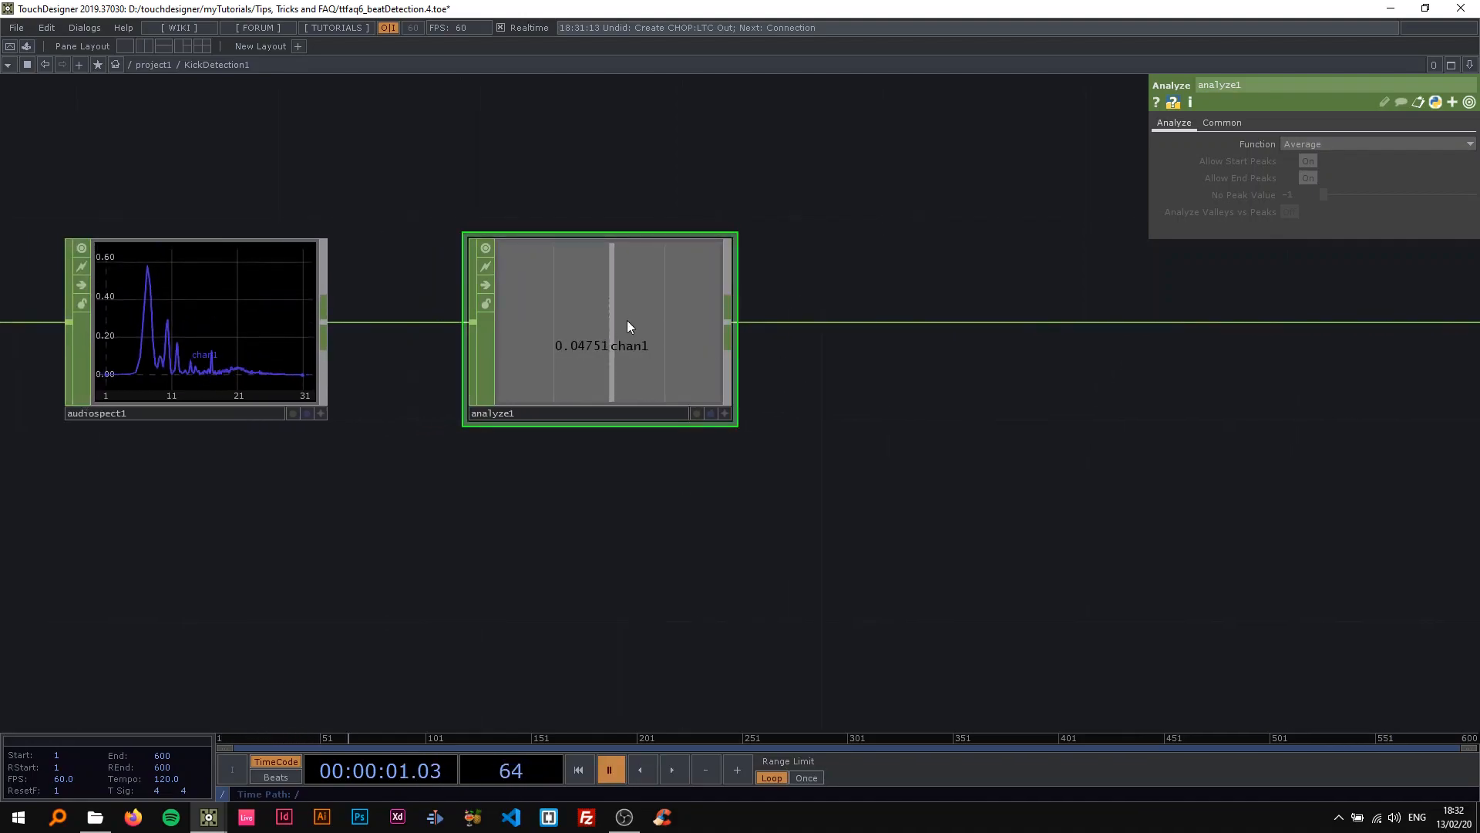
pyautogui.scroll(-2, 662, 308)
pyautogui.moveTo(789, 395); pyautogui.dragTo(628, 419)
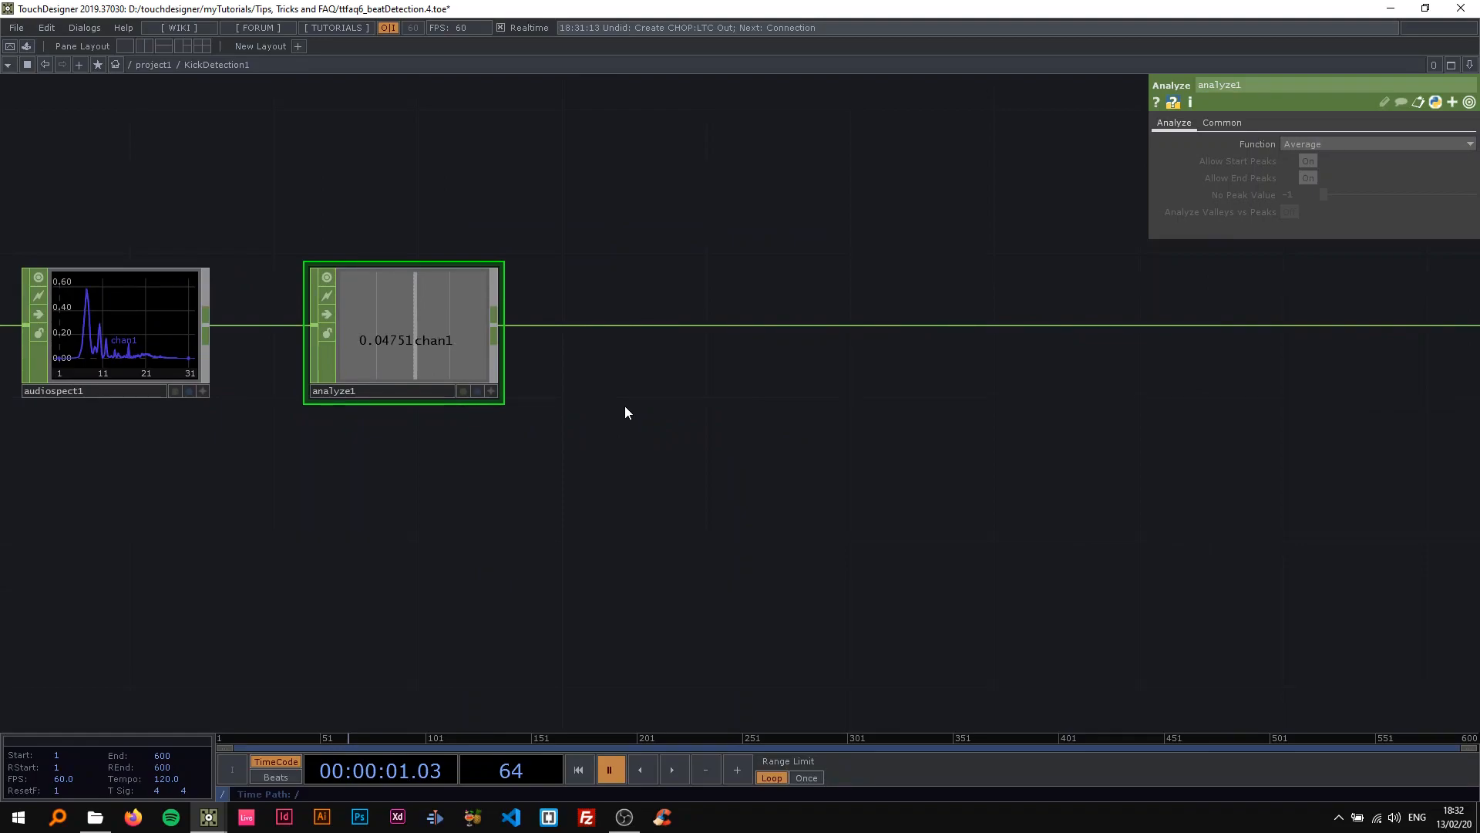
# Insert a Trail CHOP on the wire after analyze1.
pyautogui.moveTo(548, 269); pyautogui.dragTo(426, 260)
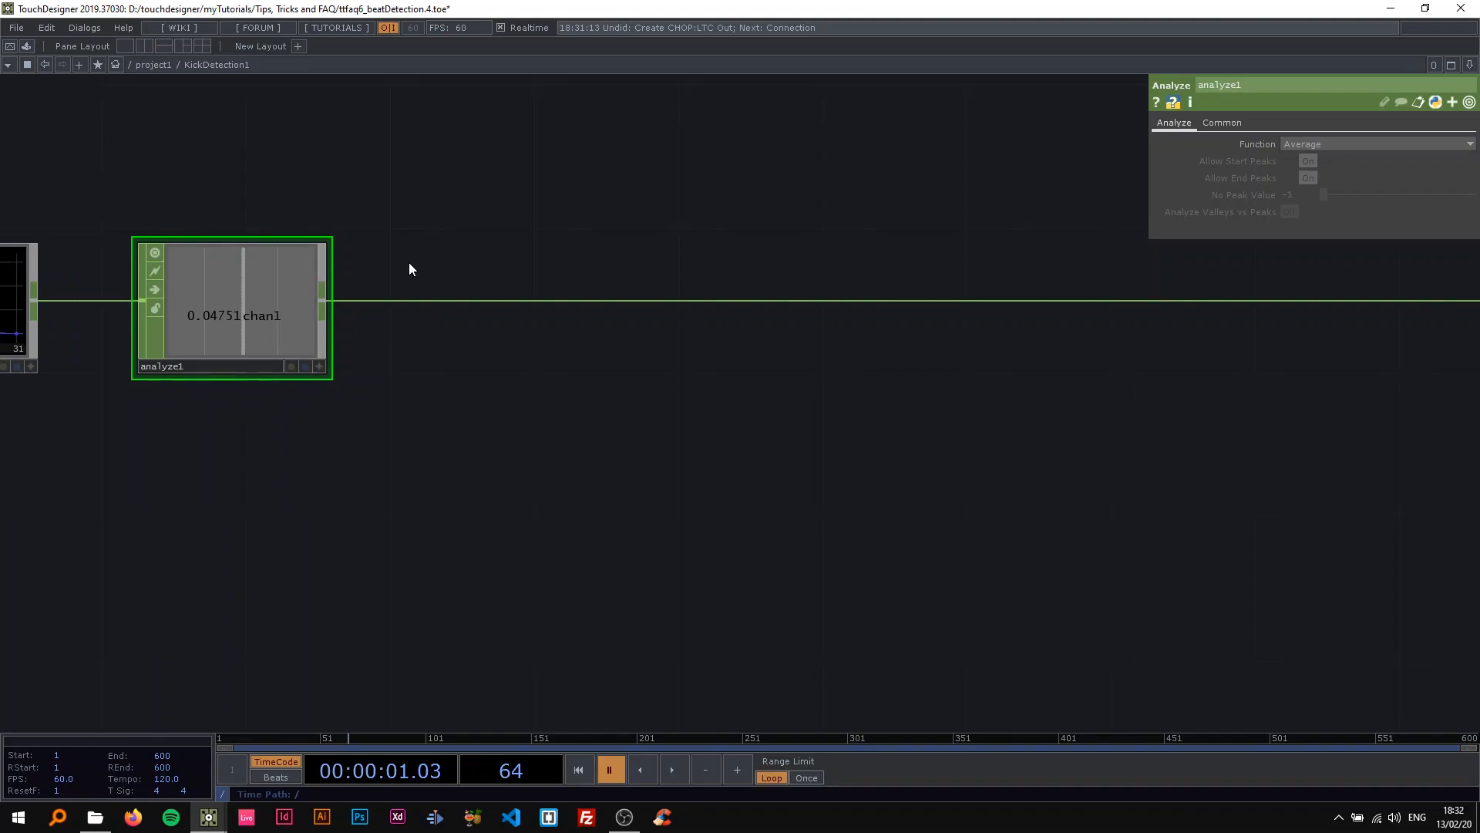
pyautogui.moveTo(375, 251); pyautogui.dragTo(621, 254)
pyautogui.moveTo(381, 189); pyautogui.dragTo(565, 173)
pyautogui.moveTo(724, 384); pyautogui.dragTo(457, 382)
pyautogui.moveTo(589, 360); pyautogui.dragTo(370, 365)
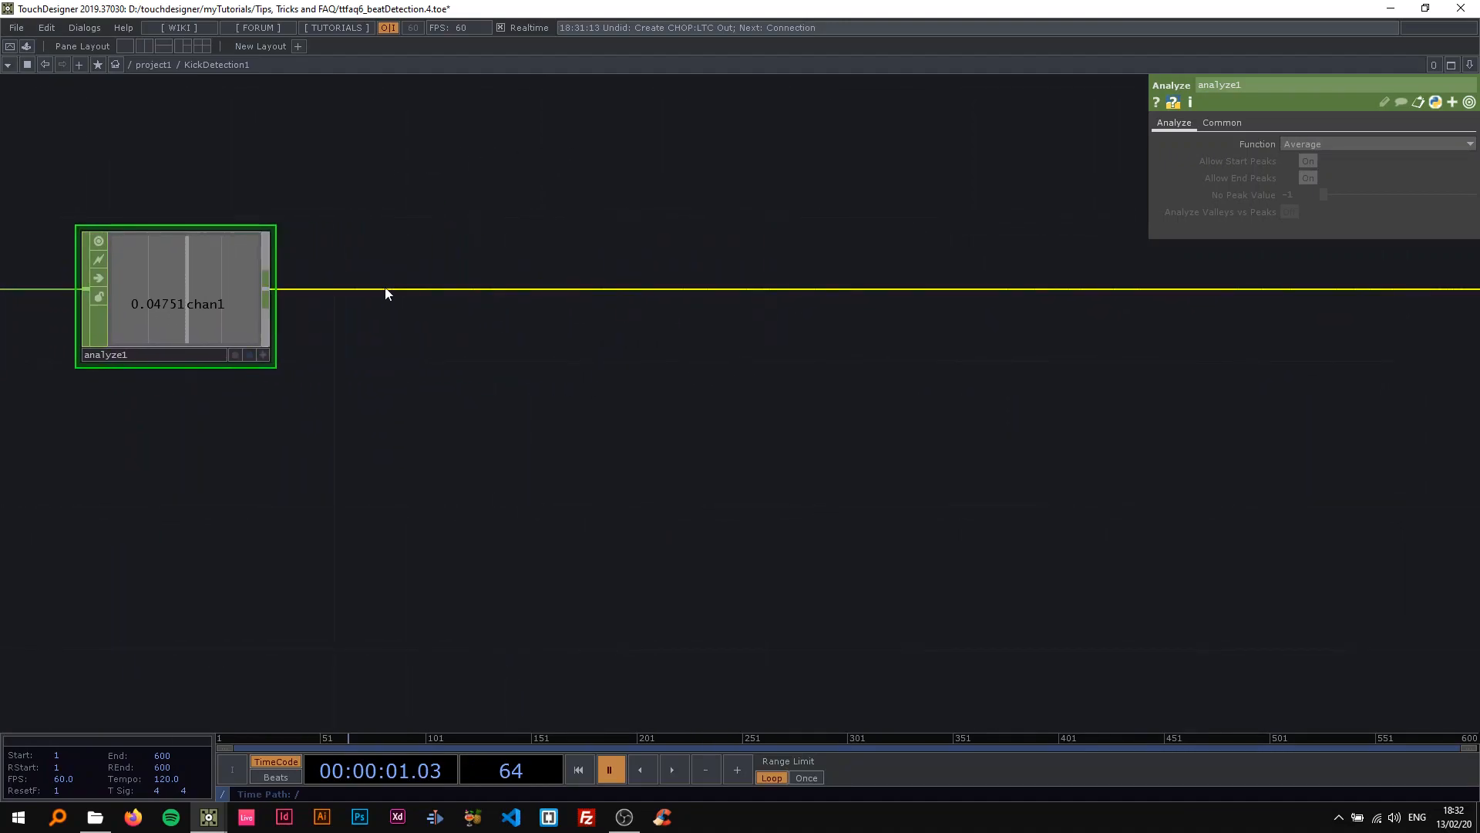
pyautogui.rightClick(385, 289)
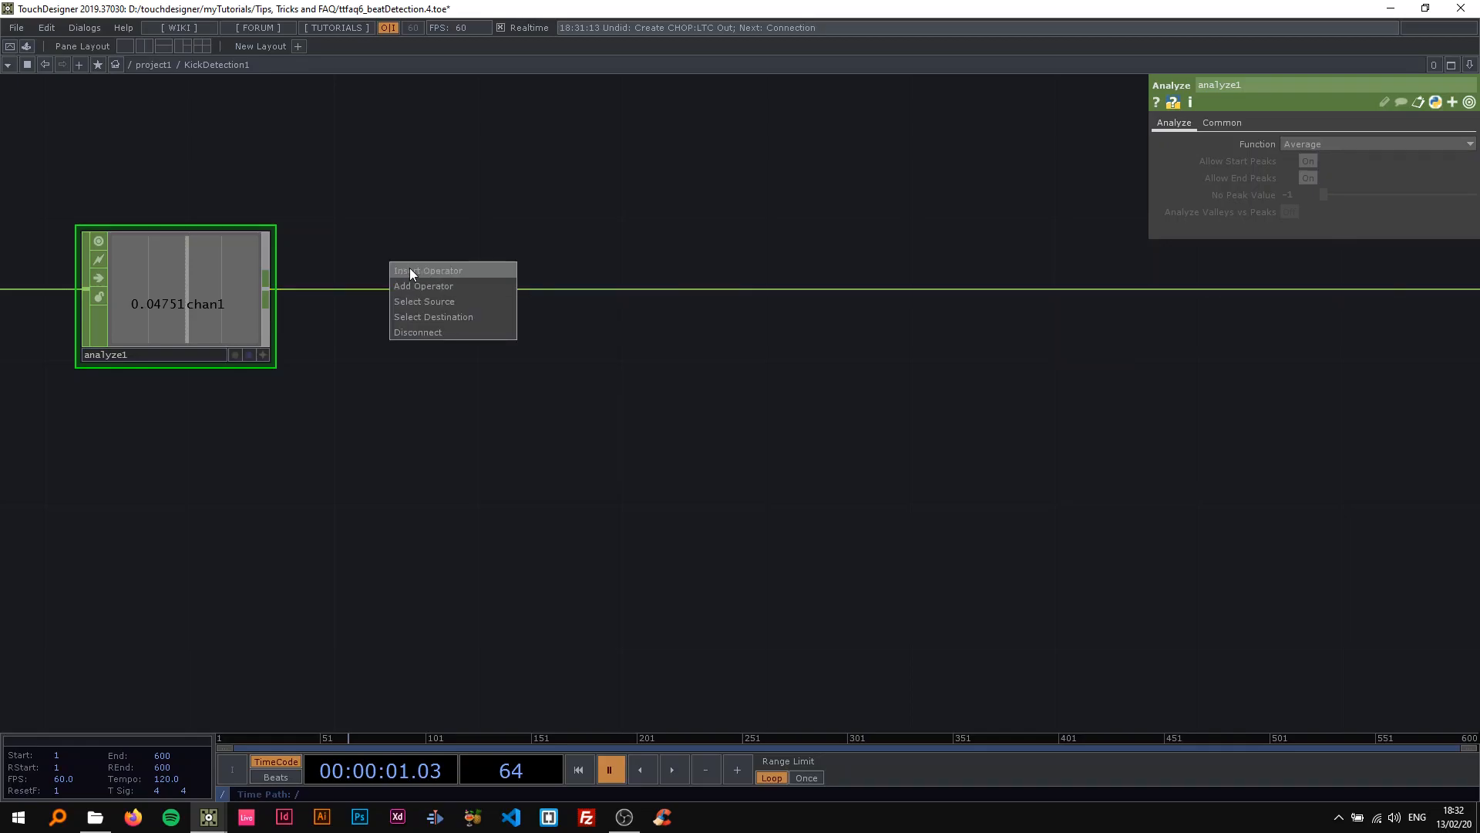
pyautogui.click(410, 267)
pyautogui.write('tr')
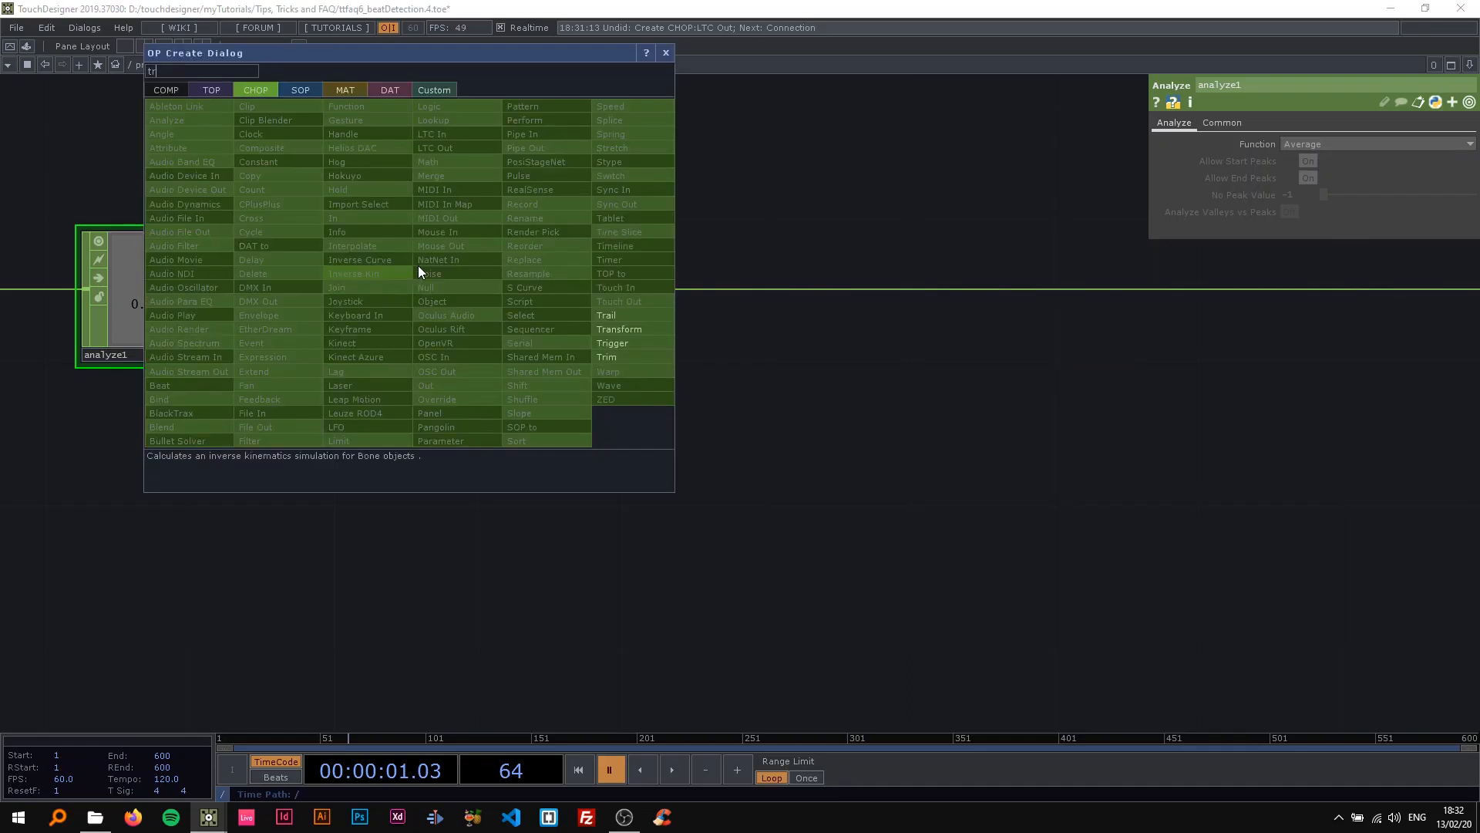
pyautogui.click(613, 347)
pyautogui.click(497, 304)
pyautogui.moveTo(491, 195); pyautogui.dragTo(653, 189)
pyautogui.scroll(3, 598, 258)
pyautogui.moveTo(511, 222); pyautogui.dragTo(670, 242)
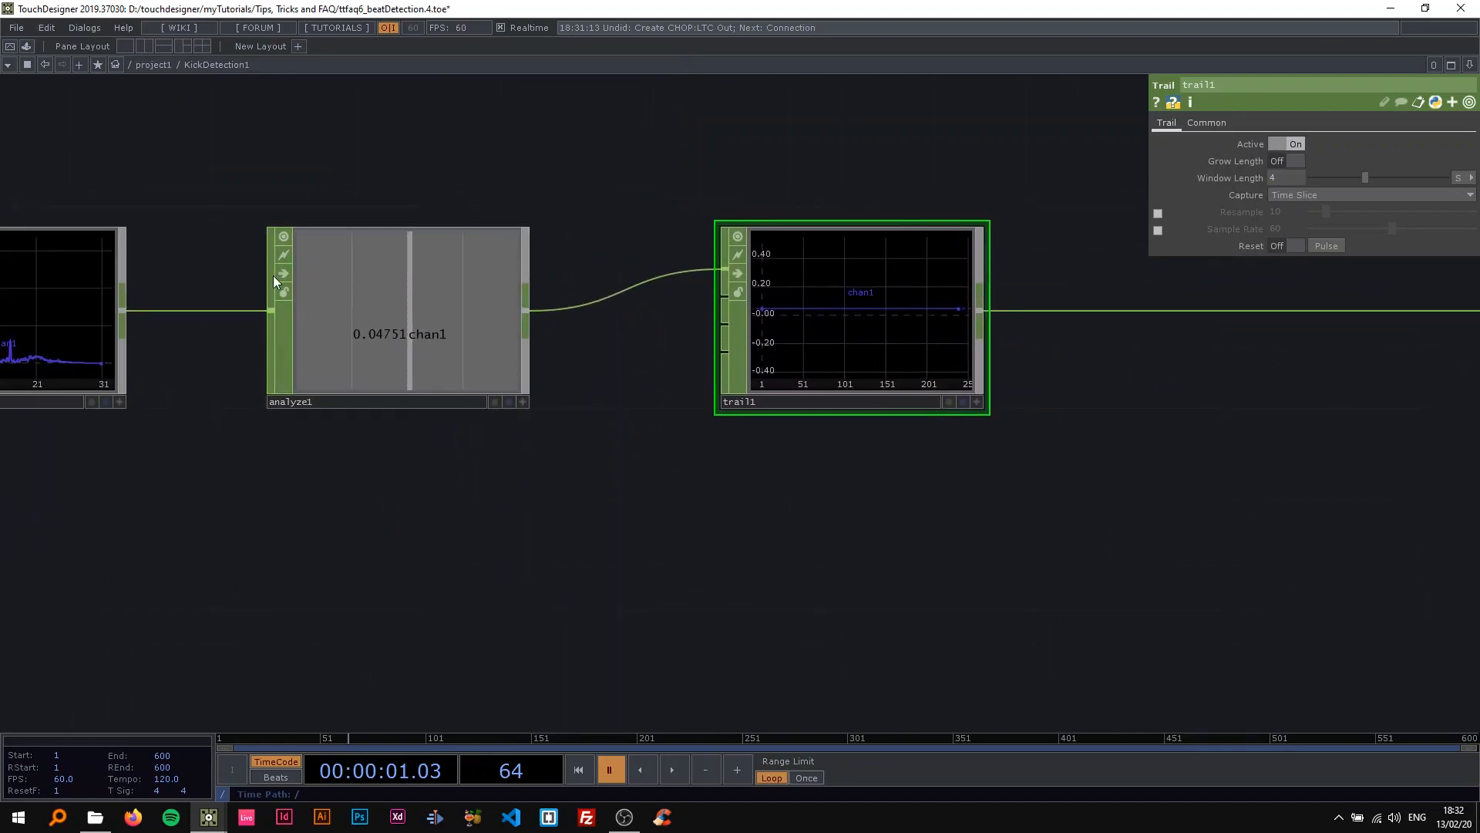
# Compare analyze1 with trail1 and start the timeline to watch the trail record the value over time.
pyautogui.click(400, 319)
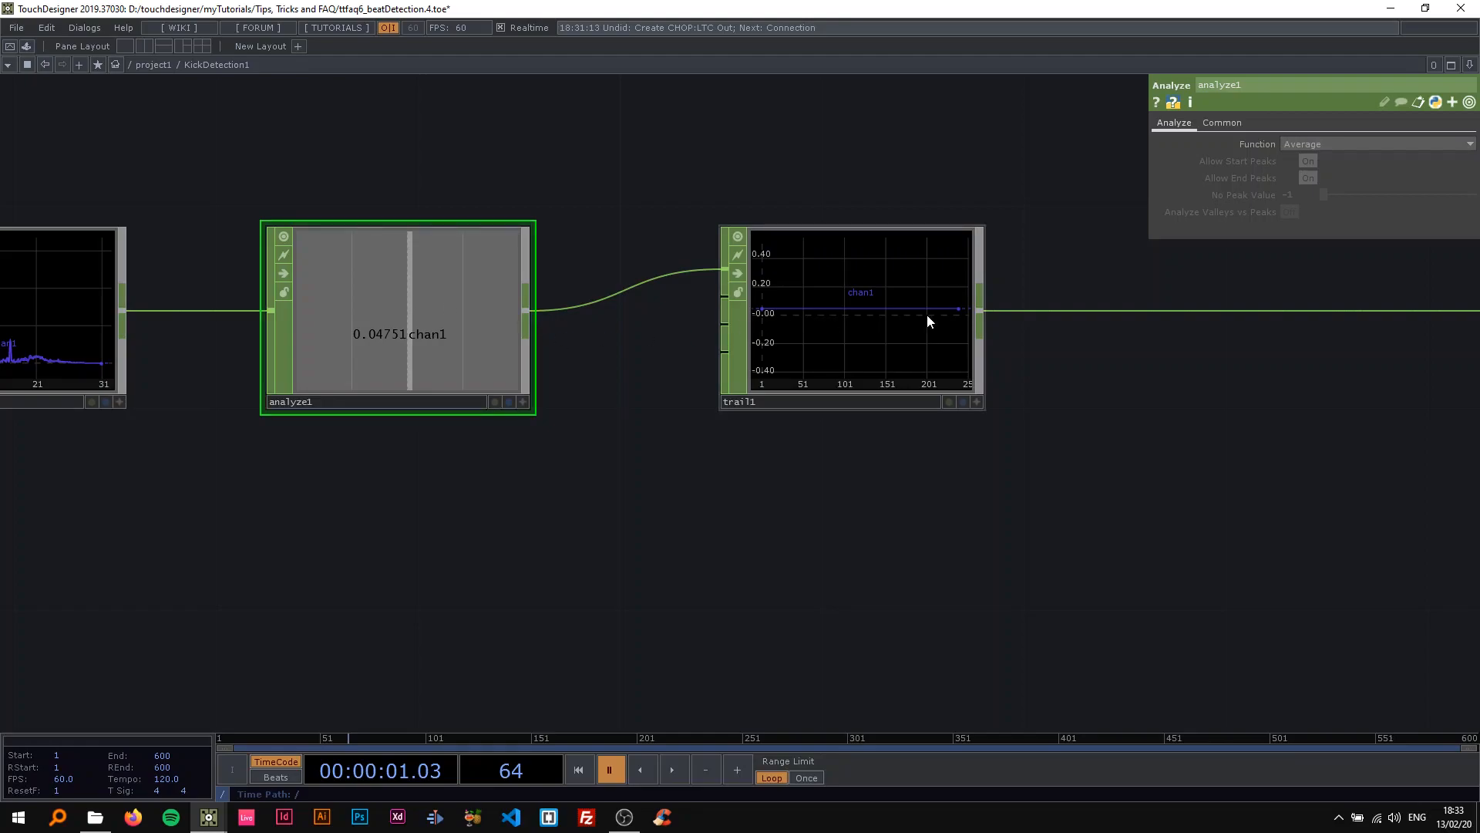
pyautogui.click(848, 333)
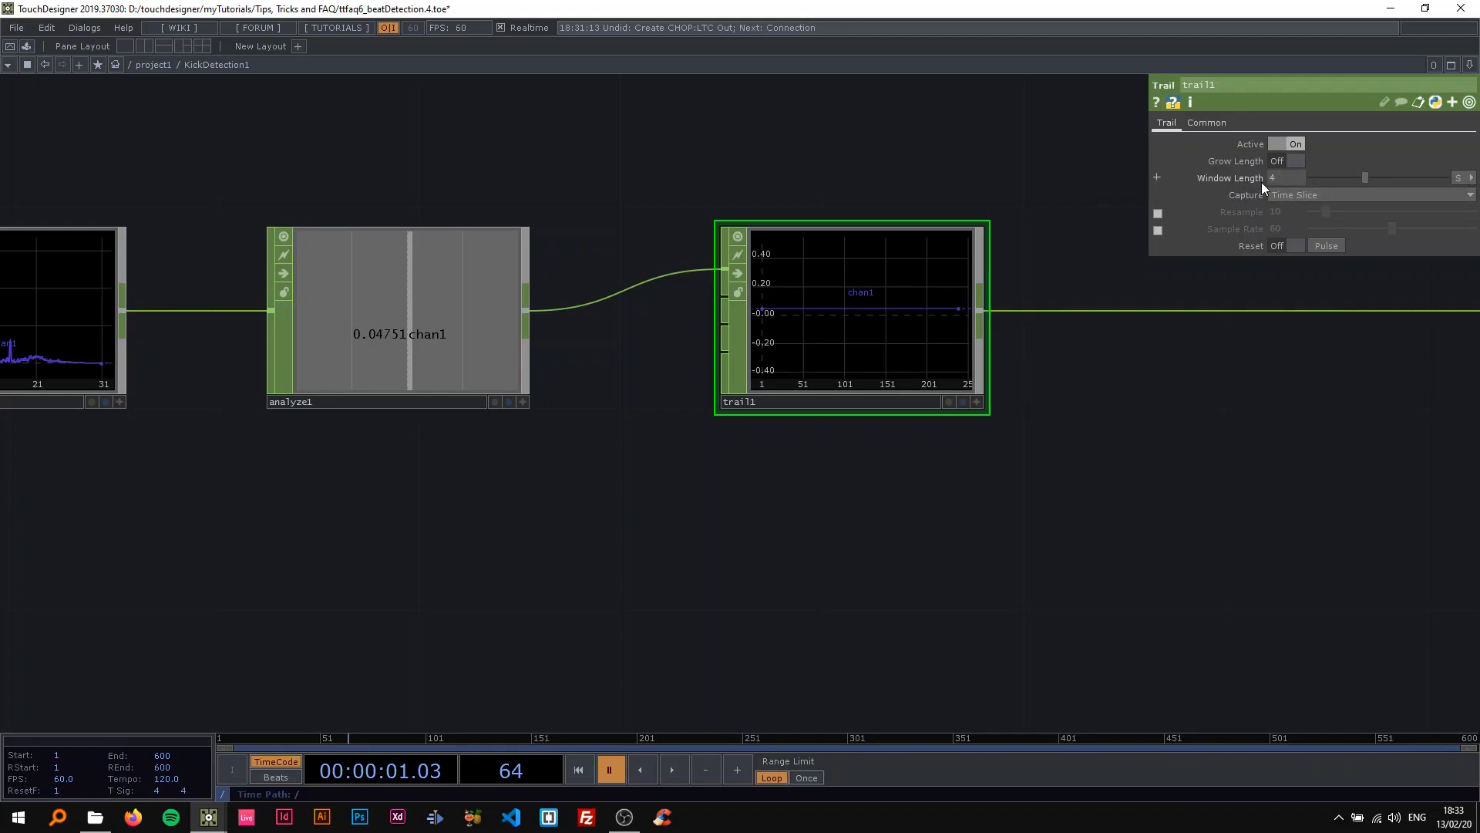
pyautogui.press('space')
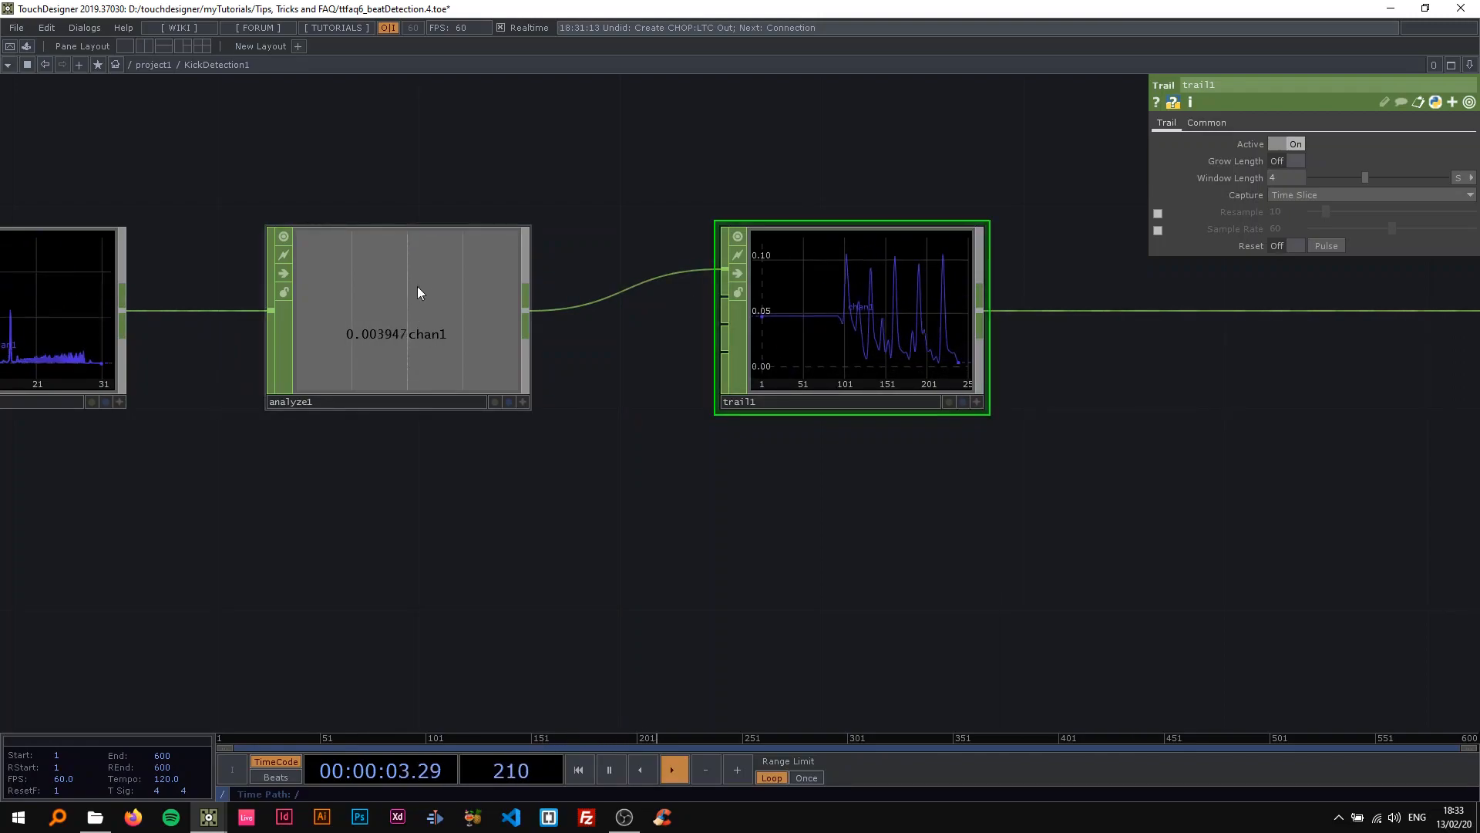
# Set trail1's Window Length to 1 and pause playback.
pyautogui.click(1289, 177)
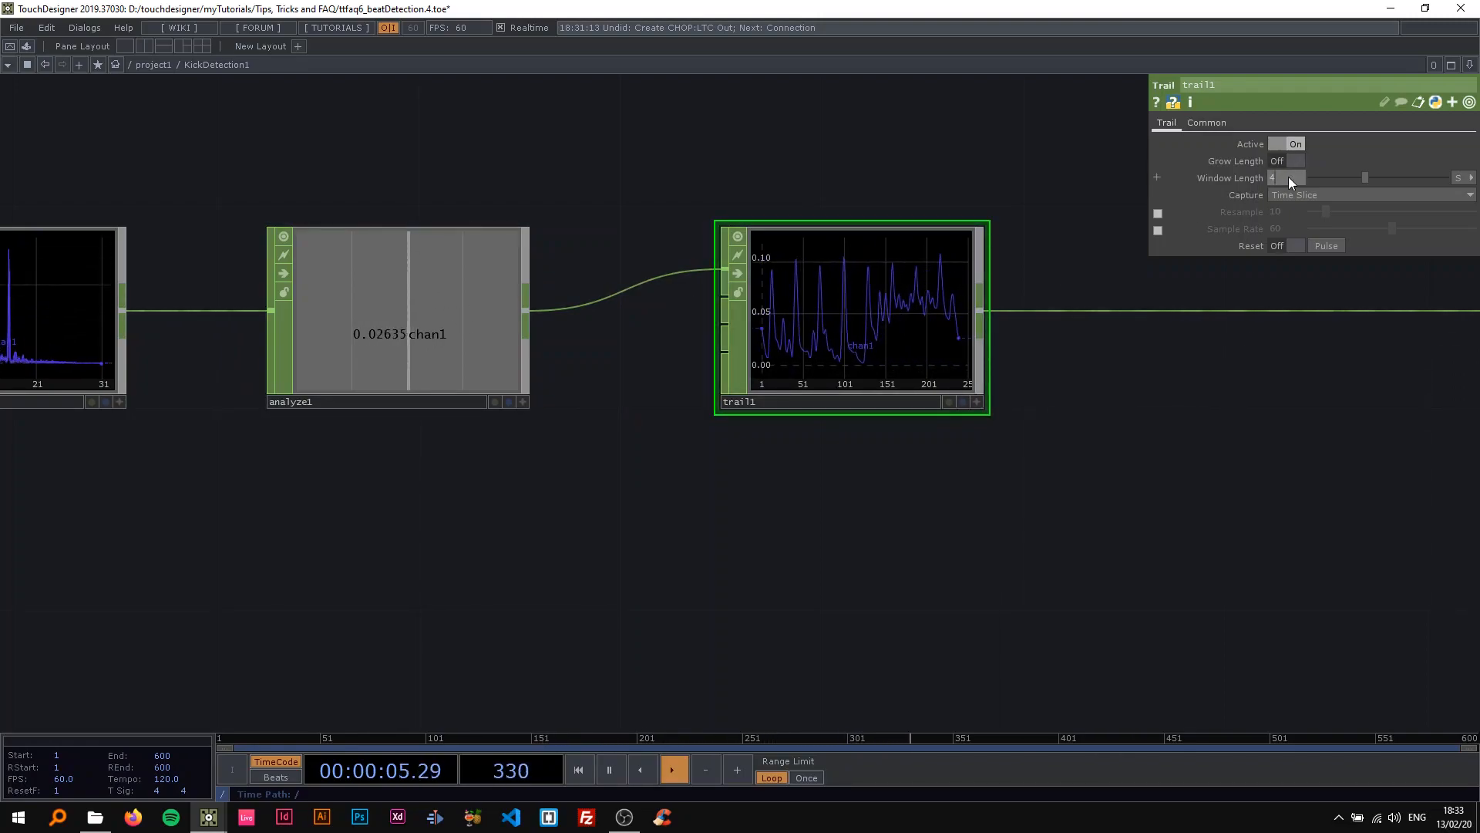
pyautogui.write('1')
pyautogui.press('Return')
pyautogui.moveTo(961, 182); pyautogui.dragTo(794, 182)
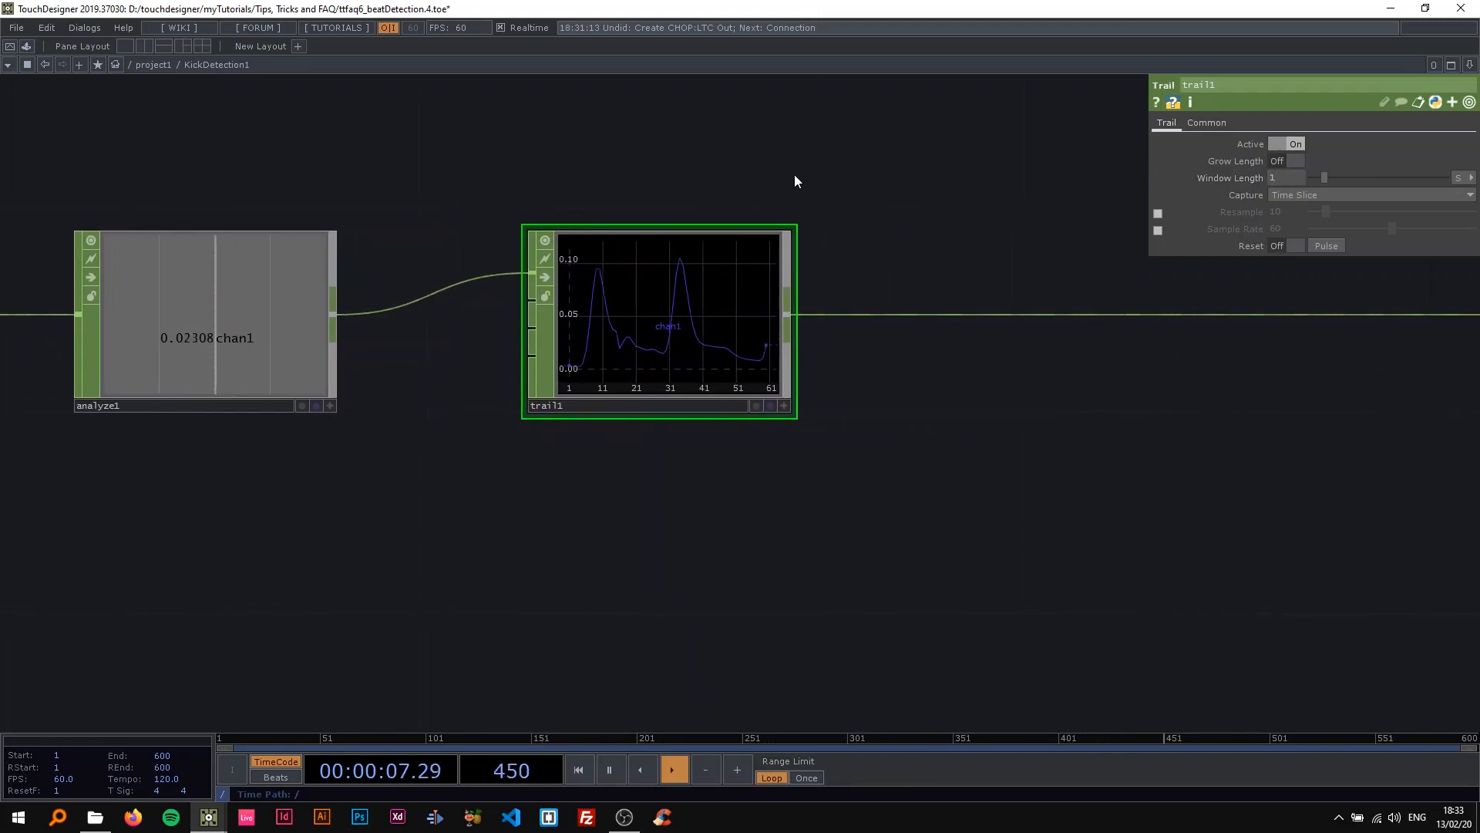
pyautogui.press('space')
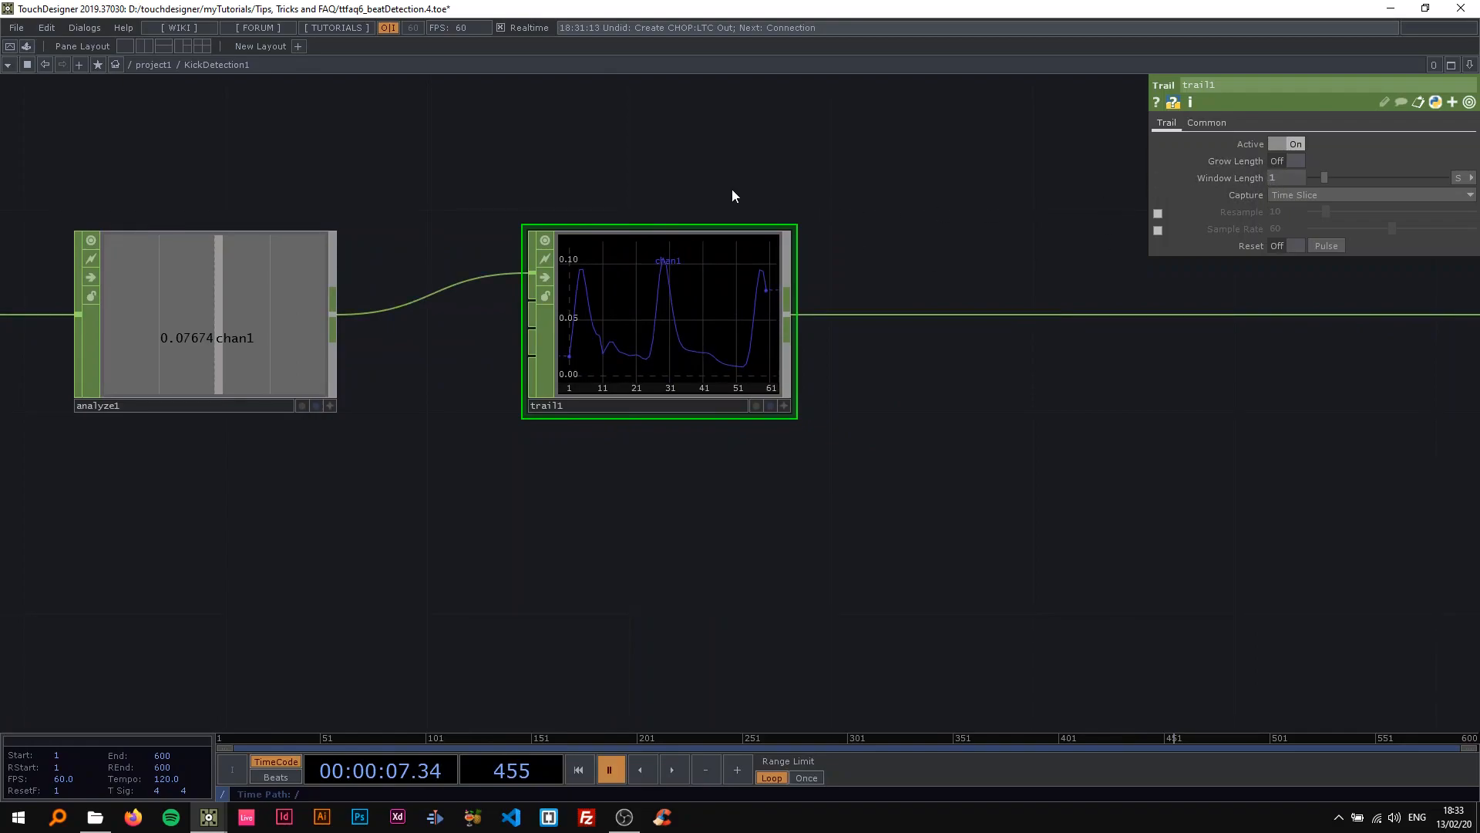
# Resume playback to watch trail1's graph up close, and pause it on a stretch showing peaks.
pyautogui.scroll(-3, 748, 194)
pyautogui.press('space')
pyautogui.scroll(3, 721, 331)
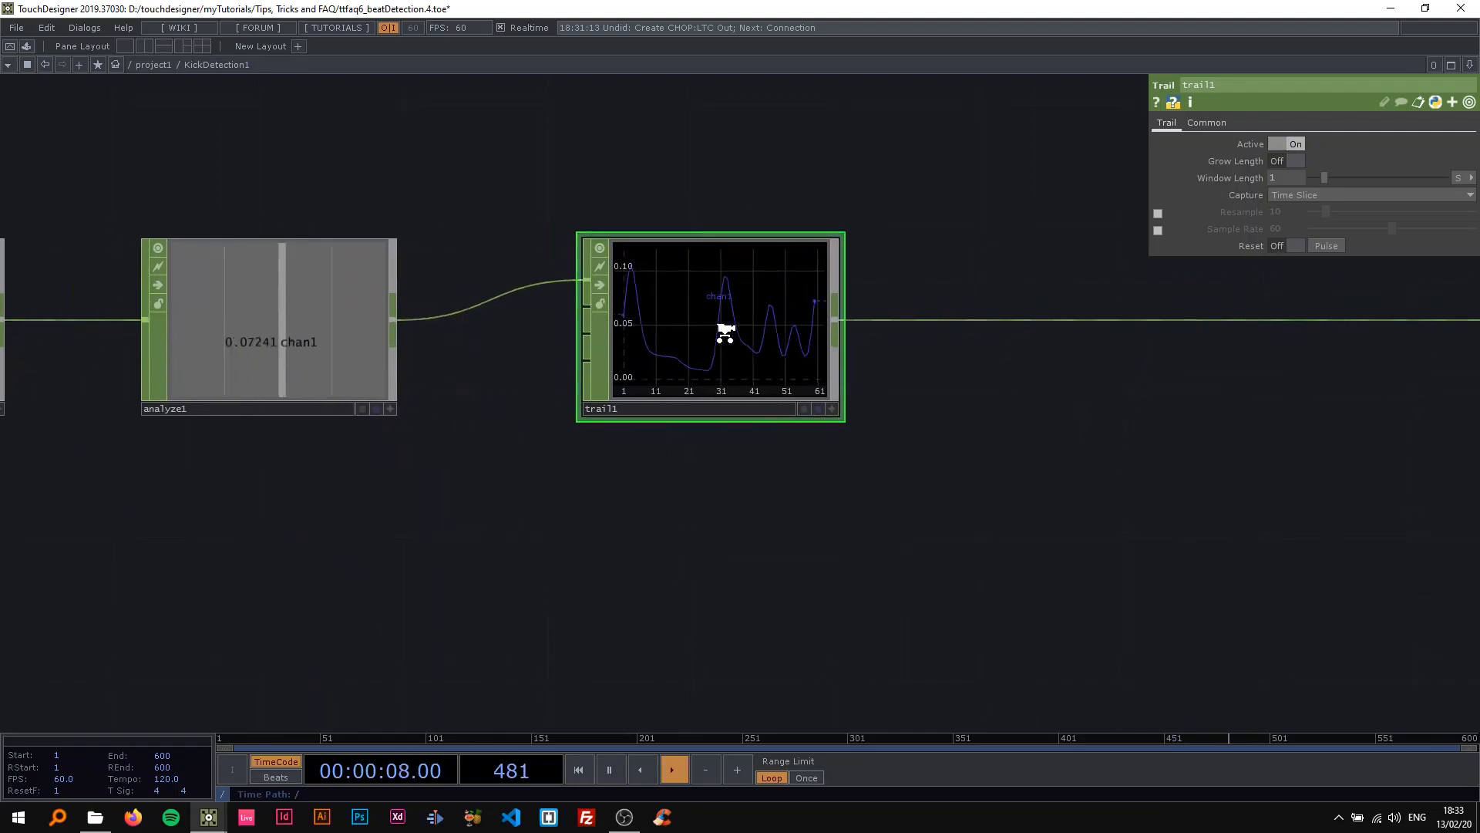
pyautogui.scroll(-1, 725, 331)
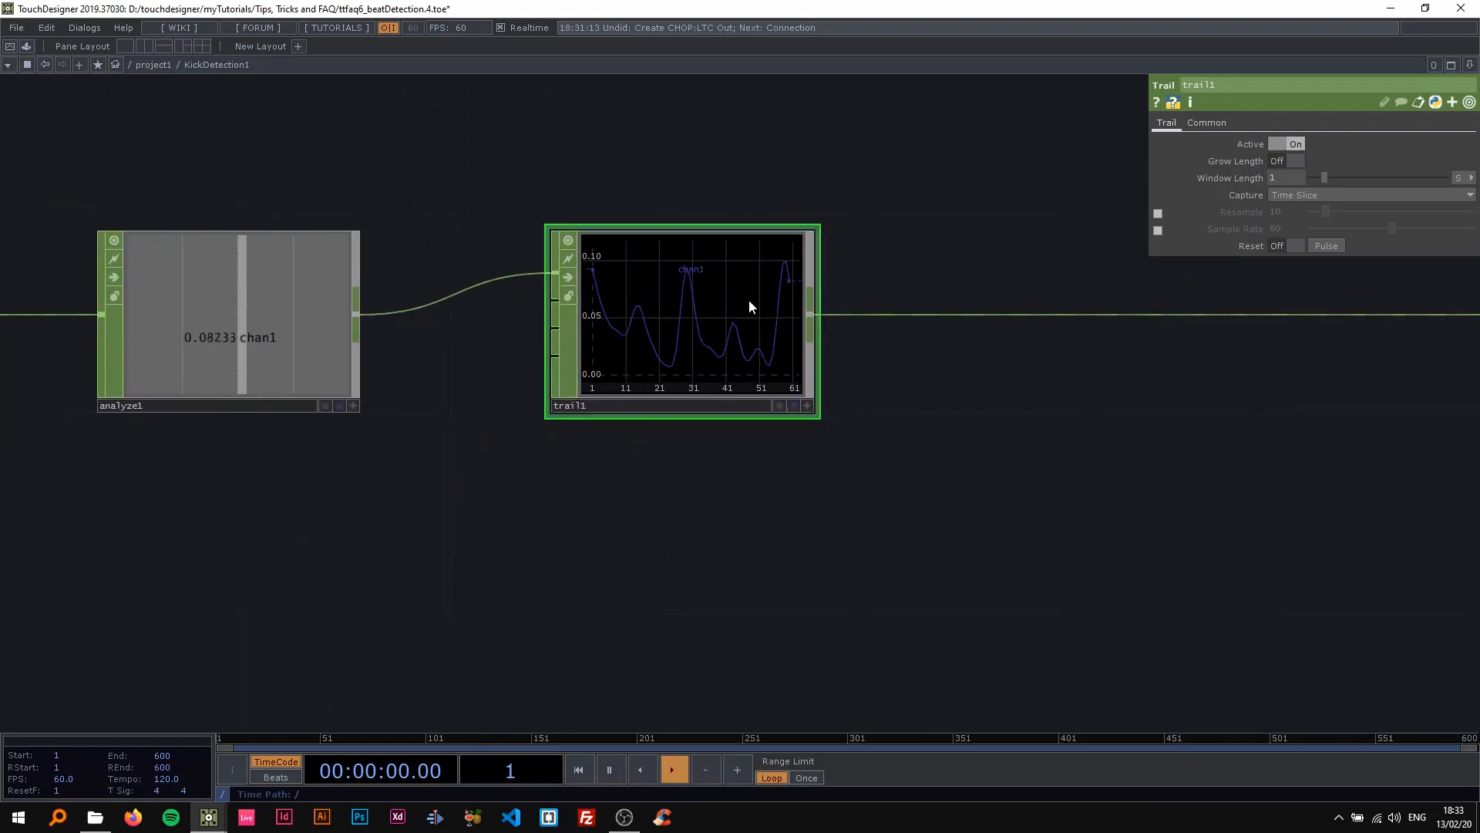
pyautogui.scroll(2, 702, 308)
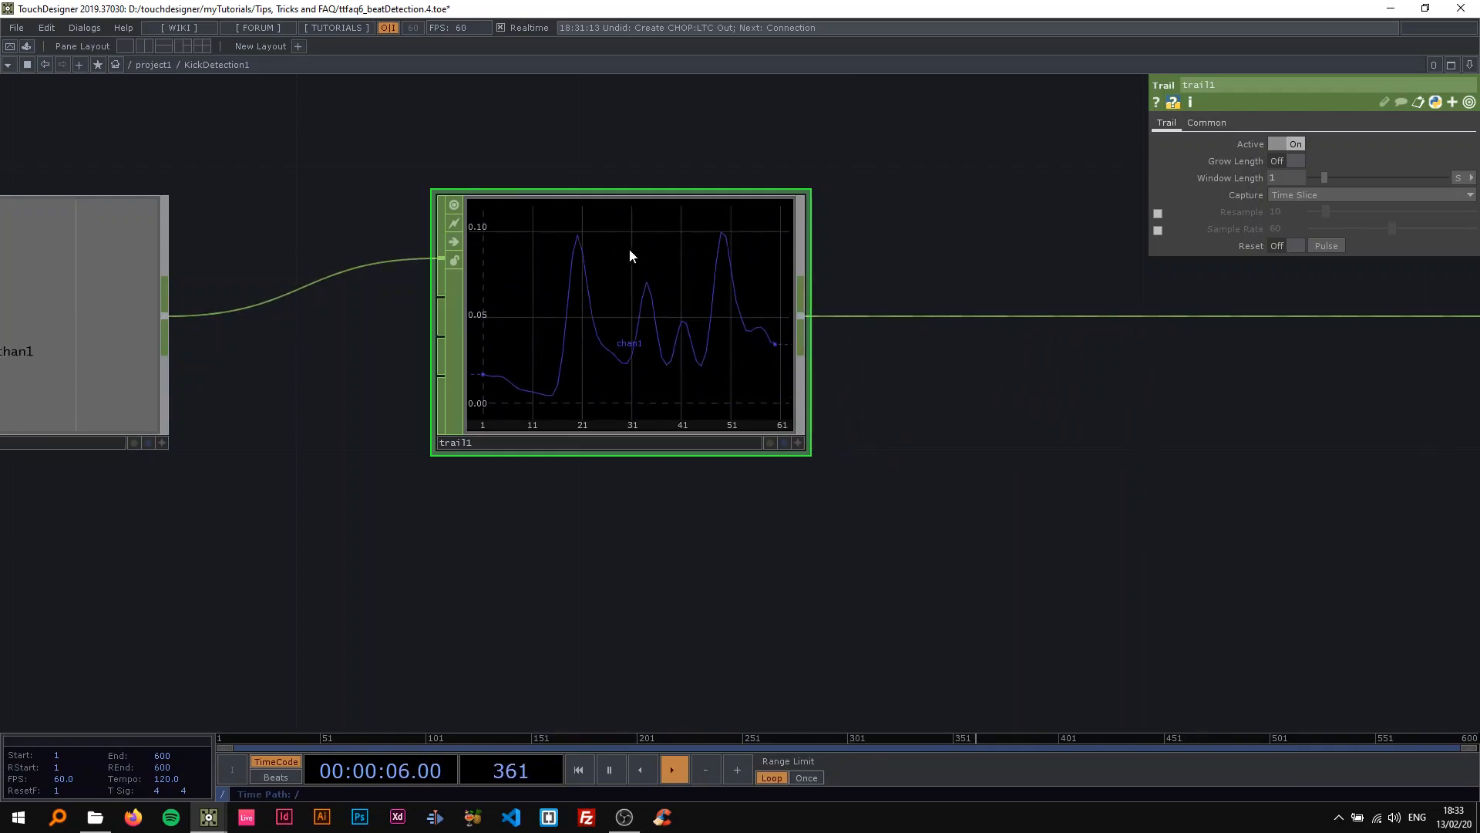
pyautogui.press('space')
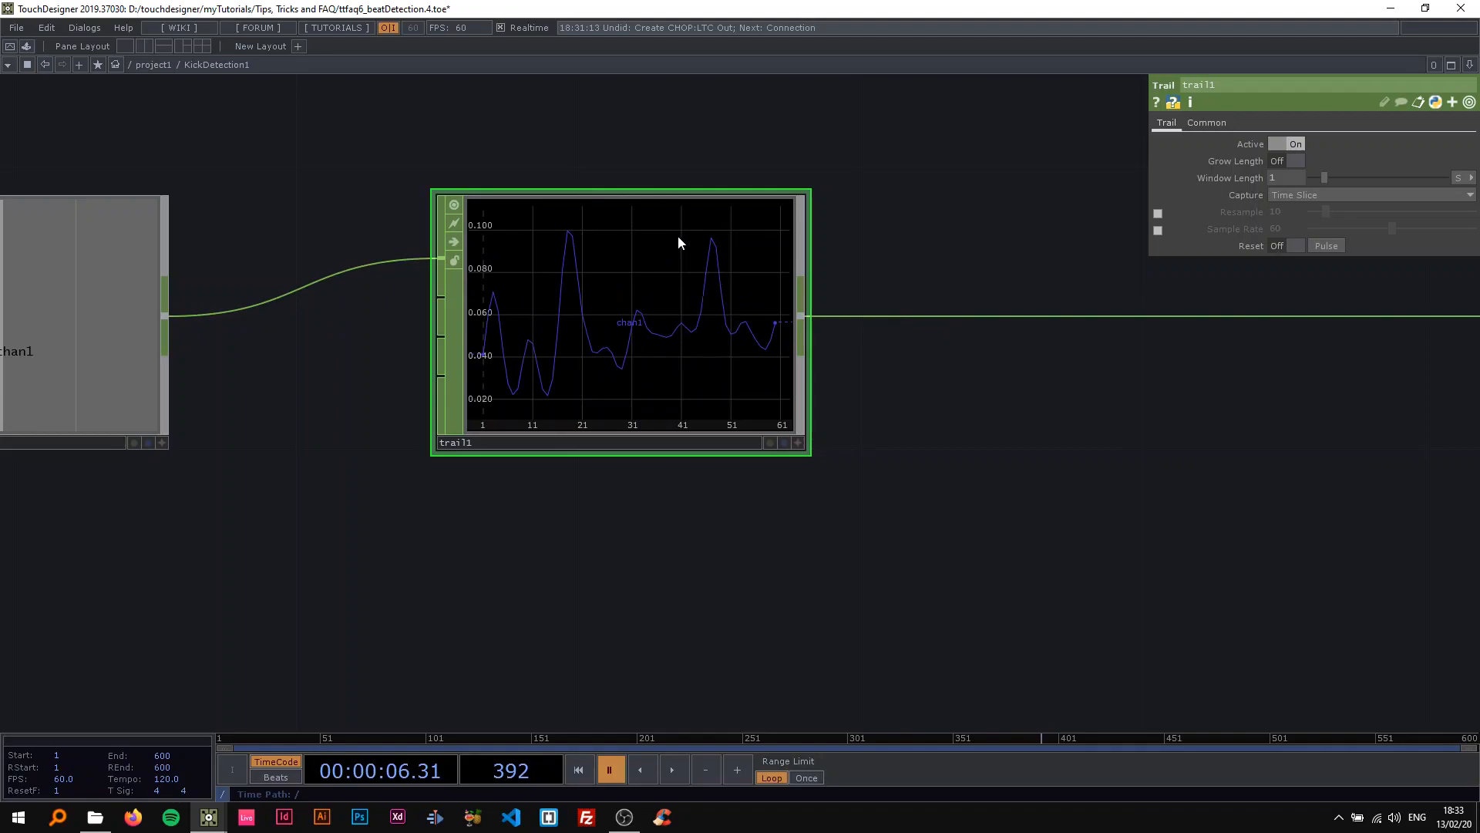
# Play and pause the timeline in short stretches to compare the kick peaks with the smaller peaks in trail1.
pyautogui.scroll(-2, 565, 287)
pyautogui.scroll(4, 578, 254)
pyautogui.scroll(-2, 736, 344)
pyautogui.moveTo(936, 298); pyautogui.dragTo(591, 262)
pyautogui.scroll(-2, 678, 279)
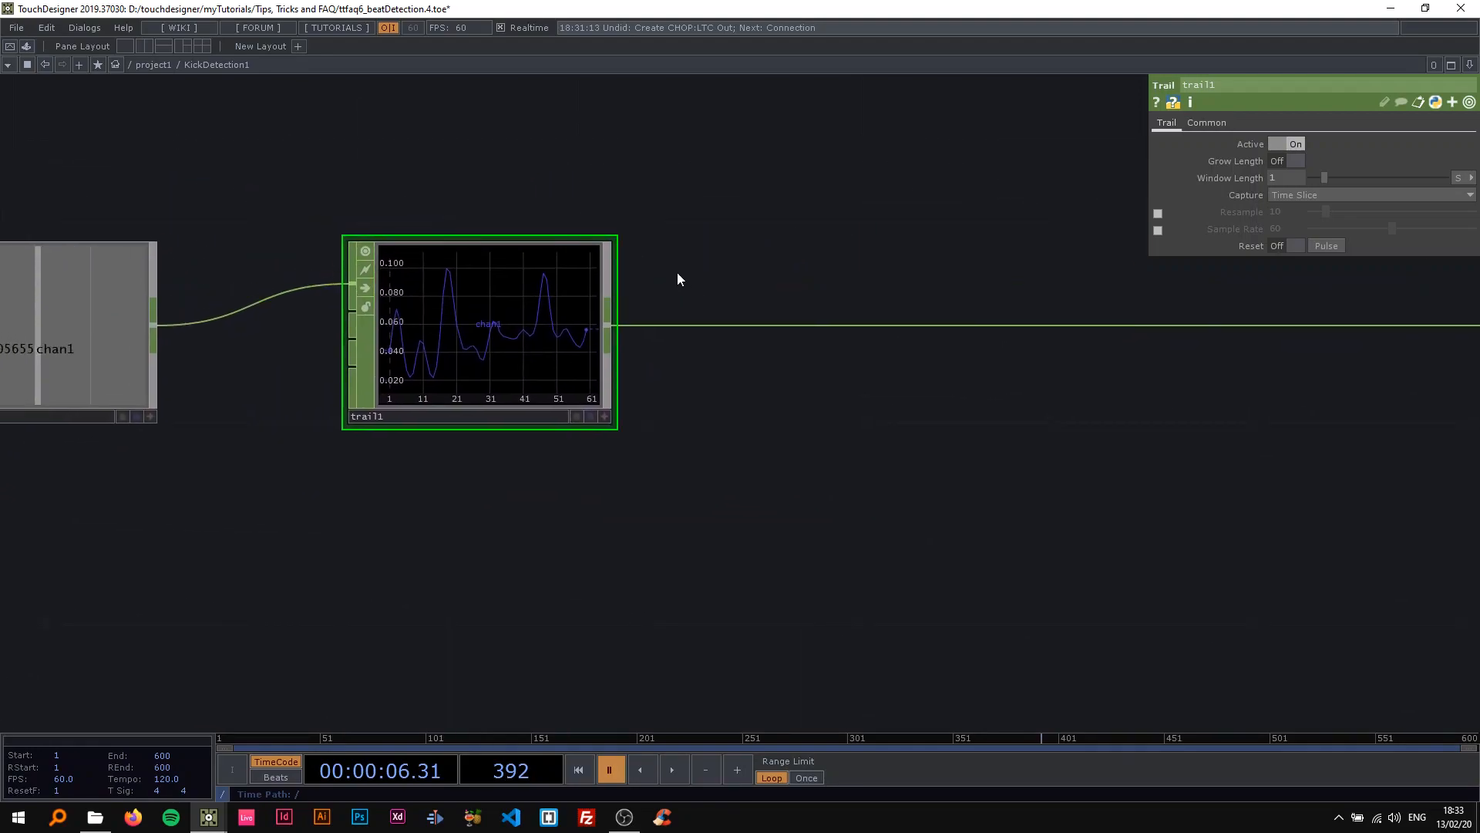
pyautogui.press('space')
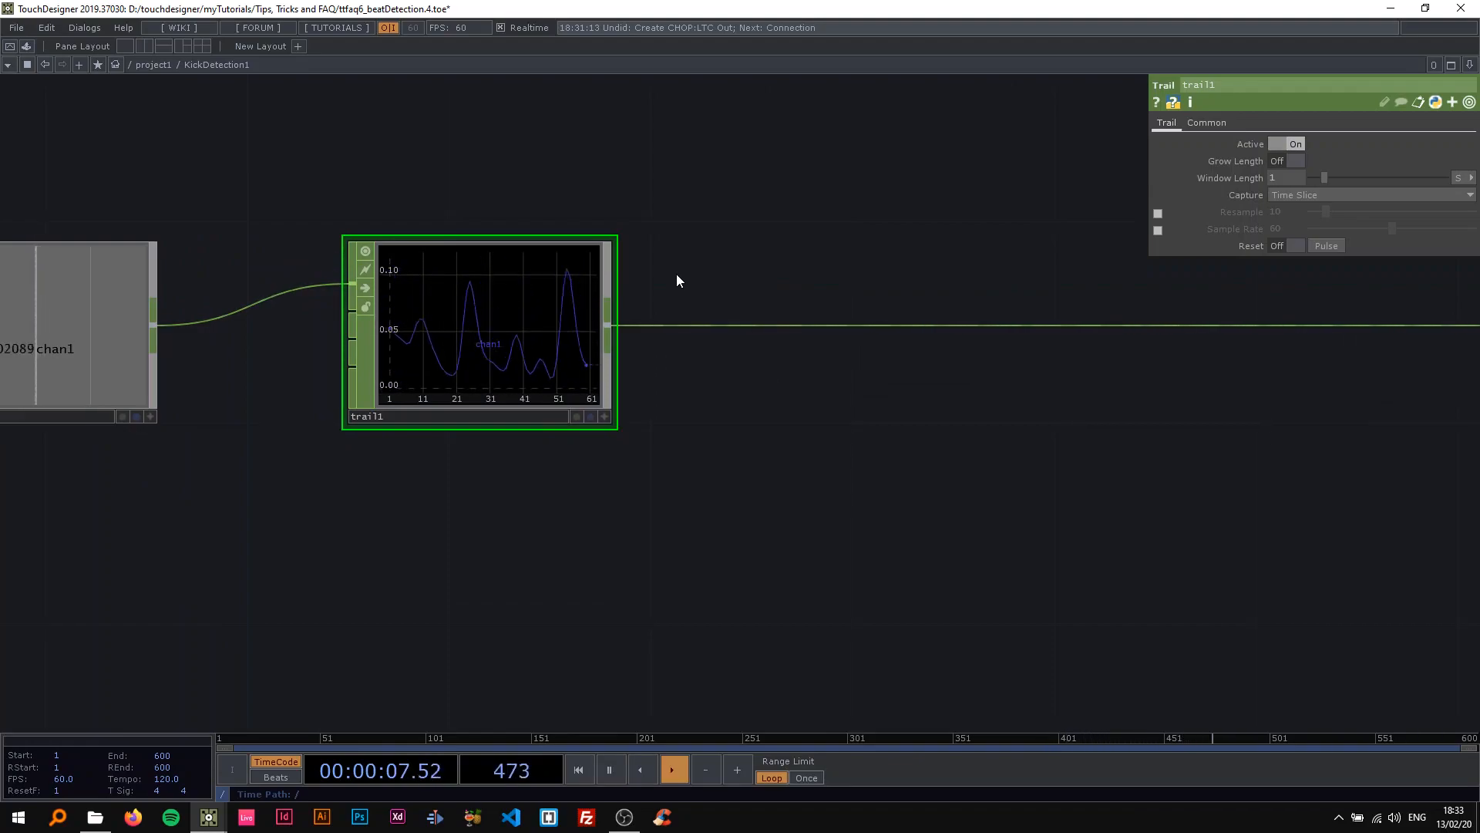
pyautogui.press('space')
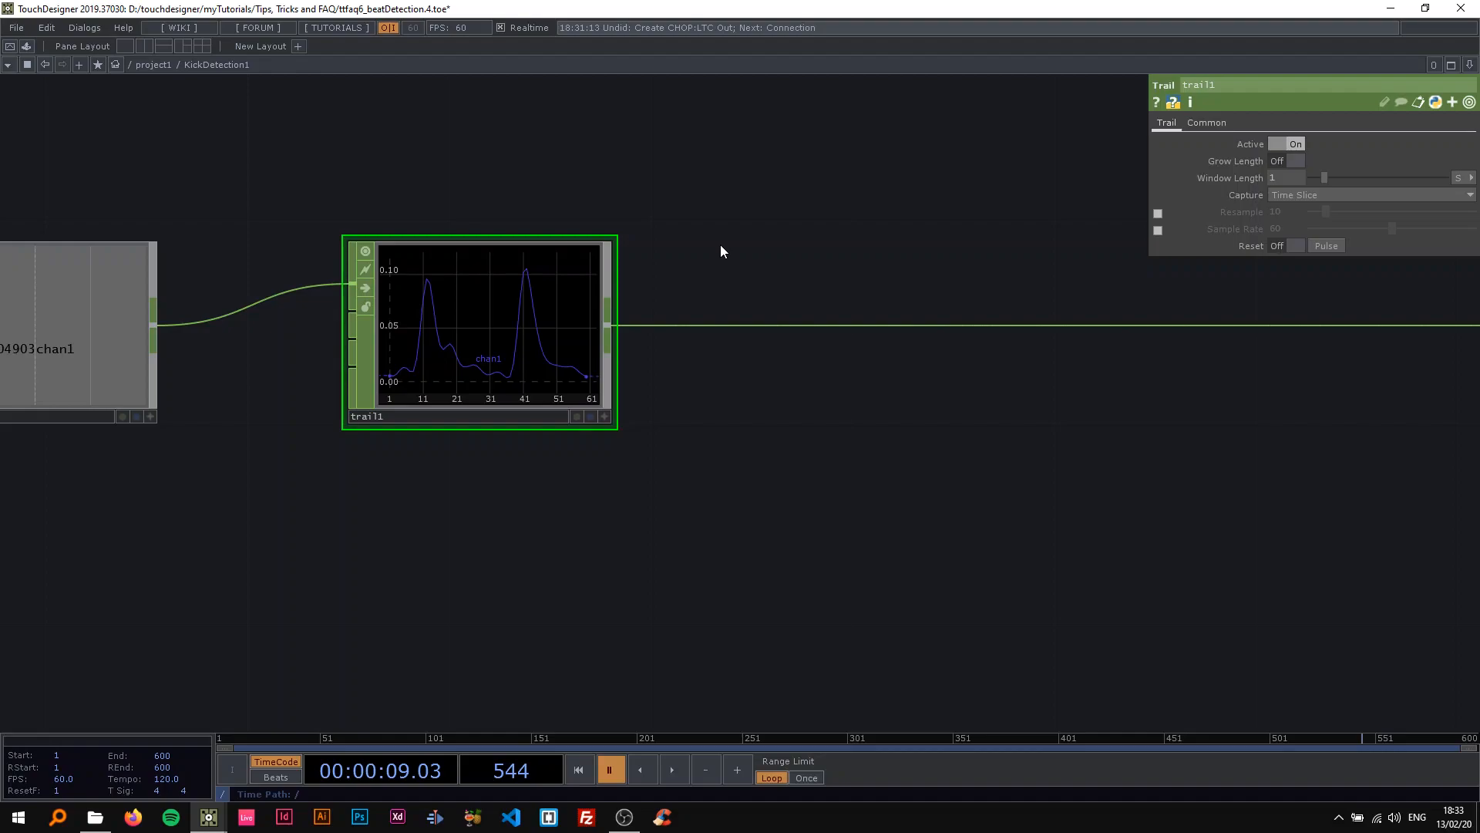
pyautogui.moveTo(671, 211); pyautogui.dragTo(461, 212)
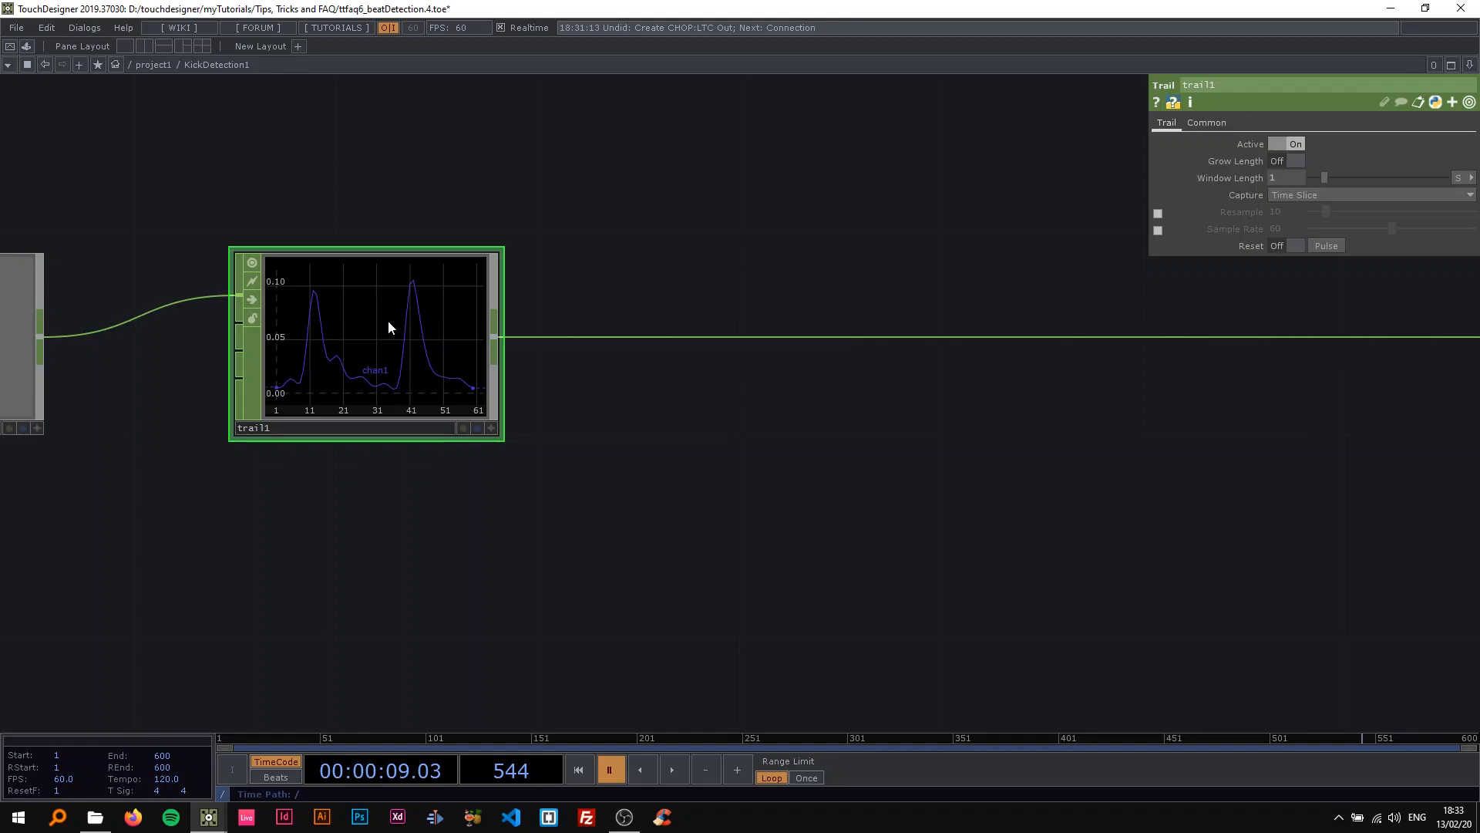
pyautogui.press('space')
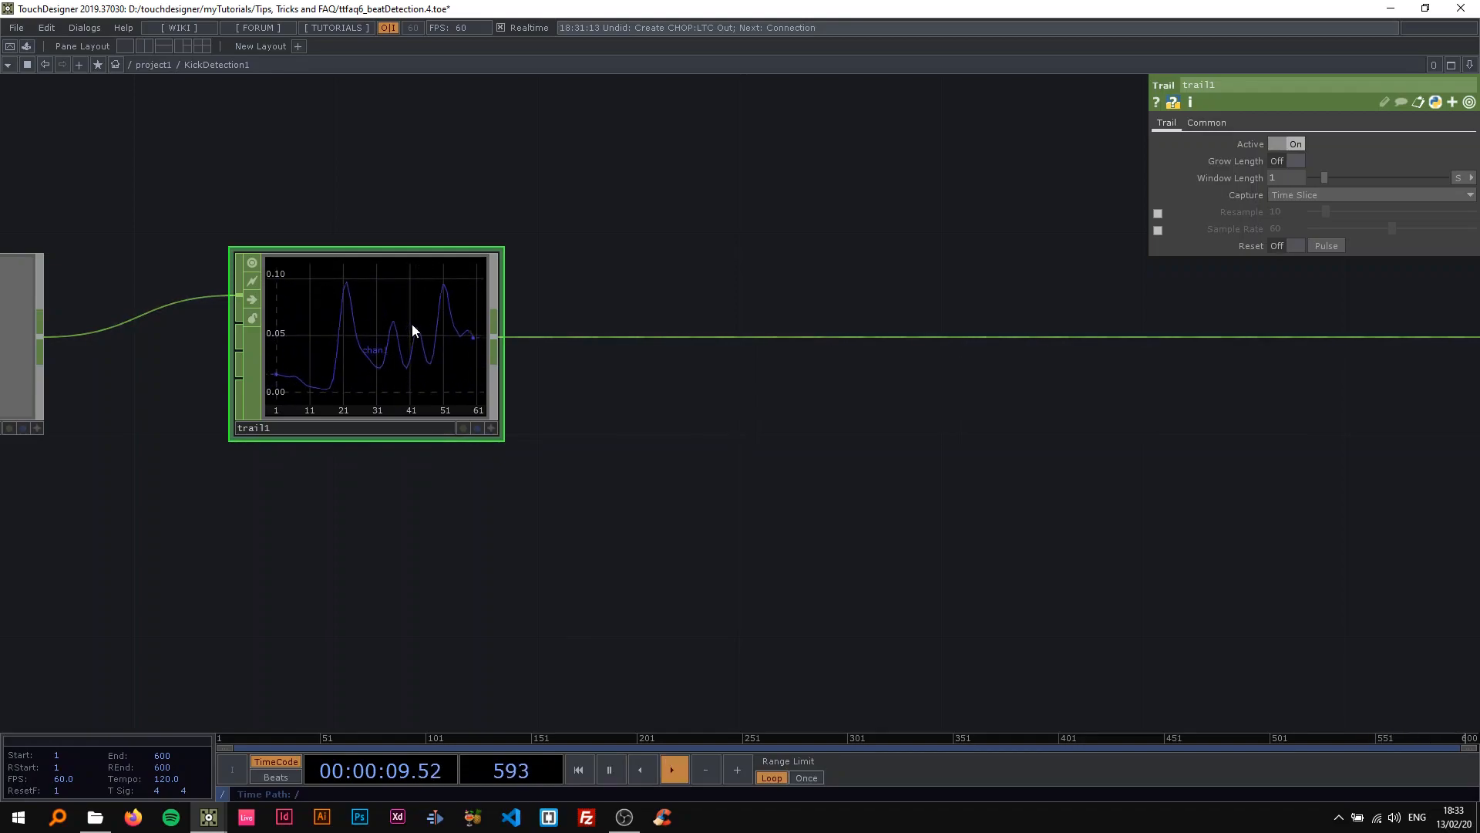
pyautogui.scroll(-3, 421, 349)
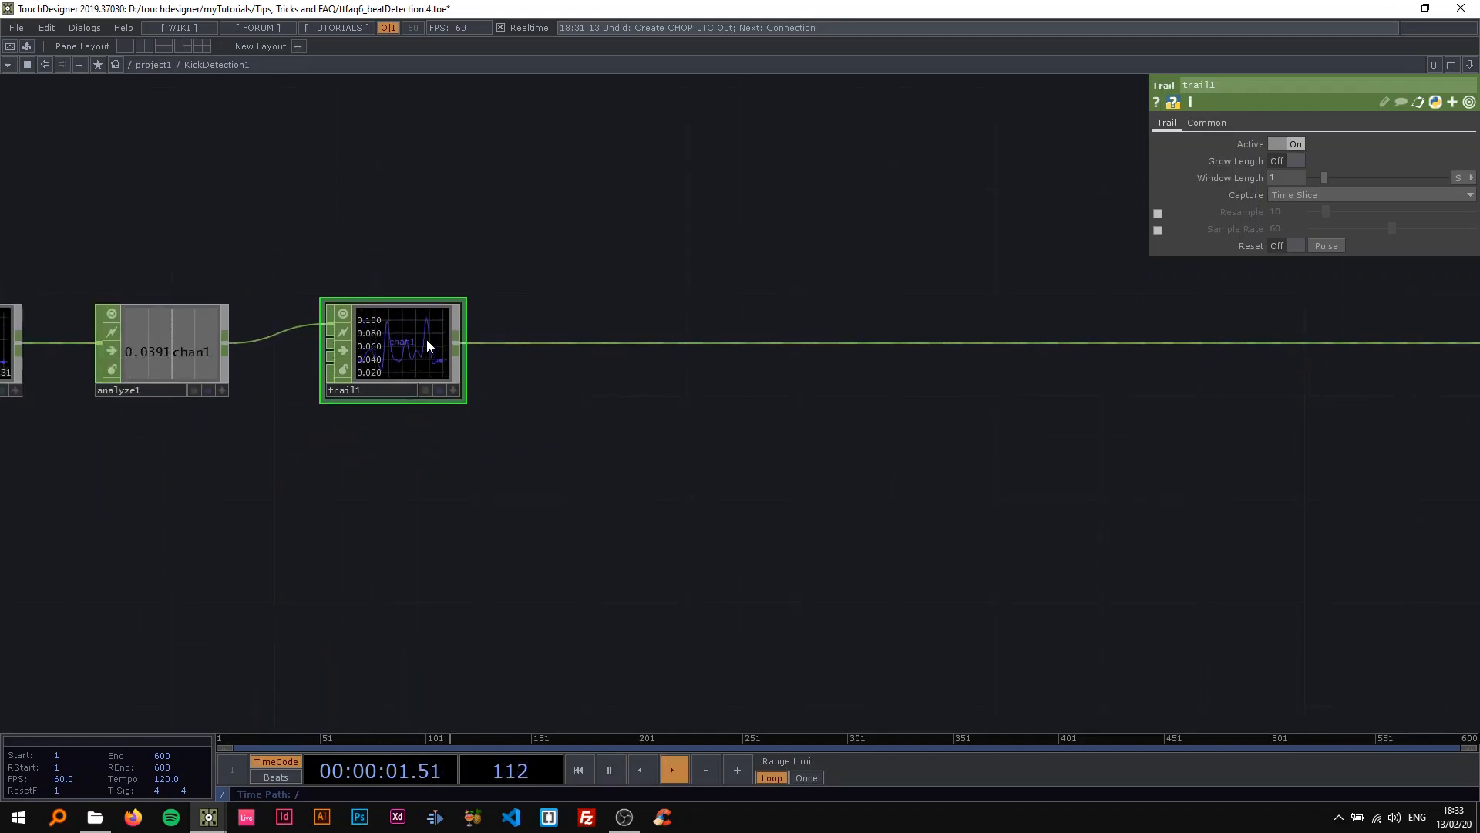
pyautogui.press('space')
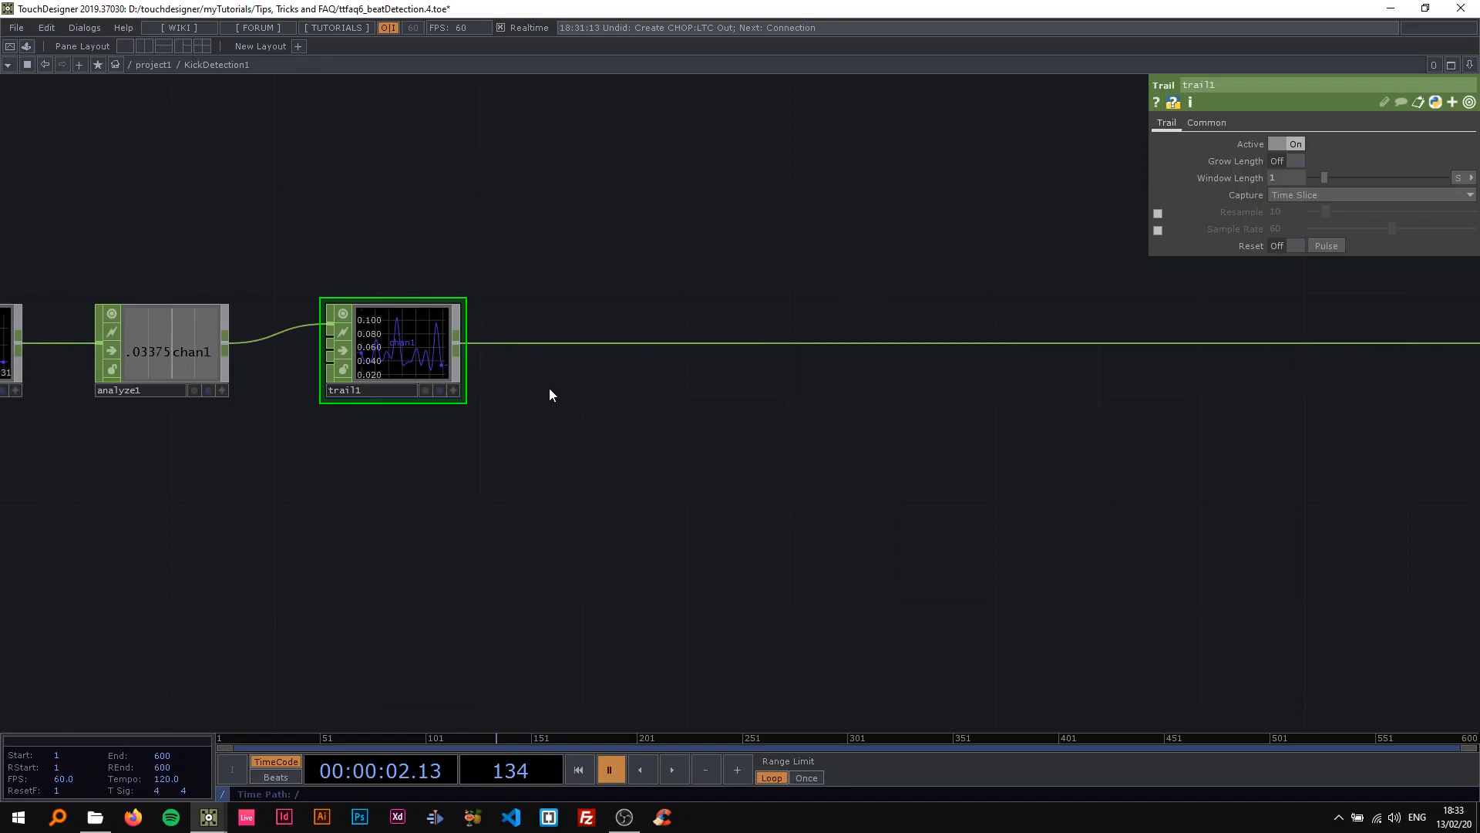
# Examine the heights of the peaks in trail1's paused graph up close.
pyautogui.moveTo(555, 345); pyautogui.dragTo(421, 393)
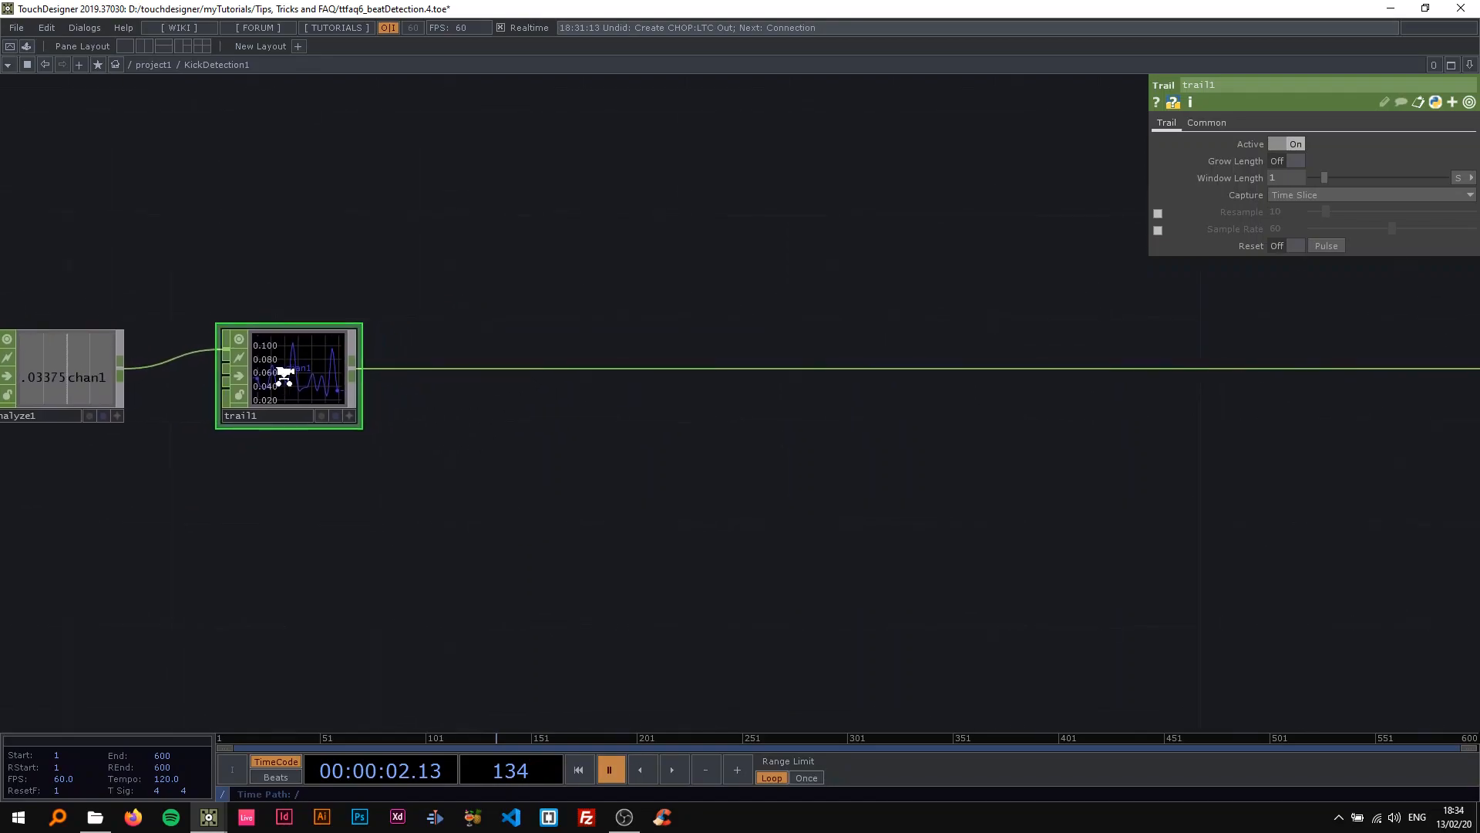
pyautogui.scroll(4, 287, 373)
pyautogui.moveTo(569, 452); pyautogui.dragTo(697, 438)
pyautogui.scroll(2, 307, 435)
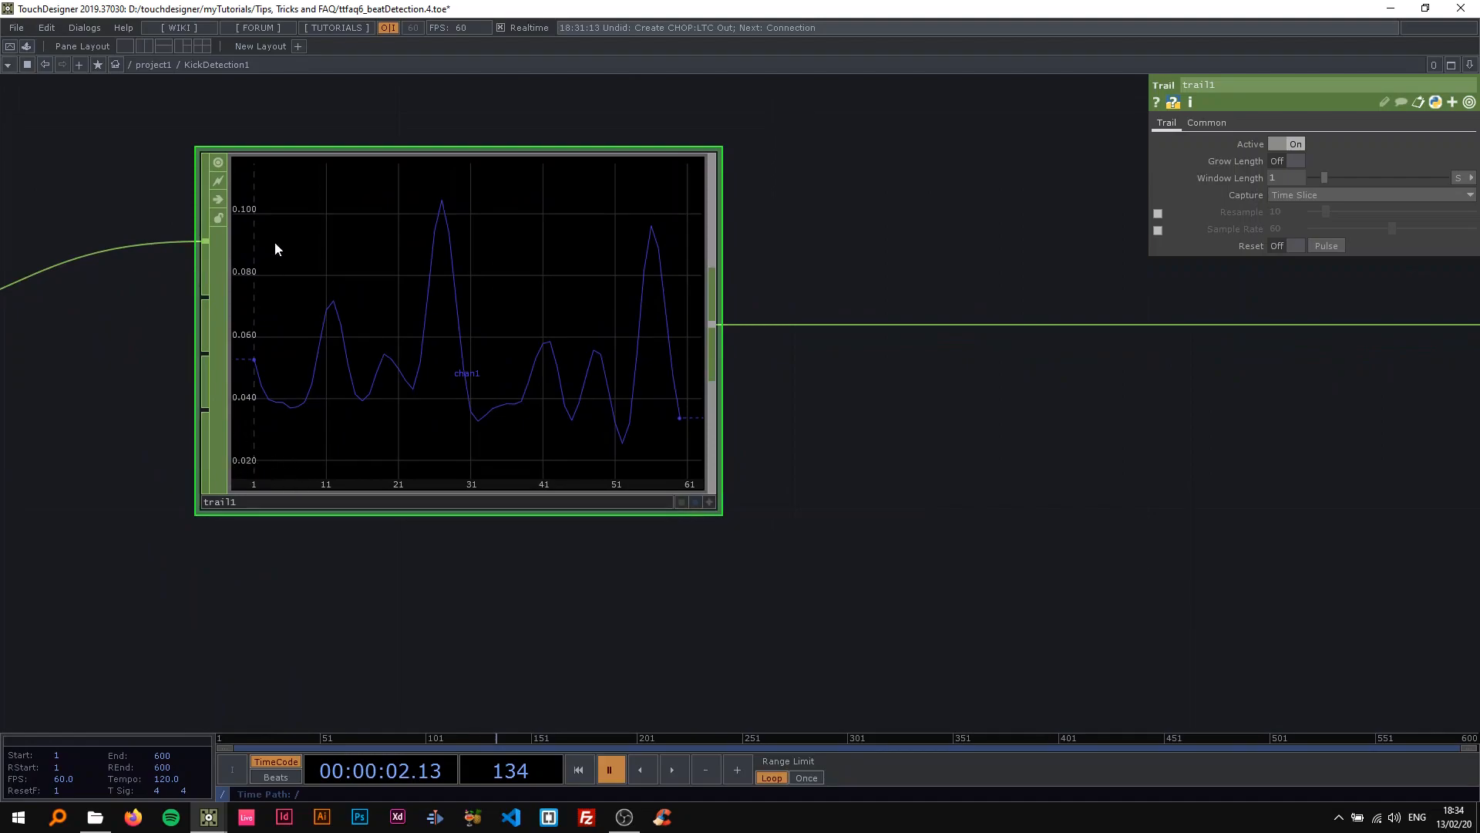
pyautogui.scroll(-5, 302, 369)
pyautogui.moveTo(559, 459); pyautogui.dragTo(335, 414)
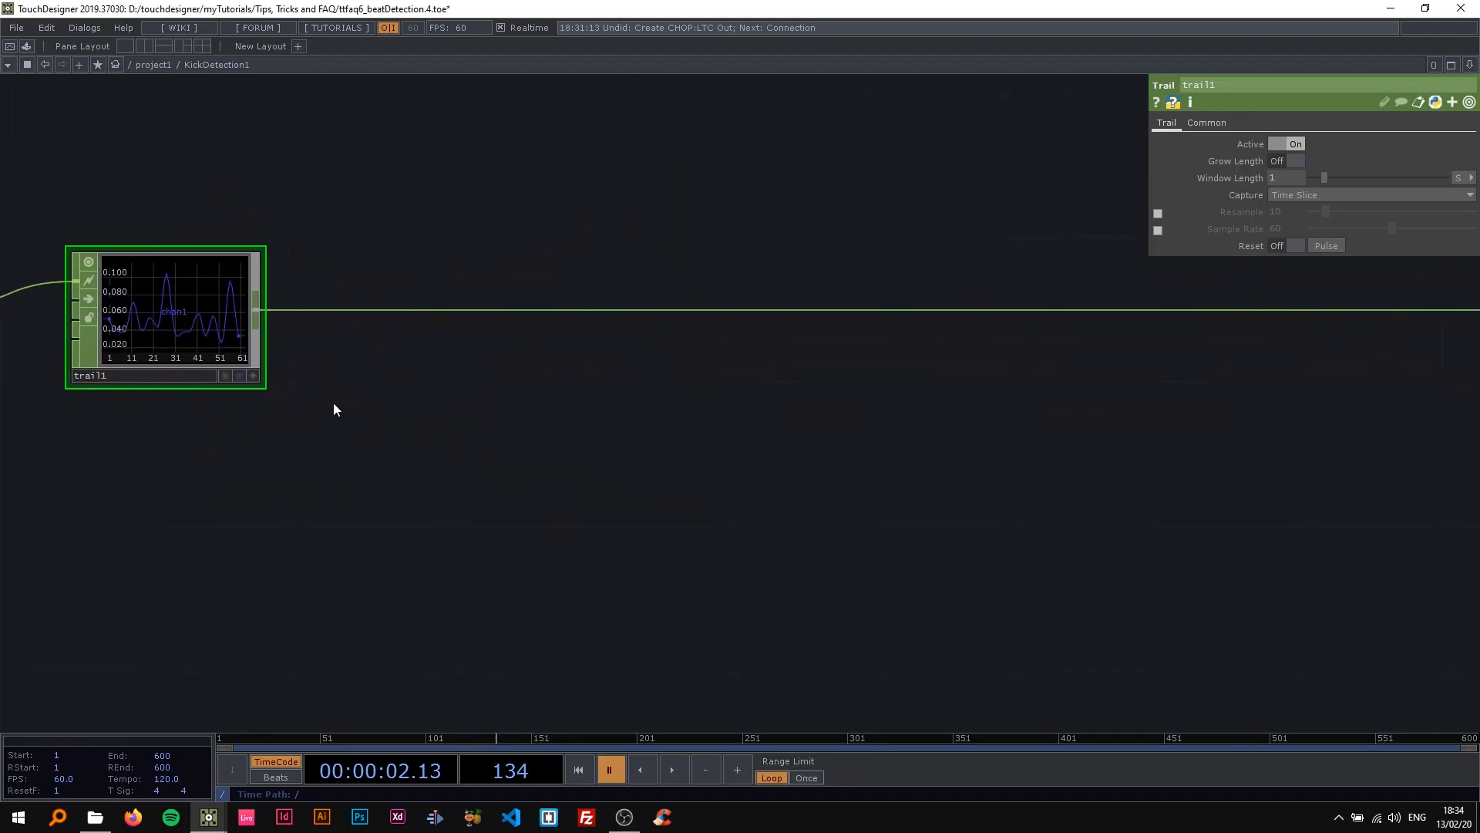
# Insert a Math CHOP on the wire after trail1.
pyautogui.moveTo(308, 344); pyautogui.dragTo(386, 330)
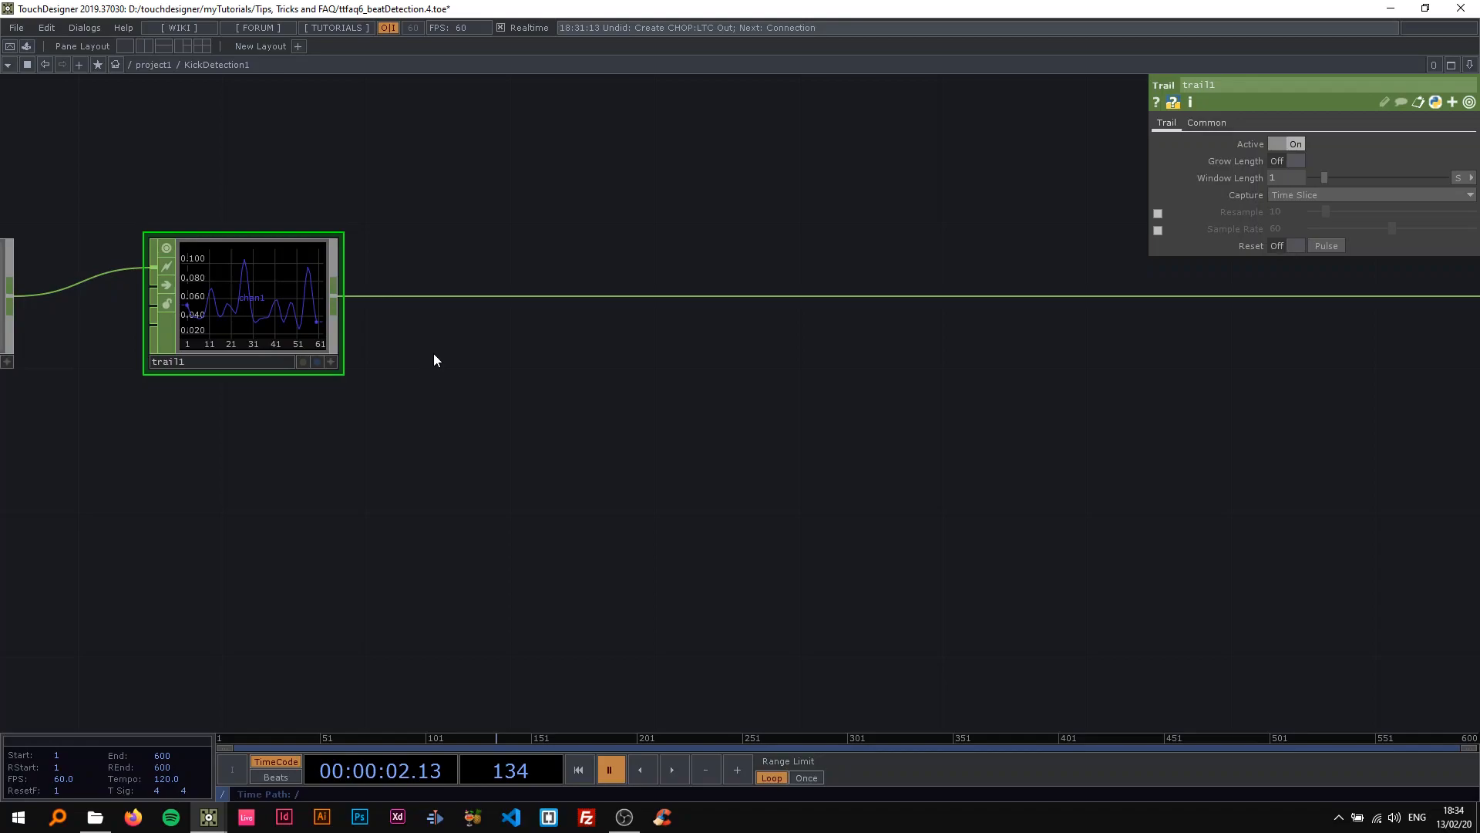
pyautogui.scroll(-3, 507, 381)
pyautogui.moveTo(507, 381); pyautogui.dragTo(488, 381)
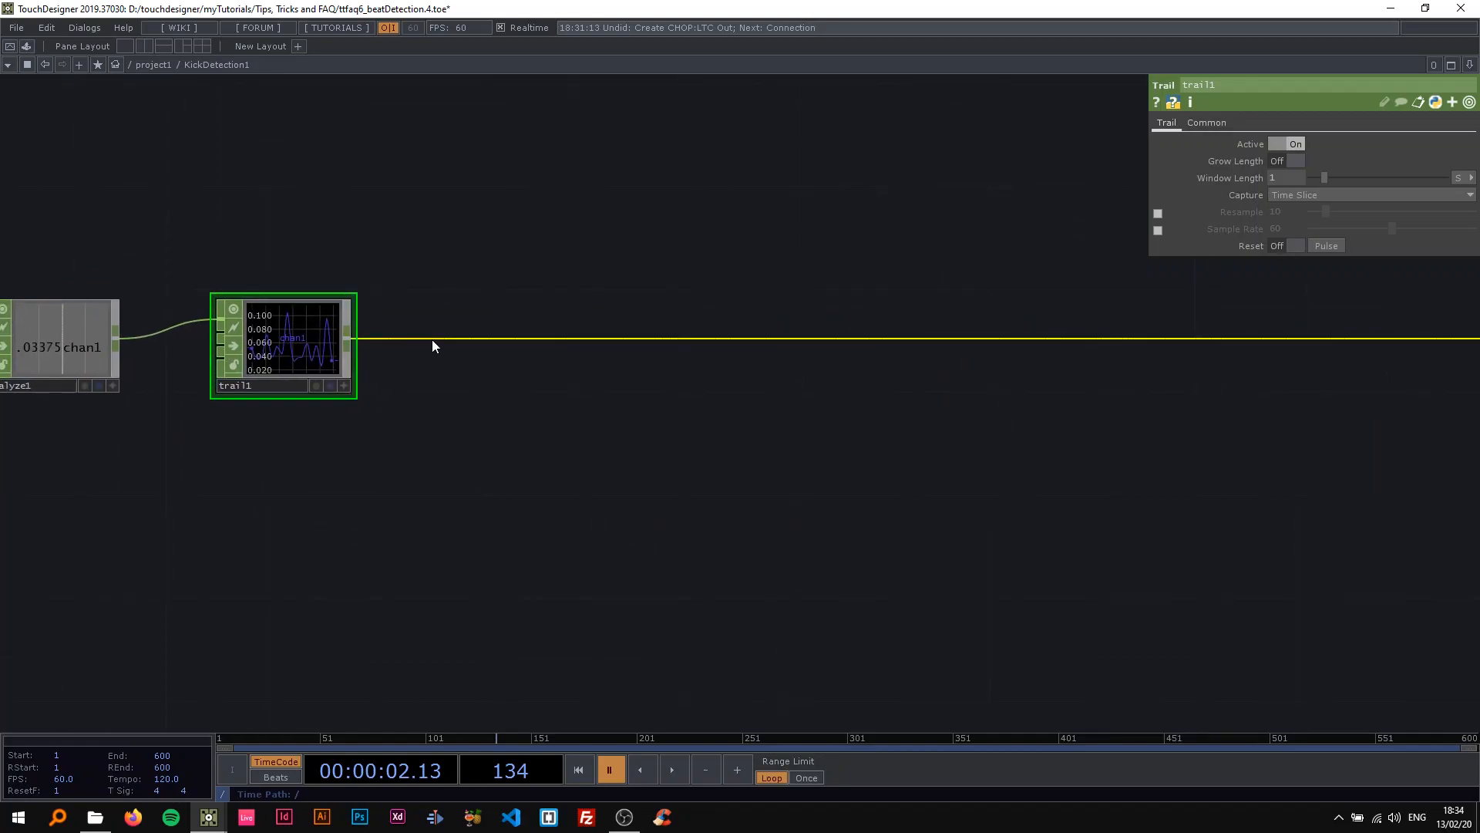
pyautogui.moveTo(424, 334); pyautogui.dragTo(332, 303)
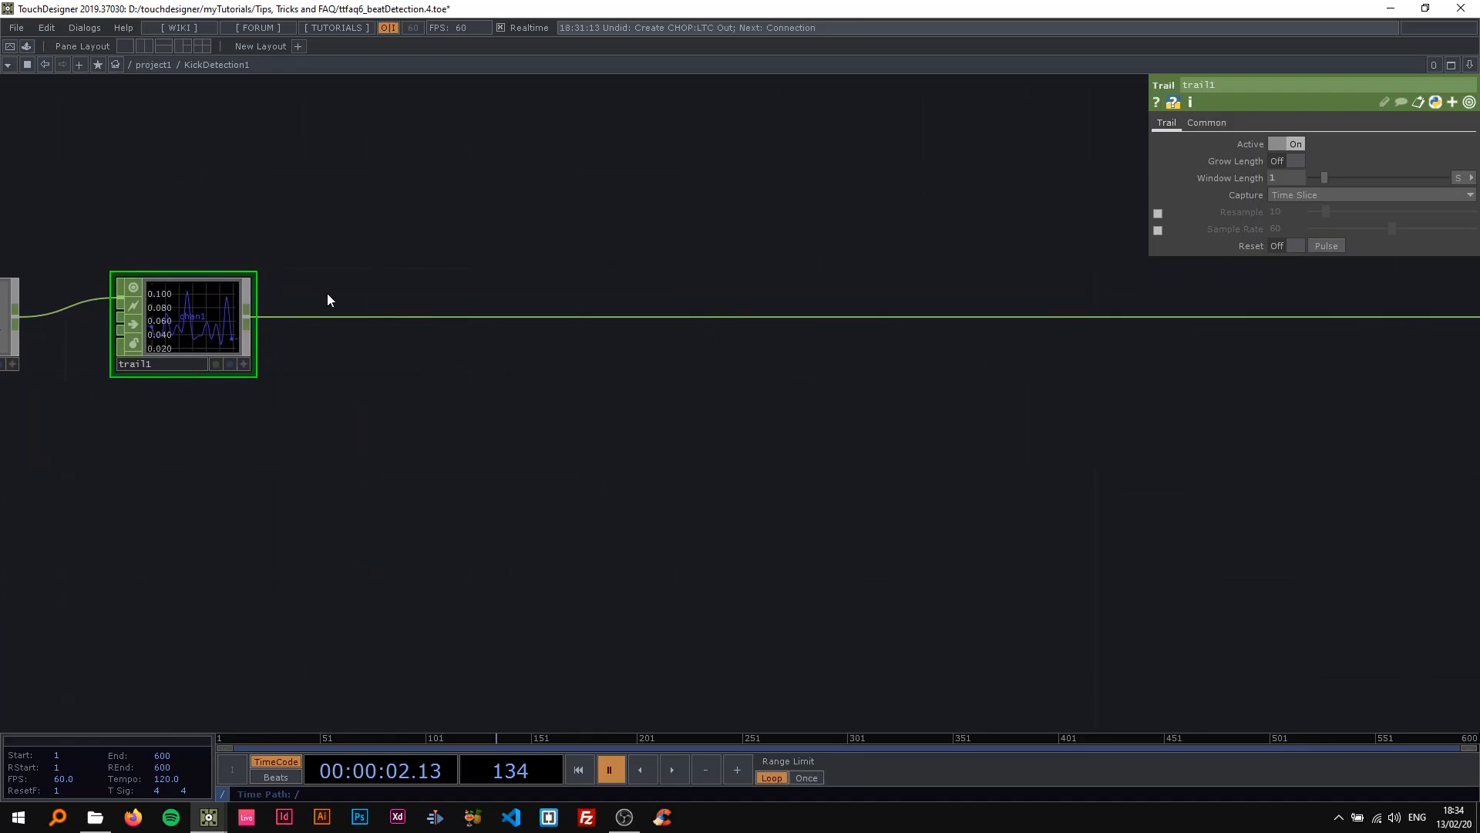
pyautogui.rightClick(327, 317)
pyautogui.click(341, 297)
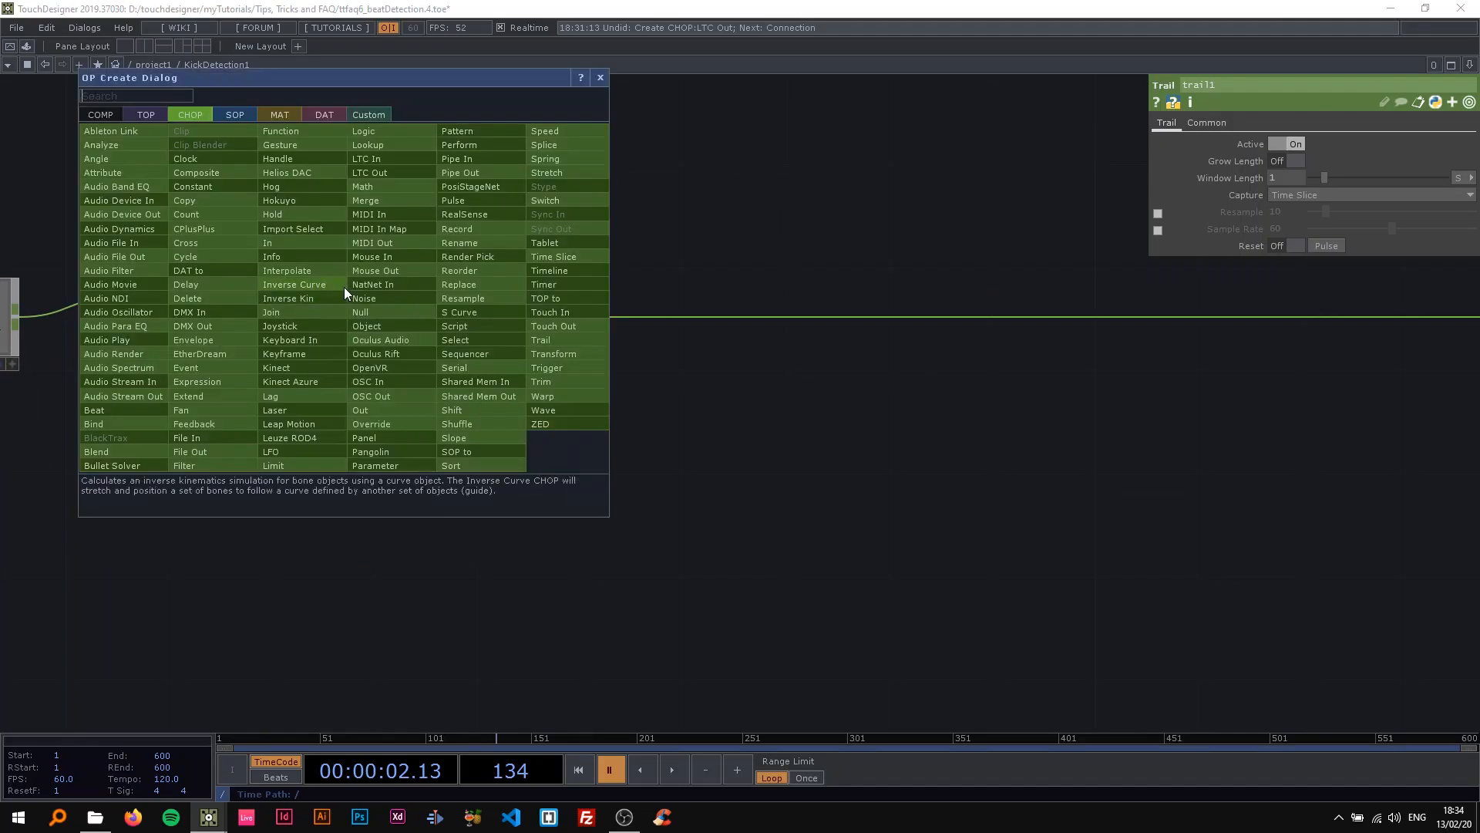
pyautogui.click(381, 186)
pyautogui.click(396, 316)
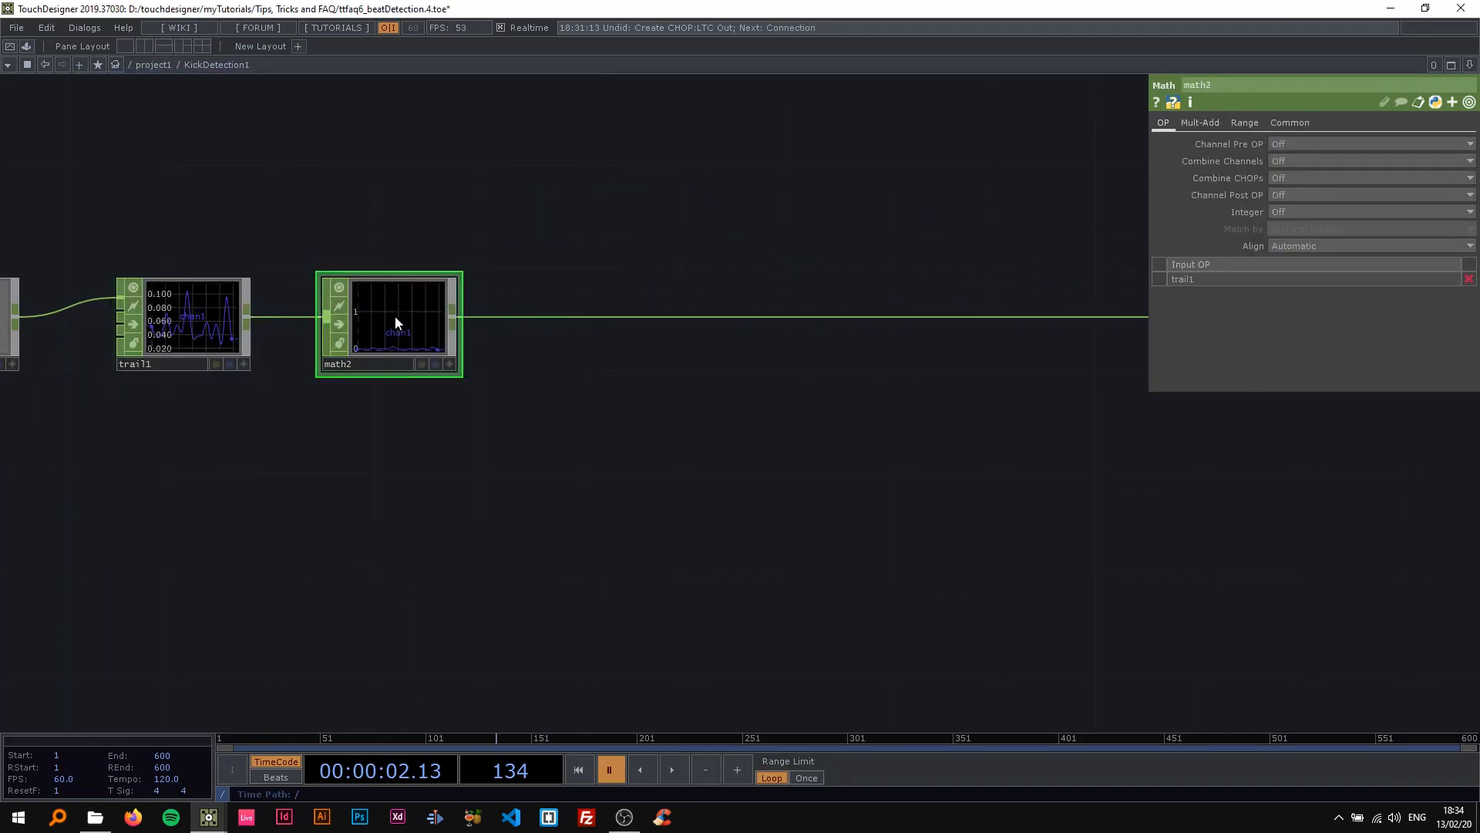
pyautogui.scroll(5, 421, 332)
pyautogui.moveTo(627, 406); pyautogui.dragTo(972, 385)
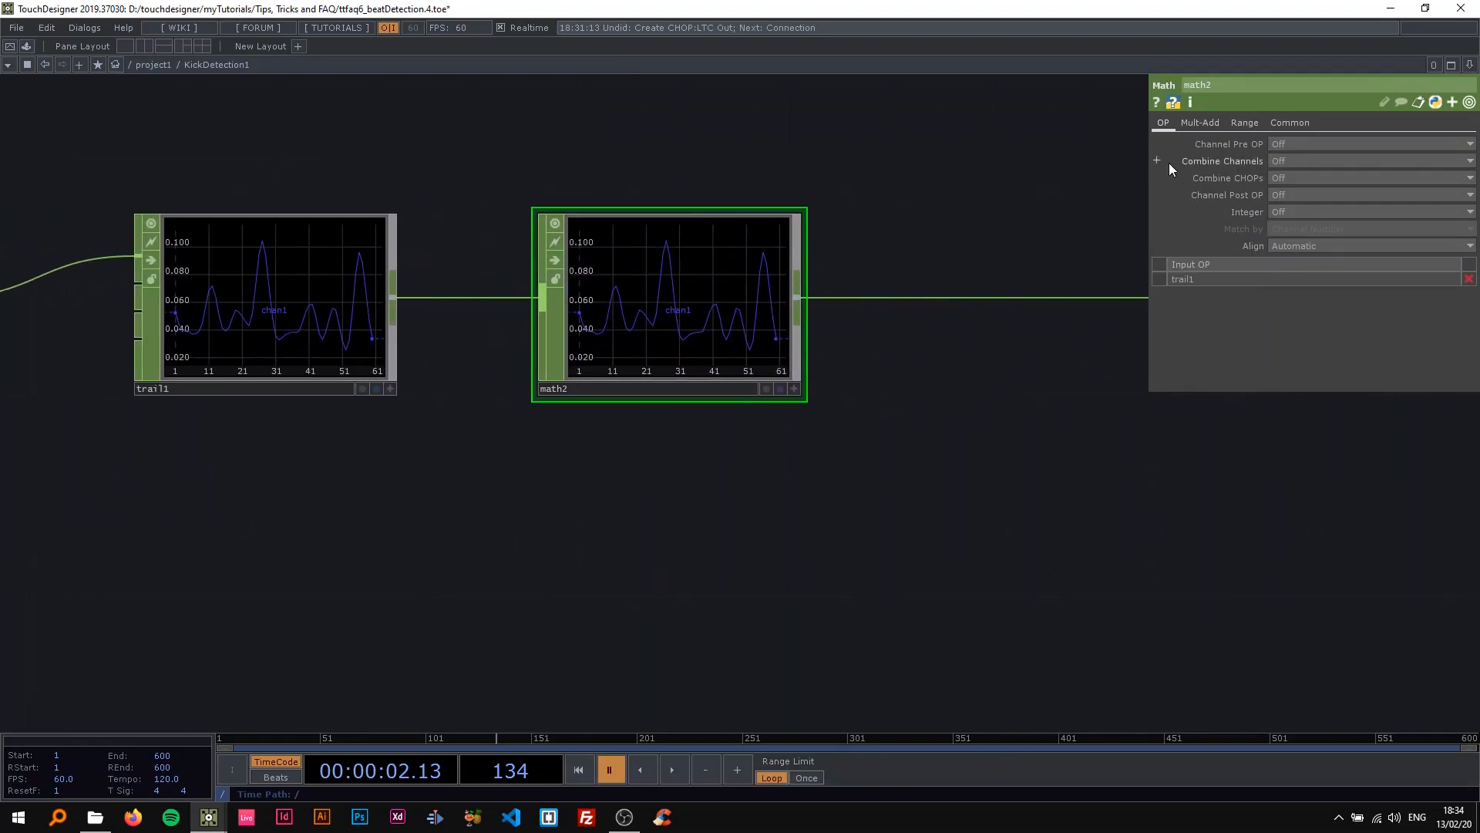
# Set the Multiply value of math2 to 1000.
pyautogui.click(1213, 125)
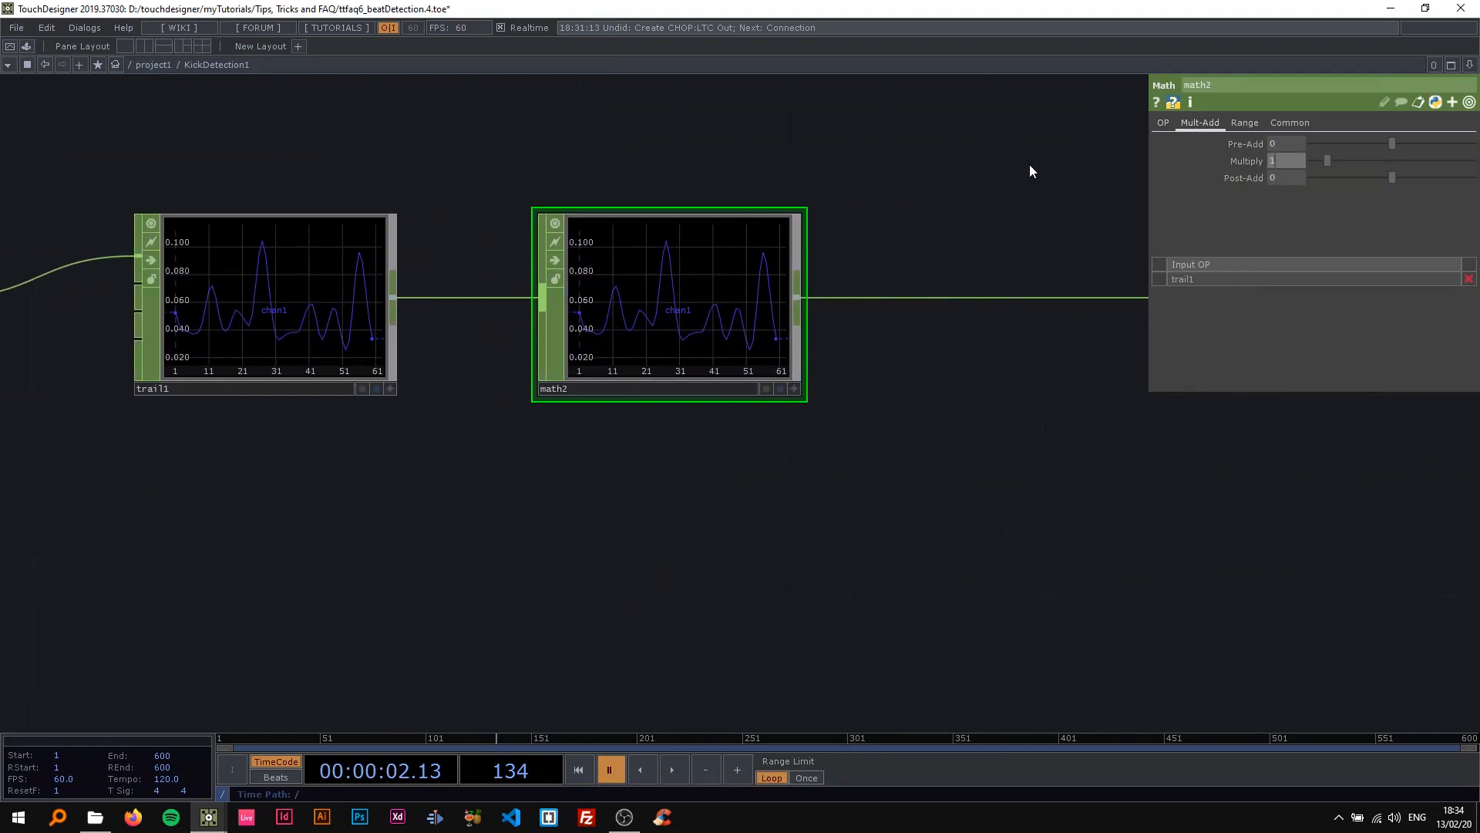
pyautogui.write('000')
pyautogui.press('Return')
# Compare the vertical value scales of the trail1 and math2 graphs up close.
pyautogui.moveTo(769, 164); pyautogui.dragTo(789, 184)
pyautogui.scroll(2, 306, 296)
pyautogui.scroll(-3, 306, 296)
pyautogui.scroll(2, 307, 296)
pyautogui.moveTo(284, 214); pyautogui.dragTo(272, 235)
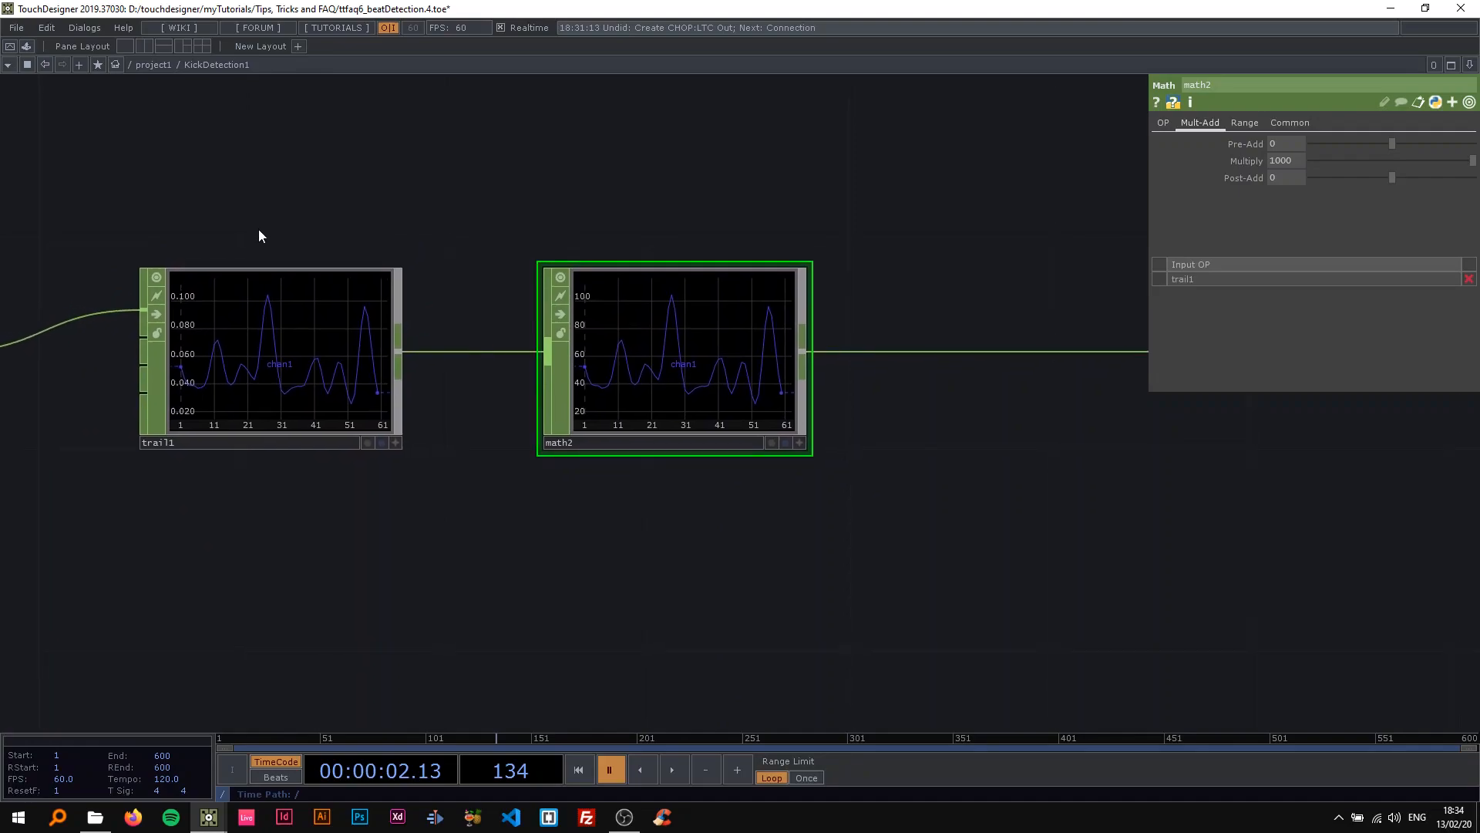
pyautogui.scroll(3, 257, 231)
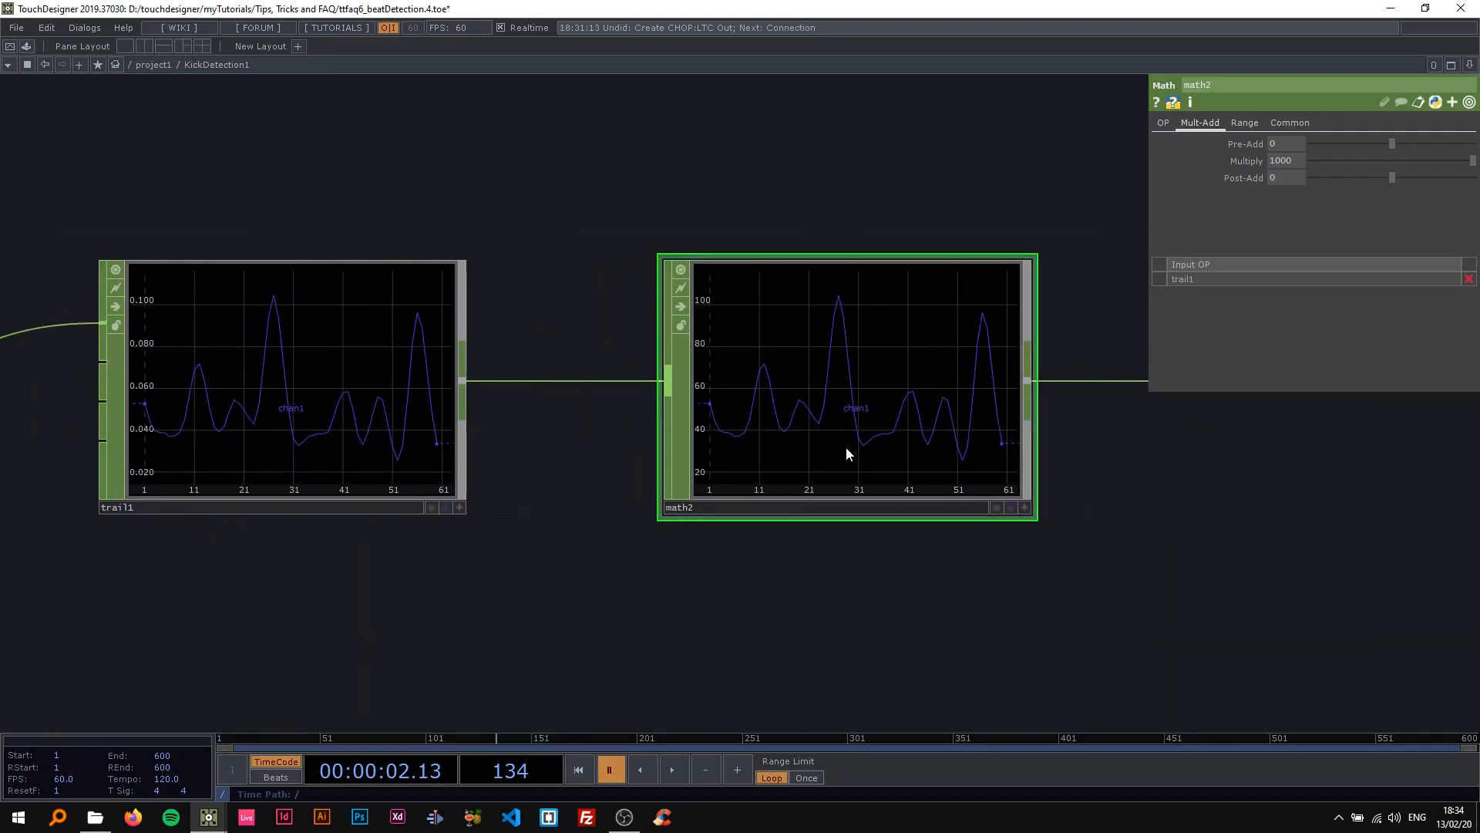
pyautogui.scroll(-2, 747, 354)
pyautogui.scroll(2, 747, 354)
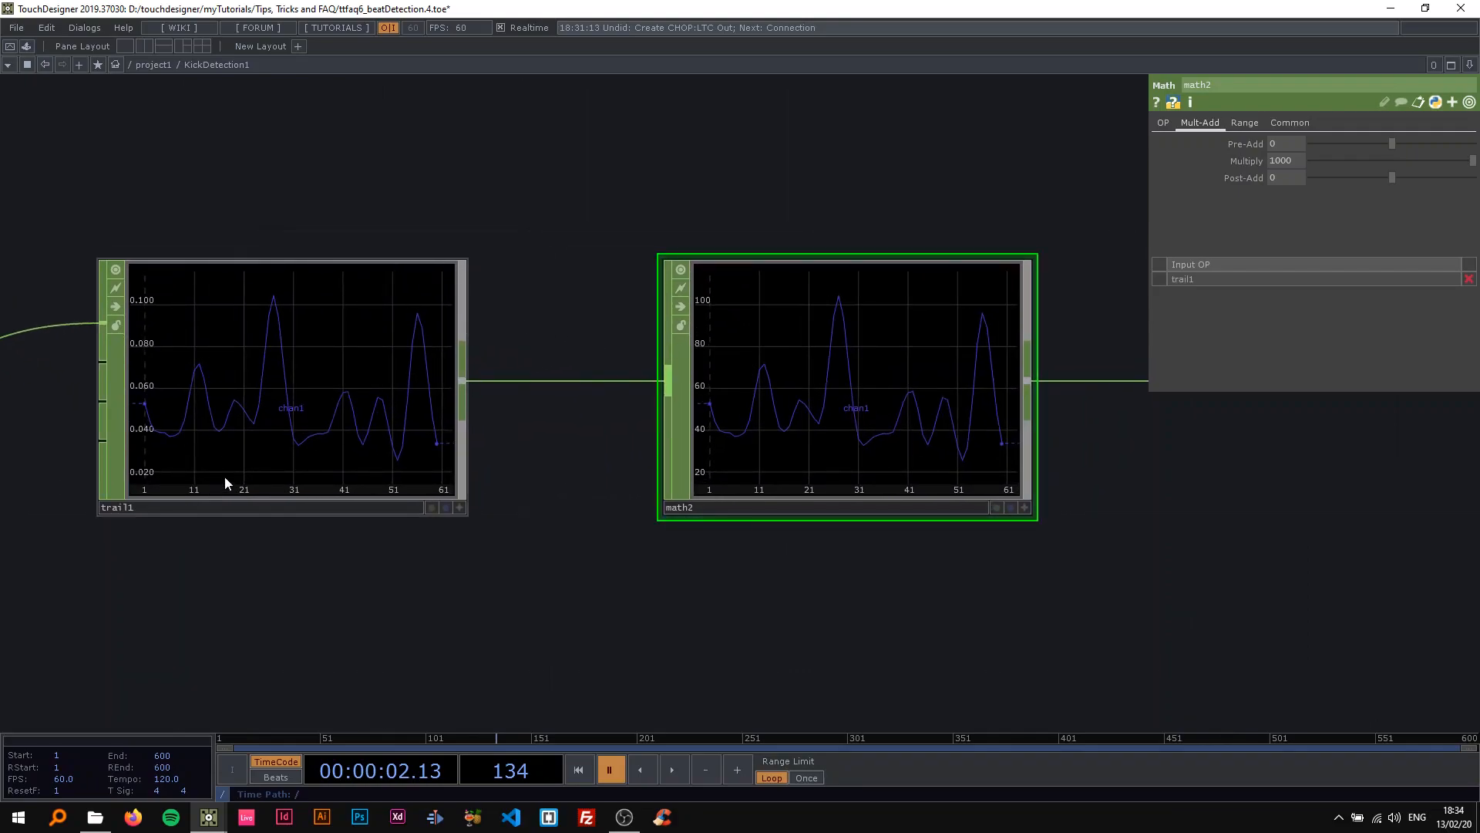
pyautogui.scroll(-2, 224, 475)
# Insert a Limit CHOP on the wire after math2.
pyautogui.moveTo(849, 530); pyautogui.dragTo(596, 484)
pyautogui.moveTo(559, 416); pyautogui.dragTo(395, 375)
pyautogui.moveTo(500, 396)
pyautogui.mouseDown()
pyautogui.moveTo(649, 379)
pyautogui.moveTo(506, 367)
pyautogui.mouseUp()
pyautogui.scroll(-2, 649, 380)
pyautogui.rightClick(492, 317)
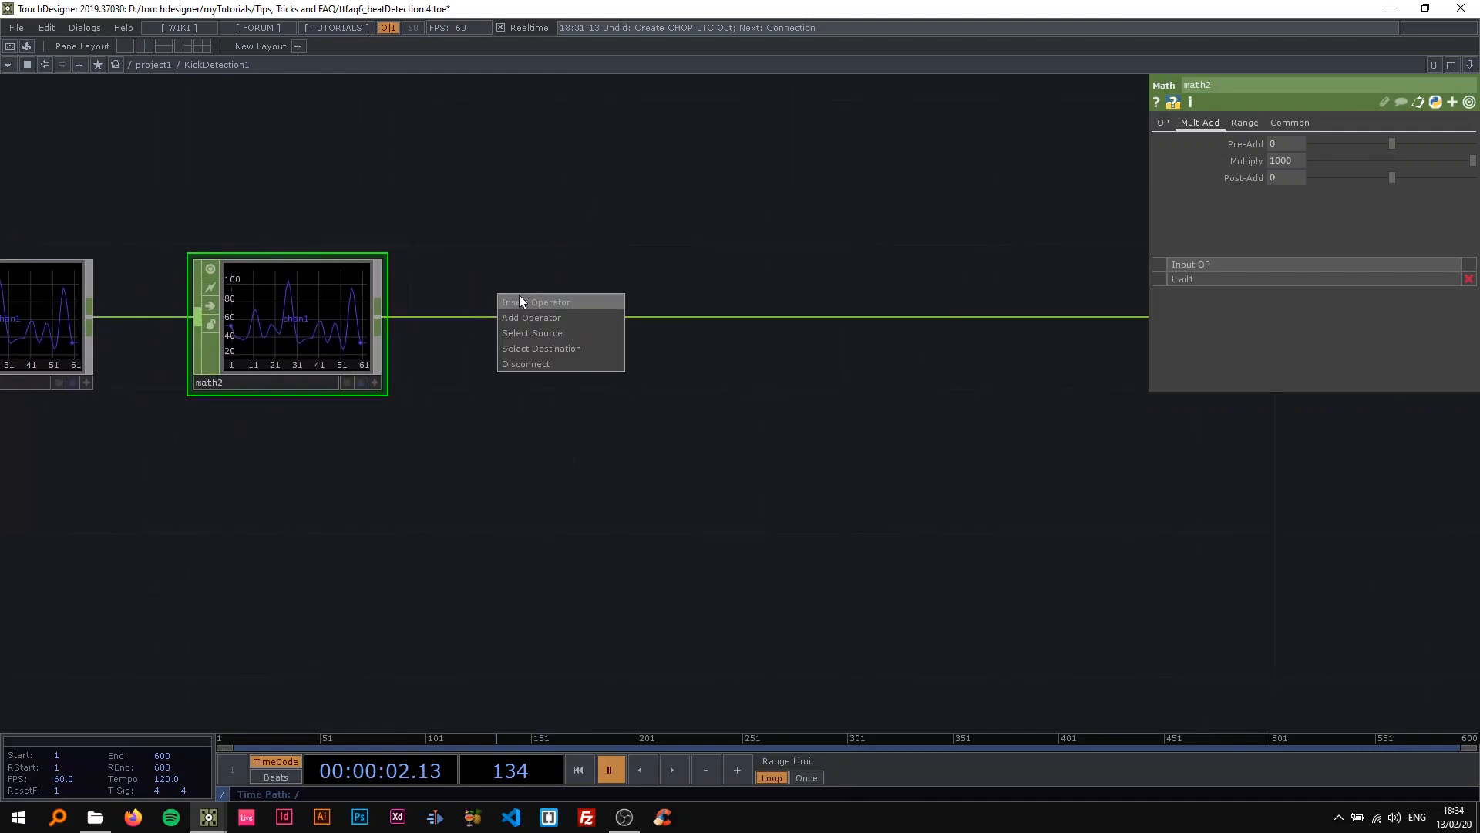
pyautogui.click(519, 294)
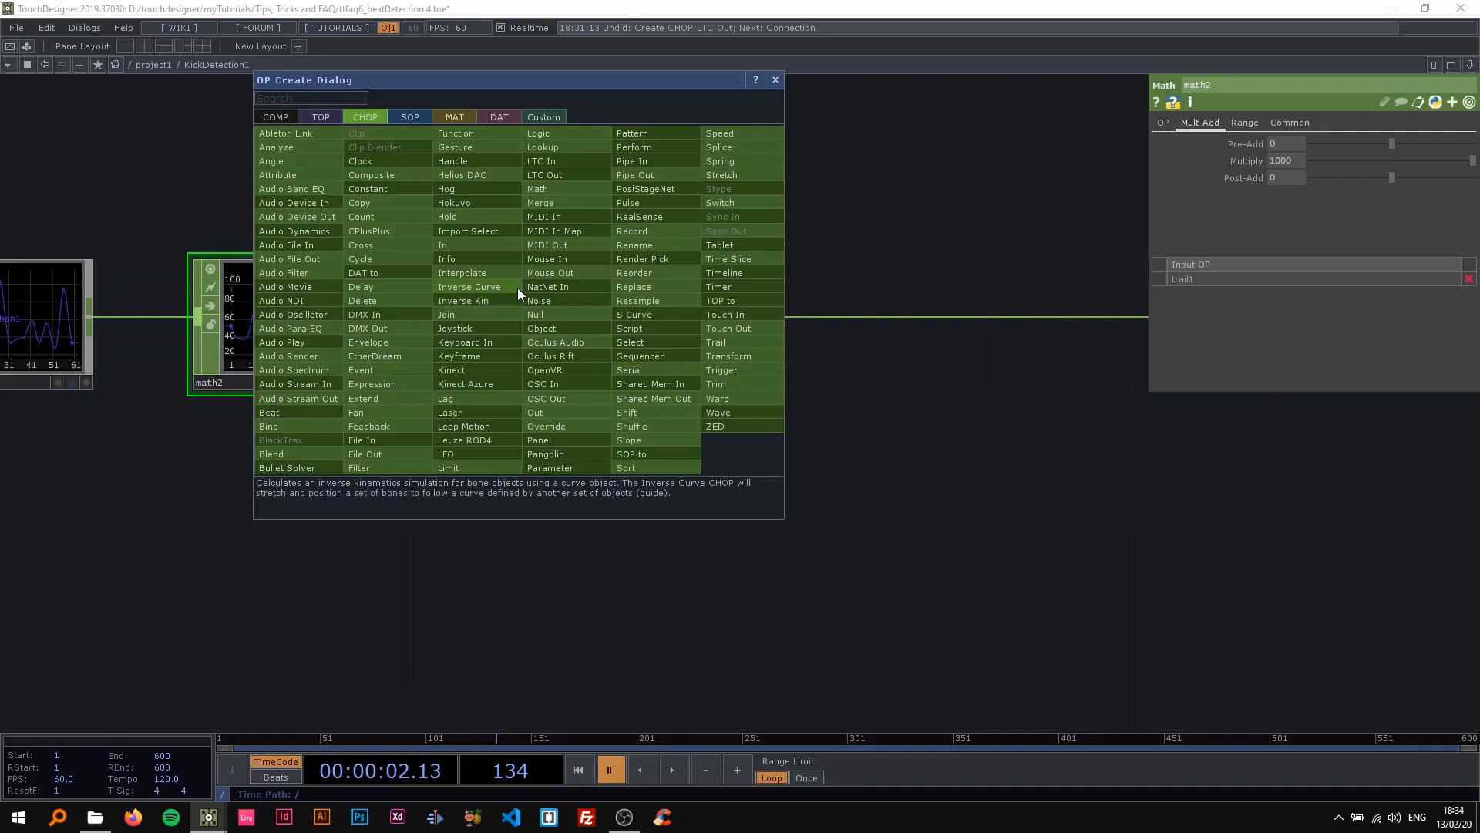
pyautogui.click(464, 466)
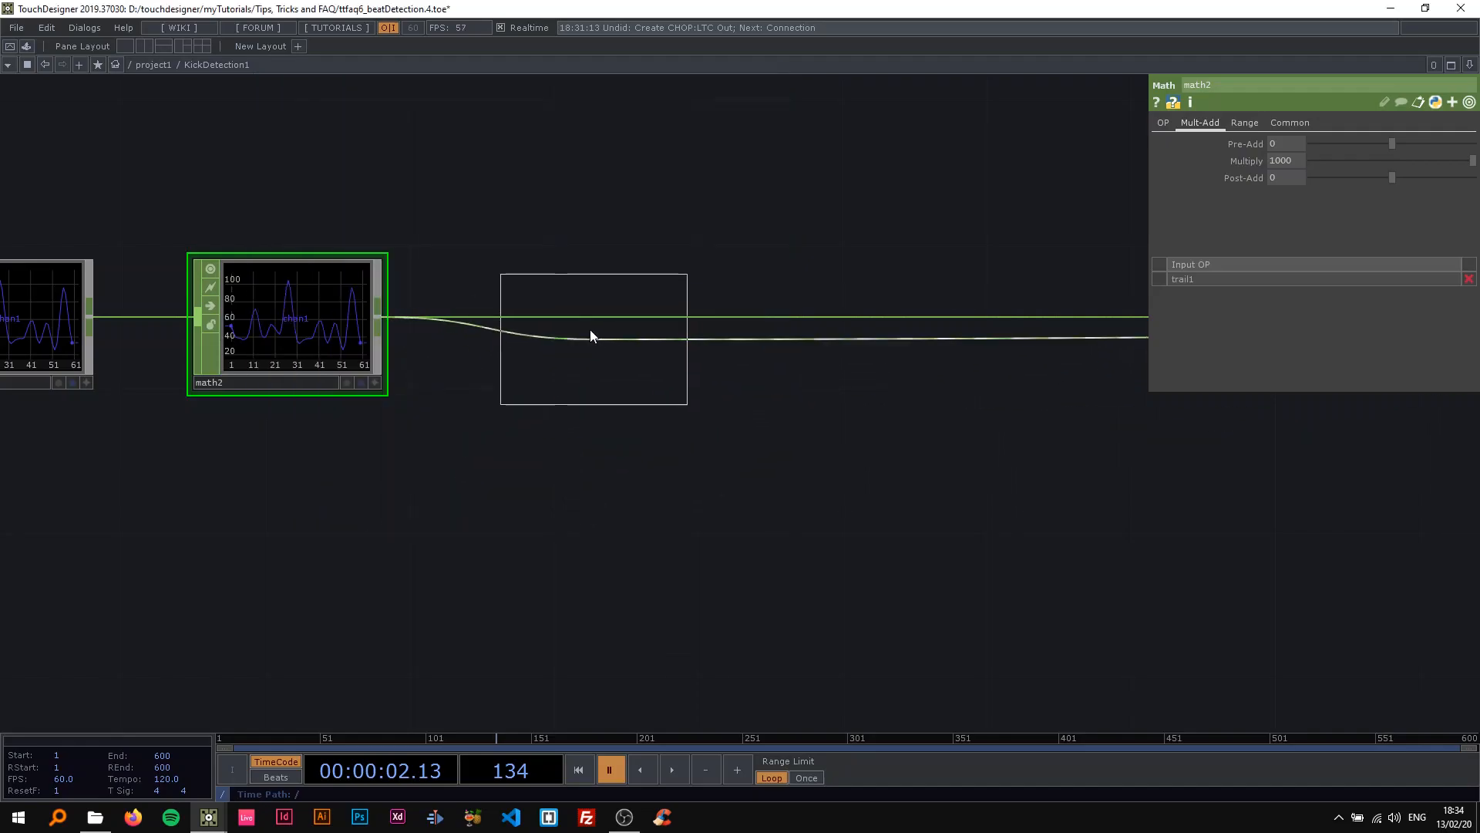
pyautogui.click(591, 332)
# Turn on Normalize for limit1.
pyautogui.scroll(3, 320, 349)
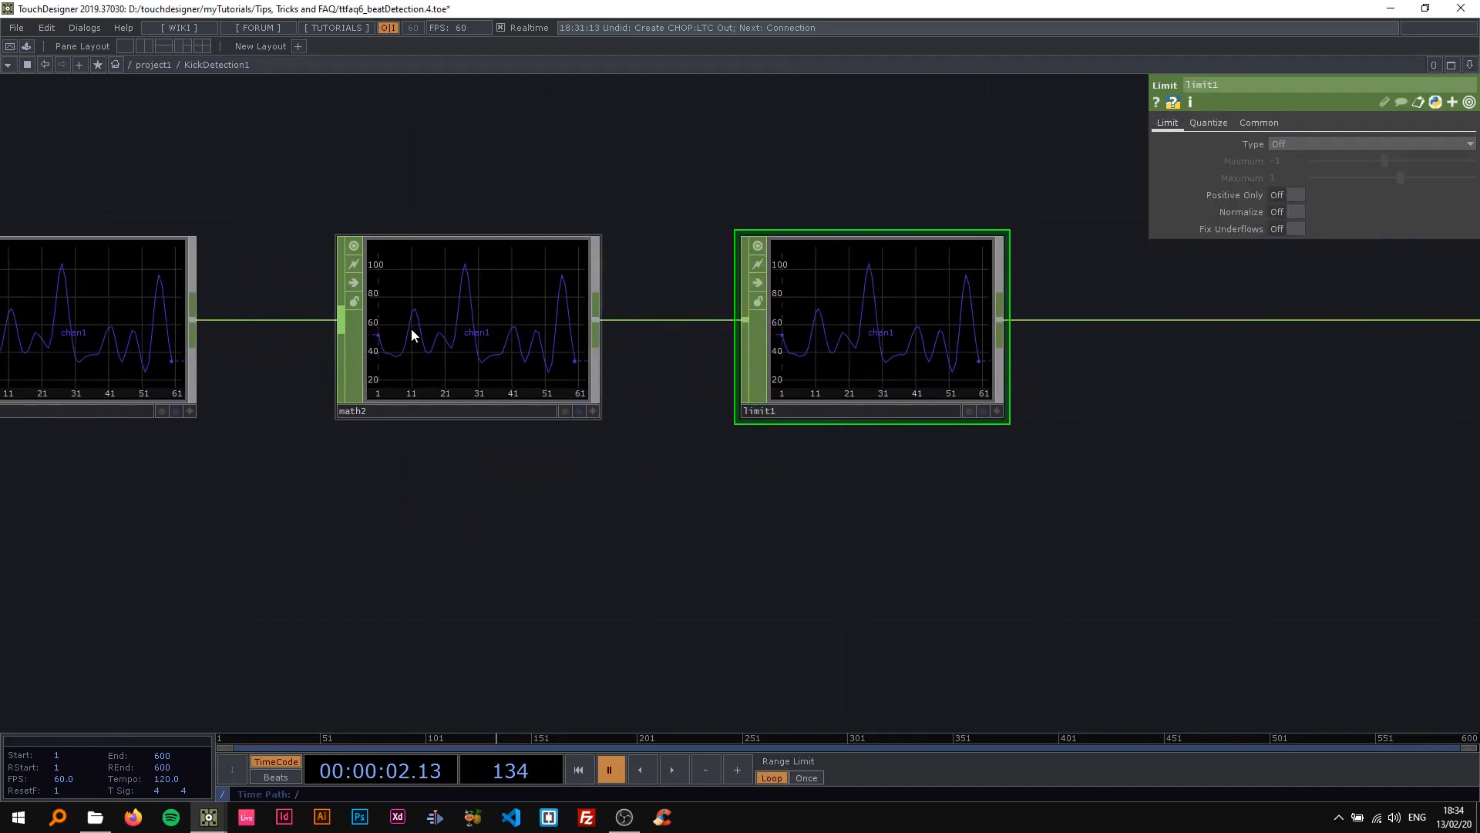
pyautogui.click(488, 415)
pyautogui.click(803, 353)
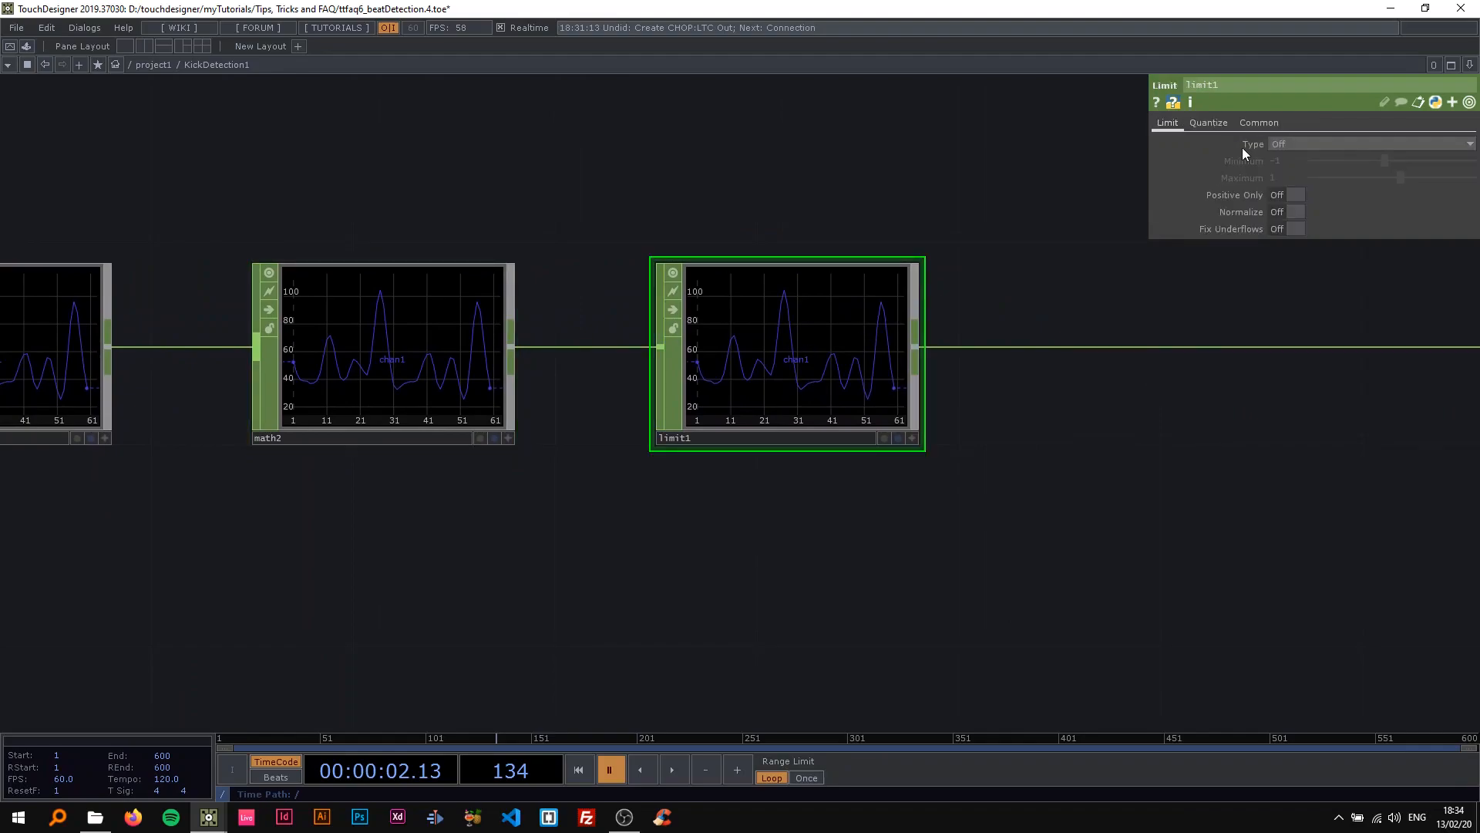
pyautogui.click(1279, 195)
pyautogui.click(1287, 213)
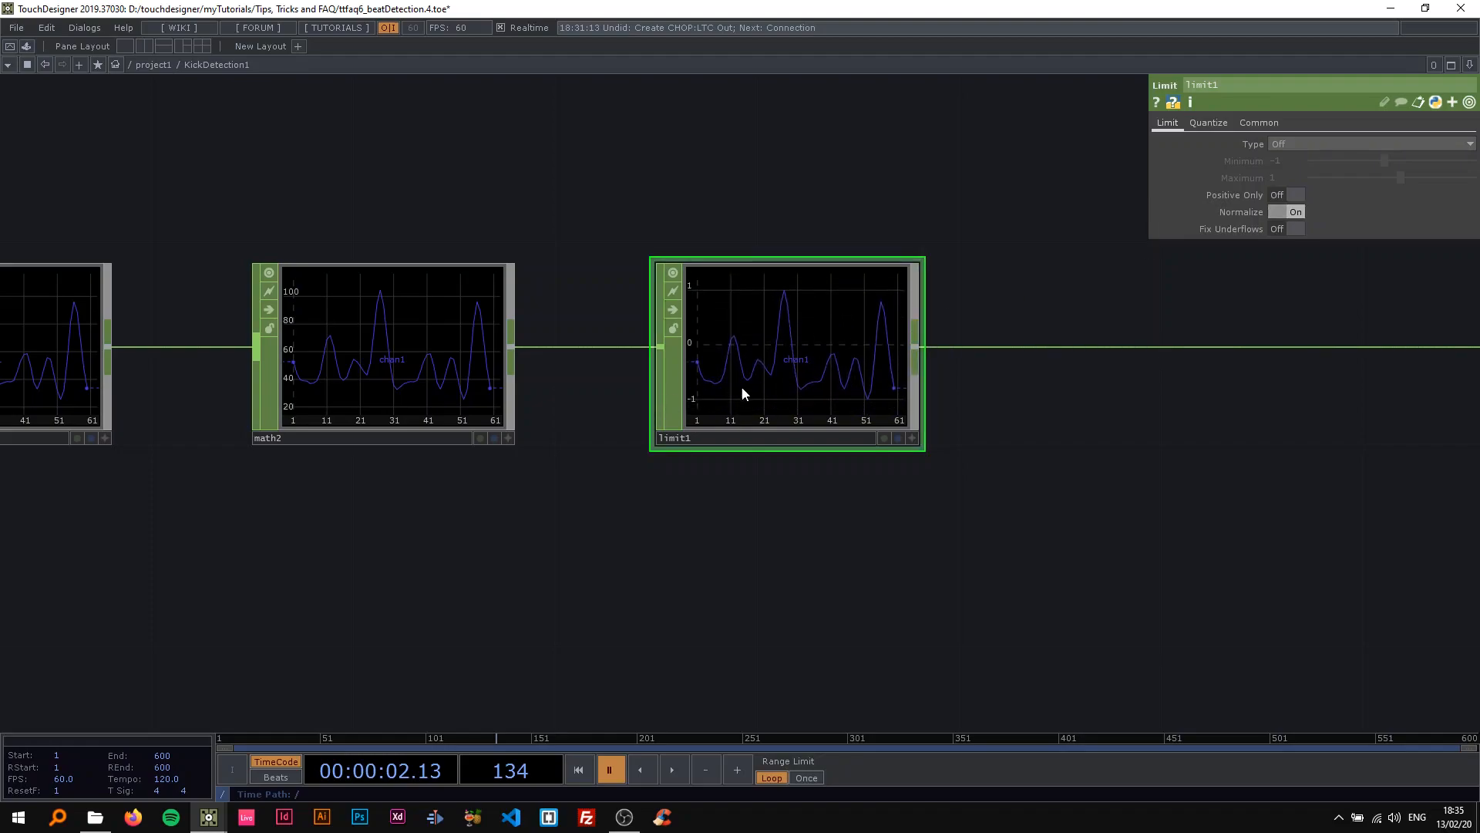
# Play the timeline briefly, pause it, and compare limit1's normalized graph with the trail1 and math2 graphs.
pyautogui.press('space')
pyautogui.press('space')
pyautogui.moveTo(648, 487); pyautogui.dragTo(737, 464)
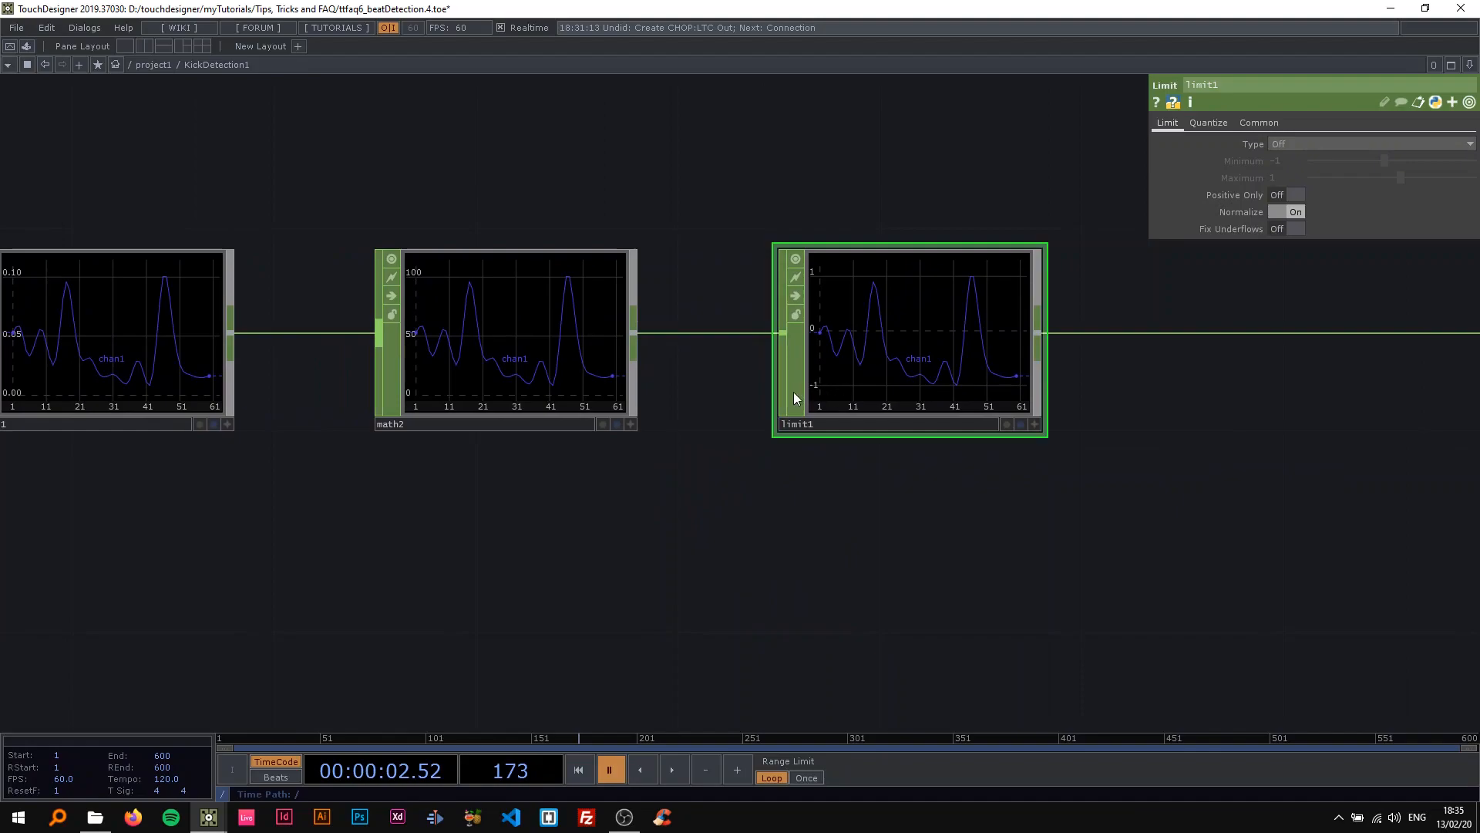
pyautogui.moveTo(598, 503); pyautogui.dragTo(642, 496)
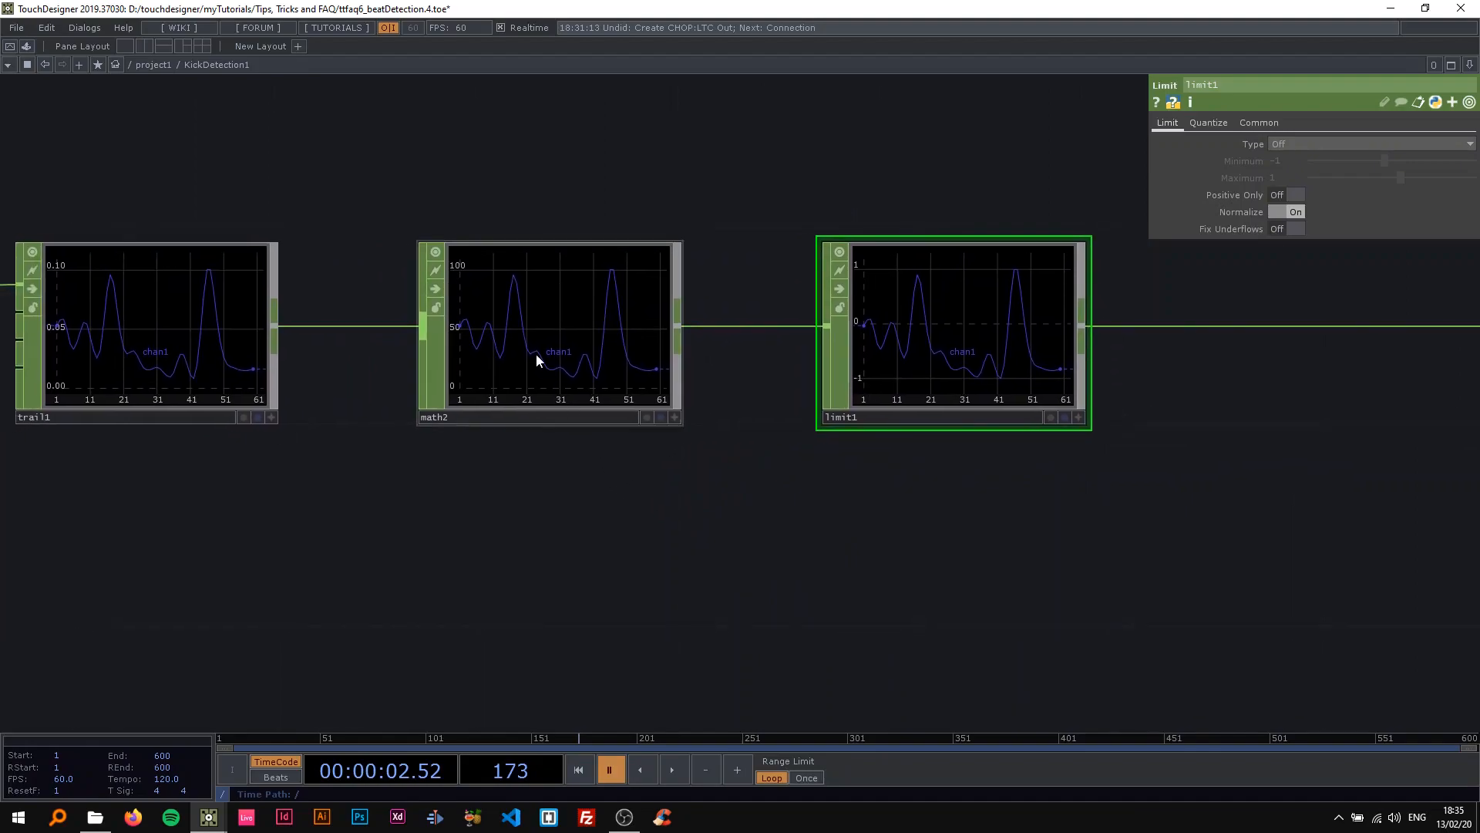
# Bypass math2 during playback to check its effect on limit1, re-enable it, and pause the timeline.
pyautogui.click(536, 359)
pyautogui.press('space')
pyautogui.click(441, 287)
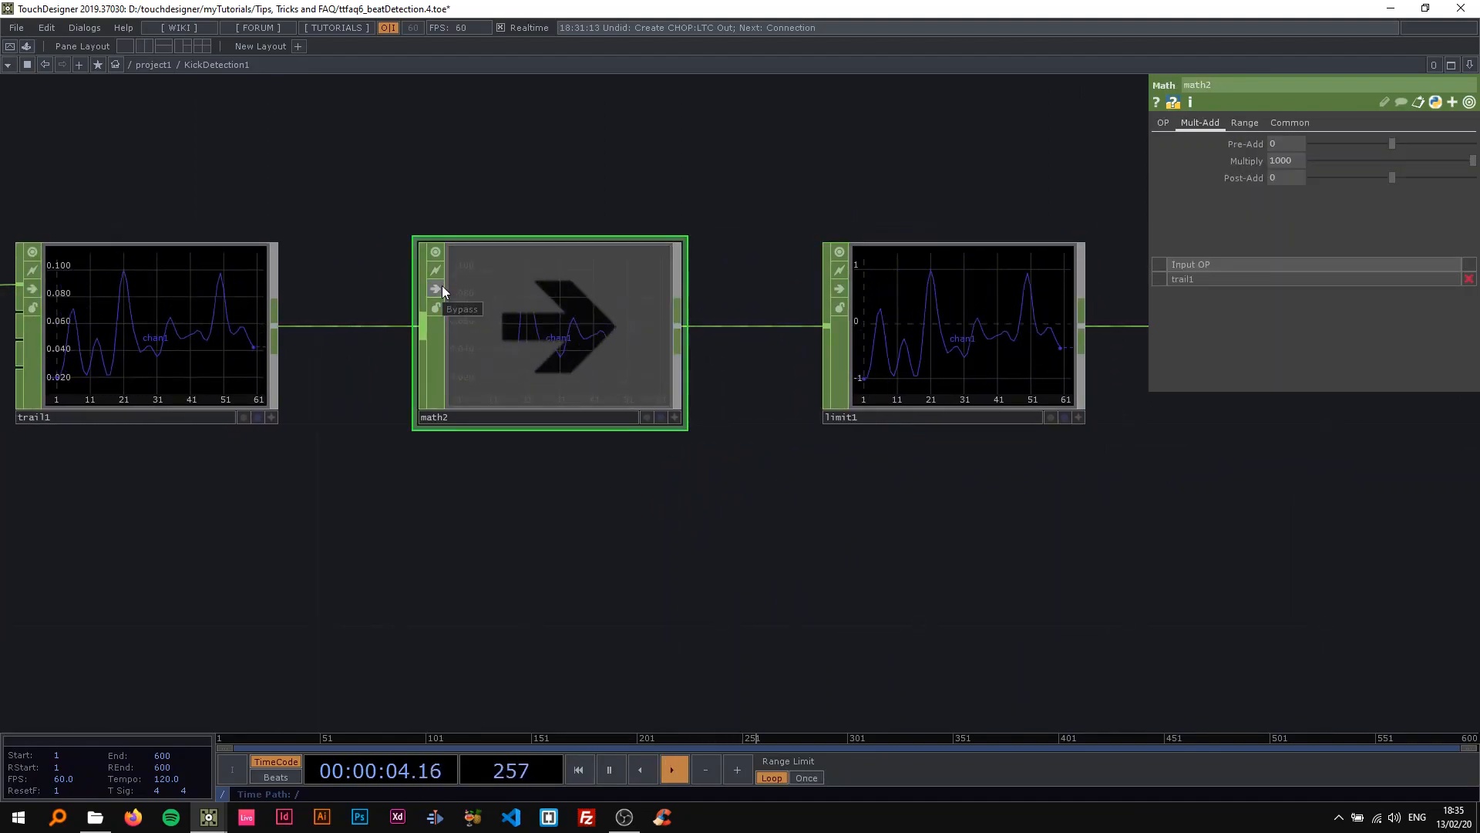
pyautogui.click(440, 289)
pyautogui.scroll(-4, 557, 481)
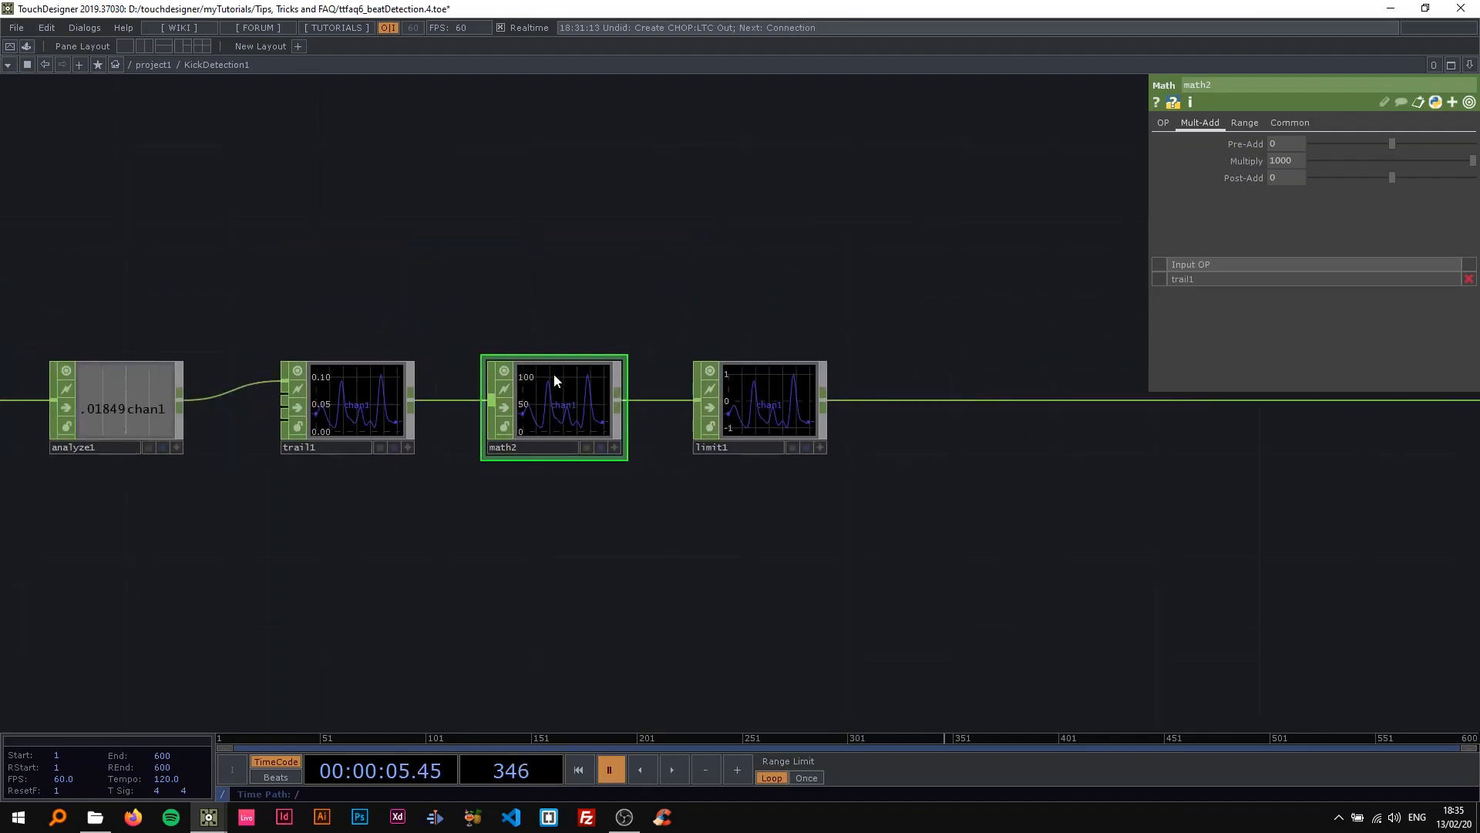
pyautogui.scroll(4, 569, 401)
pyautogui.moveTo(626, 558); pyautogui.dragTo(404, 487)
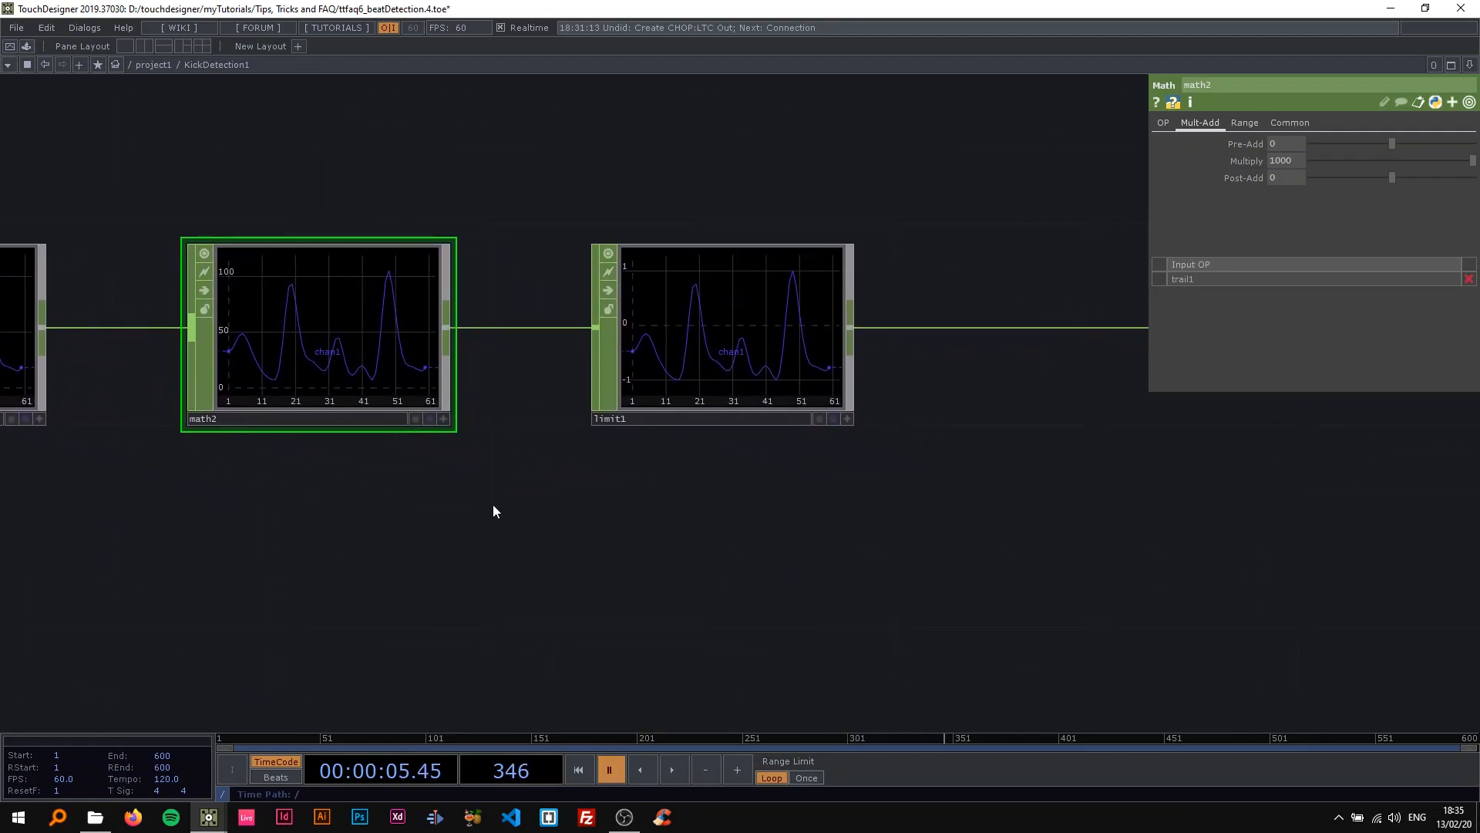
# Try the Clamp type on limit1 with its default range and return the type to Off.
pyautogui.scroll(-3, 513, 506)
pyautogui.click(666, 382)
pyautogui.scroll(3, 601, 511)
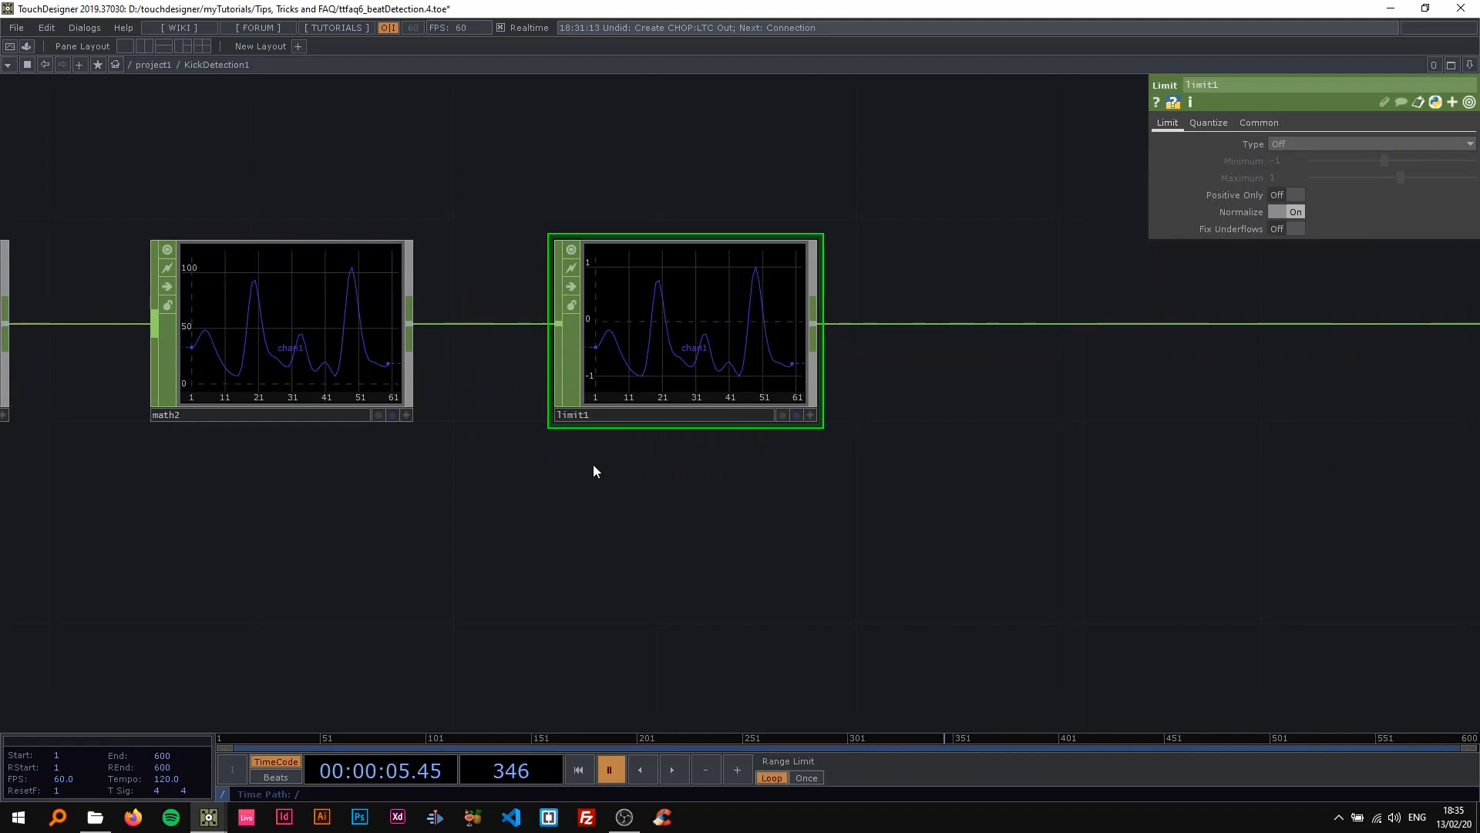
pyautogui.moveTo(615, 466); pyautogui.dragTo(555, 462)
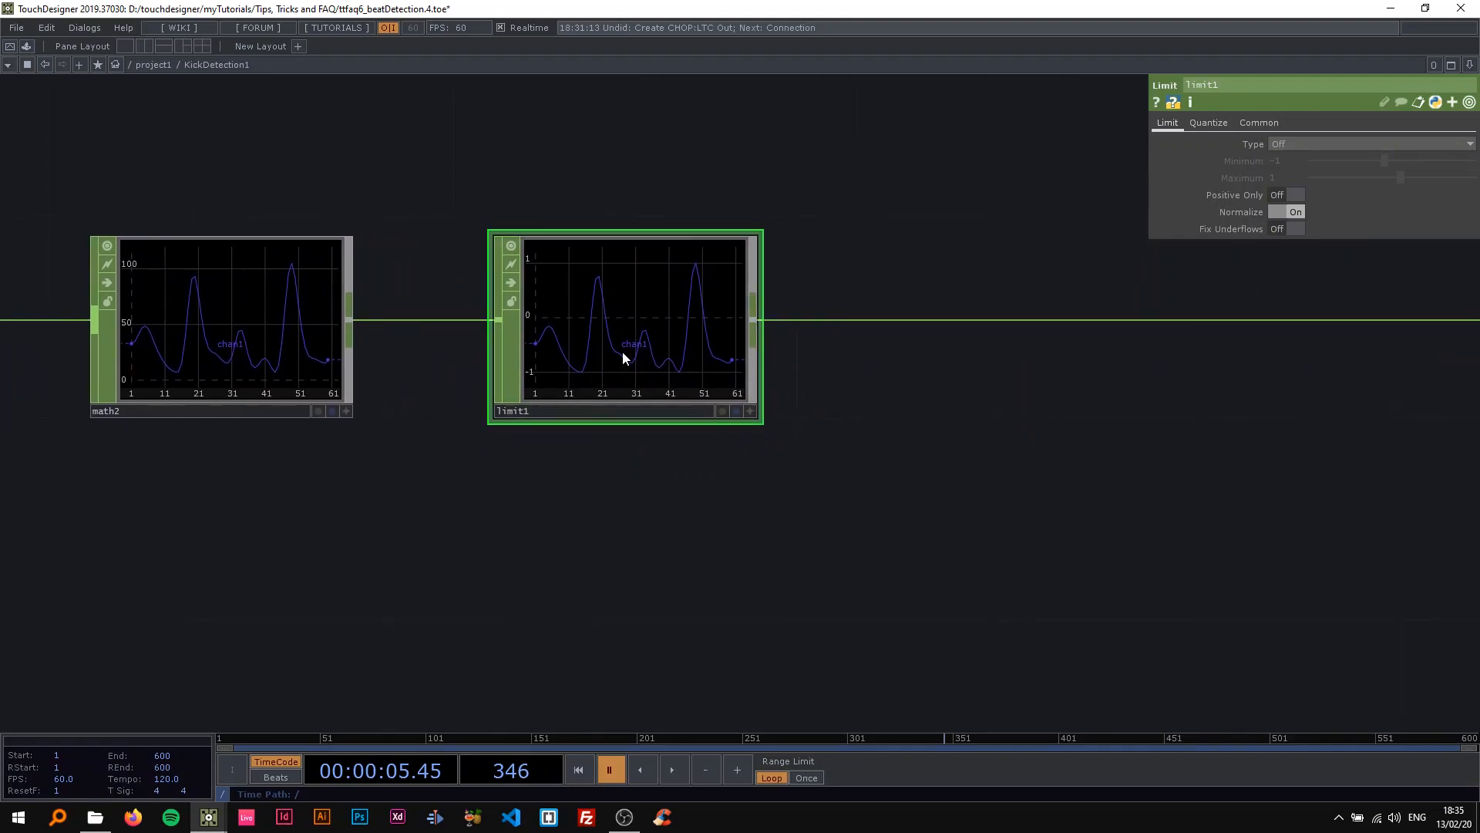
pyautogui.click(1280, 145)
pyautogui.click(1285, 172)
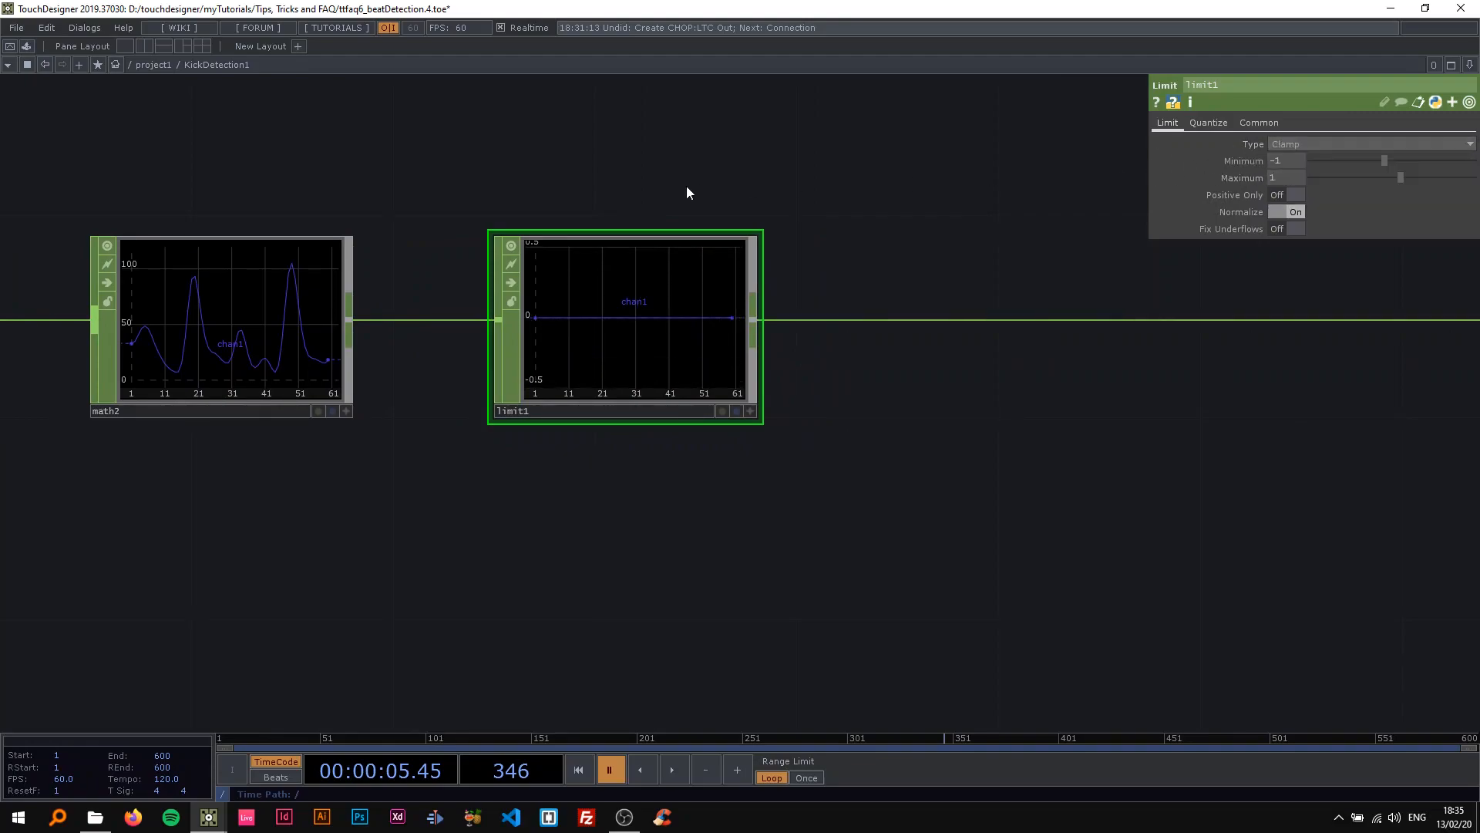
pyautogui.click(1310, 144)
pyautogui.click(1295, 157)
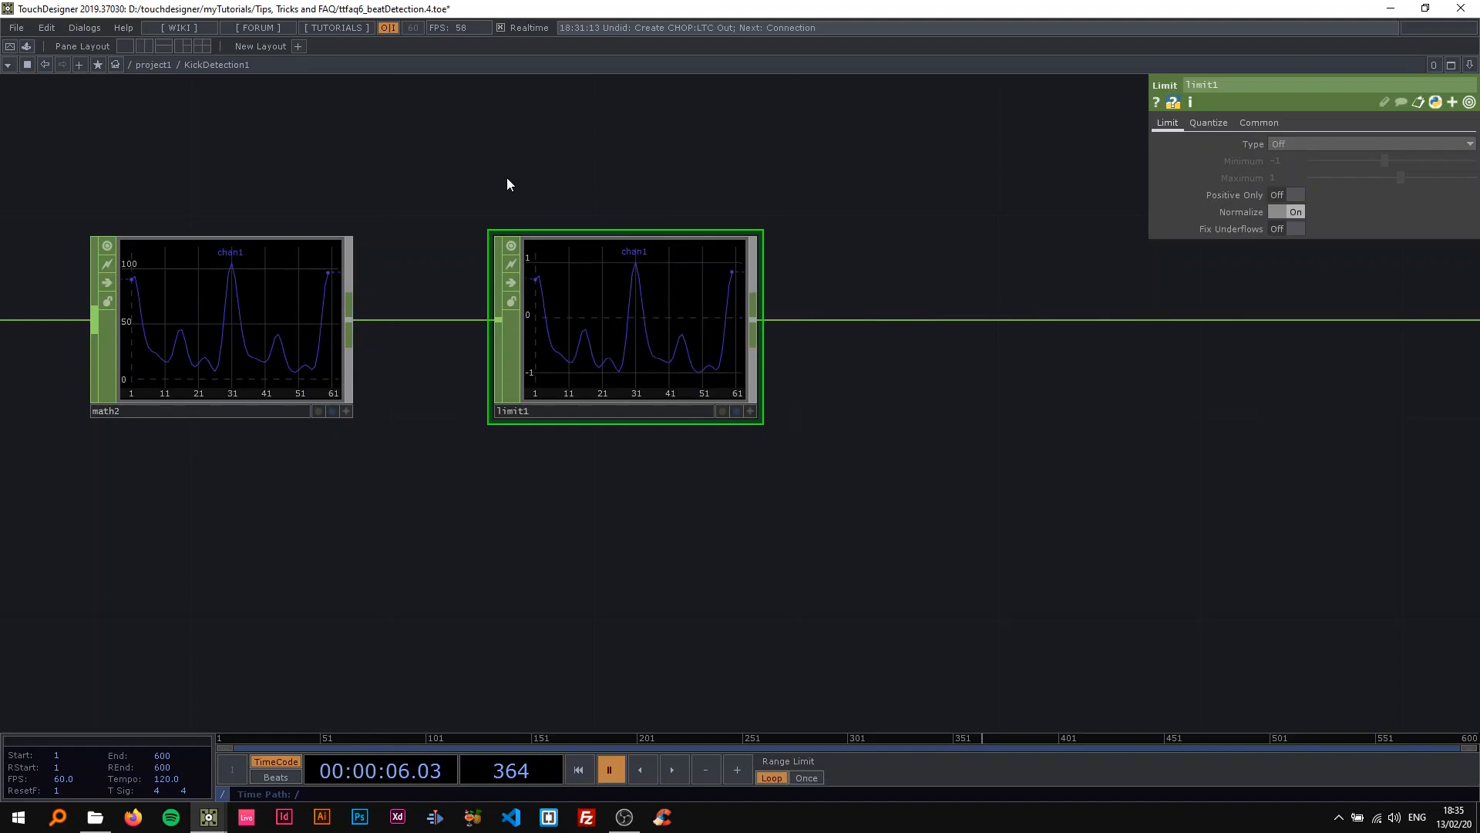
# Set limit1's type to Clamp with a maximum of 100 and a minimum of 87.
pyautogui.scroll(4, 545, 208)
pyautogui.moveTo(550, 214); pyautogui.dragTo(424, 189)
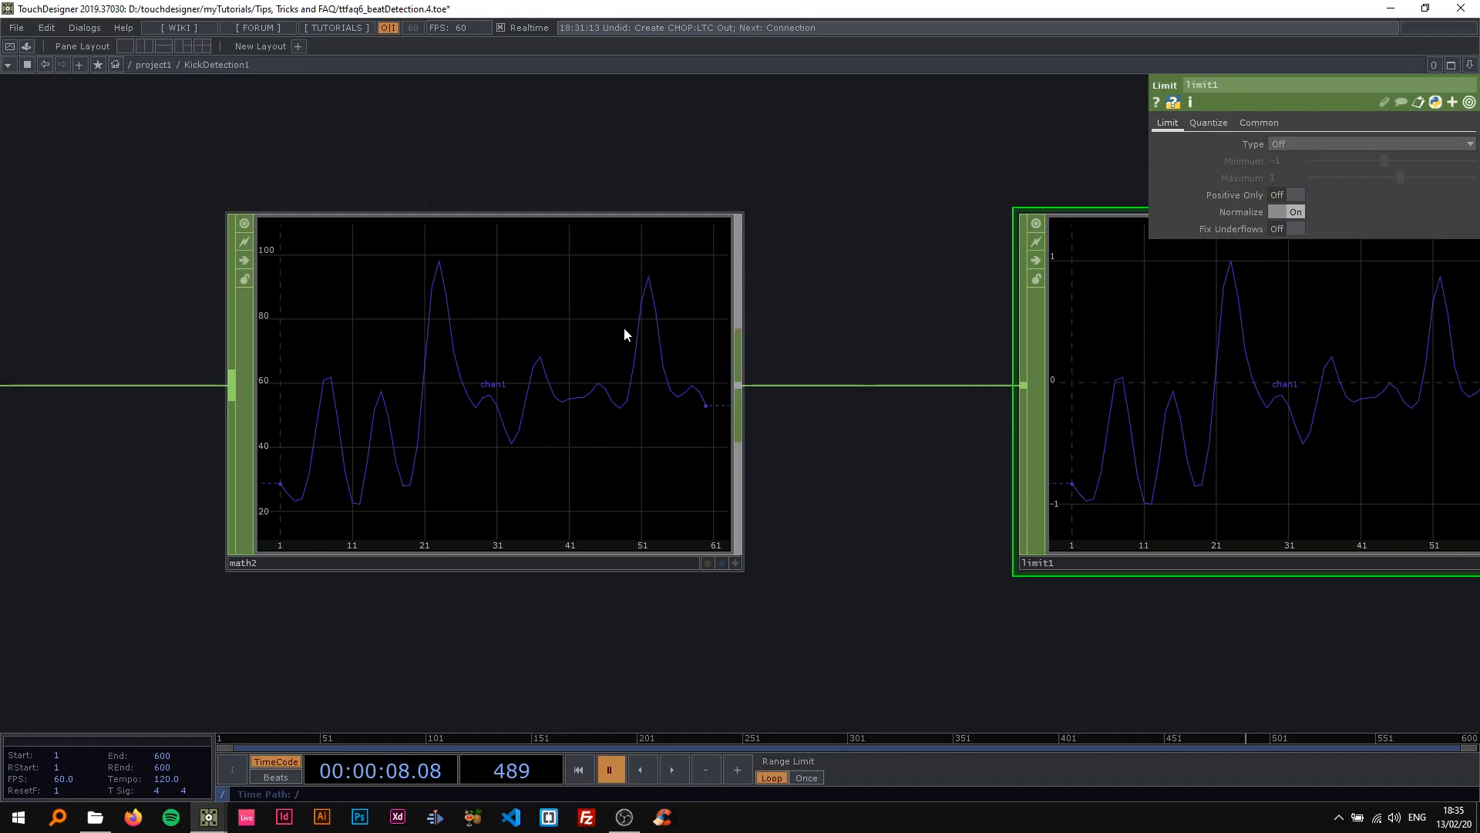
pyautogui.scroll(-3, 628, 328)
pyautogui.scroll(2, 727, 224)
pyautogui.click(1315, 147)
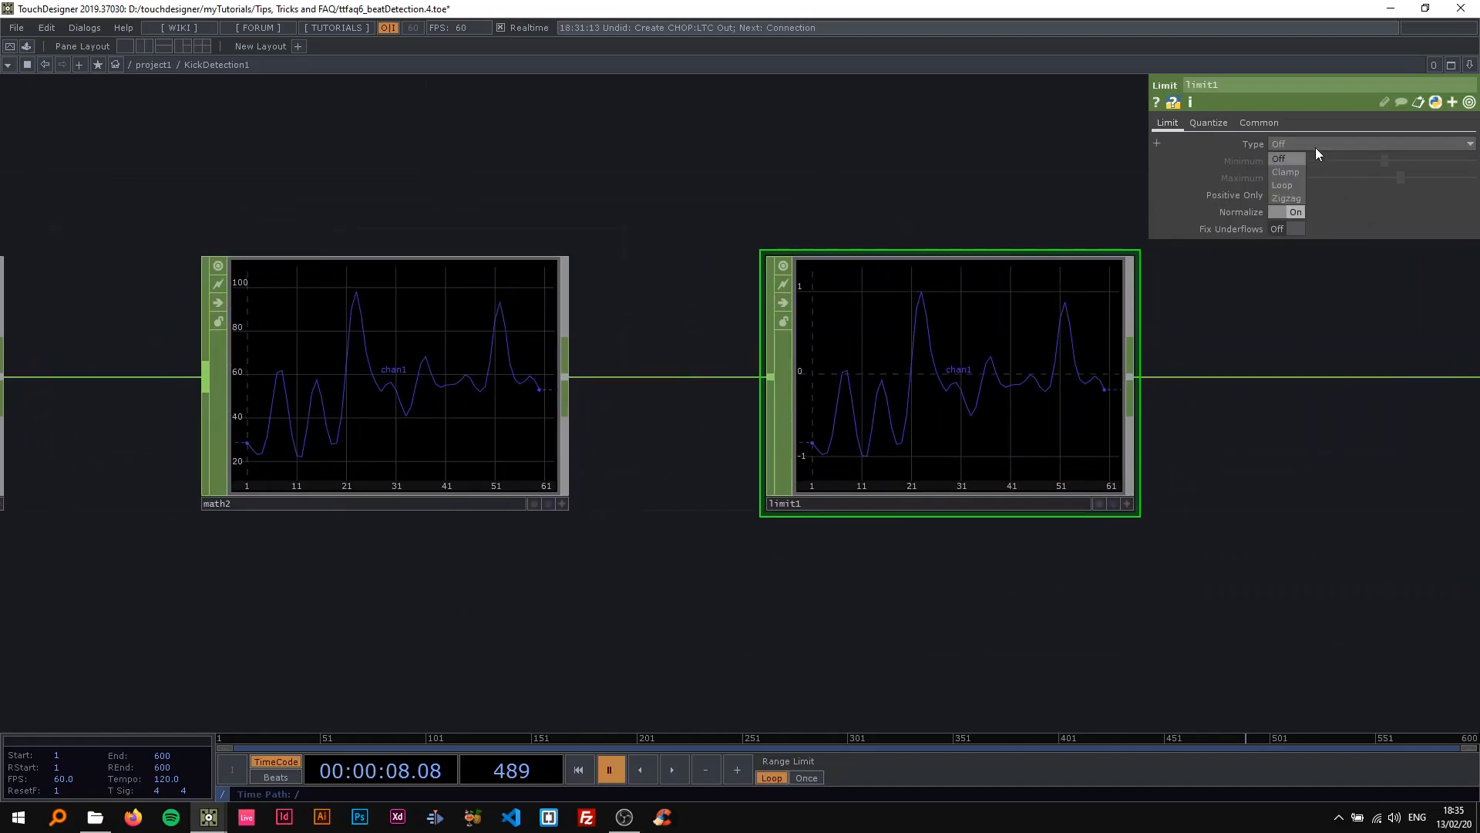
pyautogui.click(1285, 172)
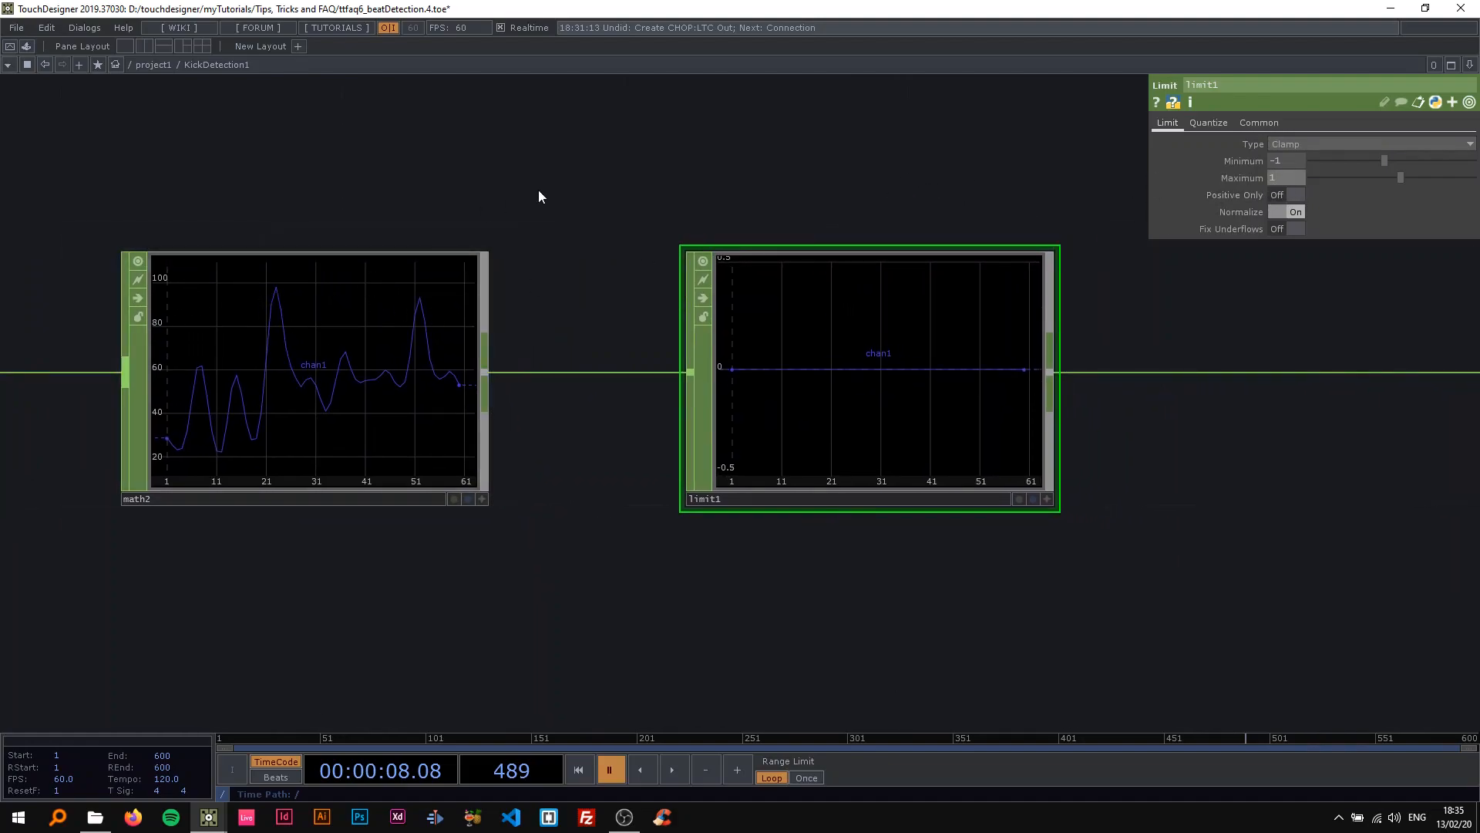
pyautogui.write('00')
pyautogui.press('Return')
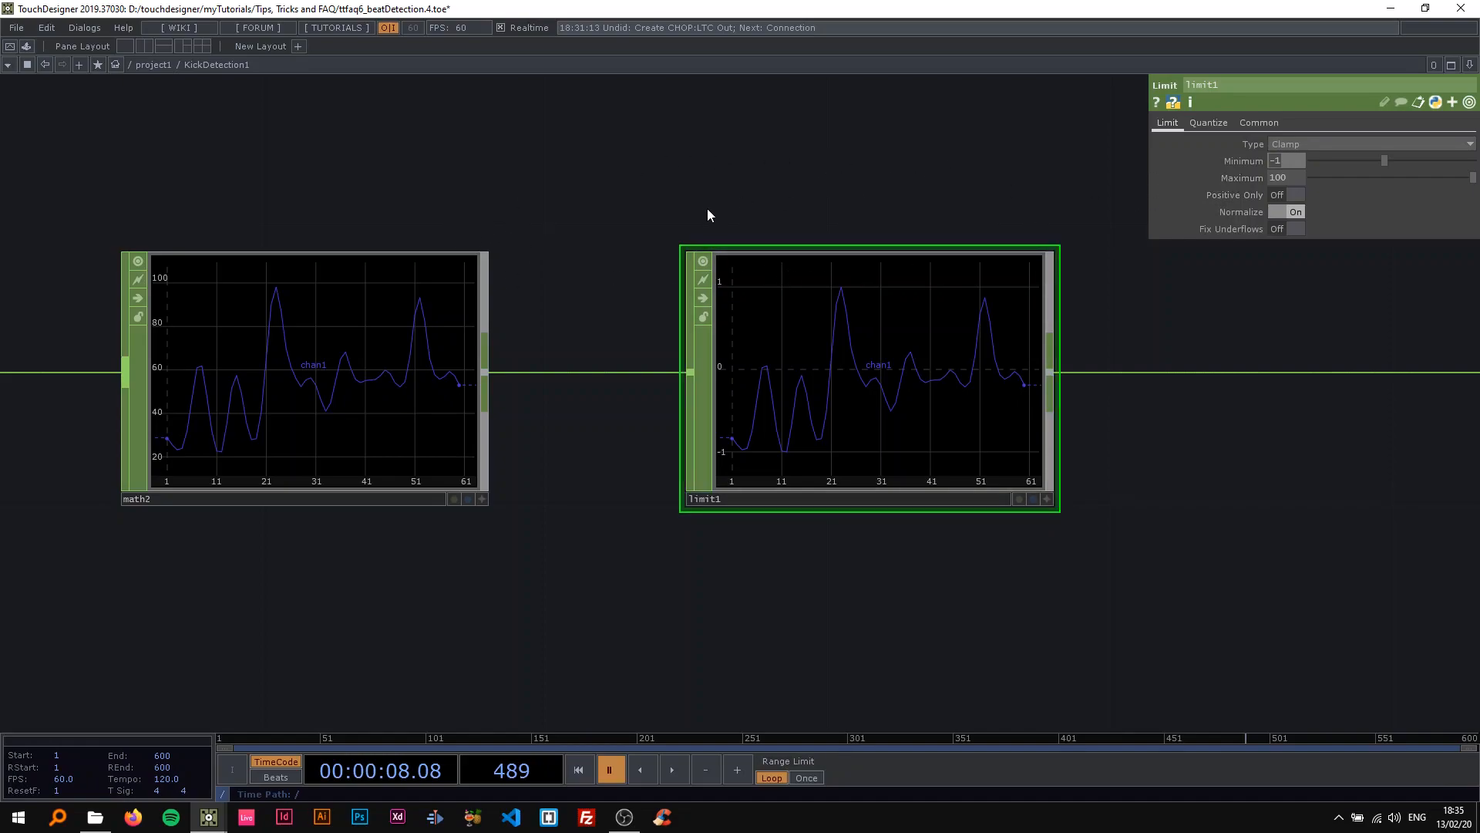
pyautogui.write('87')
pyautogui.press('Return')
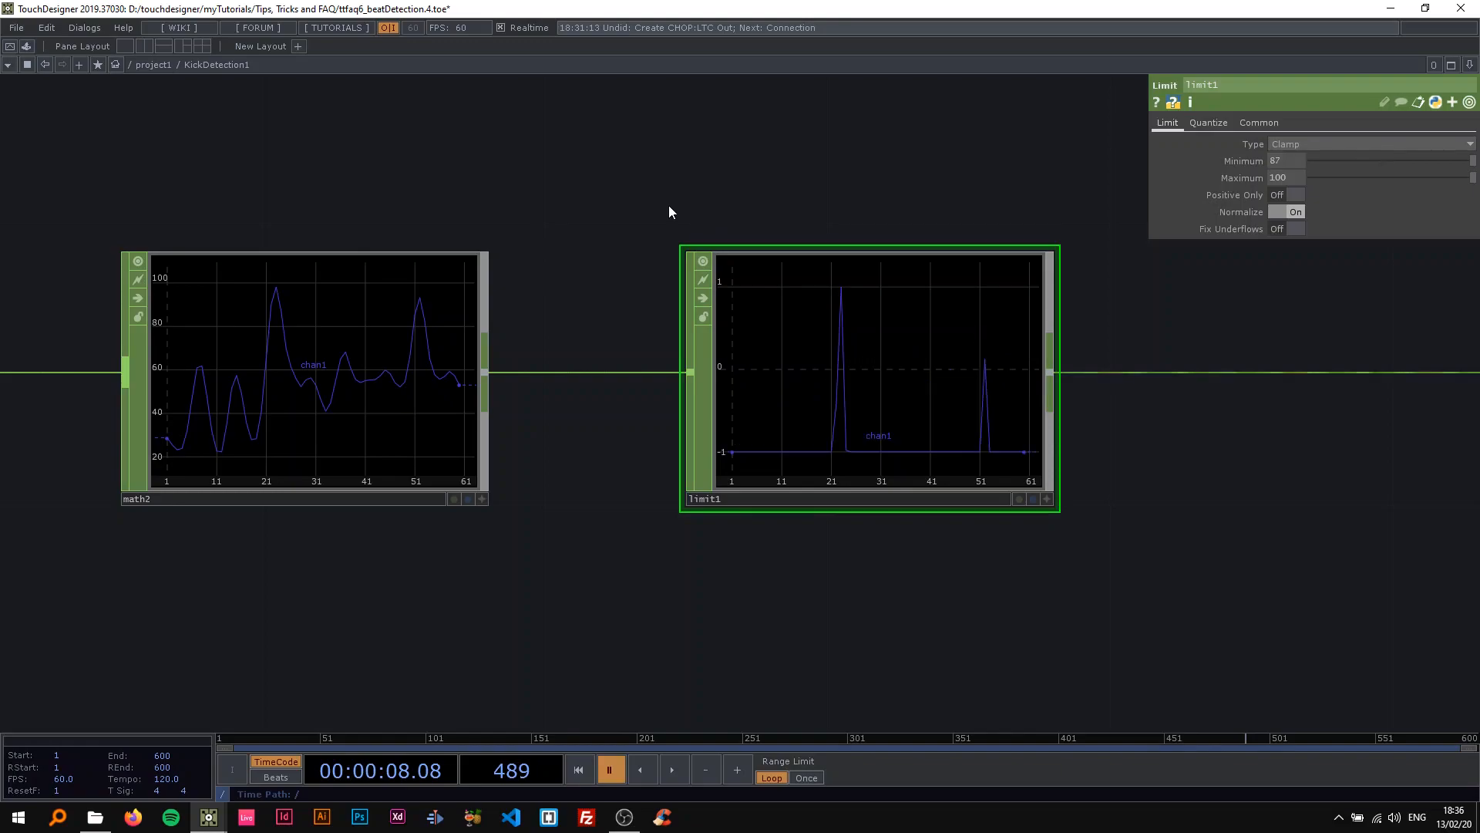
# Examine the peaks in math2's graph up close against the clamped peaks in limit1.
pyautogui.moveTo(618, 242); pyautogui.dragTo(706, 232)
pyautogui.scroll(2, 285, 308)
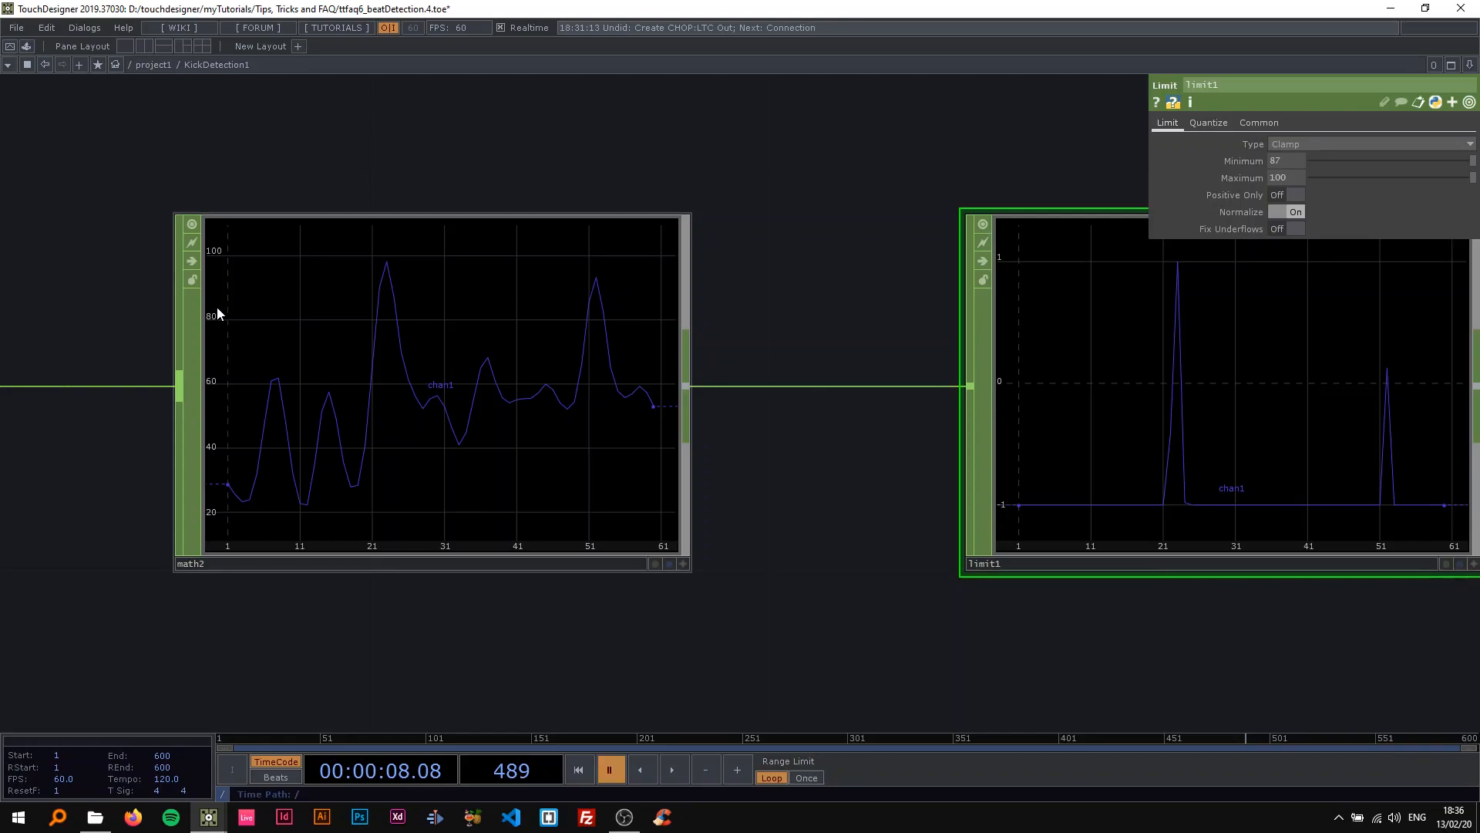
pyautogui.scroll(3, 270, 307)
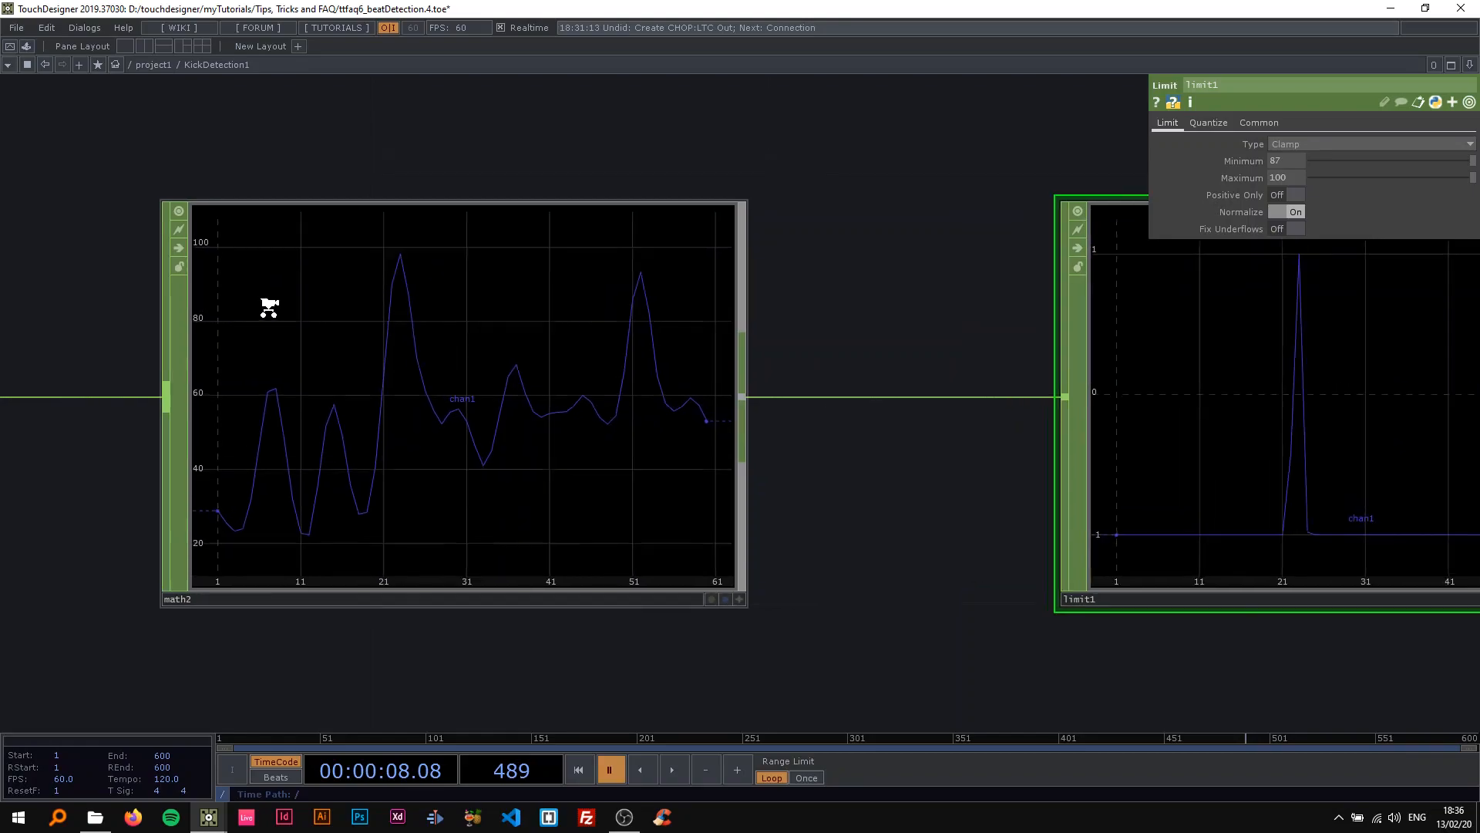
pyautogui.scroll(-3, 293, 307)
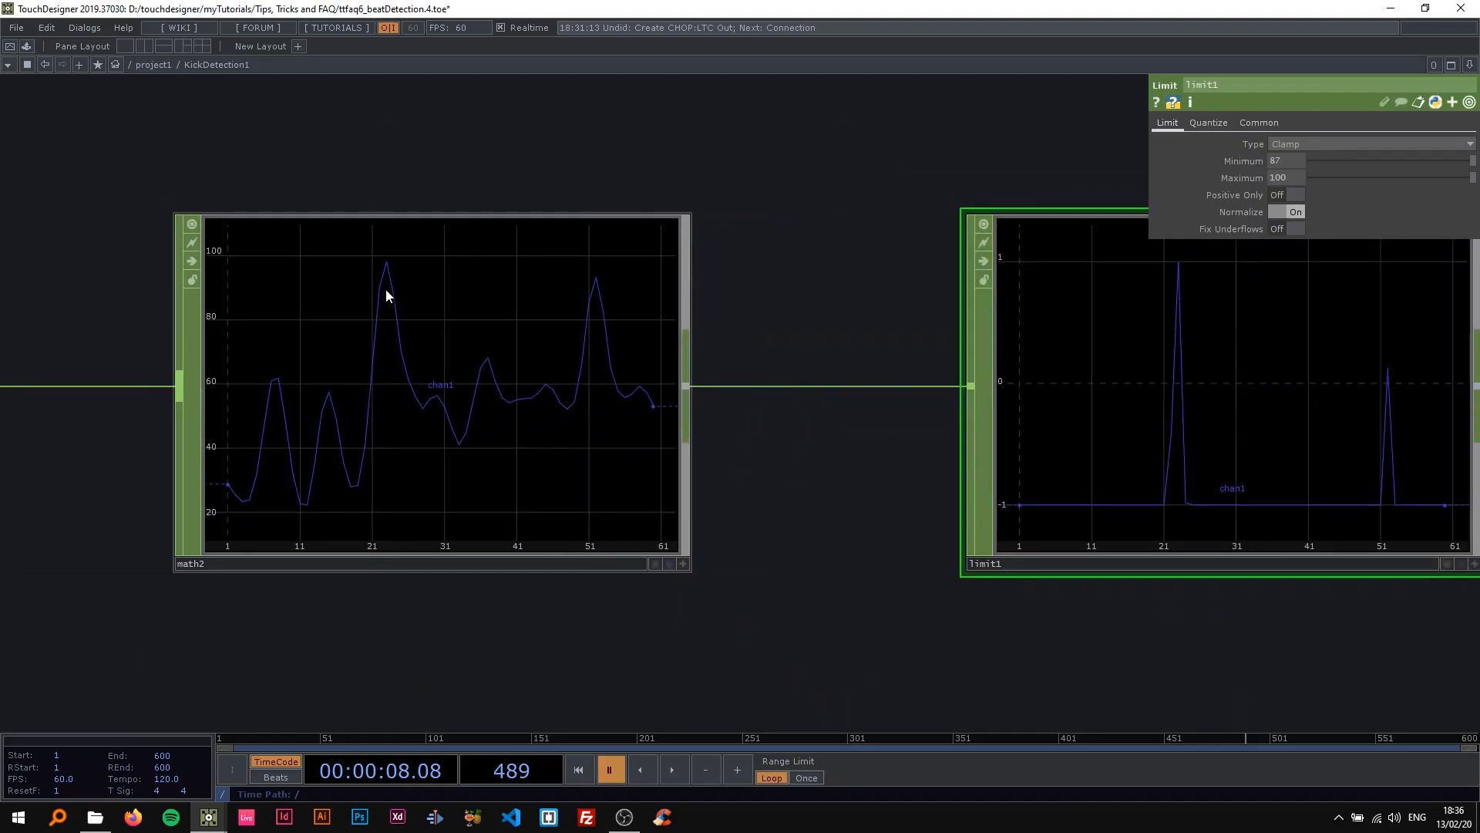
pyautogui.scroll(-4, 399, 316)
pyautogui.moveTo(663, 202); pyautogui.dragTo(559, 207)
pyautogui.scroll(2, 705, 373)
# Play the timeline to watch the kick peaks in limit1's graph, and pause it.
pyautogui.press('space')
pyautogui.moveTo(955, 407); pyautogui.dragTo(867, 391)
pyautogui.scroll(3, 751, 362)
pyautogui.scroll(-3, 757, 364)
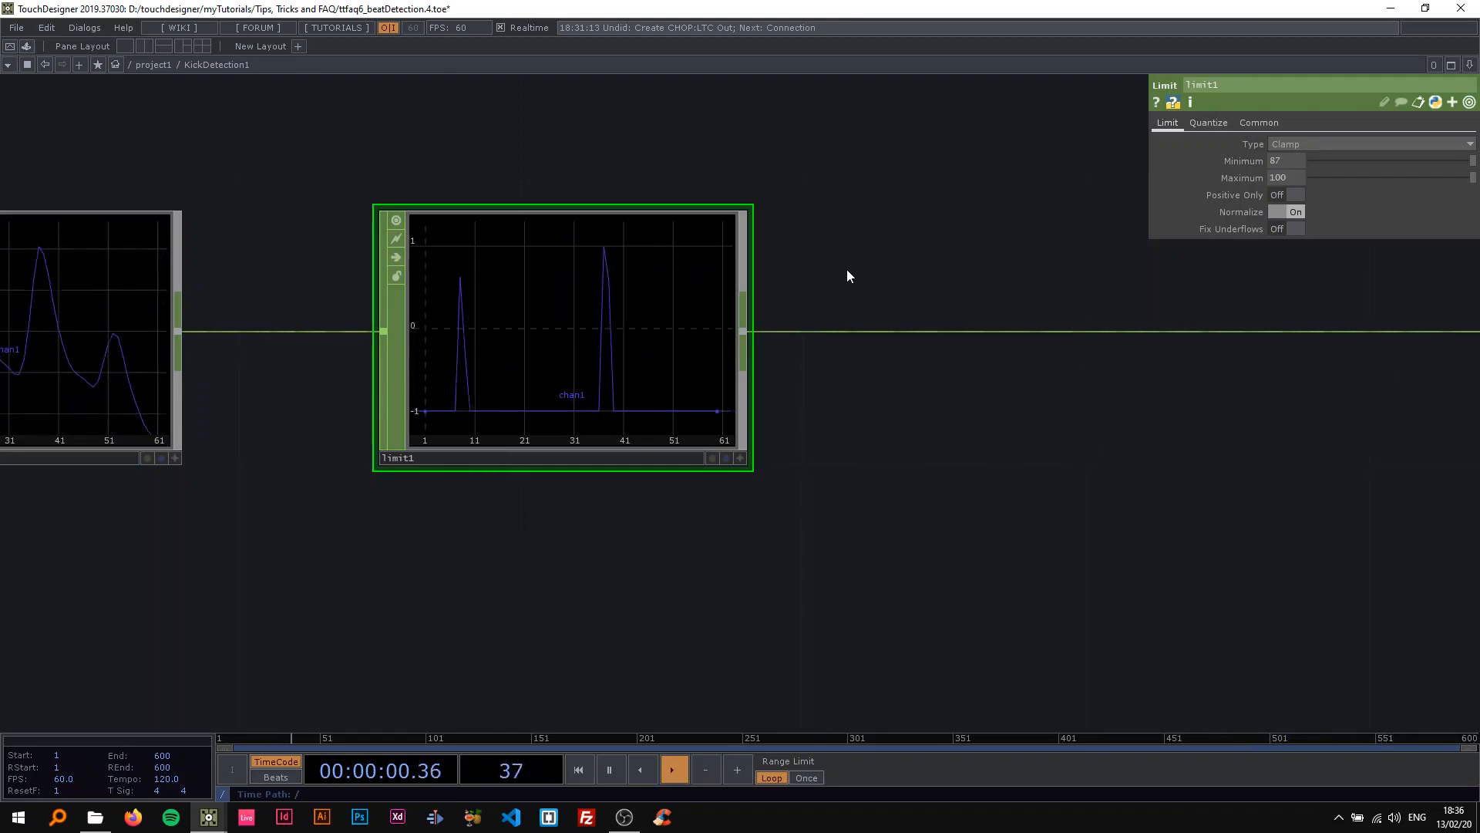
pyautogui.press('space')
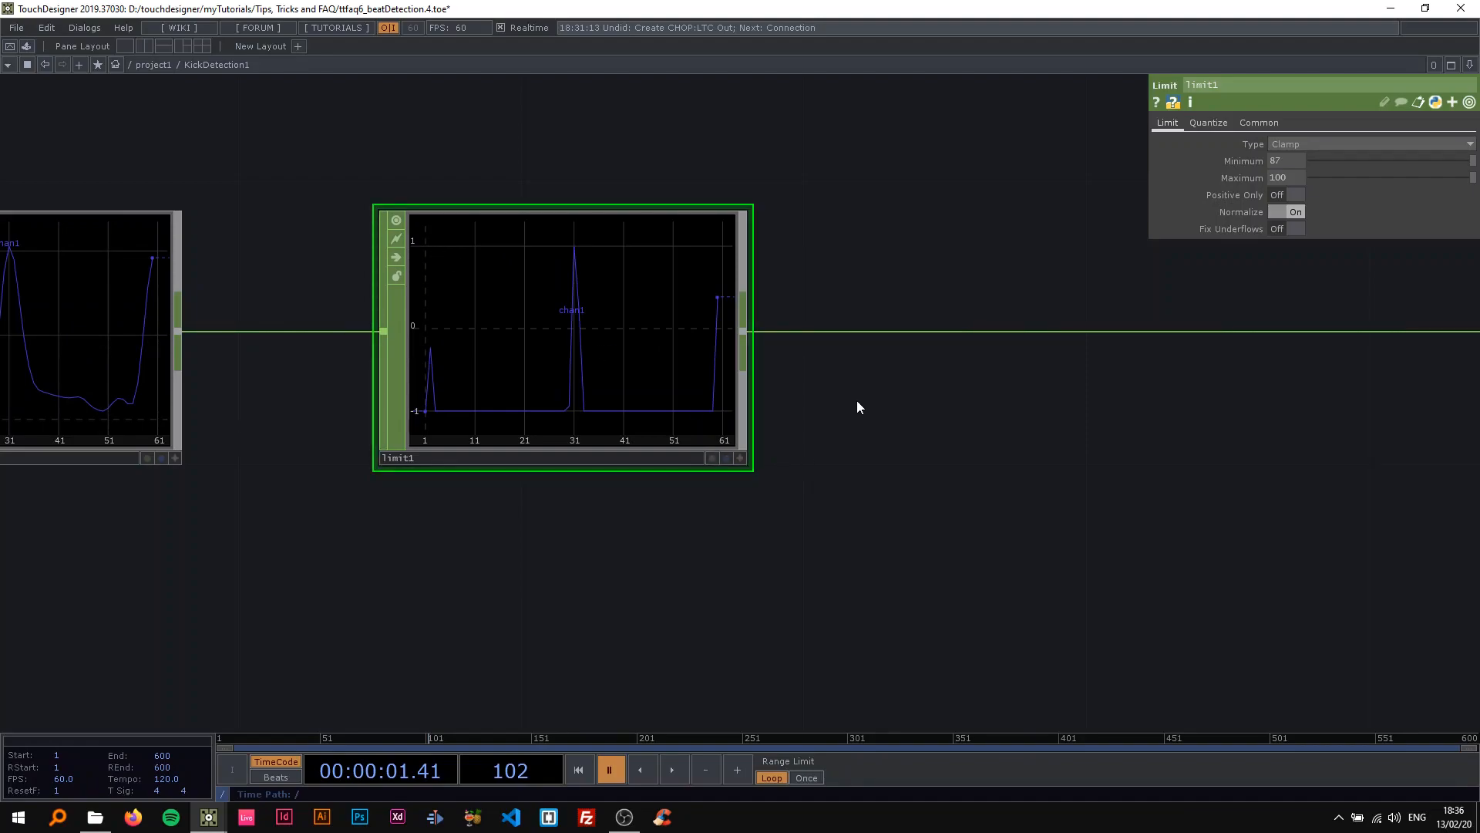
# Insert a Math CHOP on the wire after limit1.
pyautogui.moveTo(852, 385); pyautogui.dragTo(552, 378)
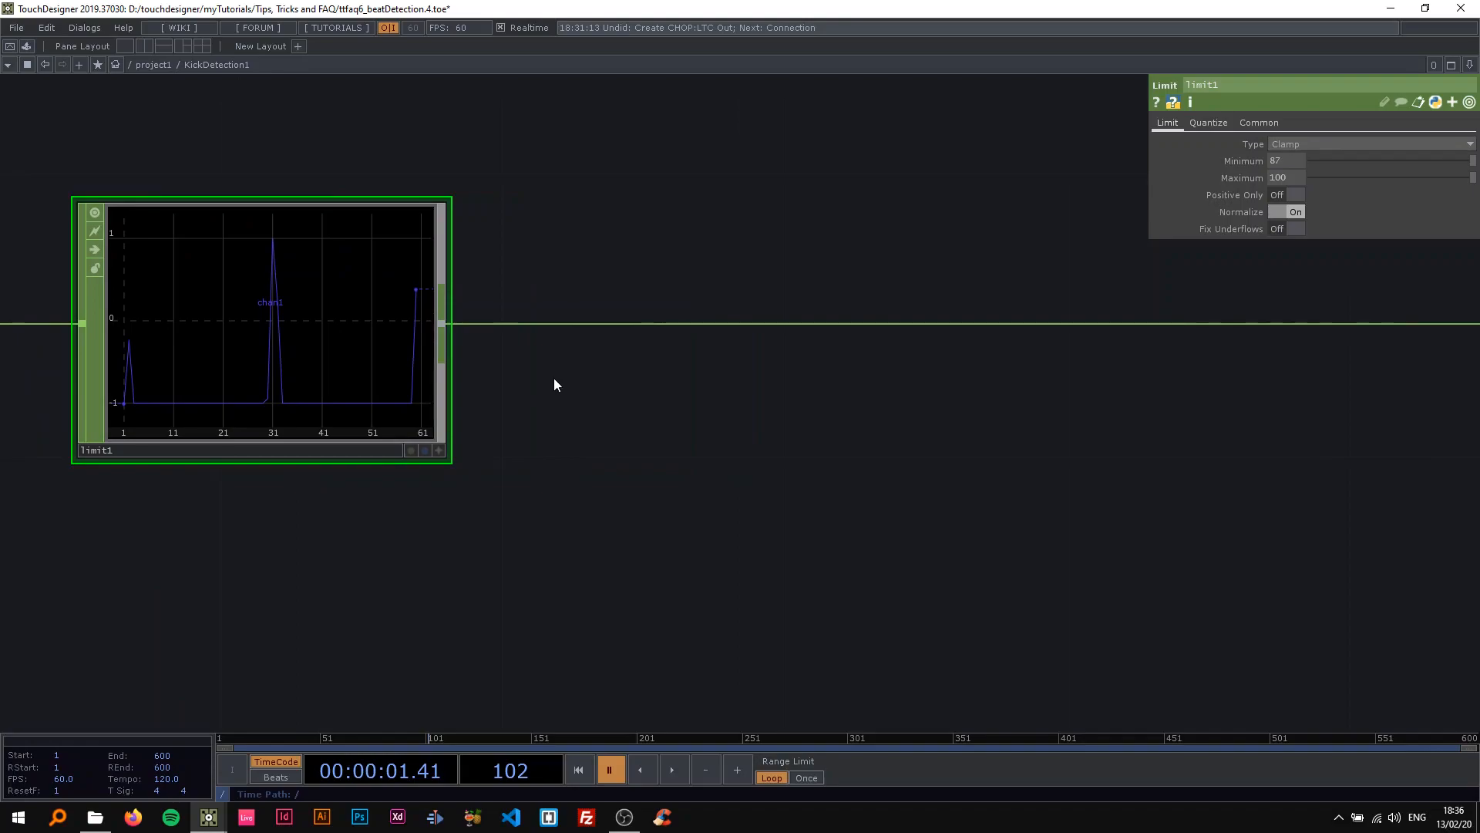
pyautogui.rightClick(579, 324)
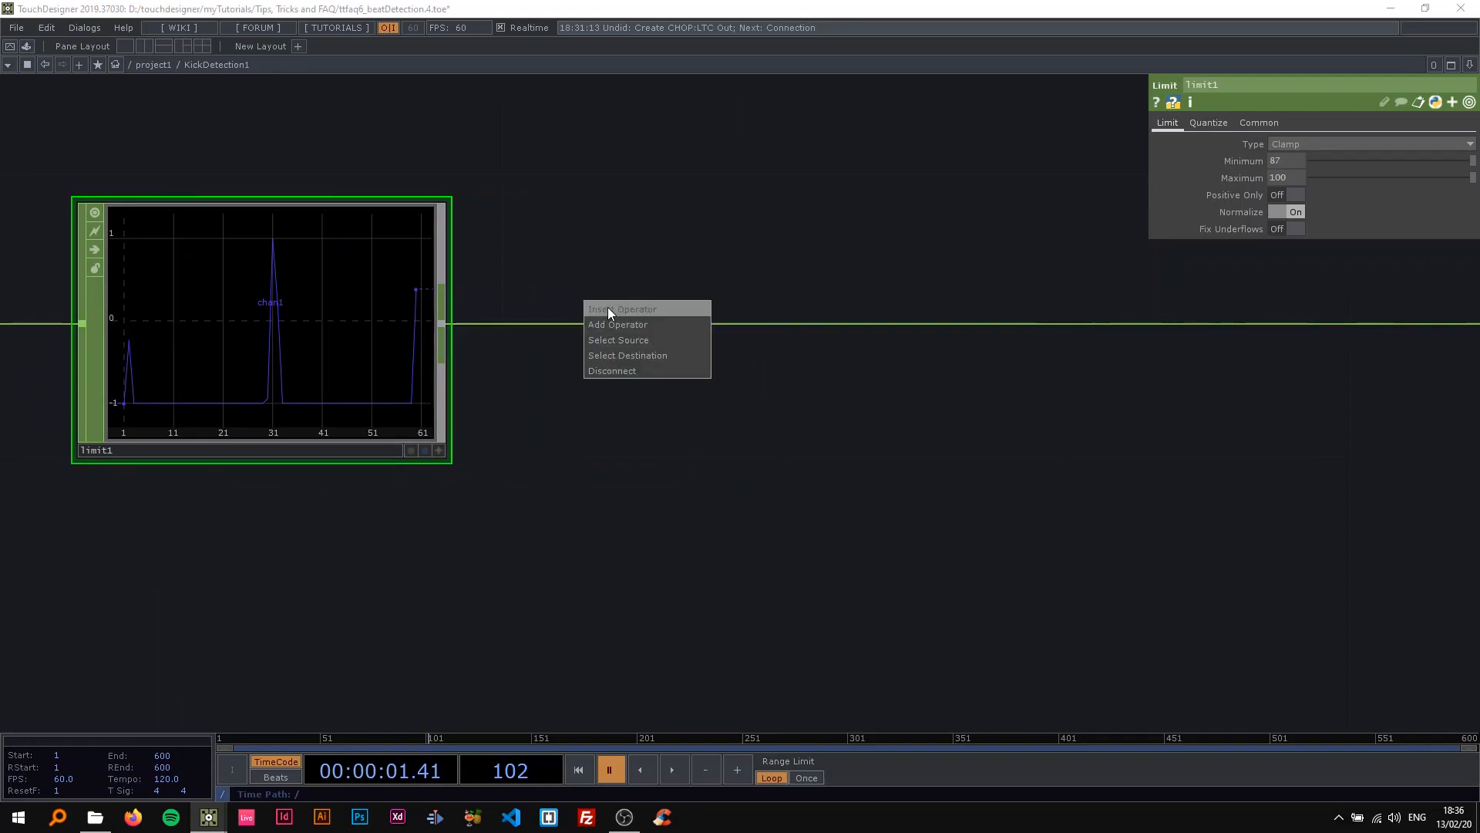
pyautogui.click(607, 307)
pyautogui.click(628, 205)
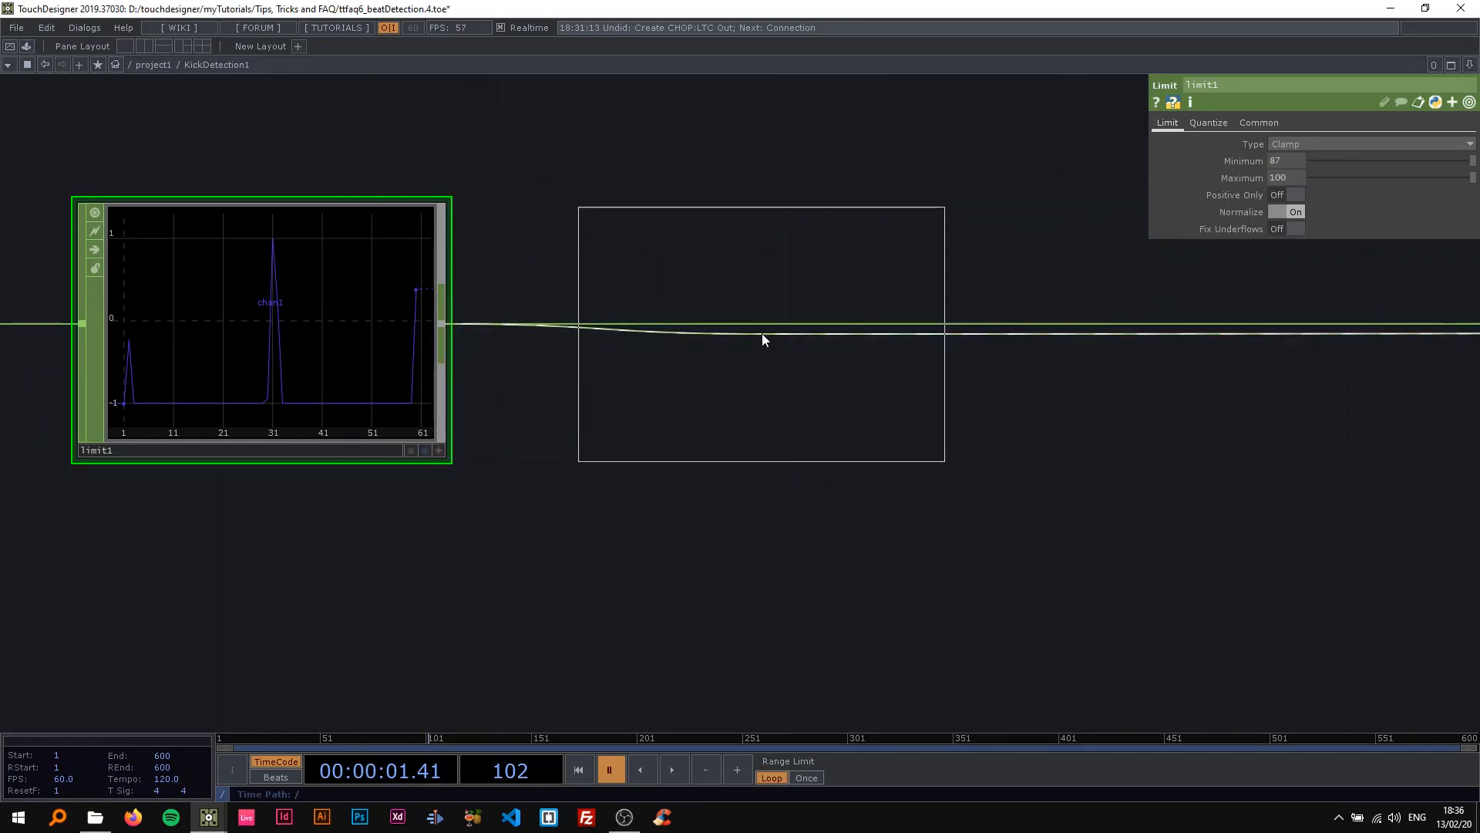
pyautogui.click(759, 333)
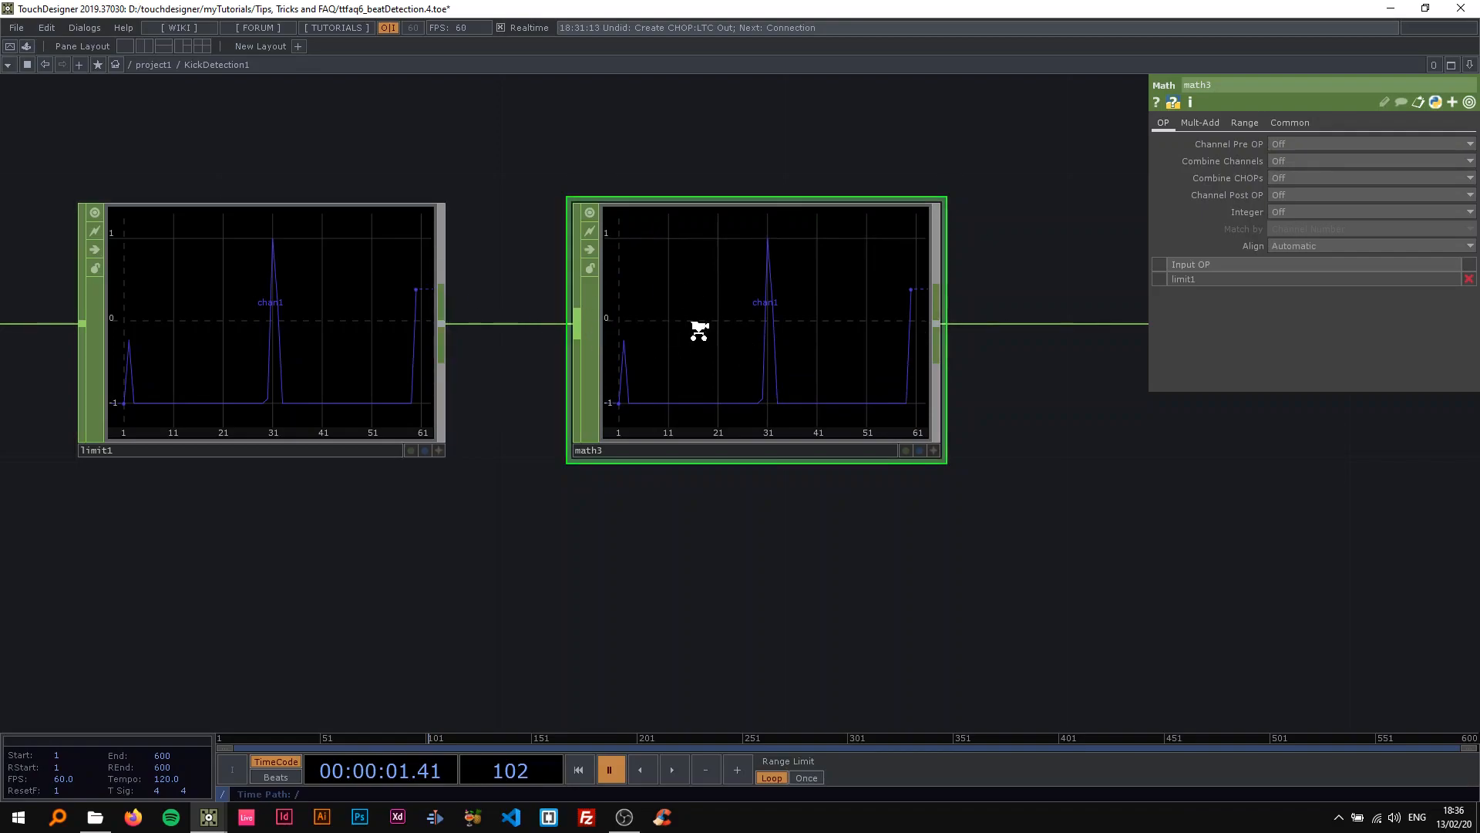
# Set the lower bound of math3's From Range to -1.
pyautogui.scroll(-2, 698, 330)
pyautogui.click(1243, 122)
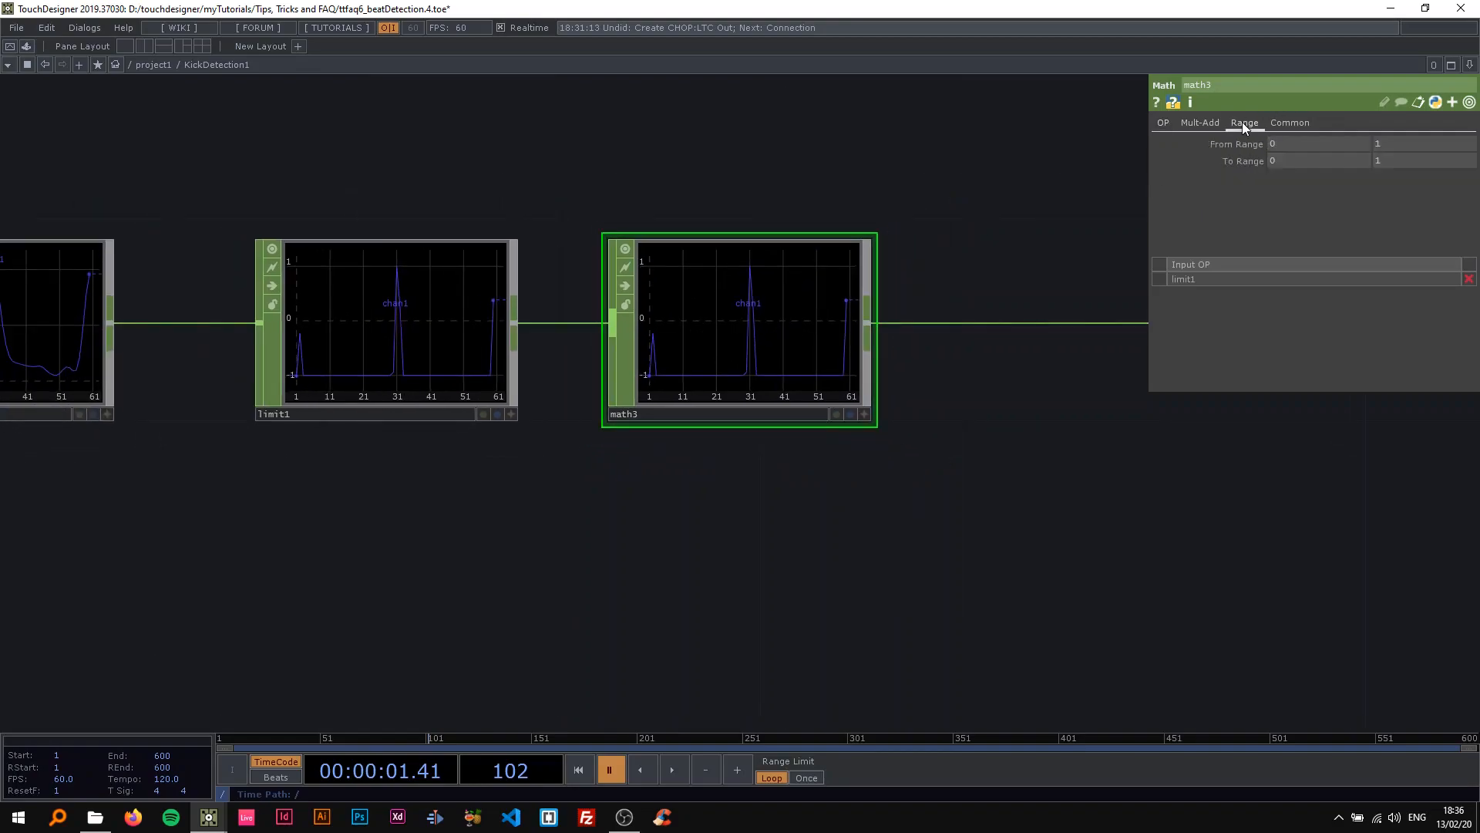
pyautogui.click(1303, 145)
pyautogui.write('-1')
pyautogui.press('Return')
pyautogui.moveTo(949, 386); pyautogui.dragTo(819, 382)
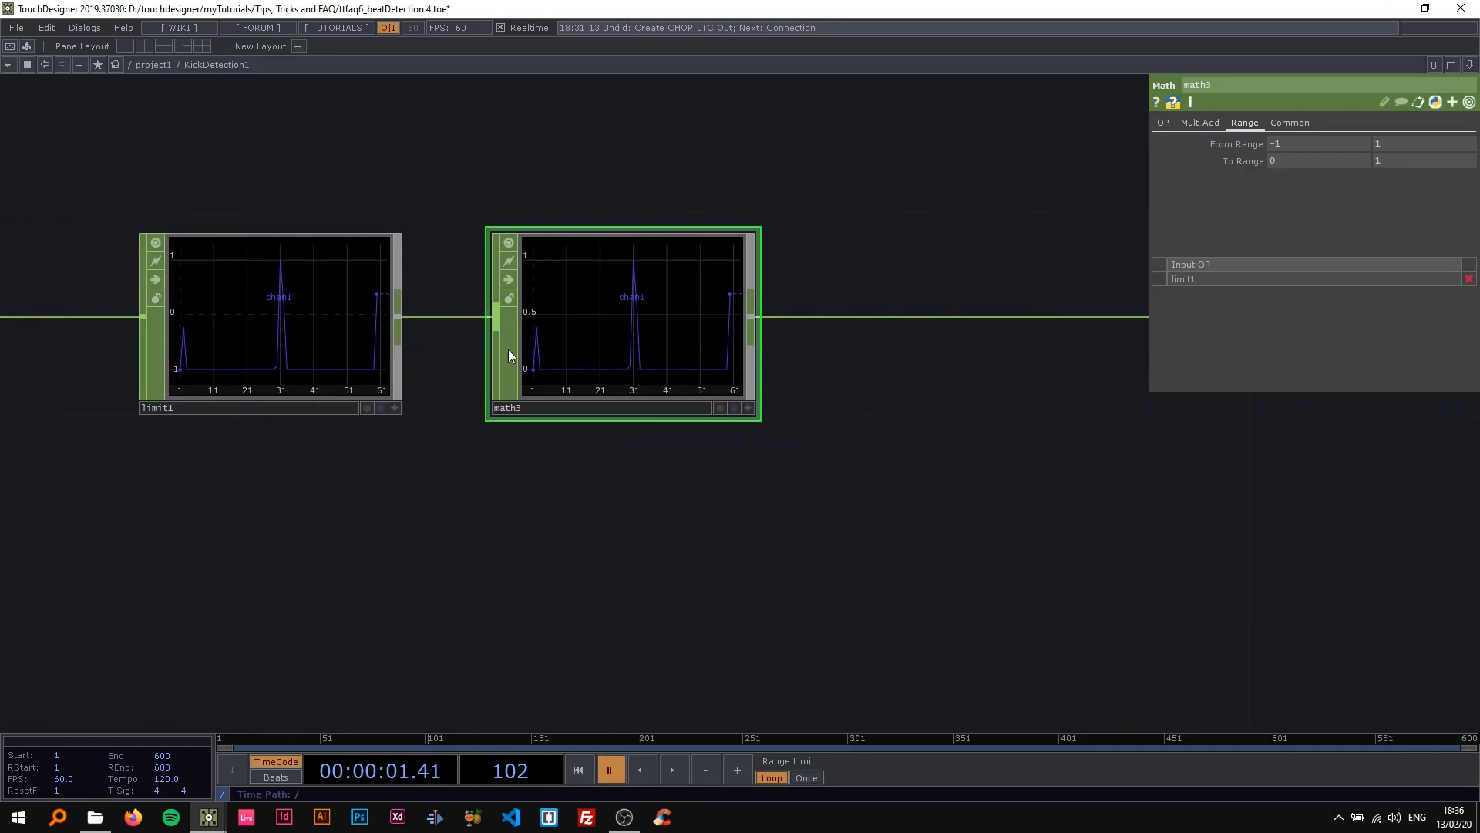
# Examine math3's remapped peaks up close against the peaks in limit1's graph.
pyautogui.scroll(2, 512, 331)
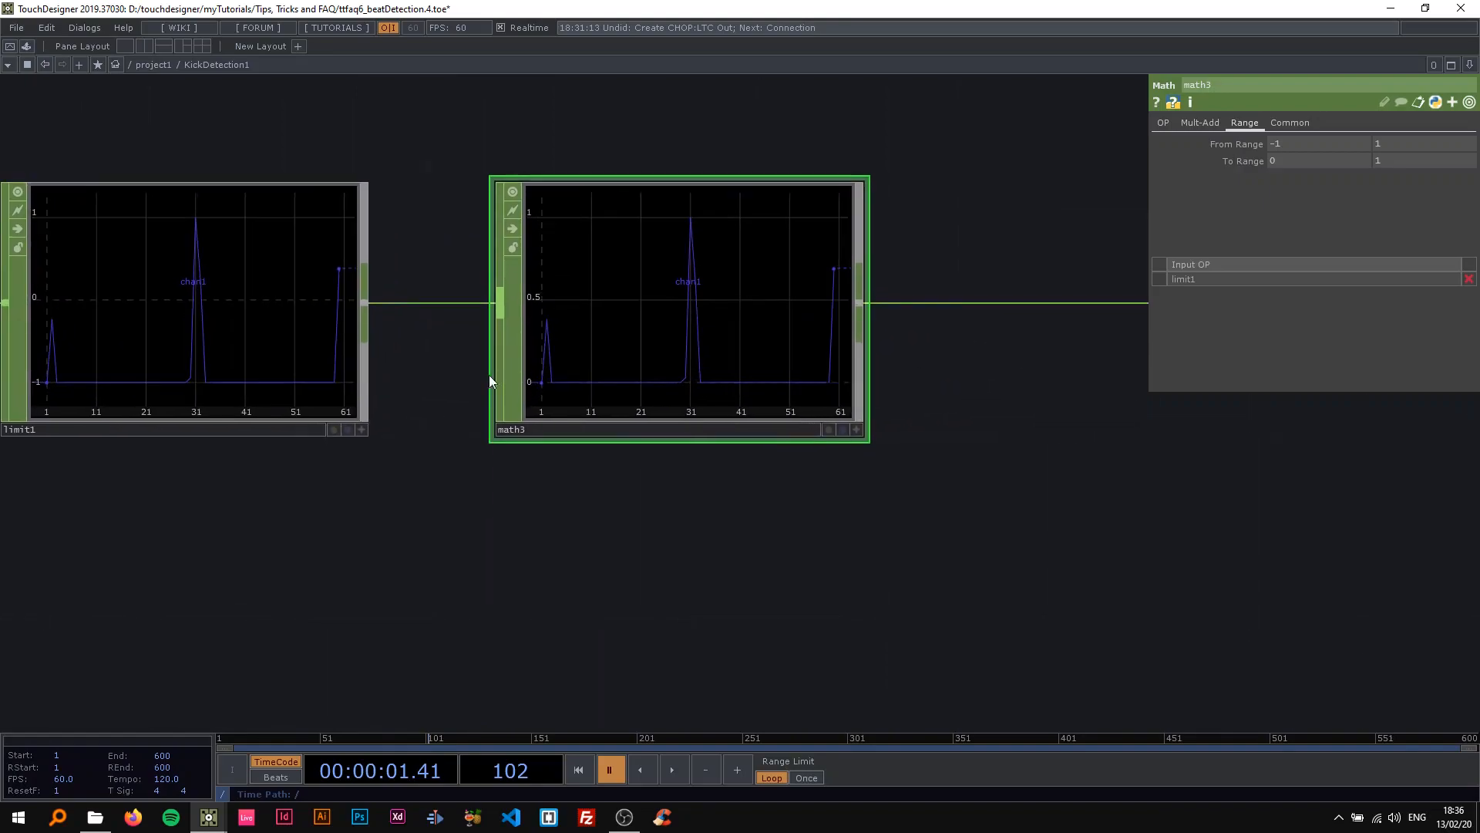
pyautogui.scroll(-3, 612, 284)
pyautogui.scroll(1, 641, 295)
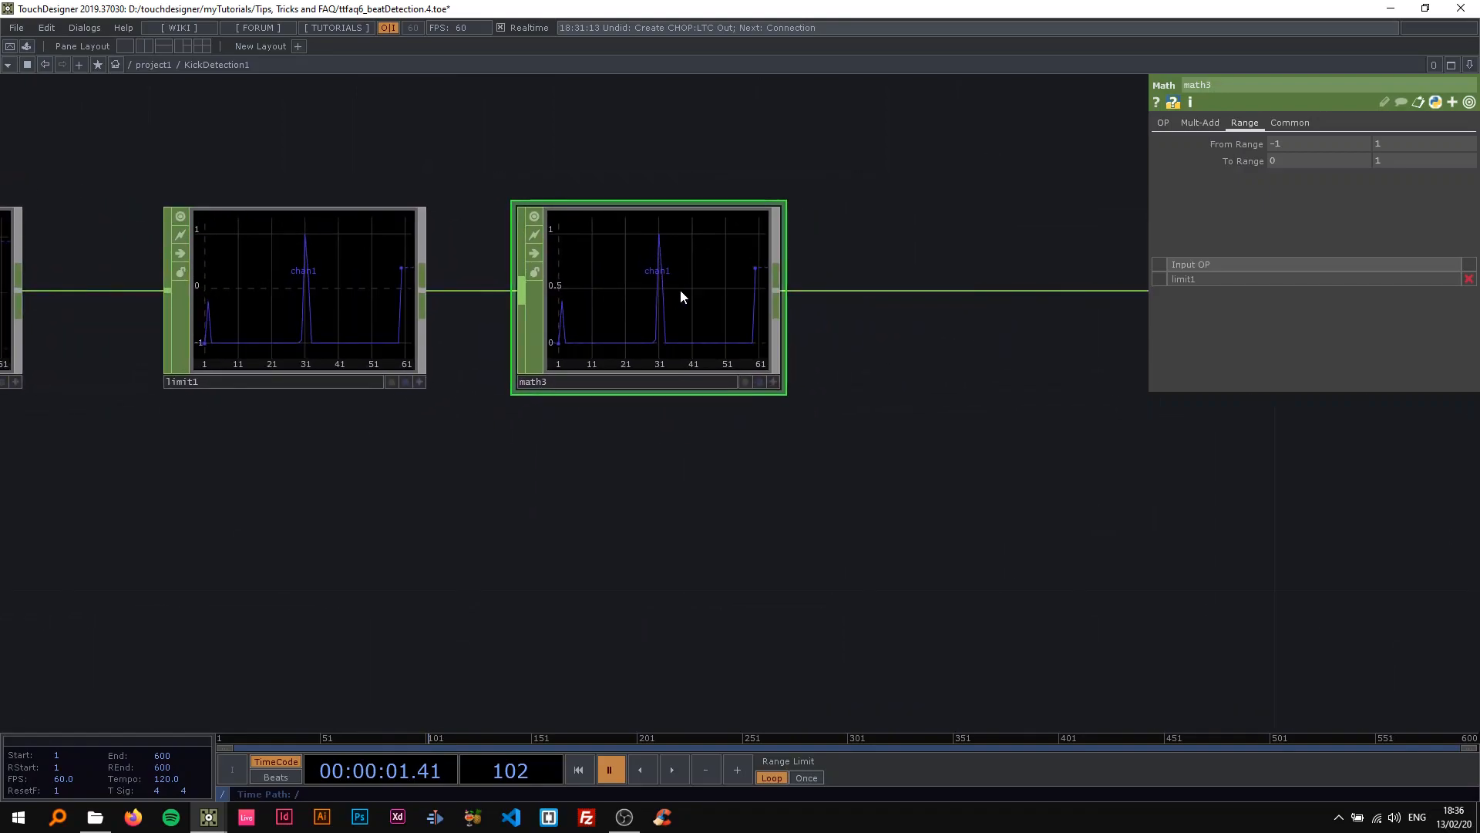
pyautogui.scroll(1, 678, 297)
pyautogui.scroll(-1, 660, 294)
pyautogui.scroll(1, 660, 292)
pyautogui.moveTo(926, 390); pyautogui.dragTo(623, 349)
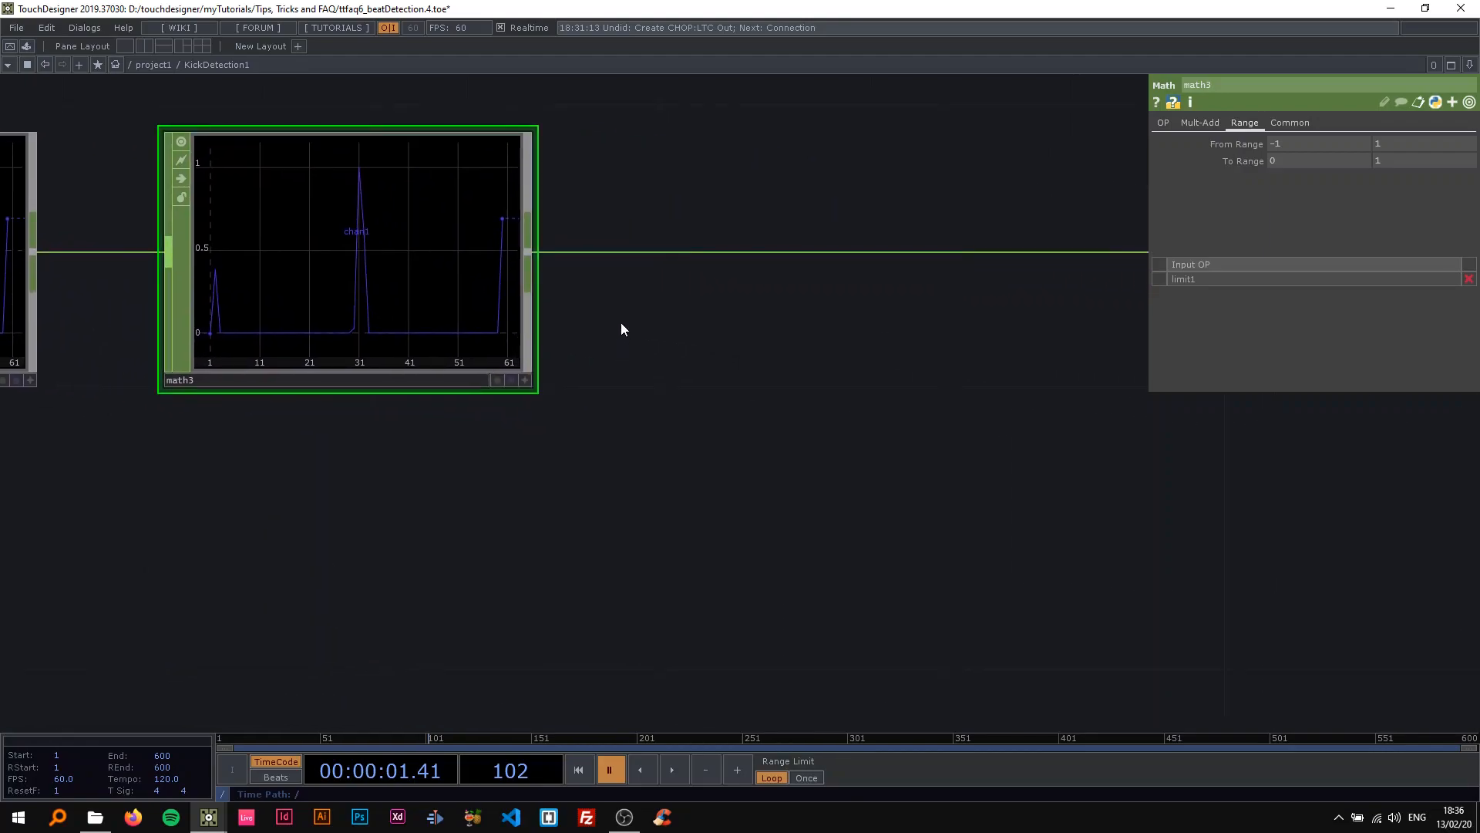
pyautogui.scroll(-2, 650, 362)
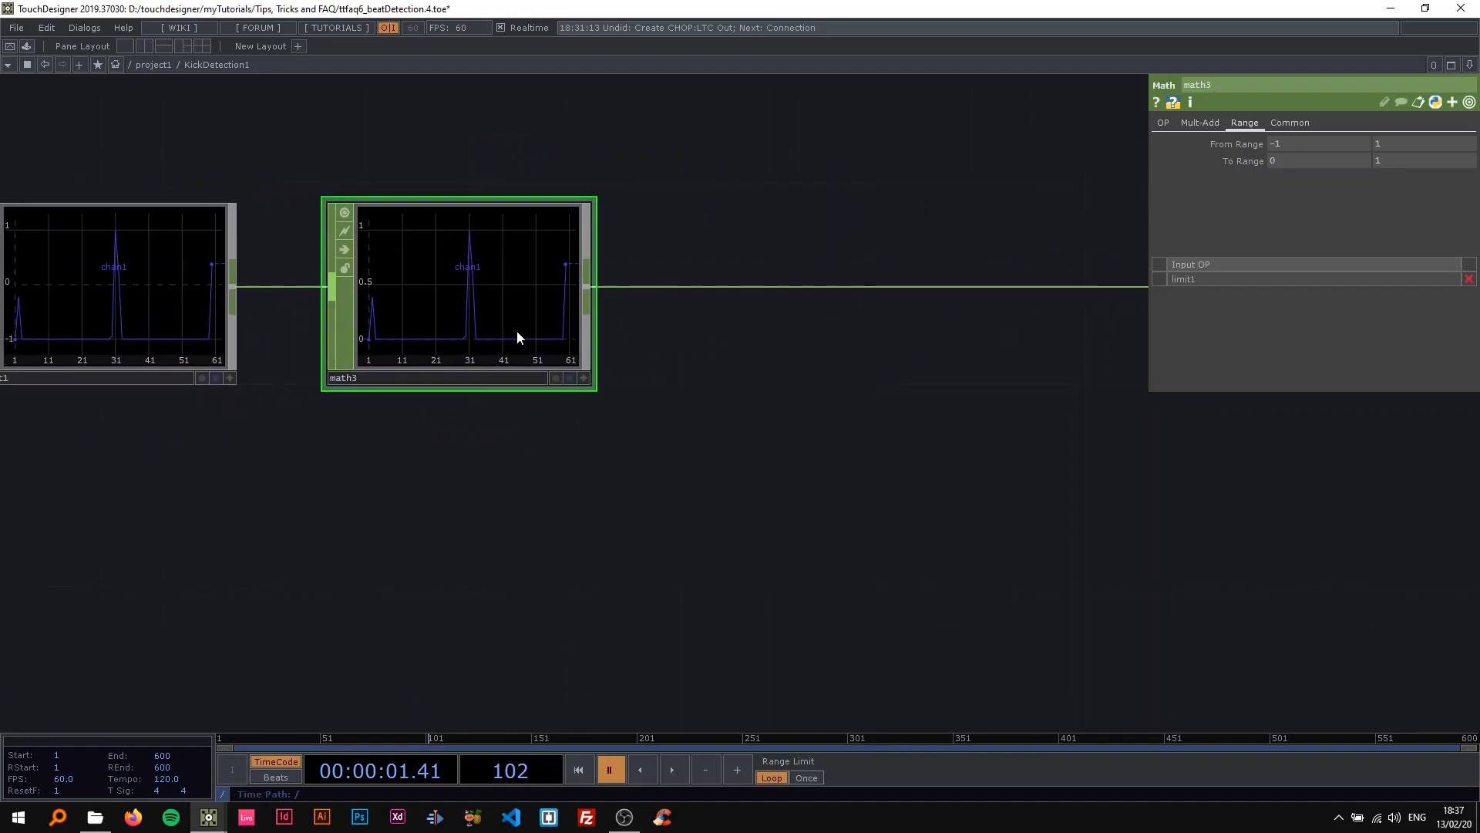
pyautogui.scroll(2, 516, 331)
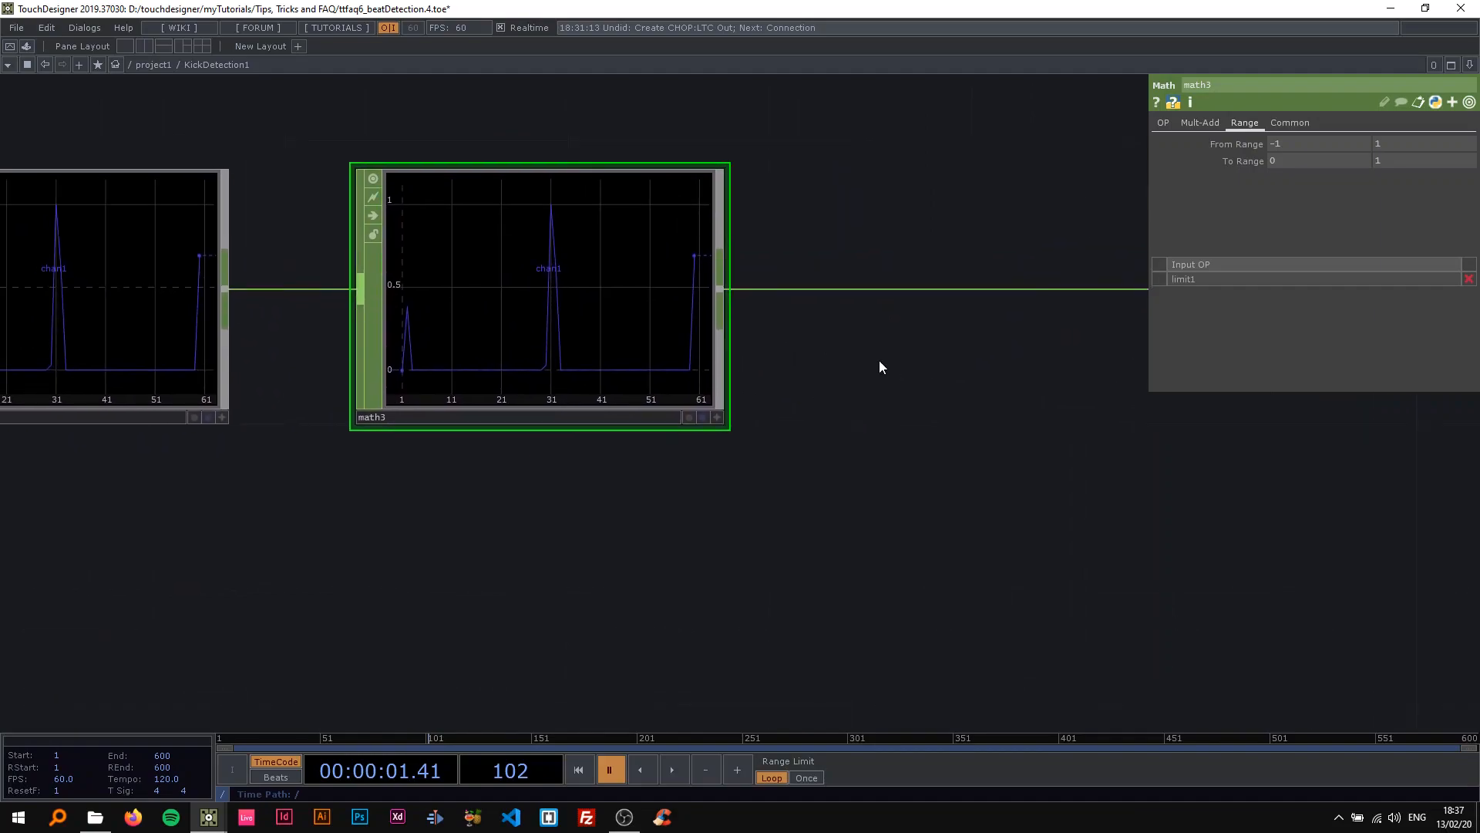
# Play and pause the timeline repeatedly to watch how the kick peaks move through math3's graph.
pyautogui.press('space')
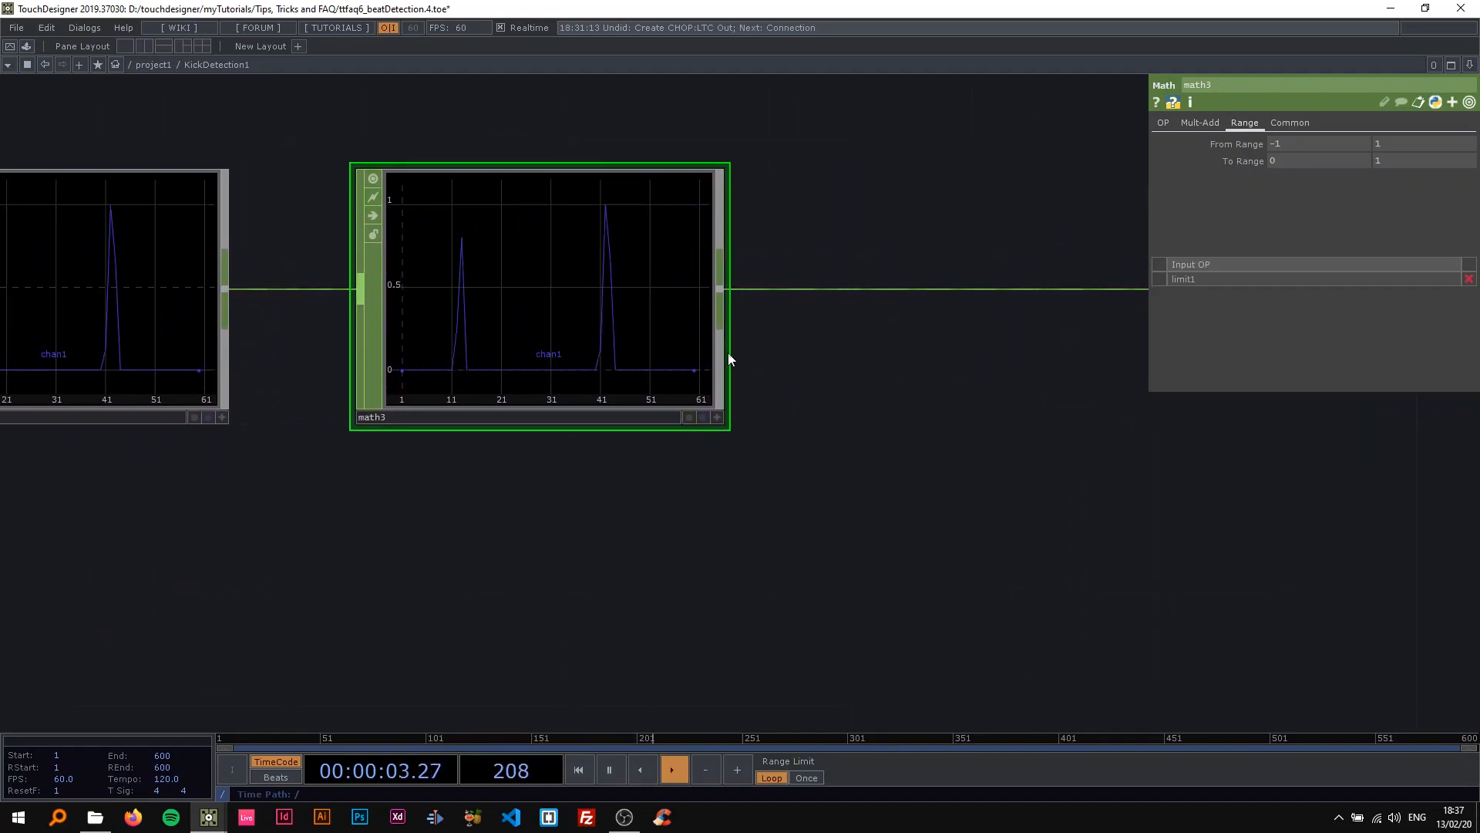
pyautogui.press('space')
pyautogui.moveTo(870, 384); pyautogui.dragTo(908, 395)
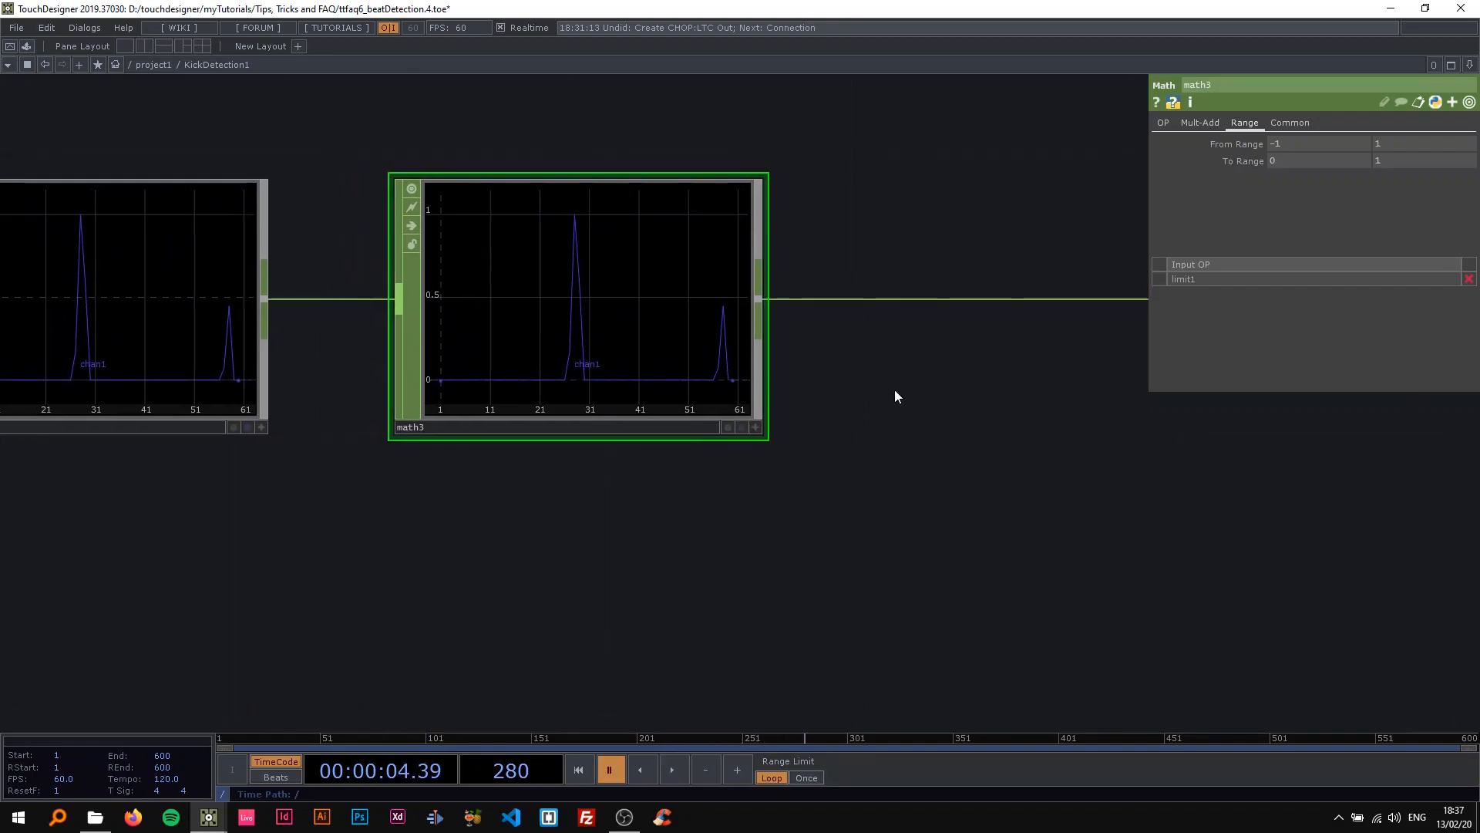
pyautogui.scroll(2, 692, 395)
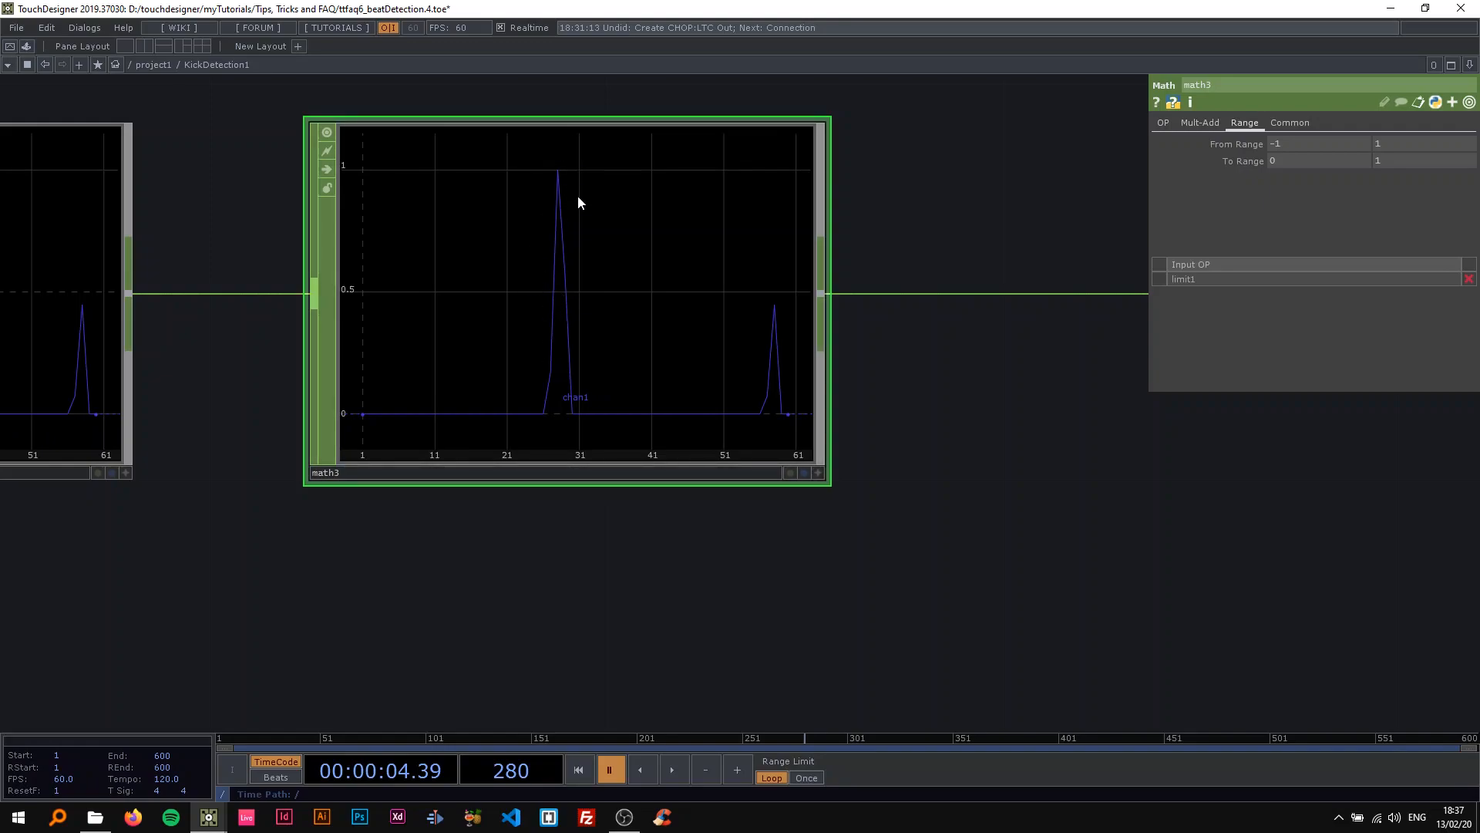
pyautogui.press('space')
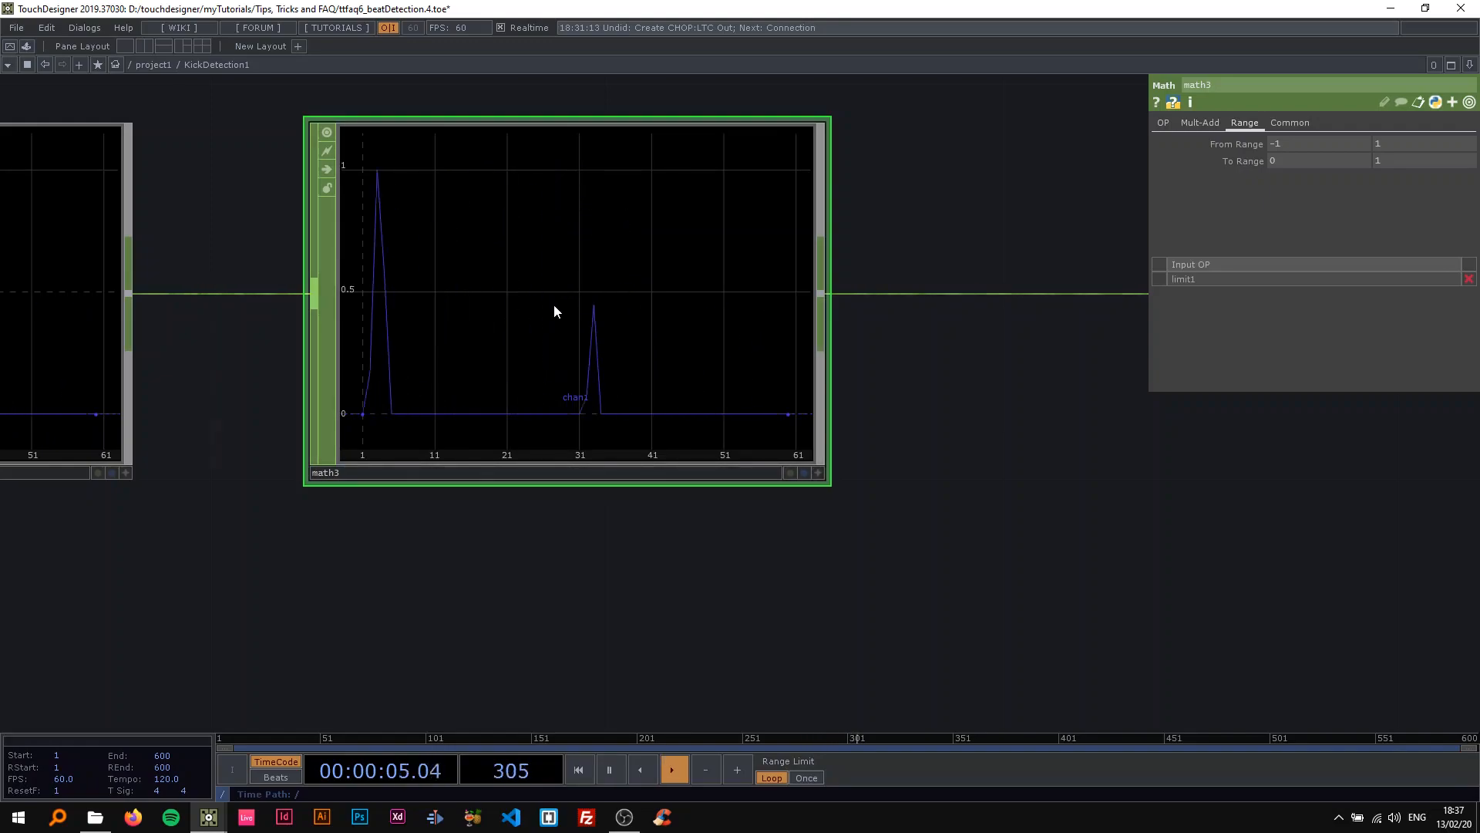
pyautogui.scroll(3, 751, 326)
pyautogui.press('space')
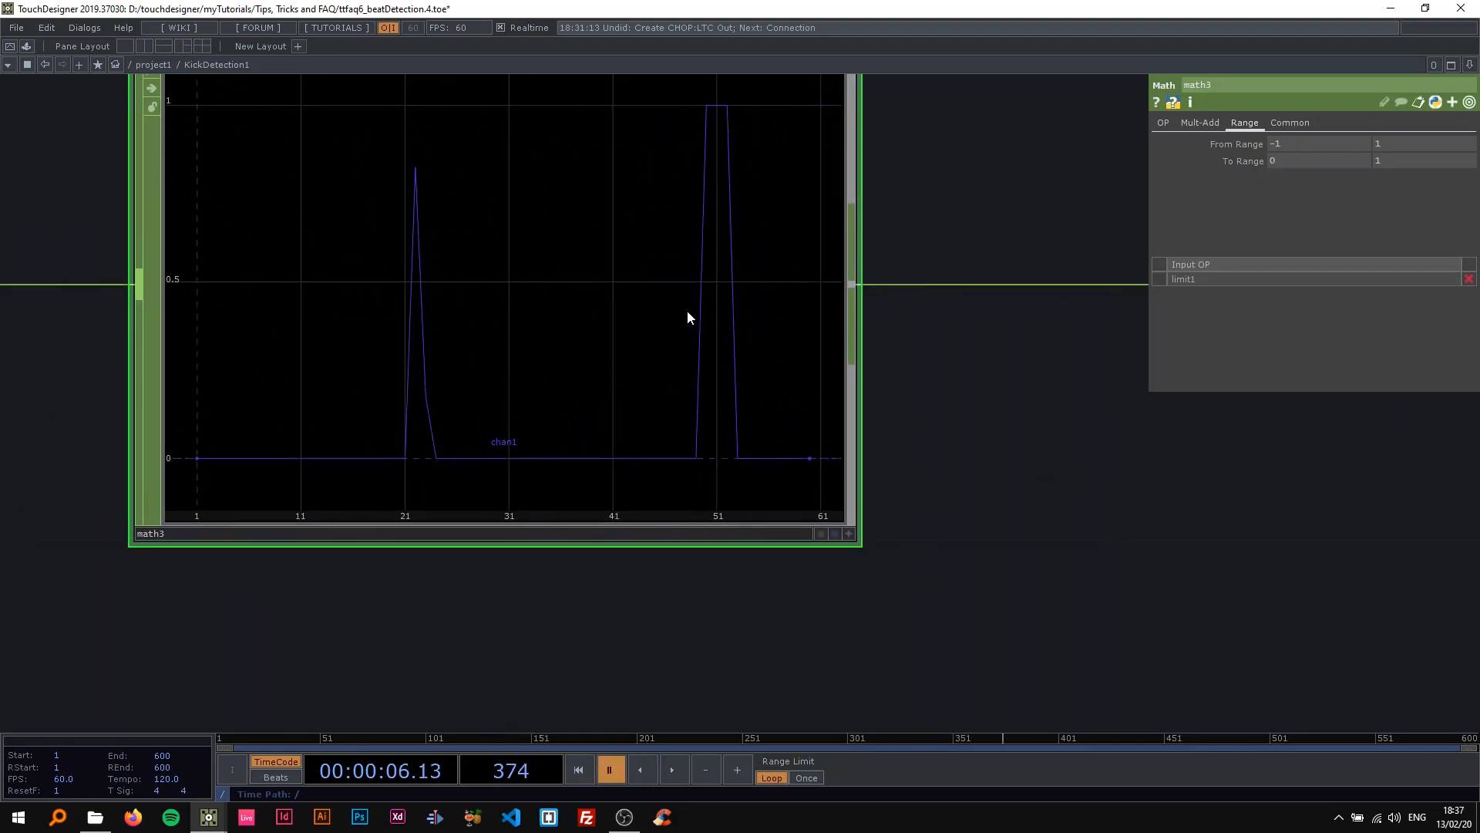
pyautogui.press('space')
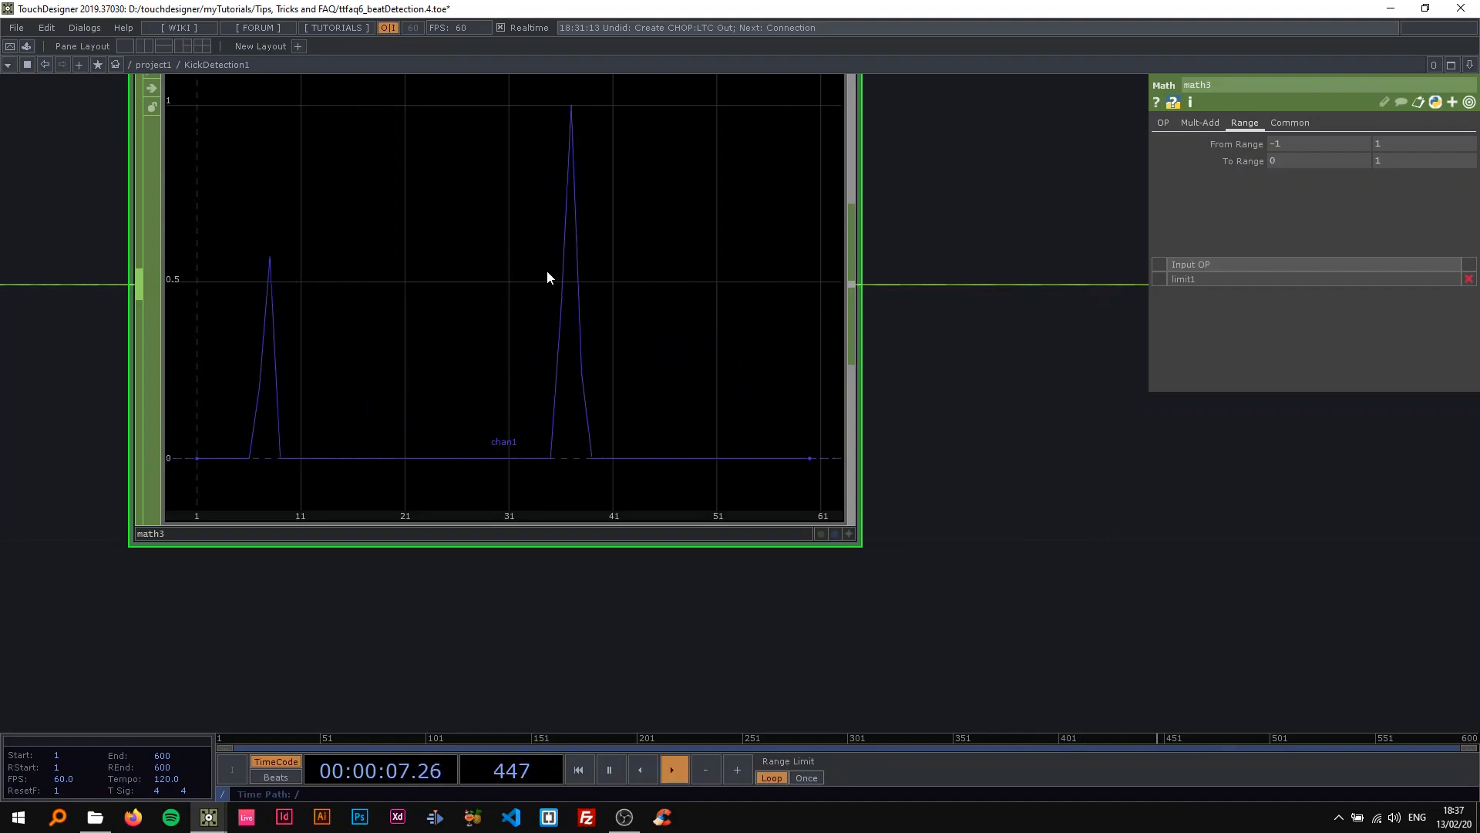
pyautogui.press('space')
pyautogui.scroll(-6, 617, 355)
pyautogui.moveTo(656, 382); pyautogui.dragTo(364, 351)
pyautogui.scroll(-3, 586, 364)
pyautogui.moveTo(616, 420); pyautogui.dragTo(389, 427)
pyautogui.scroll(-5, 389, 427)
pyautogui.moveTo(575, 436); pyautogui.dragTo(859, 437)
pyautogui.scroll(8, 695, 347)
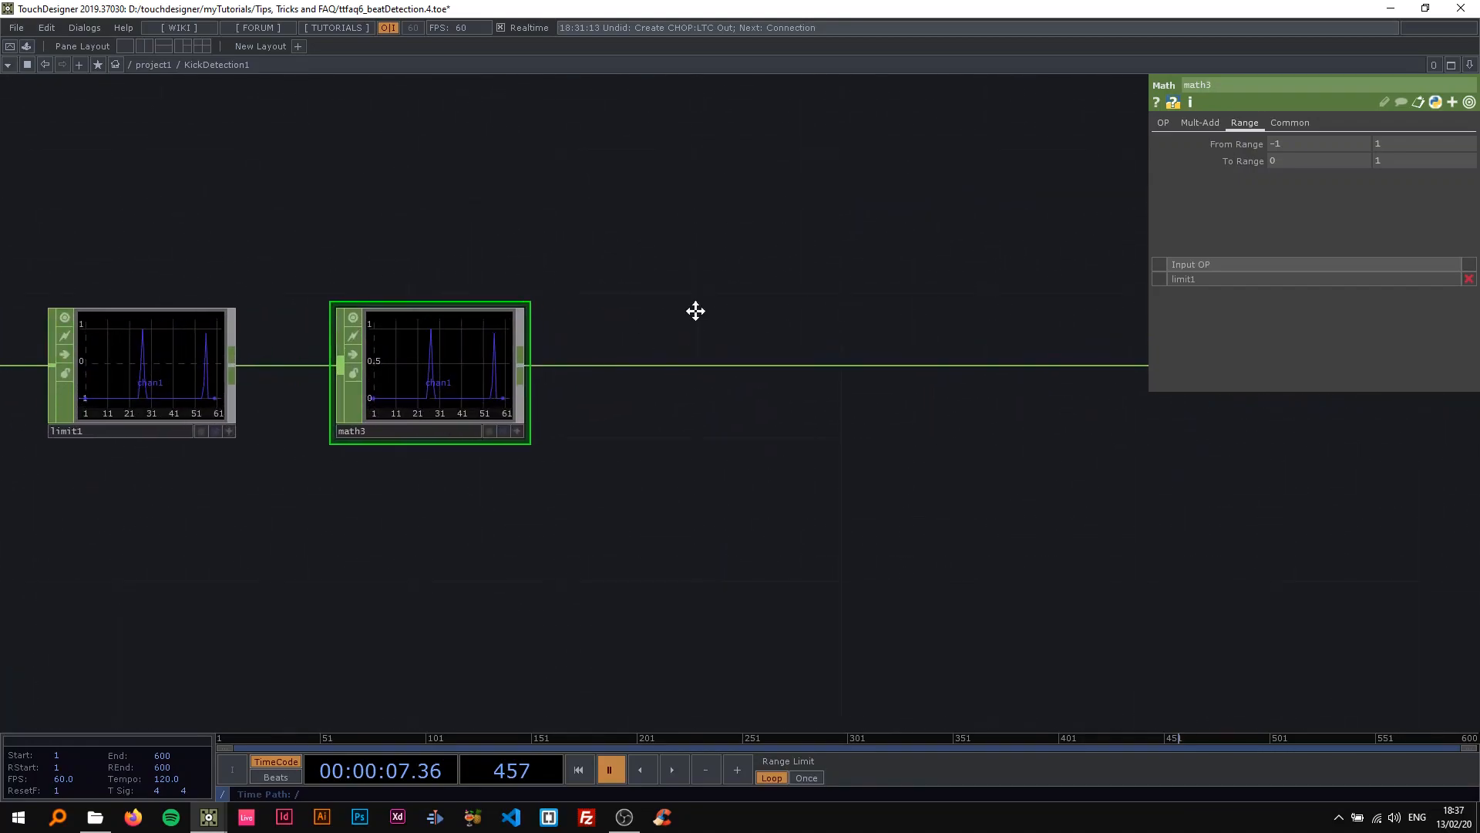
pyautogui.moveTo(652, 317); pyautogui.dragTo(717, 313)
pyautogui.scroll(4, 552, 359)
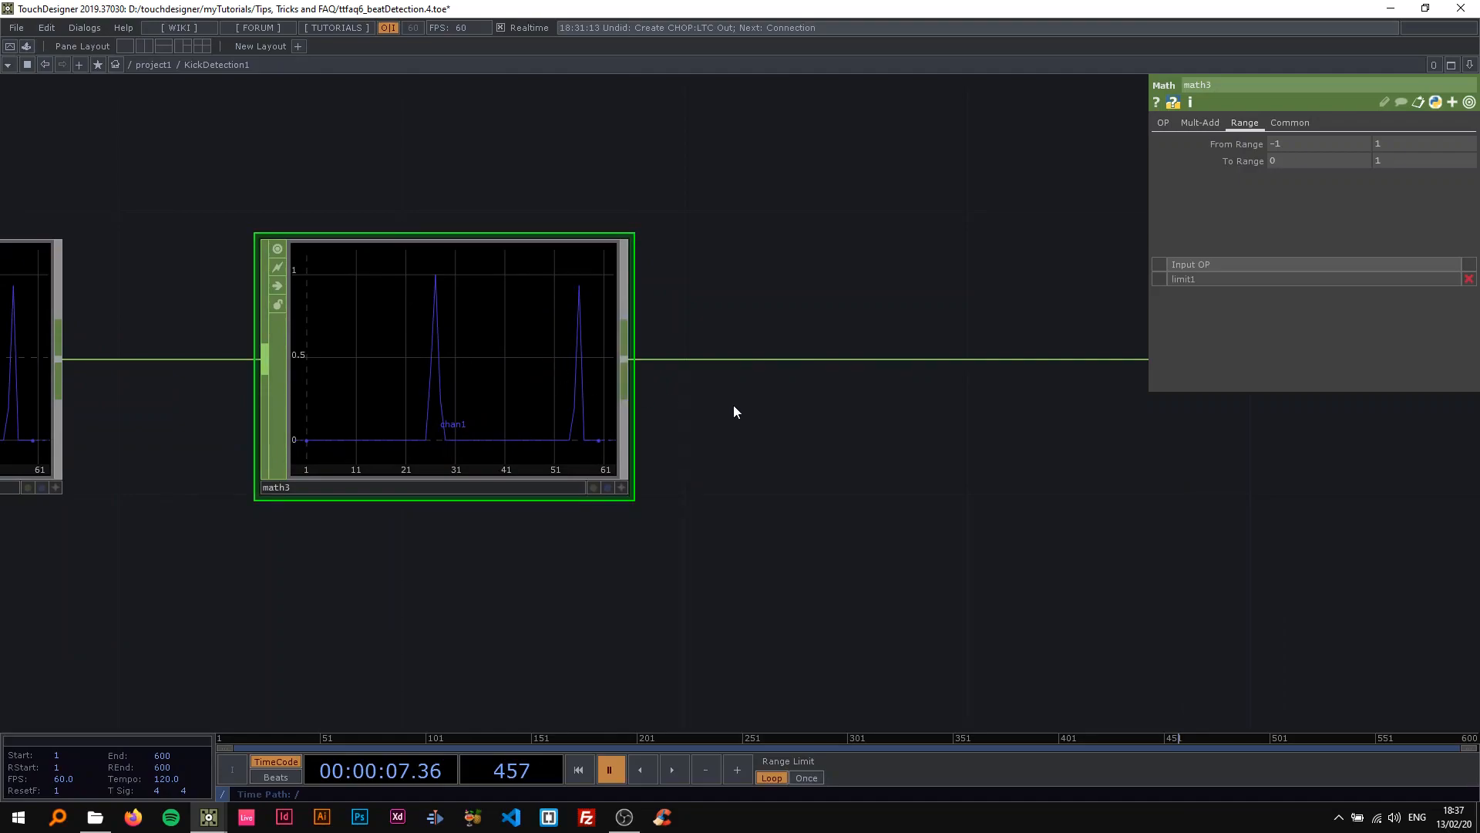
pyautogui.scroll(-3, 609, 383)
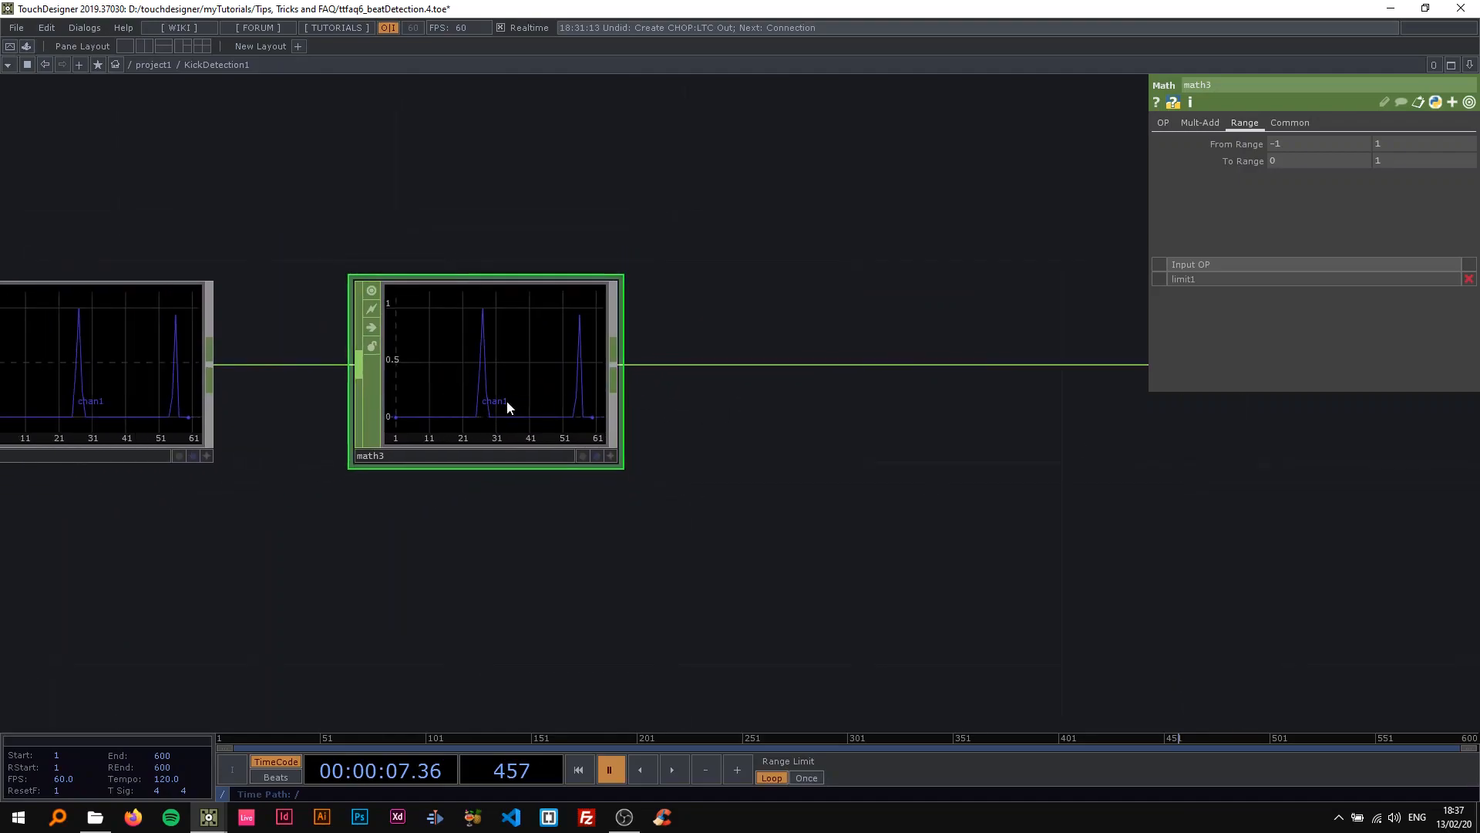
pyautogui.moveTo(714, 426); pyautogui.dragTo(494, 383)
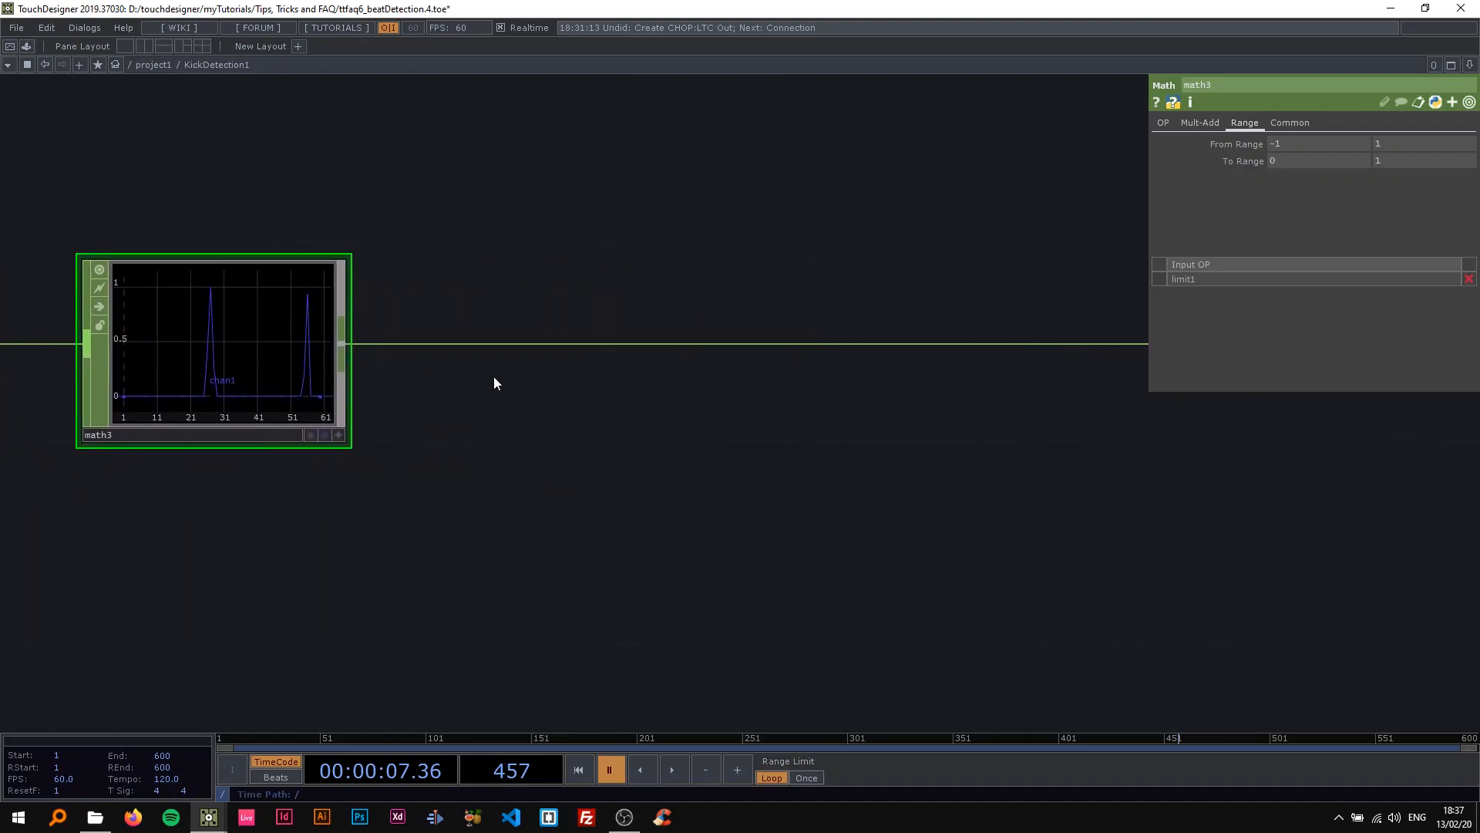
pyautogui.moveTo(389, 463); pyautogui.dragTo(471, 447)
pyautogui.scroll(-3, 316, 406)
pyautogui.scroll(3, 236, 437)
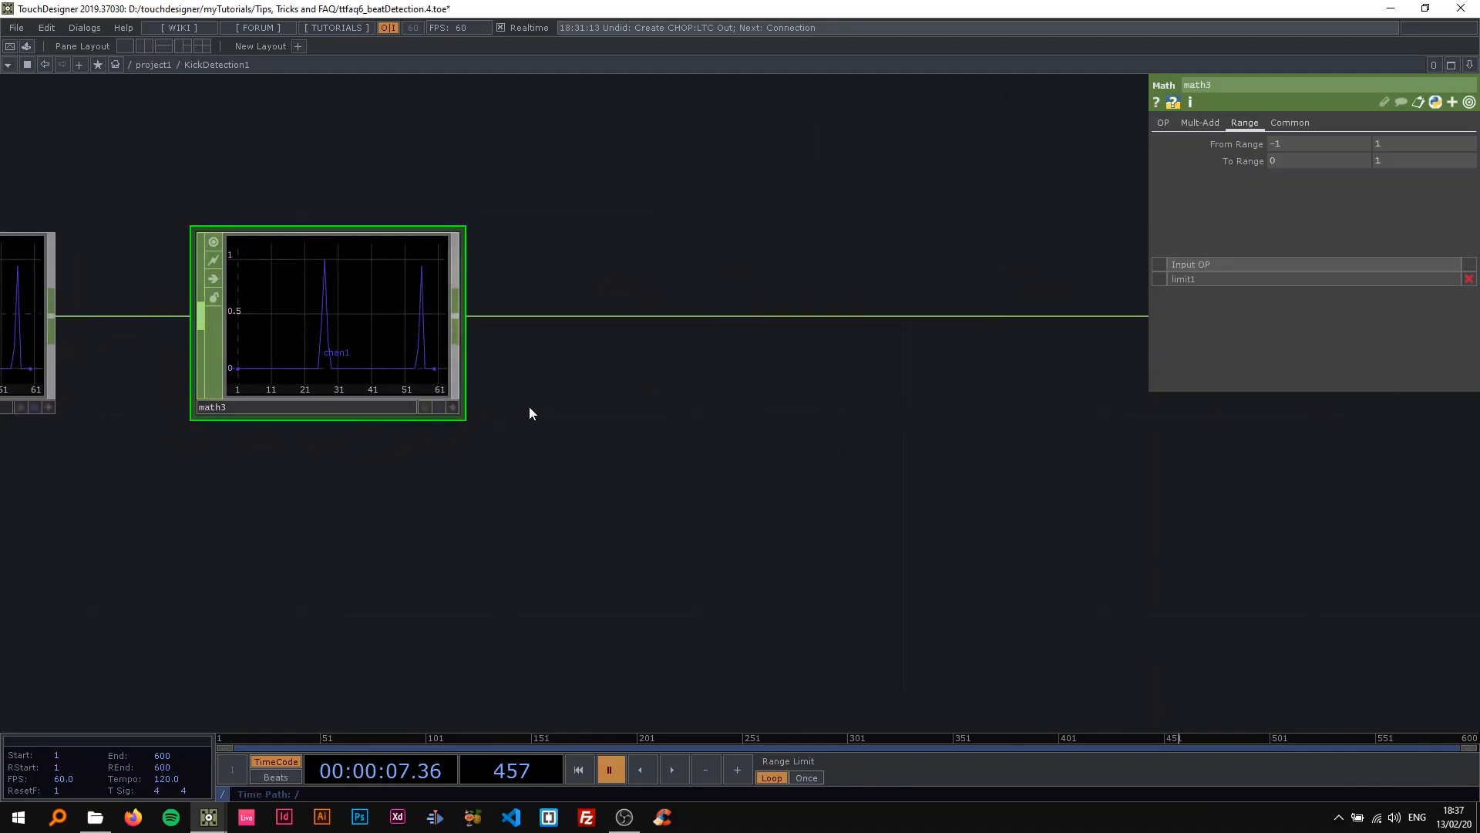
# Insert a Trigger CHOP on the wire after math3.
pyautogui.moveTo(674, 370); pyautogui.dragTo(590, 368)
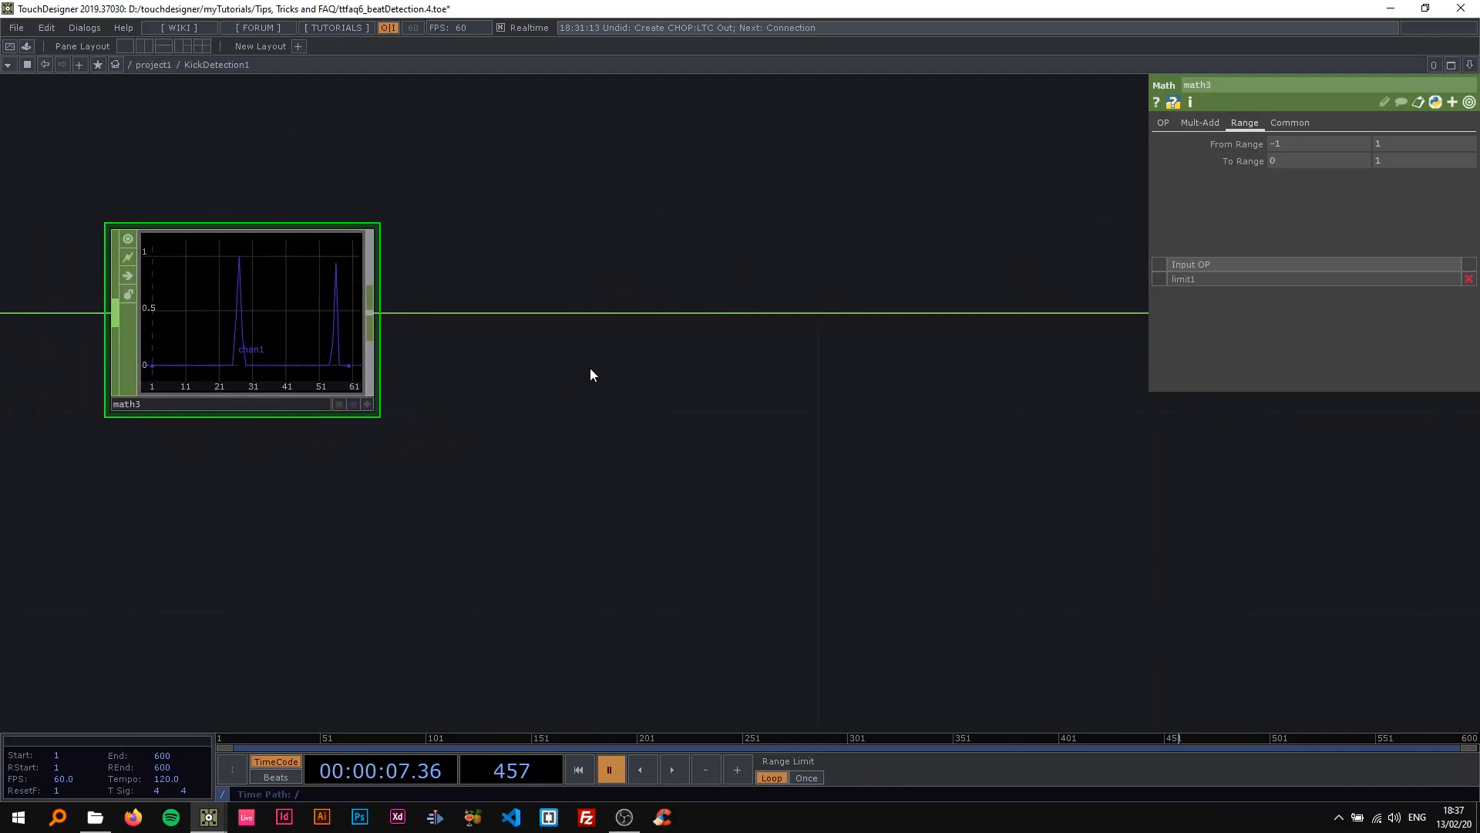
pyautogui.rightClick(563, 313)
pyautogui.click(607, 293)
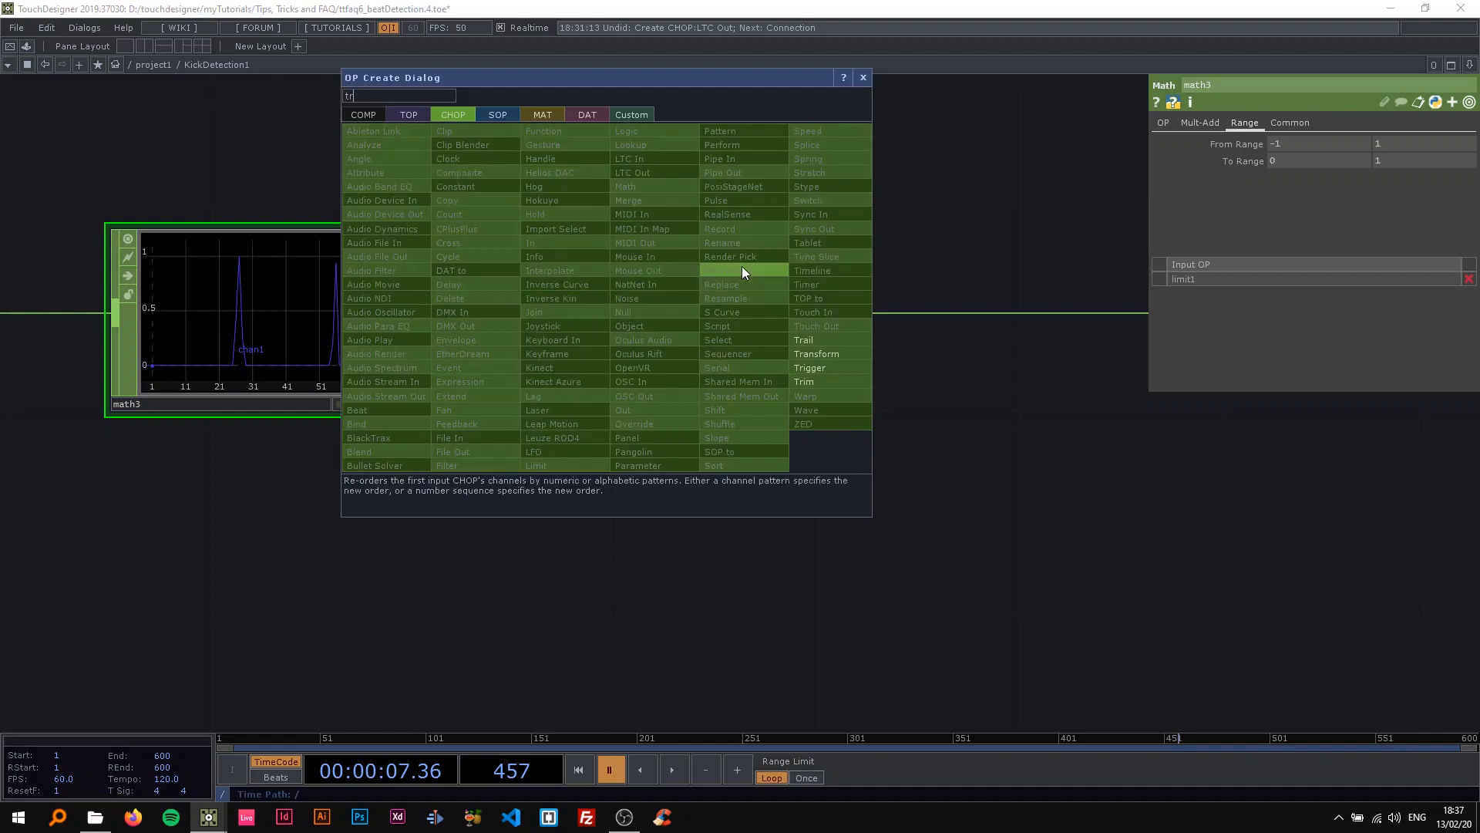
pyautogui.click(830, 368)
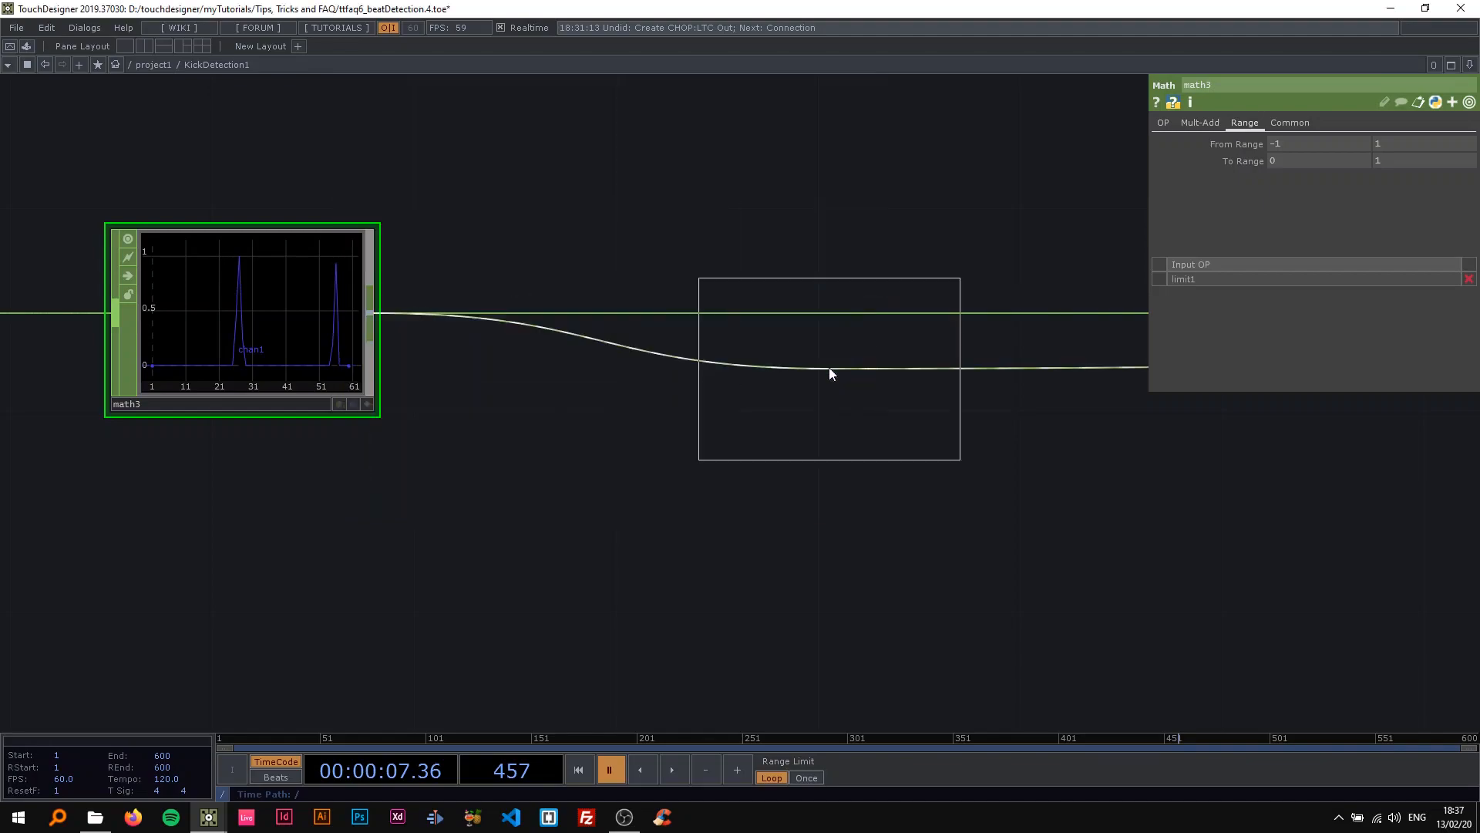
pyautogui.click(697, 317)
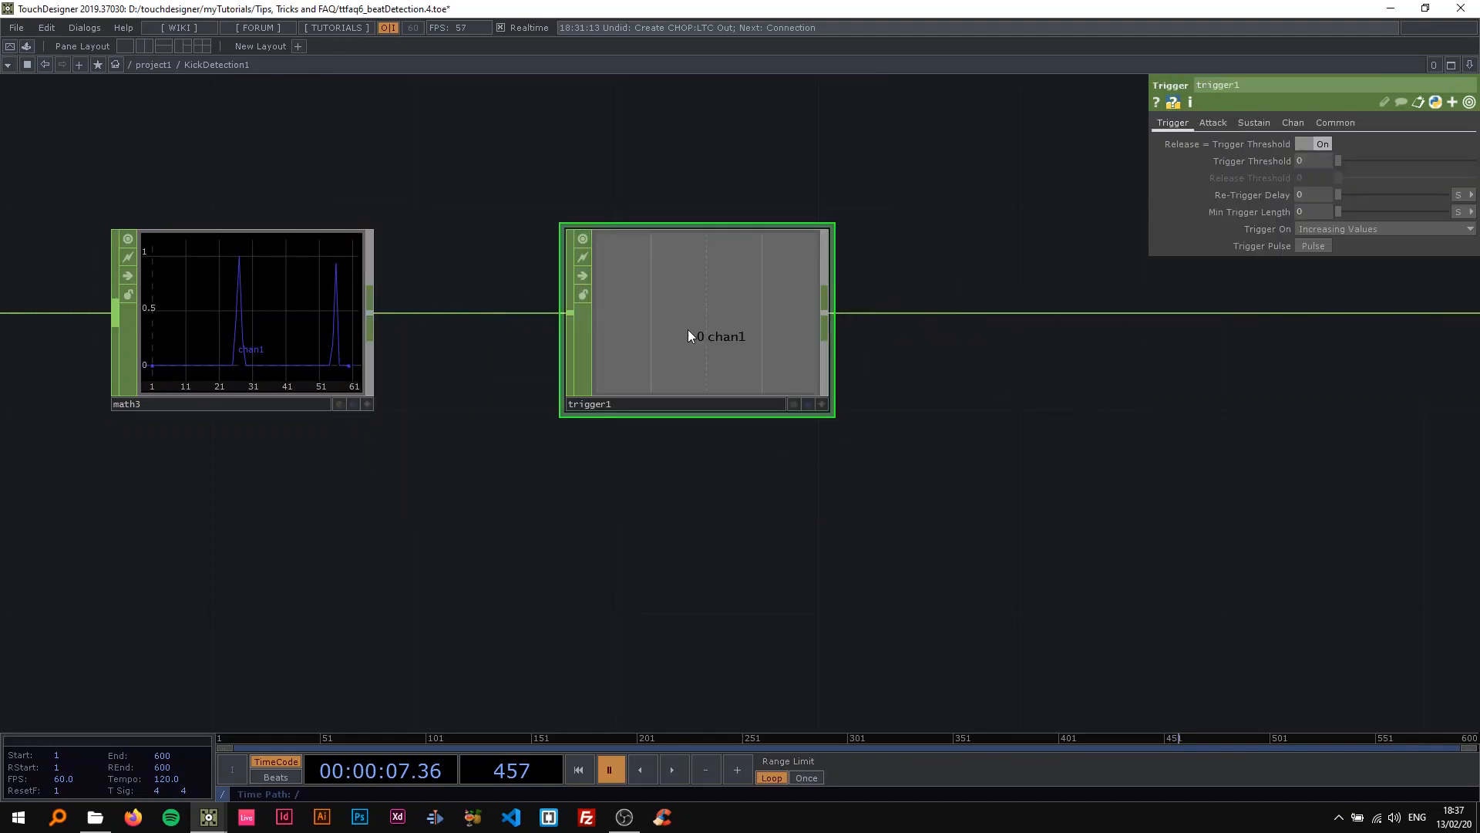
# Turn off Time Slice for trigger1 and play the timeline to watch its envelope curve.
pyautogui.click(1334, 123)
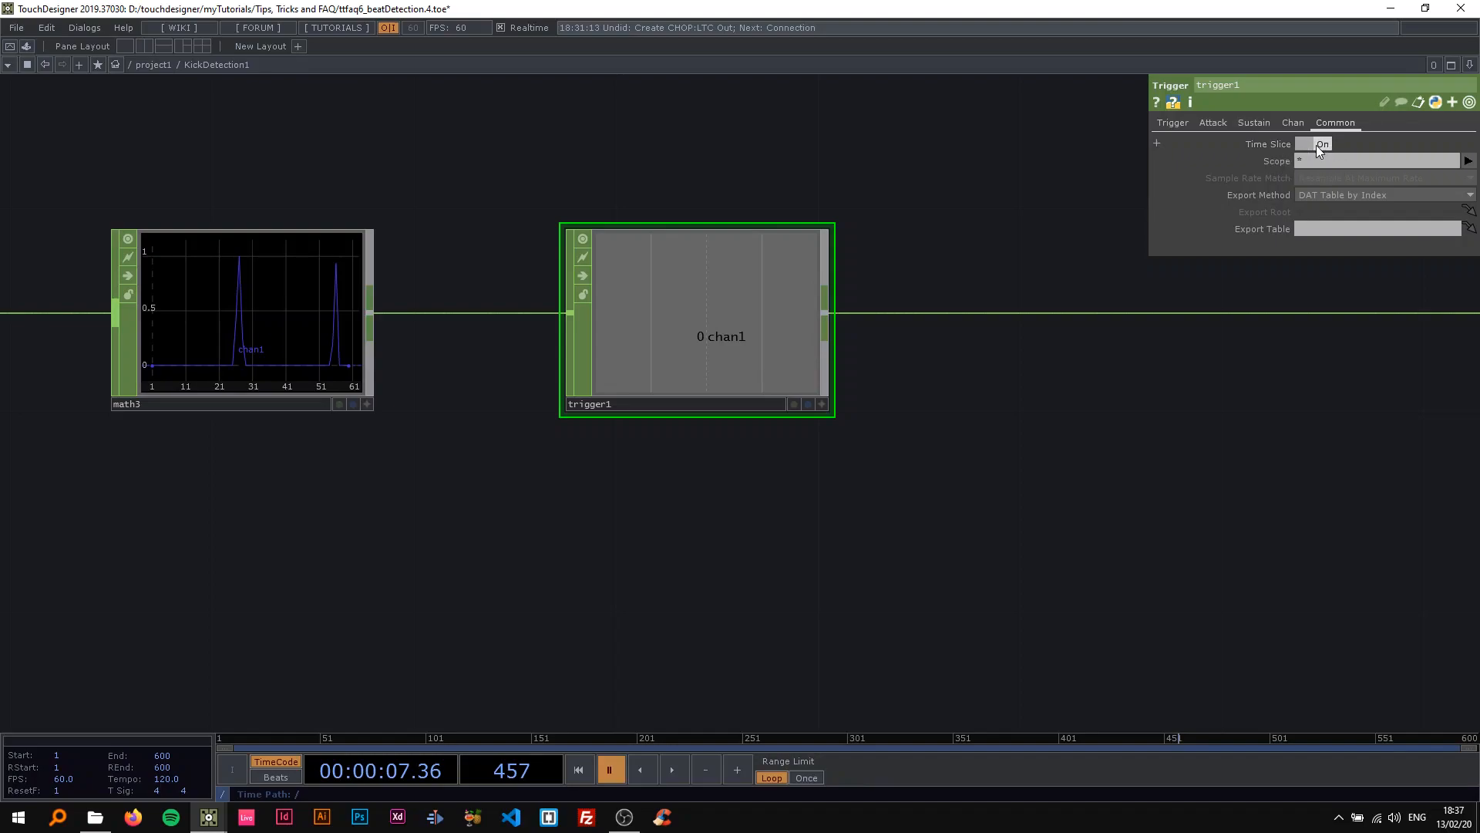
pyautogui.click(1306, 145)
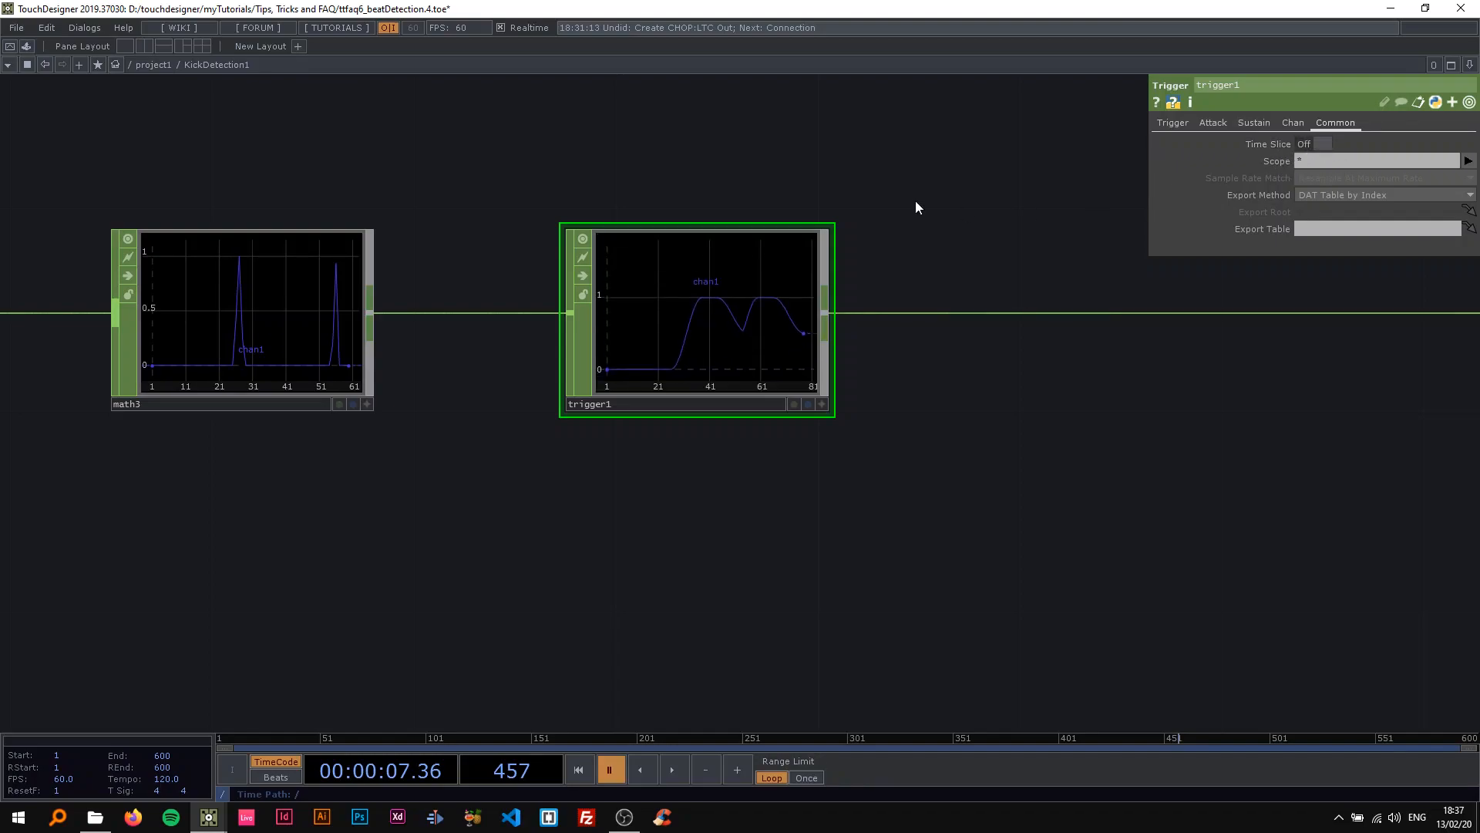
pyautogui.press('space')
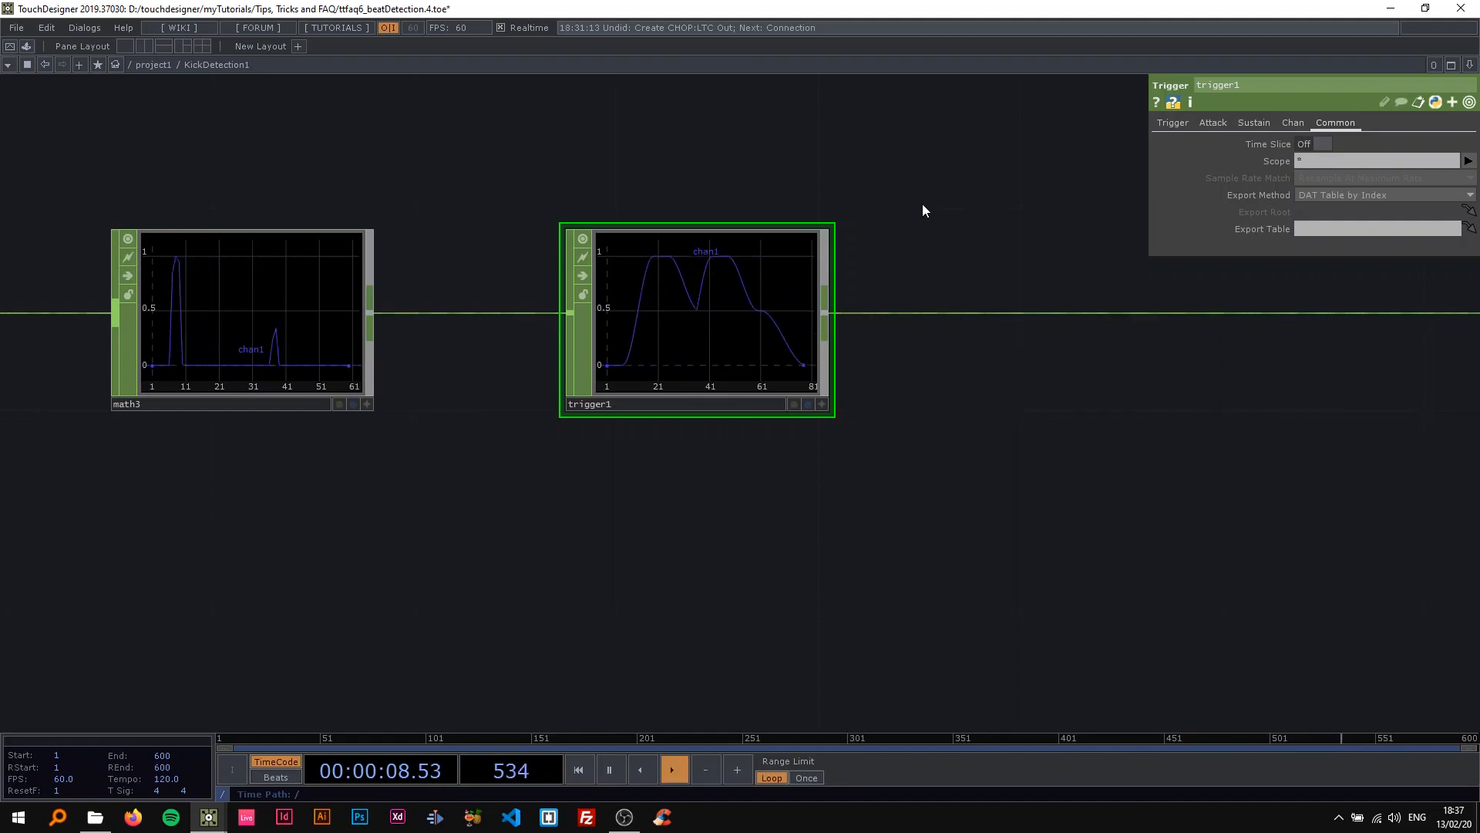
# Pause the timeline, set trigger1's Trigger Threshold to 0.5, and fit the network in view.
pyautogui.click(1173, 123)
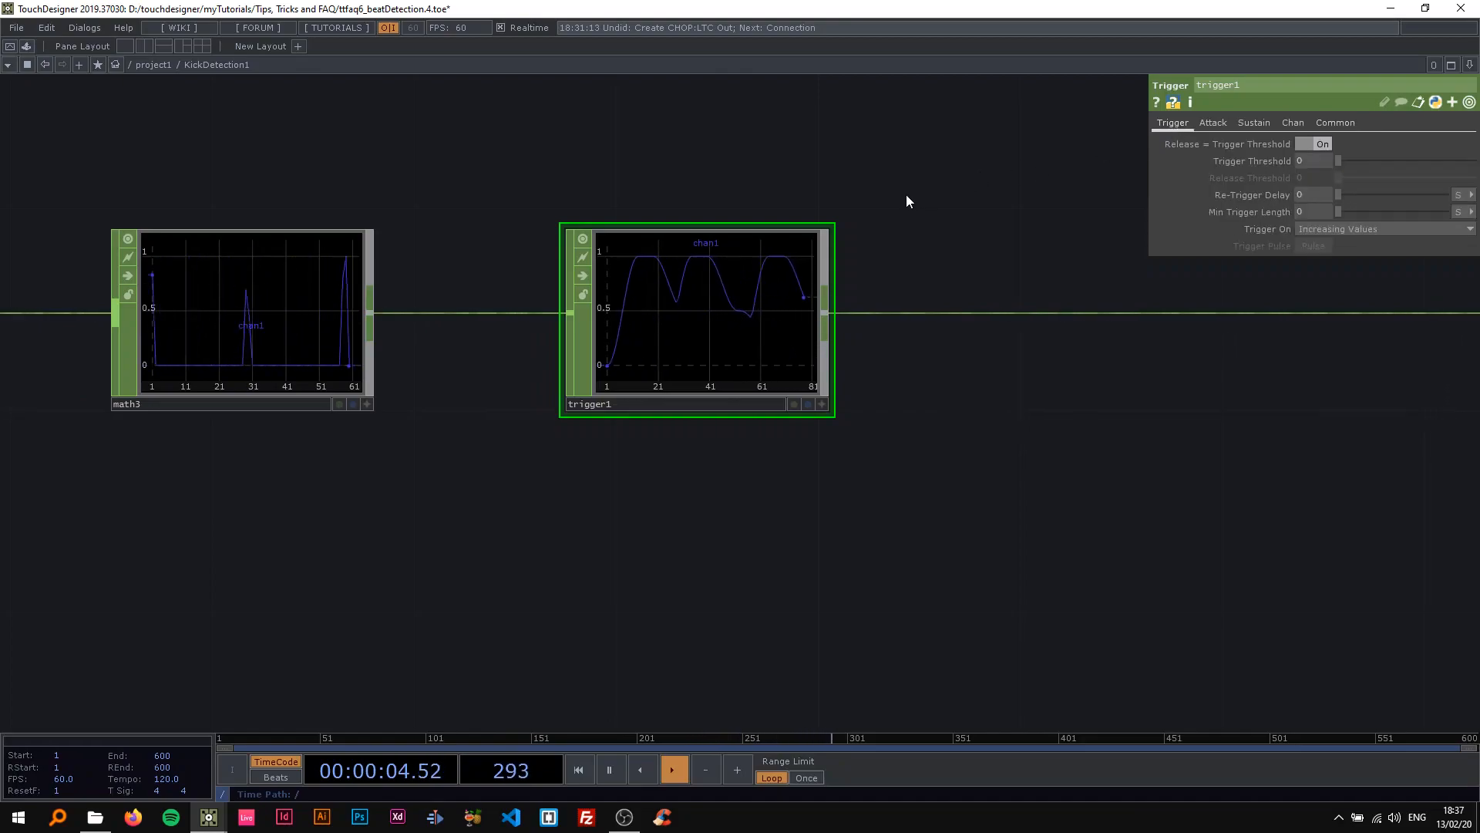
pyautogui.press('space')
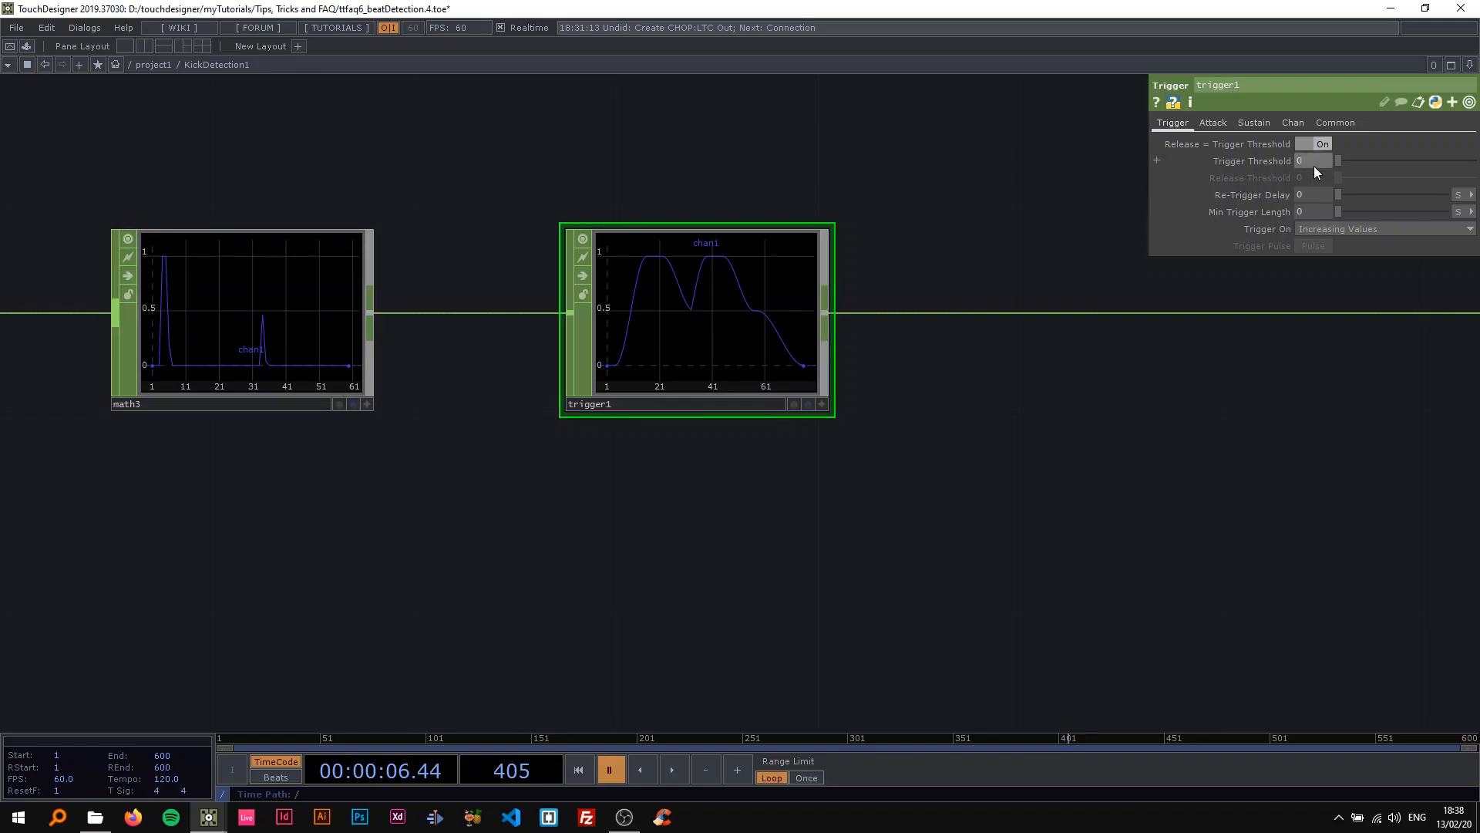
pyautogui.write('5')
pyautogui.press('Return')
pyautogui.press('h')
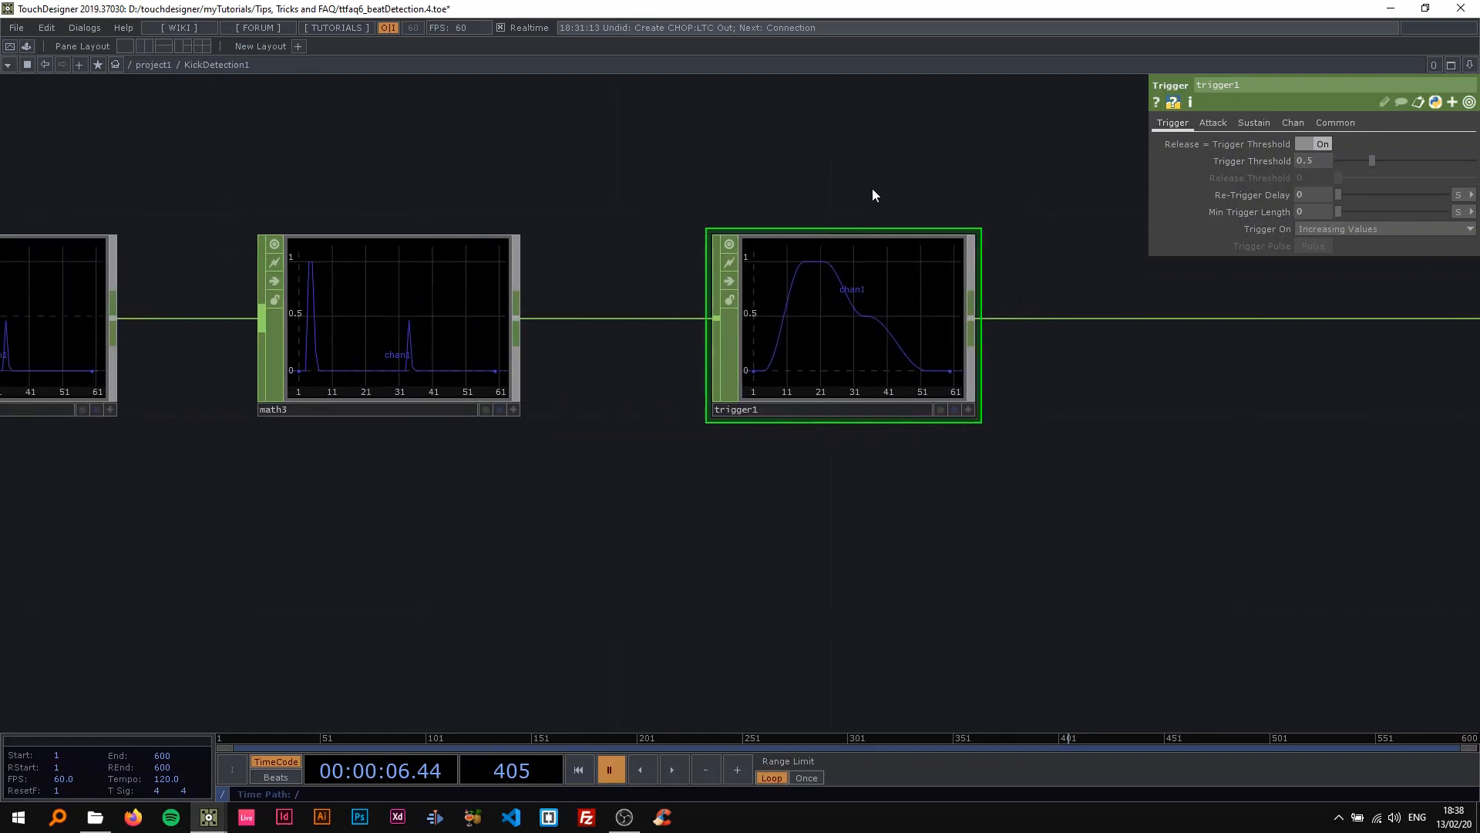
# Set limit1's Minimum to 85 and play the timeline to check the operator chain.
pyautogui.click(498, 307)
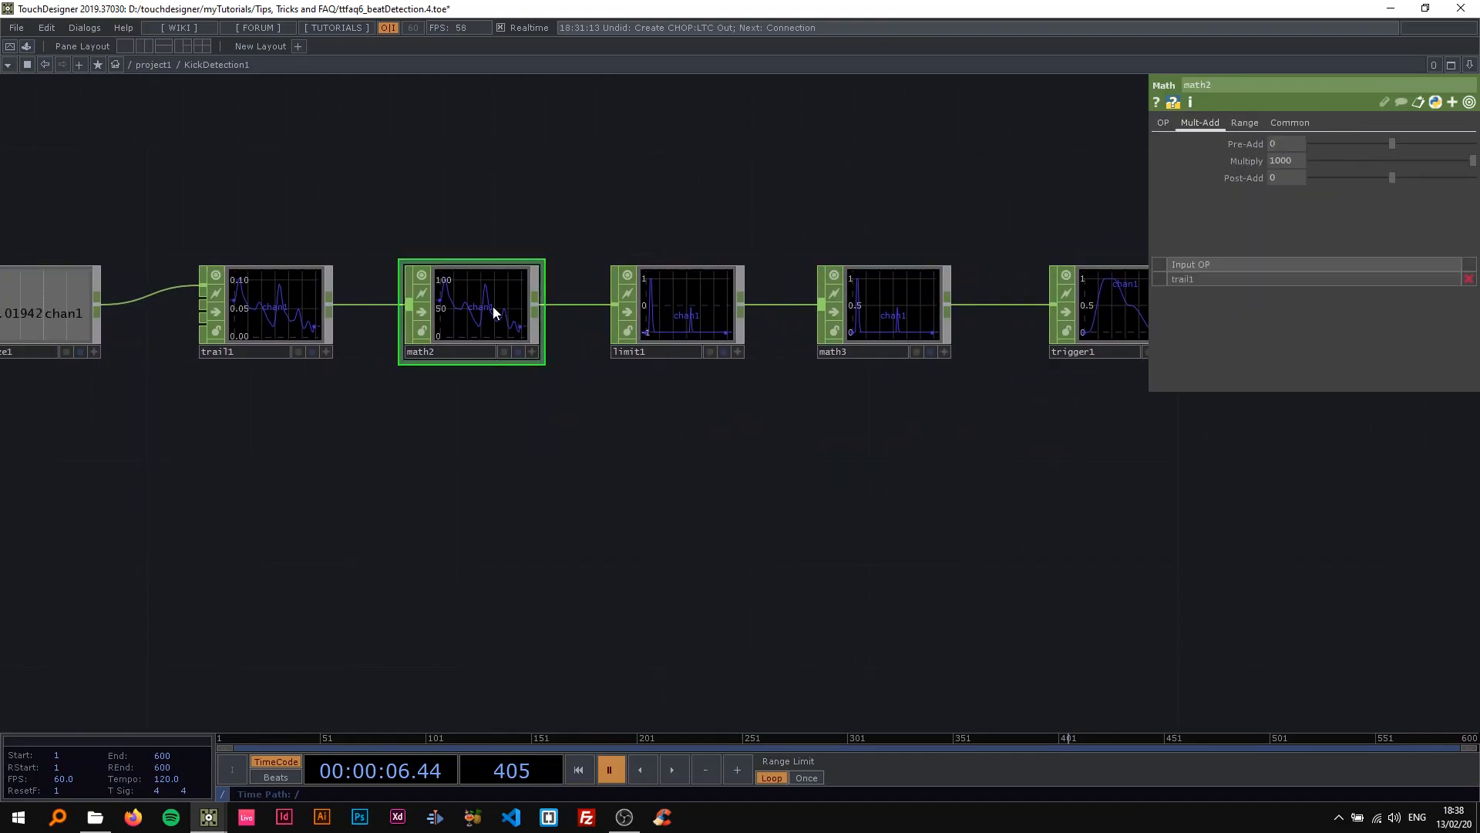
pyautogui.click(285, 308)
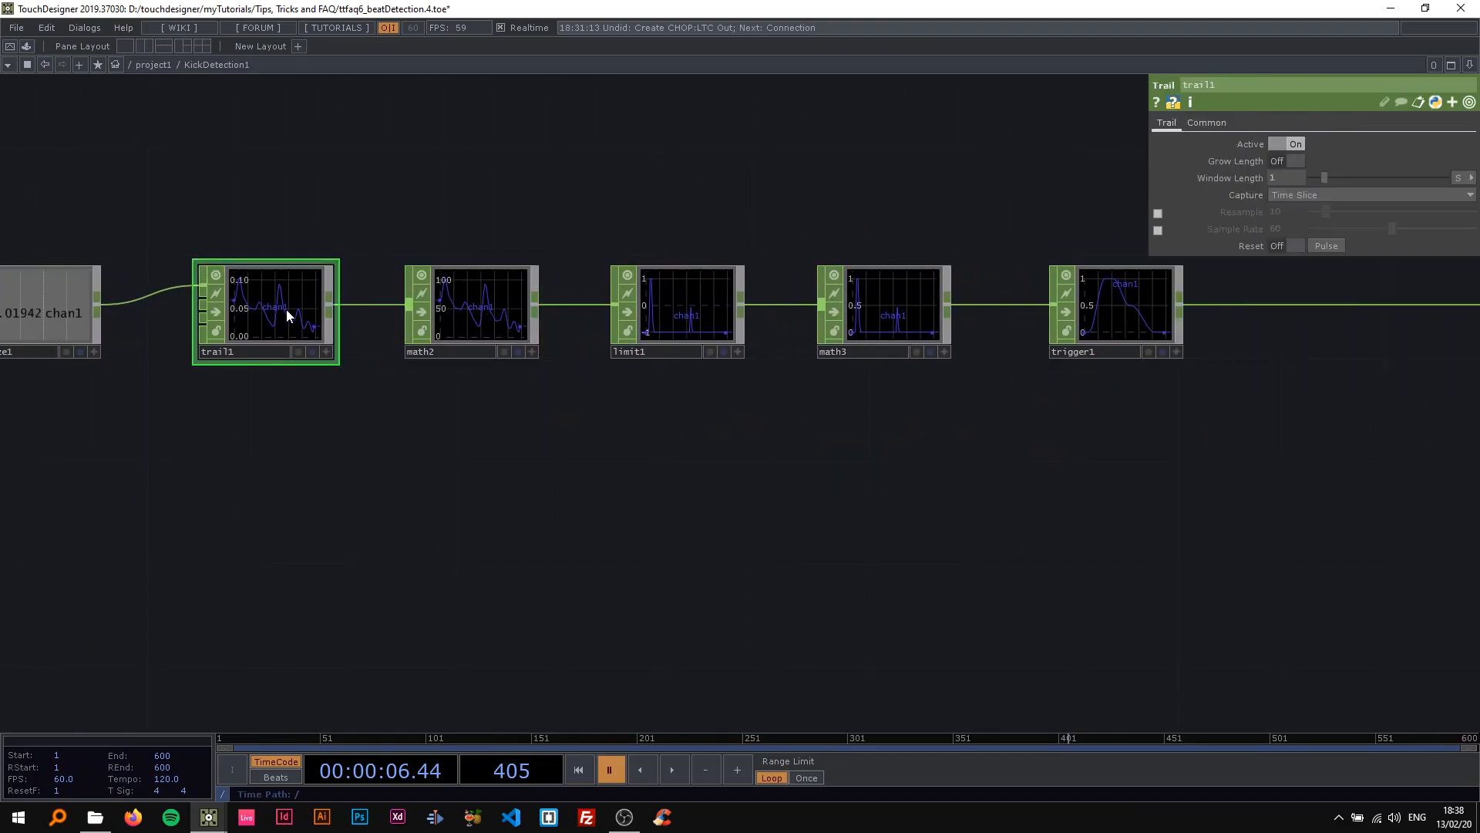
pyautogui.click(702, 307)
pyautogui.moveTo(1284, 159); pyautogui.dragTo(1275, 158)
pyautogui.write('5')
pyautogui.moveTo(808, 202); pyautogui.dragTo(496, 219)
pyautogui.press('space')
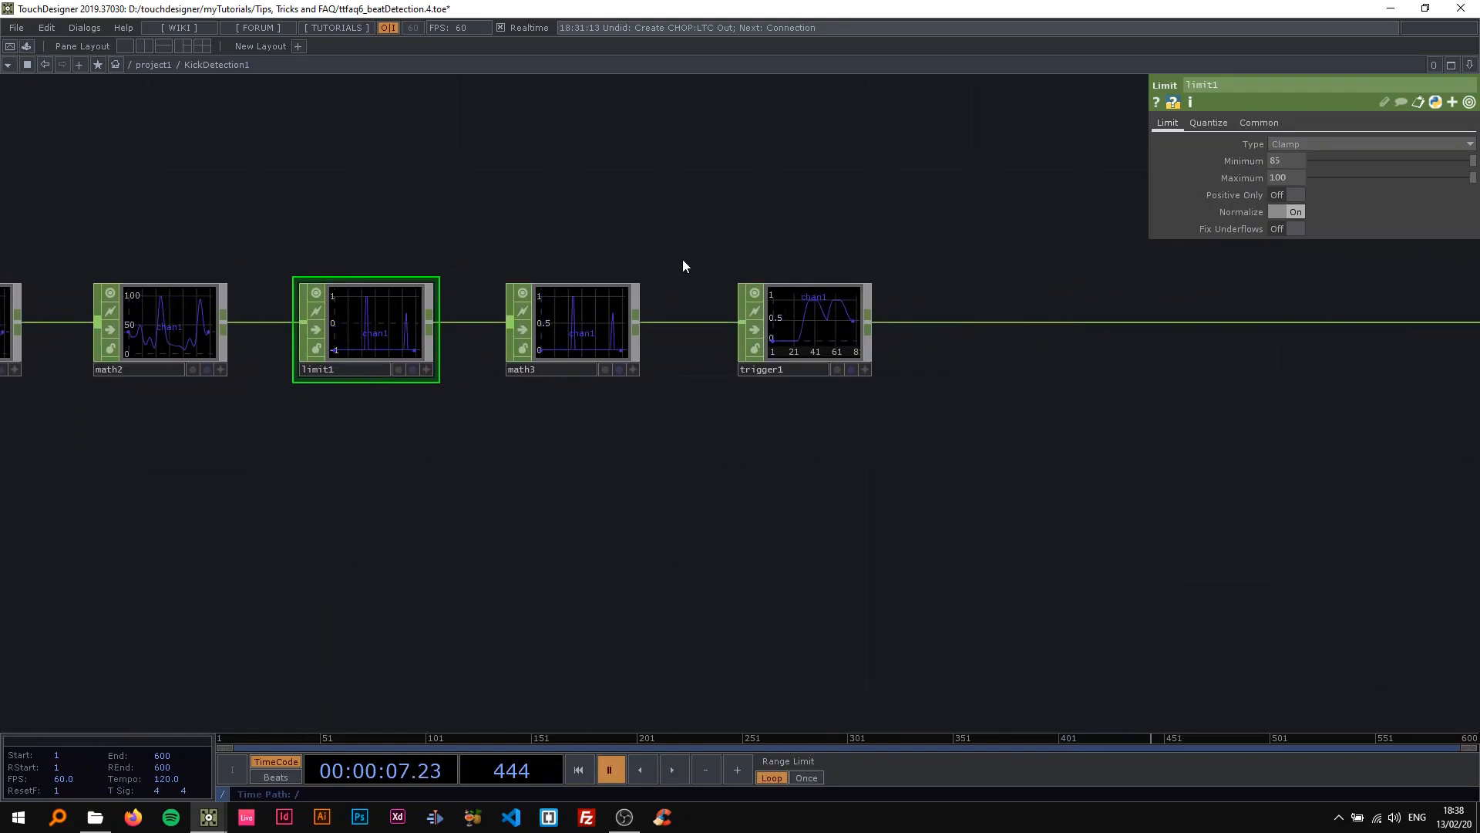
# Turn Time Slice back on for trigger1 and return to its trigger threshold parameters.
pyautogui.moveTo(681, 264); pyautogui.dragTo(592, 257)
pyautogui.scroll(3, 611, 248)
pyautogui.click(705, 301)
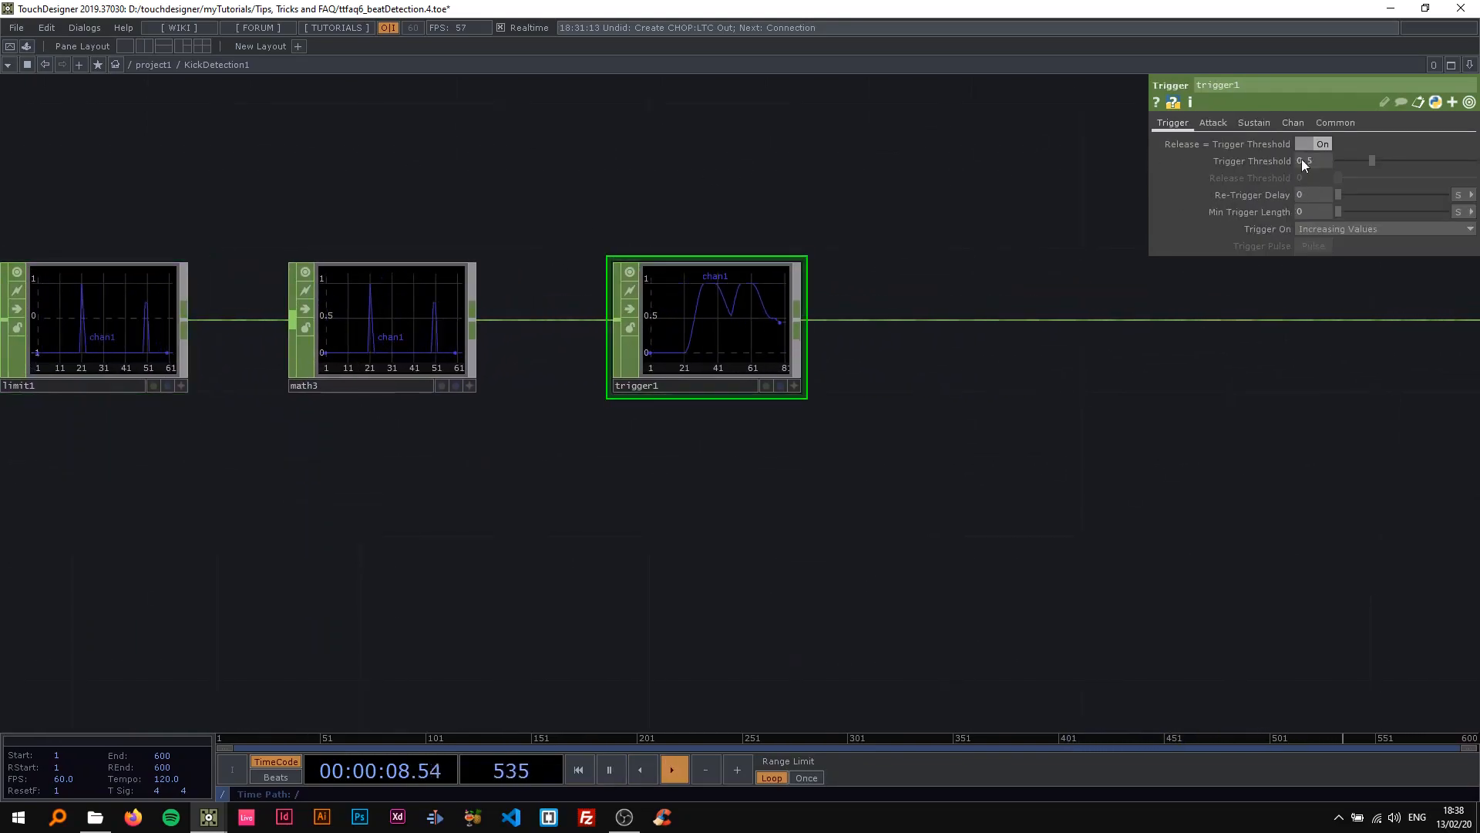
pyautogui.click(1342, 123)
pyautogui.click(1318, 143)
pyautogui.click(1184, 121)
# Compare trigger1's output value with the peaks in math3's graph during playback, and pause the timeline.
pyautogui.moveTo(916, 187); pyautogui.dragTo(991, 192)
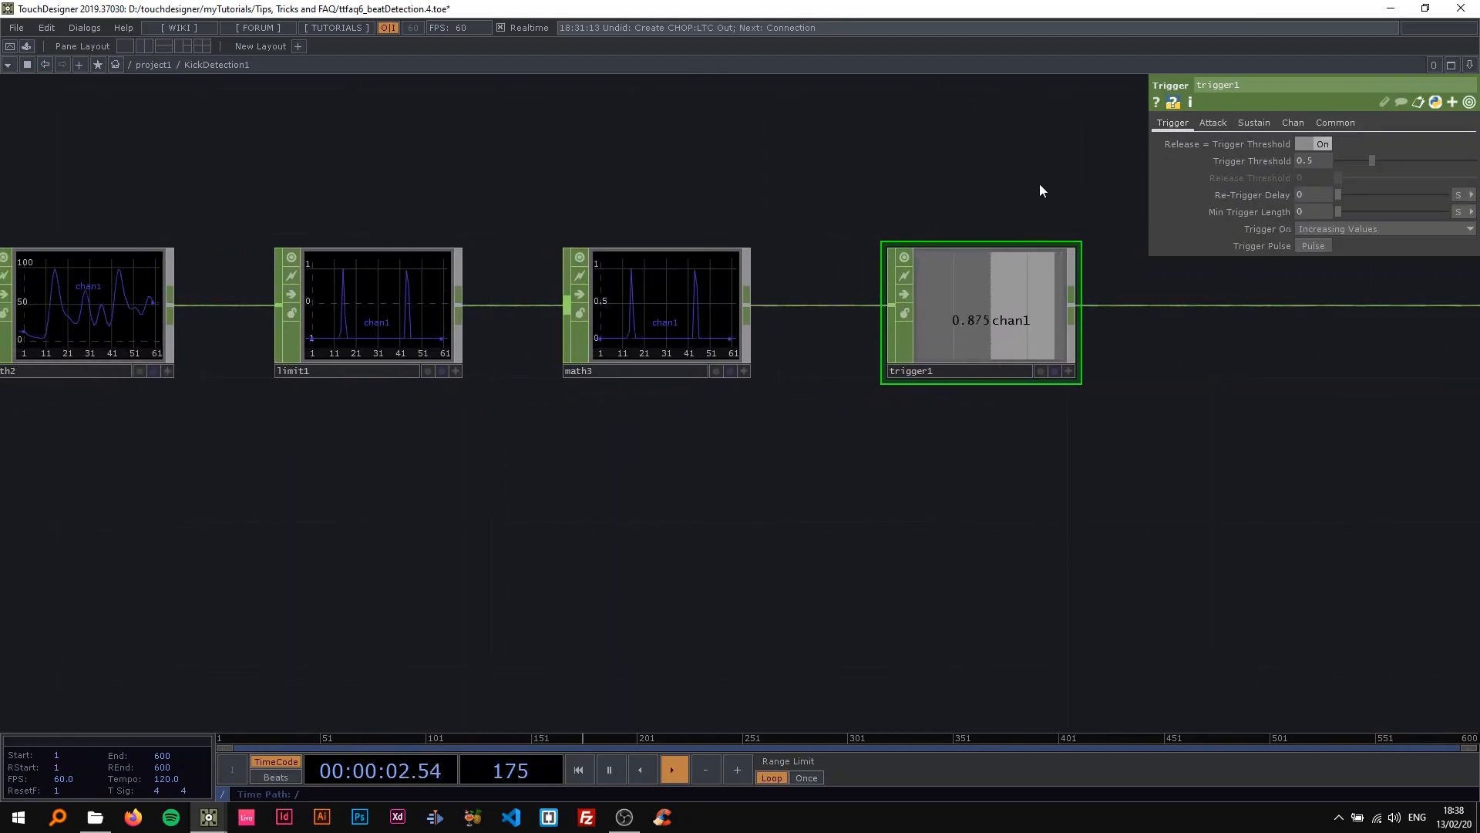
pyautogui.scroll(2, 809, 212)
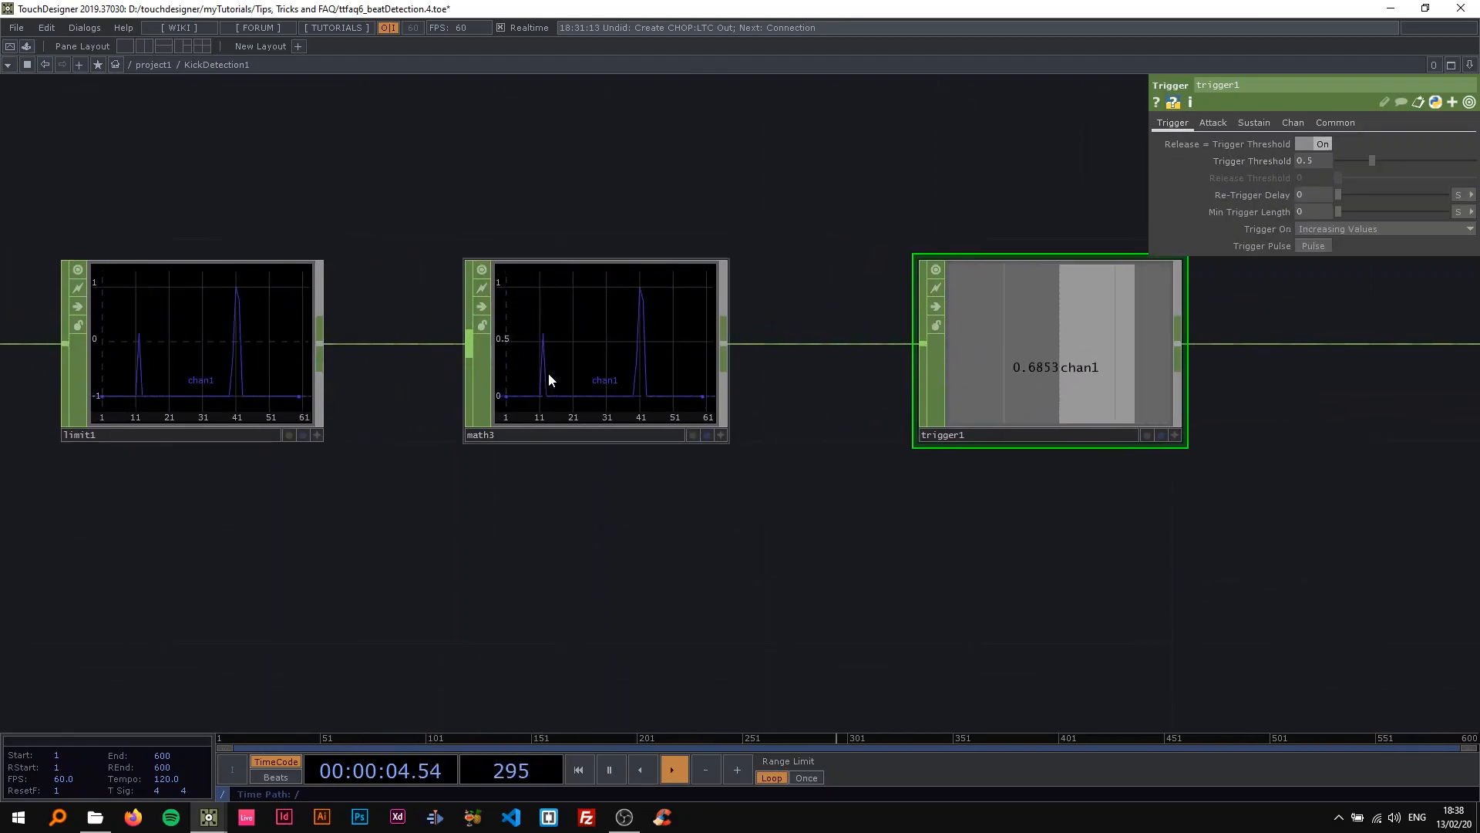
pyautogui.press('space')
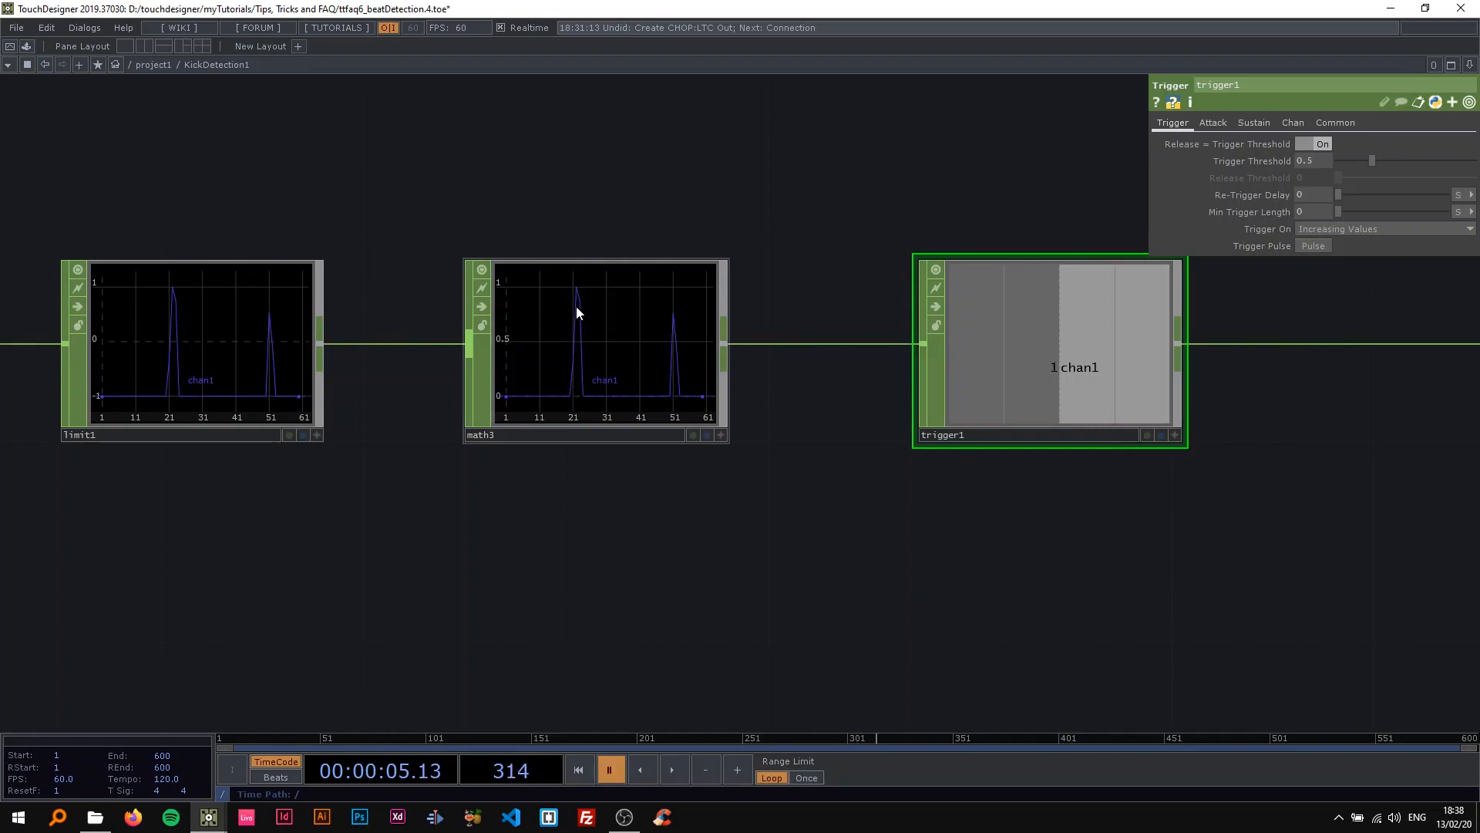
pyautogui.scroll(-2, 599, 368)
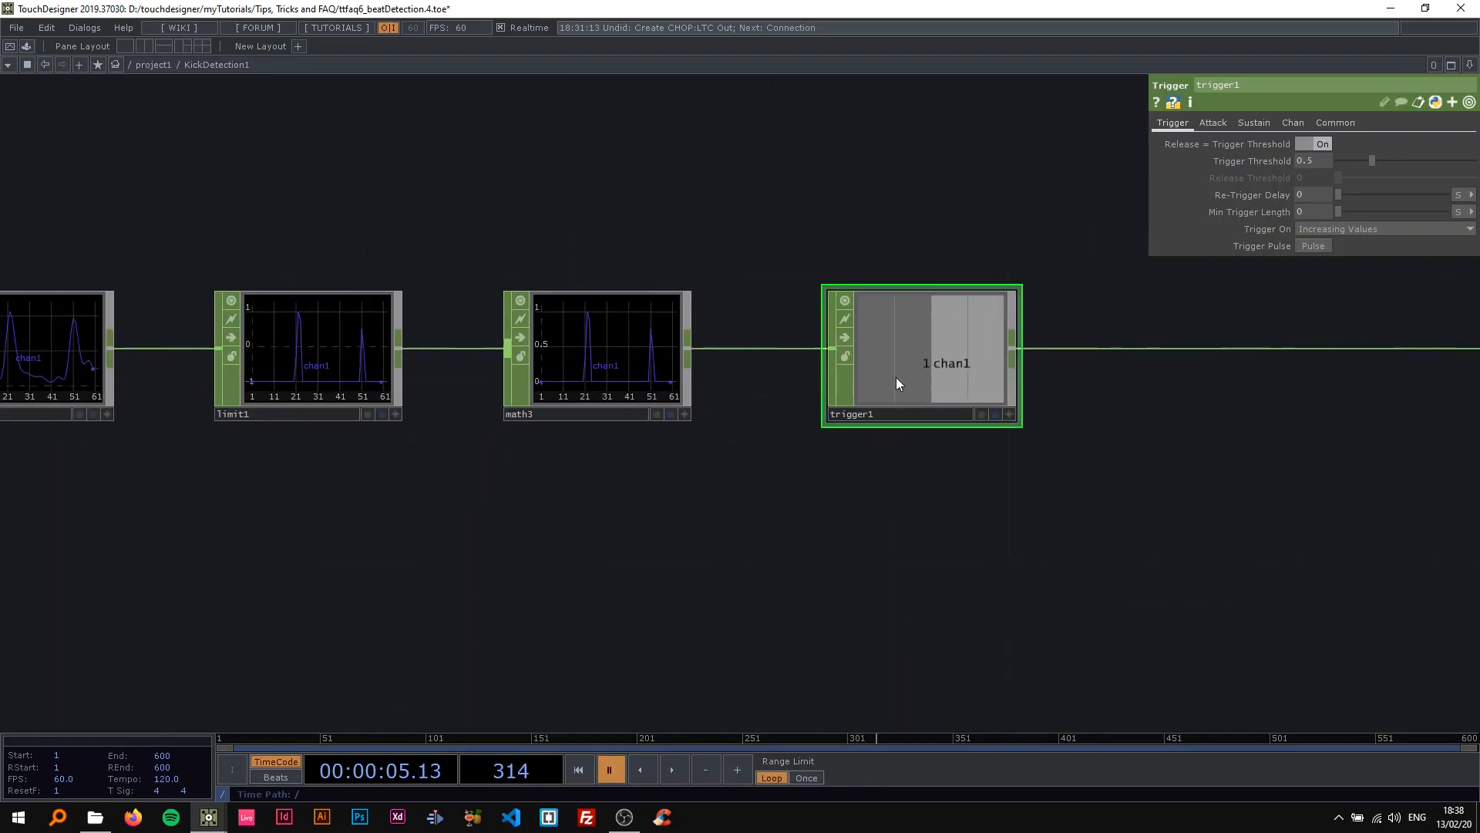
pyautogui.scroll(2, 779, 320)
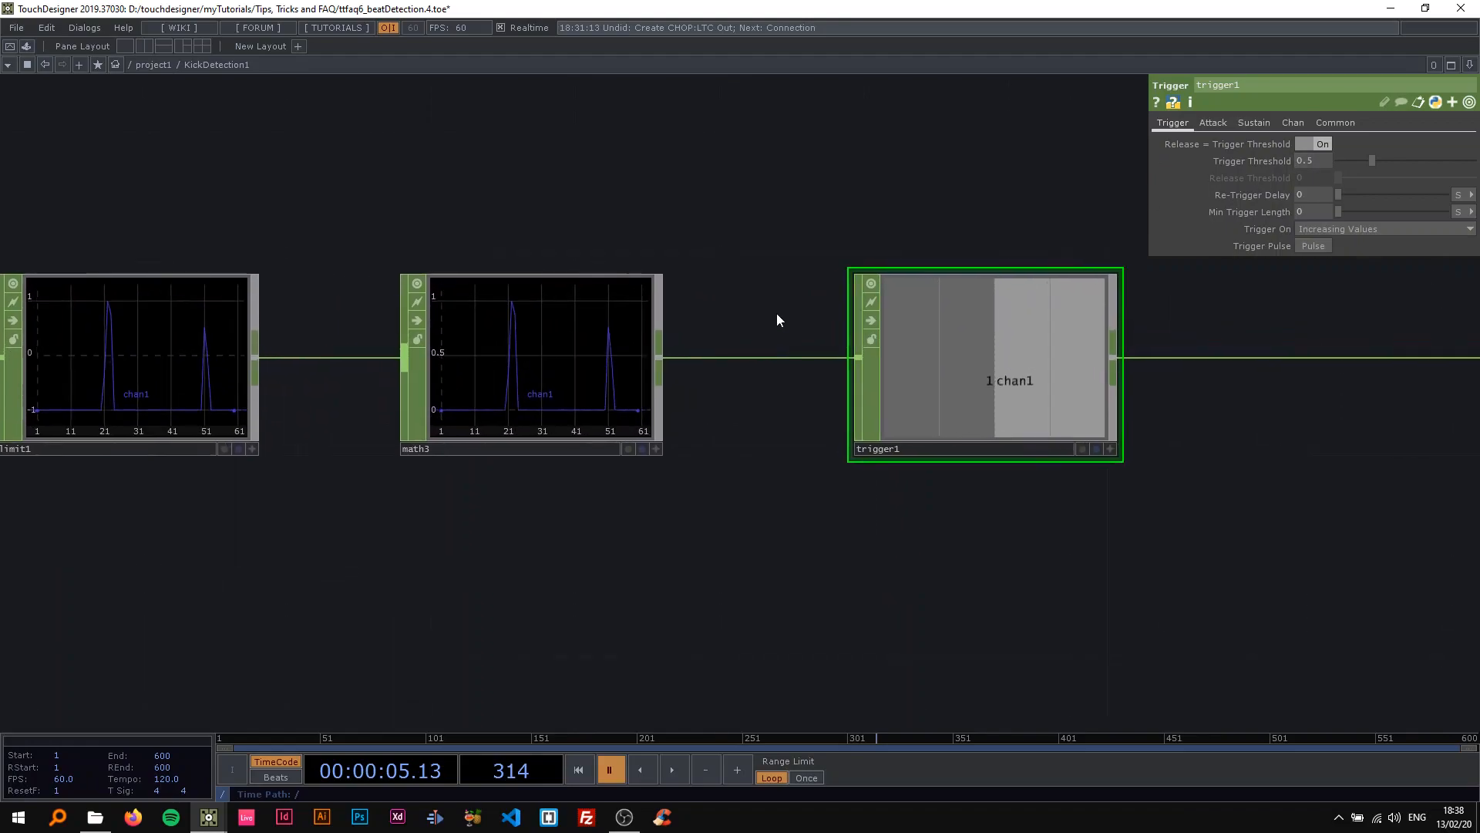
# Play the timeline in short bursts to watch how trigger1's output responds to each kick, and leave it paused.
pyautogui.press('space')
pyautogui.press('space')
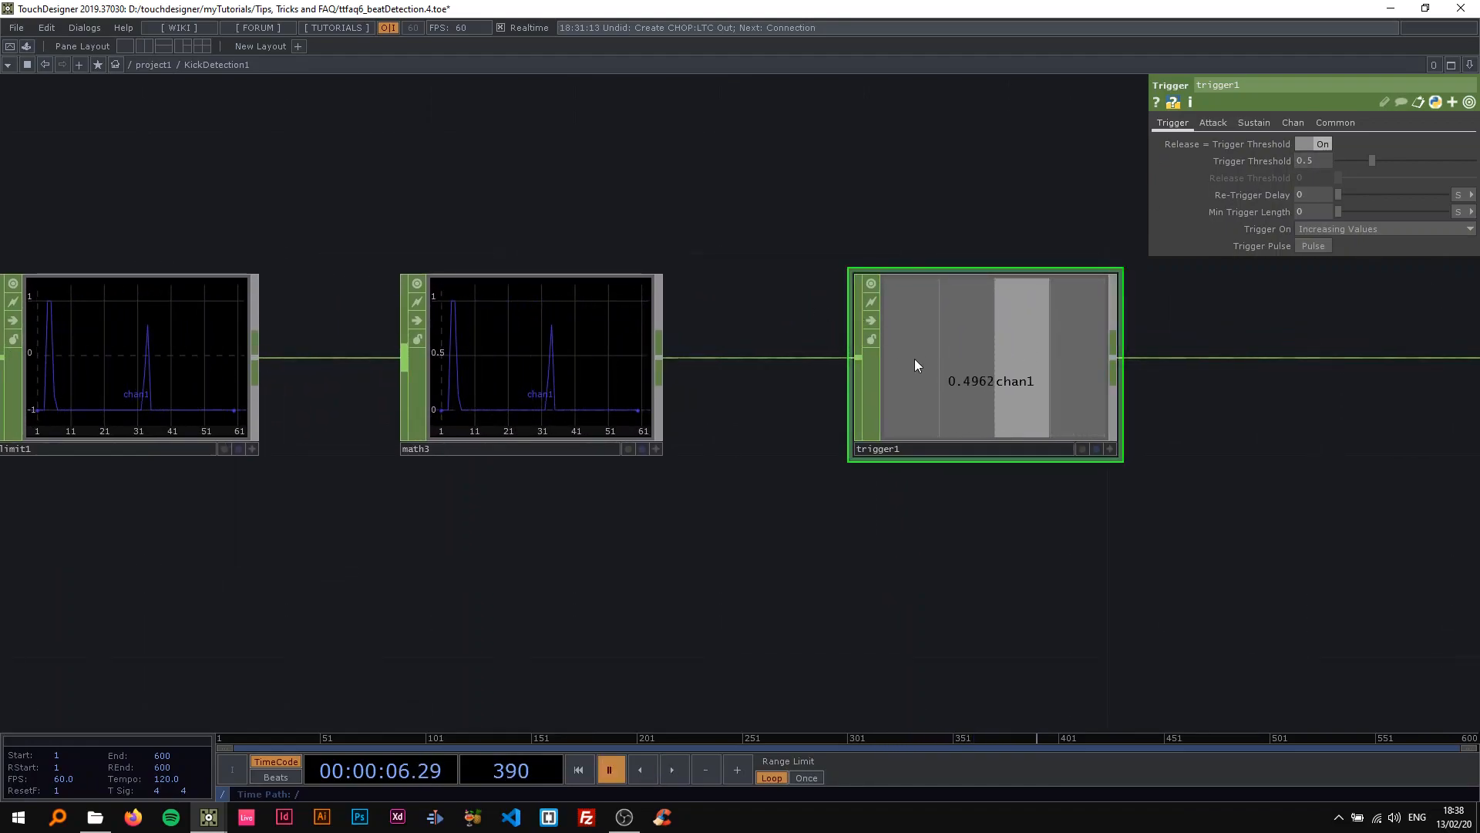
pyautogui.scroll(-2, 914, 358)
pyautogui.moveTo(929, 243); pyautogui.dragTo(732, 214)
pyautogui.scroll(2, 728, 313)
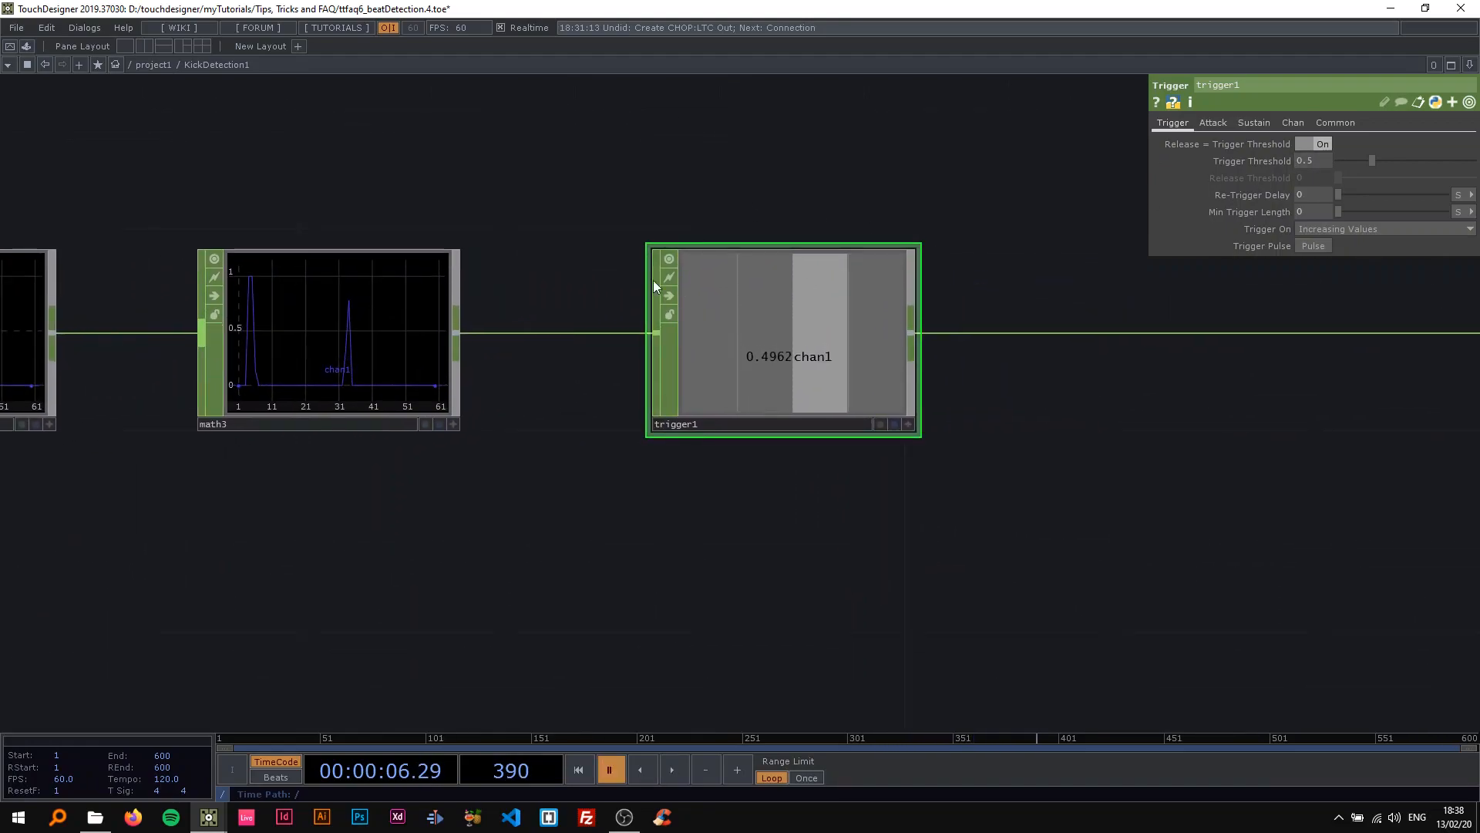
pyautogui.press('space')
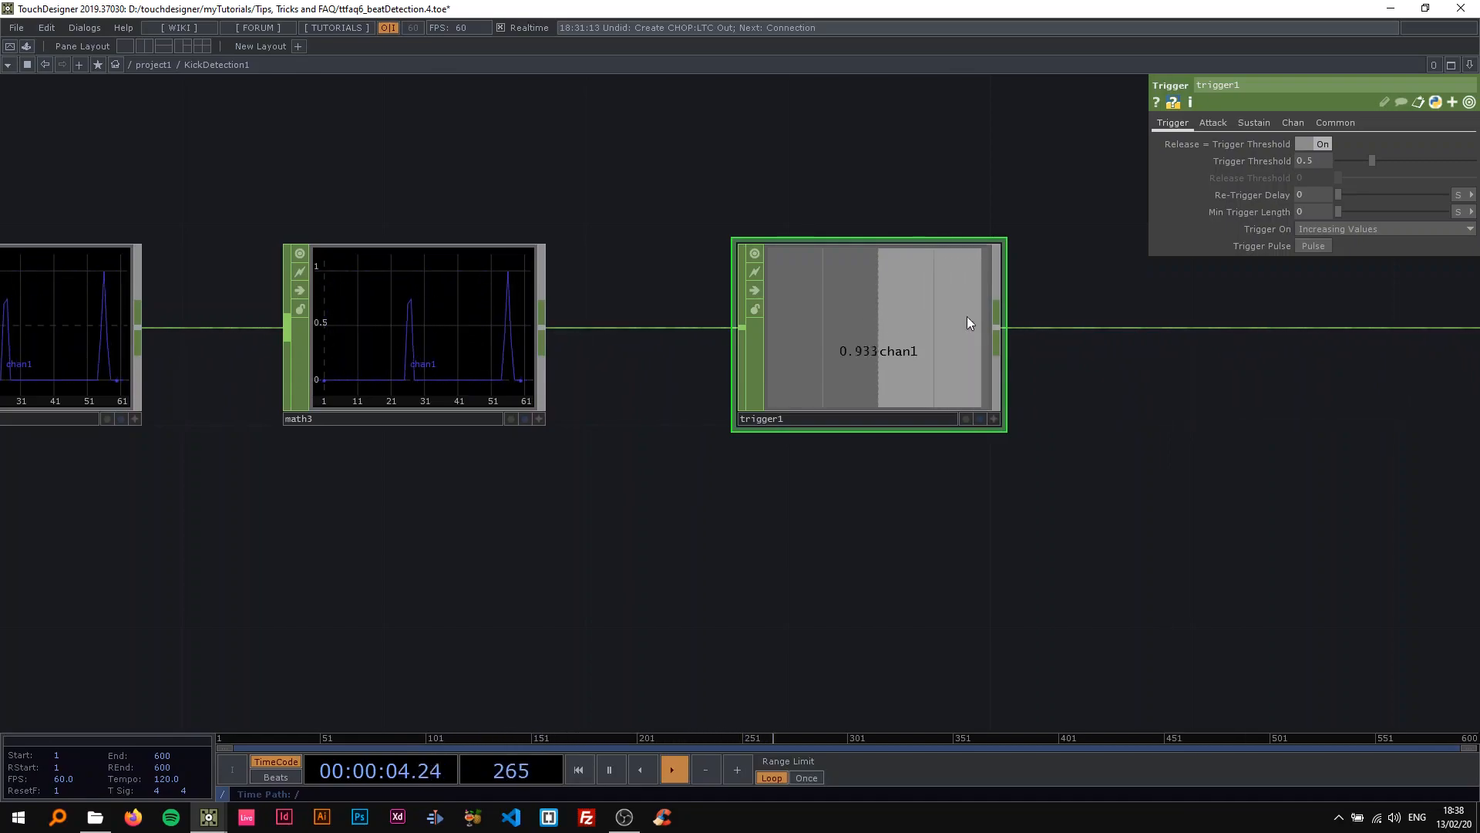
pyautogui.moveTo(858, 182); pyautogui.dragTo(550, 247)
pyautogui.press('space')
pyautogui.scroll(-3, 515, 225)
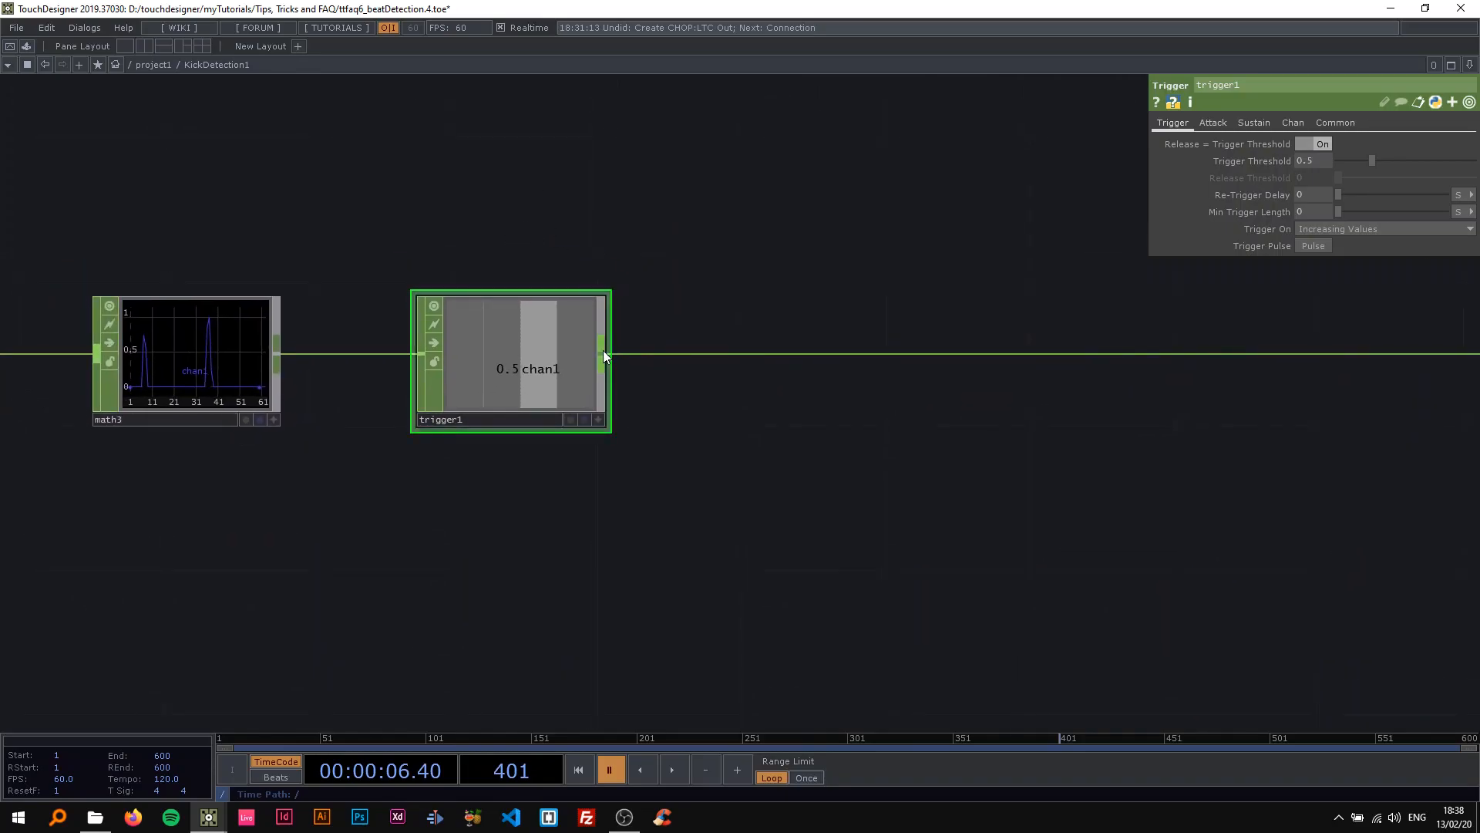
pyautogui.rightClick(604, 355)
pyautogui.click(1038, 128)
pyautogui.click(1338, 122)
pyautogui.click(1179, 123)
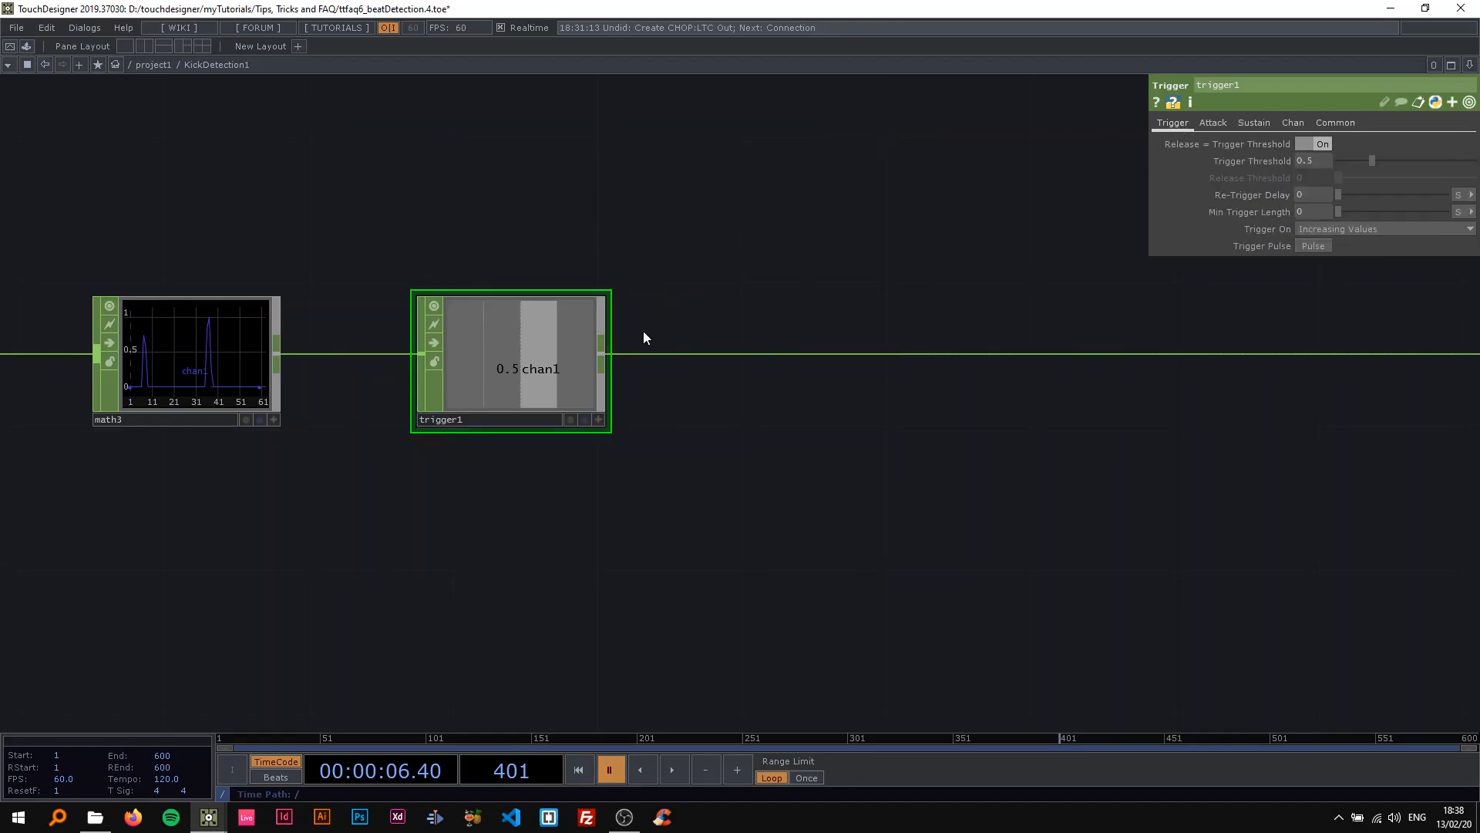
# Branch a Trail CHOP off trigger1's output and place it directly above trigger1.
pyautogui.rightClick(602, 354)
pyautogui.write('tr')
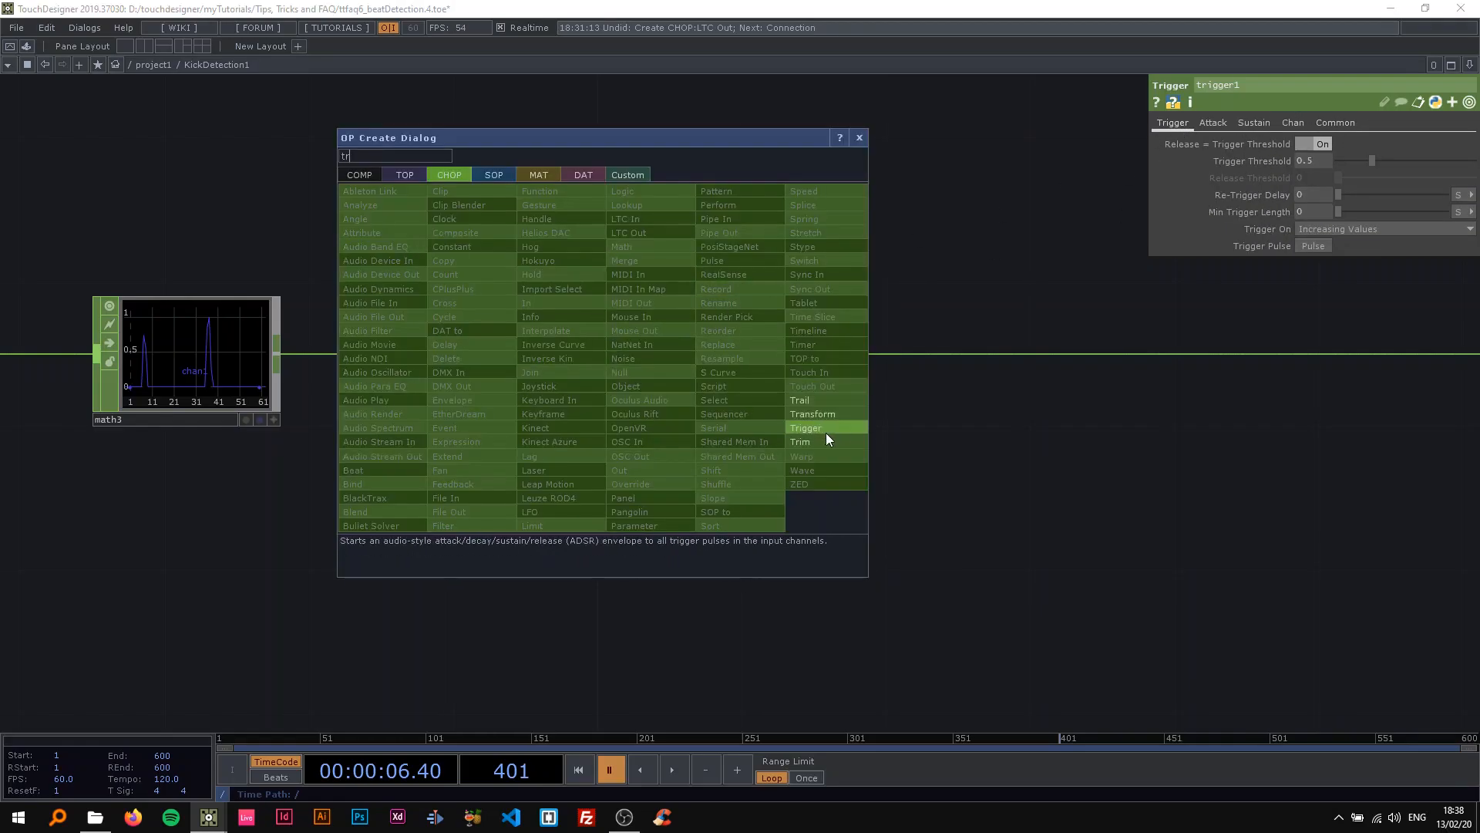
pyautogui.click(813, 401)
pyautogui.click(420, 117)
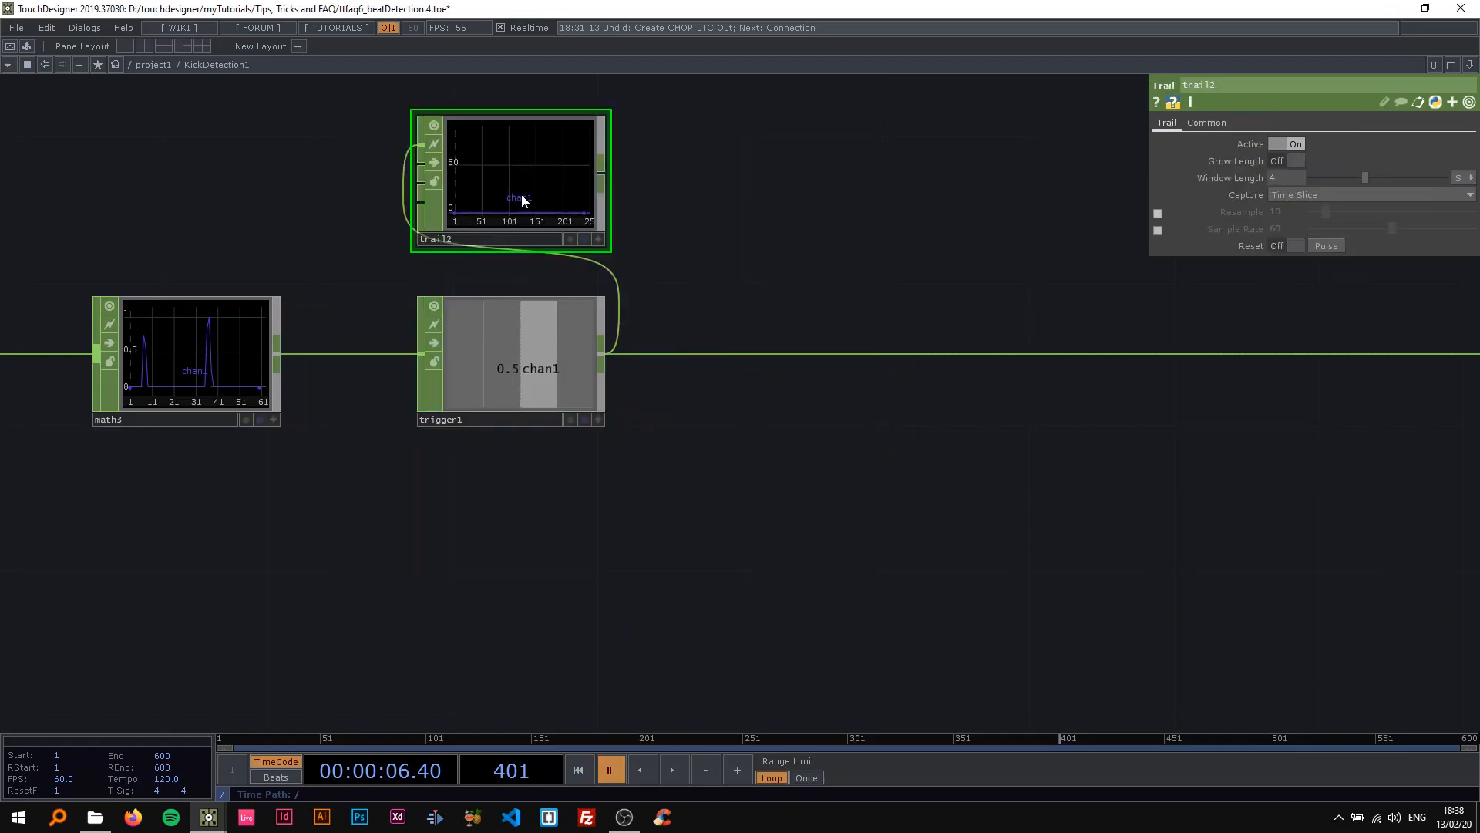
# Examine the trigger signal's history in the Trail CHOP's graph during playback, and pause the timeline.
pyautogui.moveTo(822, 266); pyautogui.dragTo(980, 290)
pyautogui.scroll(3, 694, 221)
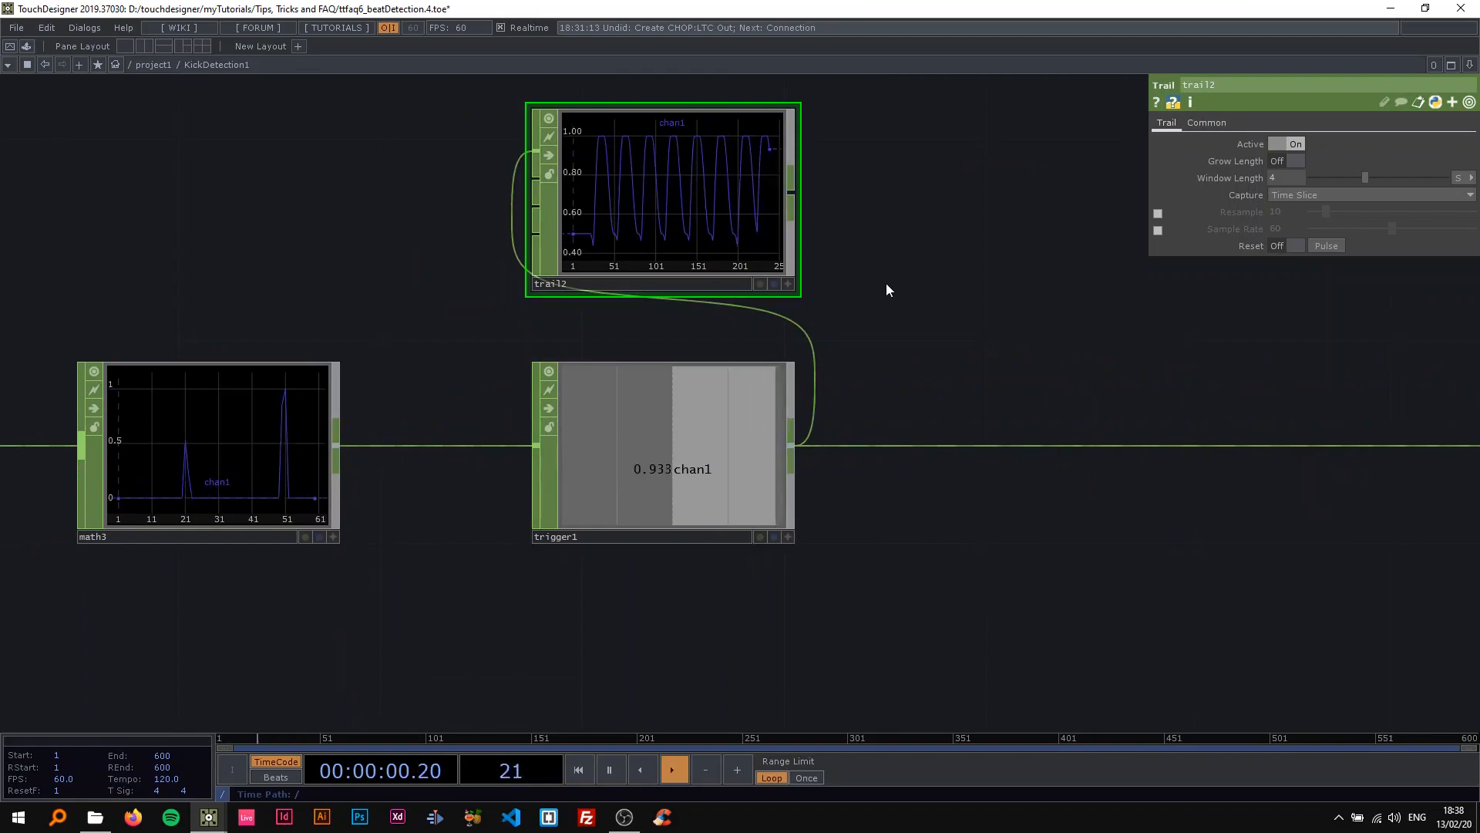
pyautogui.scroll(-3, 898, 278)
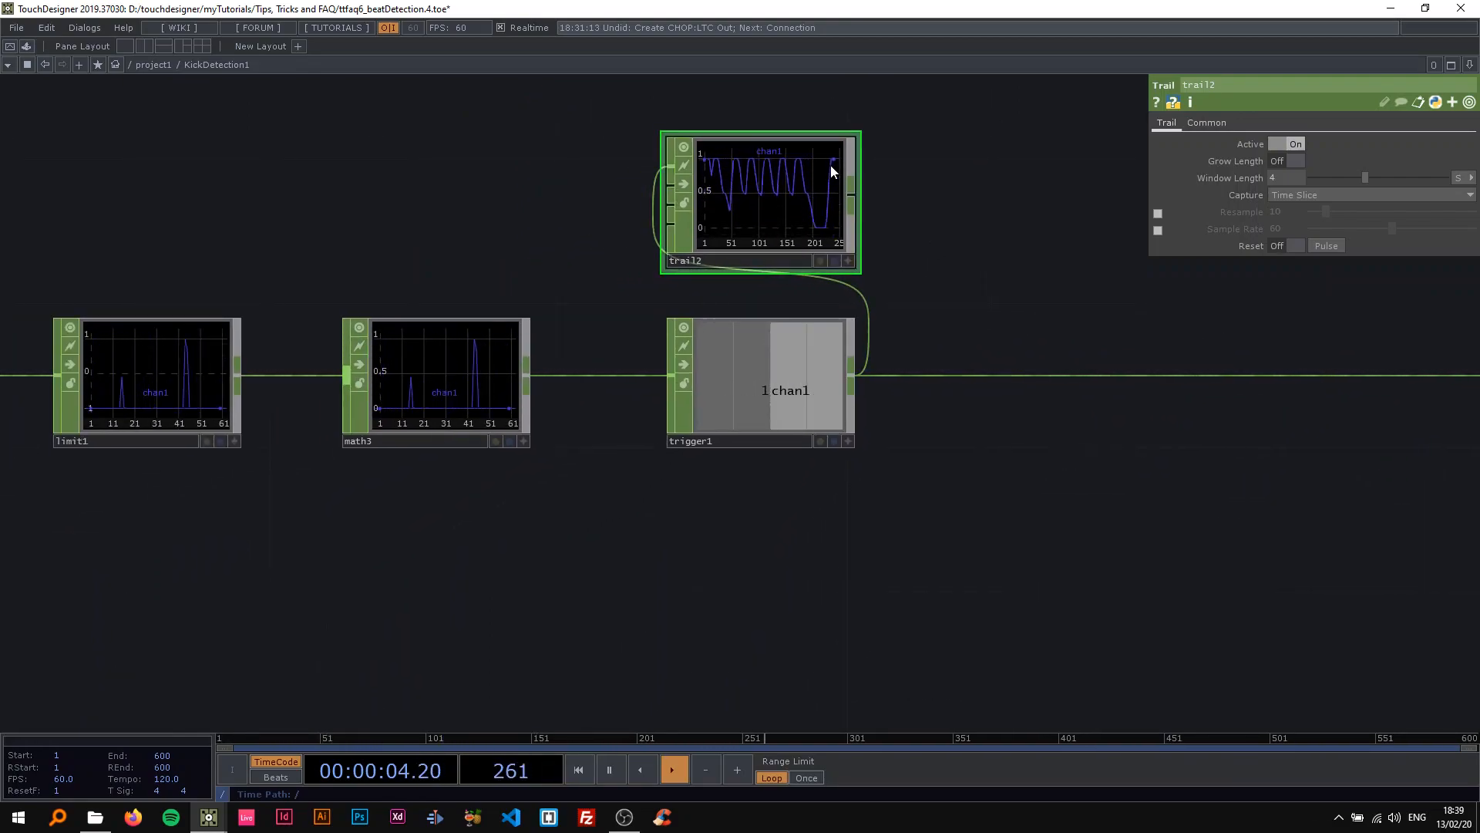
pyautogui.press('space')
# Set trigger1's Attack Length and Peak Length to 0.
pyautogui.click(800, 364)
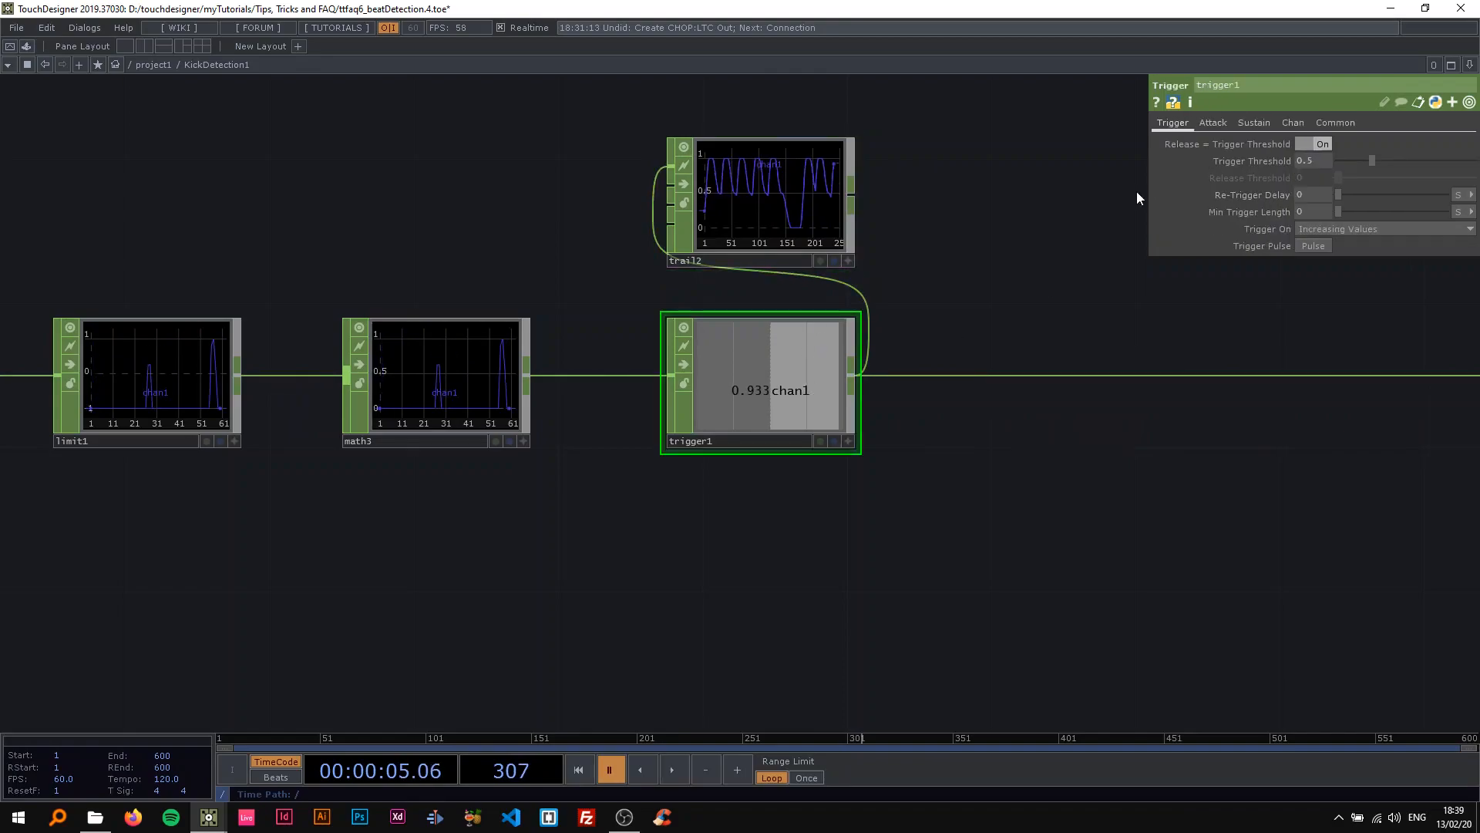
pyautogui.click(1218, 125)
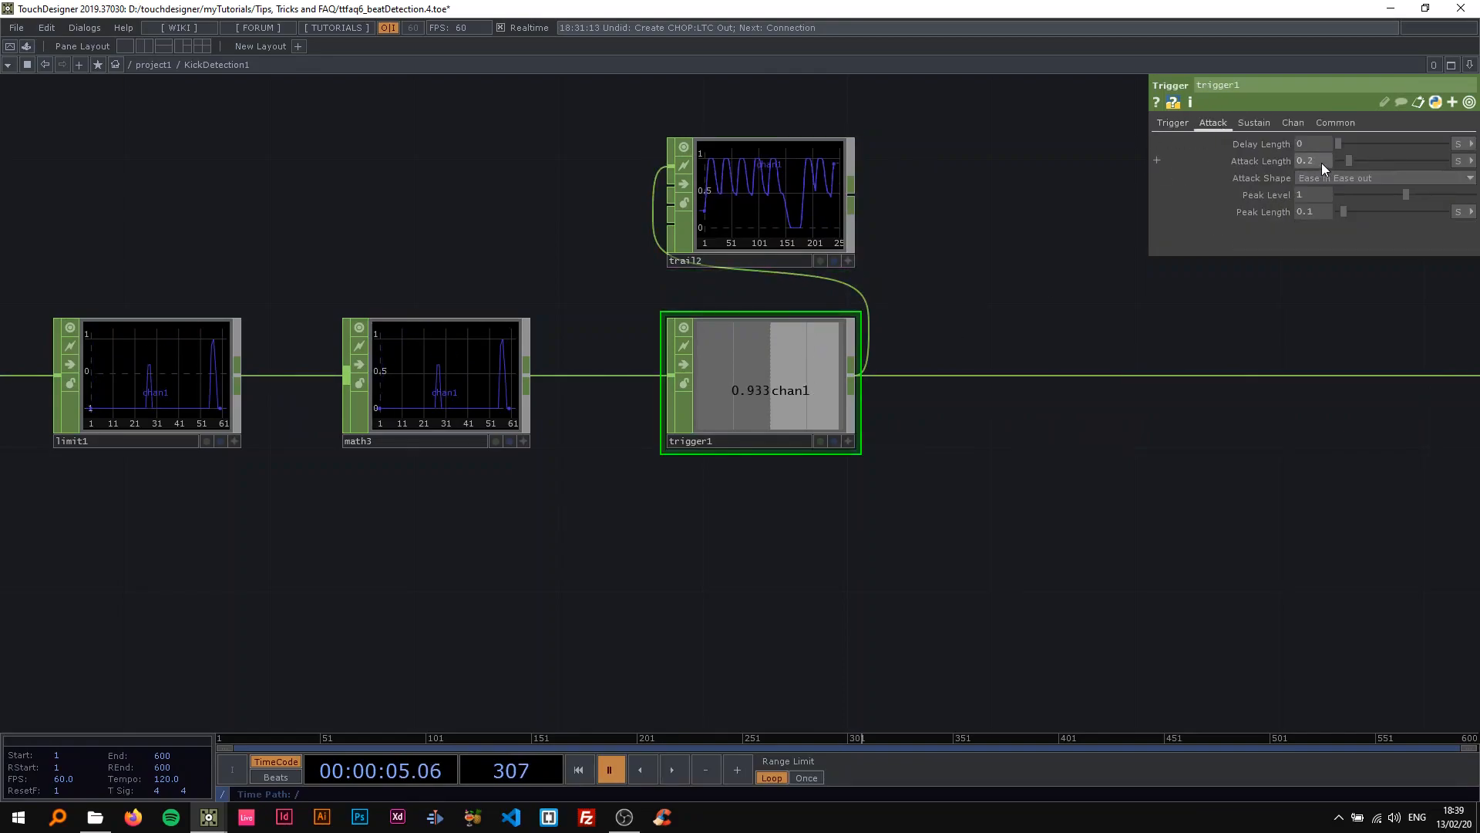
pyautogui.write('0')
pyautogui.press('Return')
pyautogui.moveTo(802, 254); pyautogui.dragTo(954, 247, button='middle')
pyautogui.click(1318, 211)
pyautogui.write('0')
pyautogui.press('Return')
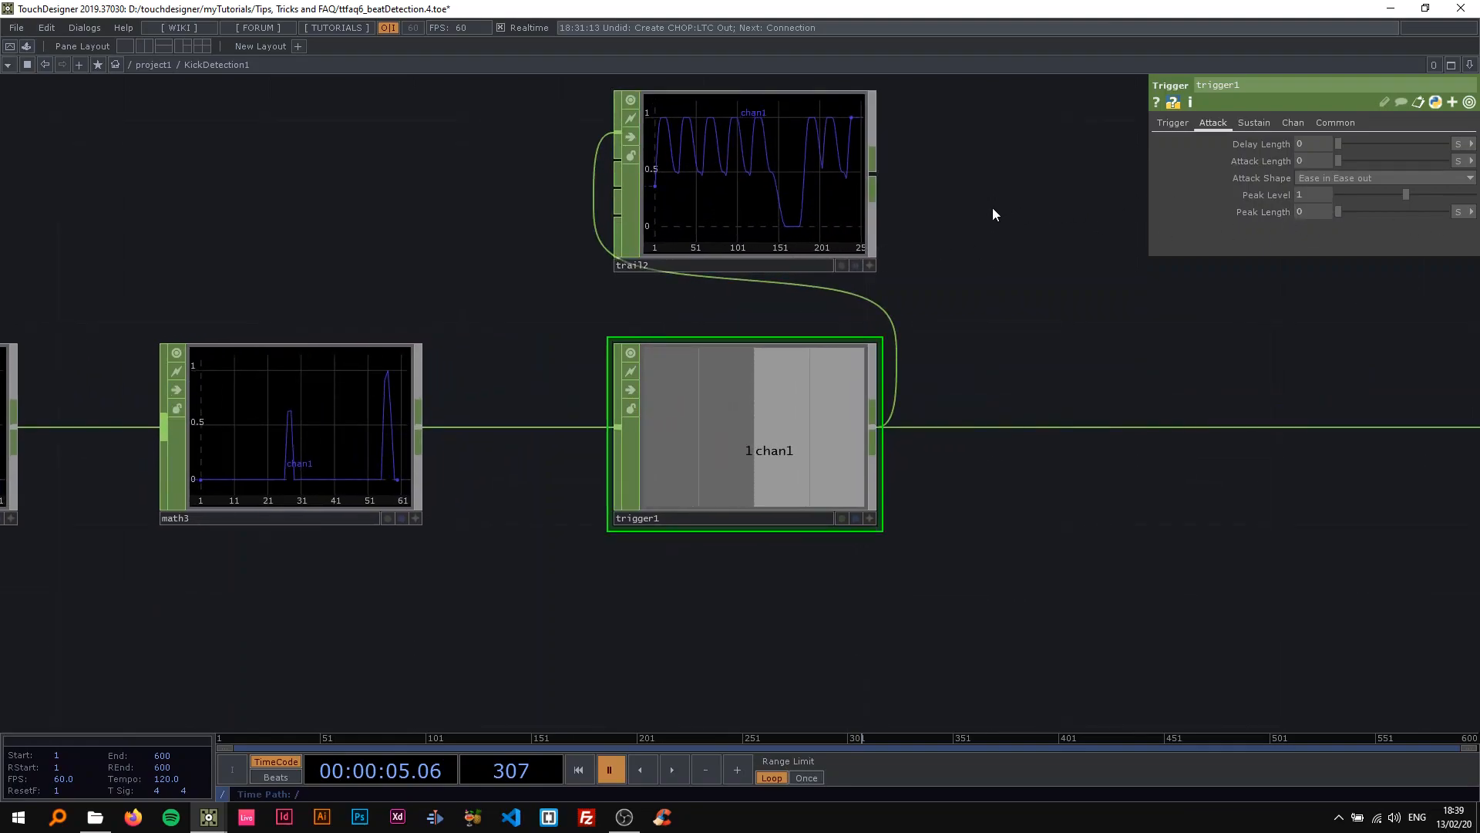
# Set trigger1's Decay Length to 0, resume playback, and set its Sustain Level to 1.
pyautogui.moveTo(998, 205); pyautogui.dragTo(868, 242)
pyautogui.click(1239, 128)
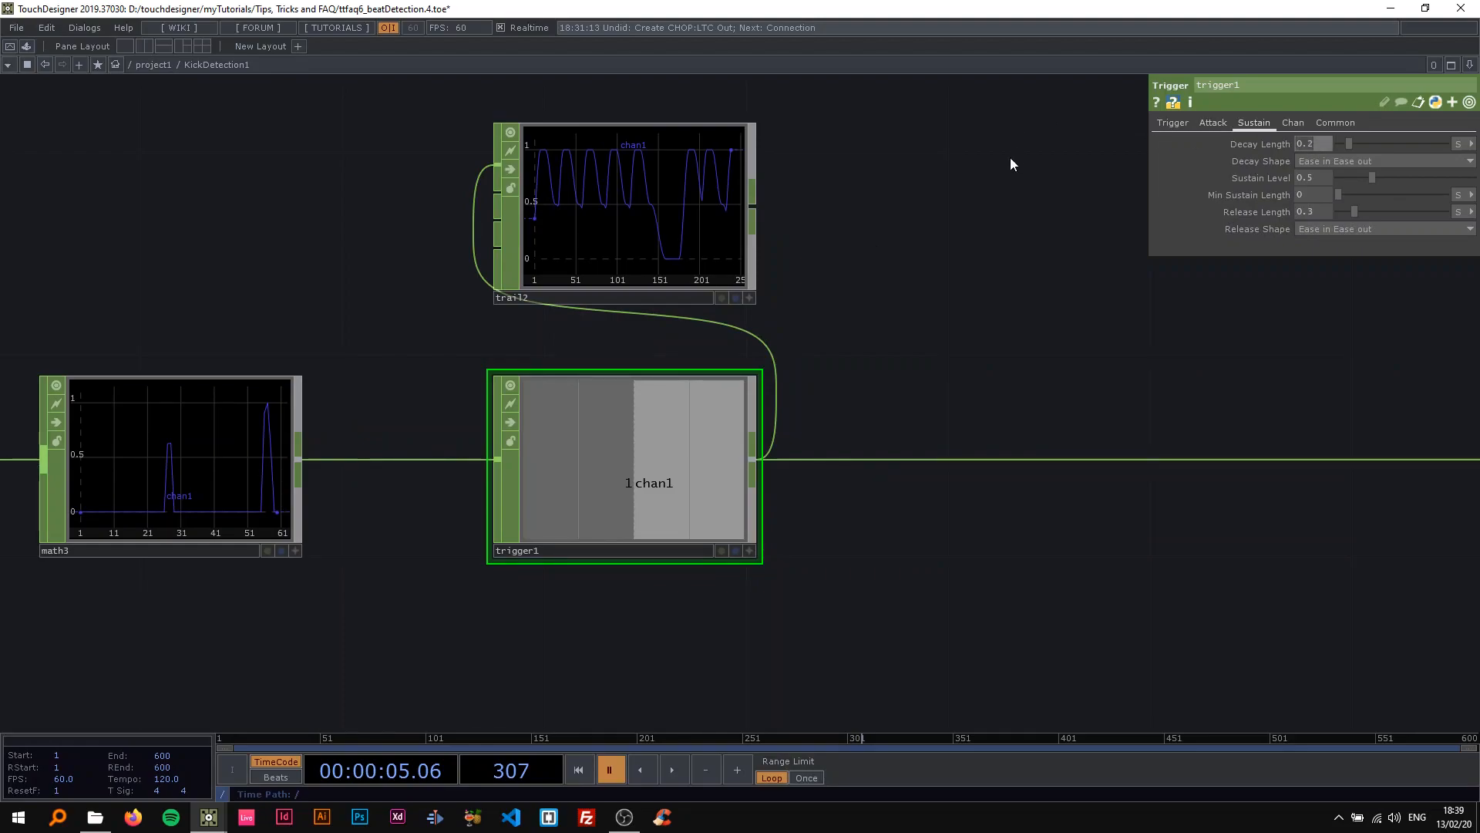
pyautogui.write('0')
pyautogui.press('Return')
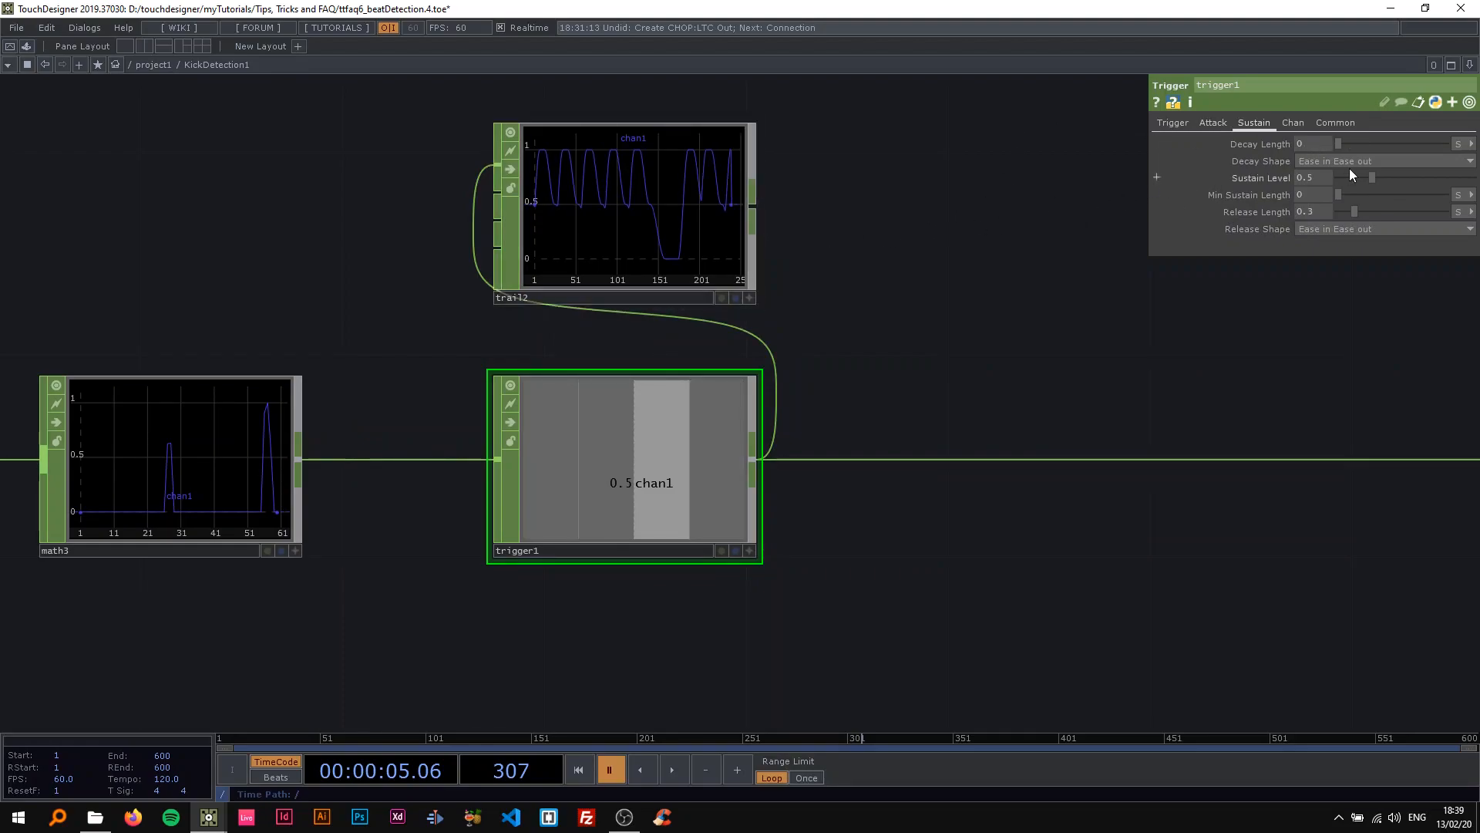
pyautogui.press('space')
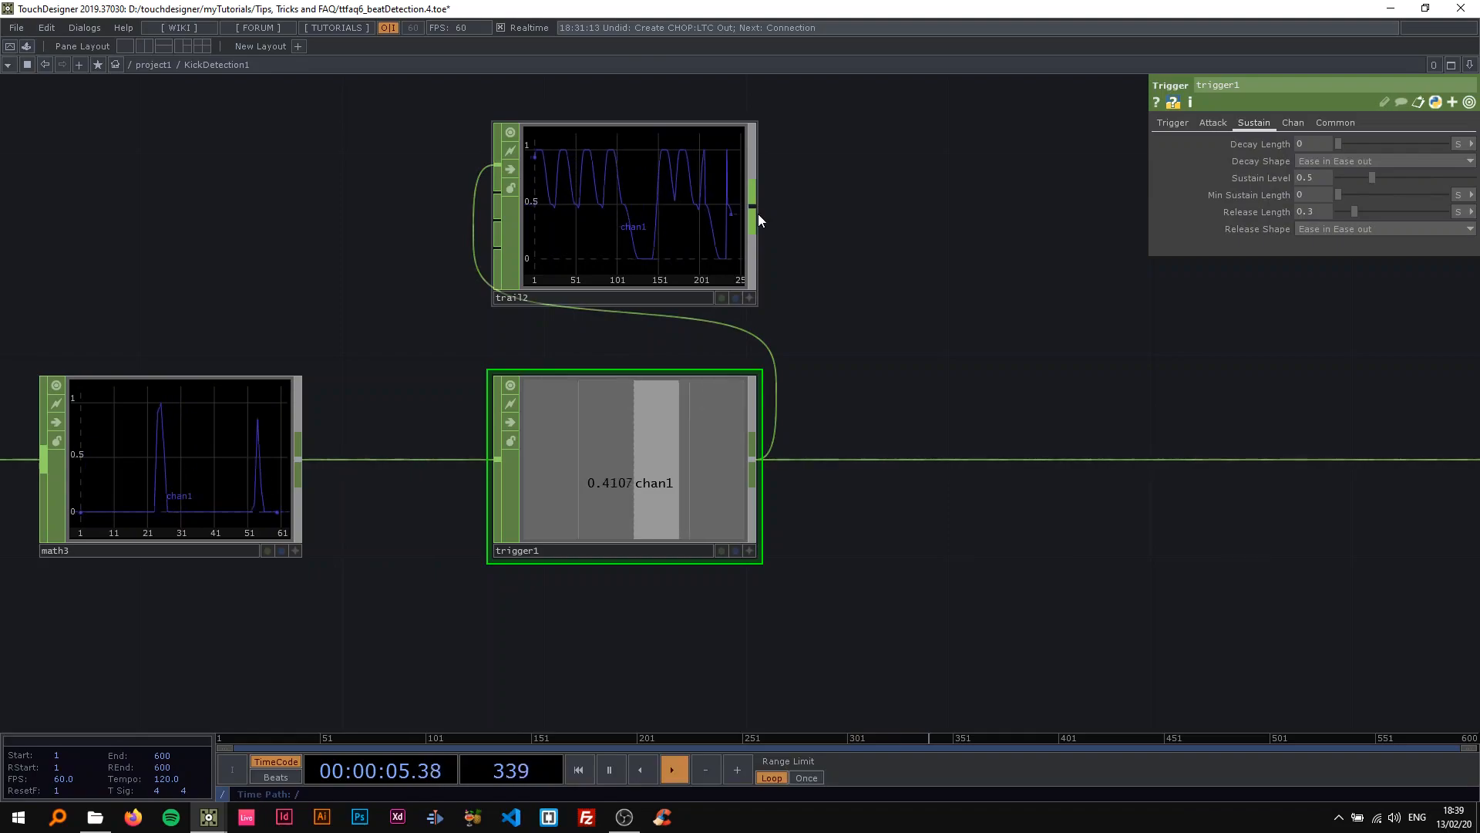
pyautogui.click(1321, 176)
pyautogui.write('1')
pyautogui.press('Return')
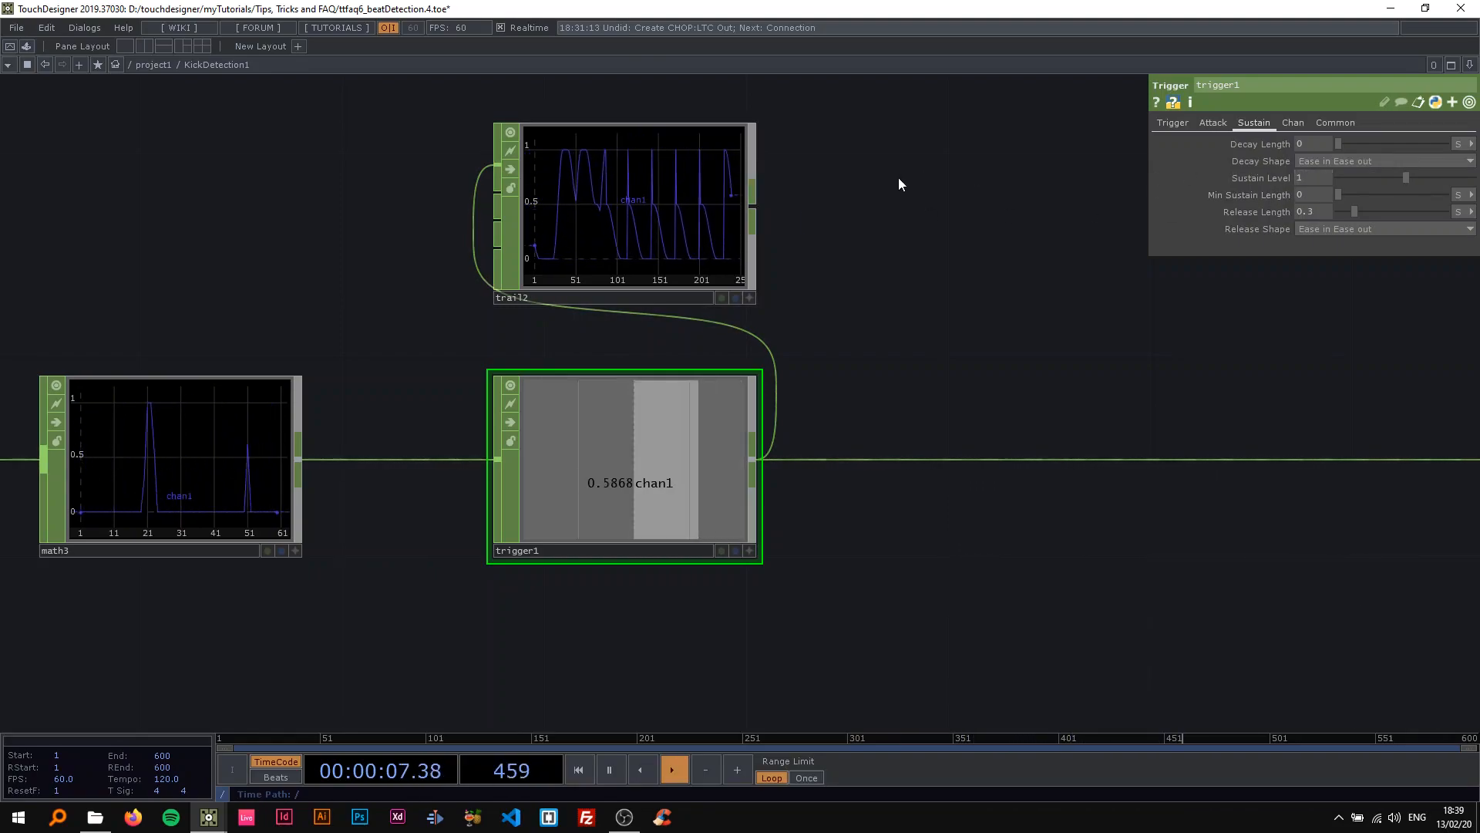
# Set trigger1's Release Length to 0, pause the timeline, and inspect the pulse shapes in the Trail CHOP's graph.
pyautogui.scroll(5, 710, 165)
pyautogui.scroll(-5, 664, 164)
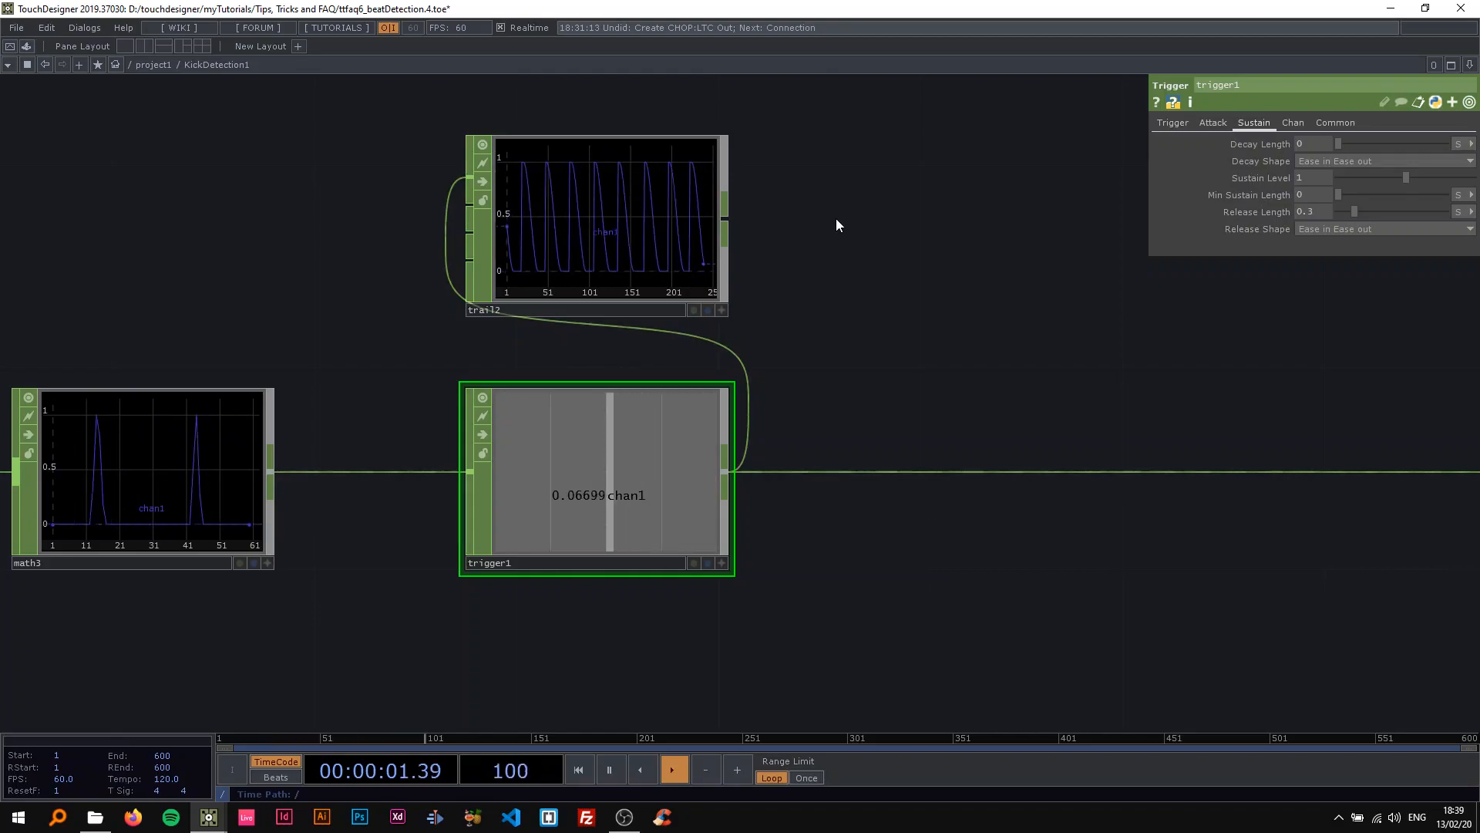
pyautogui.click(1319, 213)
pyautogui.write('0')
pyautogui.press('Return')
pyautogui.scroll(3, 687, 202)
pyautogui.press('space')
pyautogui.moveTo(843, 229); pyautogui.dragTo(840, 323)
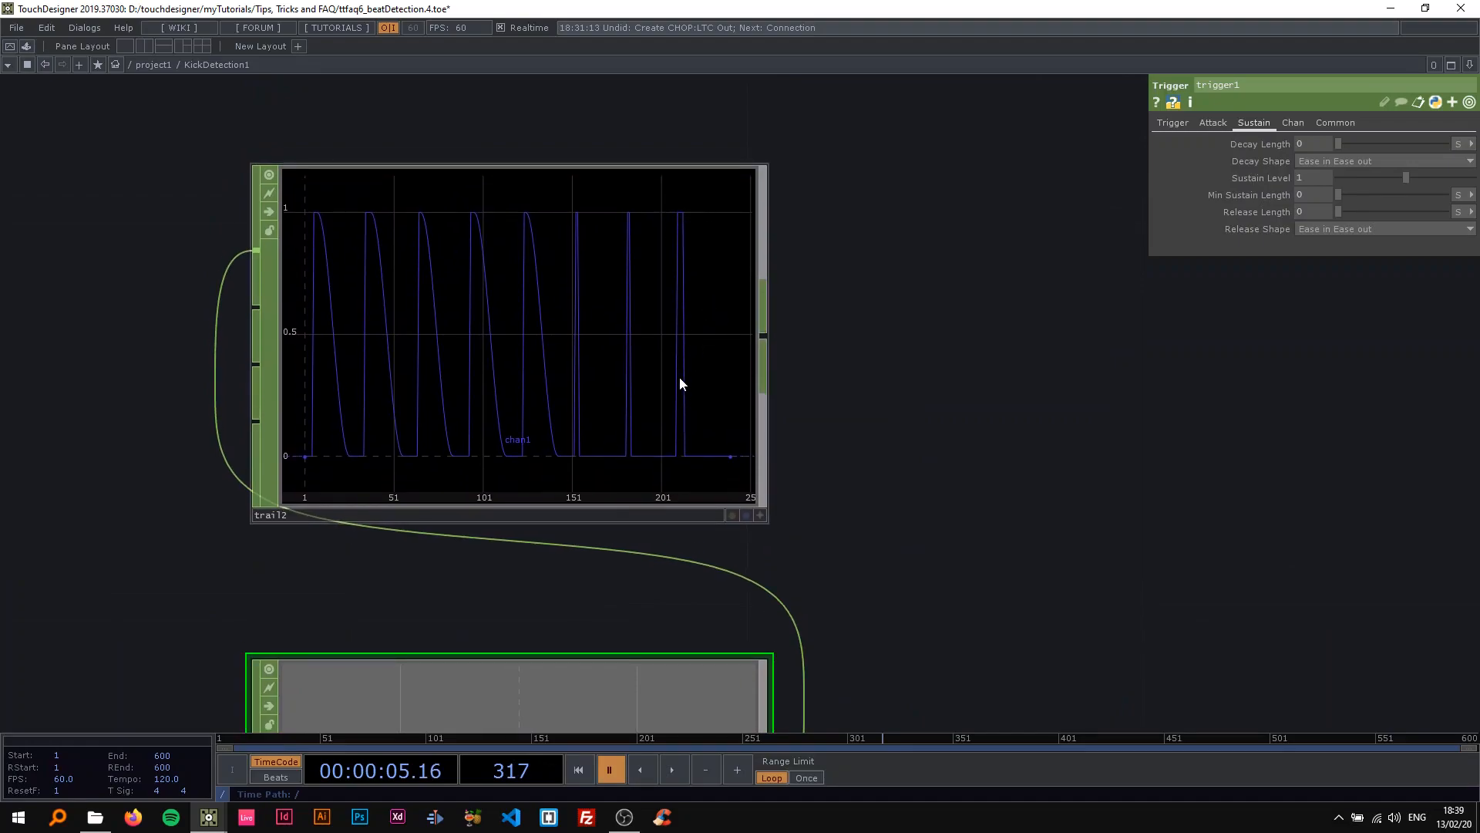
pyautogui.scroll(3, 680, 391)
pyautogui.scroll(-6, 743, 370)
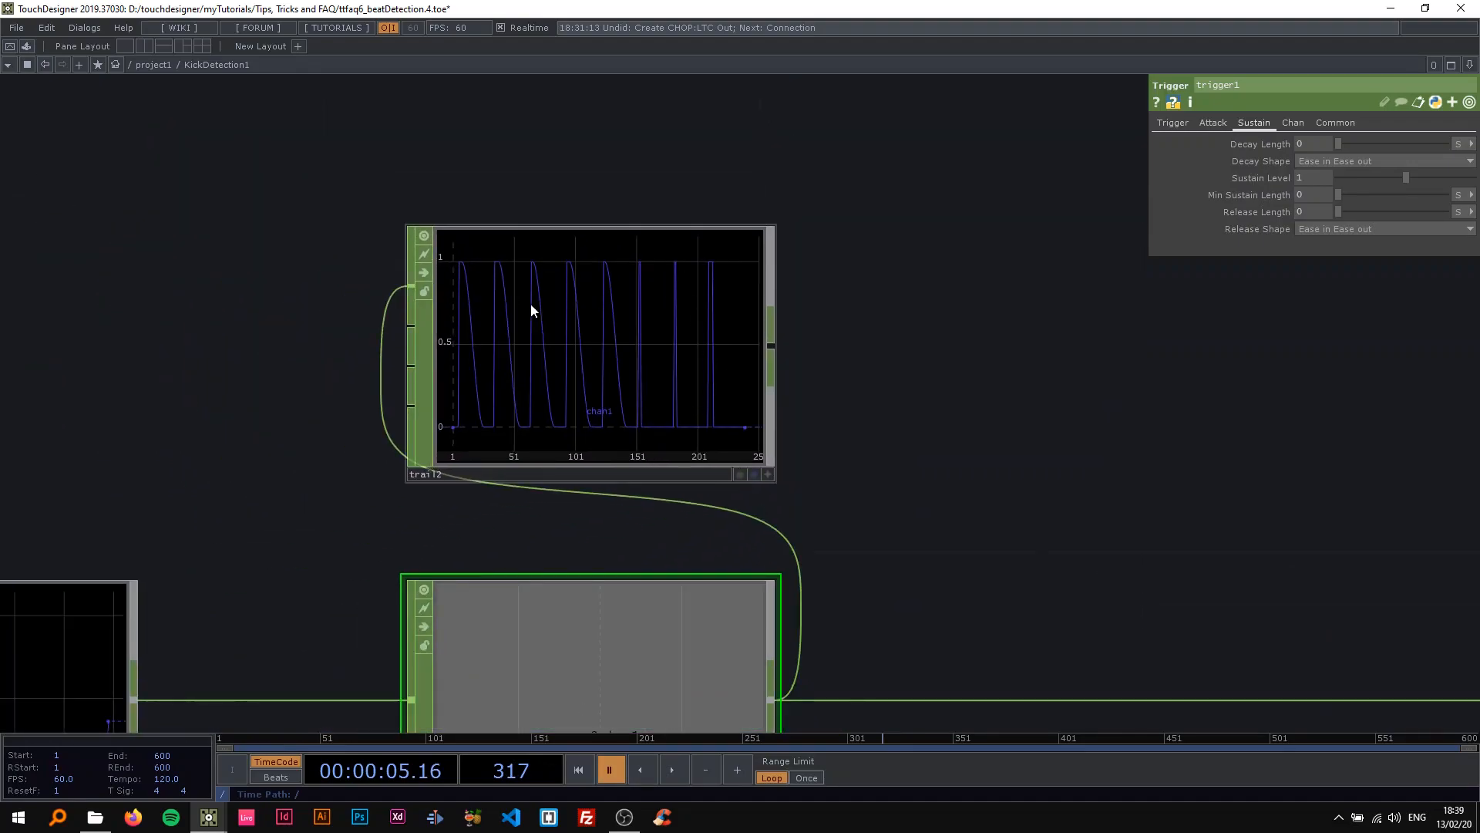
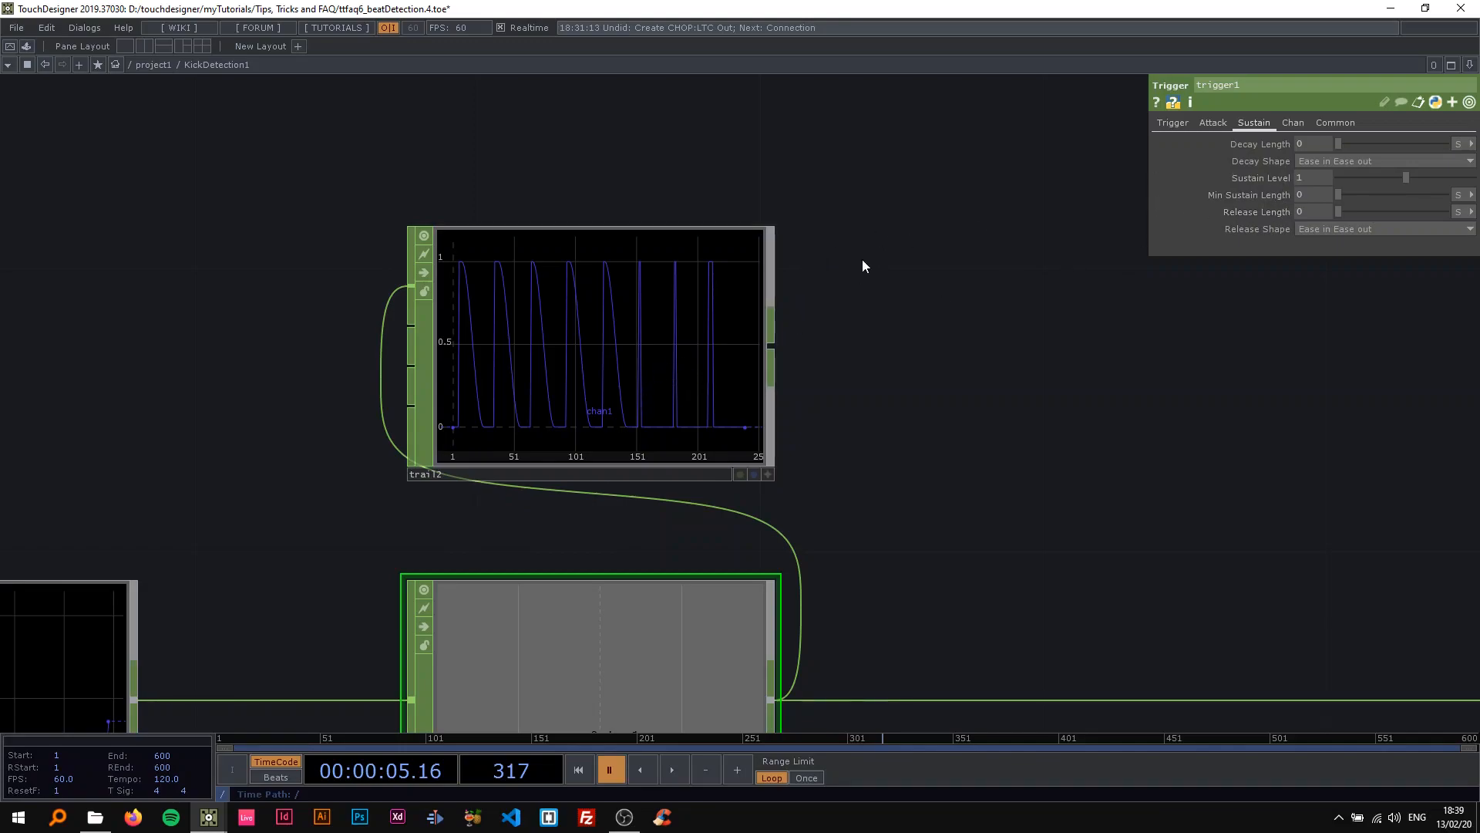
# Examine the uneven pulse widths in trail2's graph while playing and pausing the timeline.
pyautogui.press('space')
pyautogui.press('space')
pyautogui.scroll(3, 747, 401)
pyautogui.scroll(-5, 690, 305)
pyautogui.press('space')
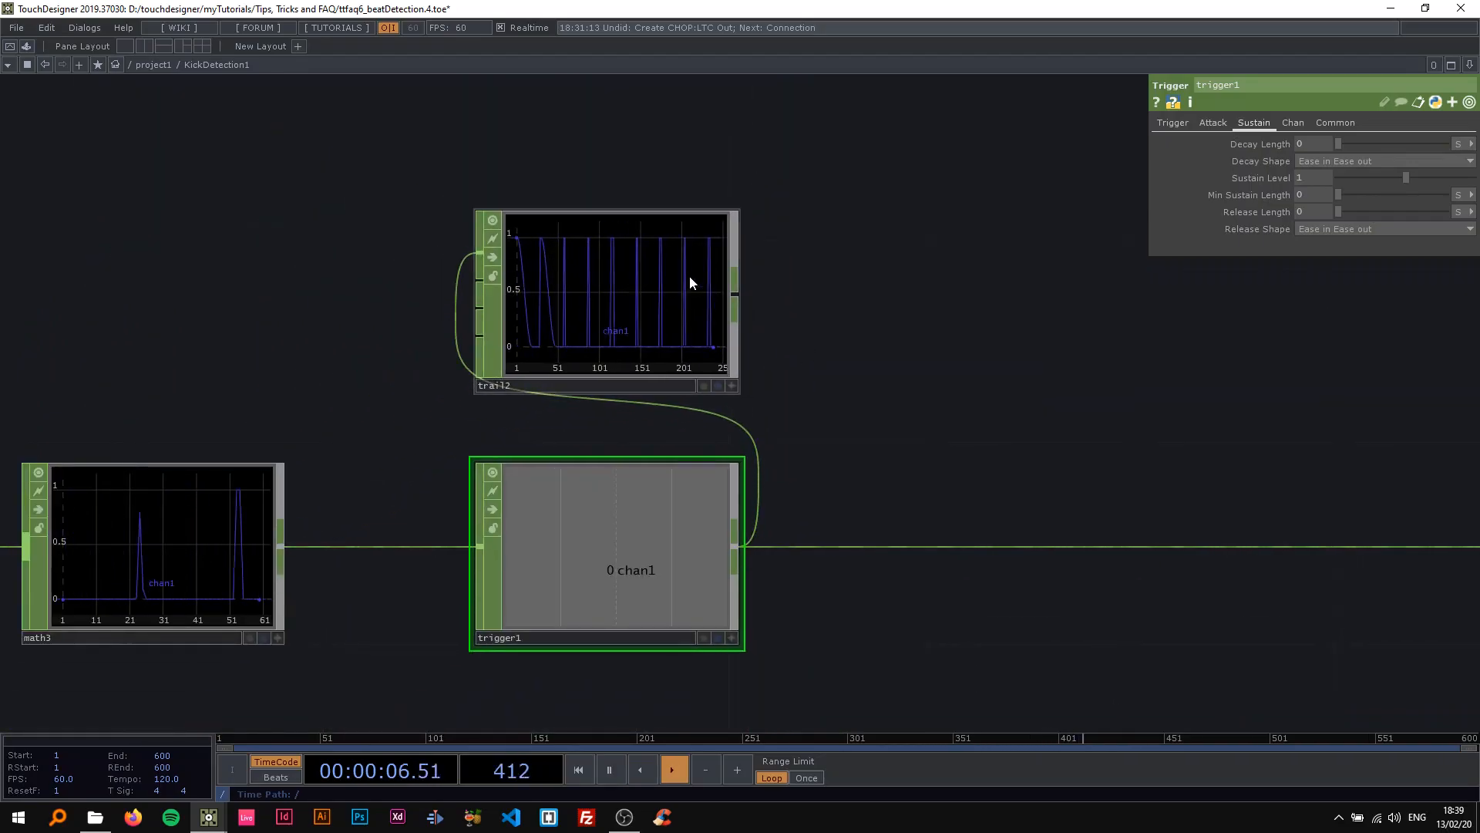
pyautogui.press('space')
pyautogui.scroll(3, 698, 272)
pyautogui.scroll(-4, 687, 275)
pyautogui.scroll(4, 753, 258)
pyautogui.scroll(3, 733, 261)
pyautogui.scroll(-3, 771, 266)
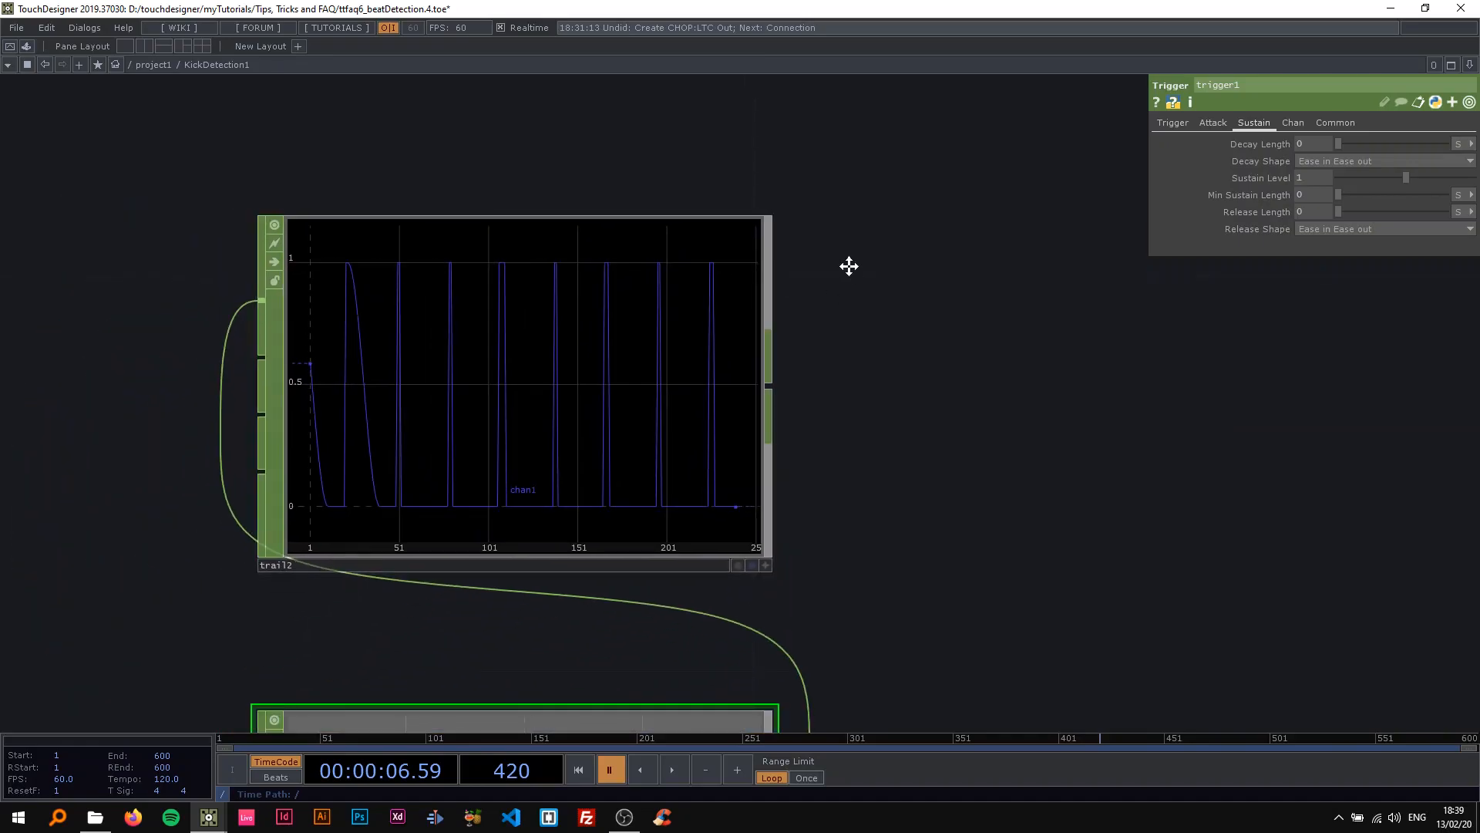
pyautogui.press('space')
pyautogui.press('space')
pyautogui.scroll(4, 733, 276)
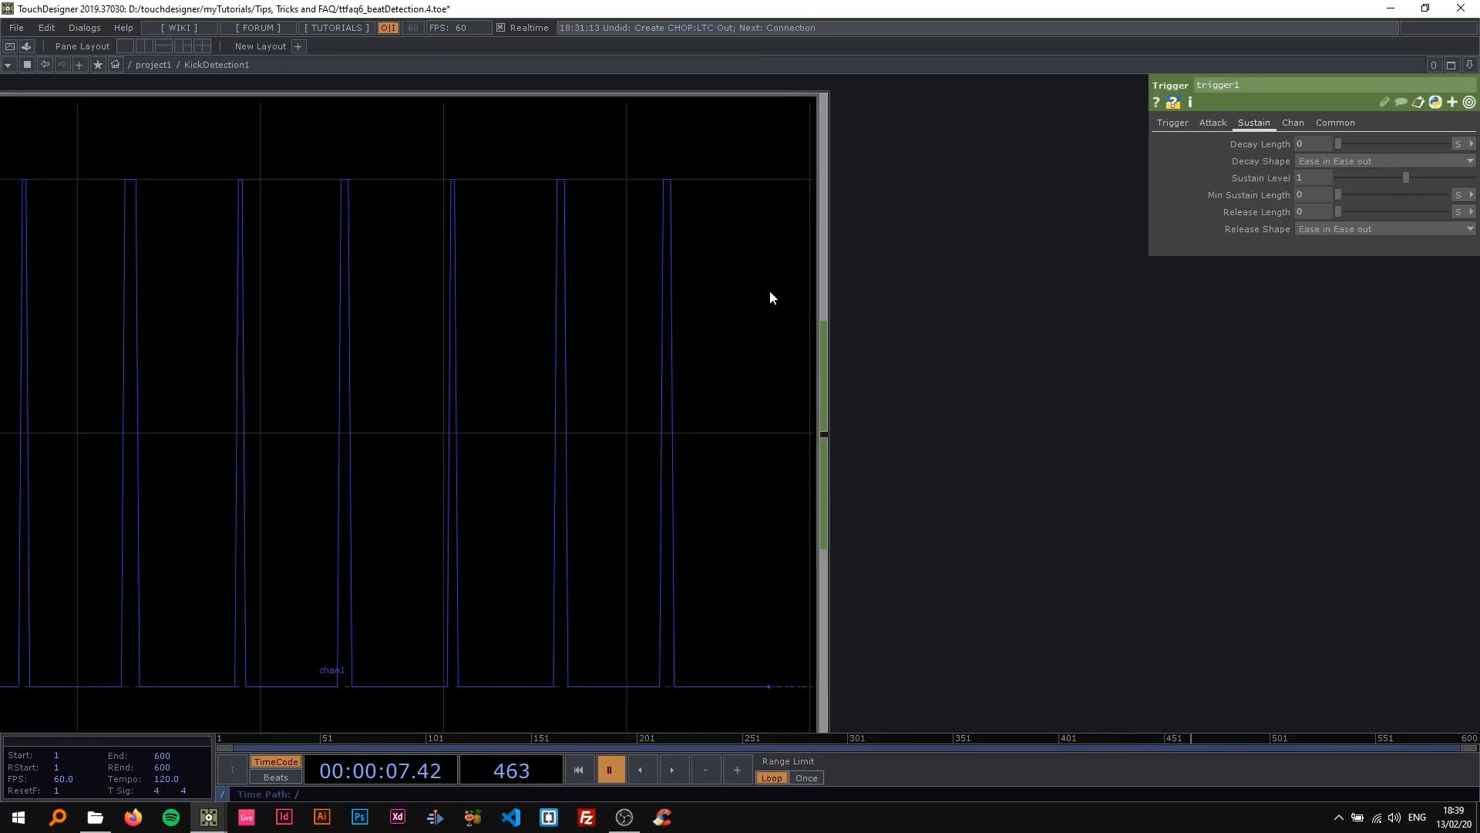
pyautogui.scroll(-4, 1009, 359)
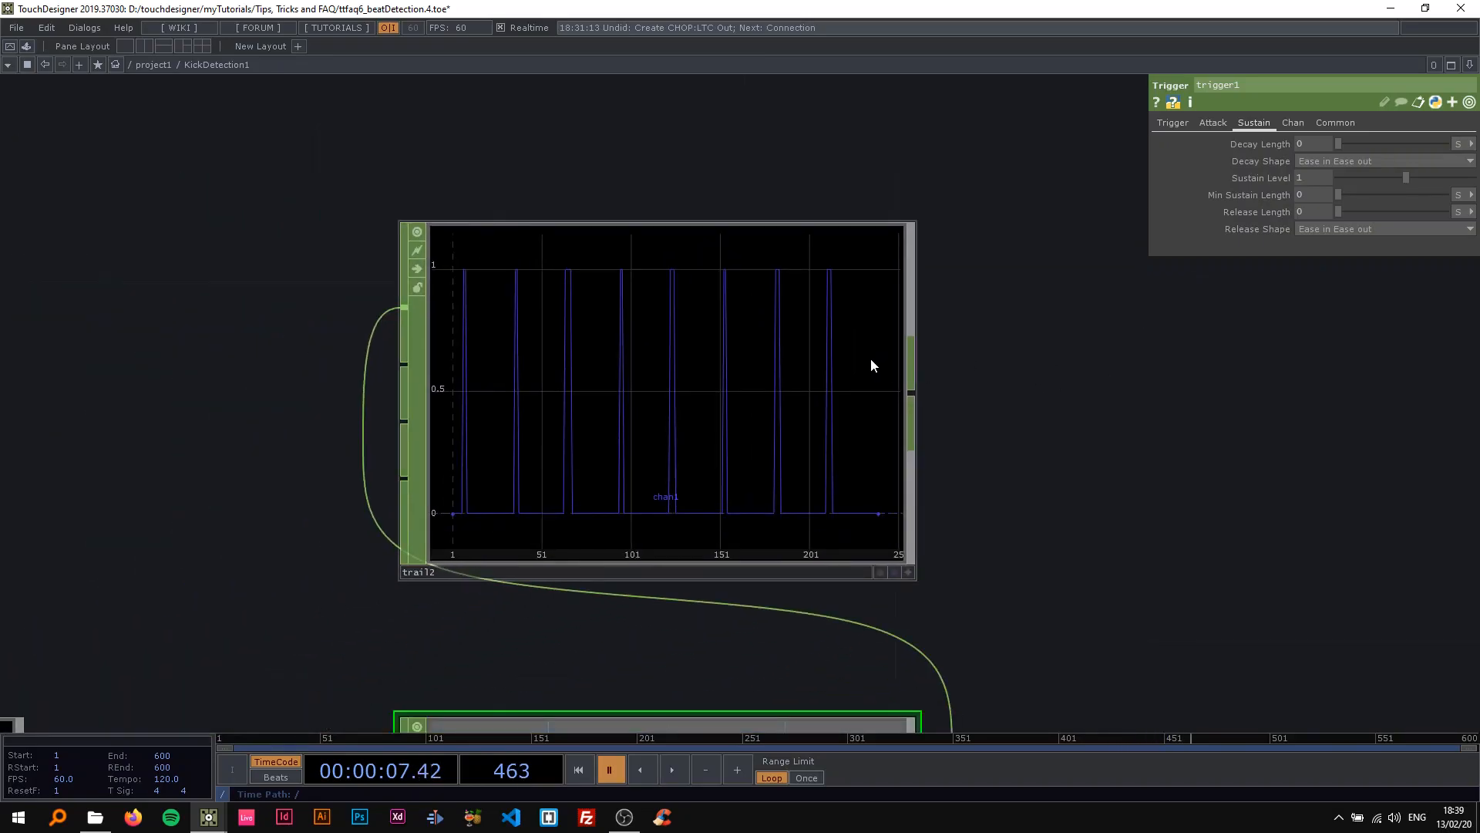
pyautogui.press('space')
pyautogui.scroll(4, 840, 339)
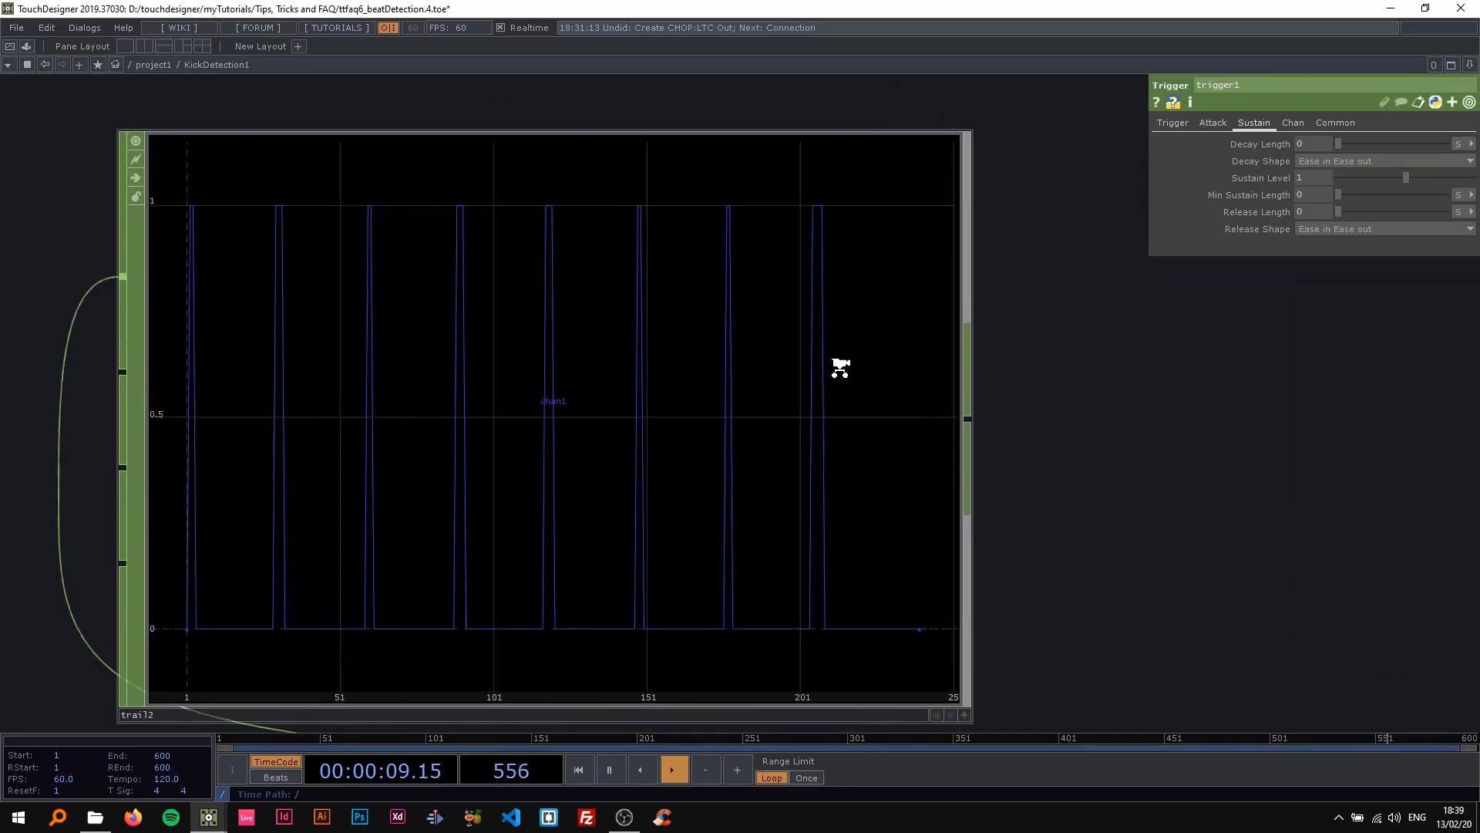
pyautogui.scroll(-3, 806, 253)
pyautogui.press('space')
pyautogui.scroll(-4, 905, 312)
pyautogui.scroll(3, 949, 262)
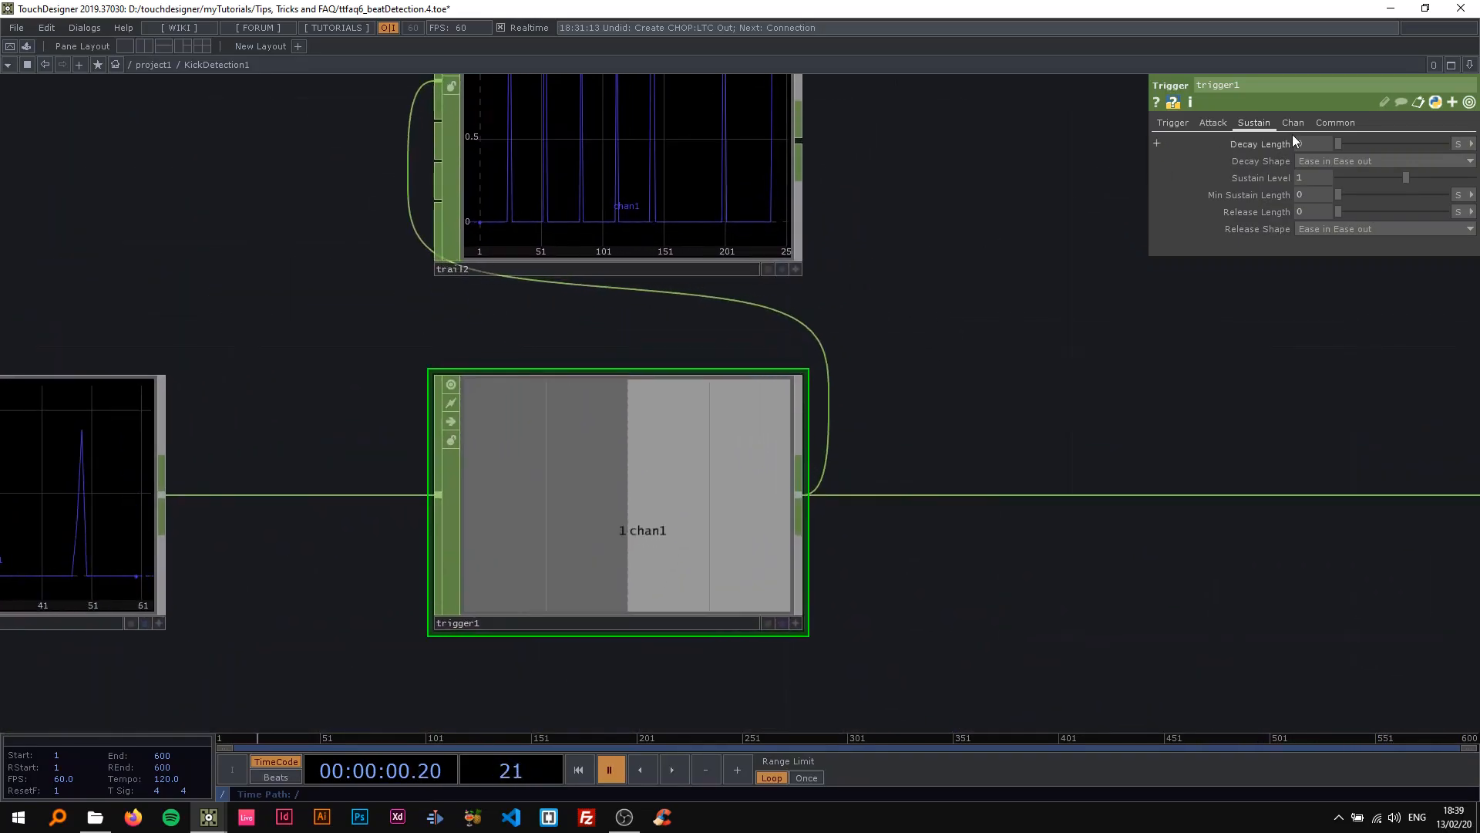
# Set trigger1's Min Sustain Length to 0.1 and resume playback.
pyautogui.scroll(-1, 933, 274)
pyautogui.scroll(-1, 925, 279)
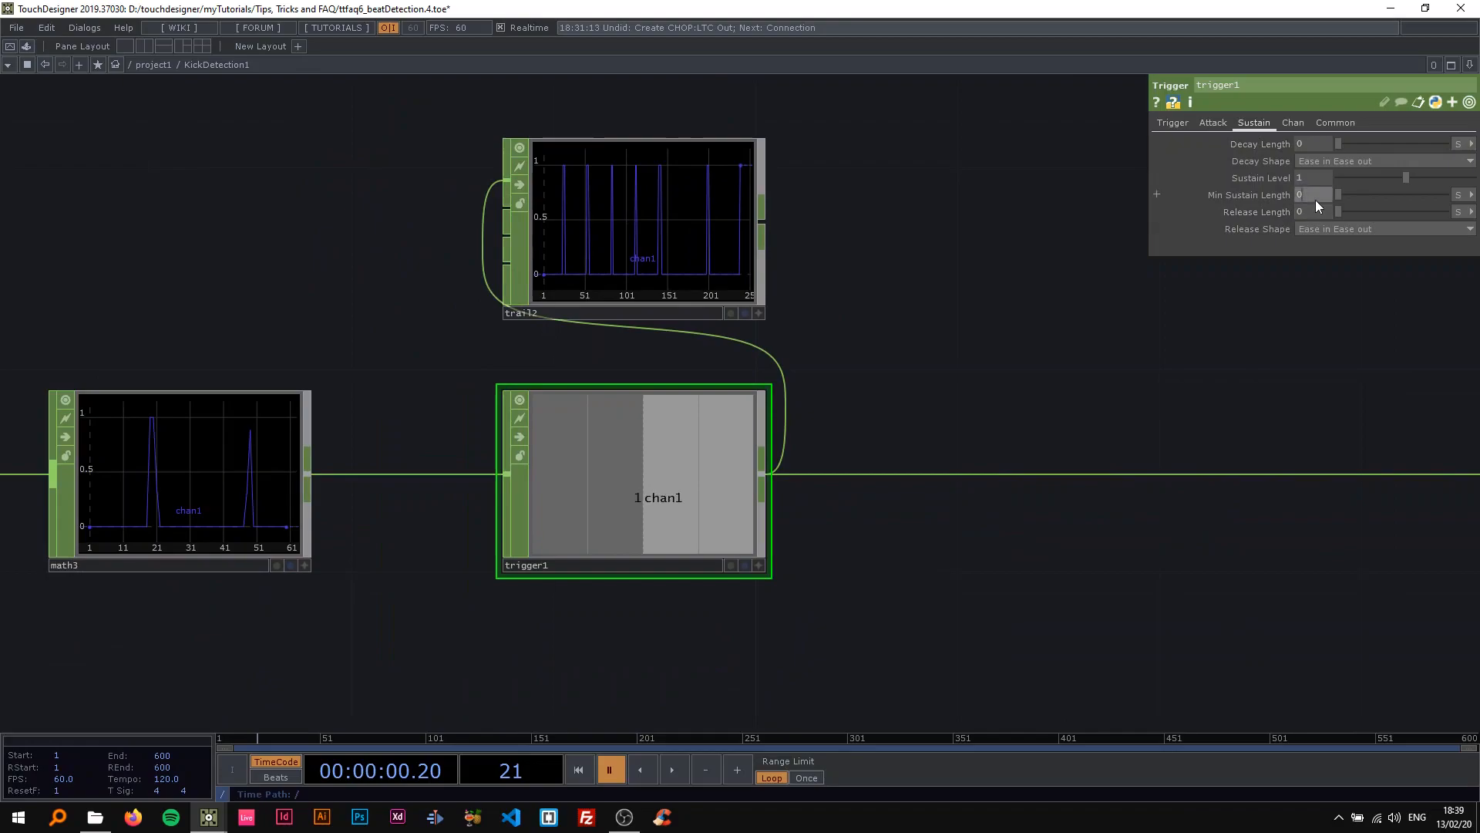
pyautogui.write('.1')
pyautogui.press('Return')
pyautogui.press('space')
# Compare the widths of the new pulses in trail2's graph during playback, and pause the timeline.
pyautogui.scroll(3, 767, 181)
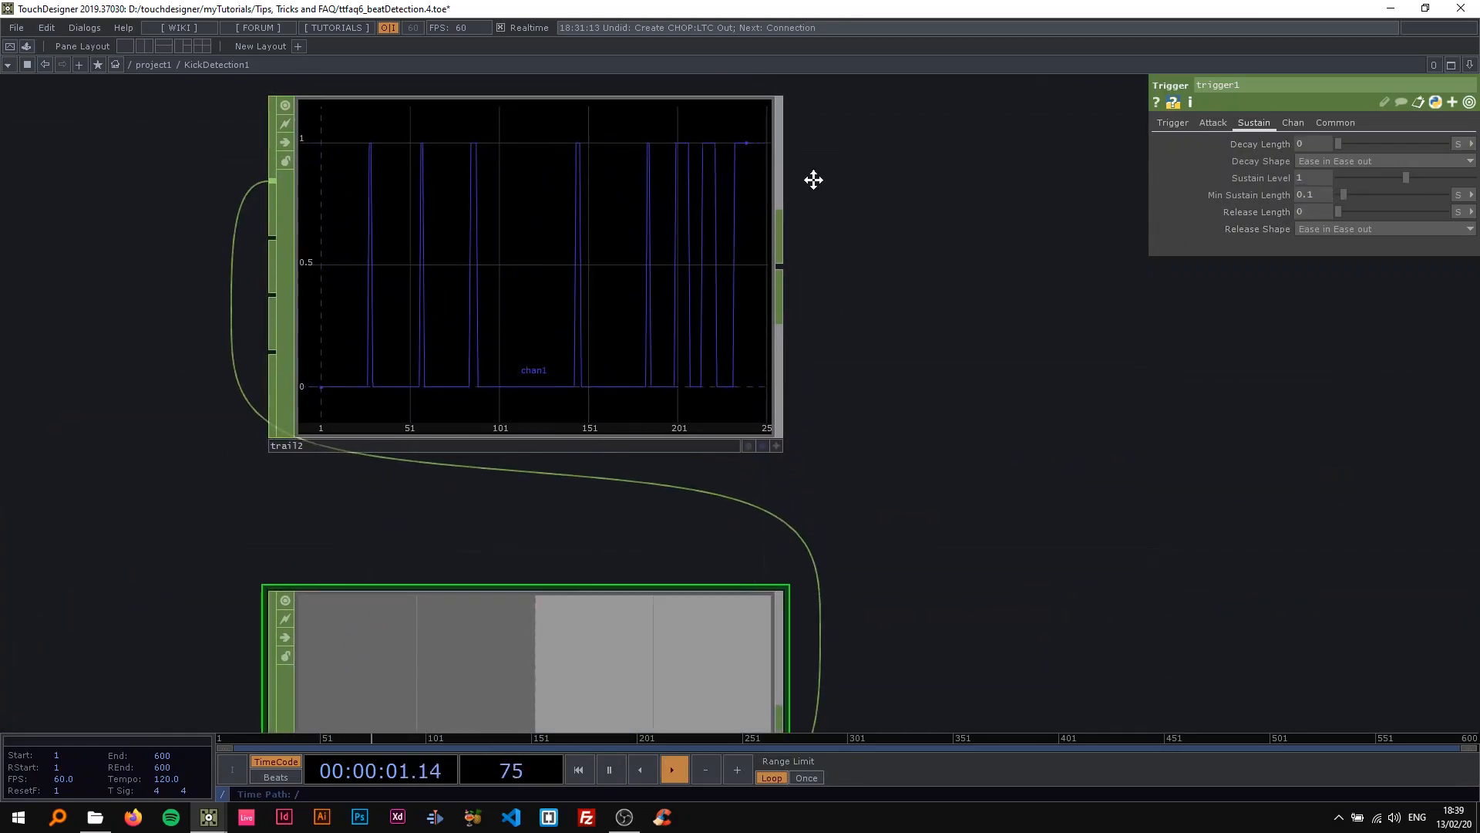
pyautogui.scroll(3, 812, 175)
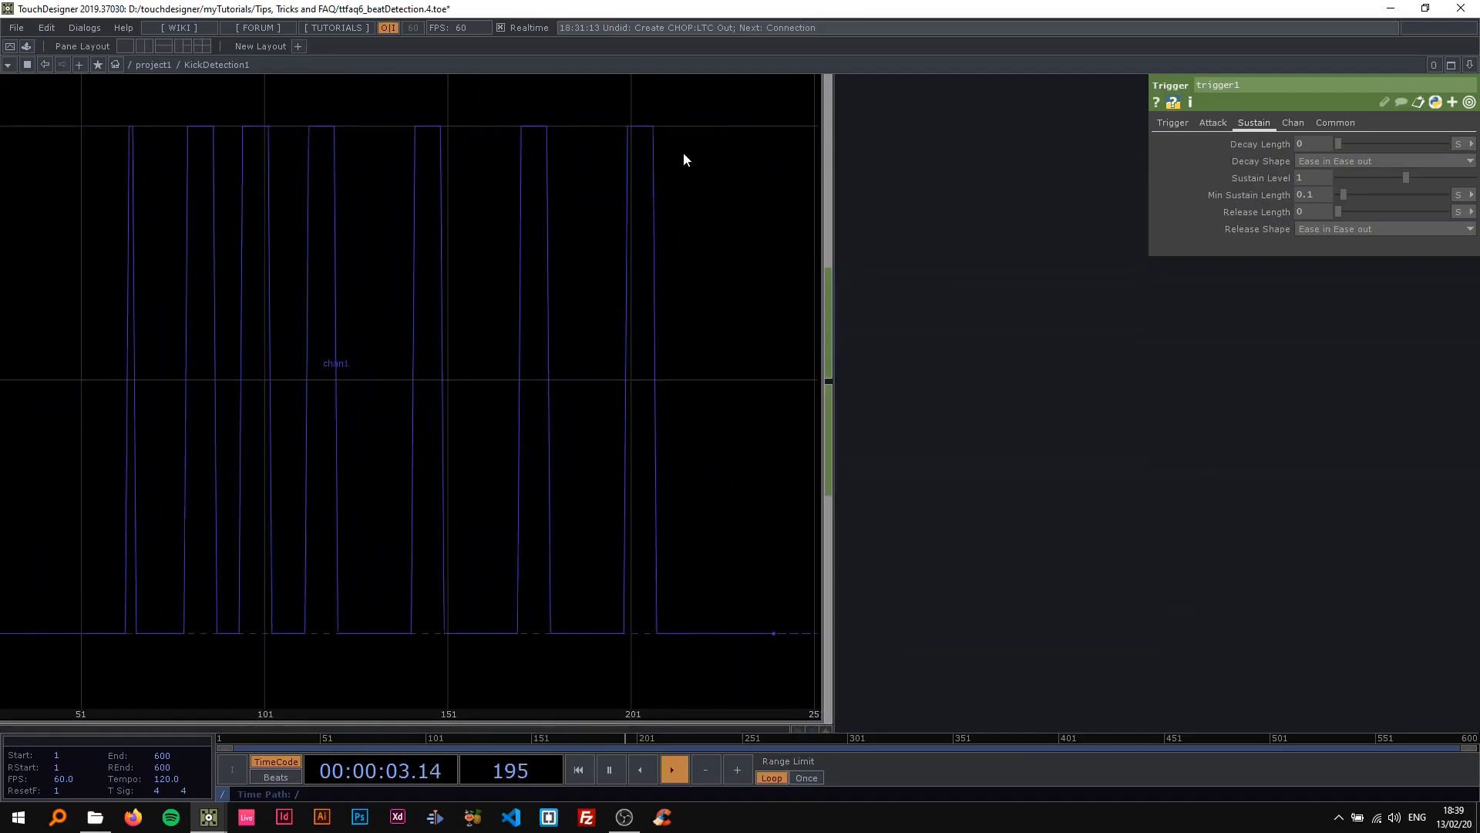
pyautogui.scroll(-2, 678, 154)
pyautogui.scroll(-2, 679, 154)
pyautogui.press('space')
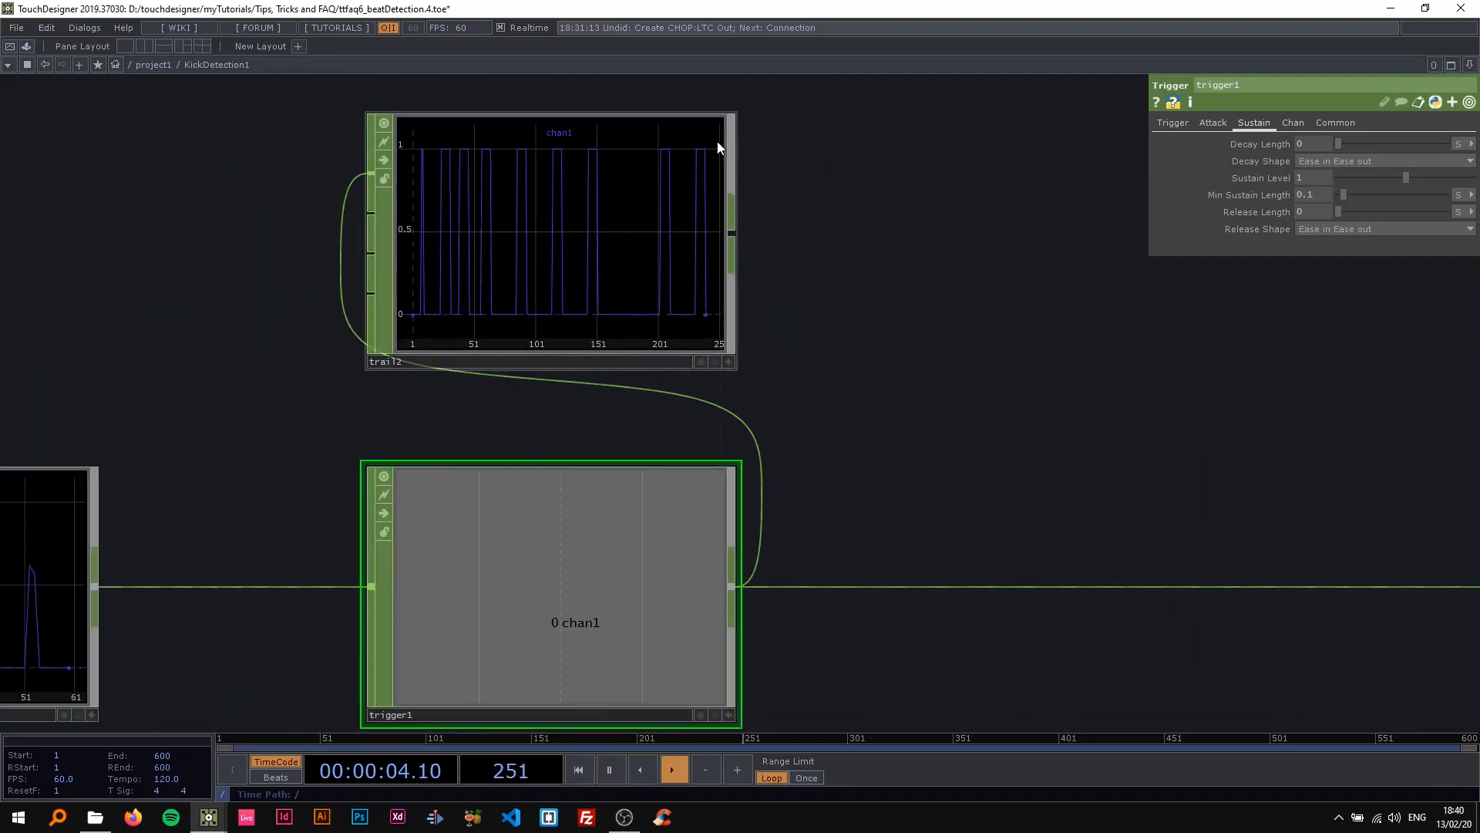
pyautogui.scroll(-5, 690, 196)
pyautogui.press('space')
pyautogui.scroll(4, 688, 199)
pyautogui.moveTo(694, 225); pyautogui.dragTo(825, 224)
pyautogui.scroll(3, 818, 222)
pyautogui.scroll(-5, 540, 205)
pyautogui.moveTo(493, 208); pyautogui.dragTo(846, 207)
pyautogui.scroll(-2, 617, 210)
pyautogui.scroll(3, 462, 296)
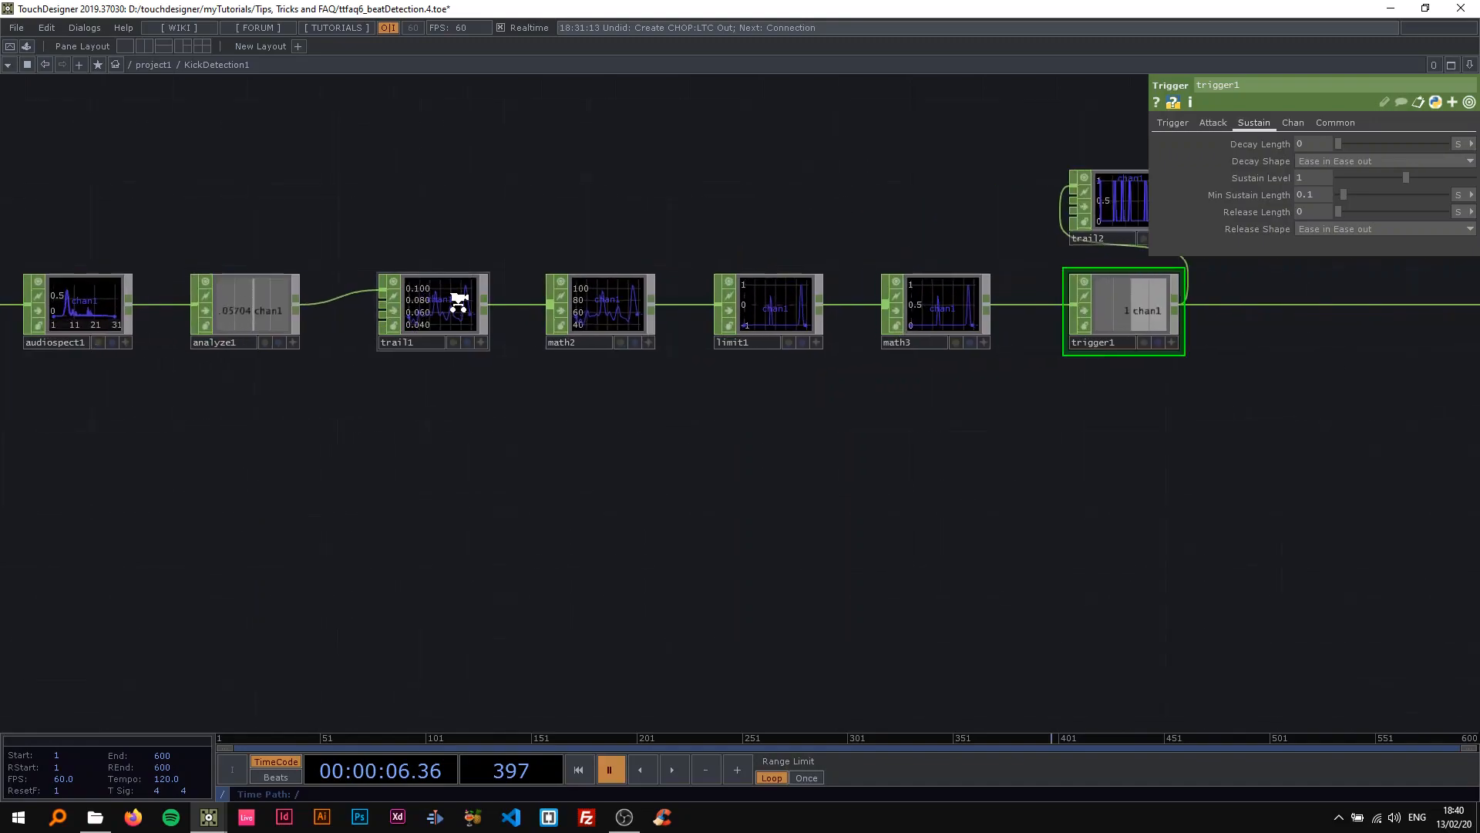
# Select trail1 and turn on the display of the out1 CHOP in the network background.
pyautogui.click(460, 302)
pyautogui.scroll(-3, 501, 266)
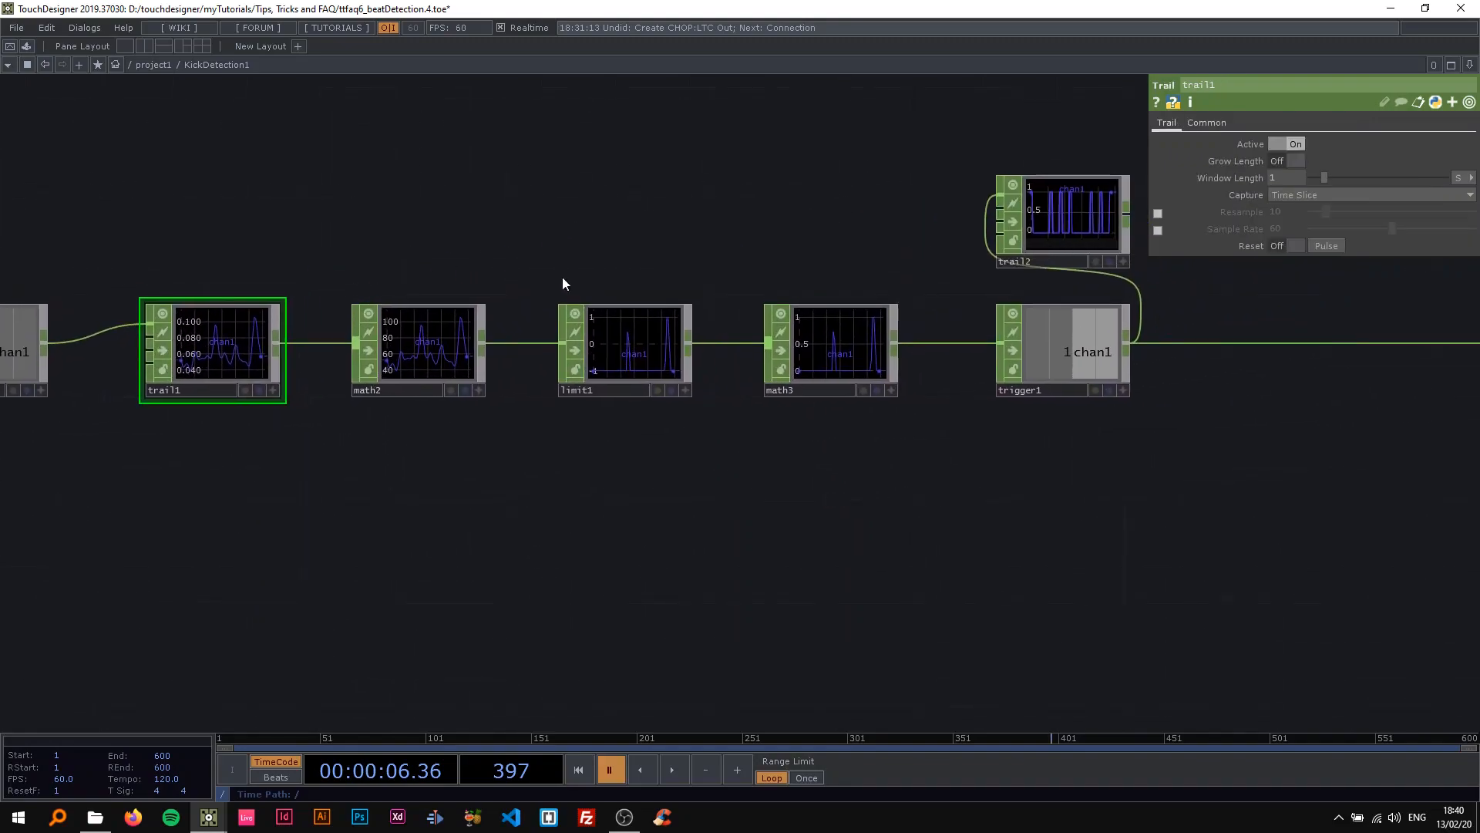
pyautogui.moveTo(635, 244); pyautogui.dragTo(511, 285)
pyautogui.scroll(3, 432, 262)
pyautogui.moveTo(981, 266); pyautogui.dragTo(360, 213)
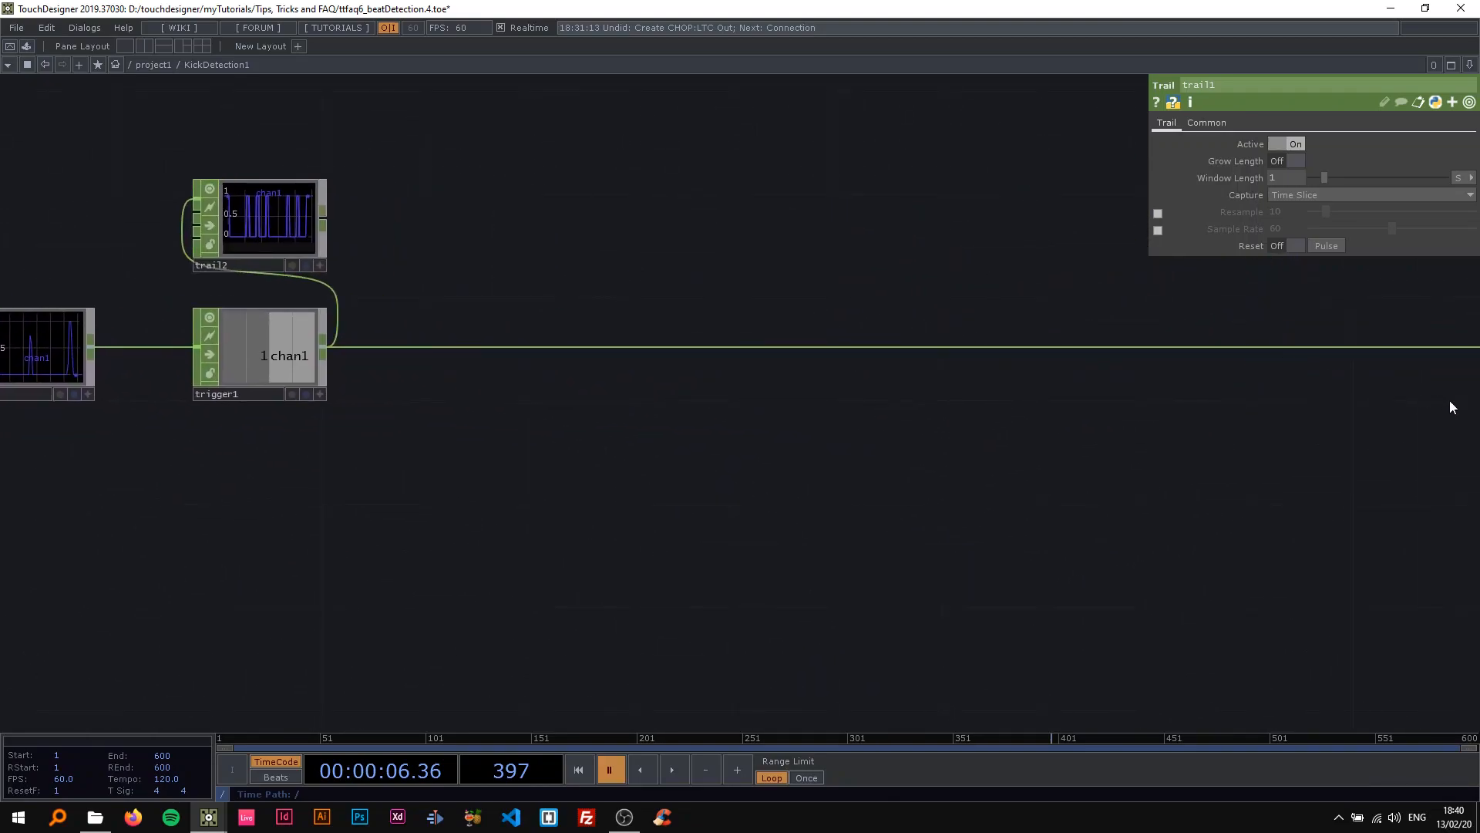
pyautogui.moveTo(1447, 403); pyautogui.dragTo(860, 429)
pyautogui.click(1019, 421)
# Watch the out1 signal in the background during playback, pause the timeline, and inspect the pulses in trail2's graph.
pyautogui.scroll(-2, 733, 469)
pyautogui.scroll(-2, 732, 471)
pyautogui.moveTo(504, 491); pyautogui.dragTo(1146, 488)
pyautogui.press('space')
pyautogui.moveTo(593, 294); pyautogui.dragTo(710, 320)
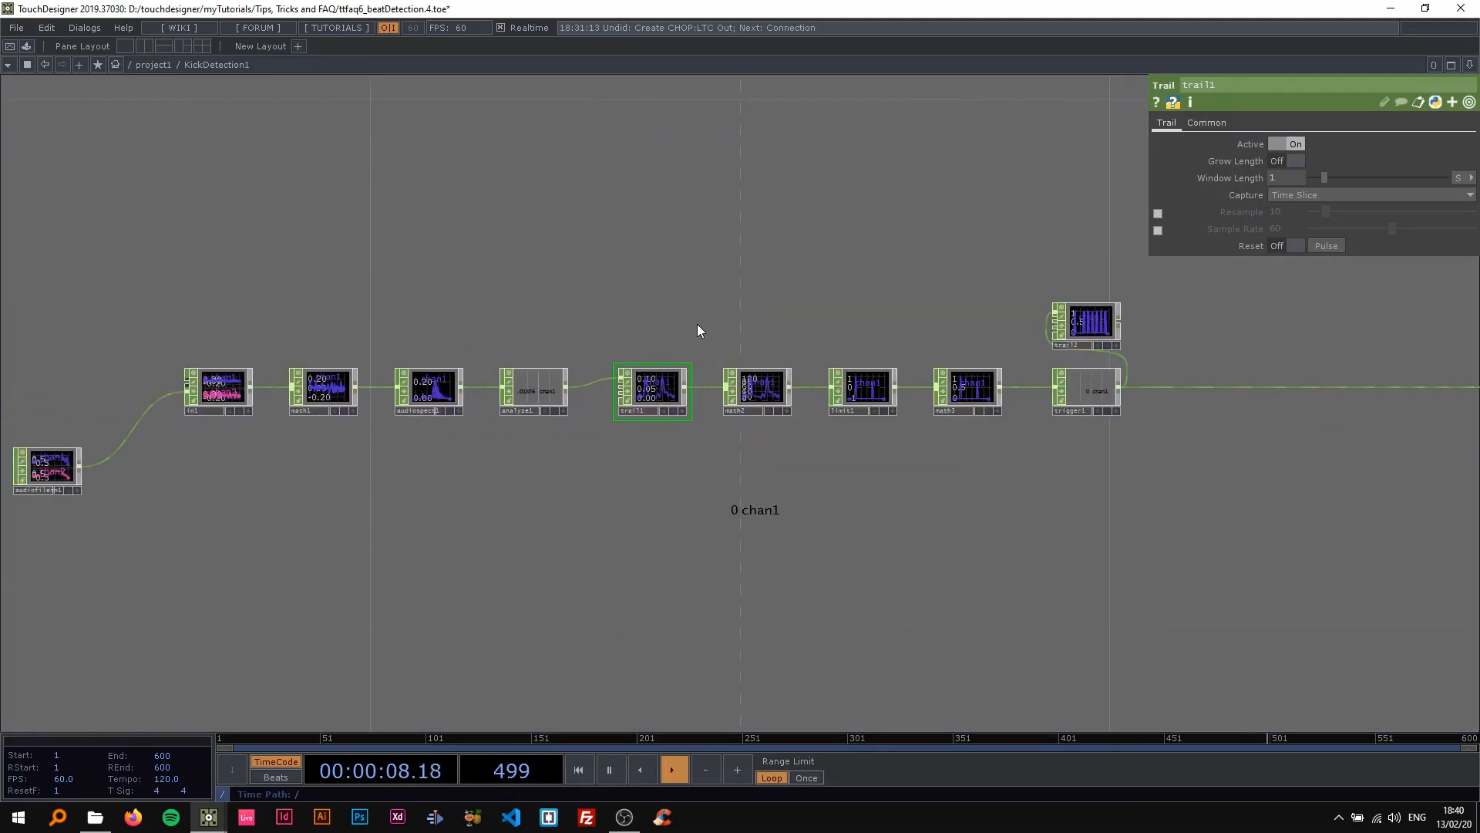
pyautogui.scroll(5, 961, 323)
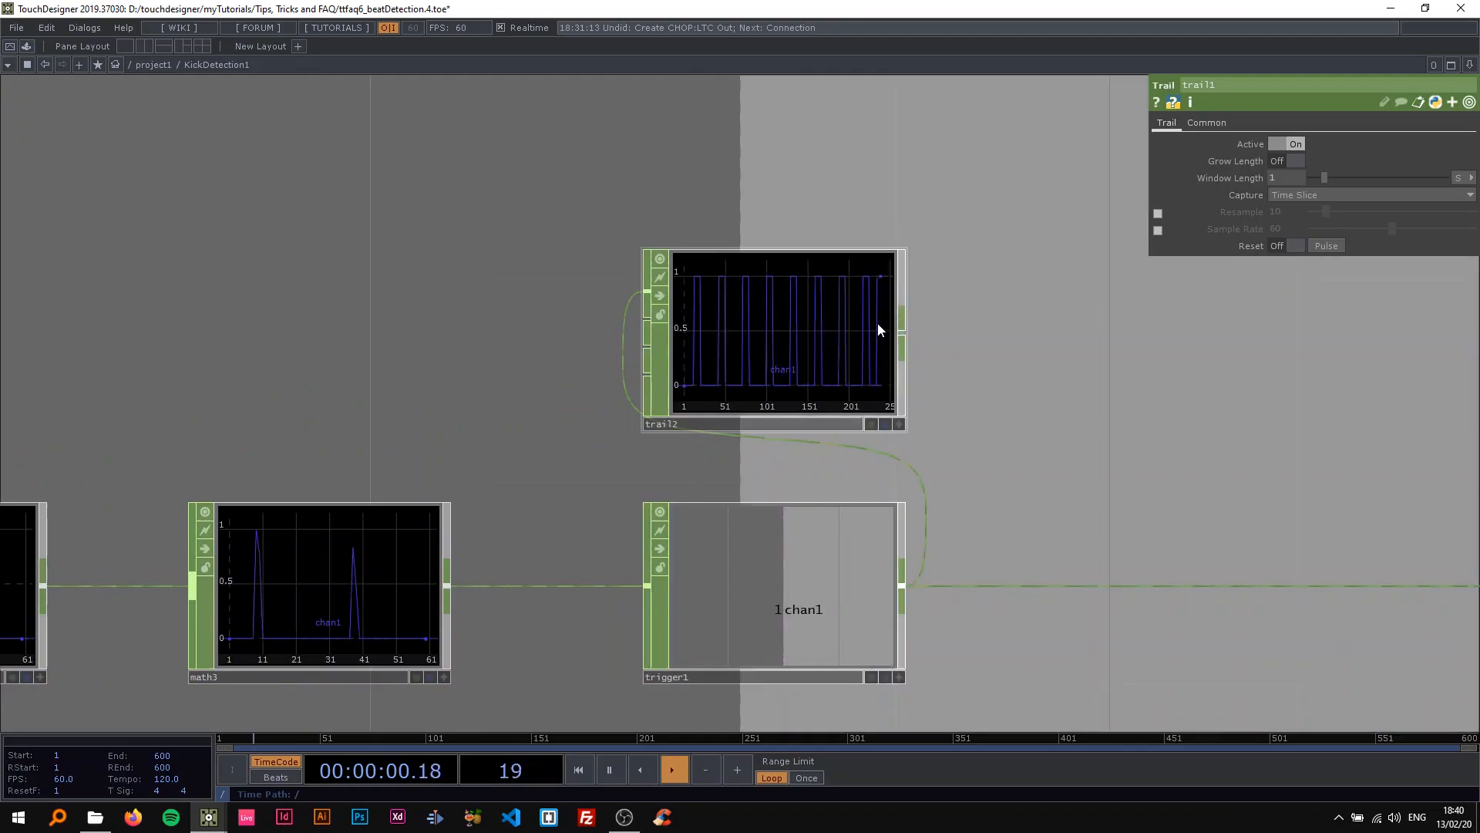
pyautogui.press('space')
pyautogui.scroll(3, 817, 324)
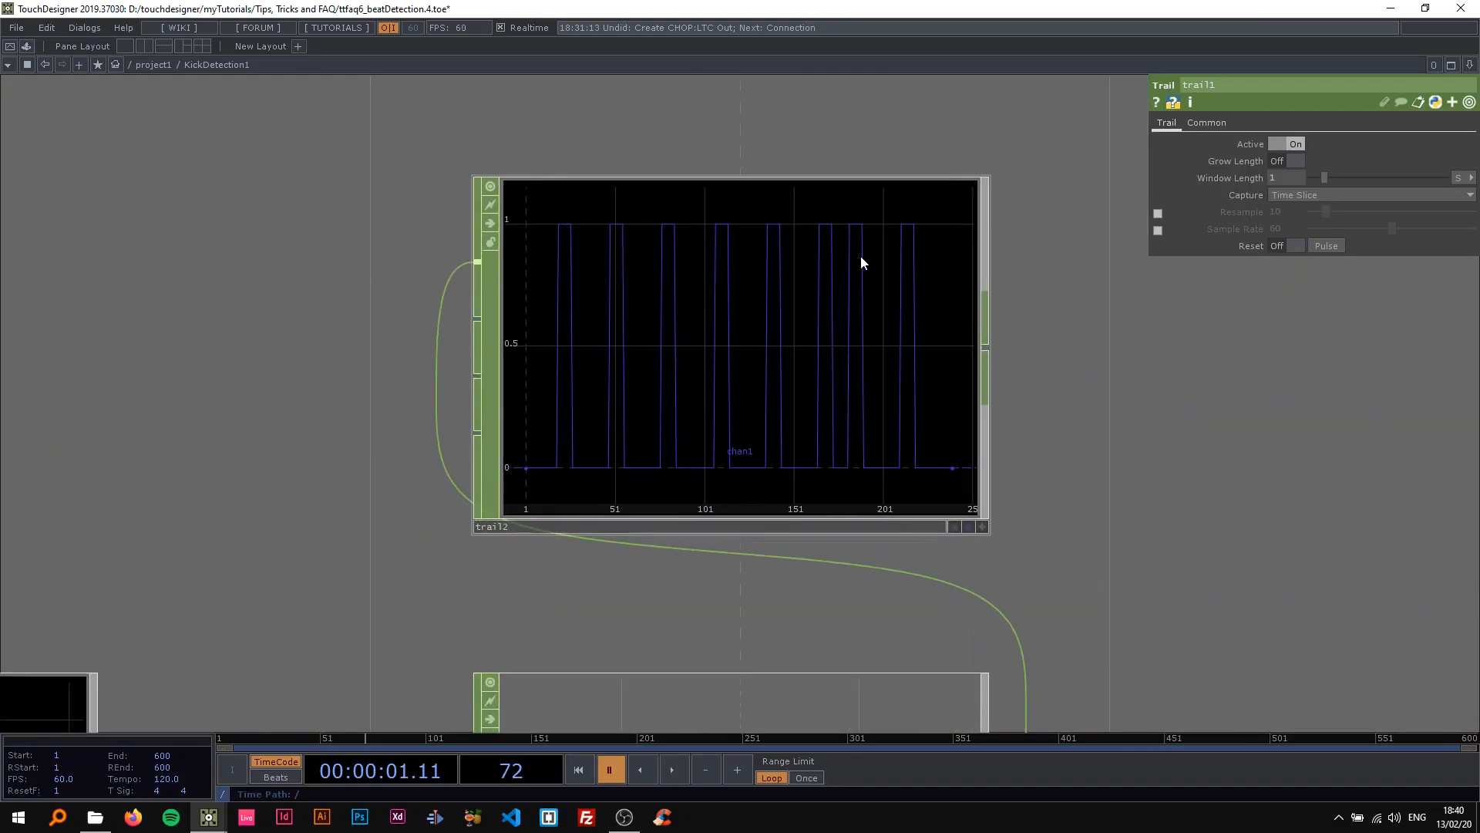
pyautogui.scroll(-2, 864, 294)
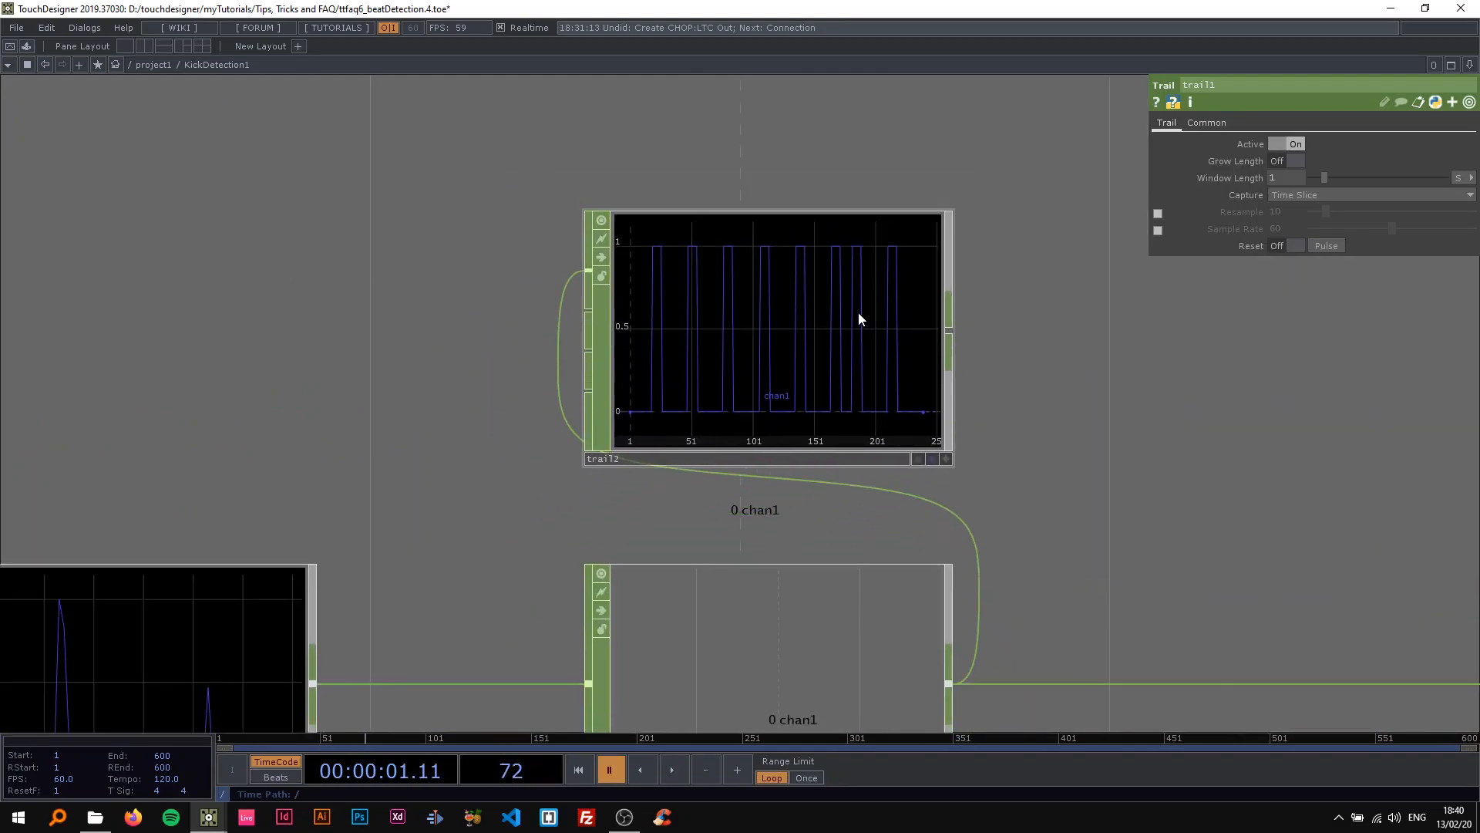
pyautogui.scroll(-2, 858, 312)
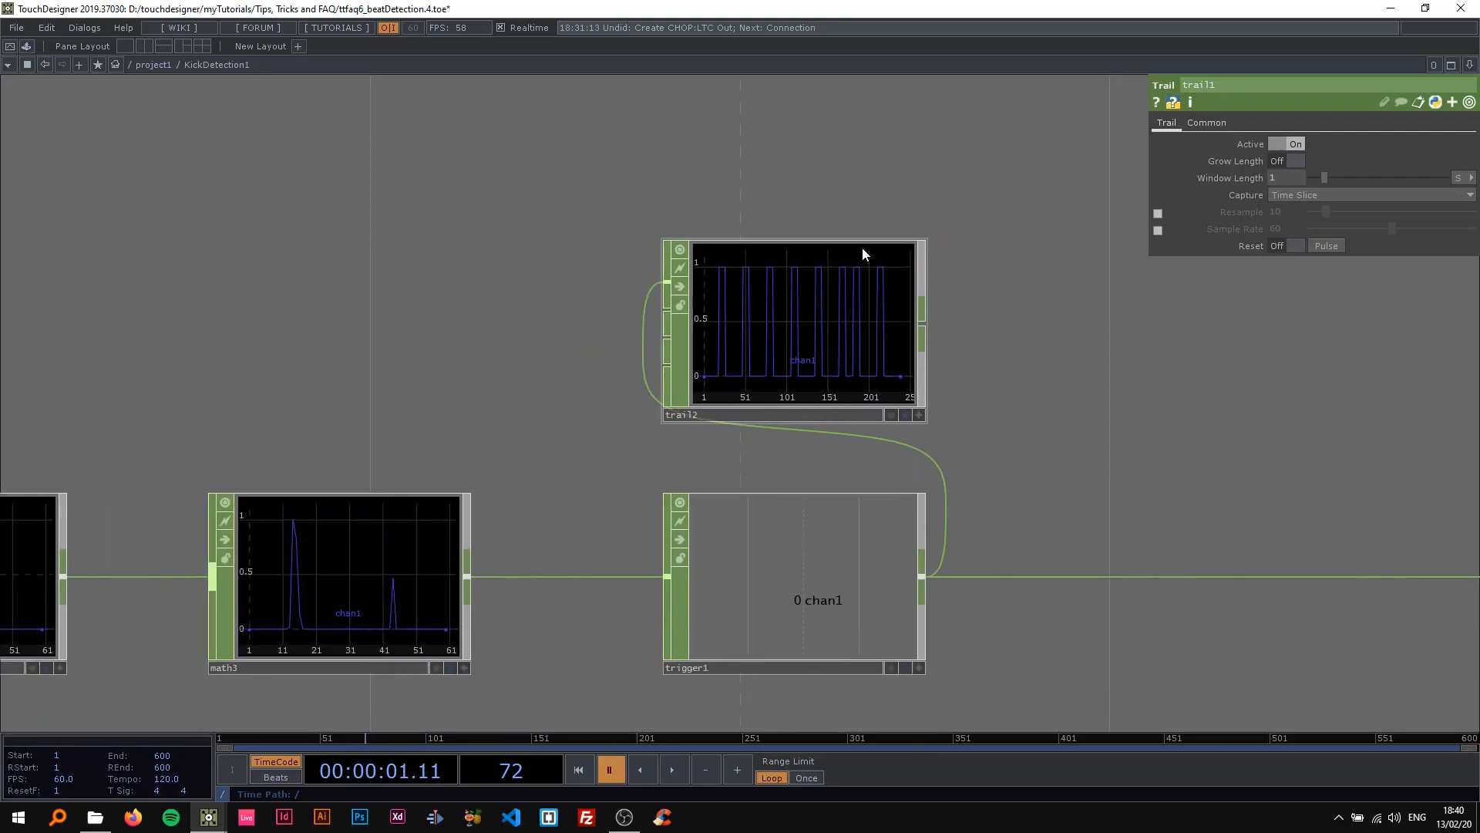
pyautogui.scroll(-3, 852, 299)
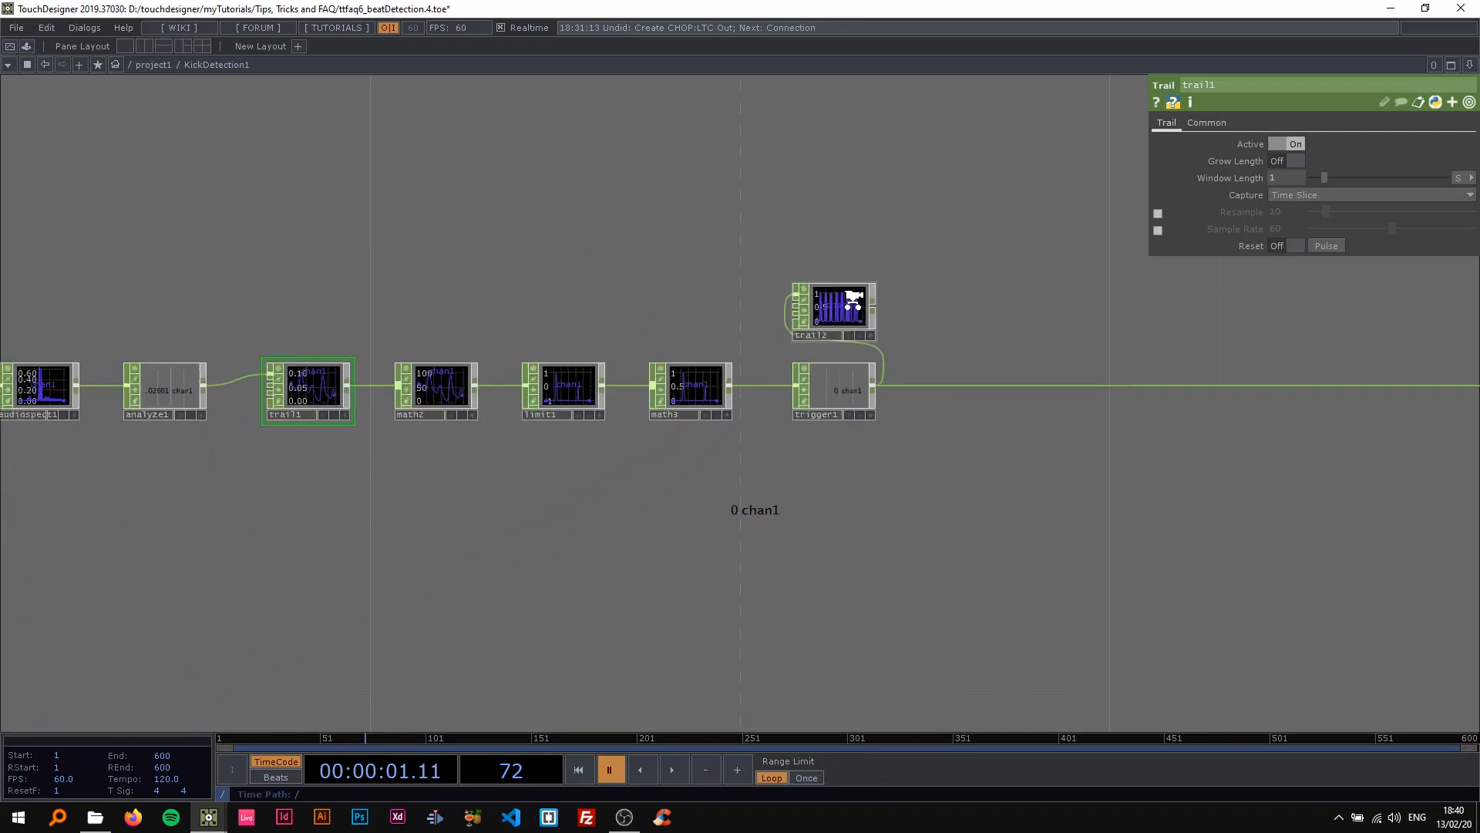
pyautogui.moveTo(955, 272); pyautogui.dragTo(1023, 269)
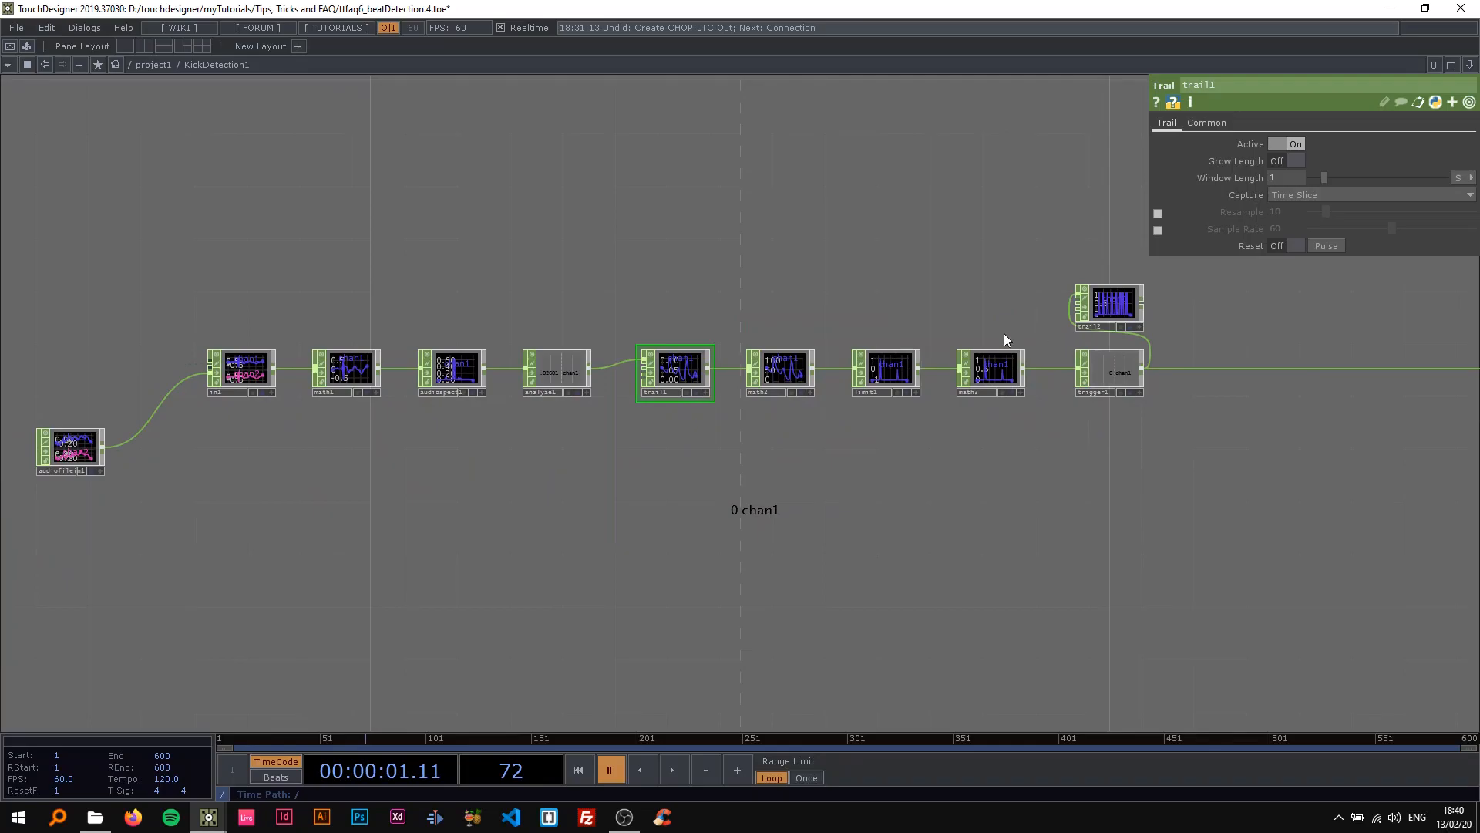
pyautogui.scroll(4, 1089, 307)
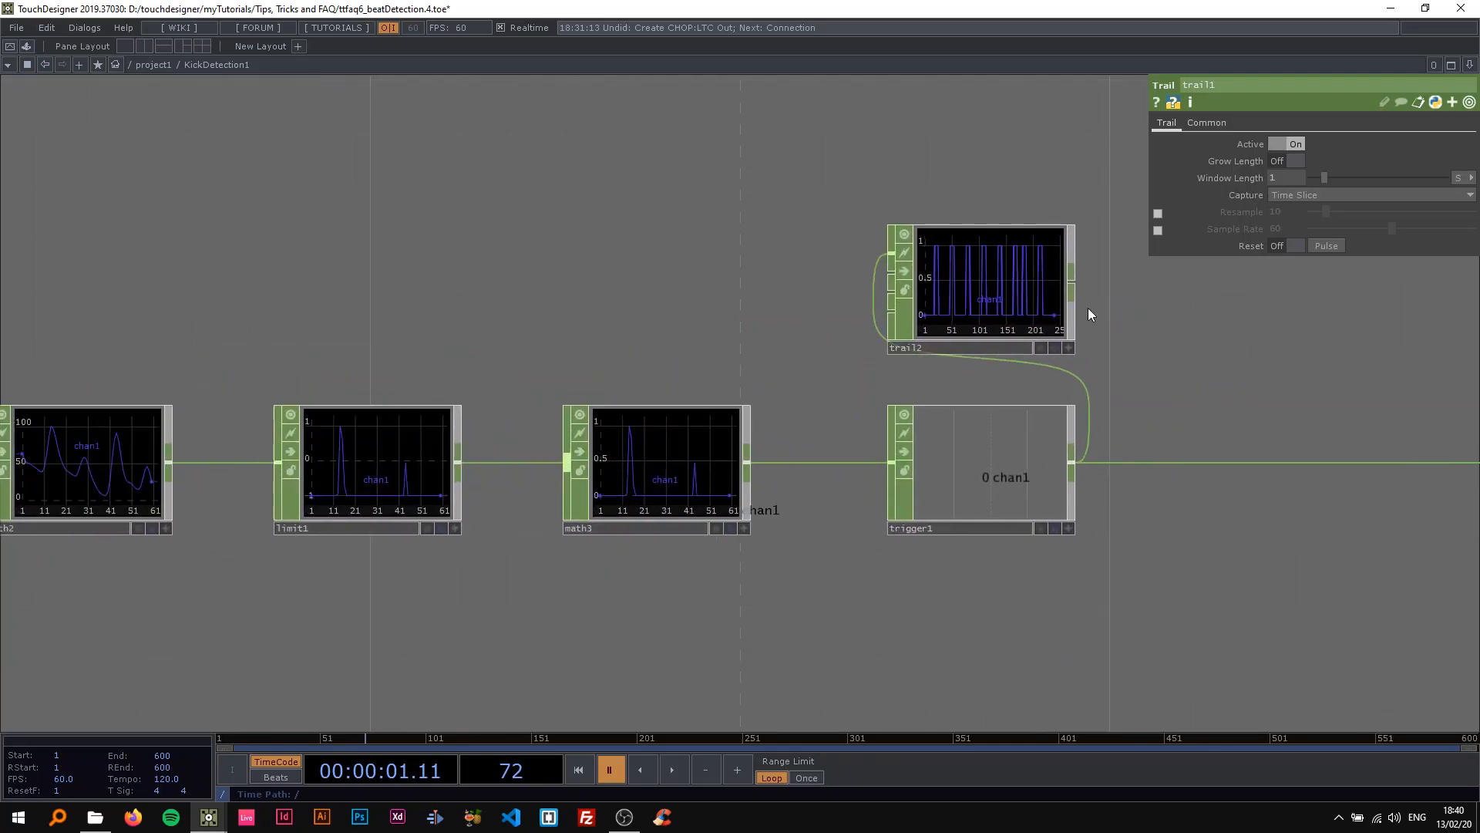
pyautogui.scroll(-2, 552, 311)
pyautogui.scroll(1, 410, 305)
# Set trail1's Window Length to 0.1 and check the graphs of the downstream CHOPs.
pyautogui.moveTo(486, 274); pyautogui.dragTo(785, 269)
pyautogui.scroll(3, 467, 399)
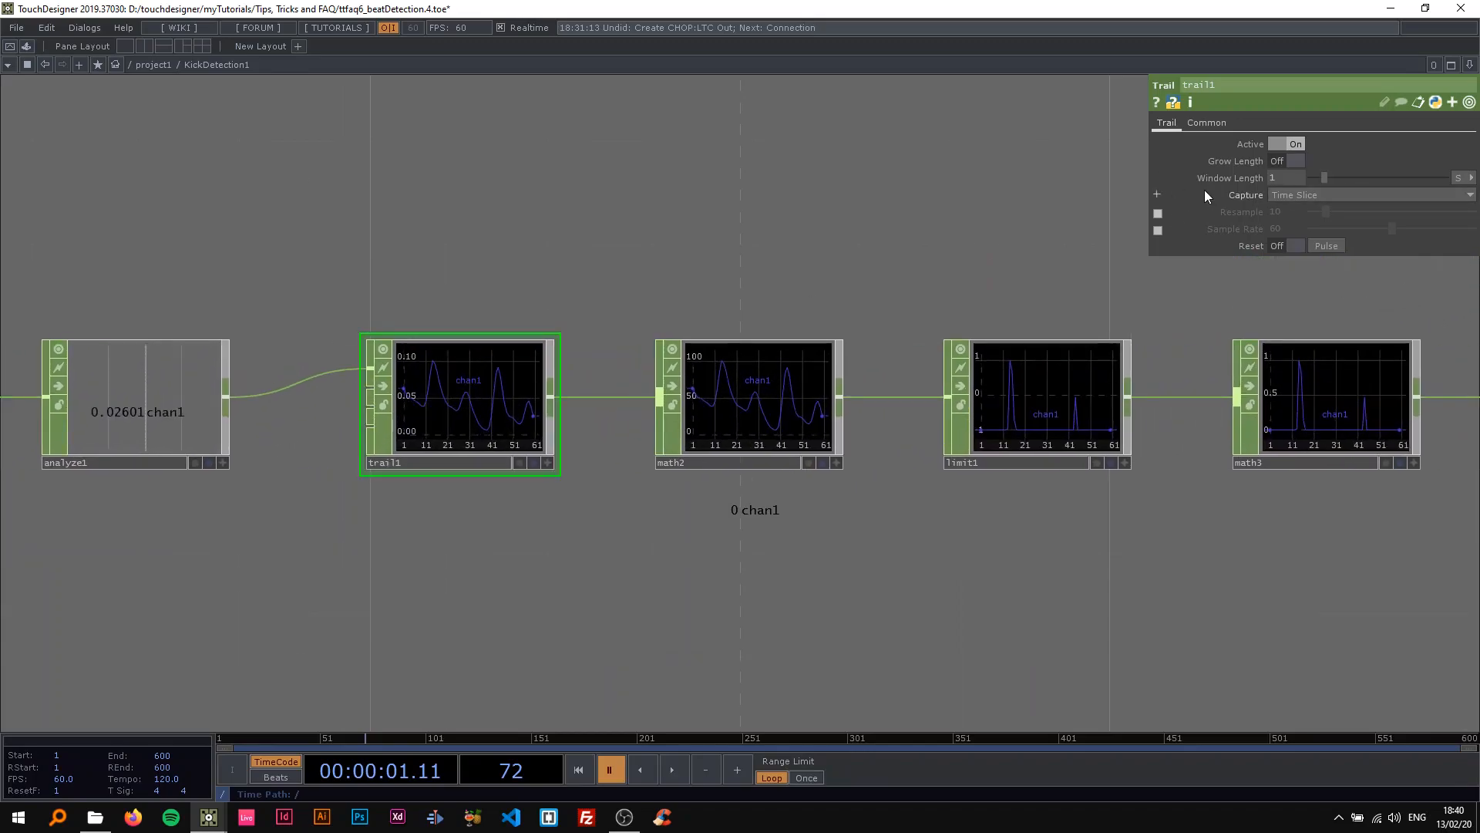
pyautogui.write('.1')
pyautogui.press('Return')
pyautogui.scroll(-4, 1083, 170)
pyautogui.moveTo(1054, 163); pyautogui.dragTo(672, 261)
pyautogui.scroll(1, 503, 364)
pyautogui.scroll(2, 503, 366)
# Restore trail1's Window Length to 1 and briefly play the timeline to compare the graphs.
pyautogui.click(1286, 178)
pyautogui.write('1')
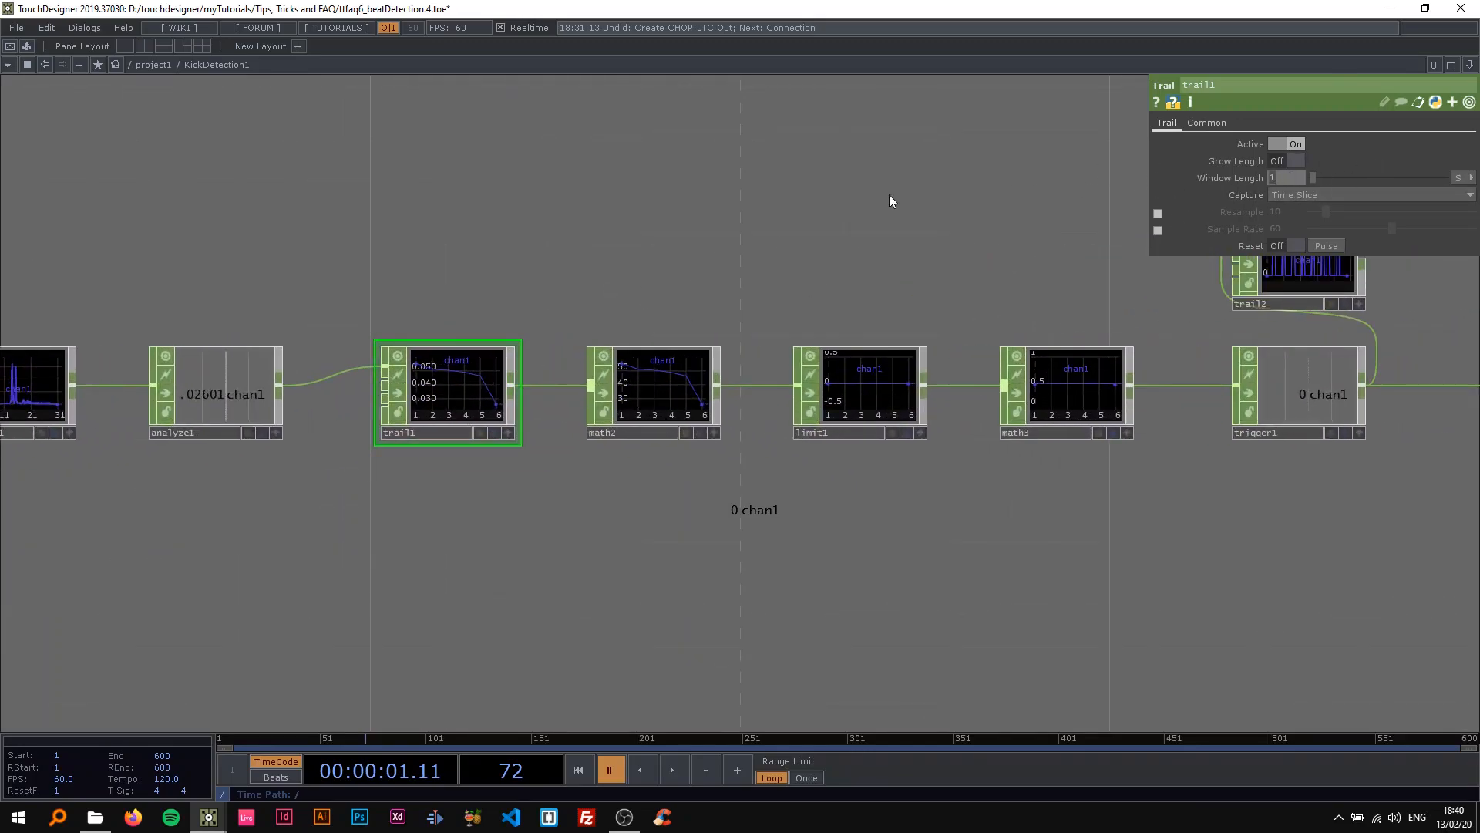
pyautogui.press('Return')
pyautogui.press('space')
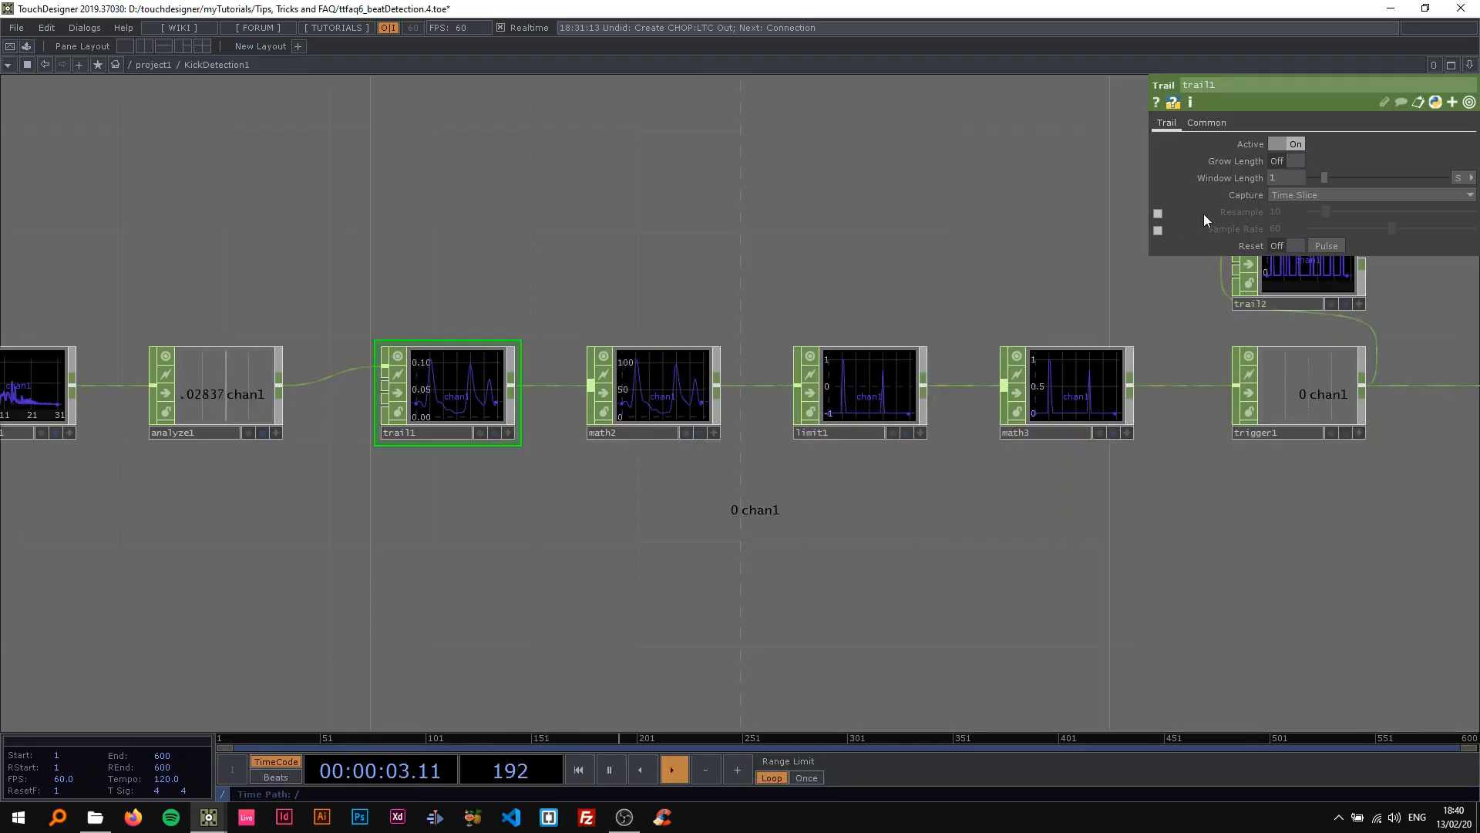
pyautogui.press('space')
# Set trail1's Window Length to 0.1, resume playback, and check the pulses in trail2's graph.
pyautogui.click(1280, 181)
pyautogui.write('.1')
pyautogui.press('Return')
pyautogui.press('space')
pyautogui.moveTo(582, 226); pyautogui.dragTo(47, 242)
pyautogui.scroll(3, 795, 266)
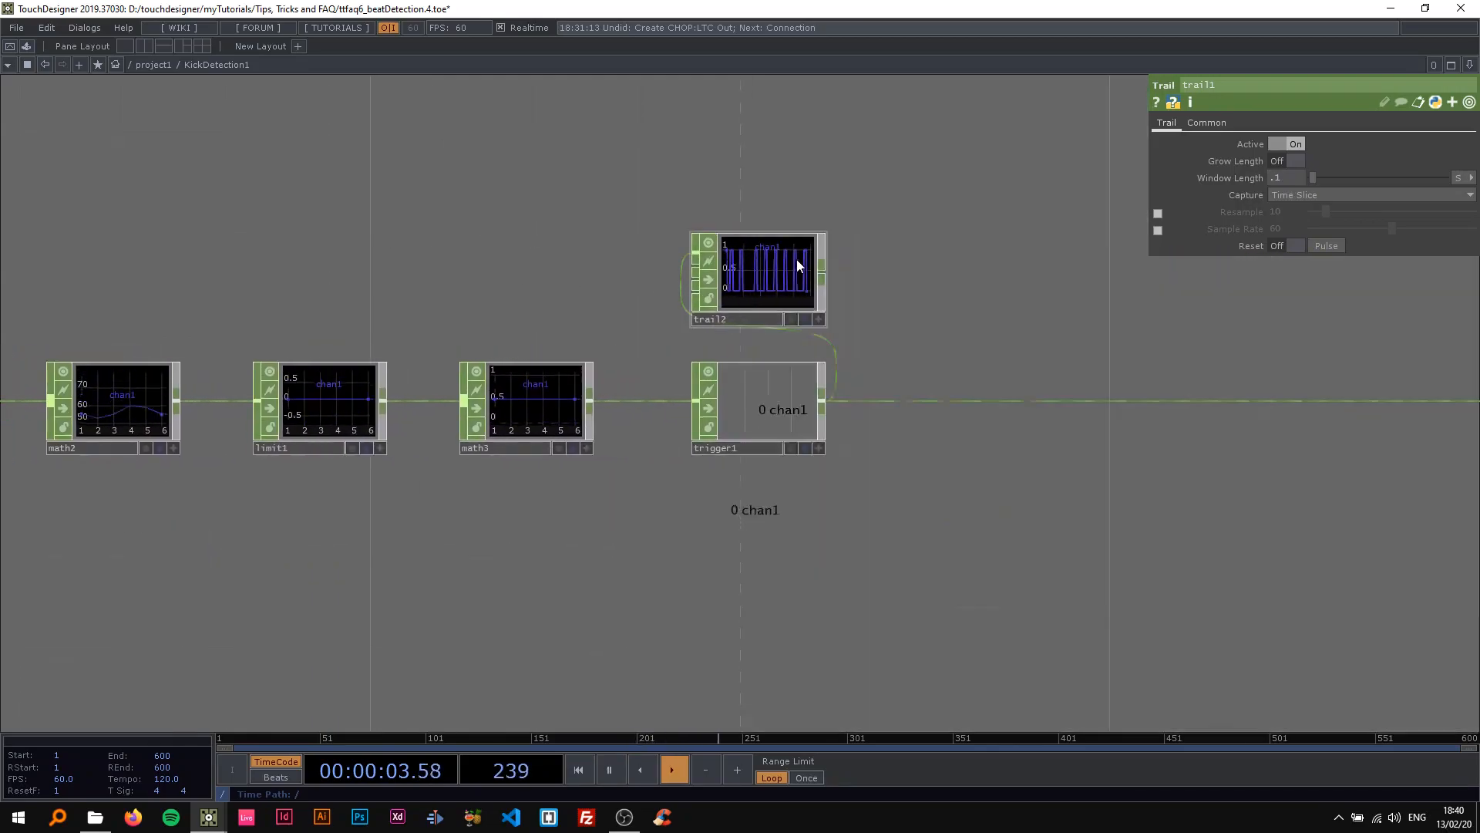
pyautogui.scroll(-2, 797, 265)
pyautogui.moveTo(771, 279); pyautogui.dragTo(660, 291)
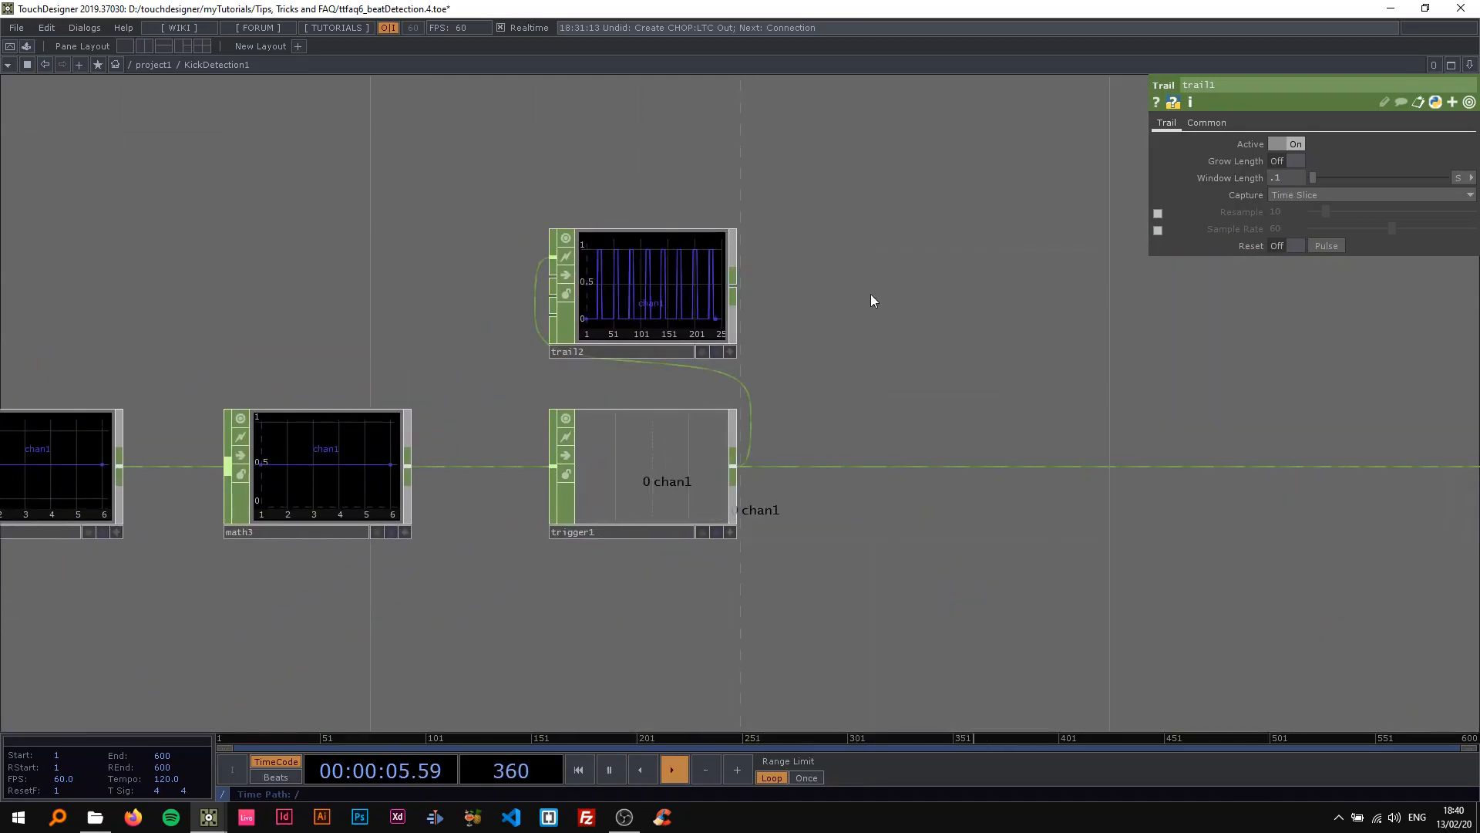
# Review the operator chain during playback, inspect limit1's clamp parameters, and pause the timeline.
pyautogui.moveTo(340, 284); pyautogui.dragTo(816, 283)
pyautogui.scroll(-2, 571, 280)
pyautogui.scroll(-3, 815, 278)
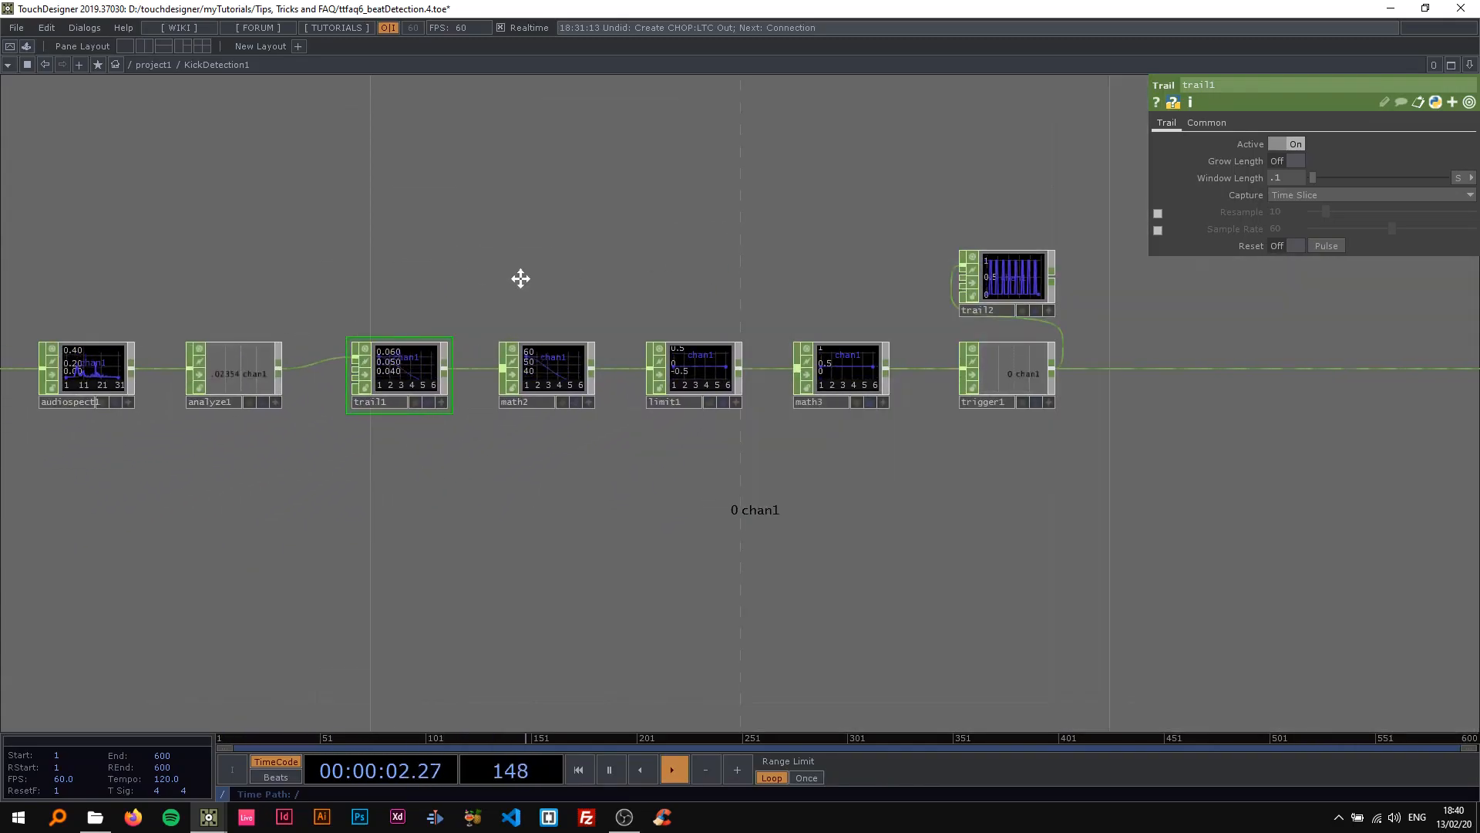
pyautogui.moveTo(519, 281); pyautogui.dragTo(677, 280)
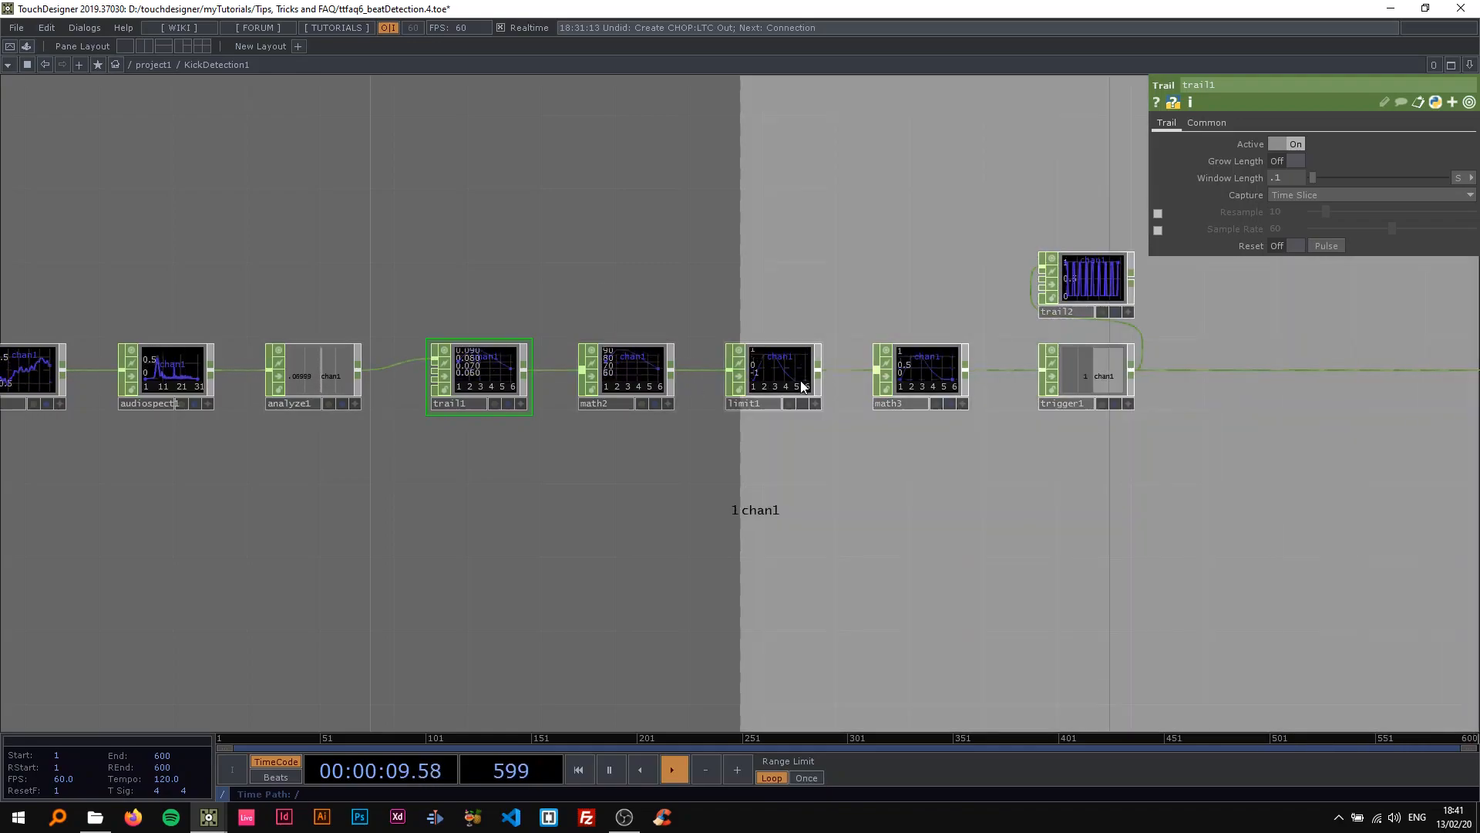
pyautogui.click(779, 372)
pyautogui.scroll(5, 634, 261)
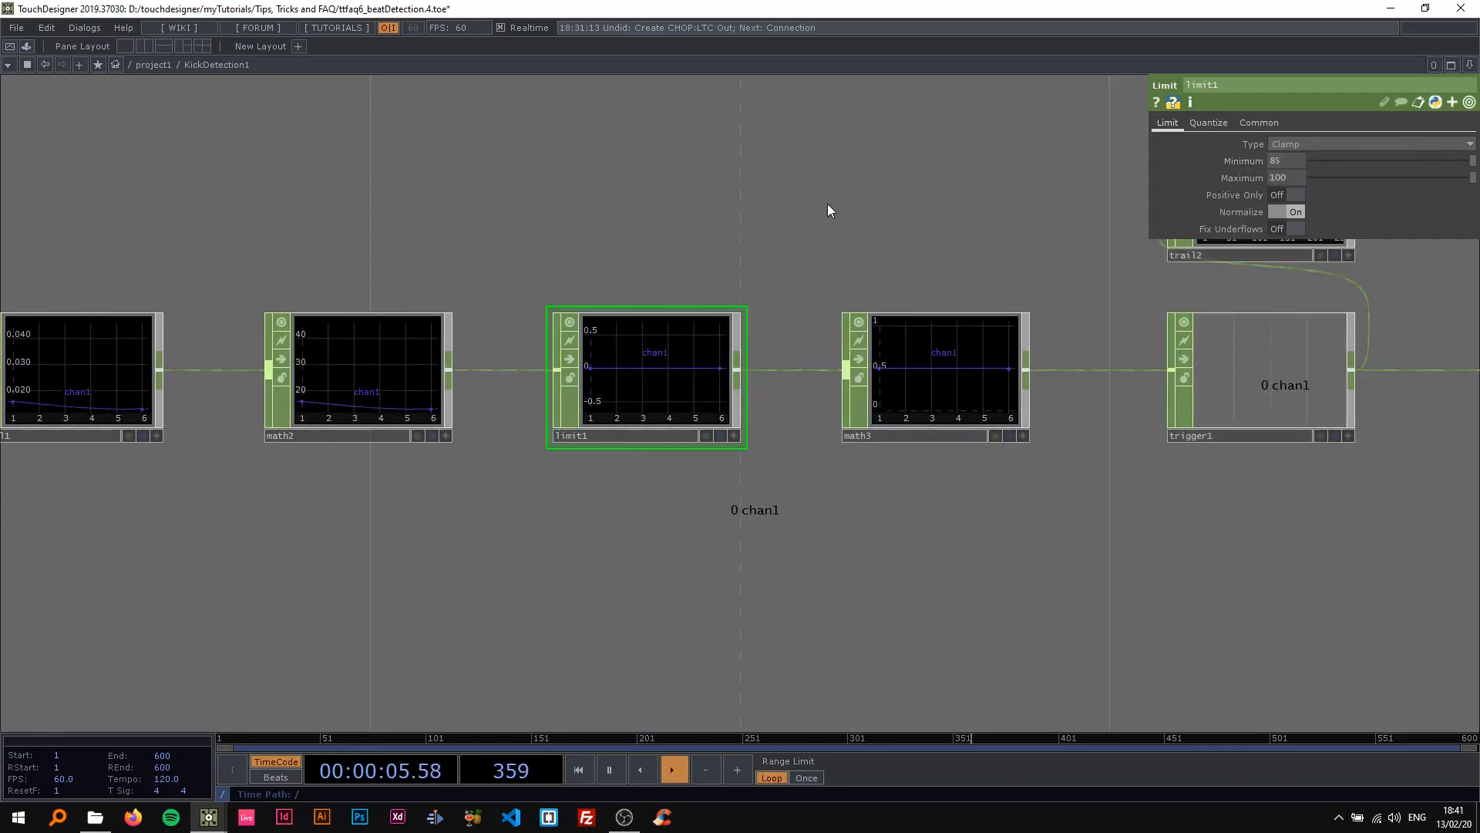
pyautogui.scroll(-2, 819, 207)
pyautogui.moveTo(822, 210); pyautogui.dragTo(709, 291)
pyautogui.scroll(-5, 787, 292)
pyautogui.press('space')
# Delete the trail2 CHOP above trigger1.
pyautogui.scroll(4, 659, 309)
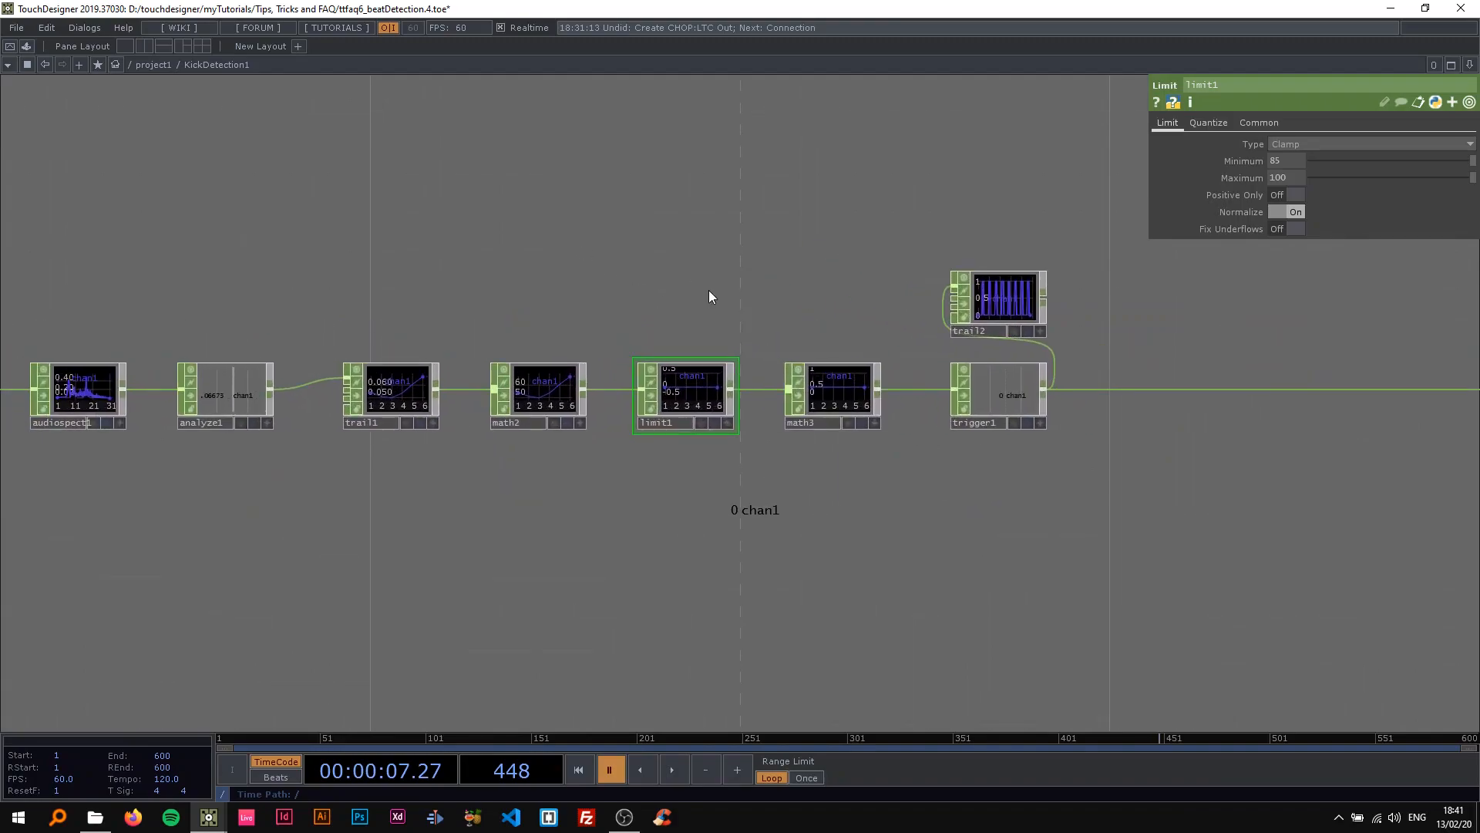
pyautogui.scroll(-4, 650, 280)
pyautogui.scroll(3, 694, 272)
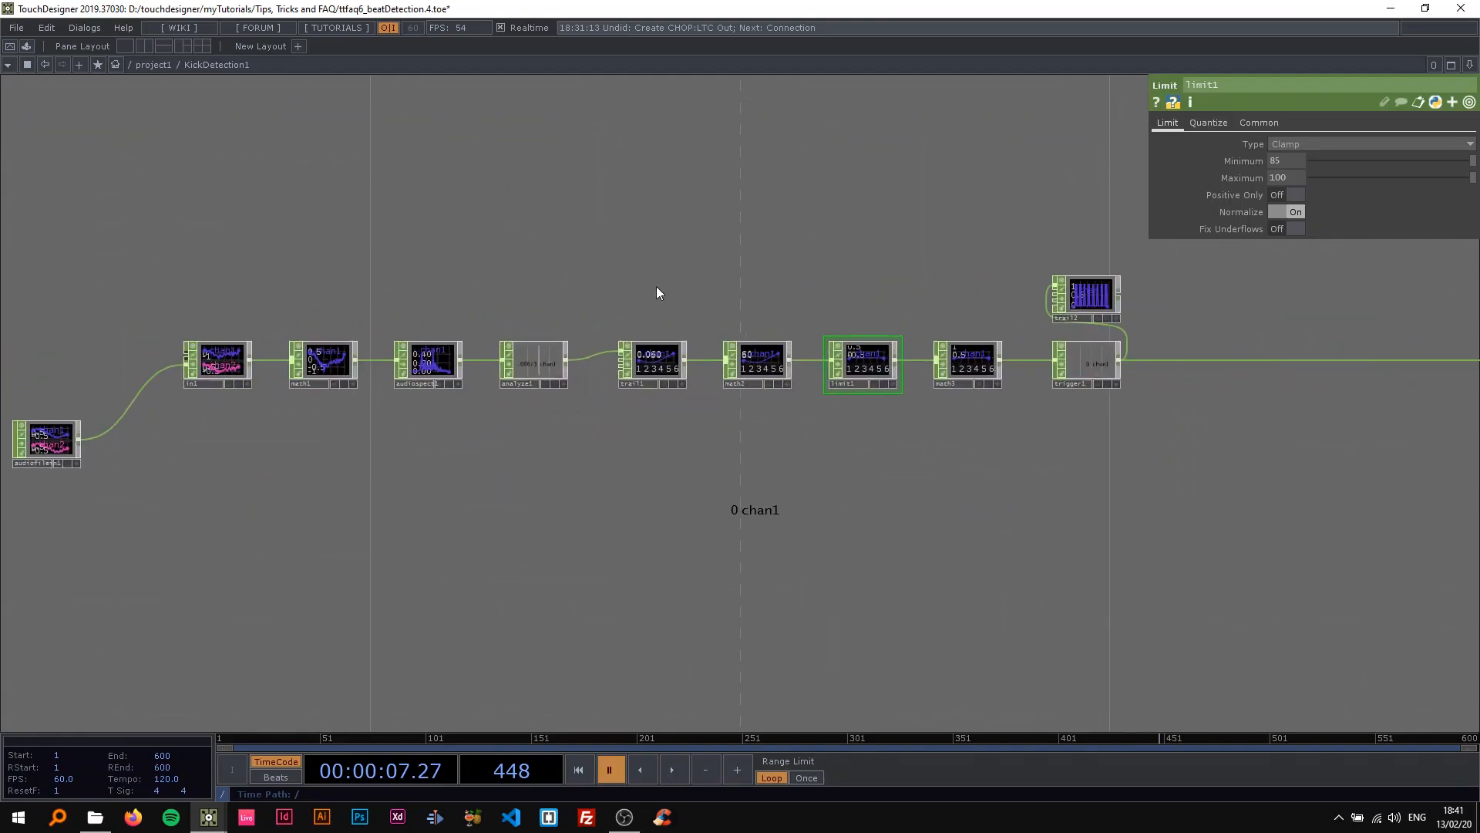
pyautogui.moveTo(939, 292); pyautogui.dragTo(727, 286)
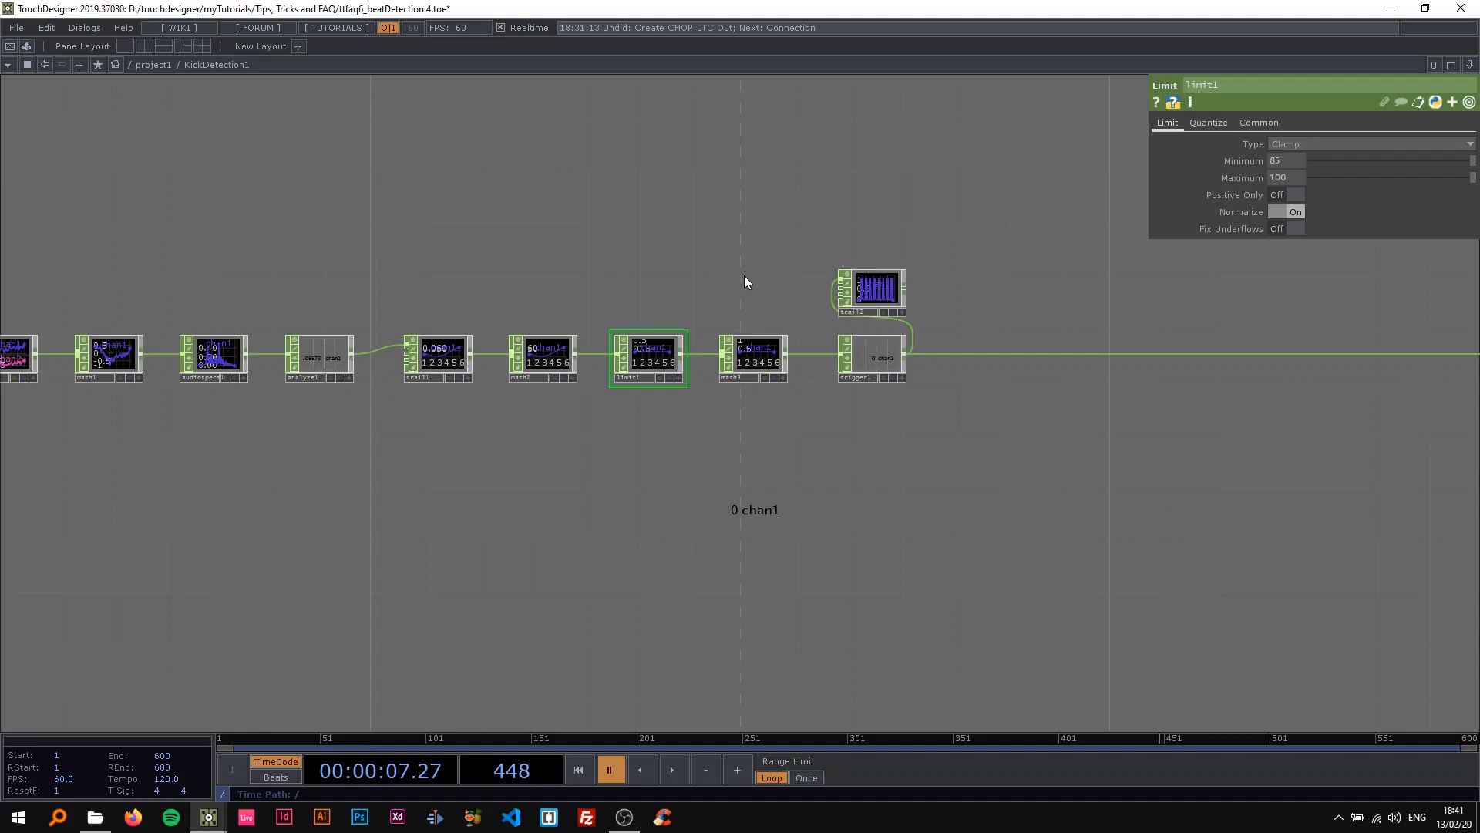
pyautogui.moveTo(864, 287); pyautogui.dragTo(643, 249)
pyautogui.click(964, 289)
pyautogui.press('Delete')
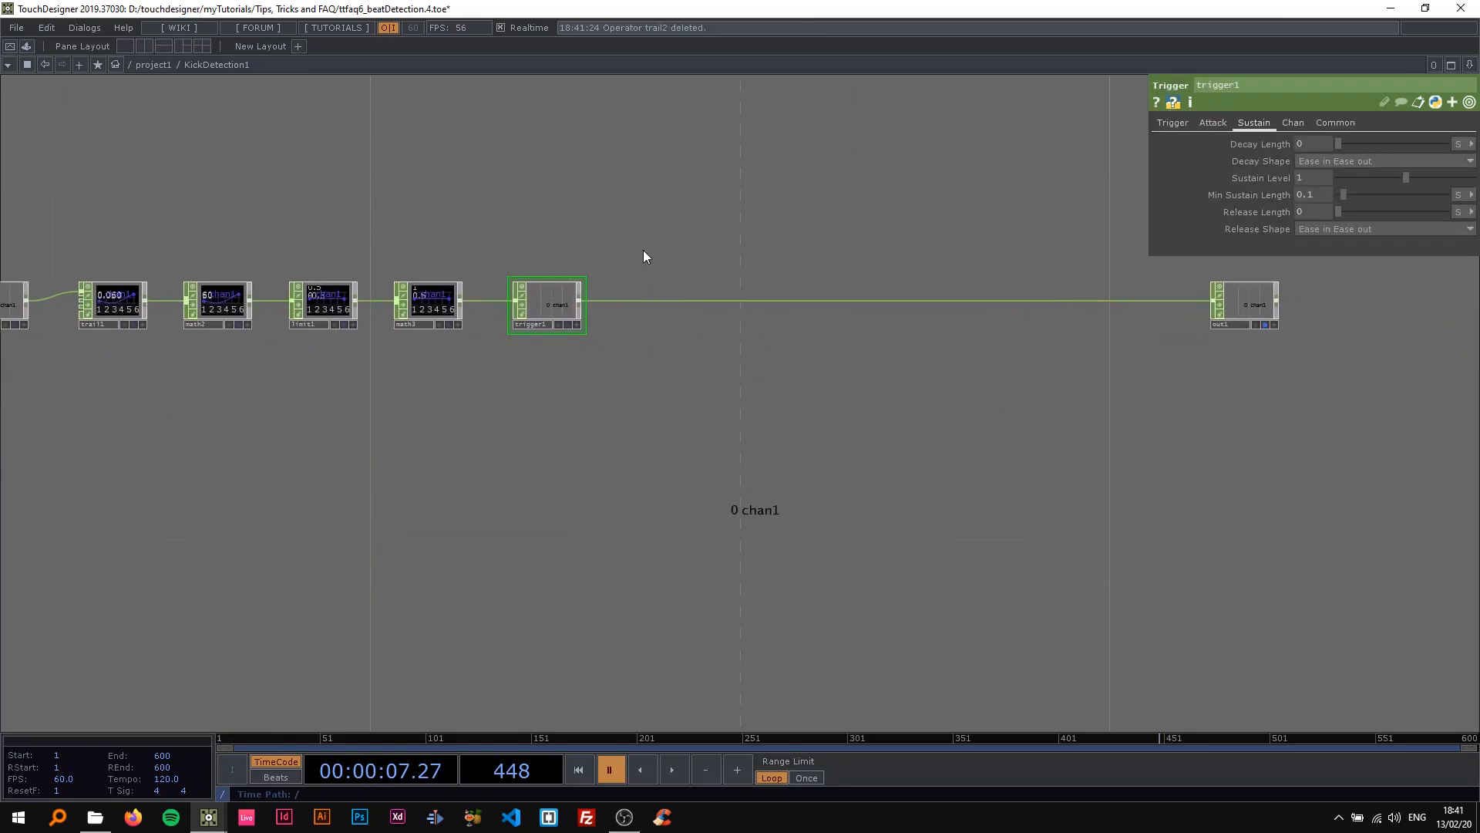
# Move the out1 CHOP closer to trigger1 at the end of the chain.
pyautogui.moveTo(1253, 306); pyautogui.dragTo(806, 306)
pyautogui.moveTo(778, 236); pyautogui.dragTo(1151, 251)
pyautogui.scroll(-4, 788, 257)
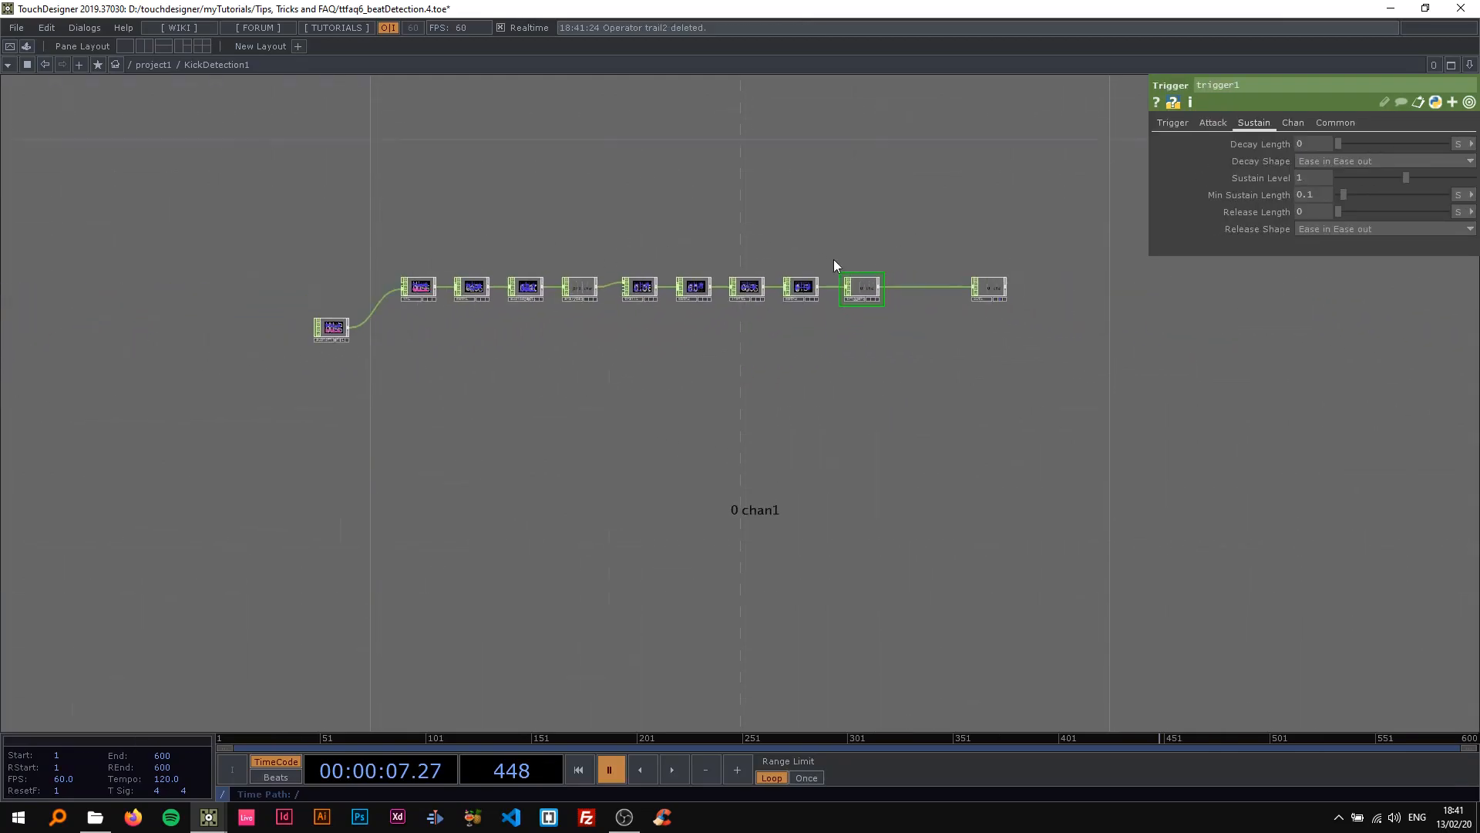
pyautogui.scroll(5, 738, 266)
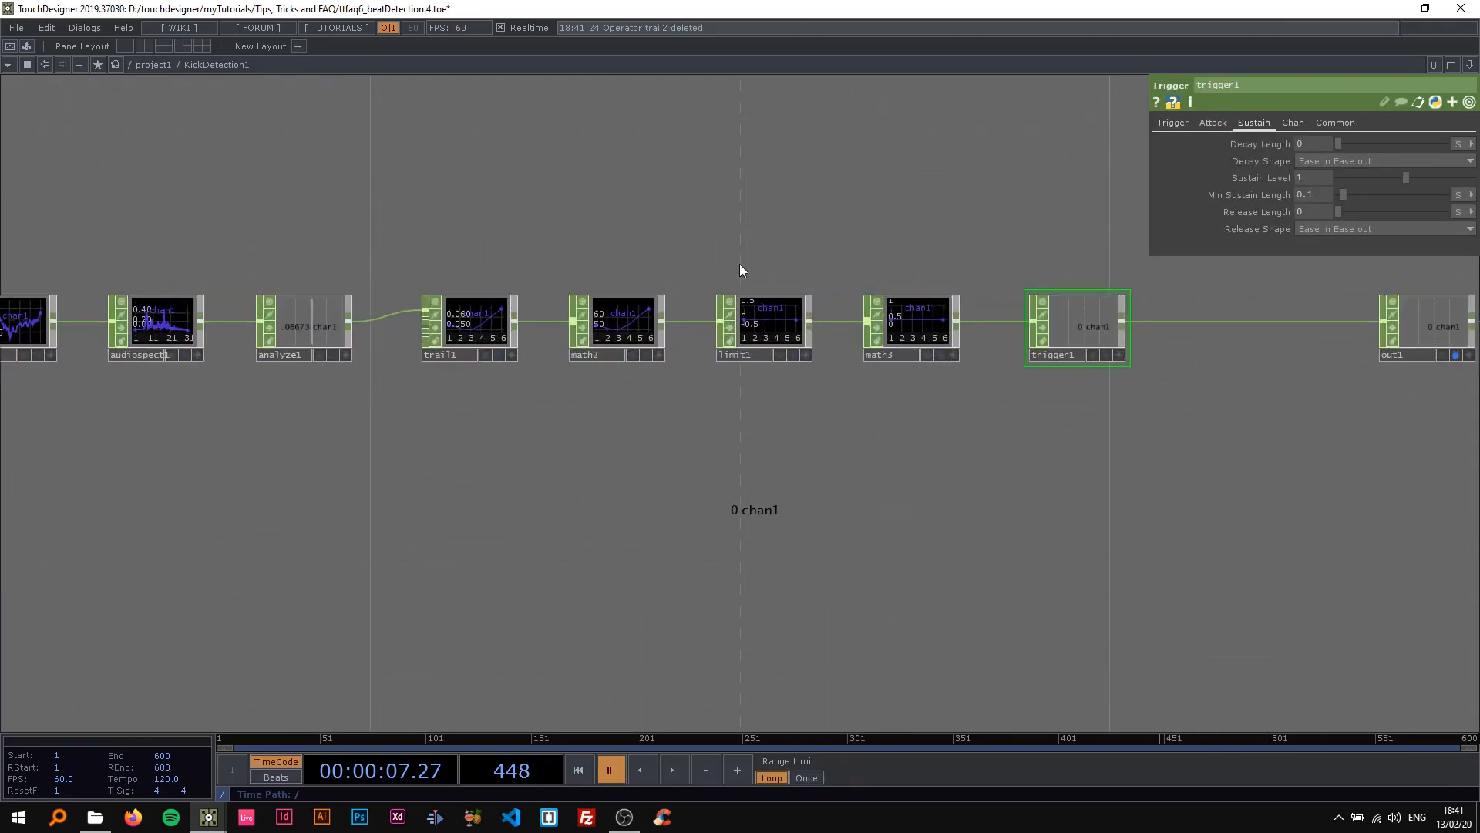
# Examine the parameters of math3, limit1 and math2 in the kick detection chain.
pyautogui.click(921, 330)
pyautogui.click(761, 319)
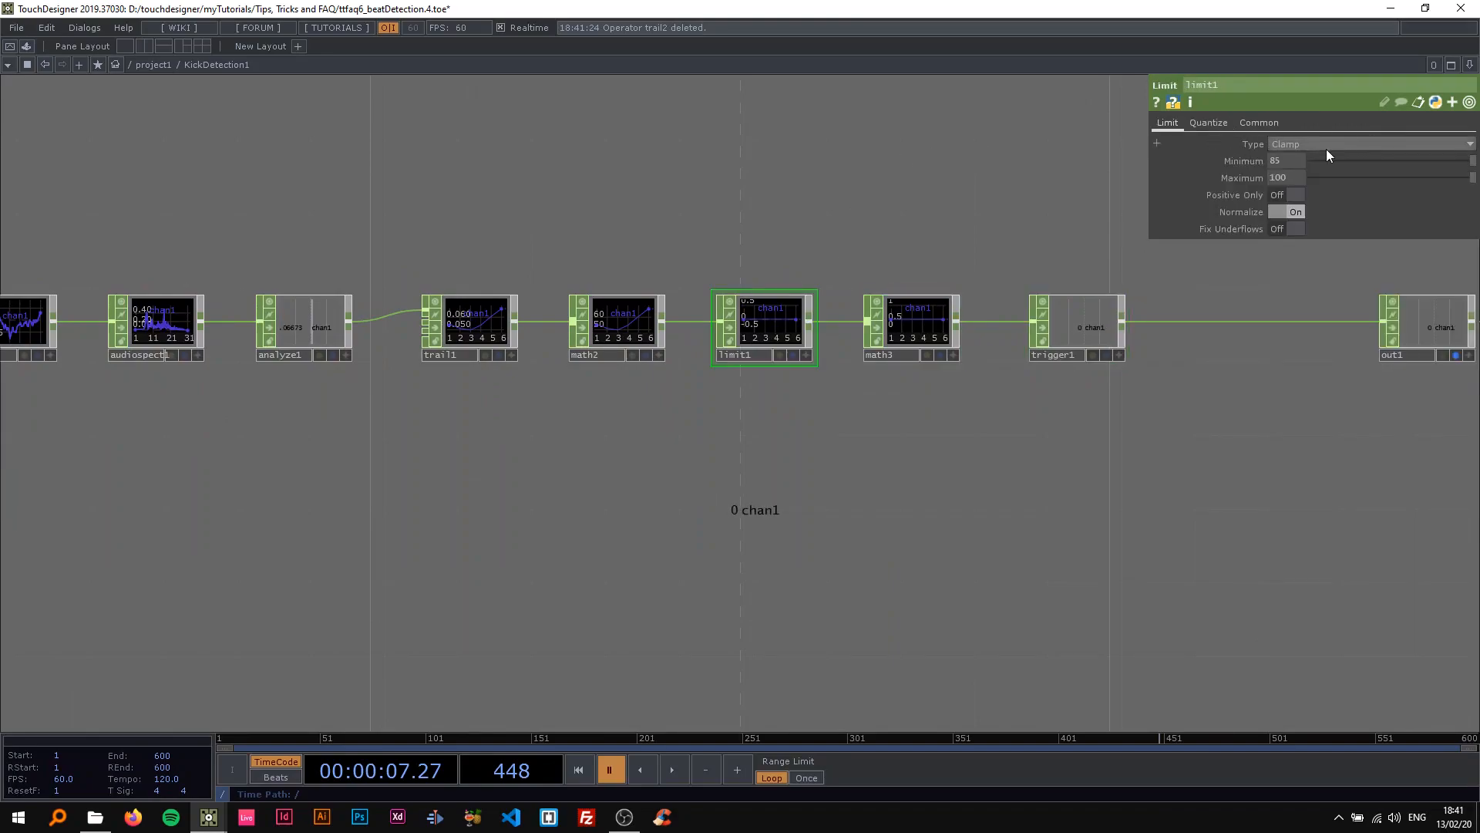
pyautogui.moveTo(856, 264); pyautogui.dragTo(856, 347)
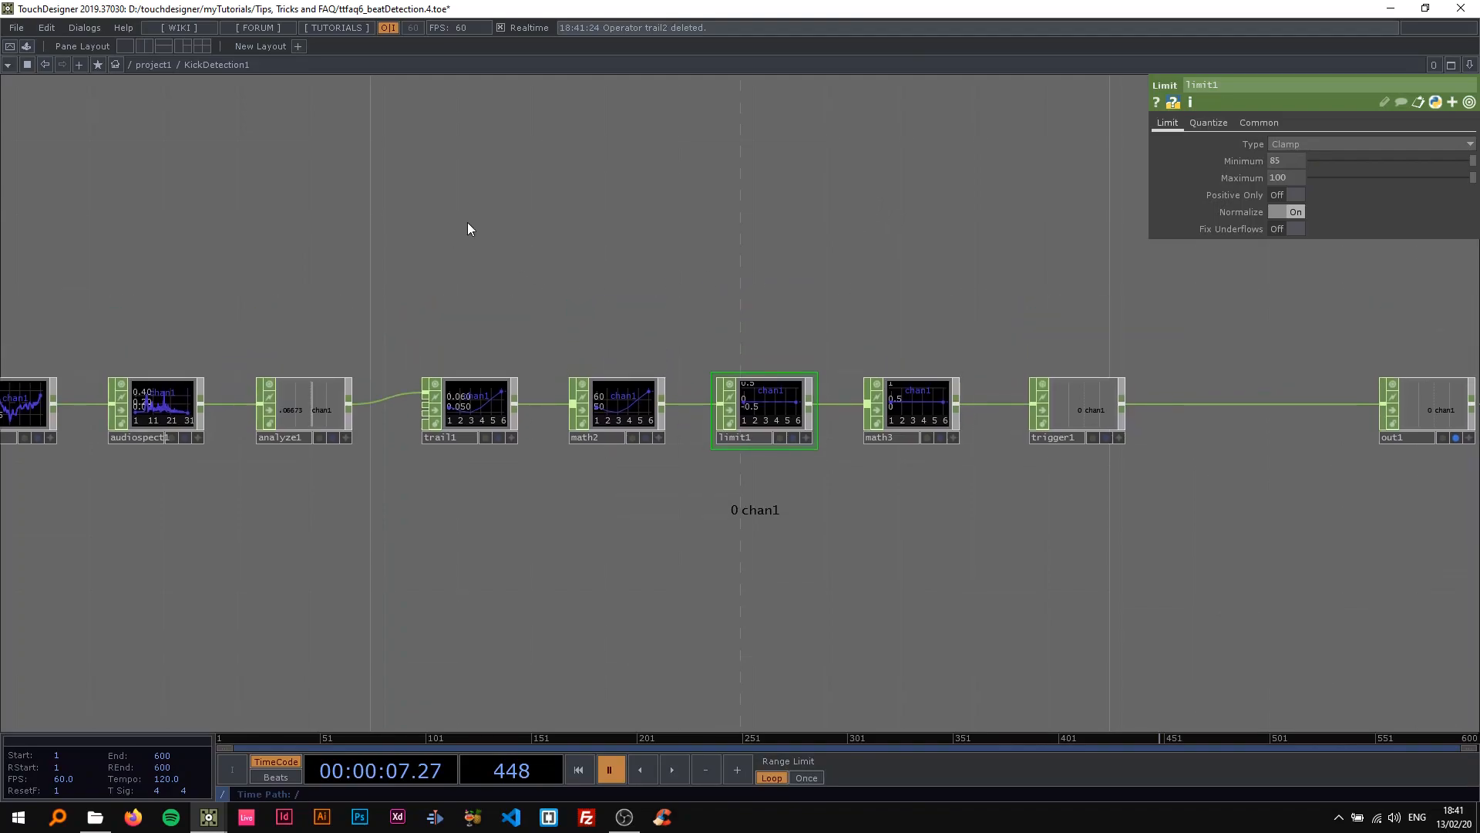
pyautogui.scroll(-2, 497, 238)
pyautogui.scroll(2, 556, 327)
pyautogui.click(611, 344)
pyautogui.moveTo(857, 294); pyautogui.dragTo(935, 308)
pyautogui.moveTo(578, 267); pyautogui.dragTo(541, 334)
pyautogui.scroll(-2, 835, 387)
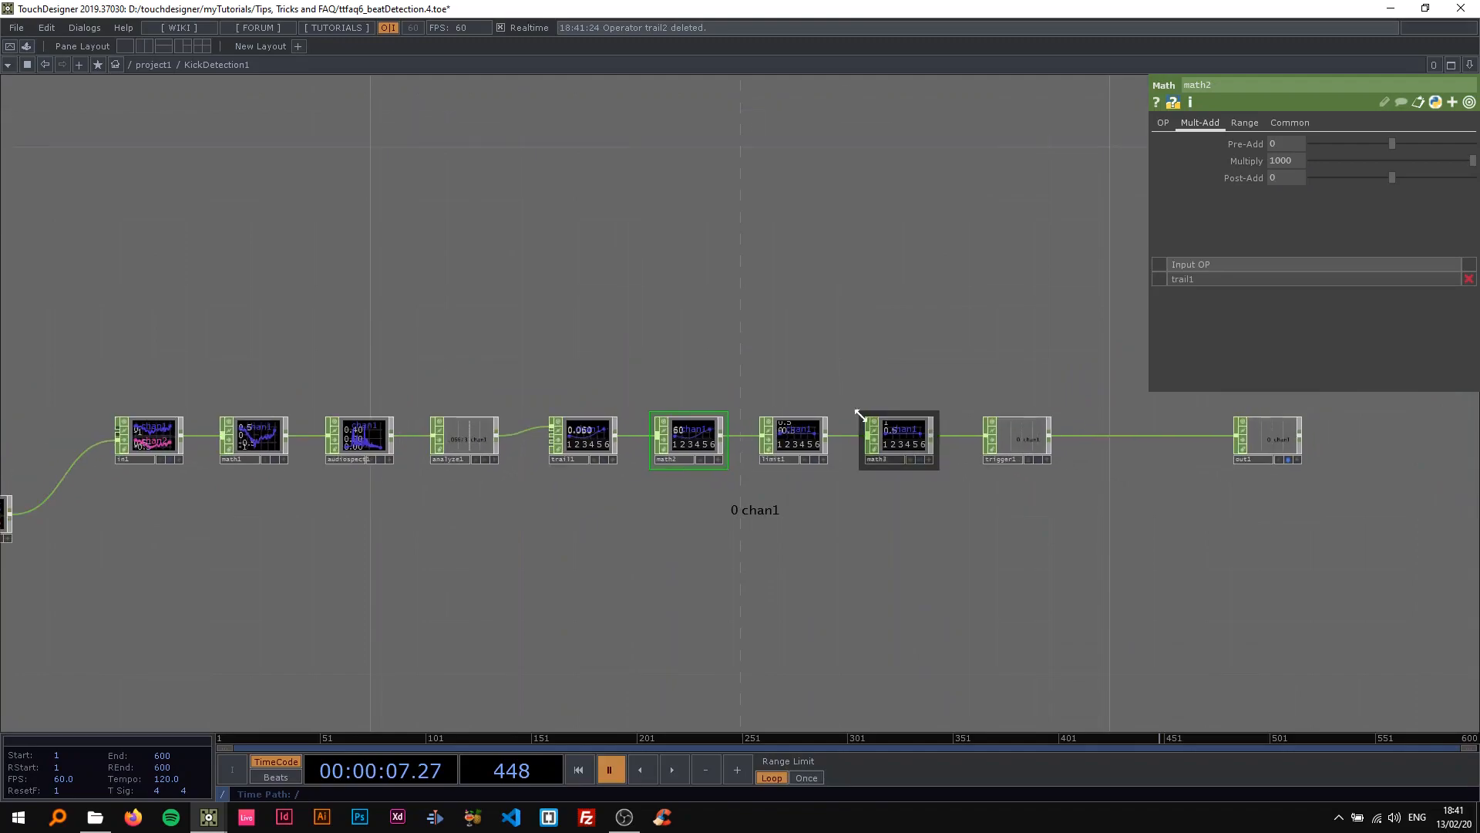
# Add a Constant CHOP above the operator chain.
pyautogui.press('Tab')
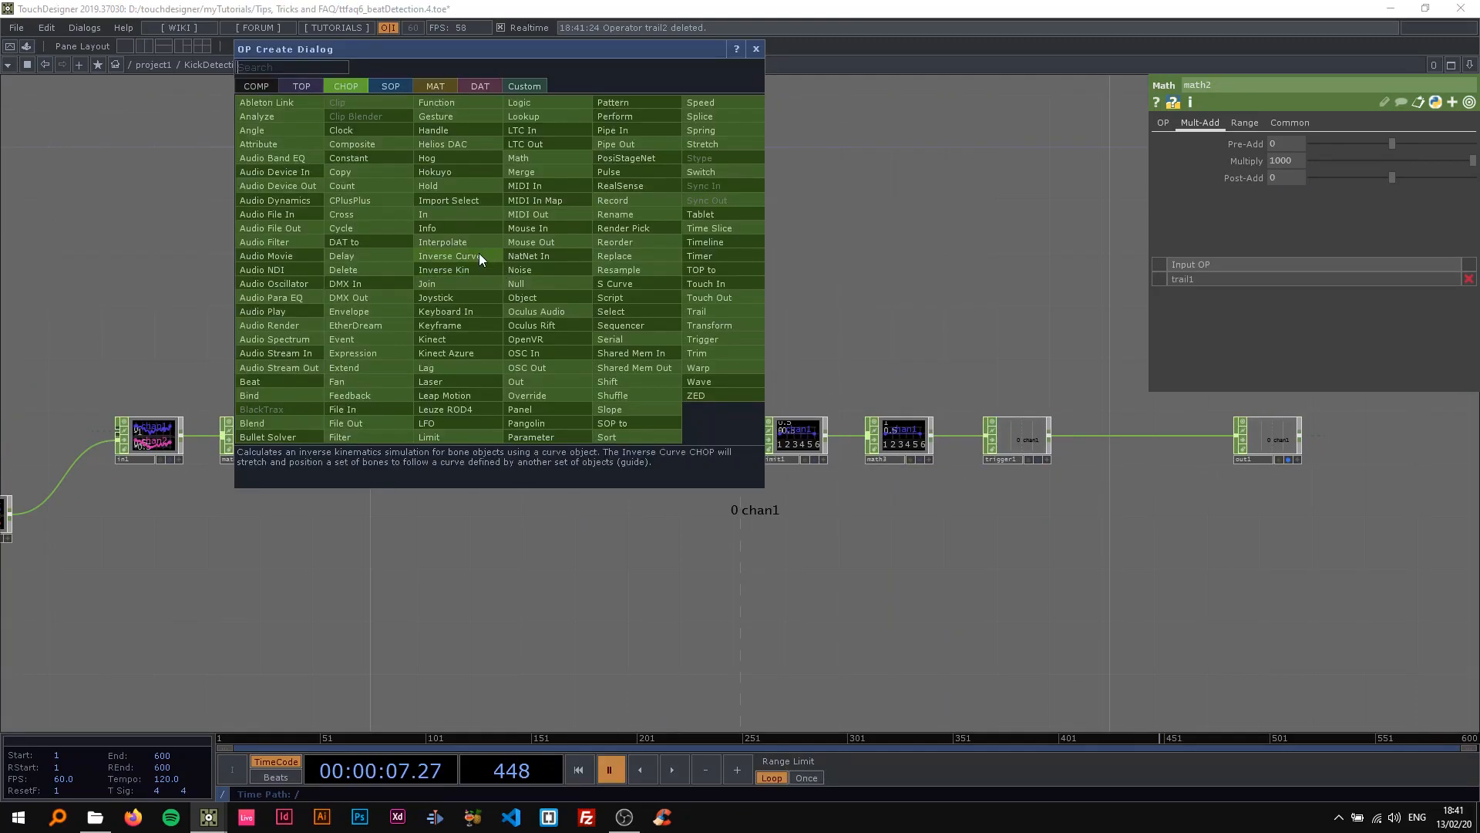
pyautogui.click(357, 157)
pyautogui.click(528, 299)
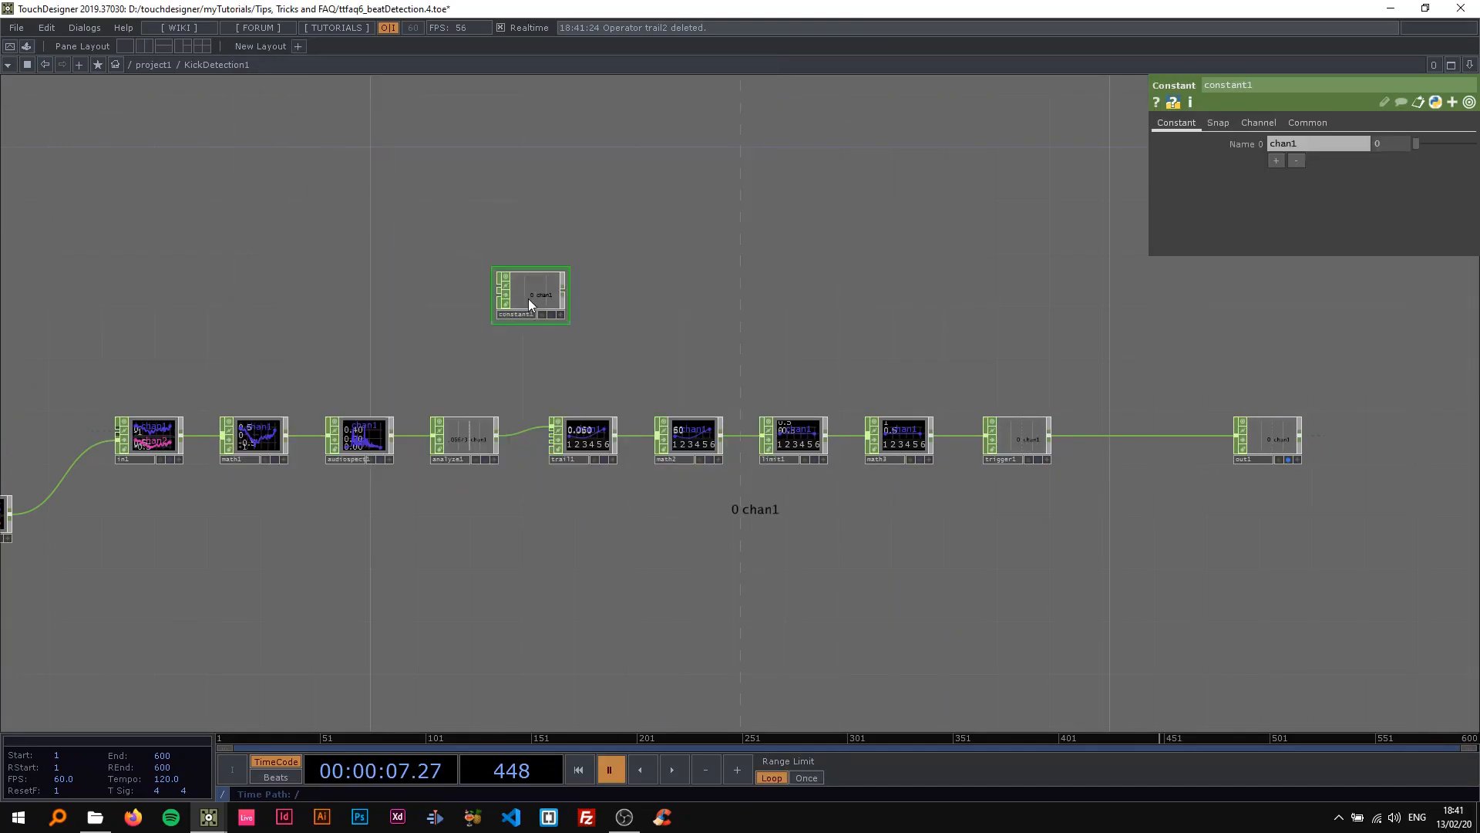
# View the KickDetection1 base and its parameters at the project level, and return inside the component.
pyautogui.scroll(-10, 577, 385)
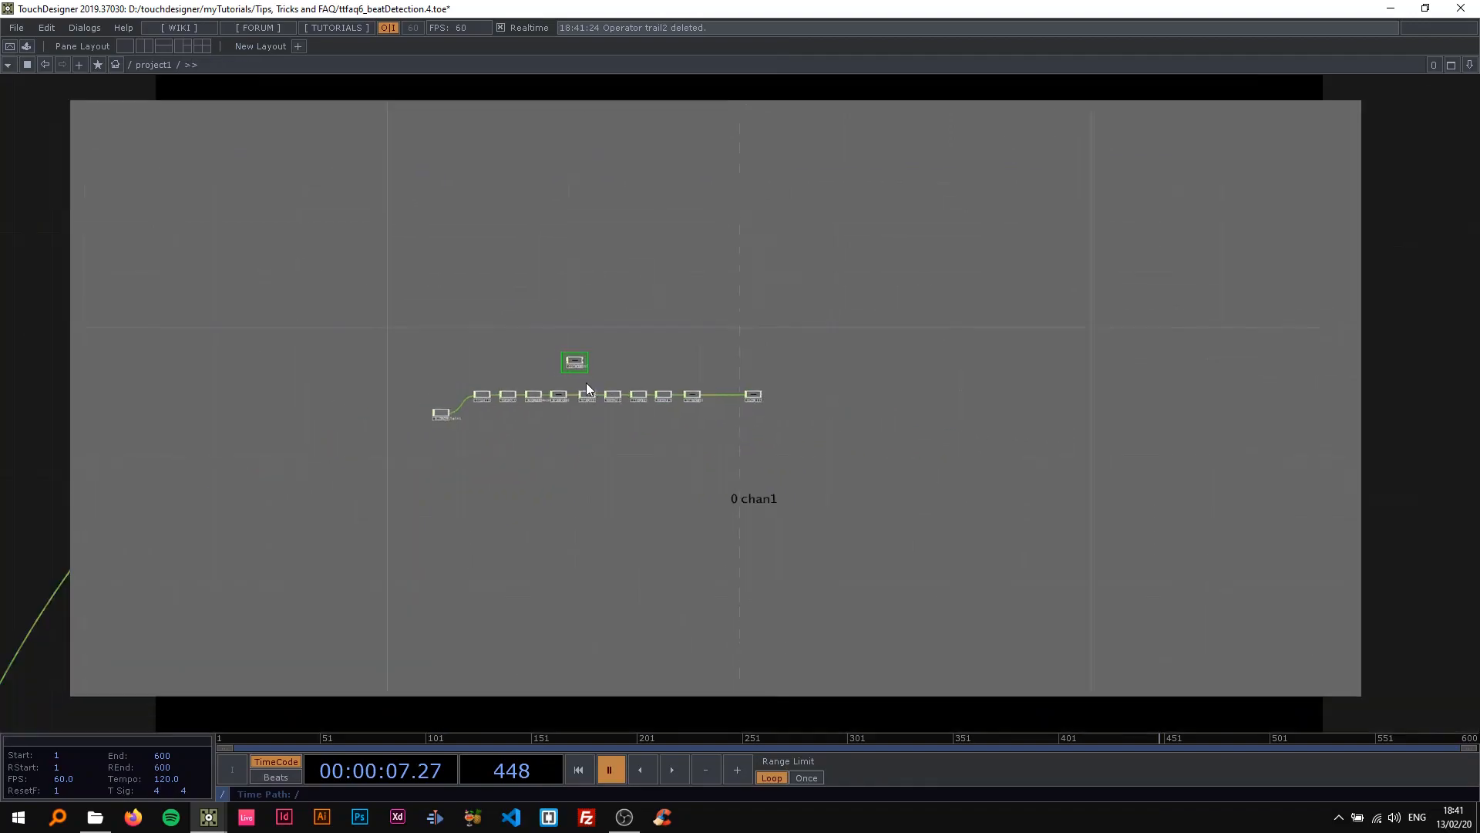
pyautogui.scroll(-4, 586, 382)
pyautogui.scroll(3, 533, 390)
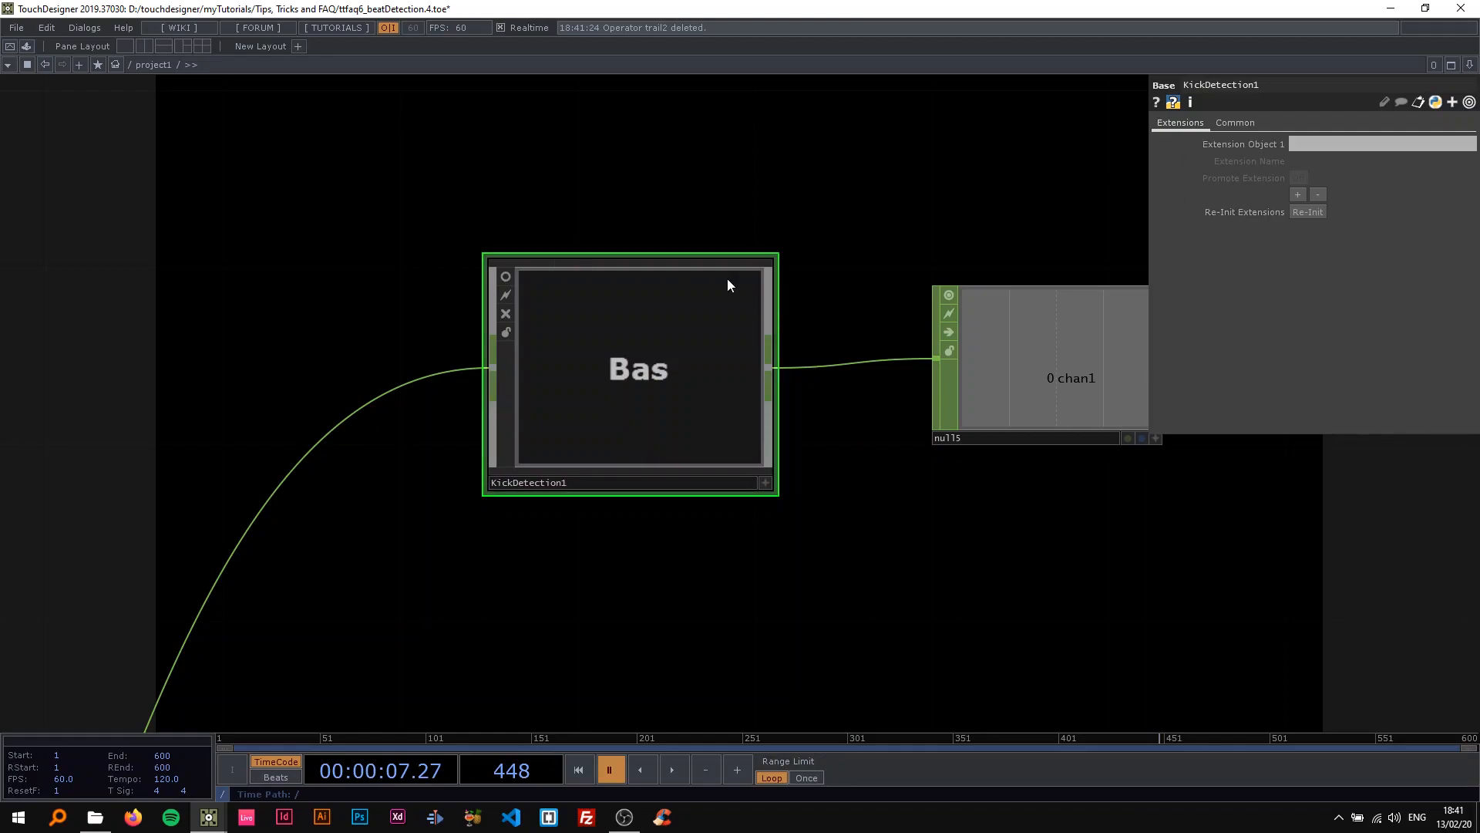
pyautogui.scroll(5, 618, 367)
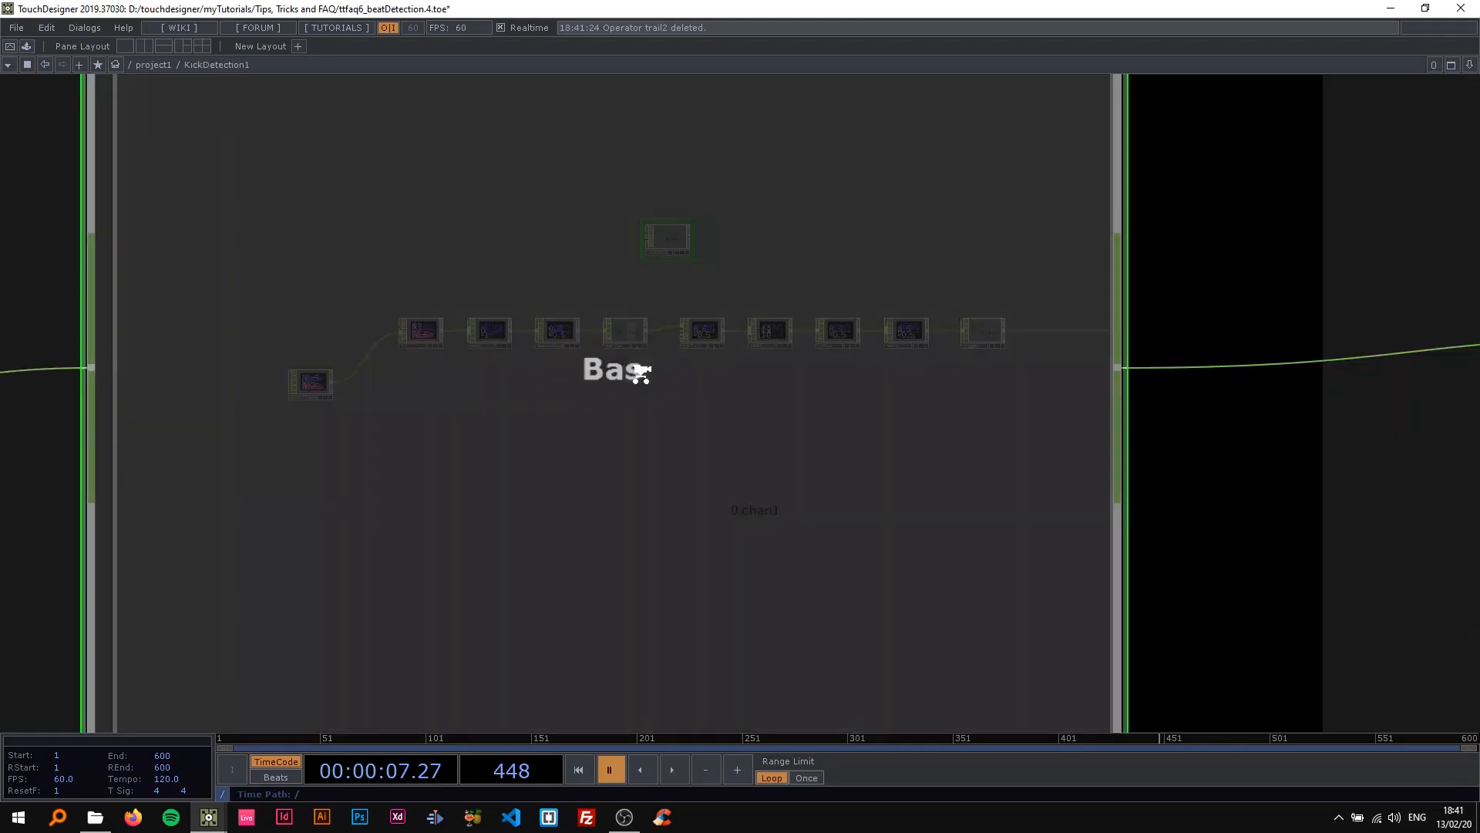
pyautogui.scroll(3, 536, 347)
# Move constant1 so it sits directly above analyze1 with space below it.
pyautogui.moveTo(482, 294); pyautogui.dragTo(370, 214)
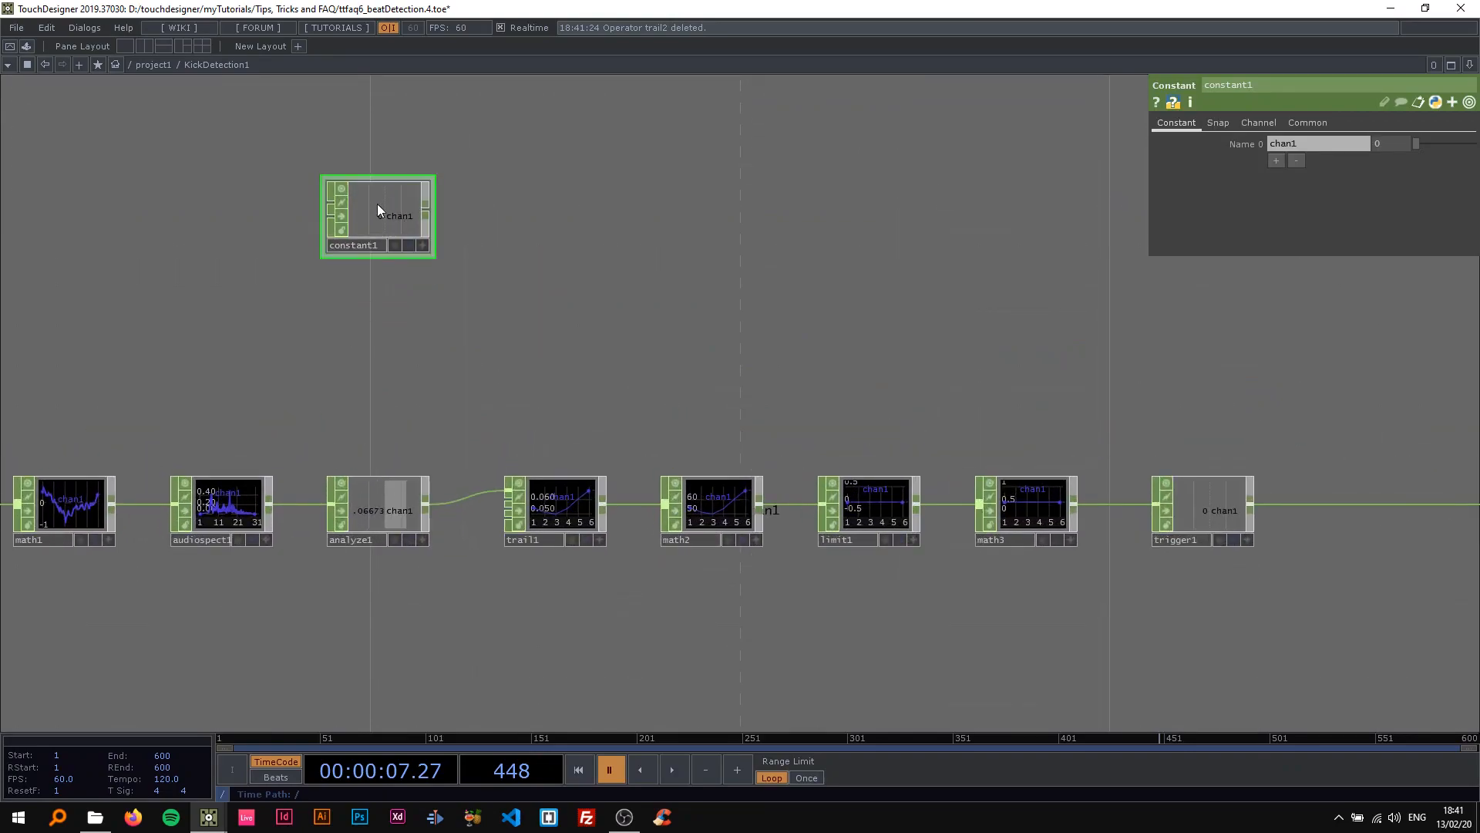
pyautogui.moveTo(278, 220); pyautogui.dragTo(345, 246)
pyautogui.scroll(2, 354, 242)
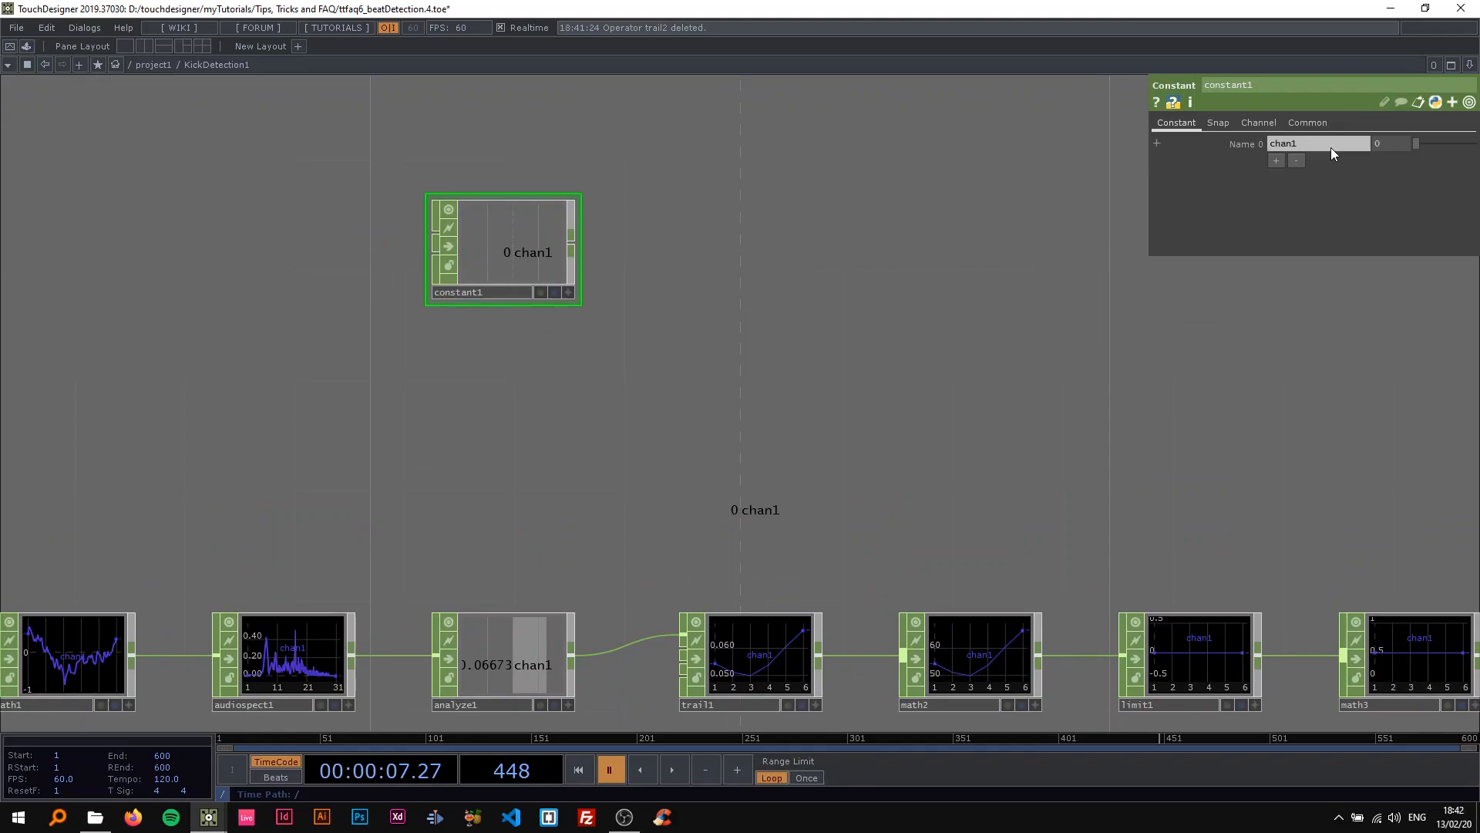
# Add a second channel to constant1 and name the two channels thresh and mult.
pyautogui.click(1275, 160)
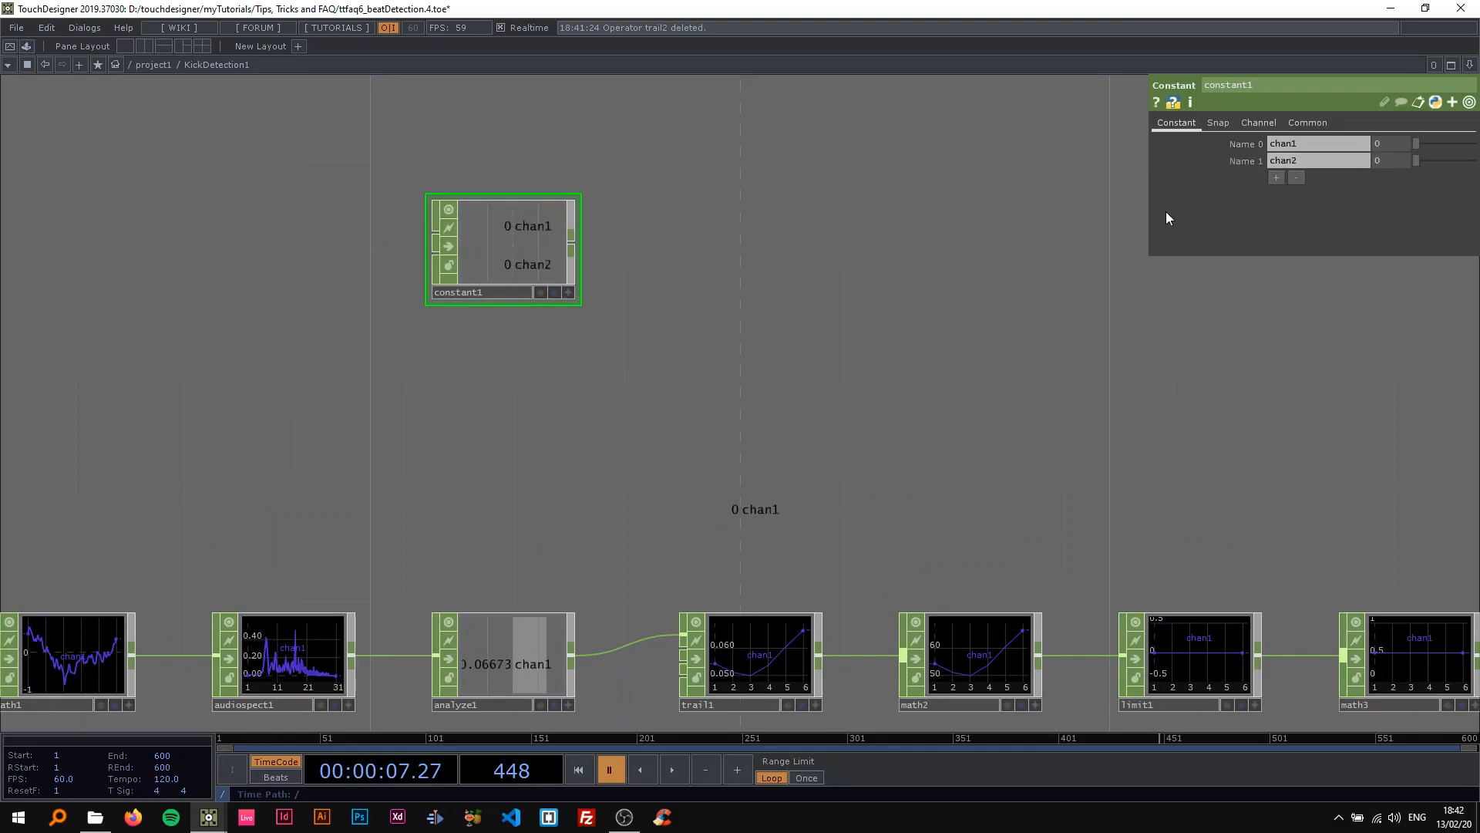
pyautogui.moveTo(1306, 145); pyautogui.dragTo(1060, 138)
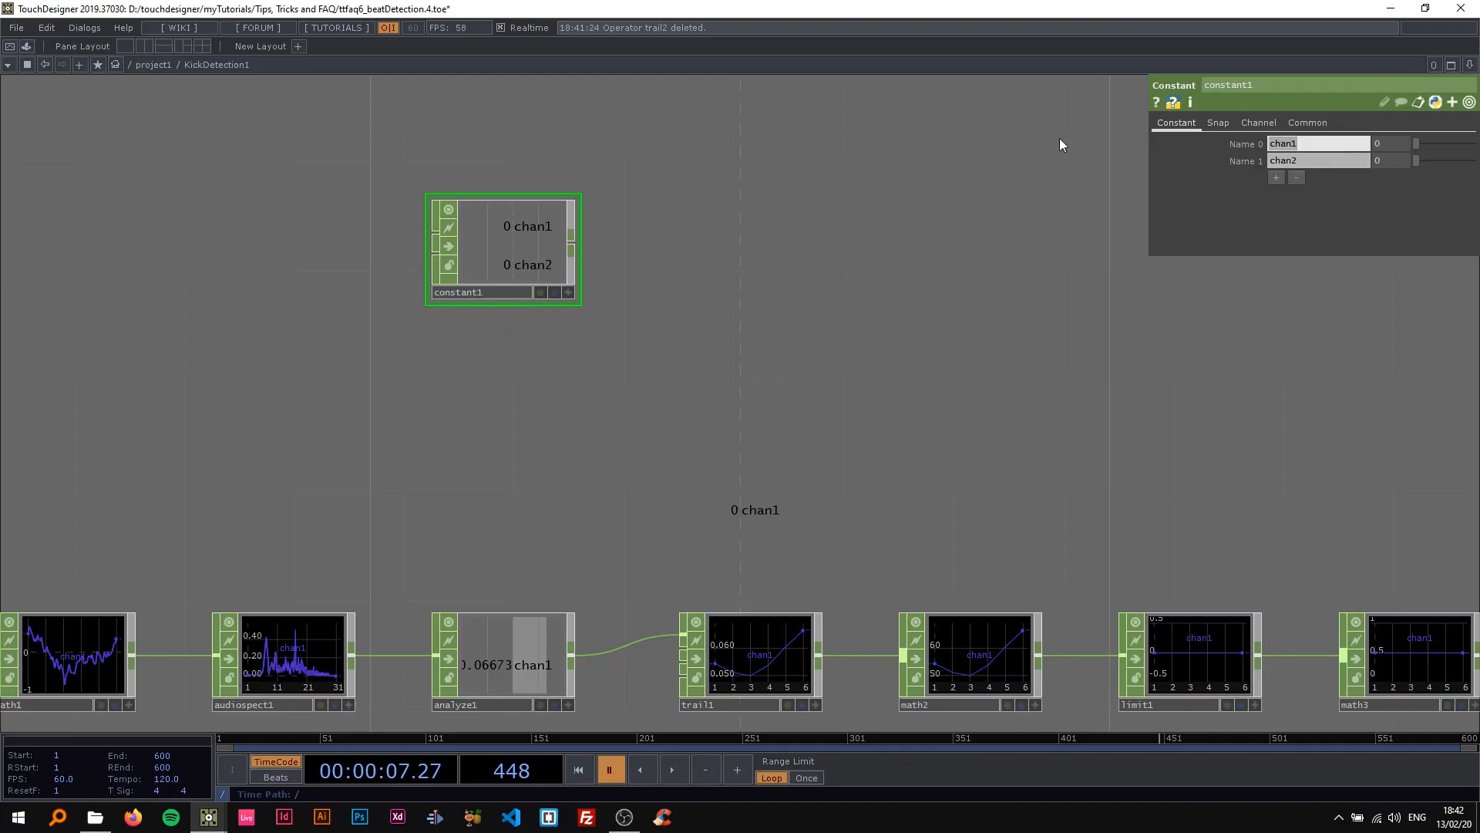
pyautogui.write('thresh')
pyautogui.press('Return')
pyautogui.moveTo(1307, 160); pyautogui.dragTo(1163, 154)
pyautogui.write('mult')
pyautogui.press('Return')
# Append a Select CHOP to constant1 and duplicate it below as a second branch.
pyautogui.moveTo(806, 230); pyautogui.dragTo(512, 177)
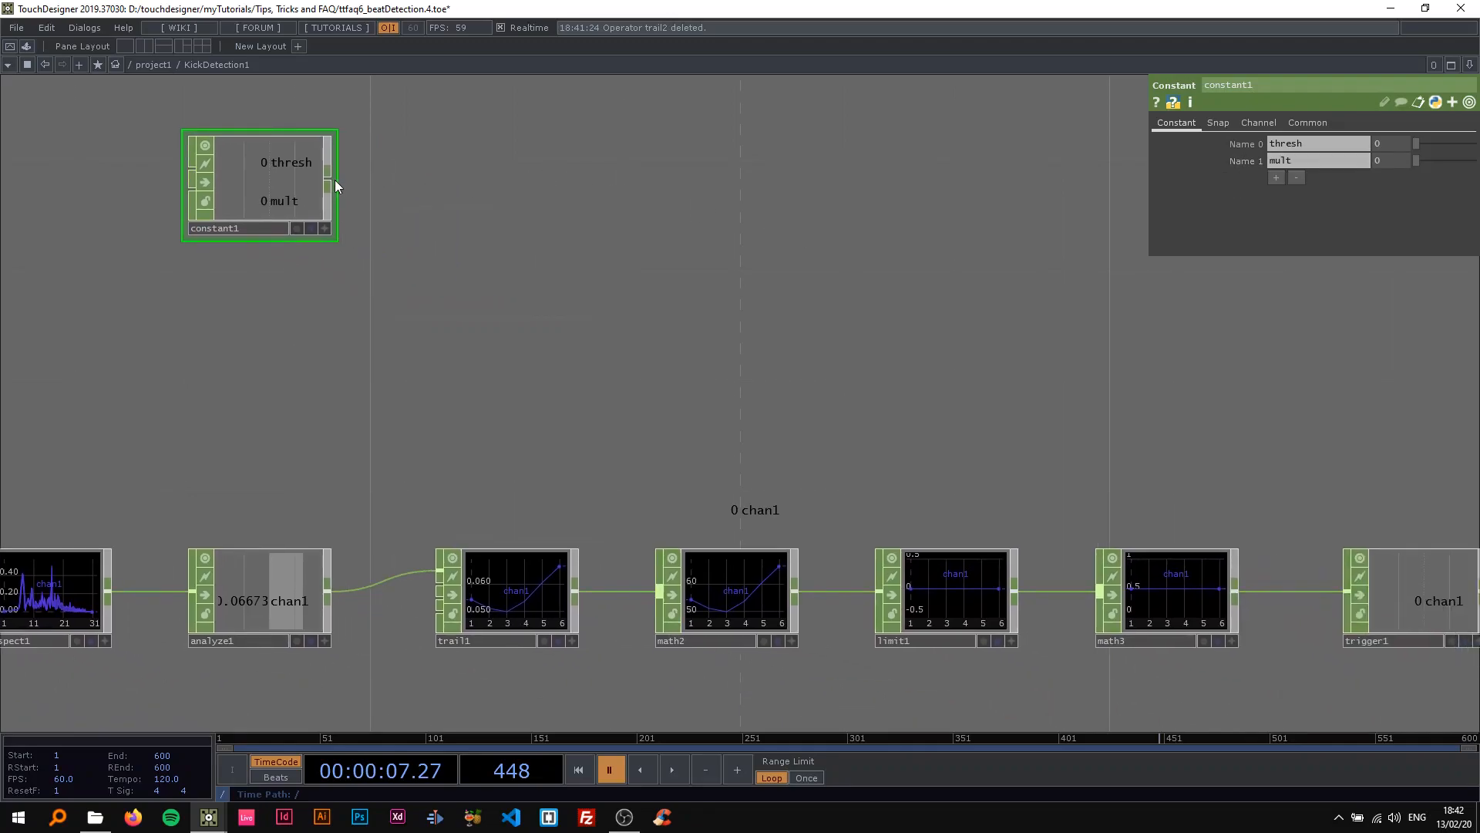
pyautogui.rightClick(327, 178)
pyautogui.write('sele')
pyautogui.press('Return')
pyautogui.click(478, 173)
pyautogui.hotkey('ctrl', 'c')
pyautogui.hotkey('ctrl', 'v')
# Set the Channel Names to thresh on select1 and to mult on select2.
pyautogui.click(532, 202)
pyautogui.click(1468, 161)
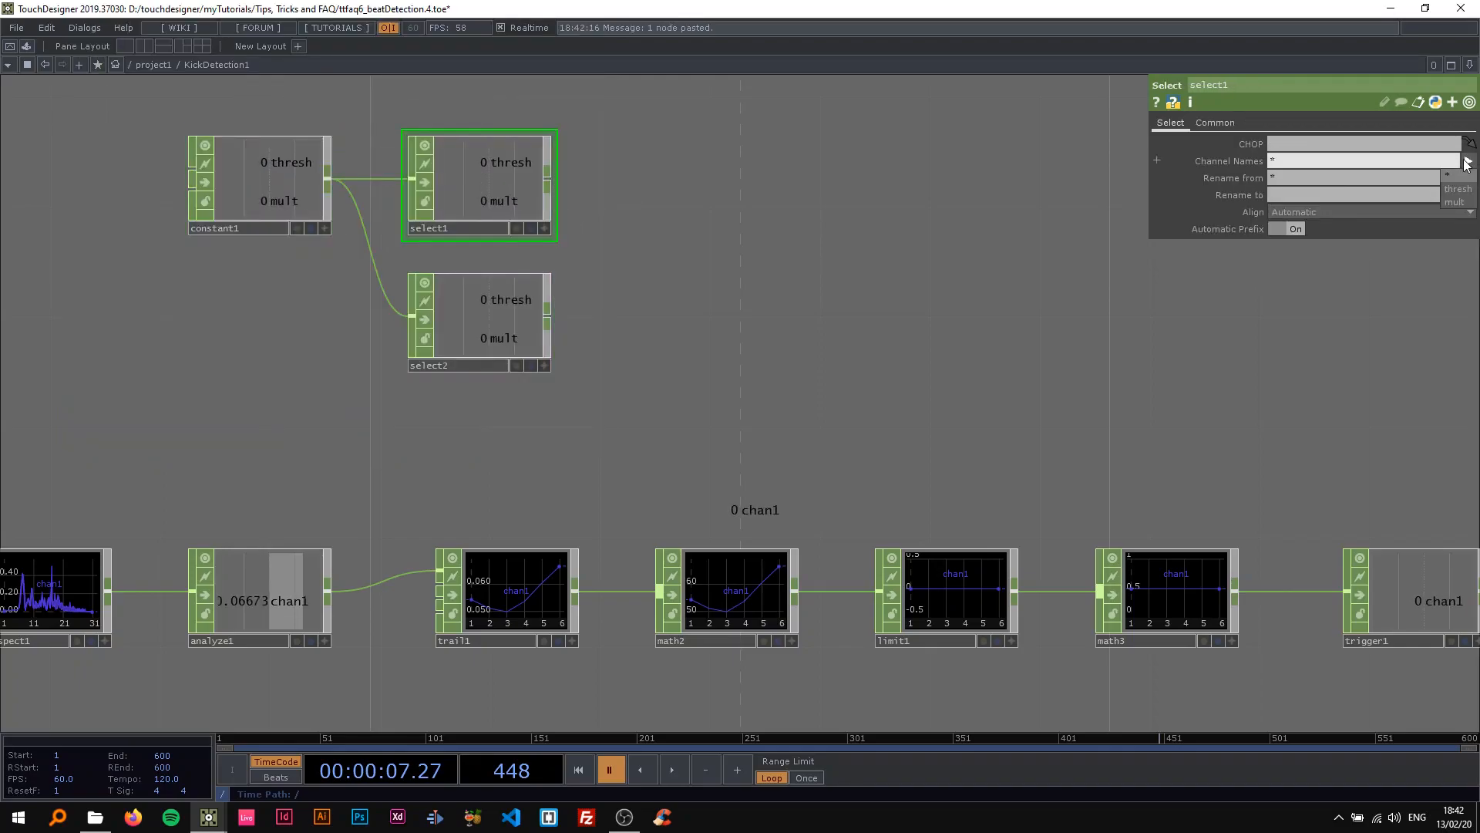
pyautogui.click(1461, 188)
pyautogui.click(528, 301)
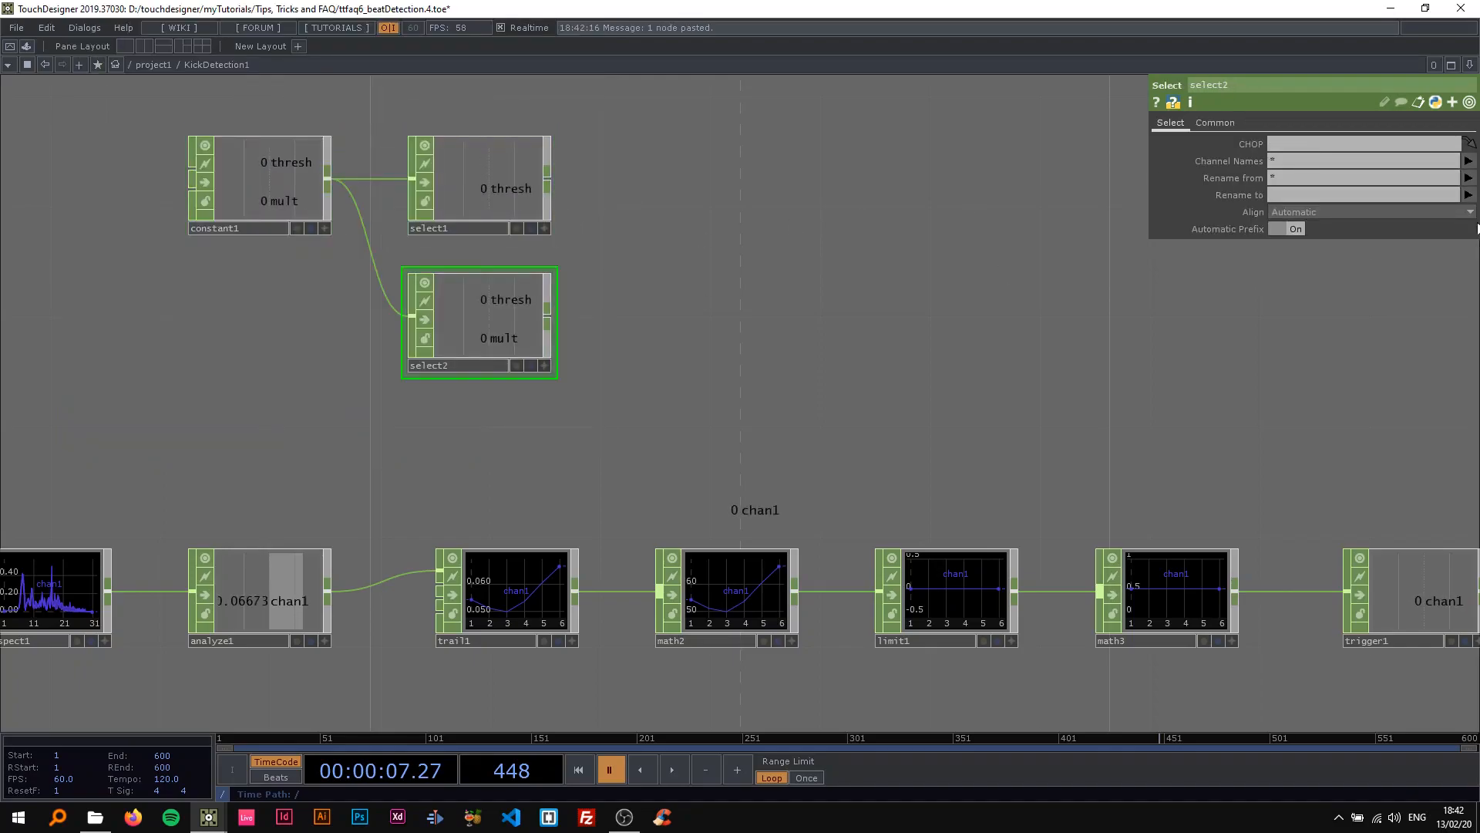
pyautogui.click(1468, 161)
pyautogui.click(1461, 202)
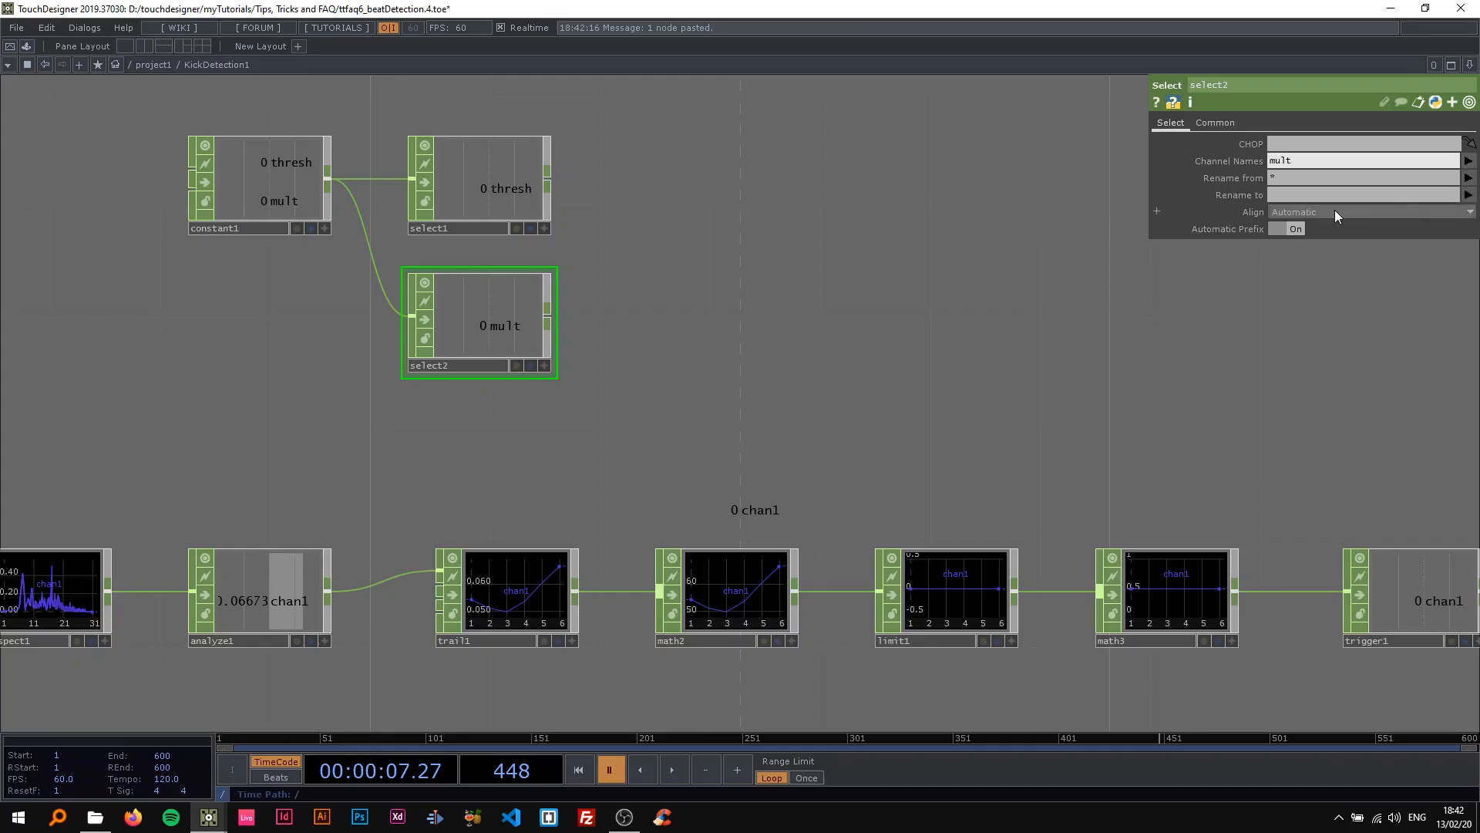
# Append a Math CHOP followed by a Null CHOP to select1.
pyautogui.rightClick(549, 176)
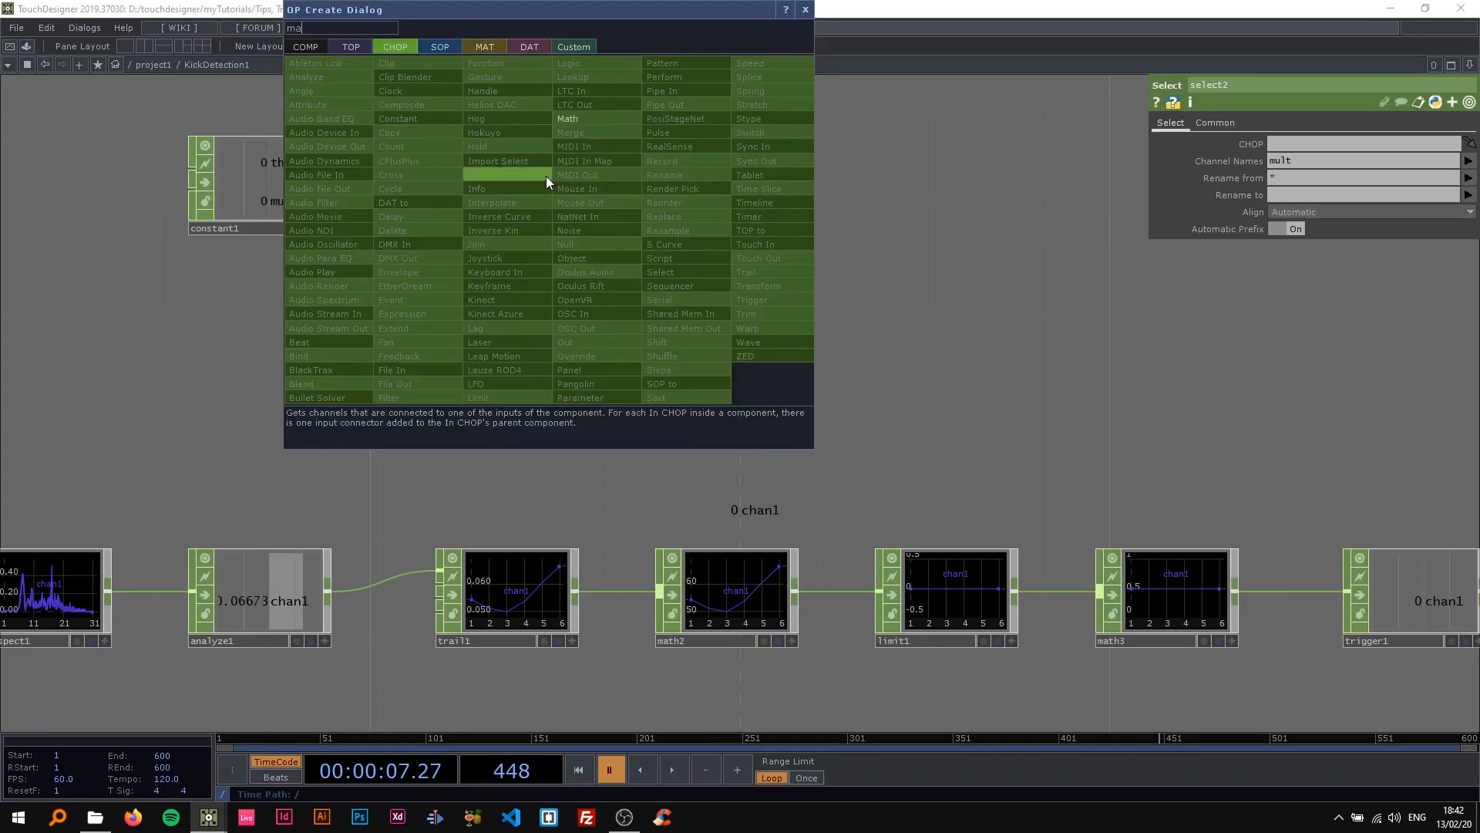
pyautogui.click(603, 120)
pyautogui.click(664, 190)
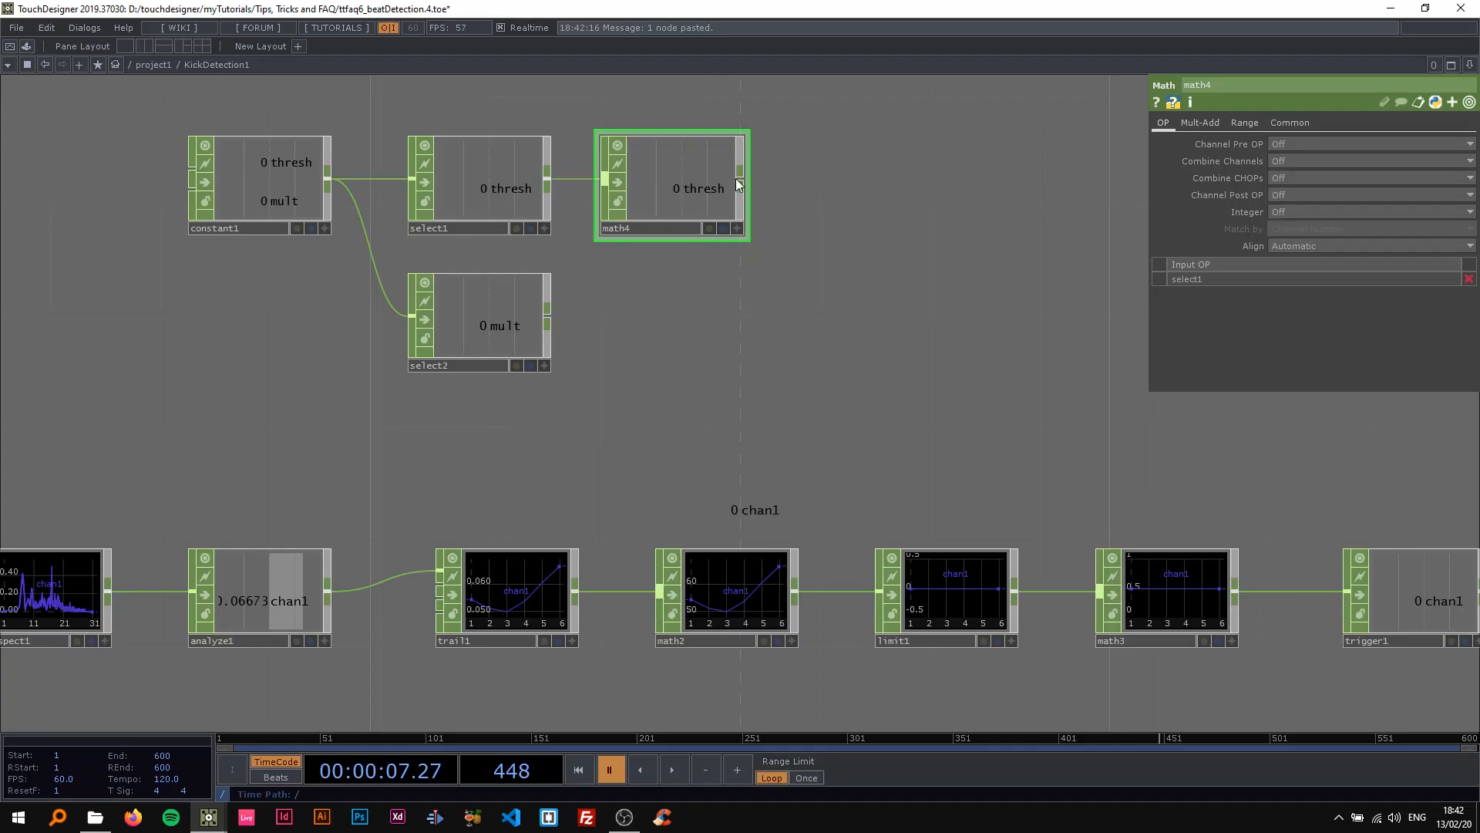
pyautogui.rightClick(738, 177)
pyautogui.write('nu')
pyautogui.press('Return')
pyautogui.click(864, 216)
# Duplicate the math4 and null1 pair below and wire select2 into the copied Math CHOP.
pyautogui.keyDown('ctrl'); pyautogui.click(627, 205); pyautogui.keyUp('ctrl')
pyautogui.hotkey('ctrl', 'c')
pyautogui.hotkey('ctrl', 'v')
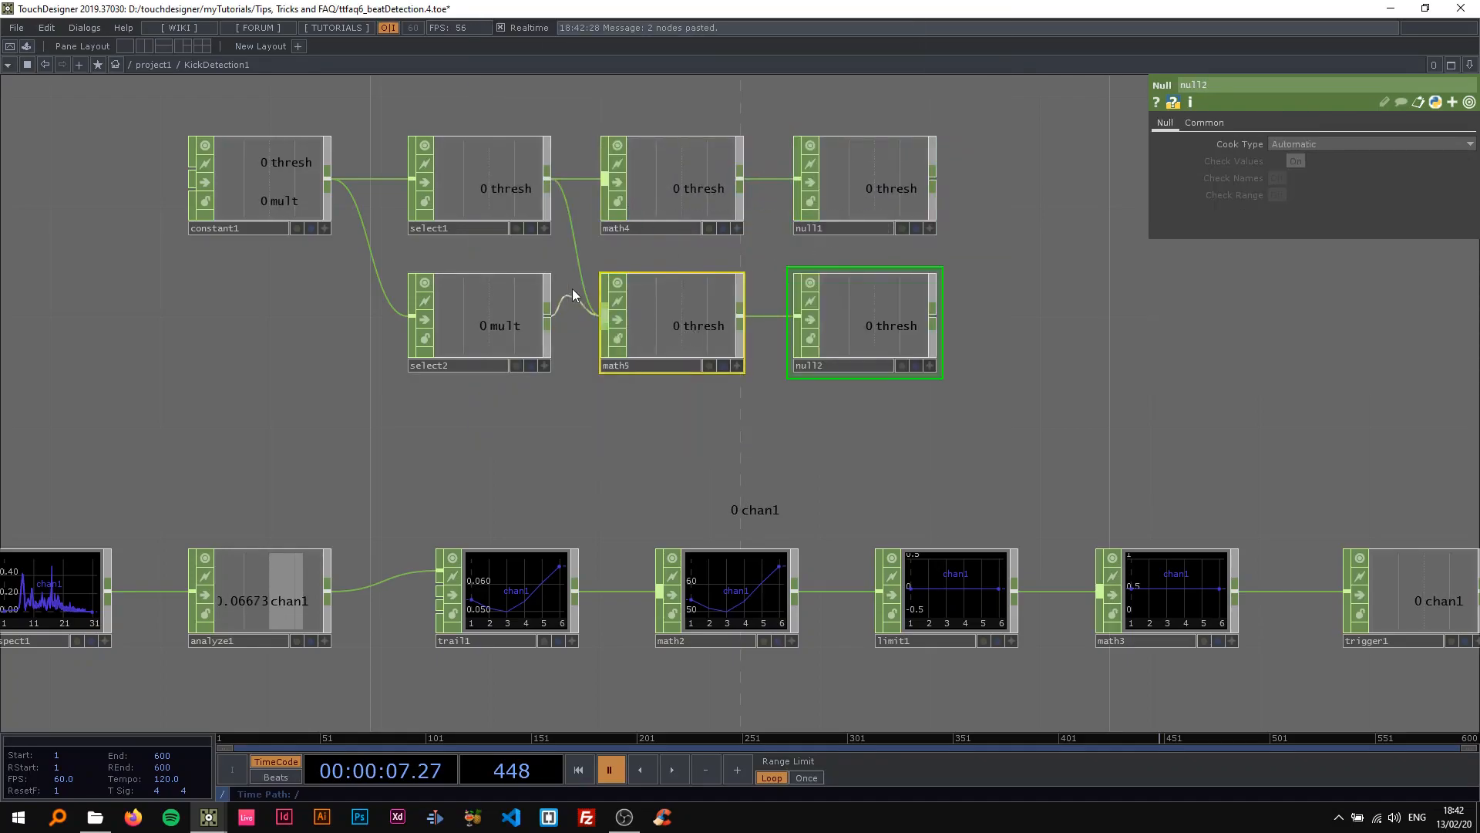
pyautogui.moveTo(548, 312); pyautogui.dragTo(648, 312)
# Check math2's multiplier and try a value of 1 for constant1's mult channel.
pyautogui.scroll(-4, 997, 265)
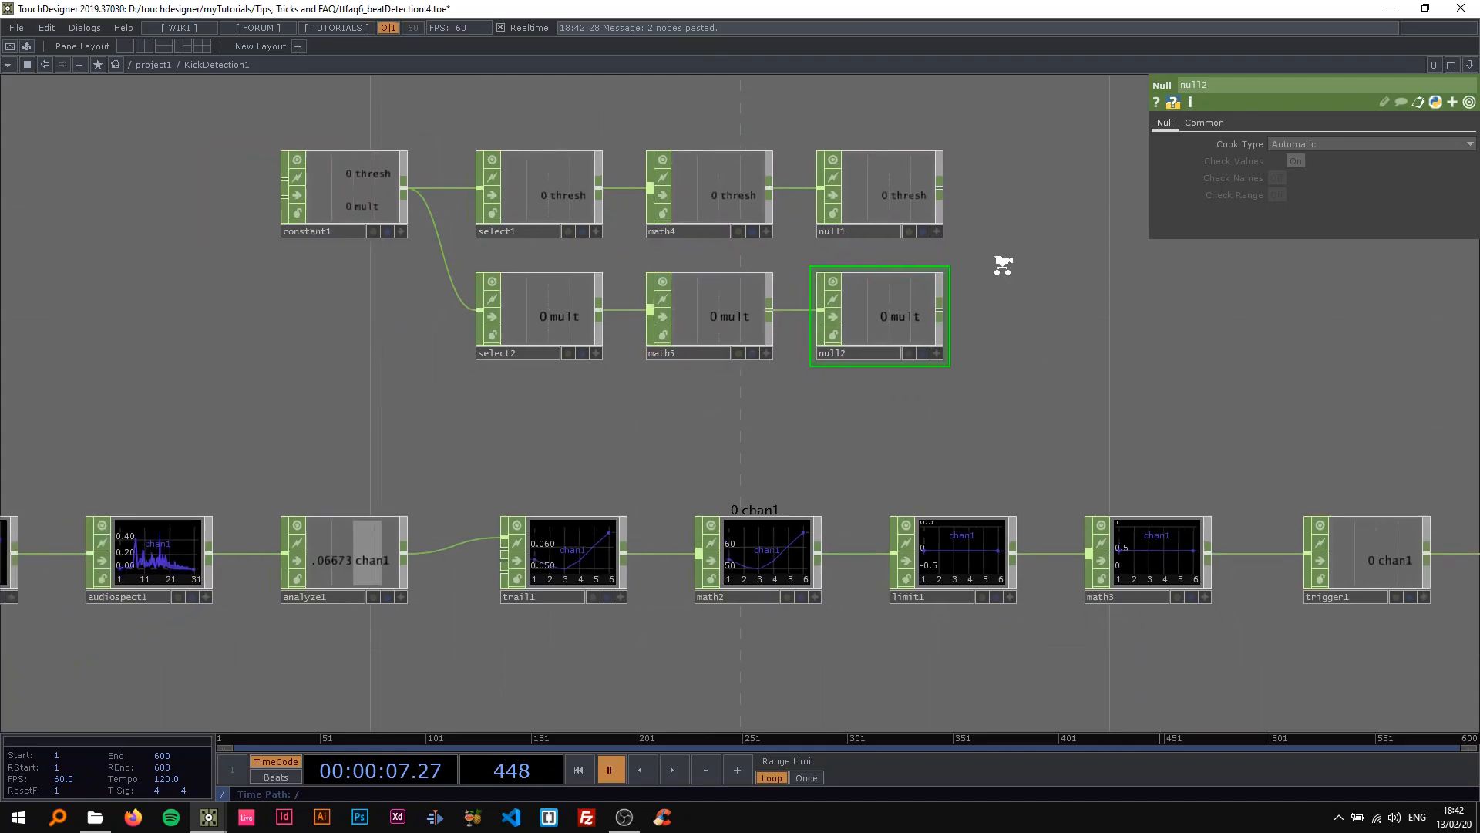
pyautogui.moveTo(946, 218); pyautogui.dragTo(862, 205)
pyautogui.scroll(3, 968, 300)
pyautogui.moveTo(862, 285); pyautogui.dragTo(681, 345)
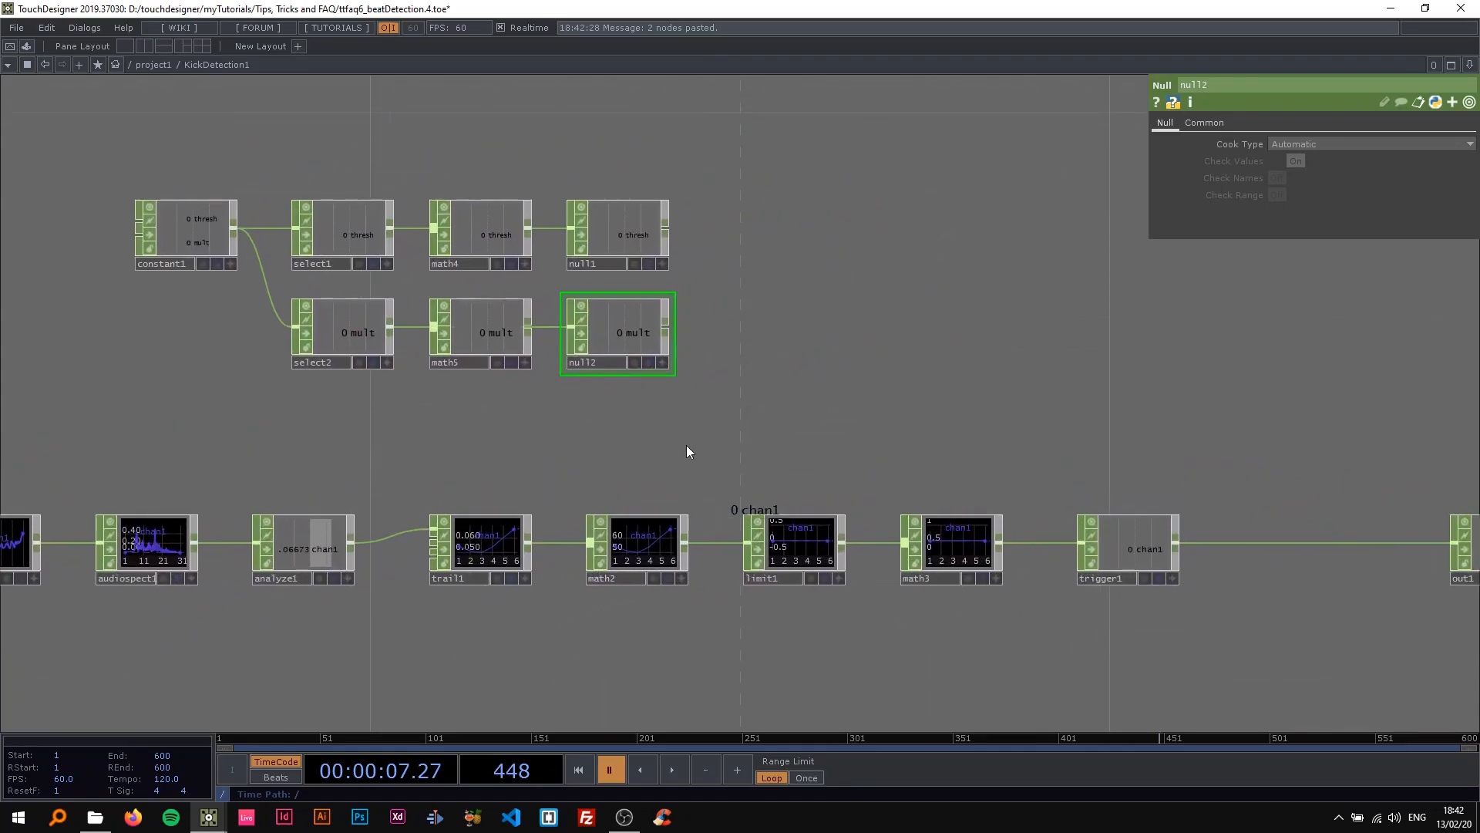
pyautogui.click(656, 535)
pyautogui.click(207, 243)
pyautogui.moveTo(1417, 160); pyautogui.dragTo(1221, 146)
pyautogui.click(1391, 161)
pyautogui.write('1')
pyautogui.press('Return')
pyautogui.moveTo(1478, 176); pyautogui.dragTo(1090, 154)
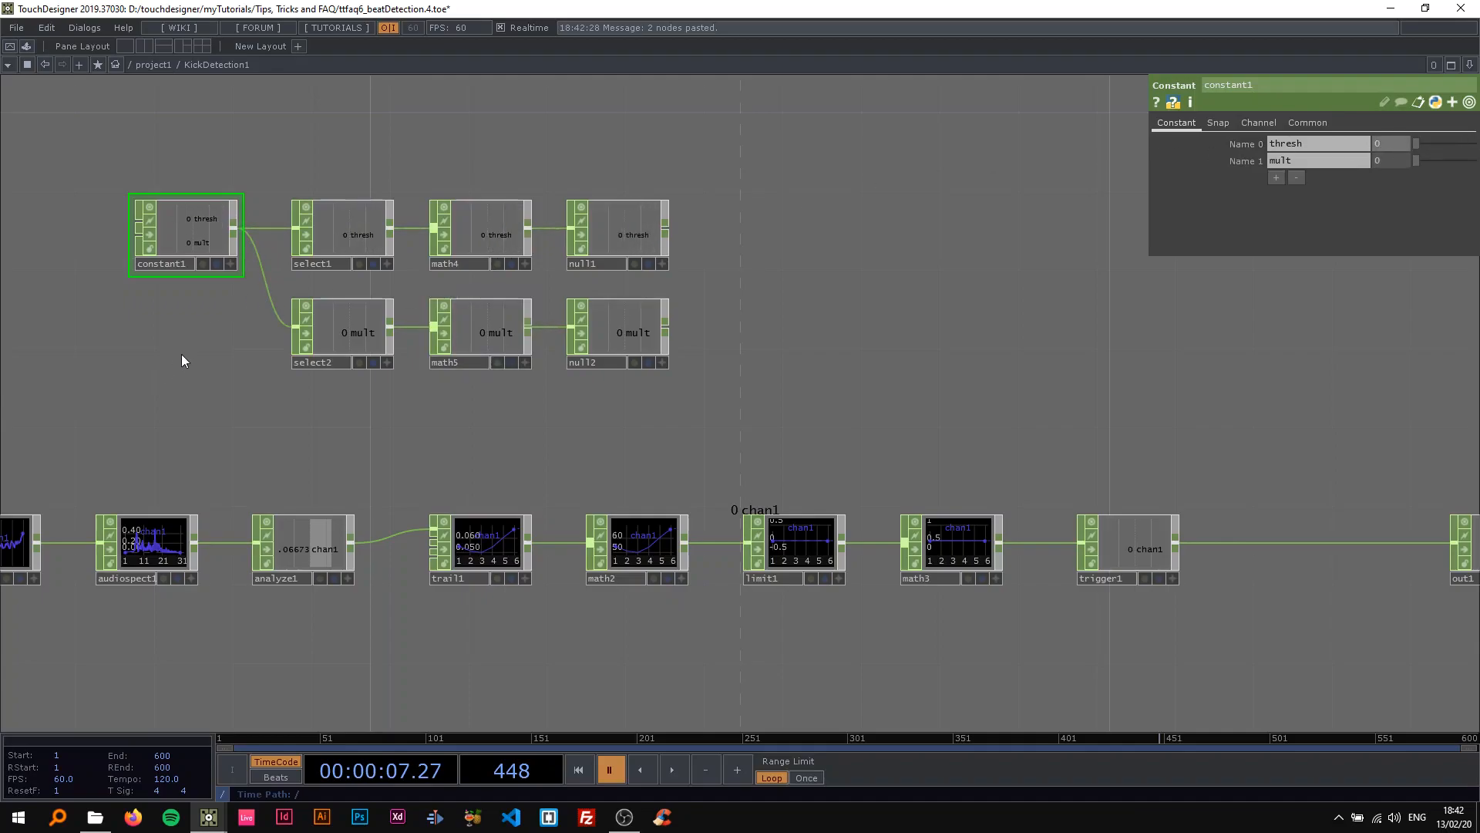
# Set math4's To Range to 20 and 98, and link limit1's Minimum to null1's thresh channel.
pyautogui.click(498, 220)
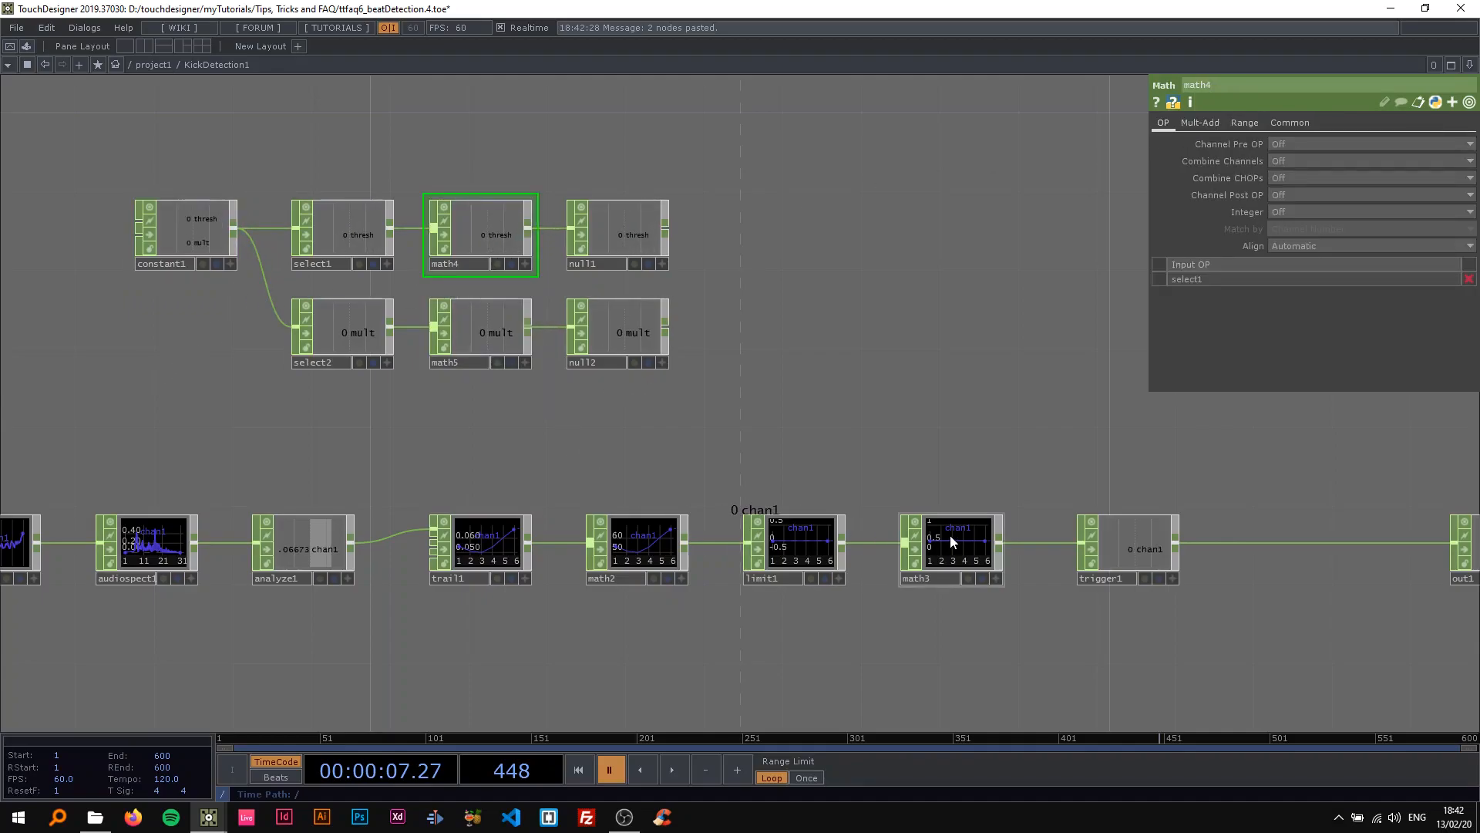
pyautogui.click(1249, 122)
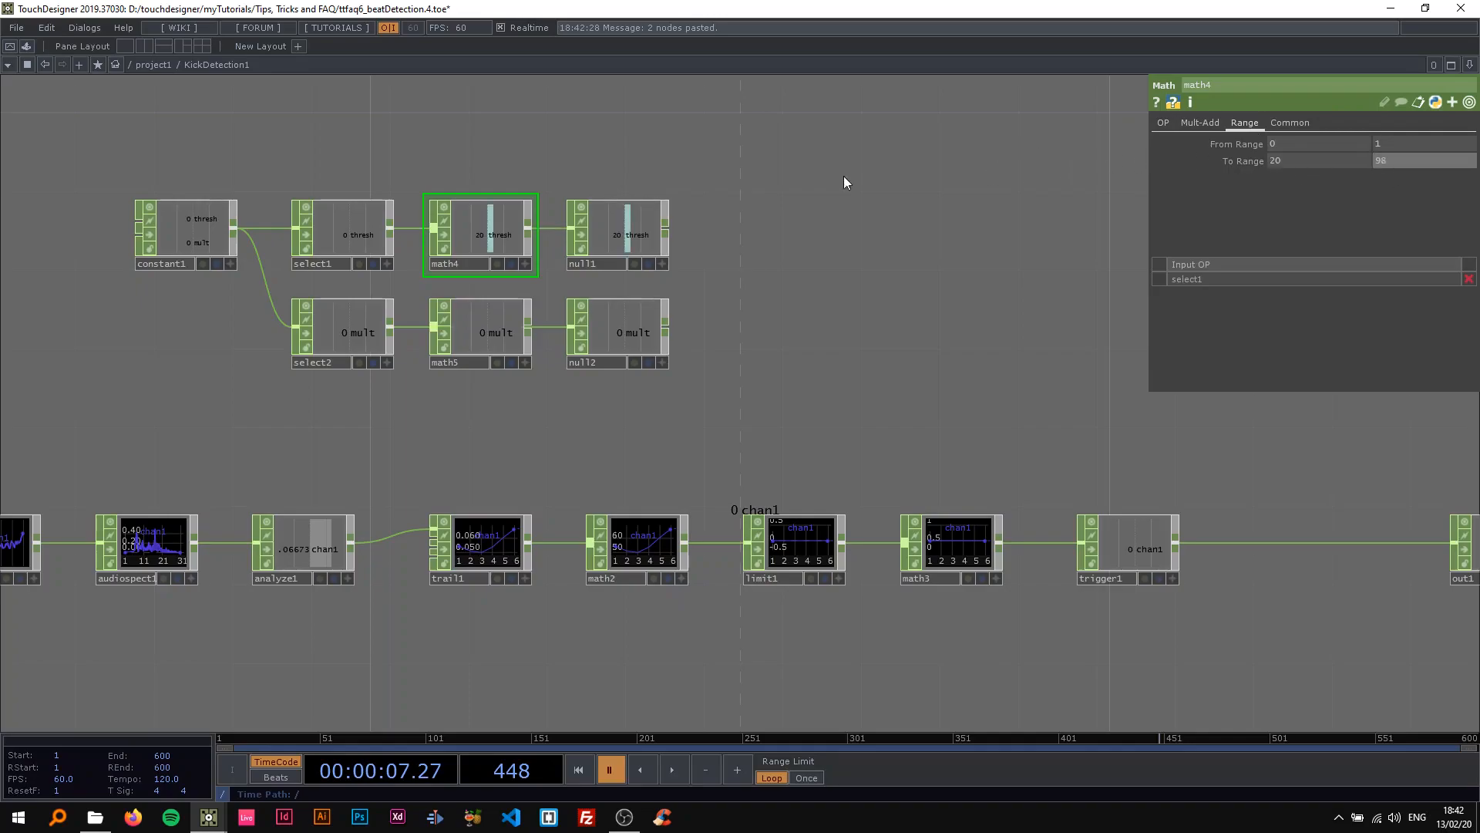
pyautogui.click(802, 540)
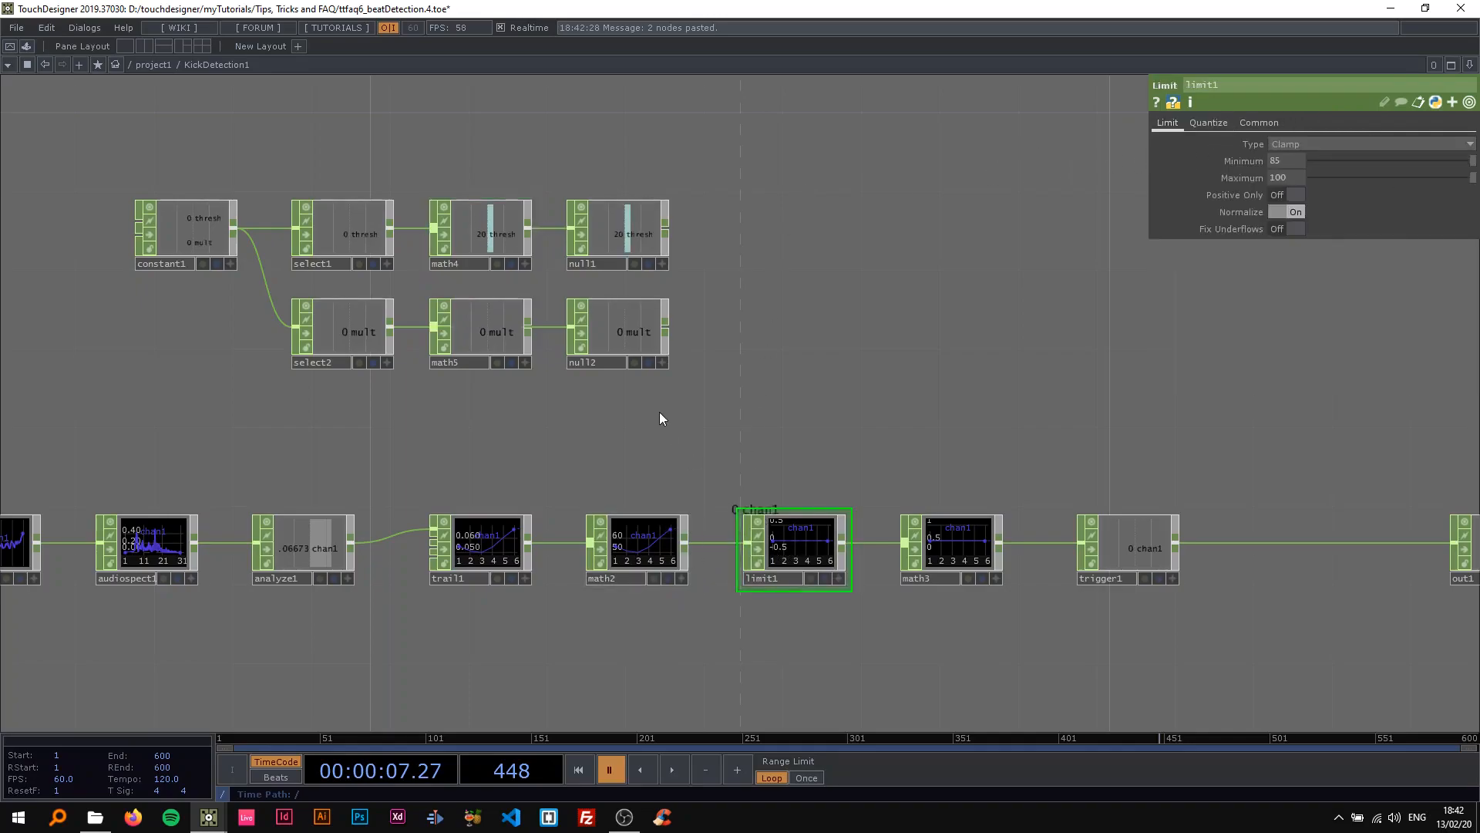
pyautogui.click(663, 264)
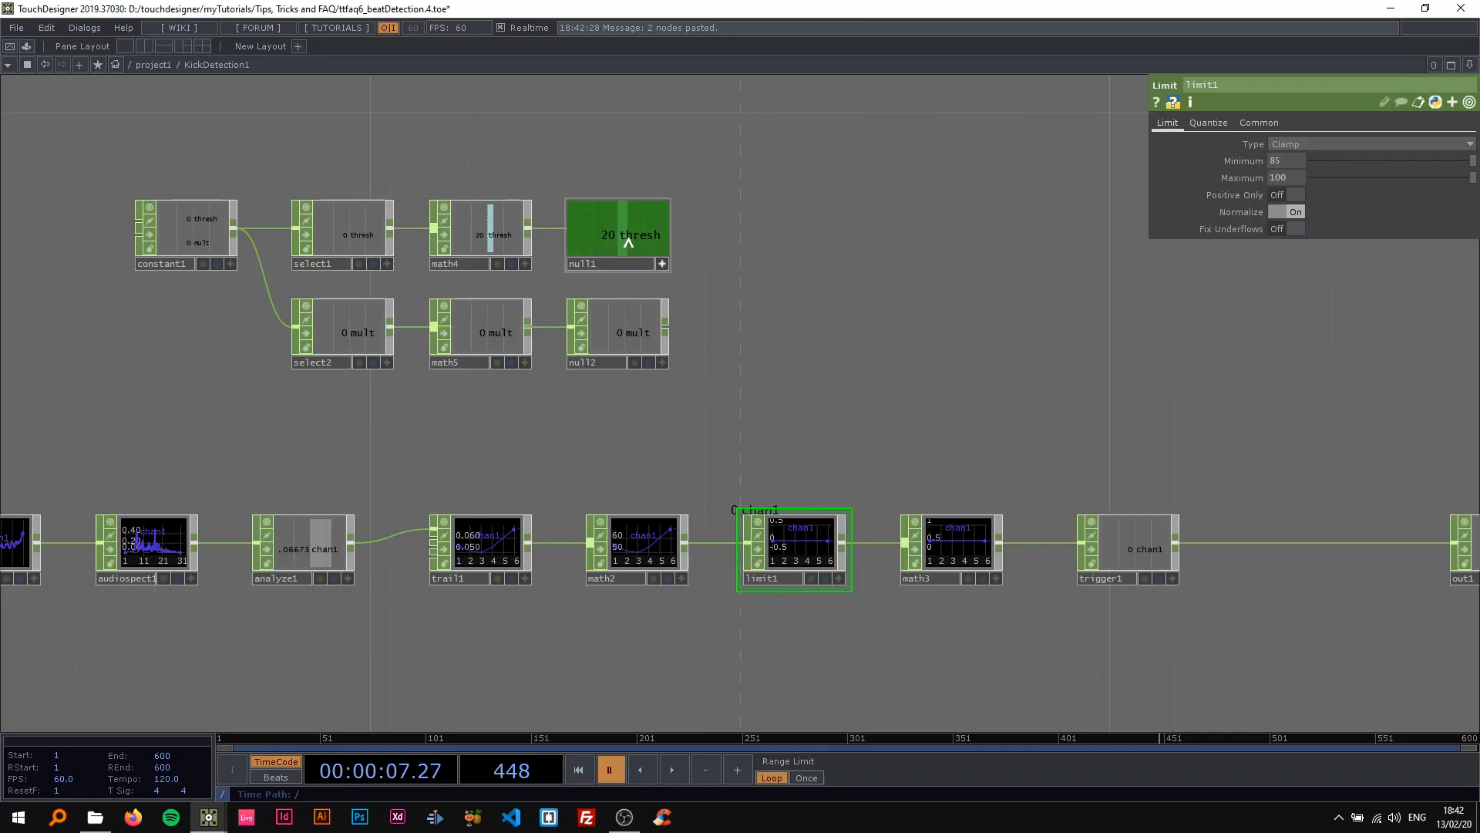
pyautogui.click(1291, 159)
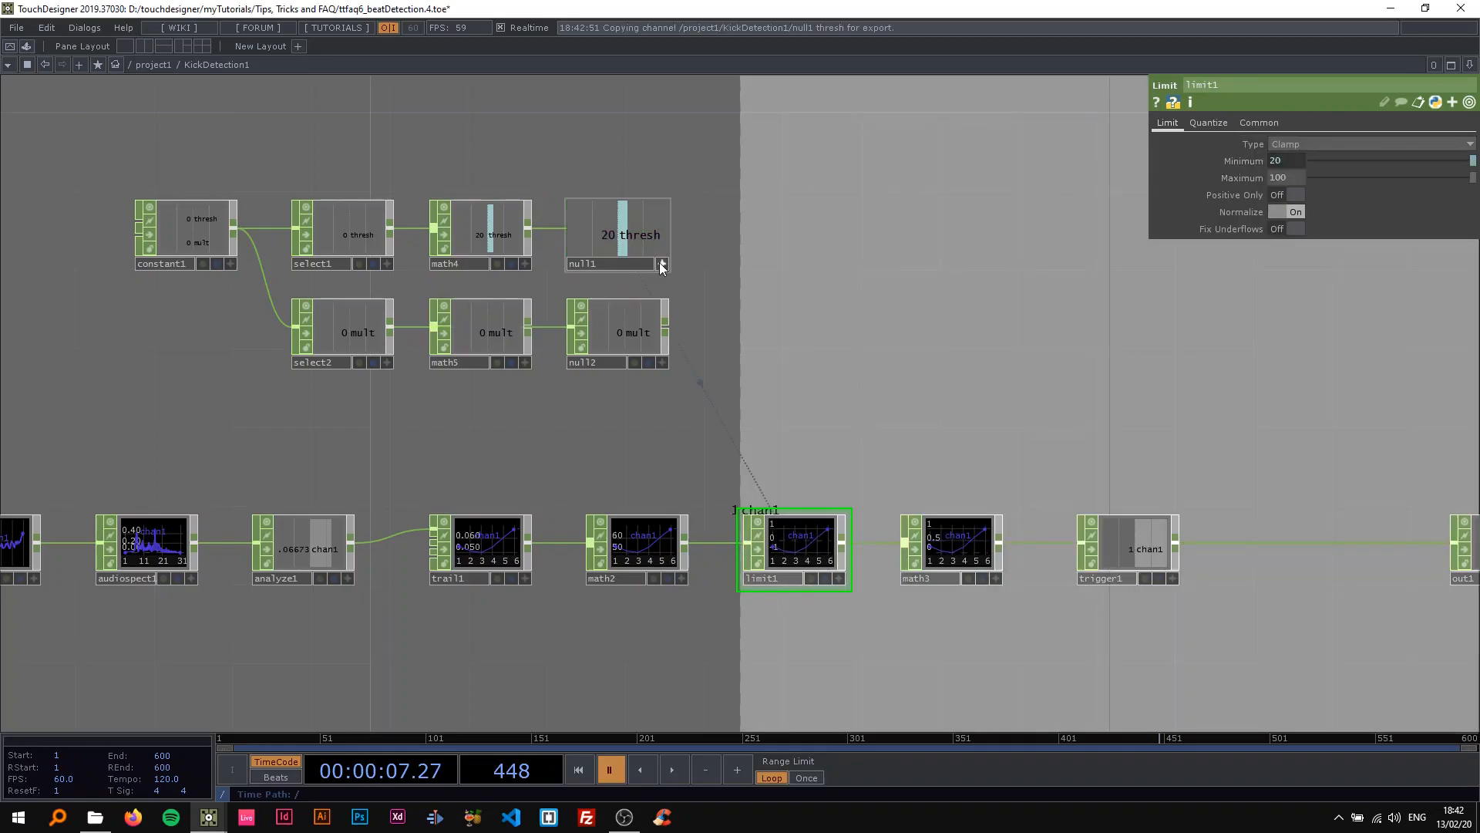
# Set math5's To Range to 1000 and 10000.
pyautogui.moveTo(741, 327); pyautogui.dragTo(871, 294)
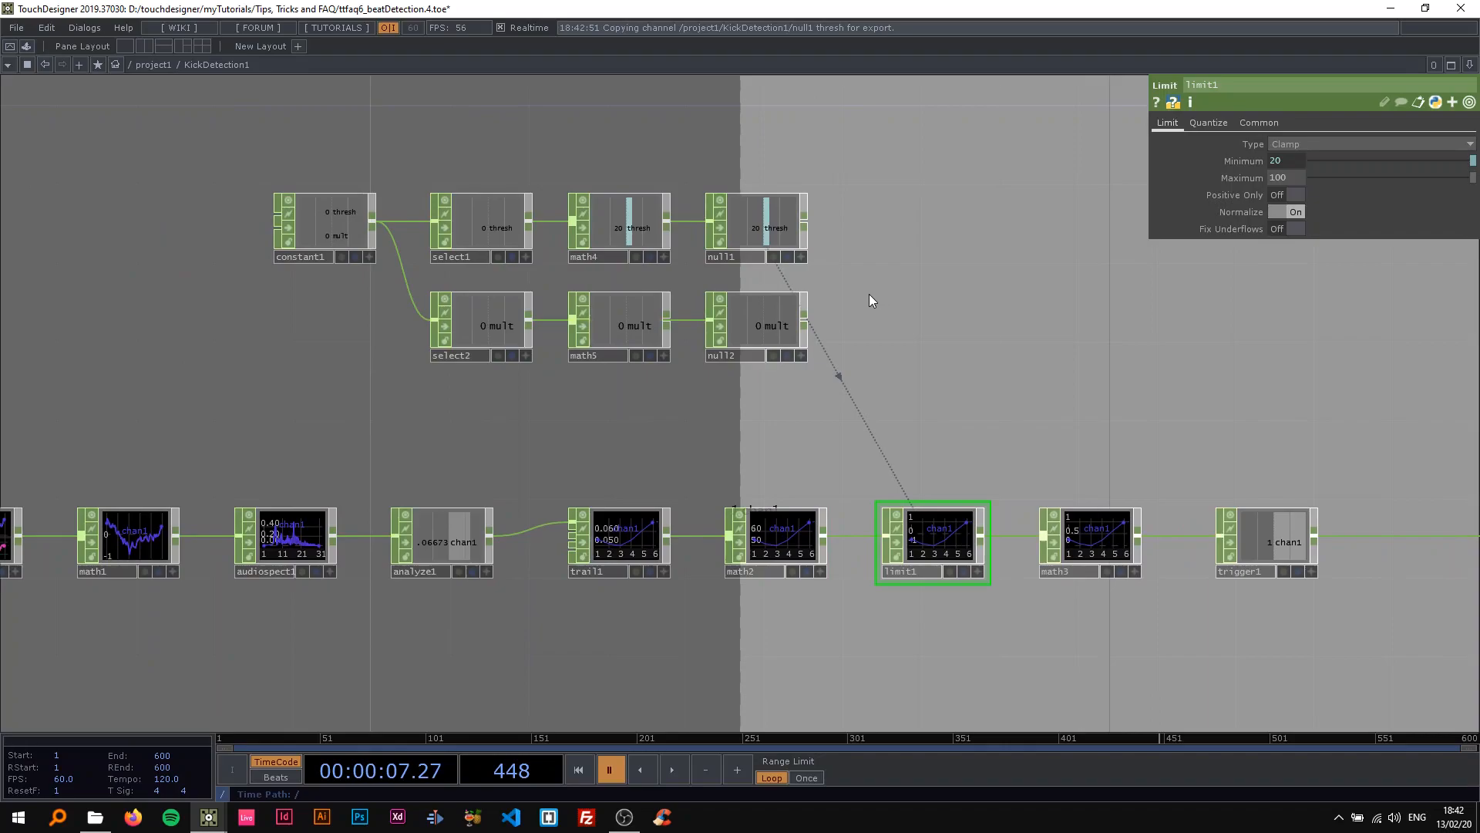
pyautogui.click(624, 344)
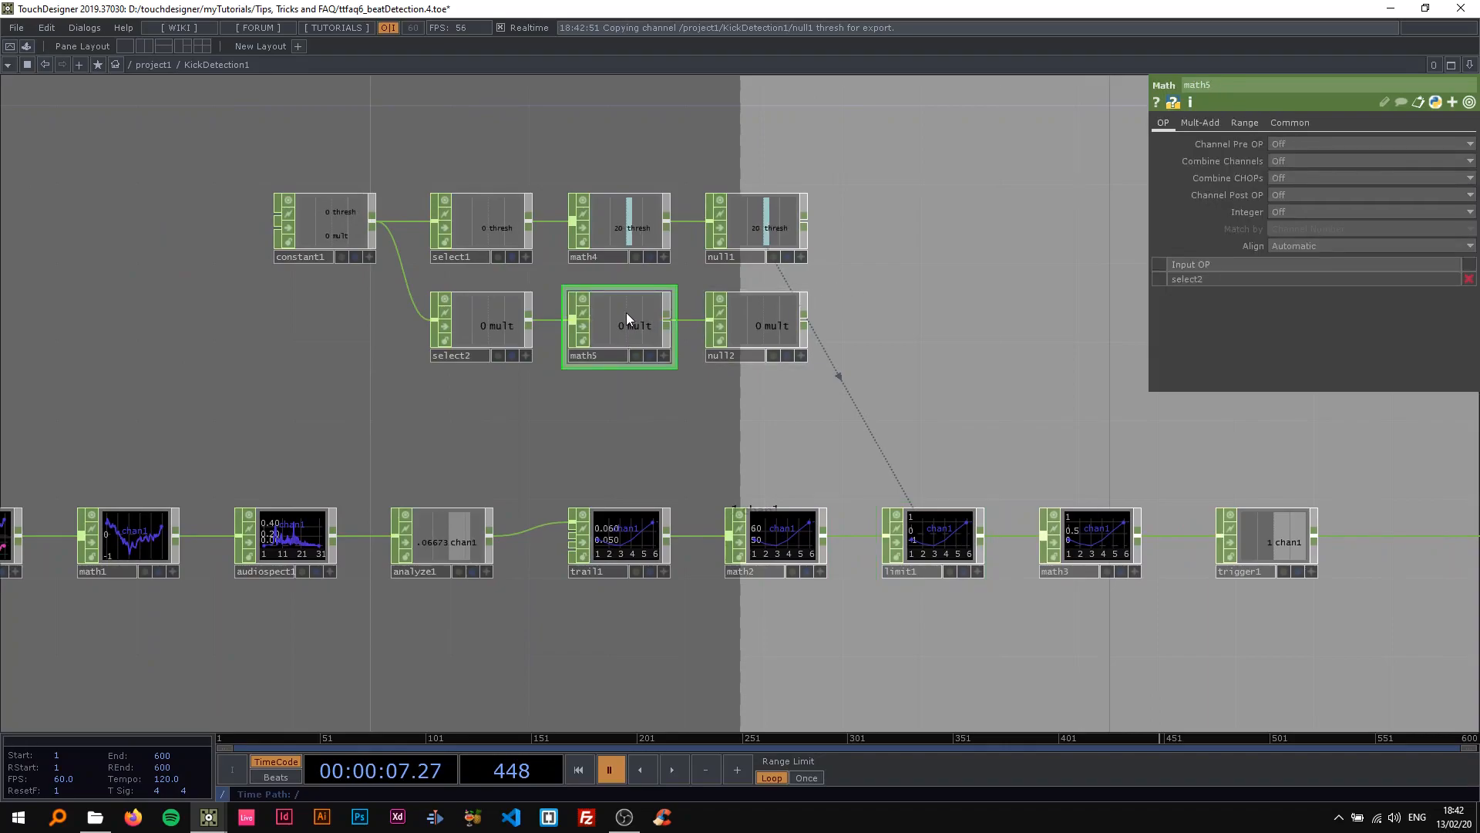
pyautogui.click(619, 309)
pyautogui.click(1246, 123)
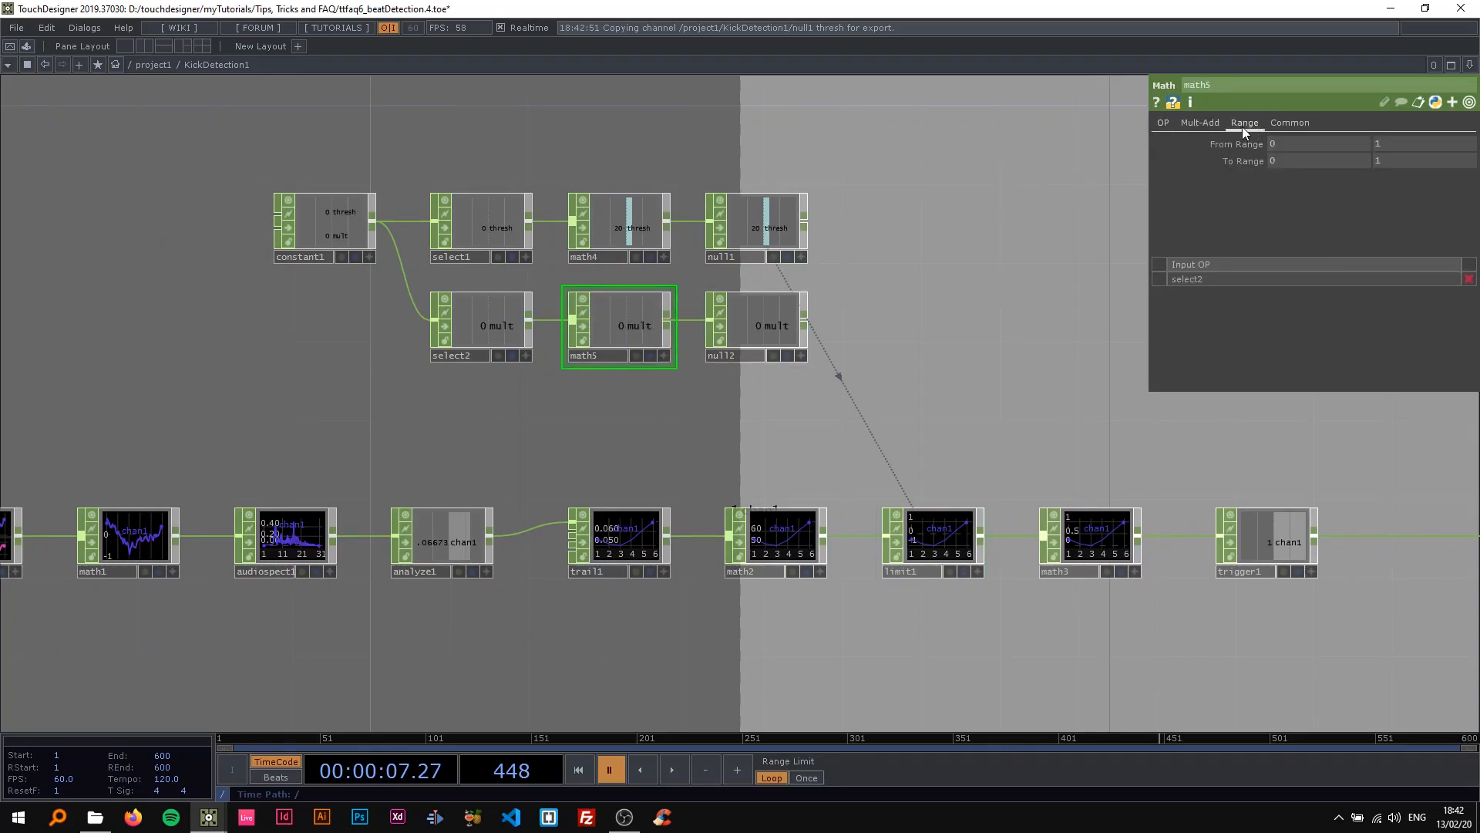
pyautogui.write('1000')
pyautogui.press('Return')
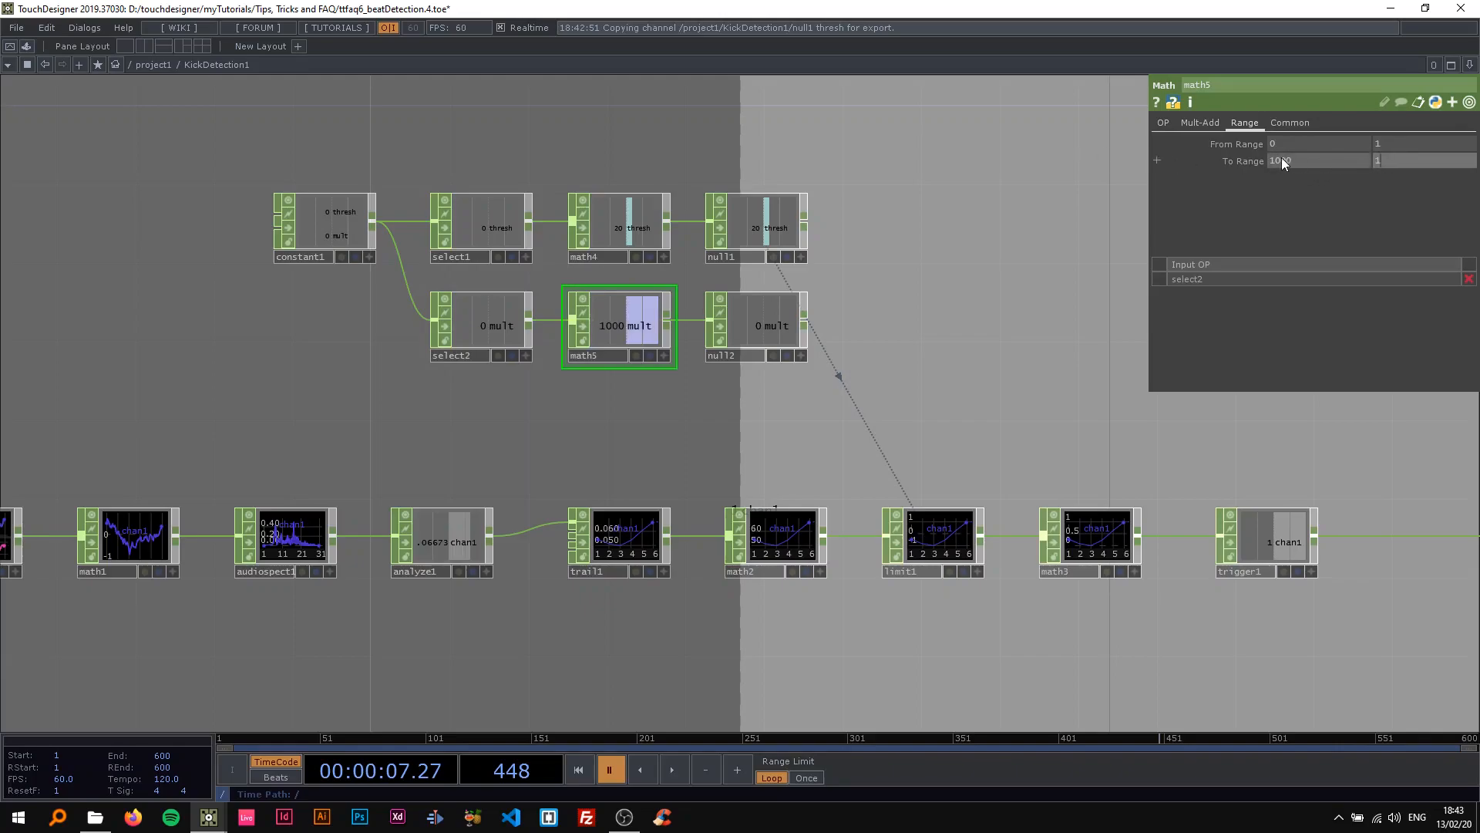
# Link math2's Multiply parameter to null2's mult channel.
pyautogui.click(777, 538)
pyautogui.moveTo(794, 348); pyautogui.dragTo(765, 327)
pyautogui.moveTo(1278, 171); pyautogui.dragTo(1286, 161)
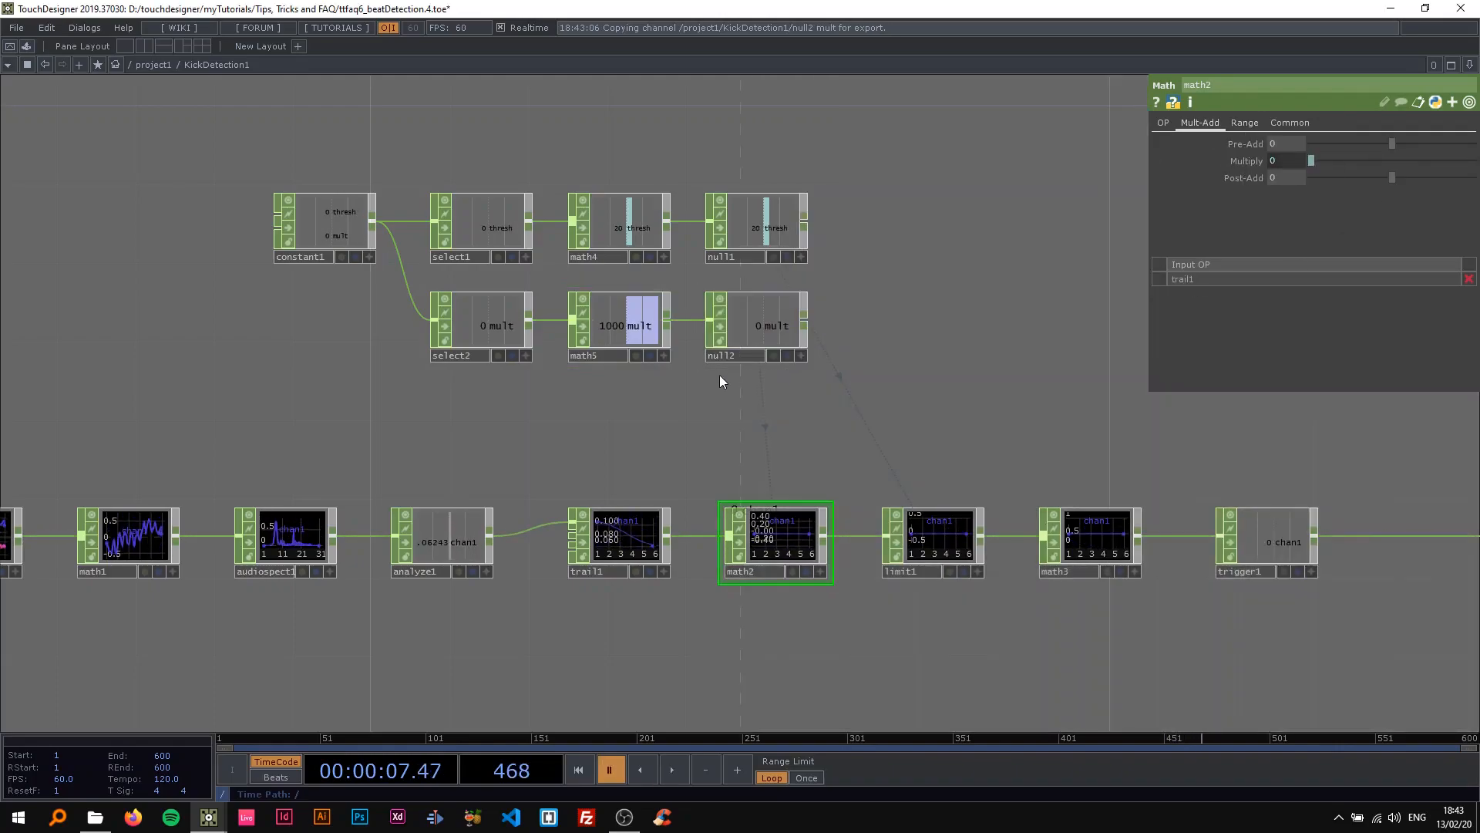
# Resume playback, set constant1's thresh to 0.42, and check limit1's linked Minimum.
pyautogui.click(630, 334)
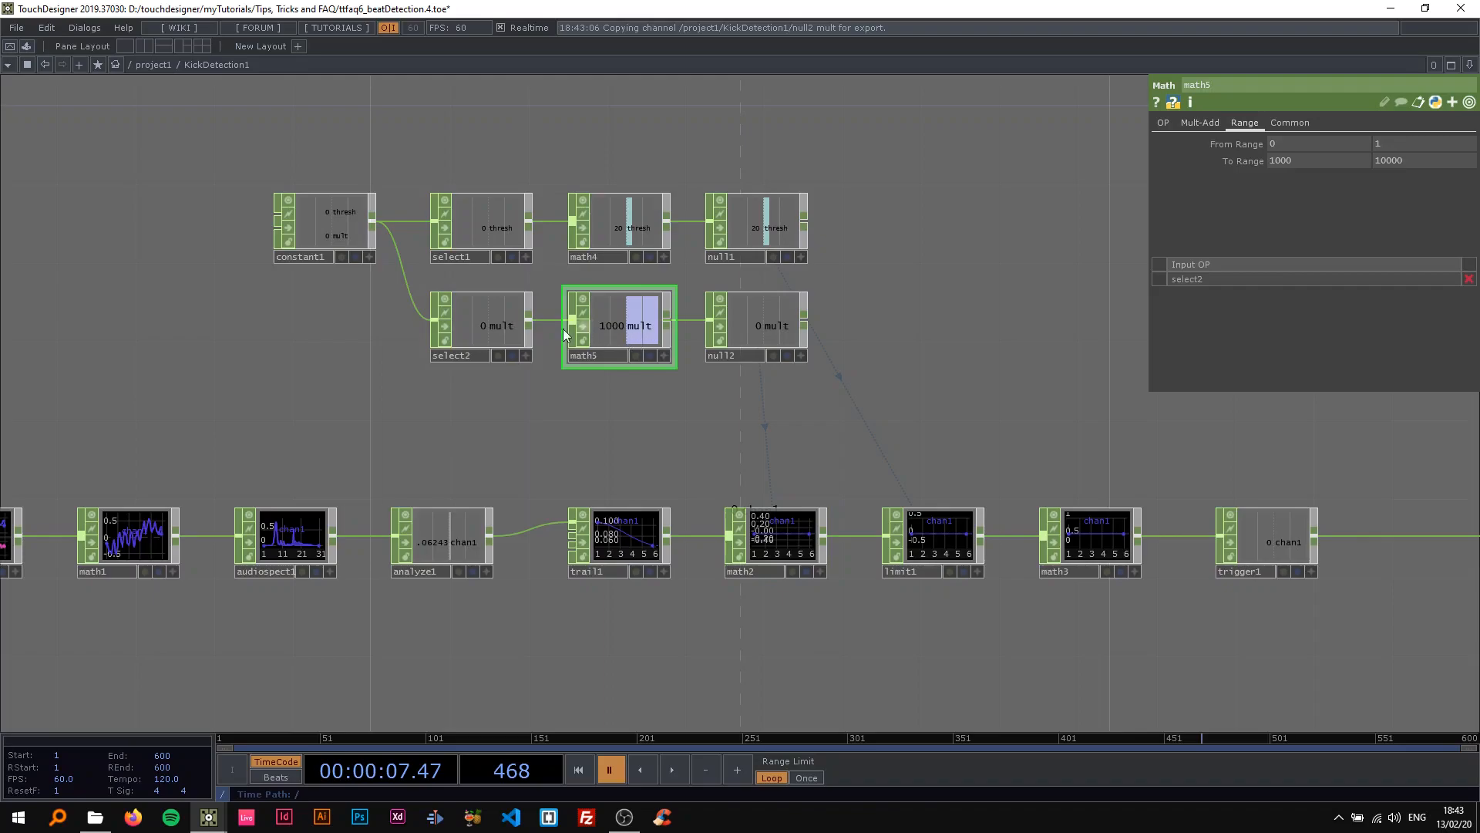
pyautogui.click(329, 236)
pyautogui.press('space')
pyautogui.moveTo(1417, 159); pyautogui.dragTo(1296, 170)
pyautogui.moveTo(1417, 143); pyautogui.dragTo(1375, 149)
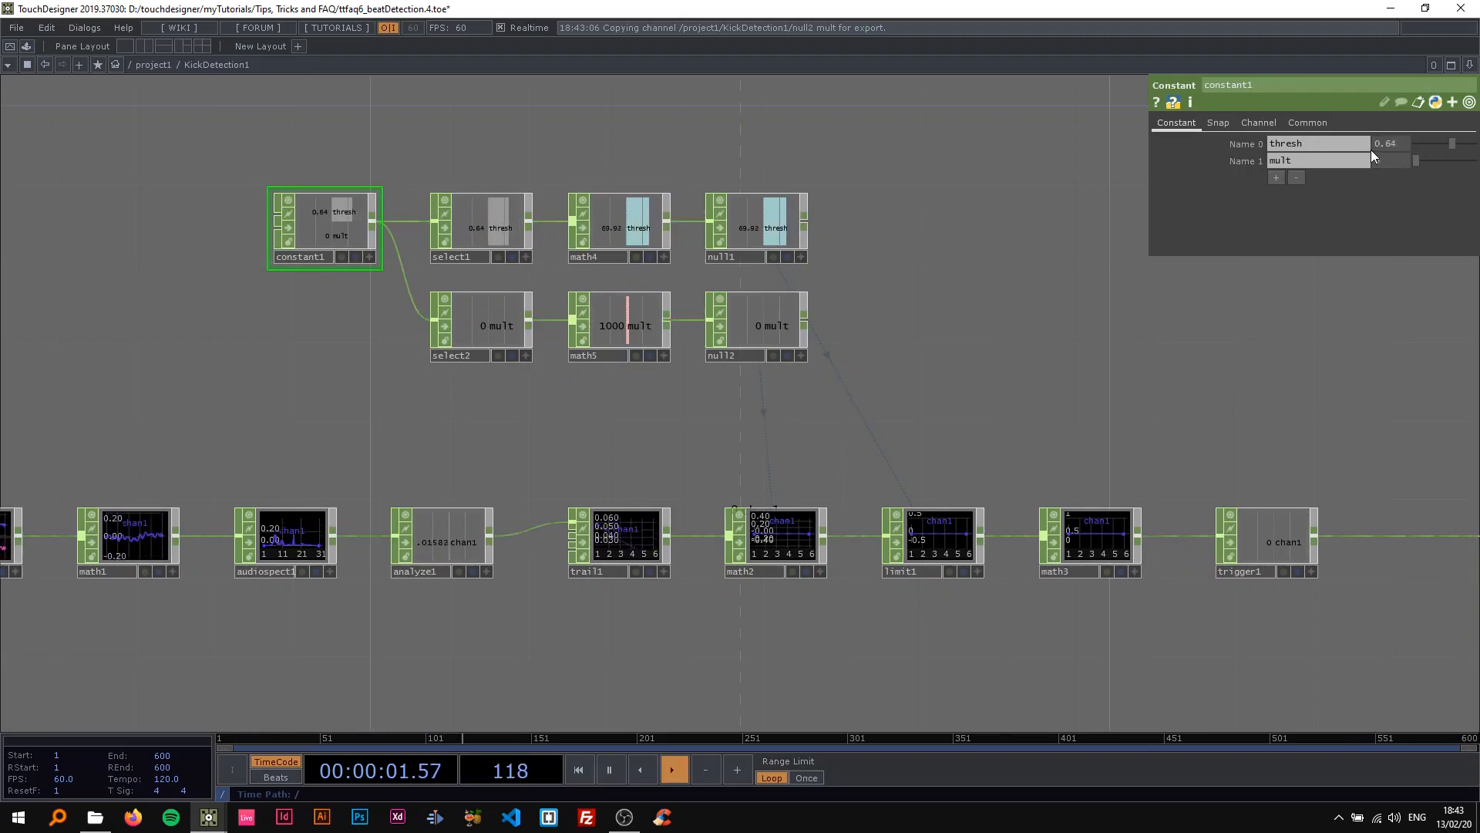
pyautogui.click(949, 524)
pyautogui.hscroll(3, 922, 446)
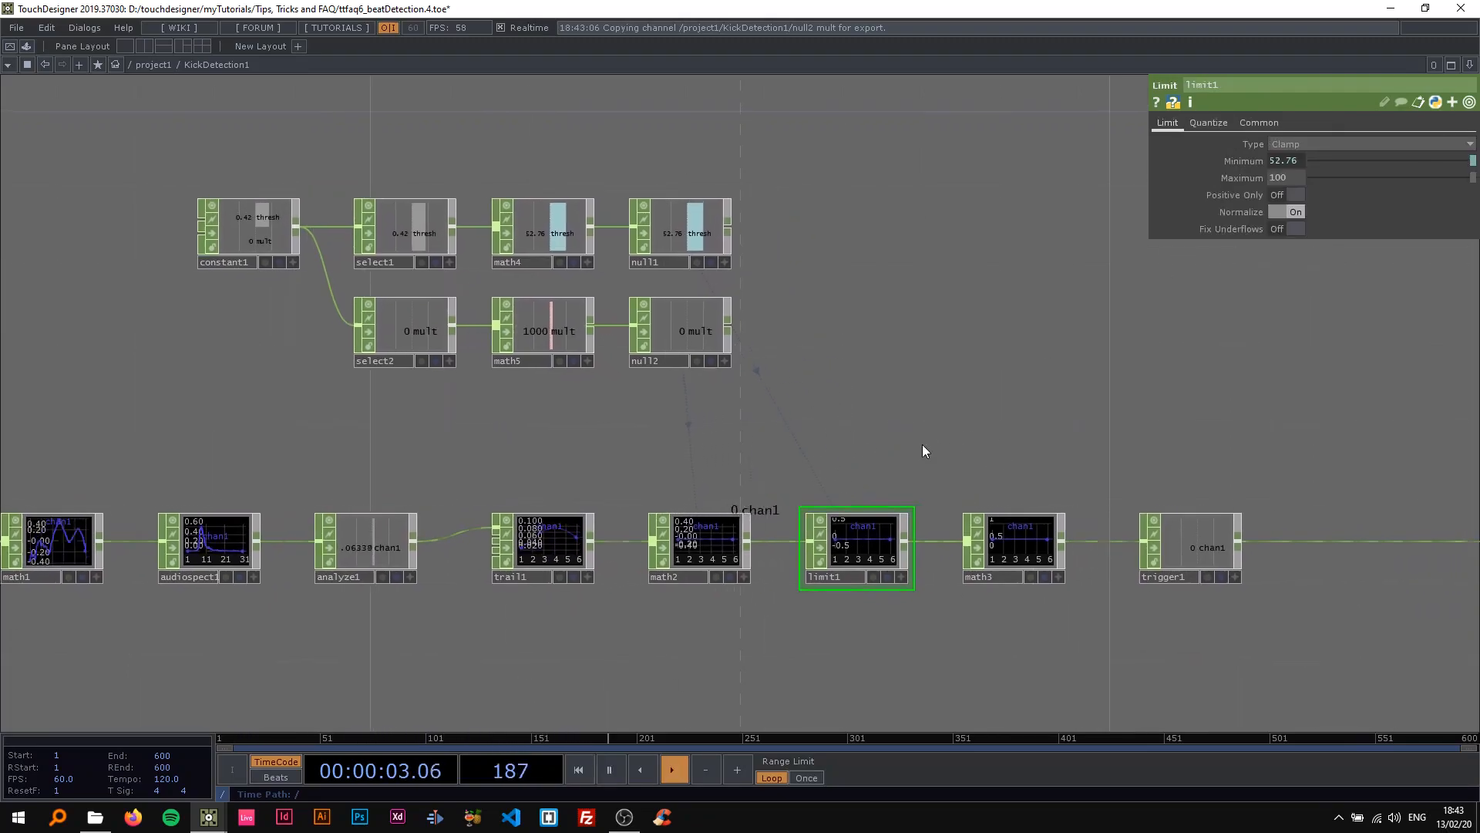
# Examine the mult chain through select2, math5 and null2, briefly trying constant1's mult at 0.04 during playback.
pyautogui.click(232, 256)
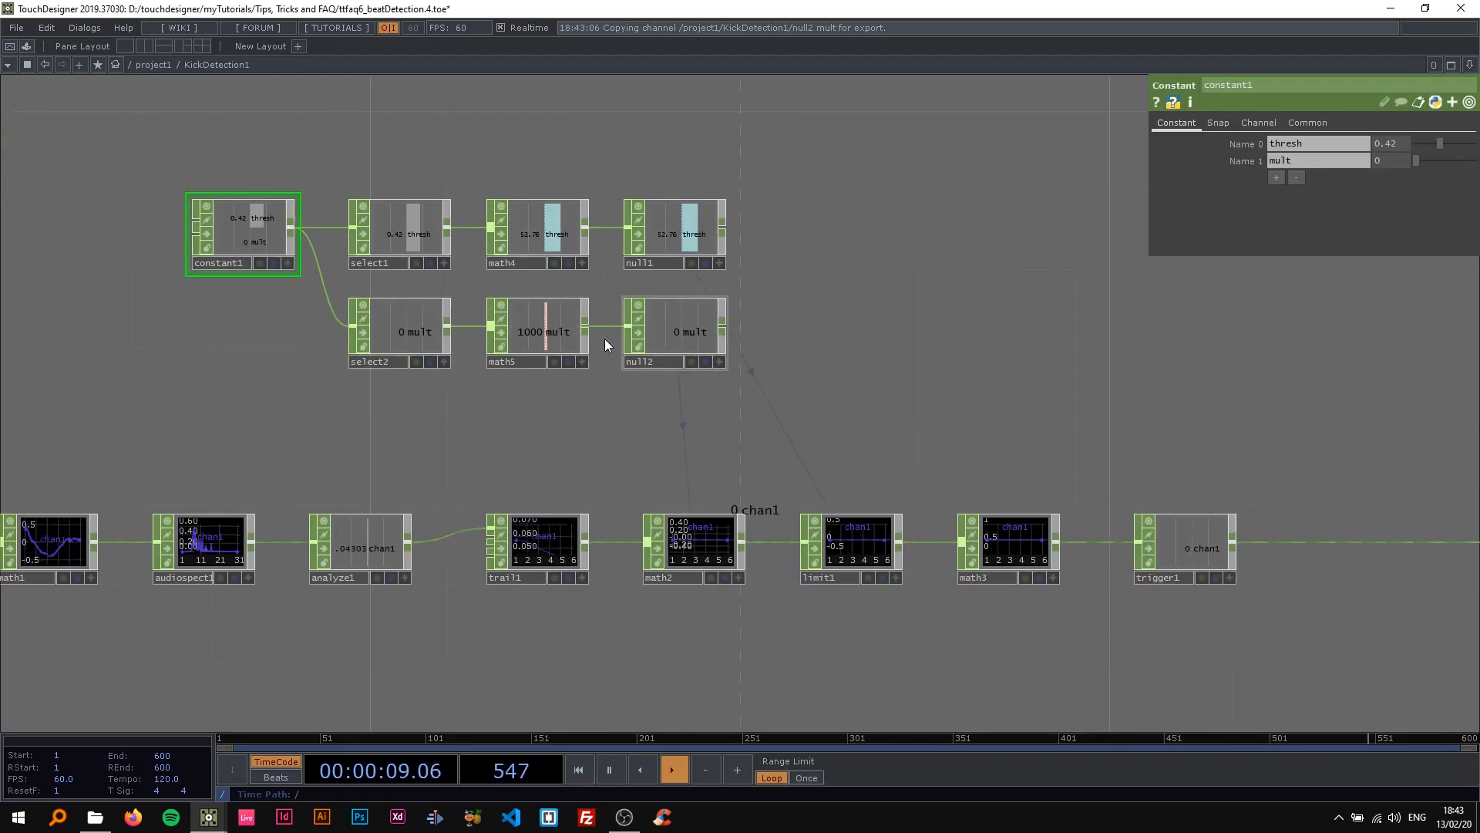
pyautogui.click(562, 345)
pyautogui.press('space')
pyautogui.moveTo(721, 446); pyautogui.dragTo(772, 456)
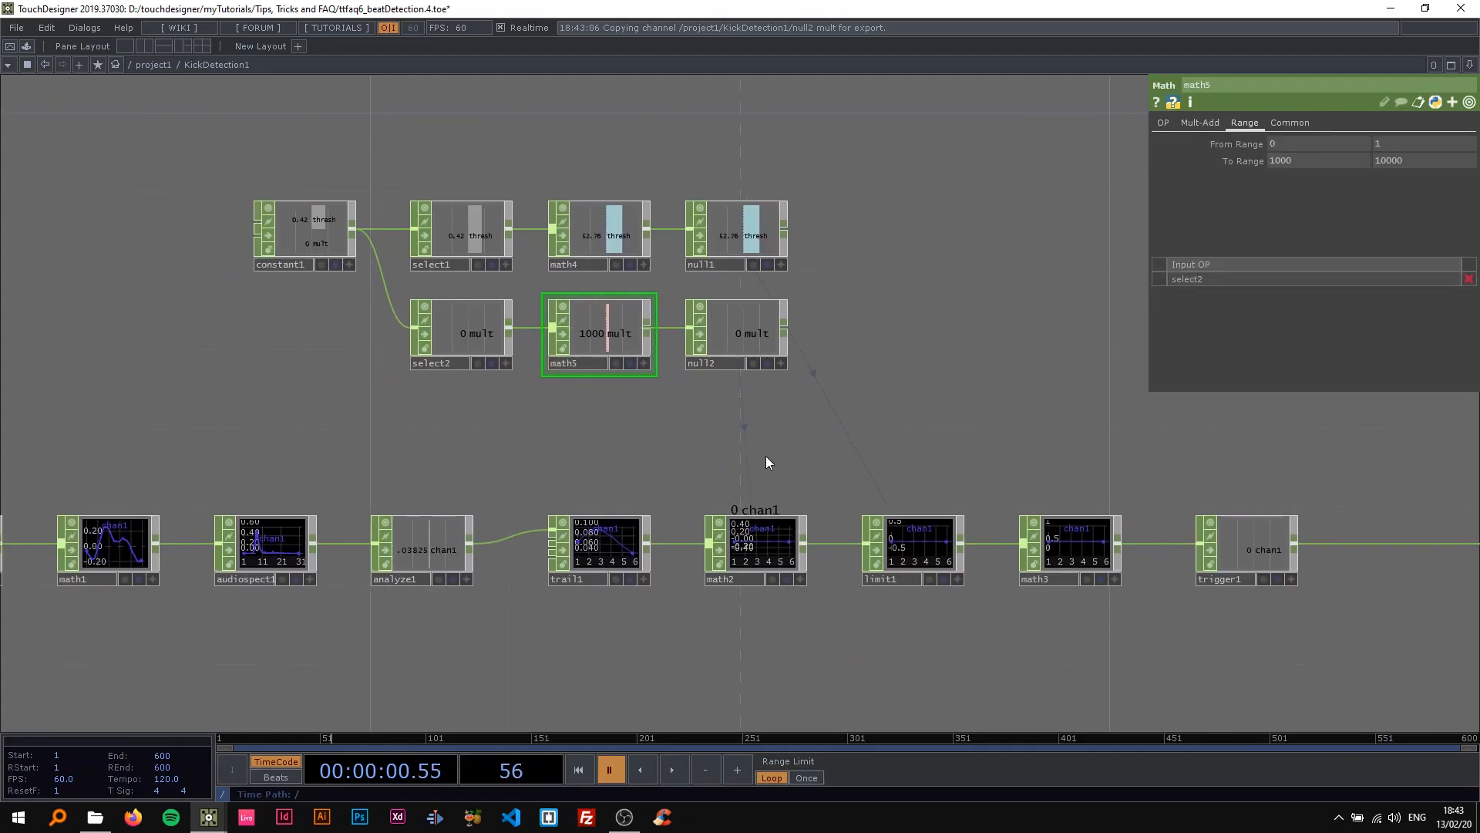
pyautogui.scroll(3, 606, 432)
pyautogui.scroll(-1, 648, 473)
pyautogui.scroll(1, 436, 325)
pyautogui.click(436, 326)
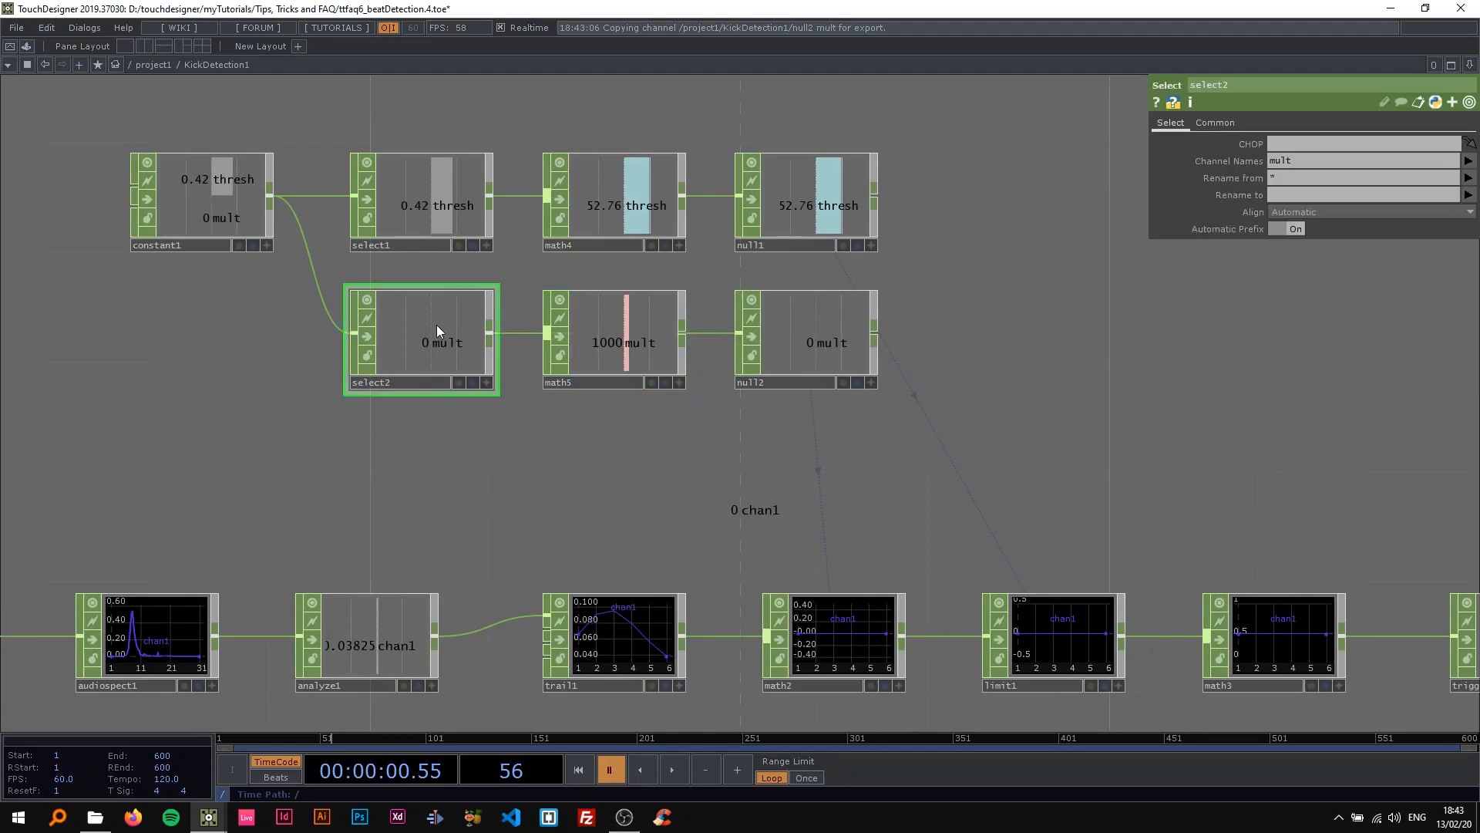
pyautogui.click(194, 176)
pyautogui.press('space')
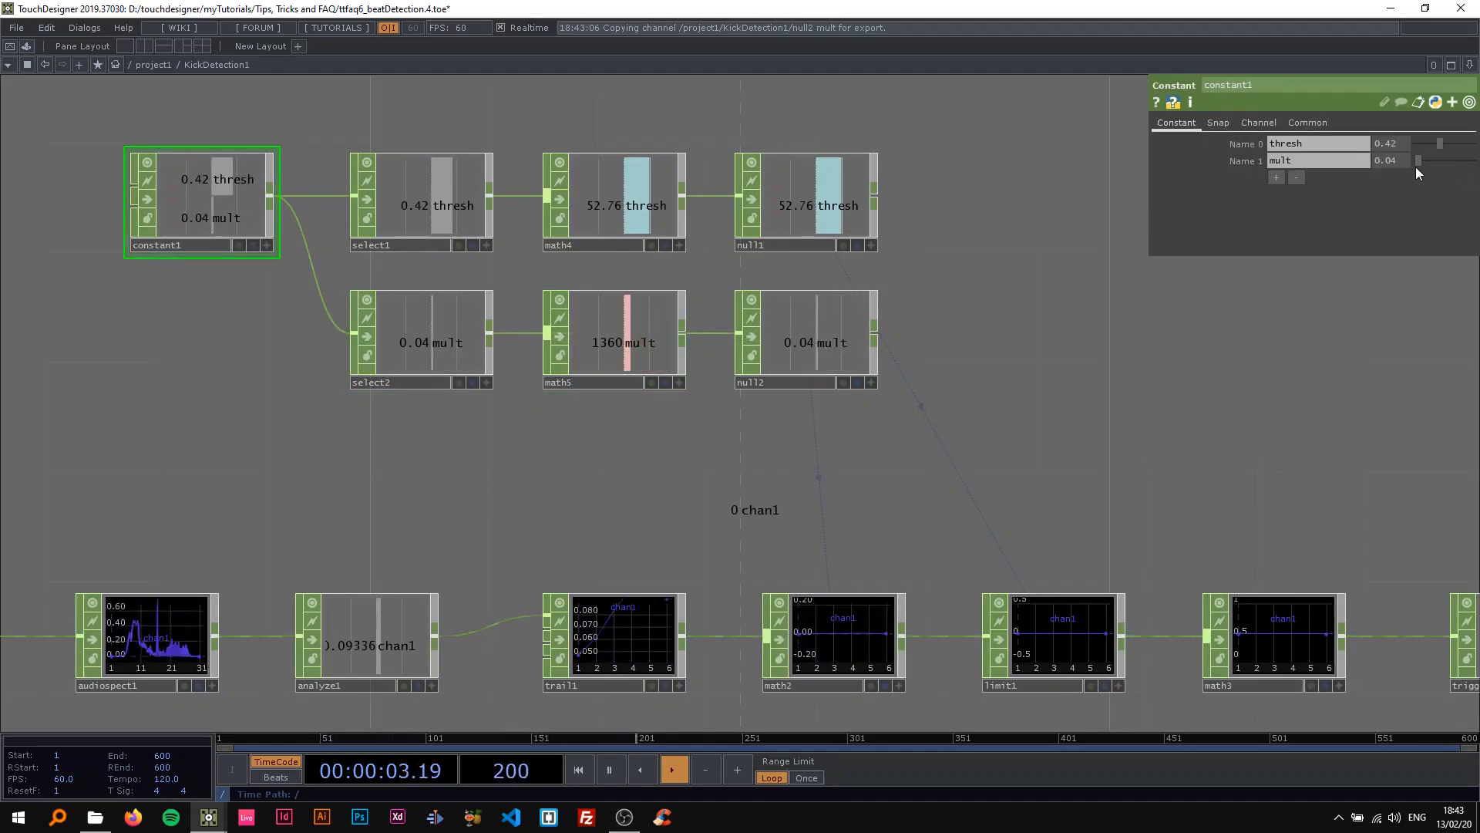
pyautogui.press('space')
# Make null2 pick up the scaled mult value coming from math5.
pyautogui.click(599, 348)
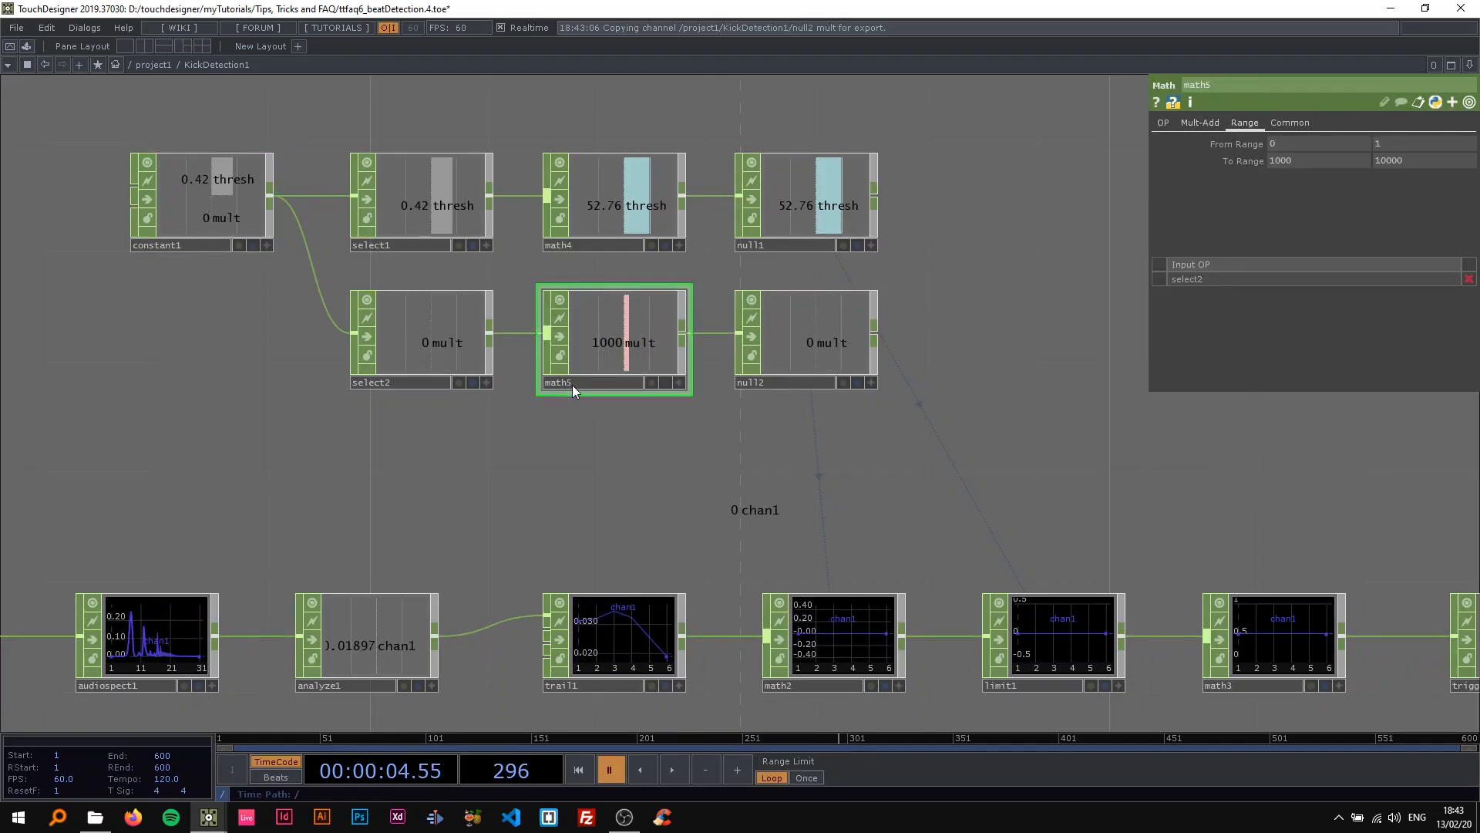
pyautogui.moveTo(639, 344)
pyautogui.mouseDown()
pyautogui.moveTo(641, 399)
pyautogui.moveTo(628, 344)
pyautogui.mouseUp()
pyautogui.scroll(-2, 611, 422)
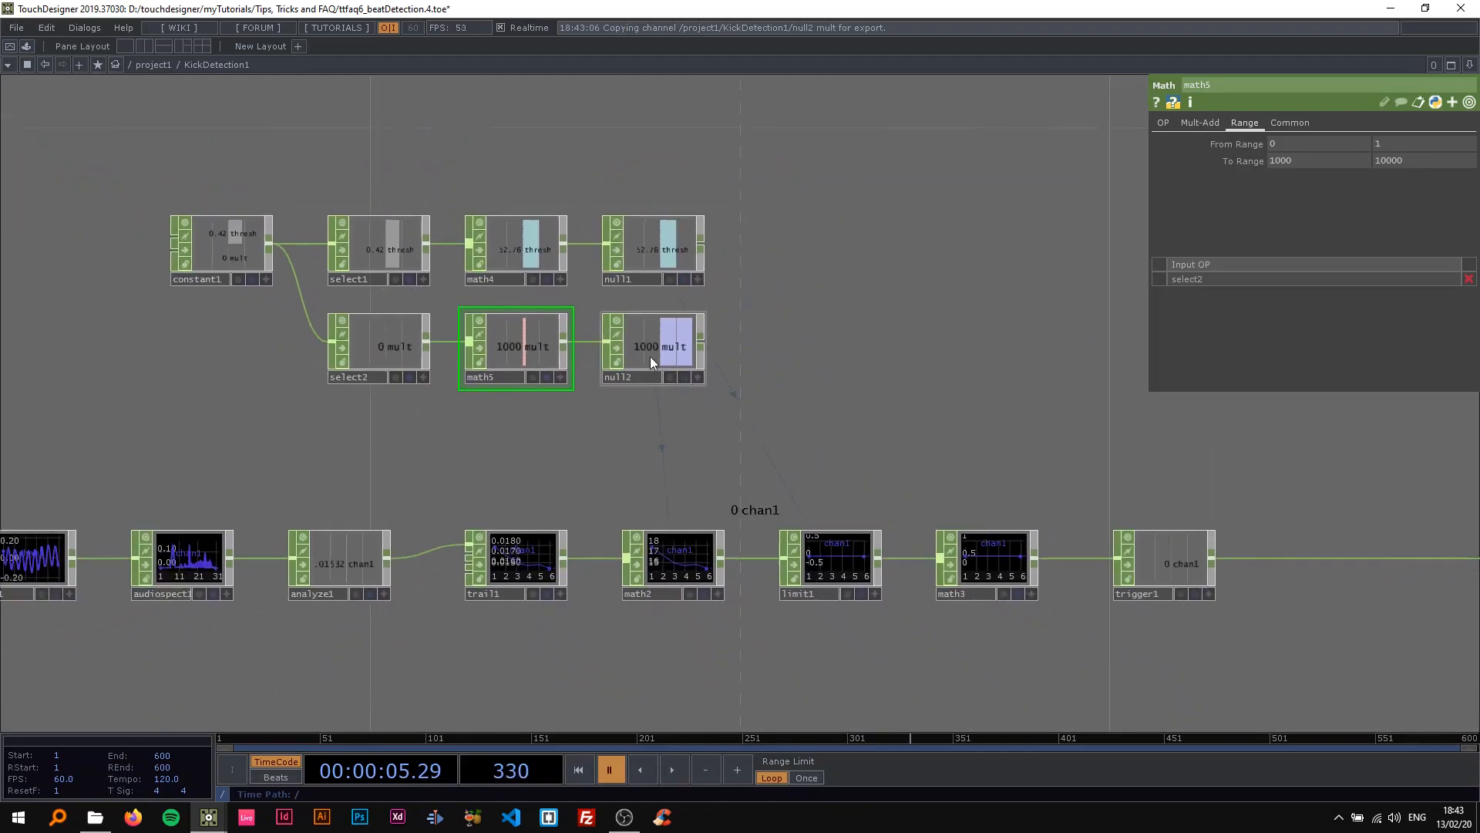
pyautogui.click(646, 366)
pyautogui.moveTo(726, 414); pyautogui.dragTo(789, 380)
# Test constant1's mult control during playback, returning it to 0 and pausing.
pyautogui.click(299, 214)
pyautogui.moveTo(499, 370); pyautogui.dragTo(318, 326)
pyautogui.press('space')
pyautogui.moveTo(1422, 162)
pyautogui.mouseDown()
pyautogui.moveTo(1479, 174)
pyautogui.moveTo(1397, 169)
pyautogui.mouseUp()
pyautogui.press('space')
pyautogui.moveTo(290, 337); pyautogui.dragTo(478, 352)
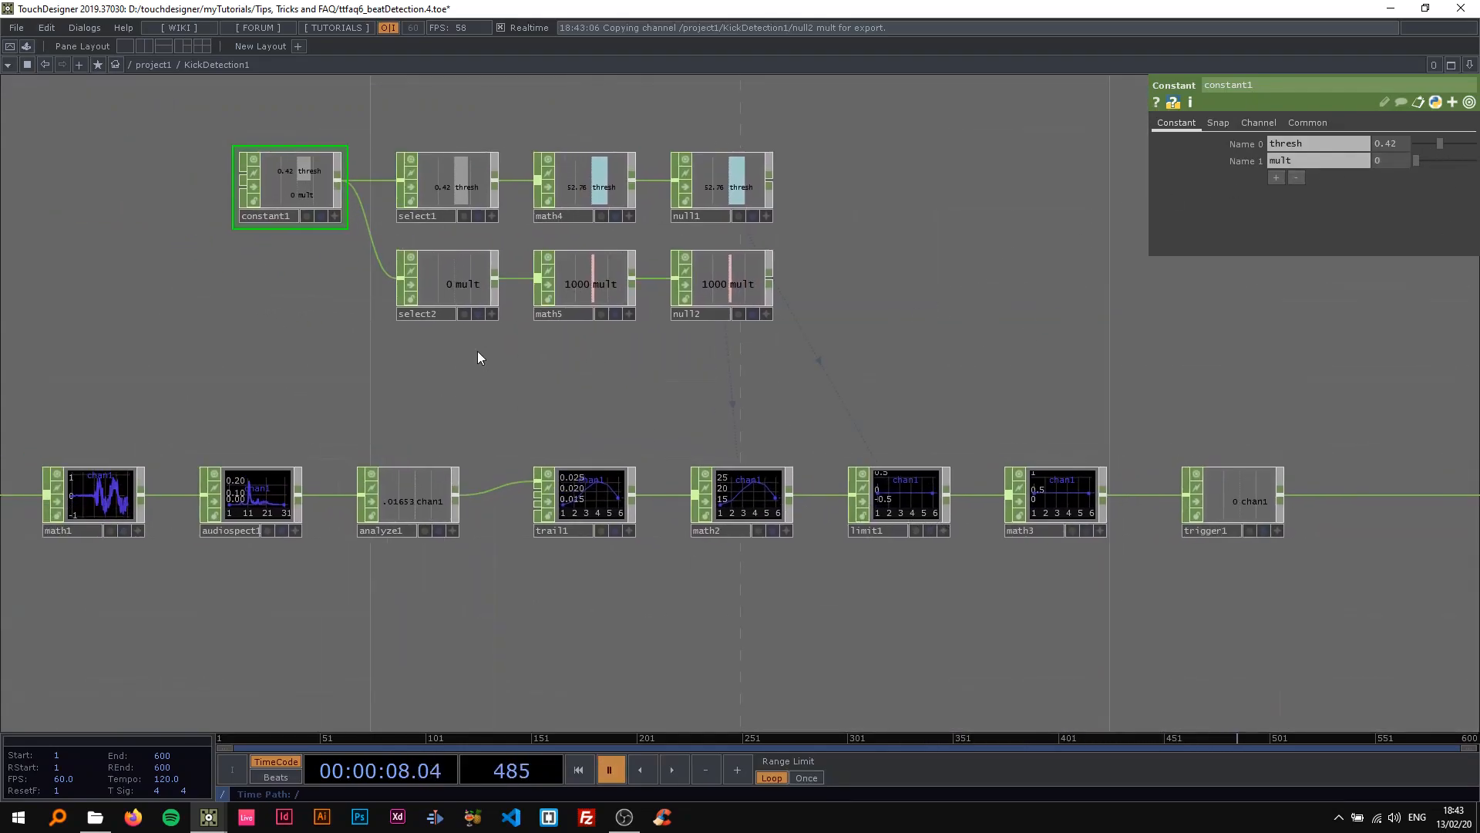
pyautogui.scroll(-2, 932, 333)
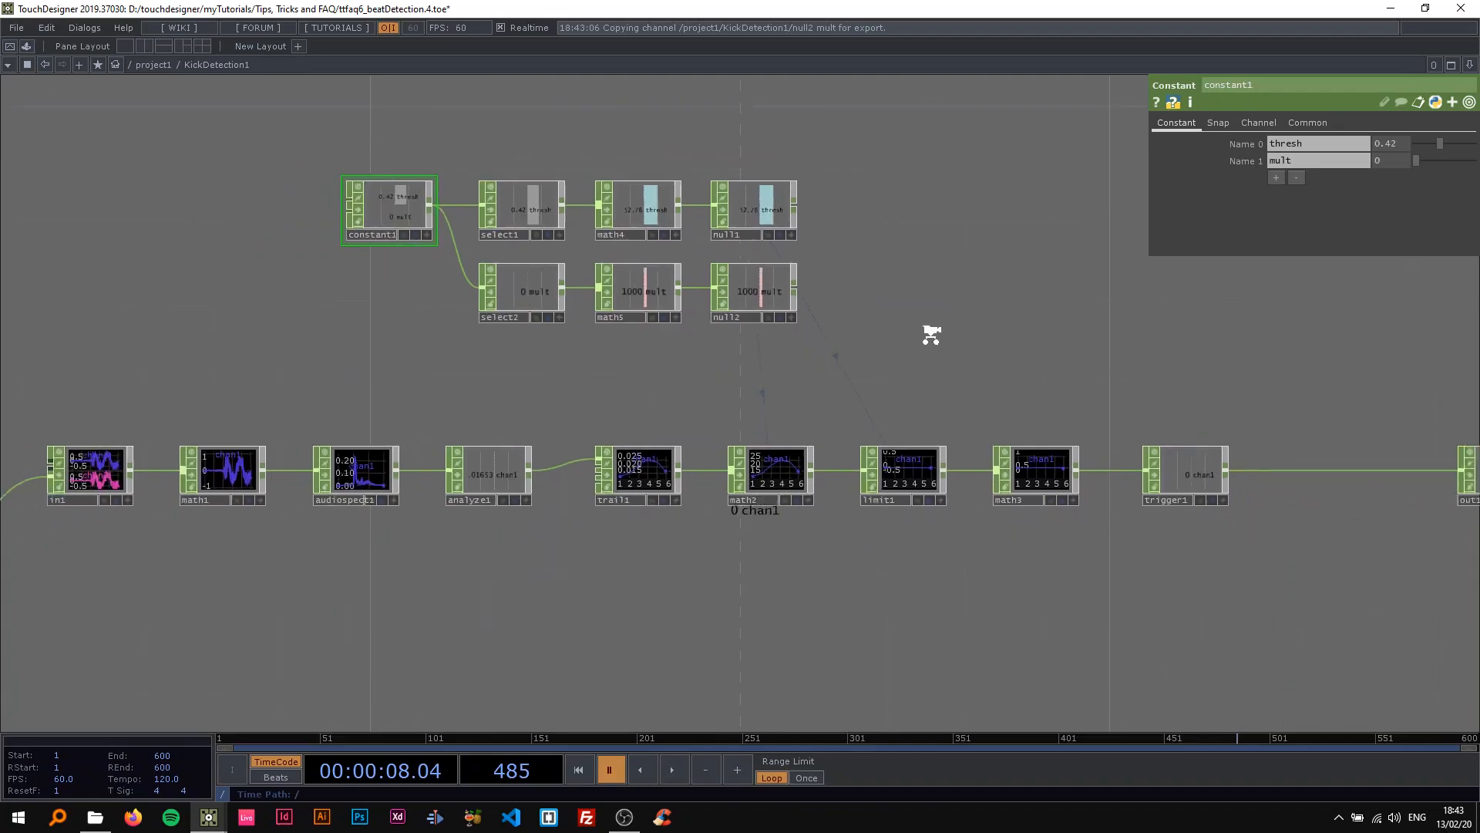
pyautogui.scroll(1, 931, 333)
pyautogui.moveTo(853, 327); pyautogui.dragTo(747, 339)
pyautogui.scroll(2, 746, 346)
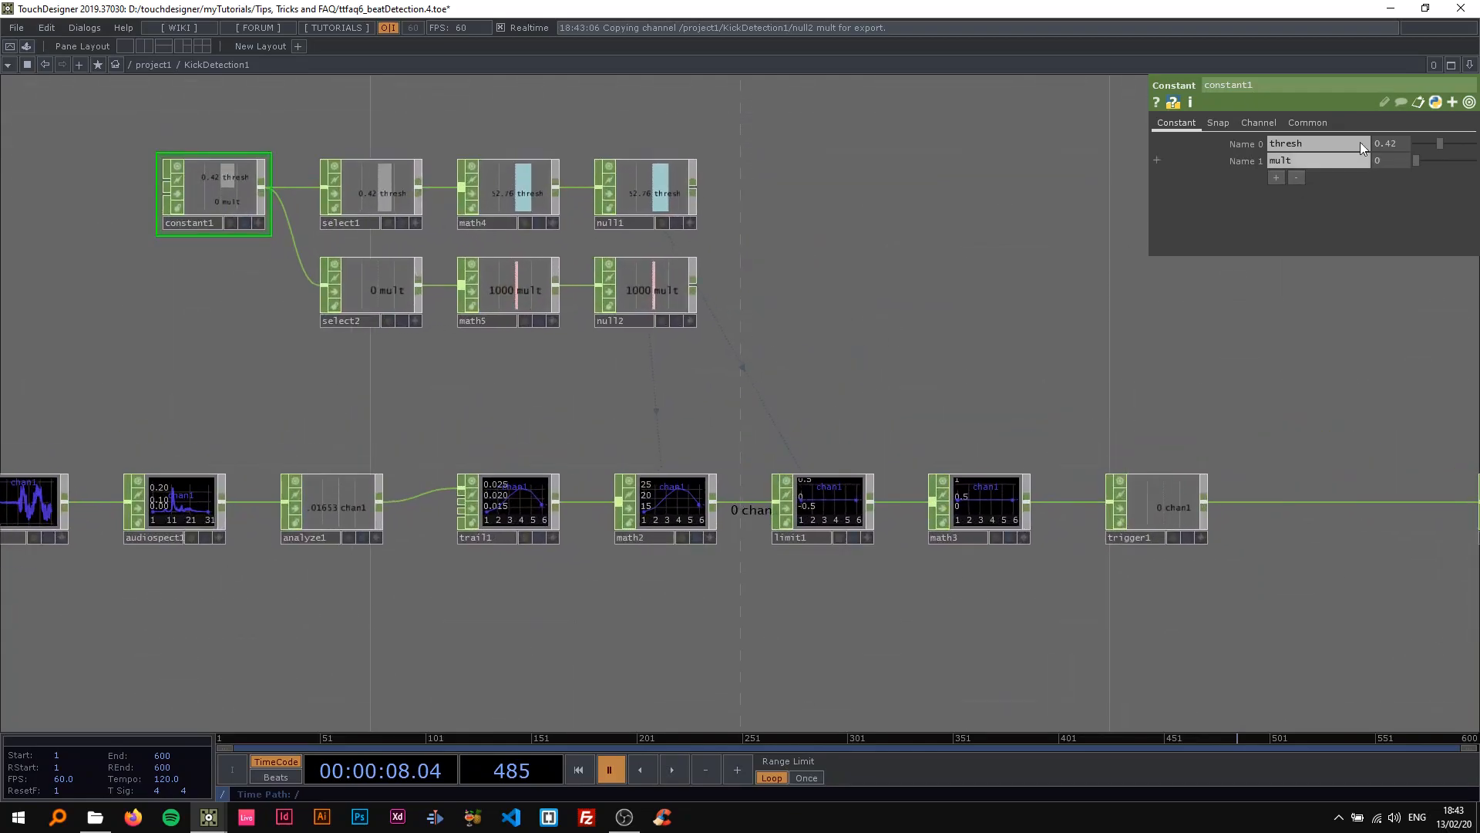
# Lower constant1's thresh to 0 during playback, then pause.
pyautogui.press('space')
pyautogui.moveTo(1440, 145); pyautogui.dragTo(1414, 147)
pyautogui.scroll(3, 643, 489)
pyautogui.press('space')
# Set trail1's Window Length to 1 to display a longer signal history.
pyautogui.scroll(-2, 1005, 381)
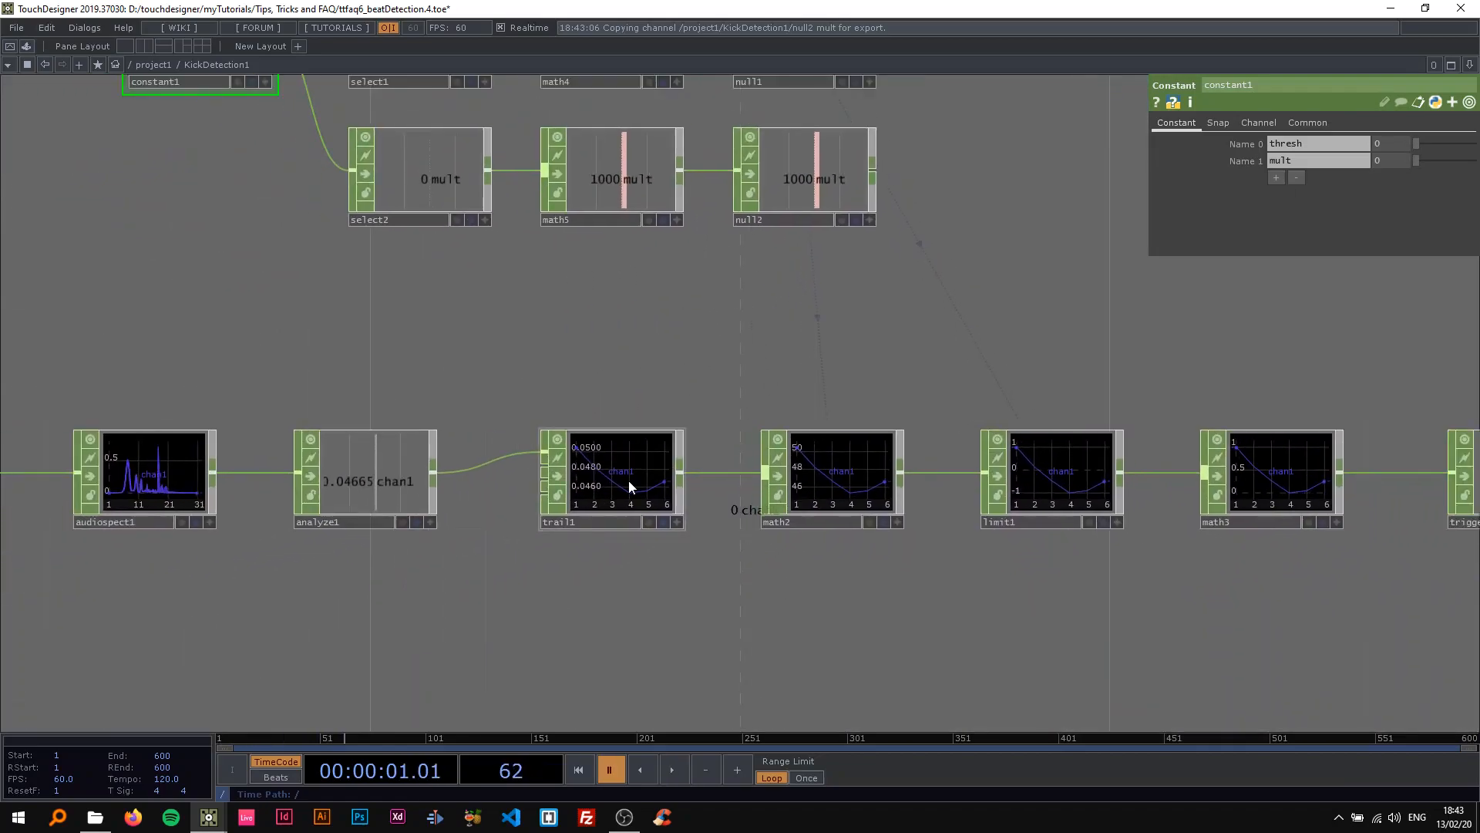
pyautogui.click(628, 480)
pyautogui.scroll(1, 627, 479)
pyautogui.click(1288, 179)
pyautogui.write('1')
pyautogui.press('Return')
pyautogui.scroll(-2, 925, 297)
# Resume playback and raise constant1's thresh to 0.39 while comparing the math2, limit1 and math3 curves, then pause.
pyautogui.moveTo(891, 319); pyautogui.dragTo(700, 324)
pyautogui.press('space')
pyautogui.scroll(1, 794, 377)
pyautogui.click(353, 165)
pyautogui.scroll(4, 831, 362)
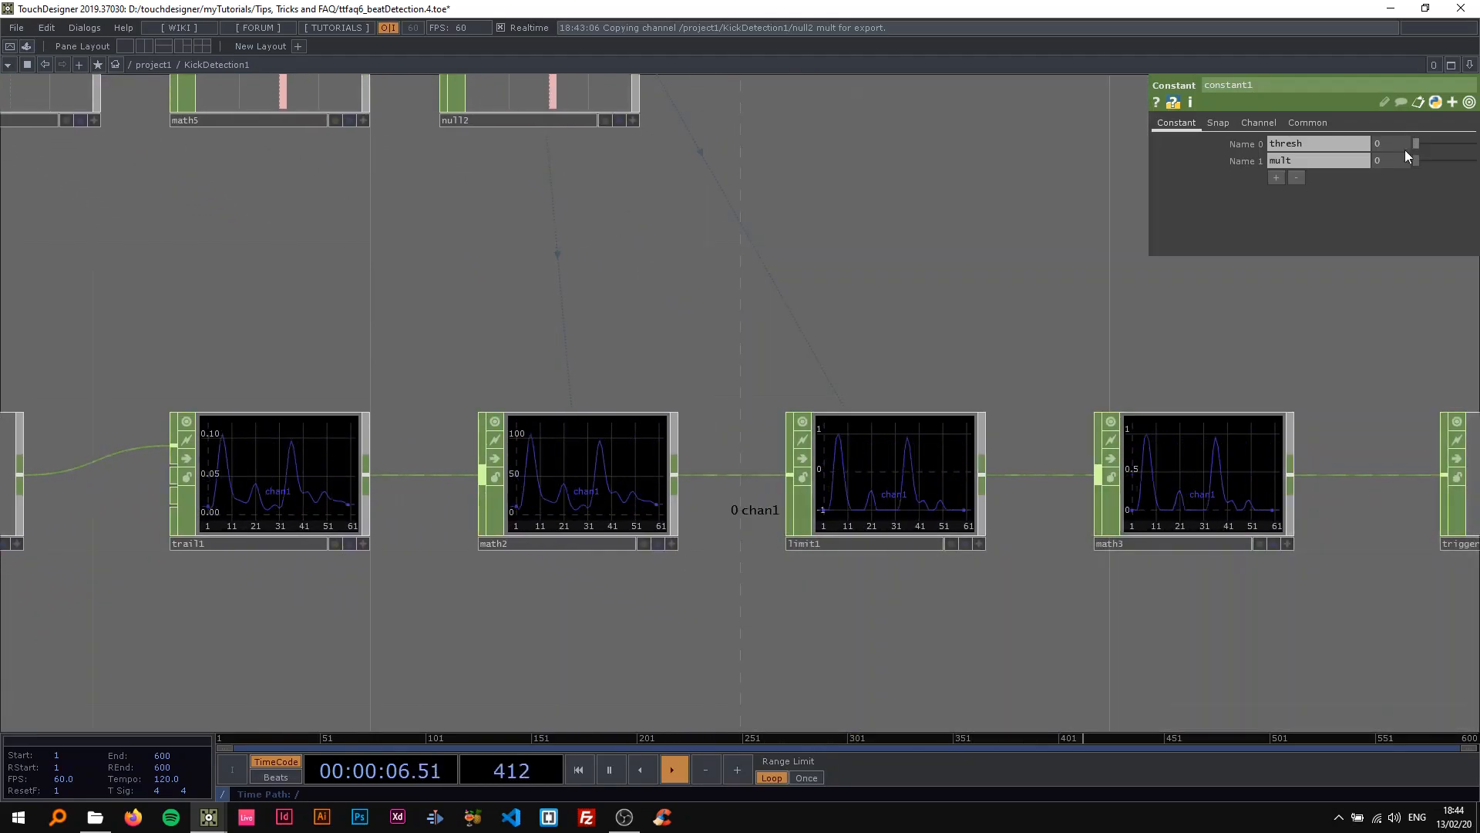
pyautogui.scroll(3, 925, 515)
pyautogui.scroll(1, 926, 515)
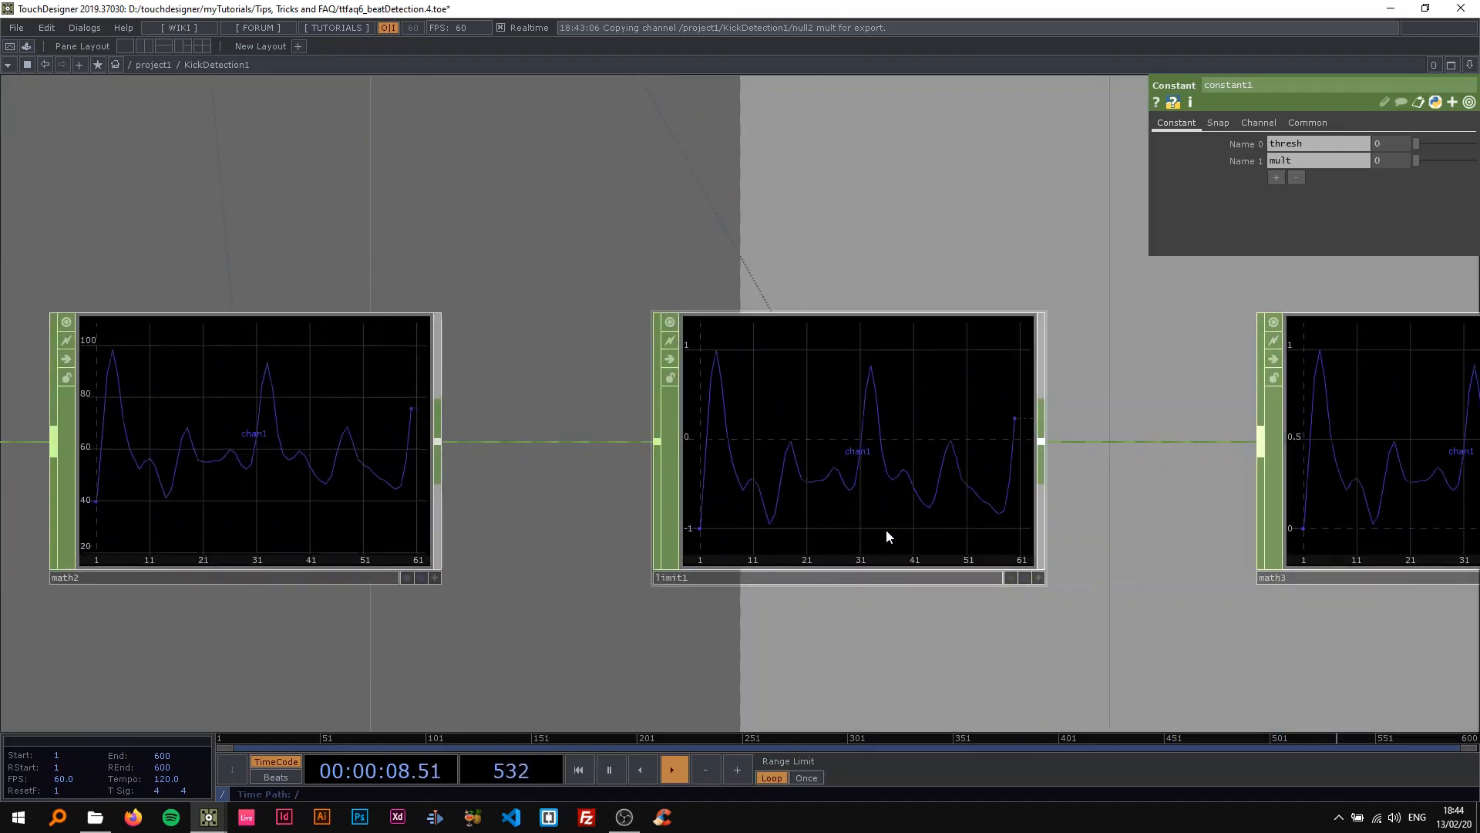
pyautogui.scroll(-3, 864, 532)
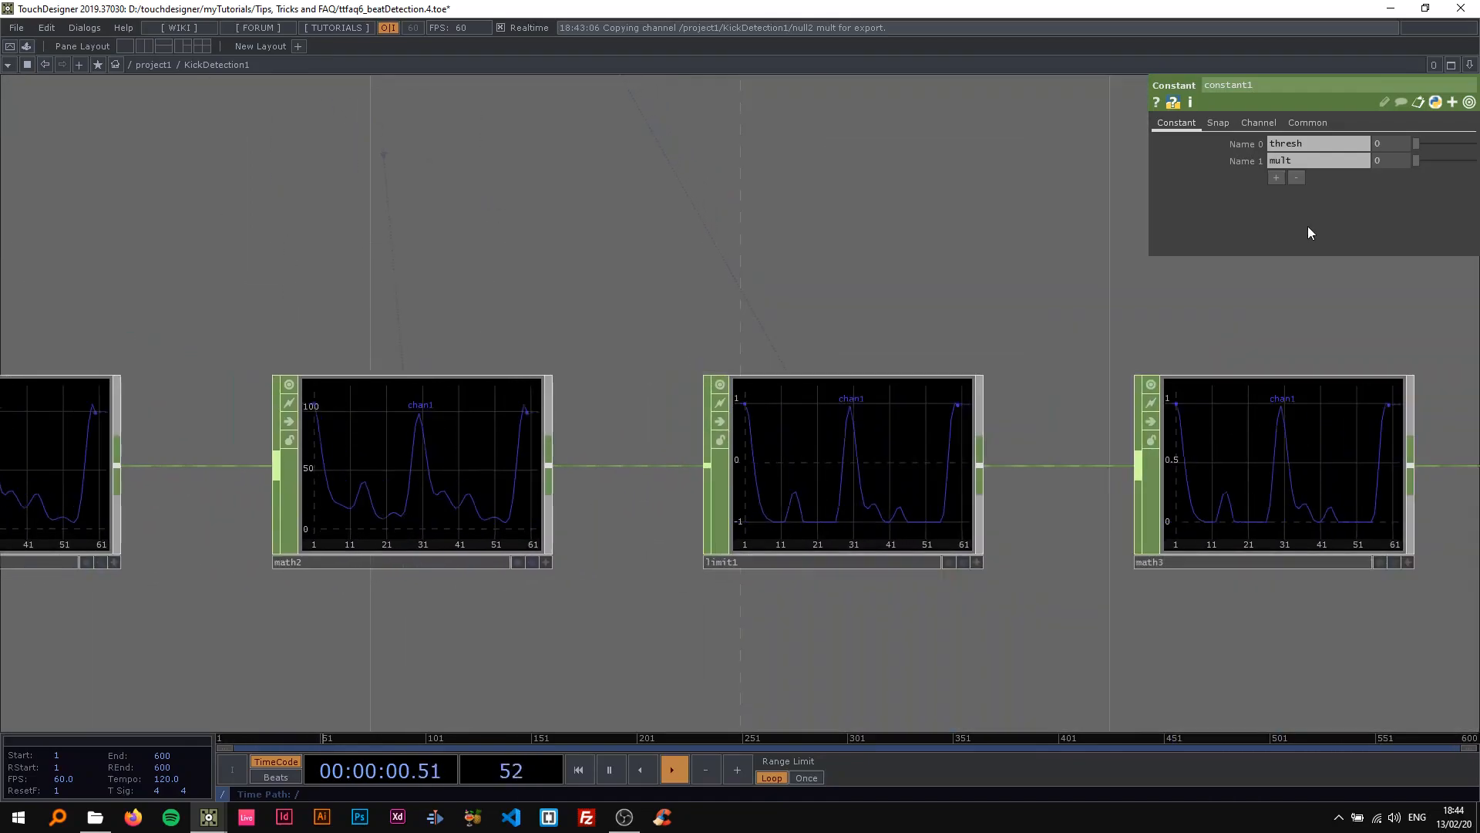
pyautogui.moveTo(1423, 143)
pyautogui.mouseDown()
pyautogui.moveTo(1478, 161)
pyautogui.moveTo(1445, 159)
pyautogui.mouseUp()
pyautogui.press('space')
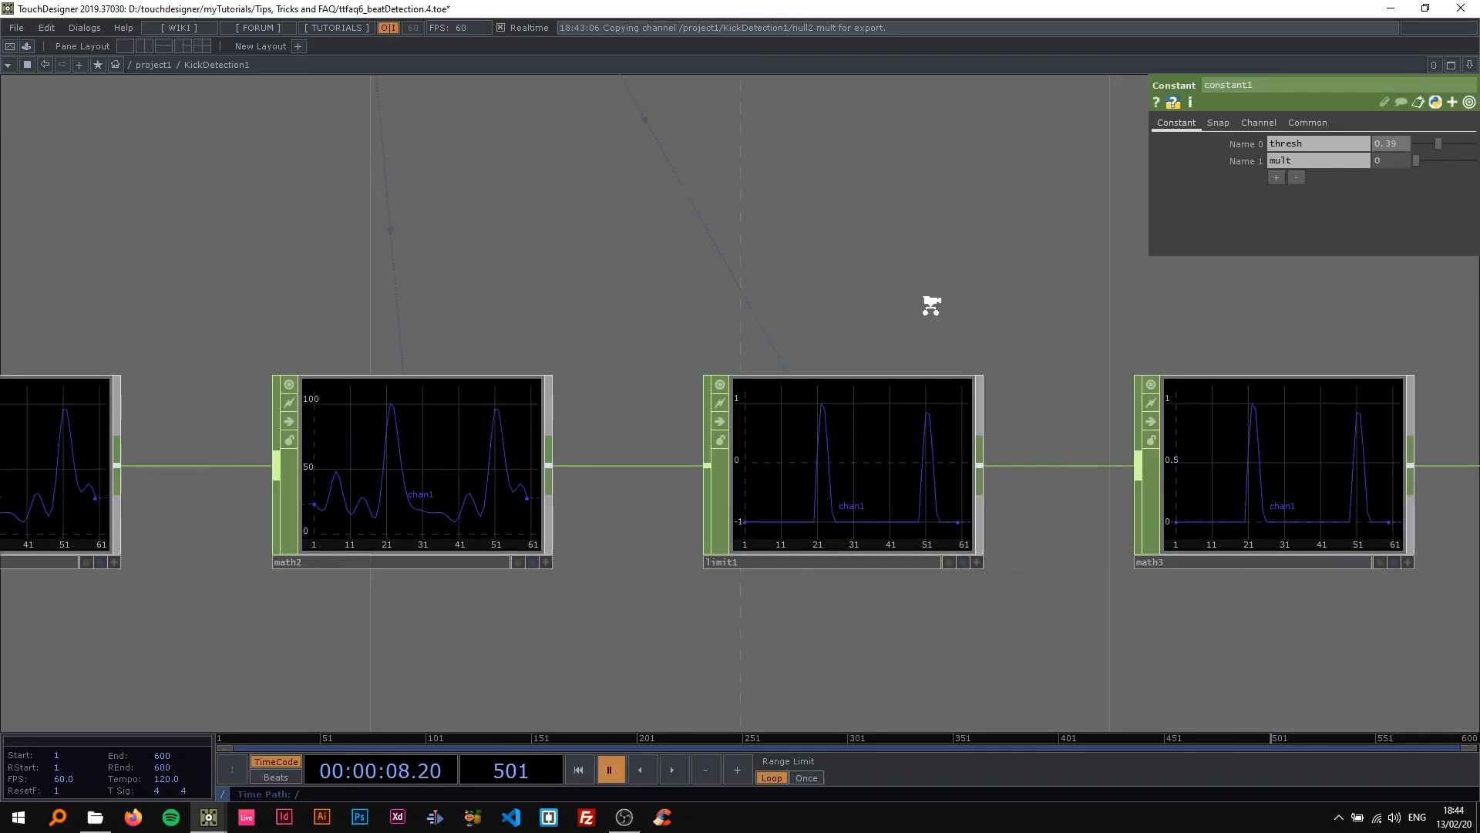
# Resume playback and raise constant1's thresh to 0.7.
pyautogui.scroll(-3, 929, 302)
pyautogui.scroll(3, 884, 386)
pyautogui.press('space')
pyautogui.moveTo(1437, 143); pyautogui.dragTo(1457, 160)
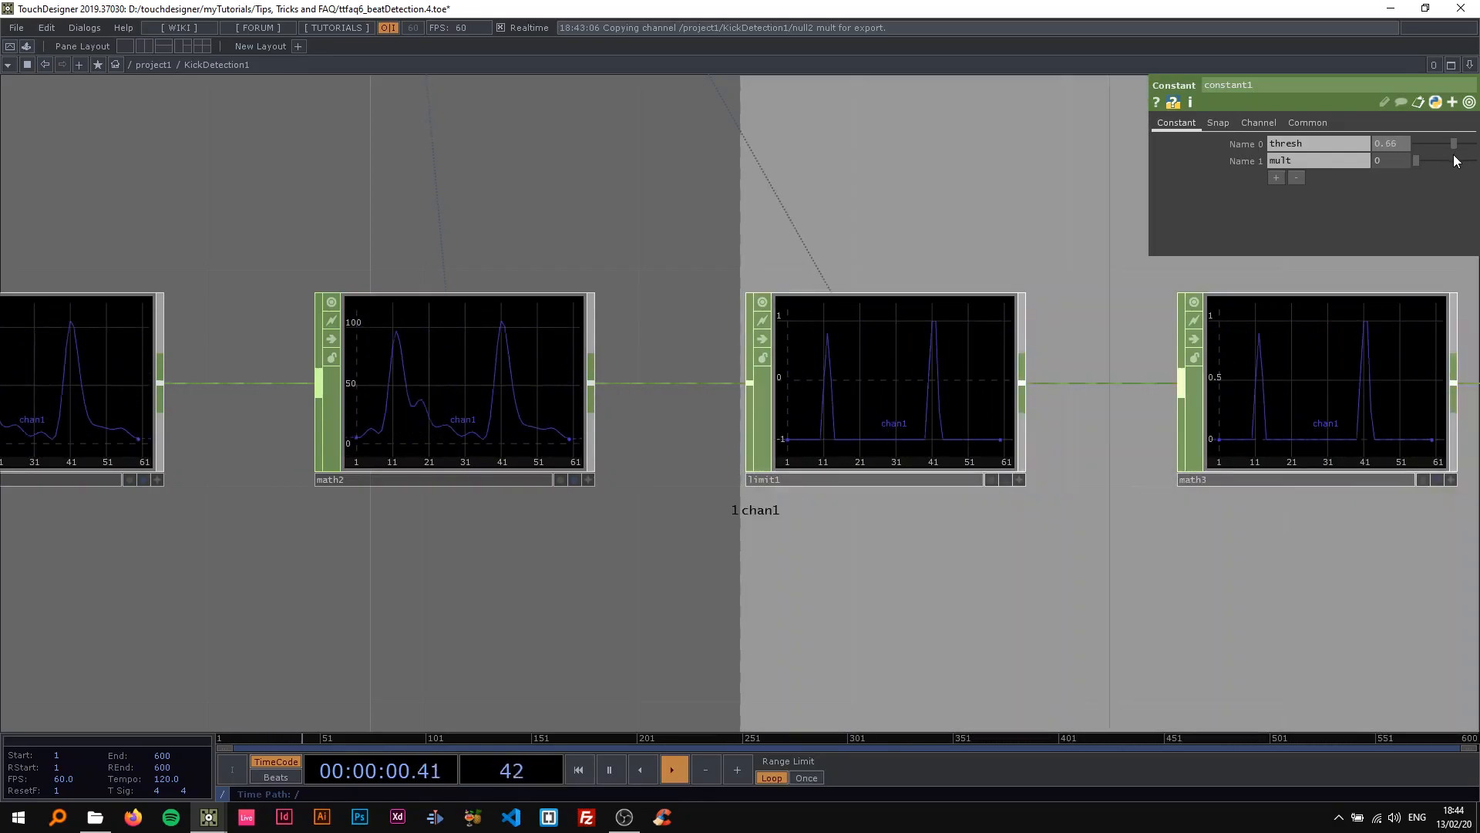
pyautogui.scroll(-2, 935, 230)
pyautogui.scroll(-1, 935, 230)
pyautogui.moveTo(935, 230); pyautogui.dragTo(731, 268)
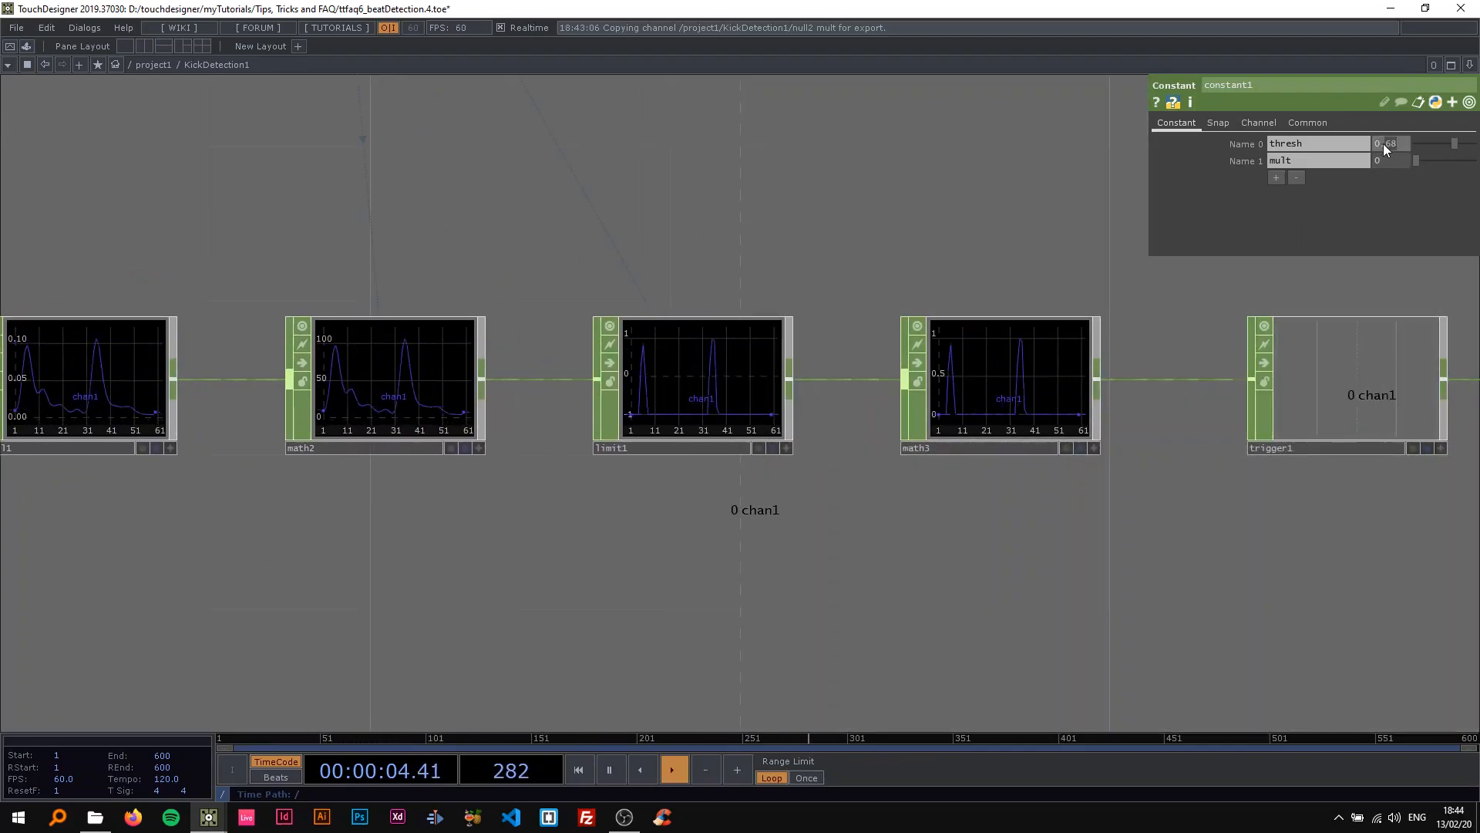
pyautogui.write('7')
pyautogui.press('Return')
# Examine math5's range settings and the signal curves along the chain from trail1 to trigger1.
pyautogui.moveTo(743, 288); pyautogui.dragTo(598, 285, button='middle')
pyautogui.moveTo(599, 284); pyautogui.dragTo(395, 364)
pyautogui.moveTo(395, 364); pyautogui.dragTo(517, 293, button='middle')
pyautogui.moveTo(517, 293); pyautogui.dragTo(840, 328)
pyautogui.moveTo(807, 324); pyautogui.dragTo(657, 320, button='middle')
pyautogui.scroll(1, 656, 320)
pyautogui.click(548, 237)
pyautogui.scroll(2, 617, 366)
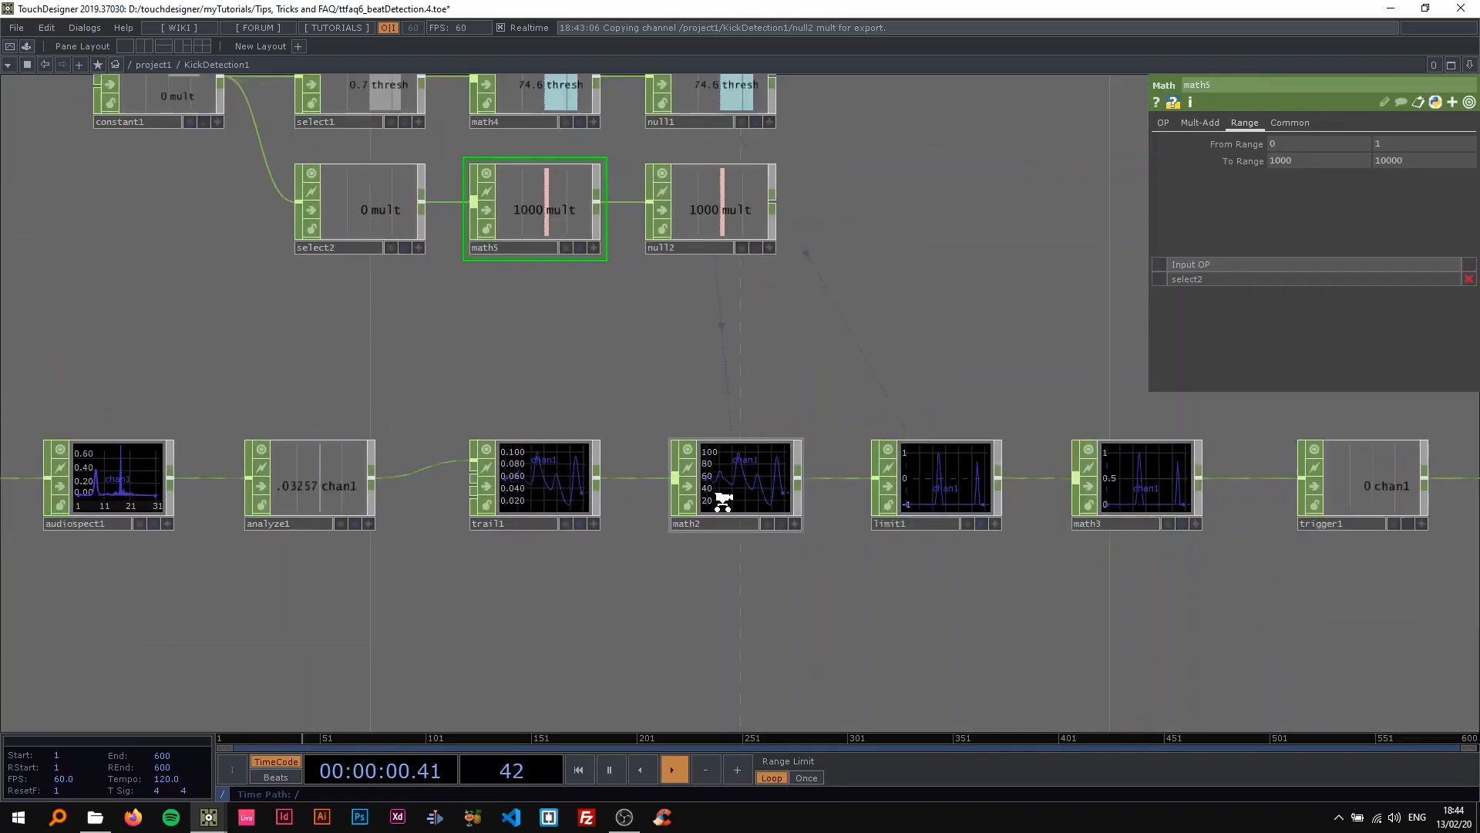
pyautogui.scroll(-2, 722, 502)
pyautogui.moveTo(832, 385); pyautogui.dragTo(978, 355)
pyautogui.moveTo(867, 361); pyautogui.dragTo(984, 362)
pyautogui.scroll(-3, 925, 400)
pyautogui.moveTo(917, 407); pyautogui.dragTo(747, 350)
pyautogui.click(1024, 382)
pyautogui.scroll(3, 1019, 344)
pyautogui.scroll(1, 655, 334)
pyautogui.moveTo(650, 334); pyautogui.dragTo(619, 387)
pyautogui.scroll(-2, 619, 387)
# Try constant1's mult at 1 to compare the curves, then return it to 0.
pyautogui.click(293, 173)
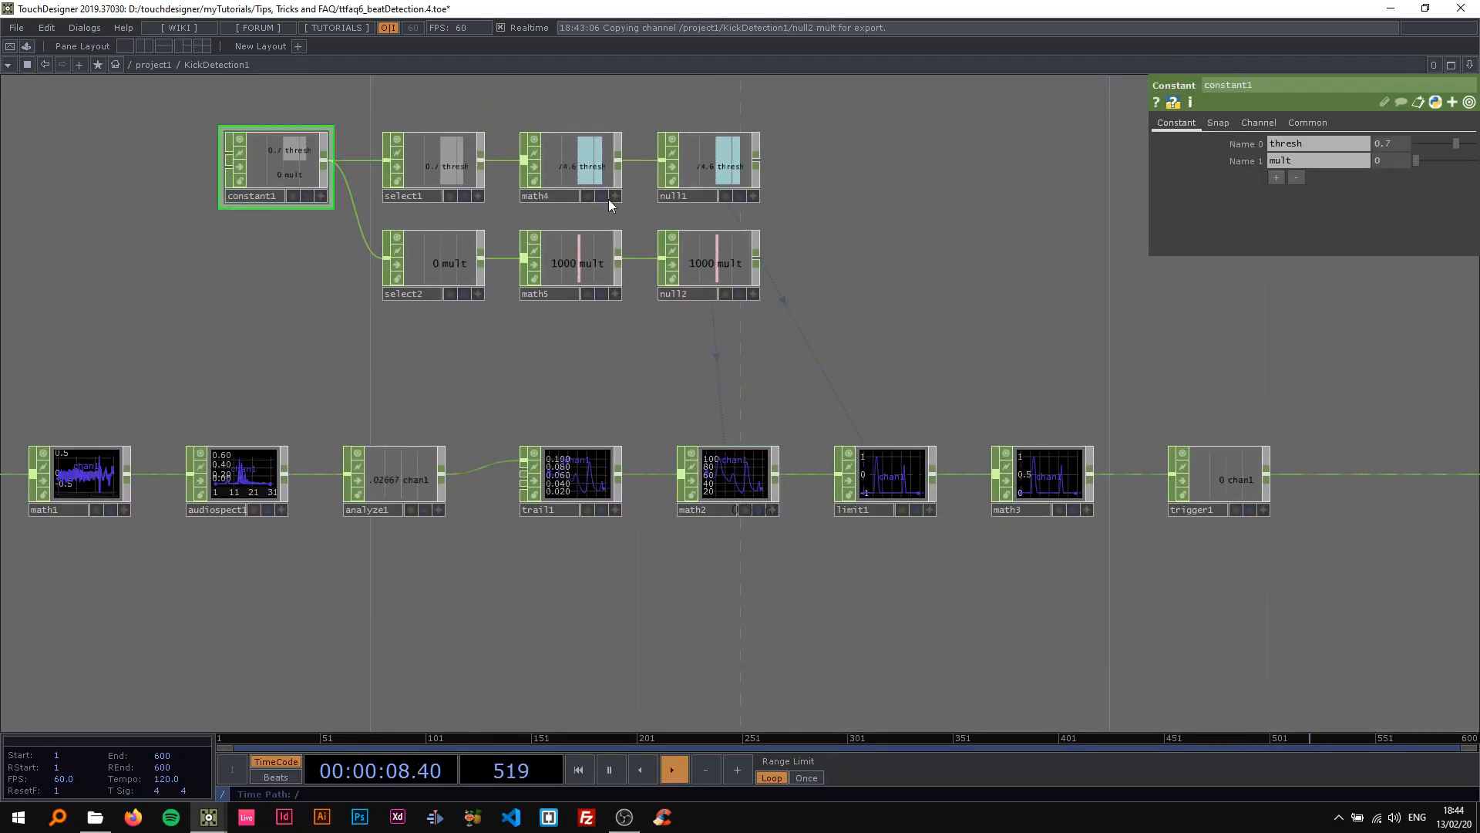
pyautogui.scroll(3, 862, 383)
pyautogui.moveTo(1420, 163); pyautogui.dragTo(1478, 169)
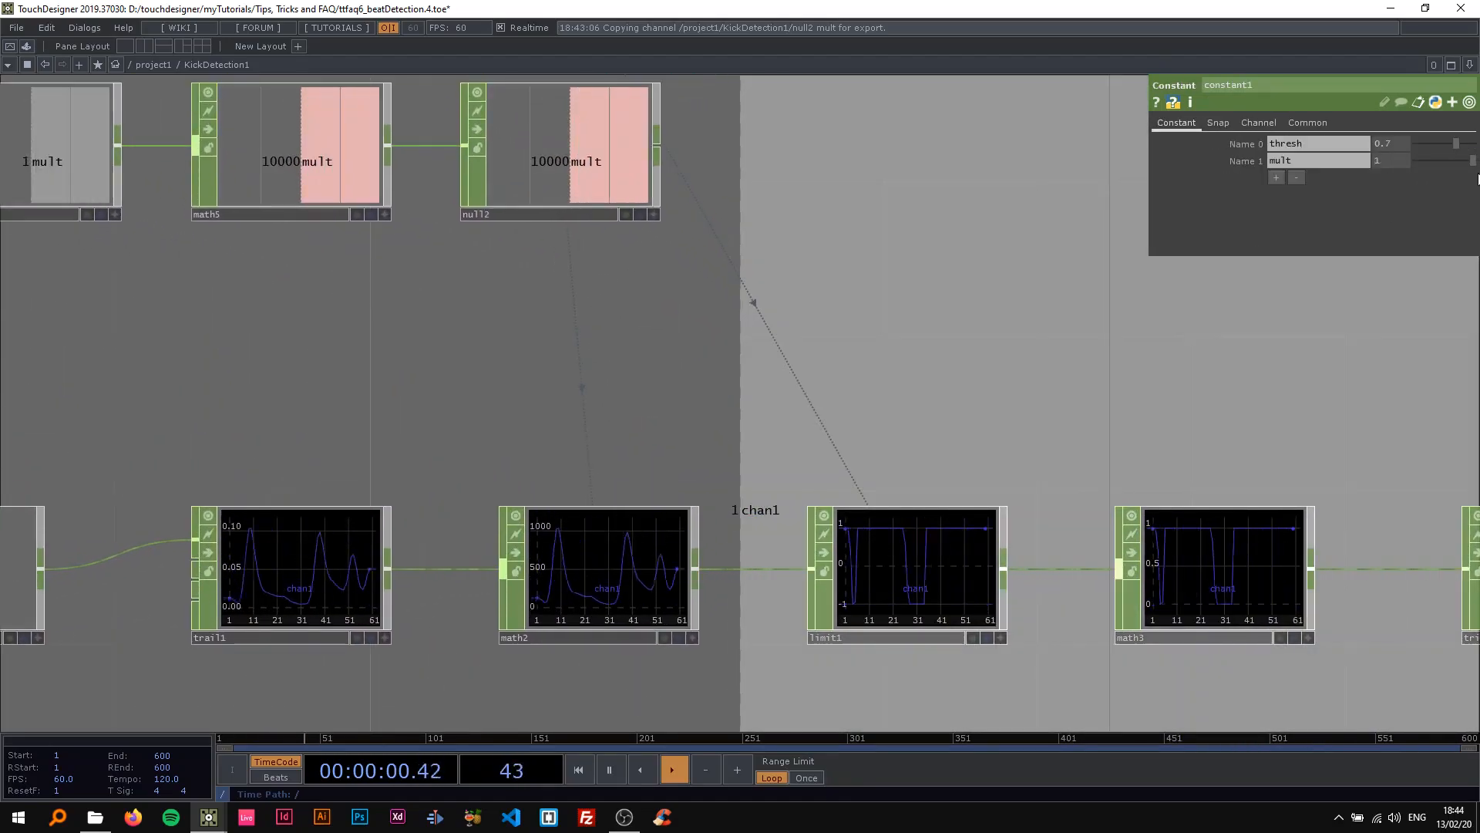
pyautogui.moveTo(744, 466); pyautogui.dragTo(819, 387)
pyautogui.scroll(2, 820, 386)
pyautogui.moveTo(1472, 161); pyautogui.dragTo(1399, 173)
# Review the complete KickDetection1 network from the audio file input to out1 with playback paused.
pyautogui.scroll(-5, 868, 258)
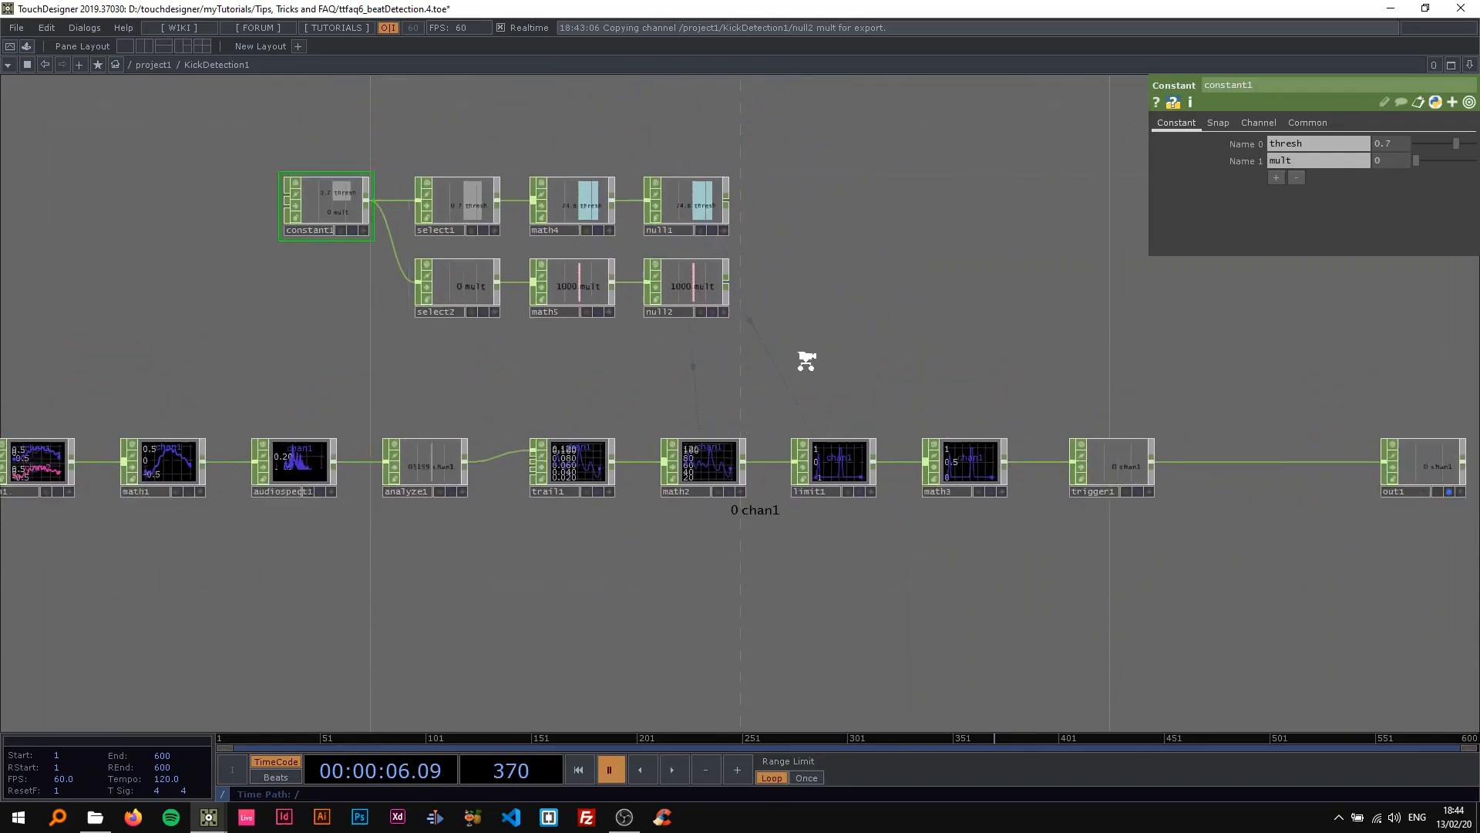
pyautogui.scroll(-3, 805, 361)
pyautogui.scroll(-3, 624, 393)
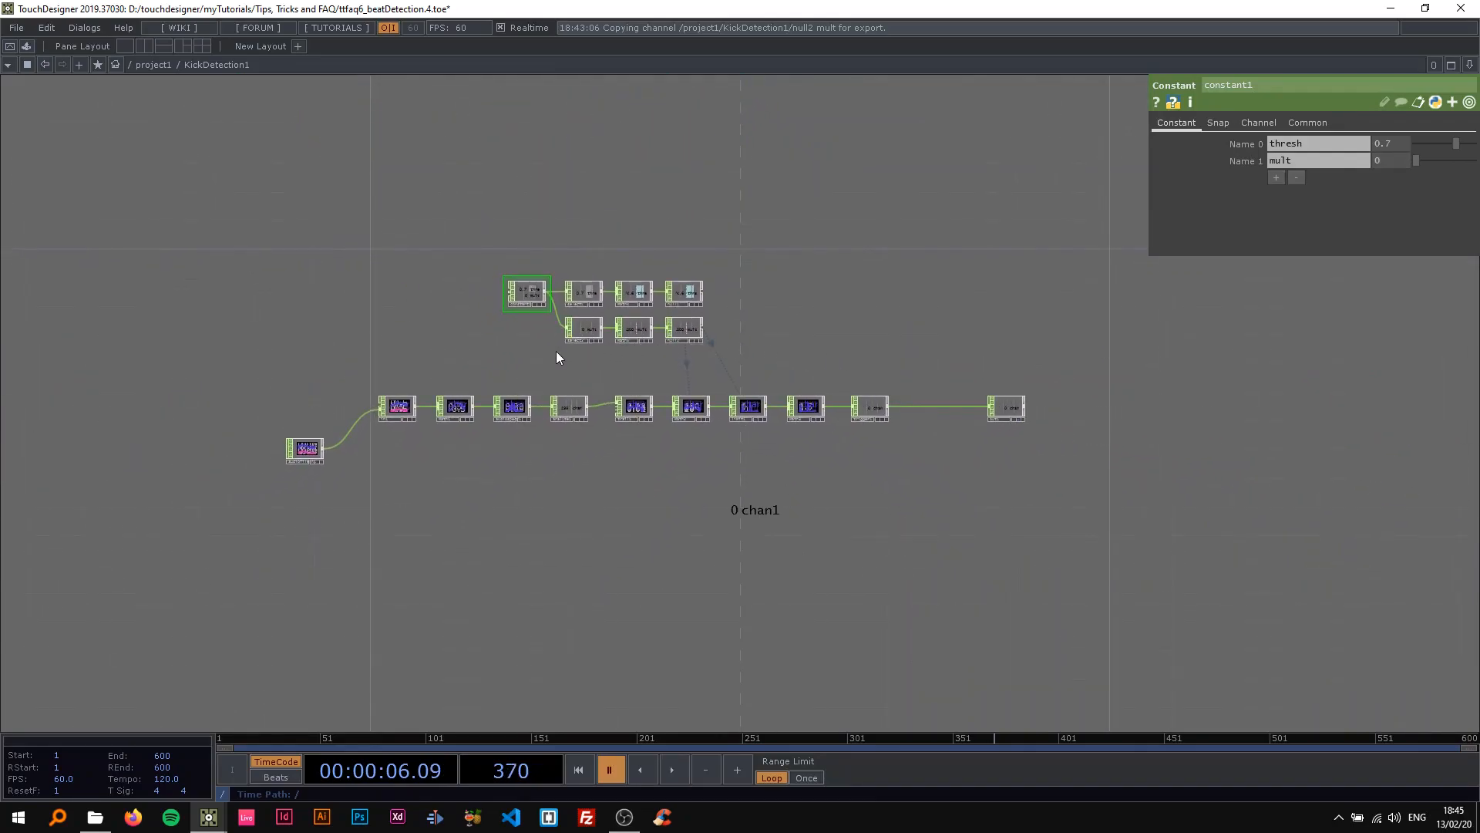
pyautogui.scroll(5, 525, 309)
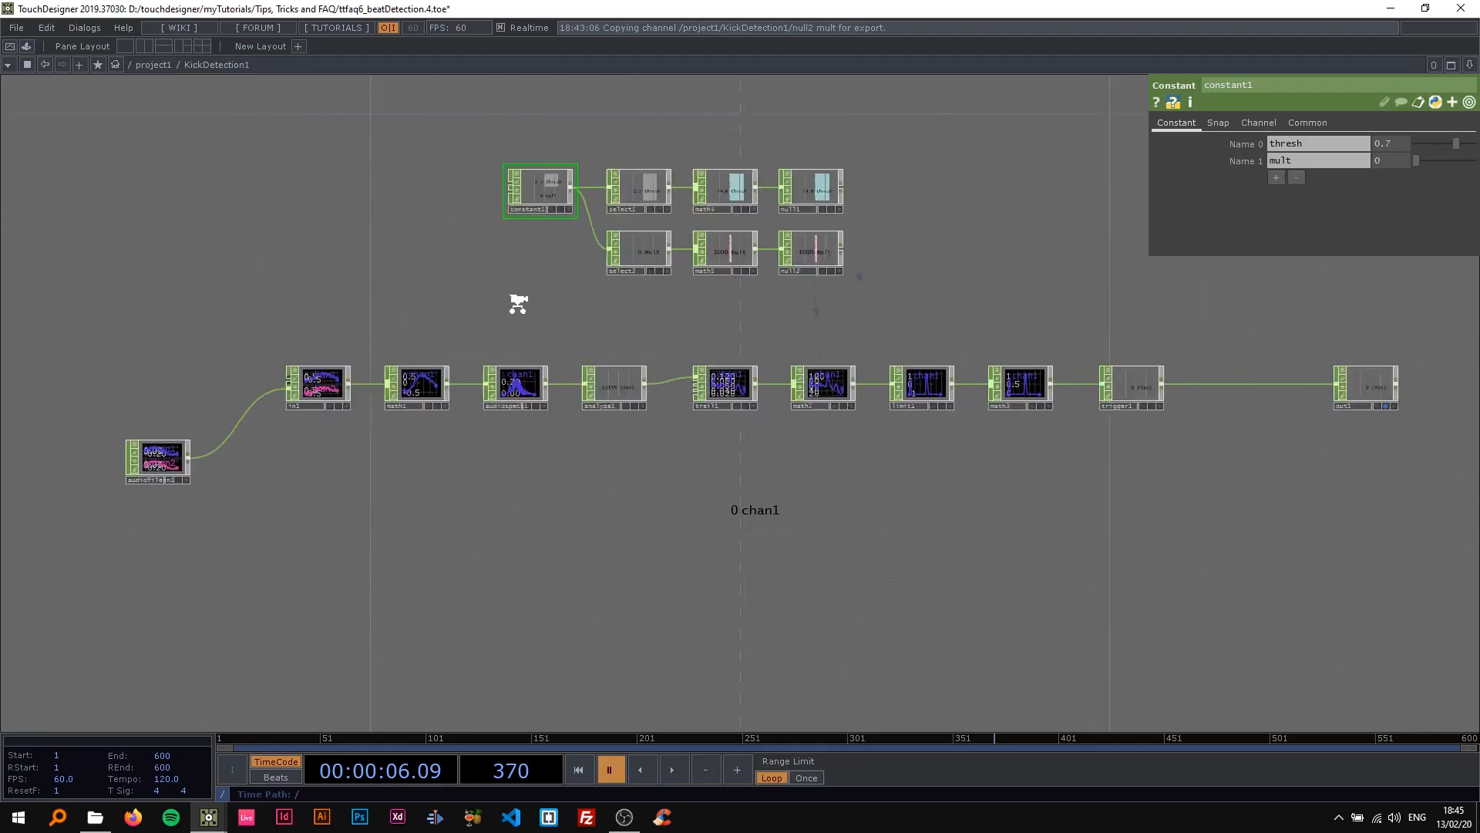
pyautogui.scroll(-2, 494, 308)
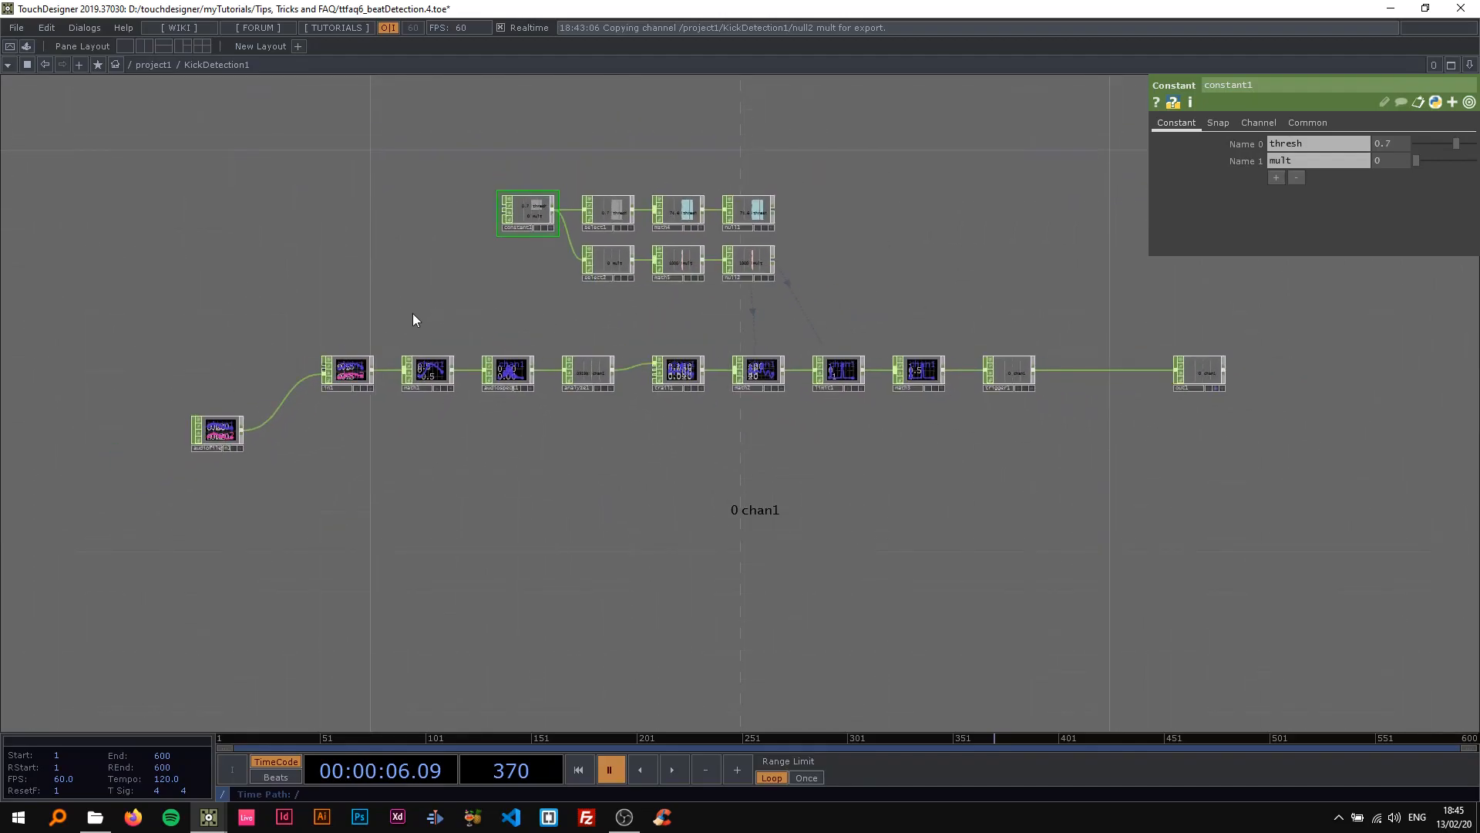
pyautogui.moveTo(414, 313); pyautogui.dragTo(469, 340)
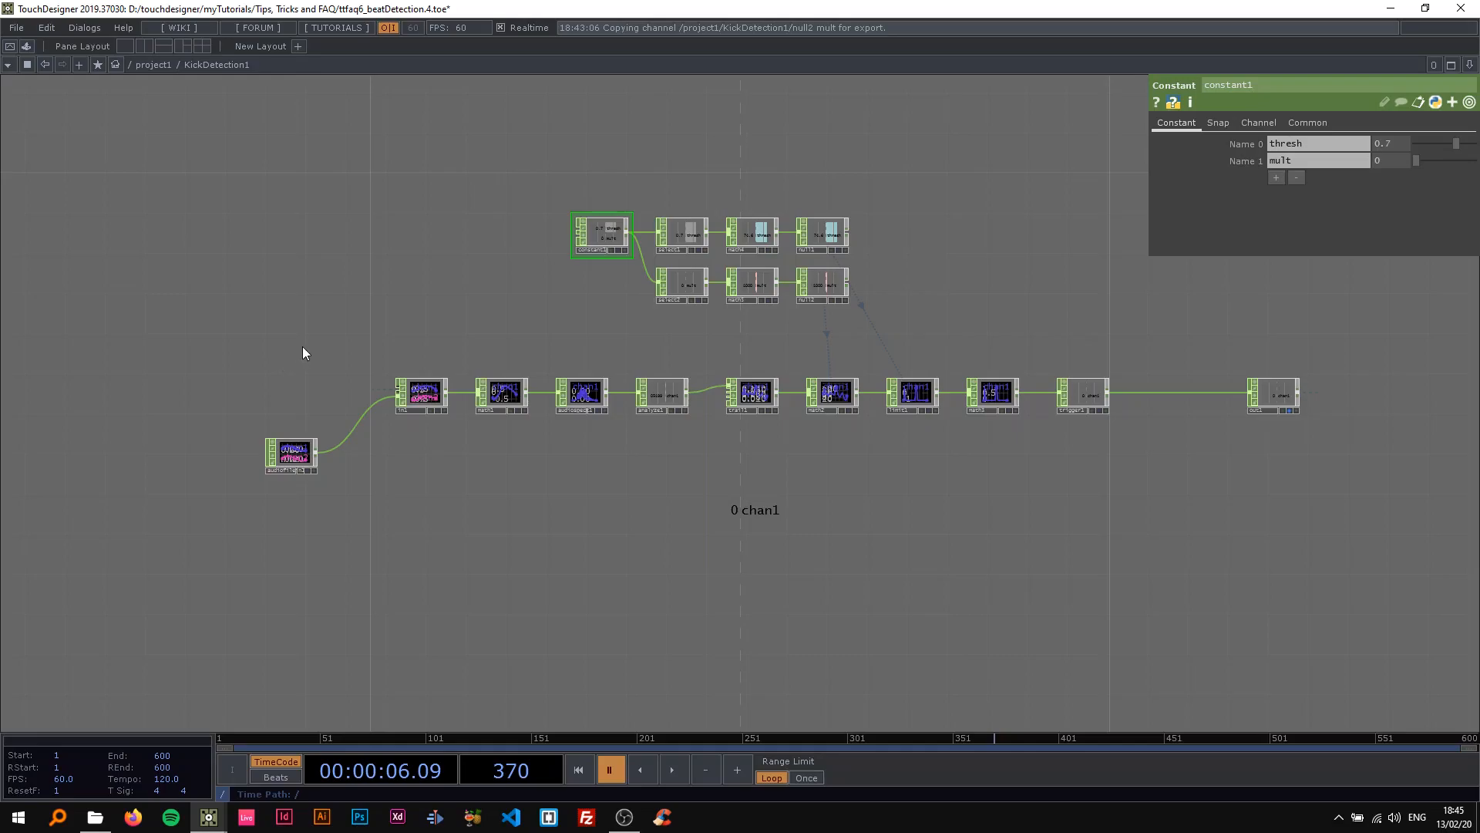
pyautogui.scroll(2, 331, 343)
pyautogui.moveTo(456, 307); pyautogui.dragTo(165, 367)
pyautogui.scroll(-2, 382, 376)
pyautogui.moveTo(153, 238); pyautogui.dragTo(1247, 563, button='right')
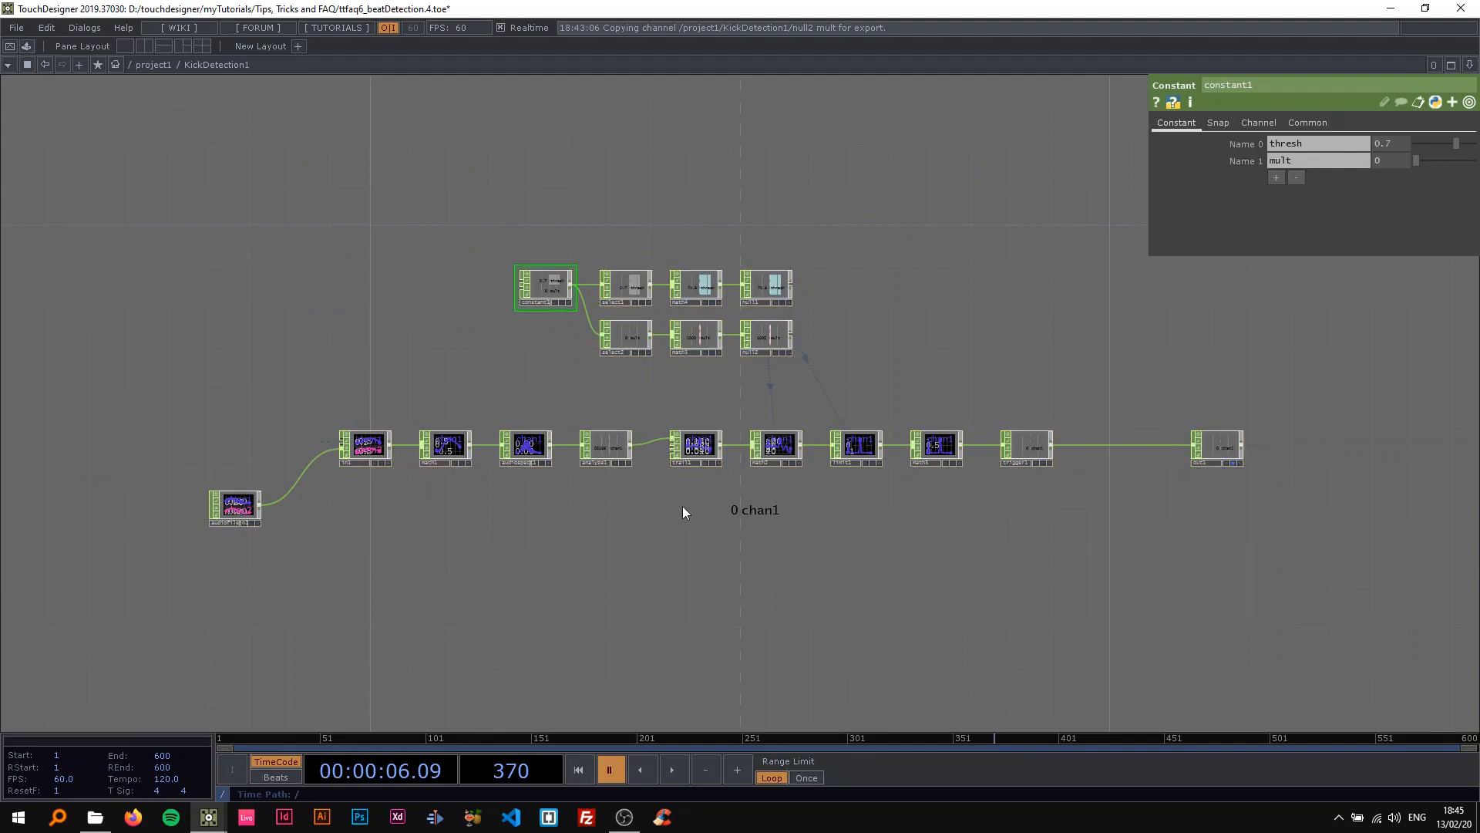
# Resume playback and raise constant1's thresh to 0.89.
pyautogui.press('space')
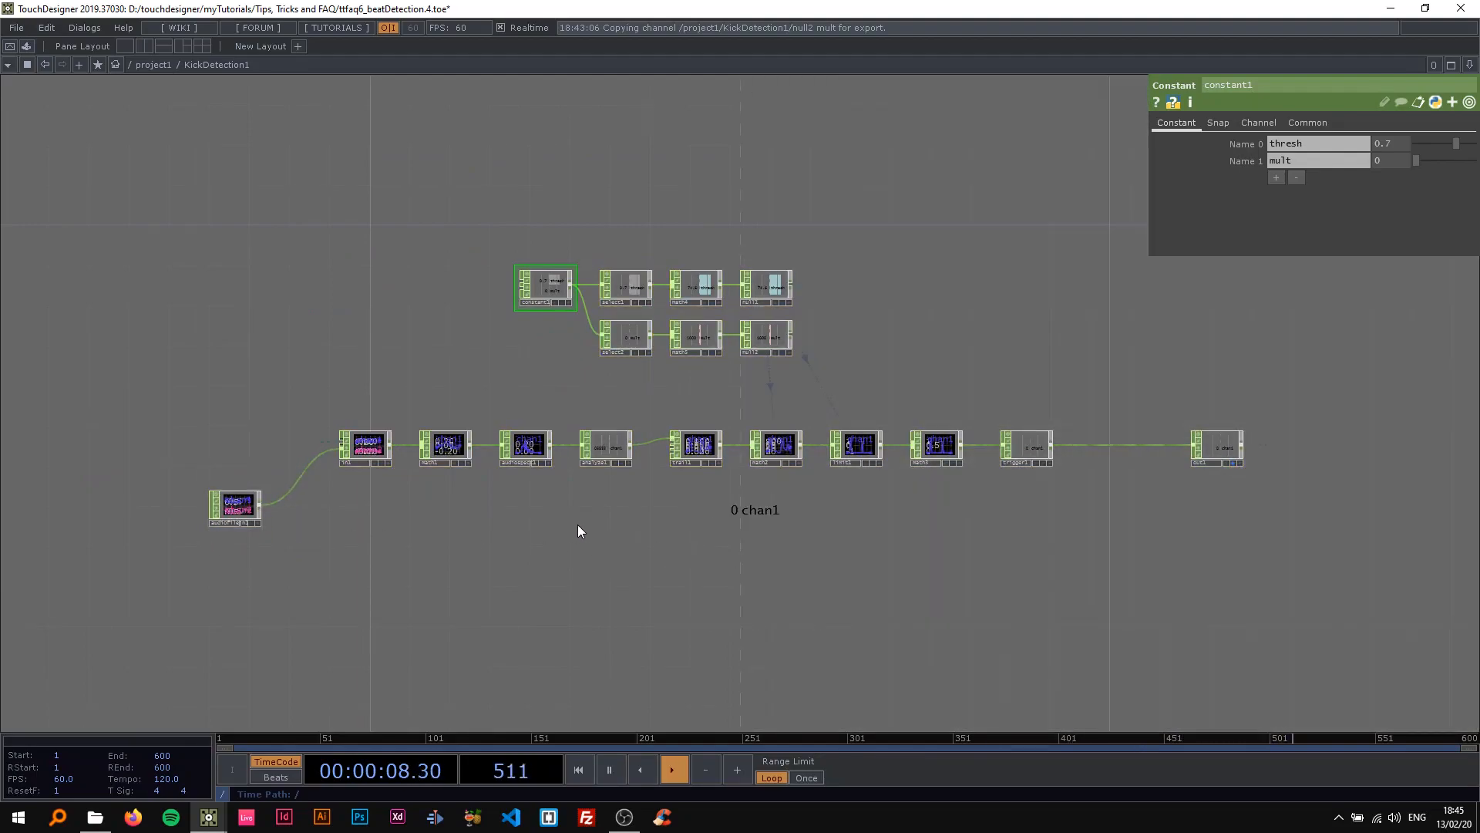
pyautogui.moveTo(578, 529); pyautogui.dragTo(505, 525)
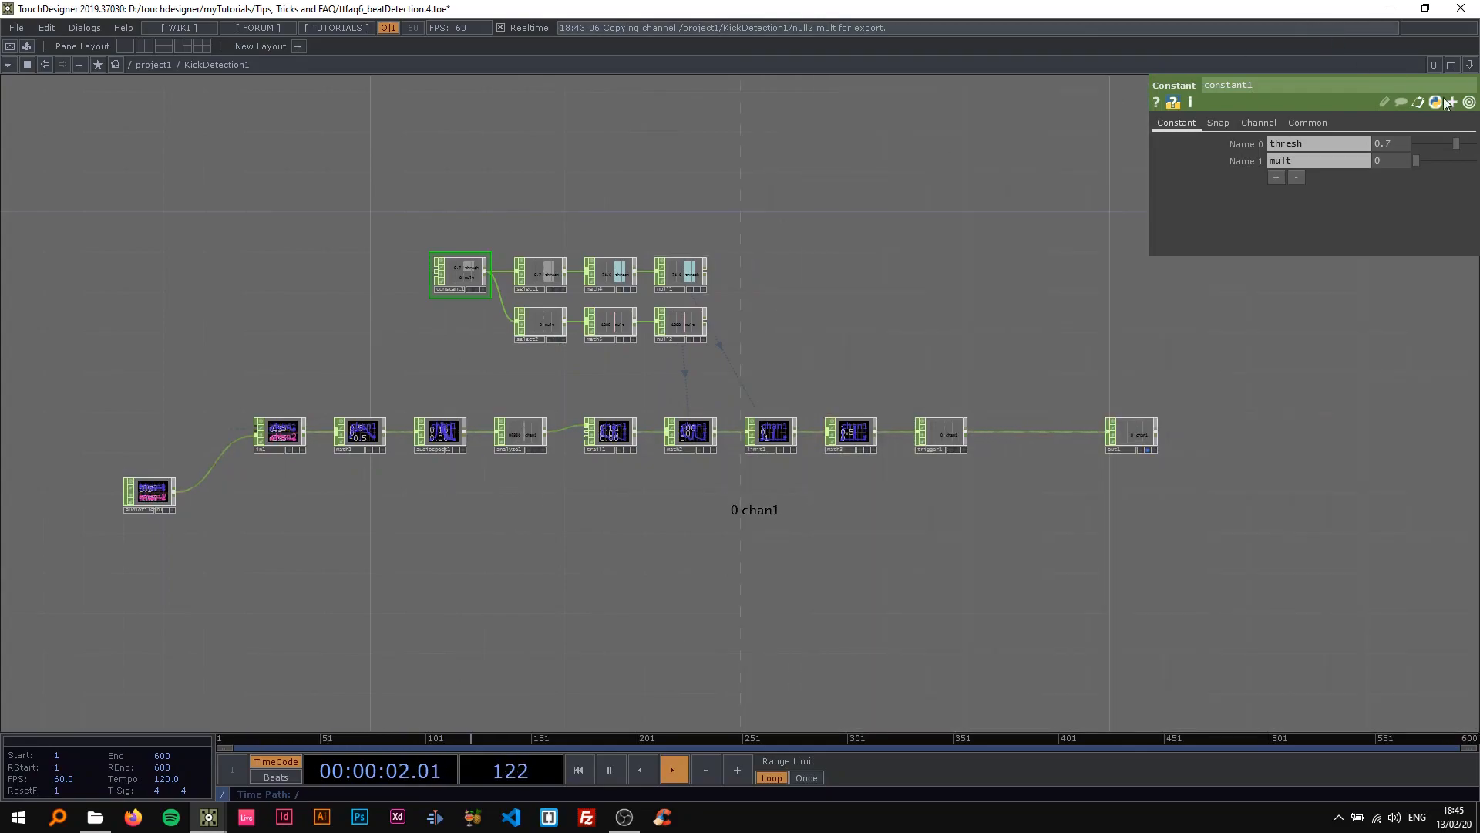
pyautogui.moveTo(1473, 157); pyautogui.dragTo(1475, 157)
# Set trail1's Window Length to 0.1.
pyautogui.click(609, 432)
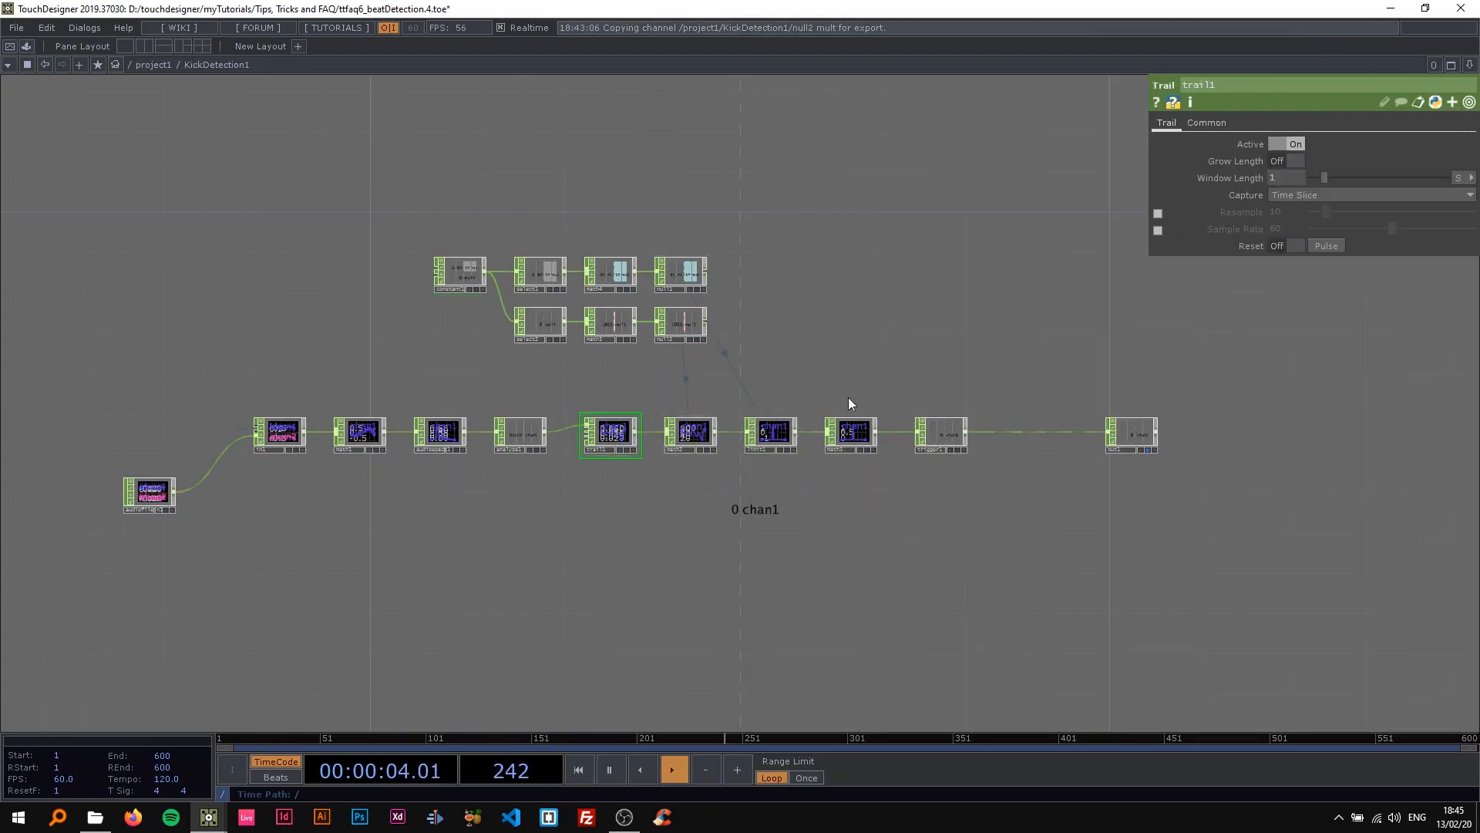
pyautogui.write('.1')
pyautogui.press('Return')
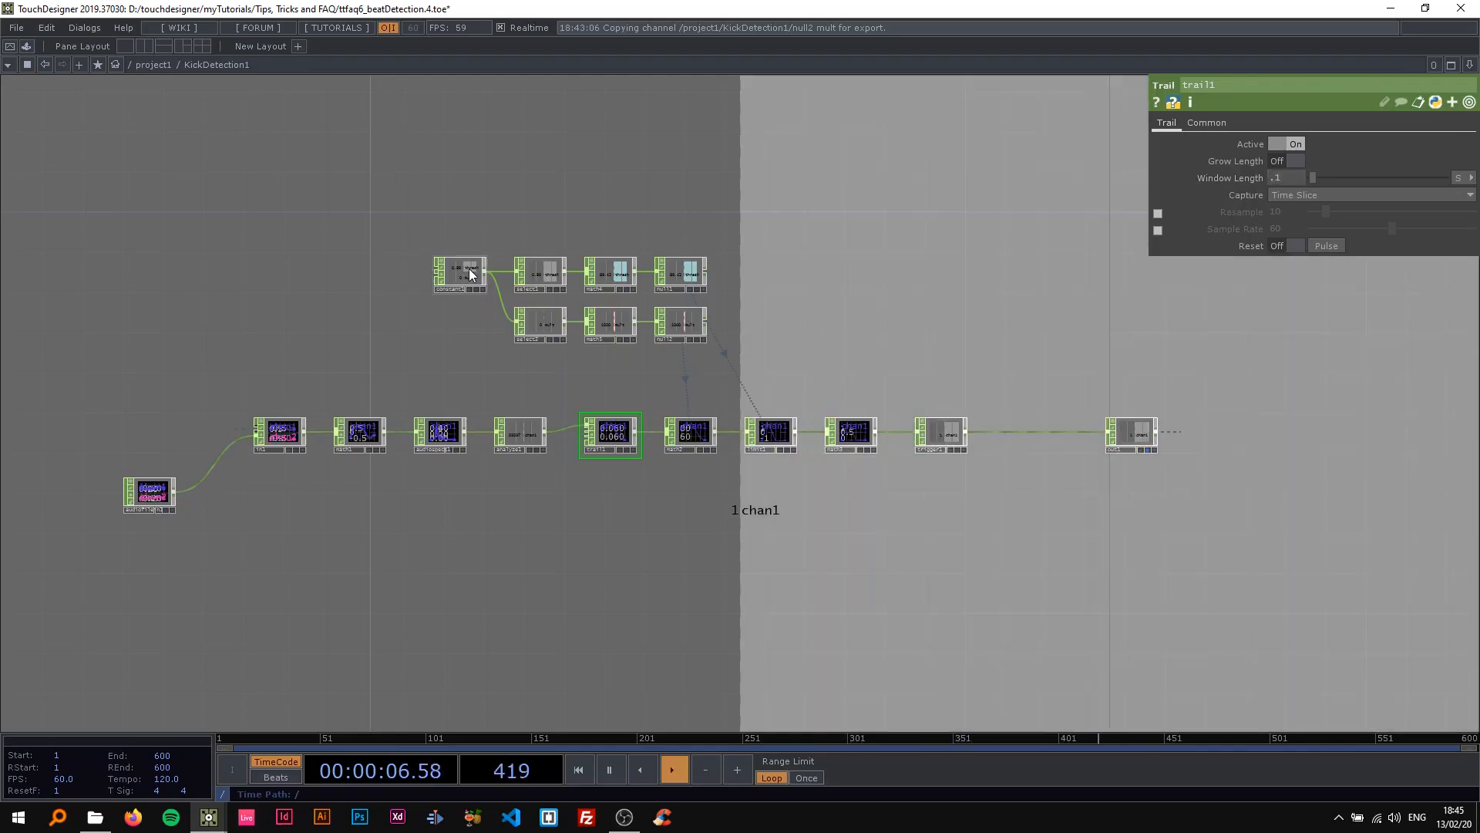
# Fine-tune constant1's thresh at 0.89 against the background flashes and pause playback.
pyautogui.click(469, 268)
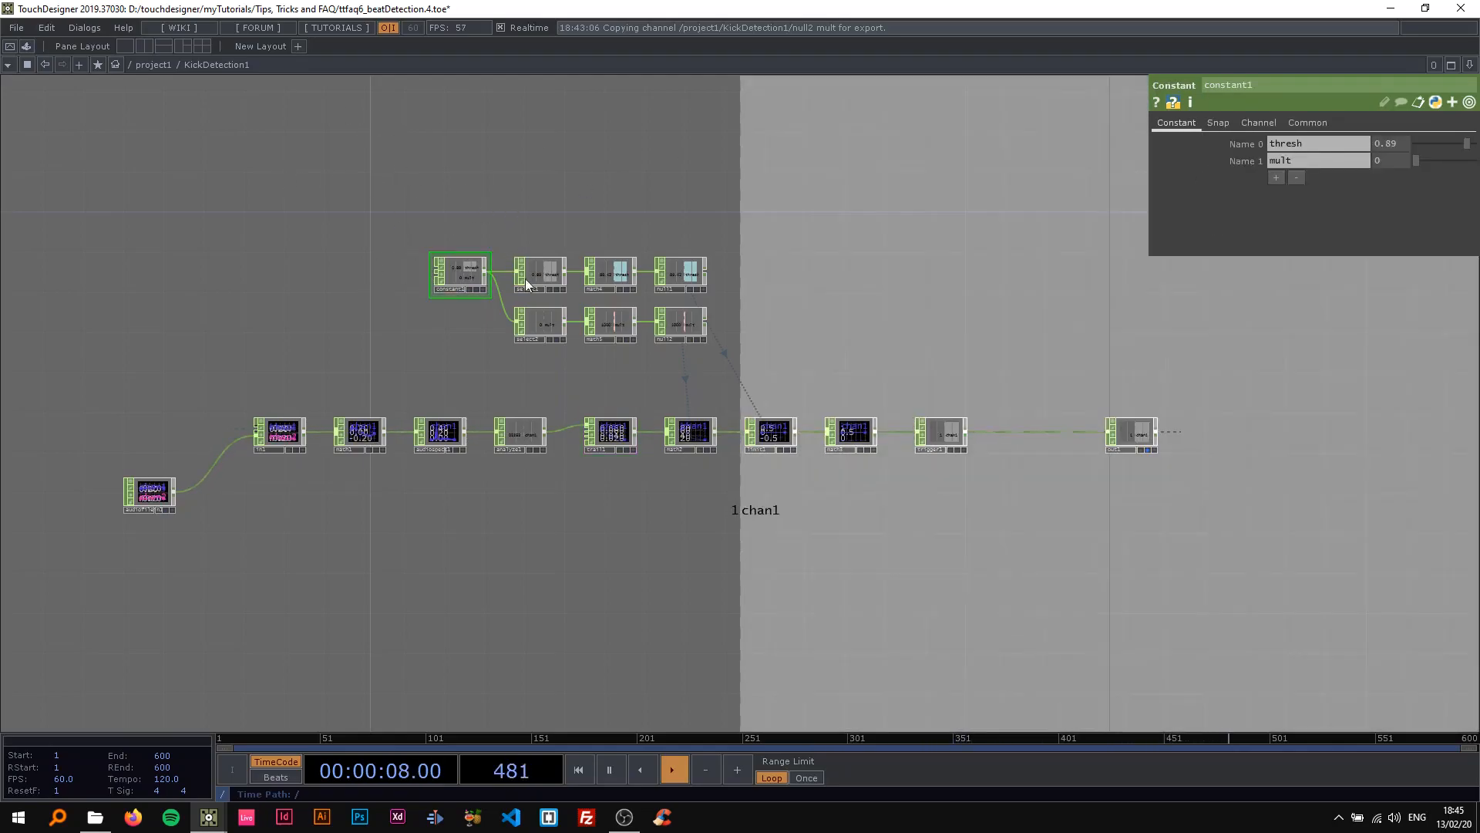
pyautogui.scroll(3, 709, 342)
pyautogui.moveTo(1448, 150)
pyautogui.mouseDown()
pyautogui.moveTo(1417, 150)
pyautogui.moveTo(1452, 157)
pyautogui.mouseUp()
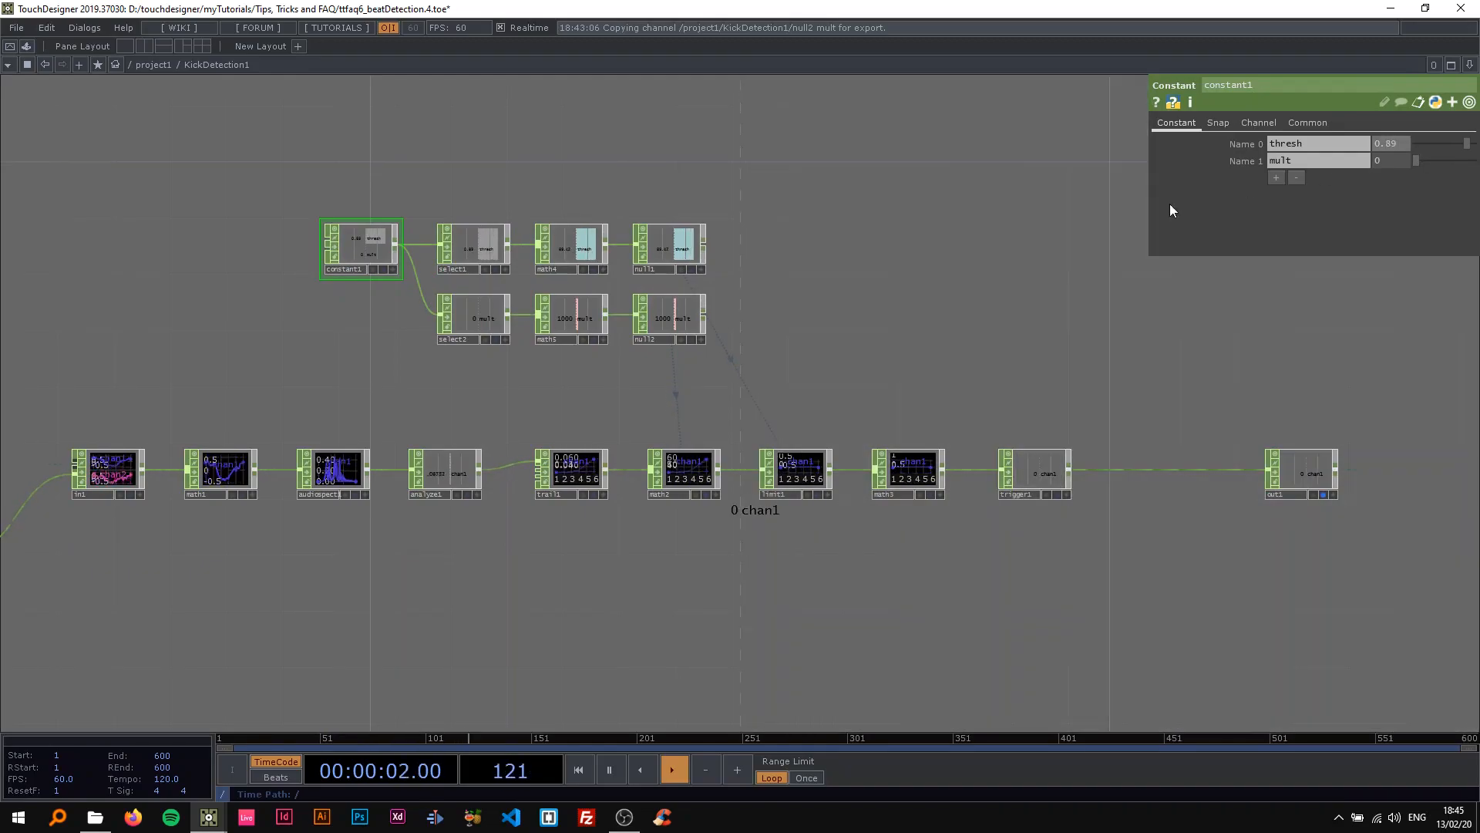
pyautogui.scroll(-2, 862, 316)
pyautogui.moveTo(862, 316); pyautogui.dragTo(821, 254)
pyautogui.press('space')
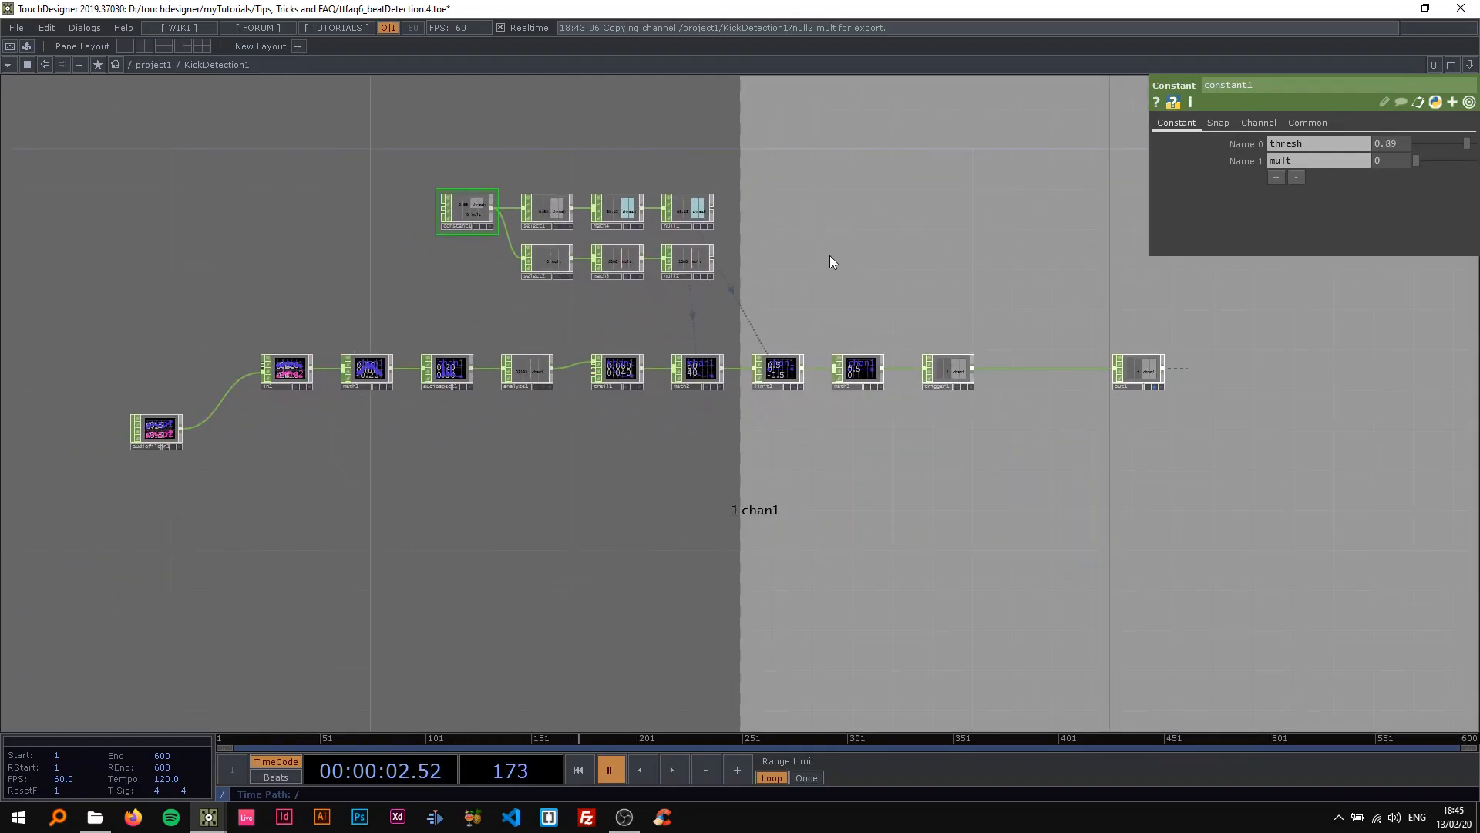
# Go up to the project1 network and bring the KickDetection1 component into view.
pyautogui.scroll(-4, 923, 311)
pyautogui.scroll(2, 913, 285)
pyautogui.moveTo(918, 275); pyautogui.dragTo(808, 287)
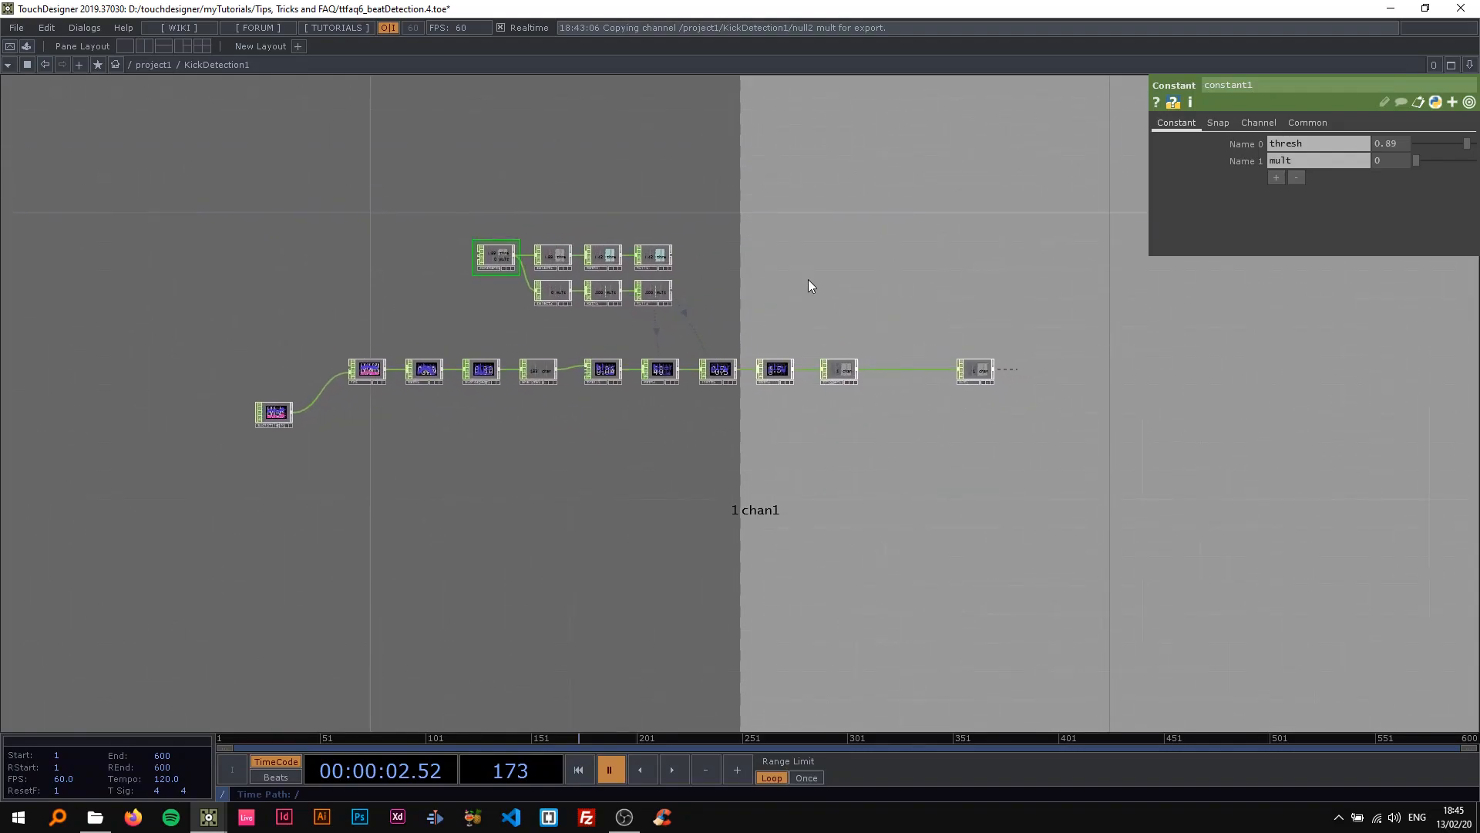
pyautogui.press('u')
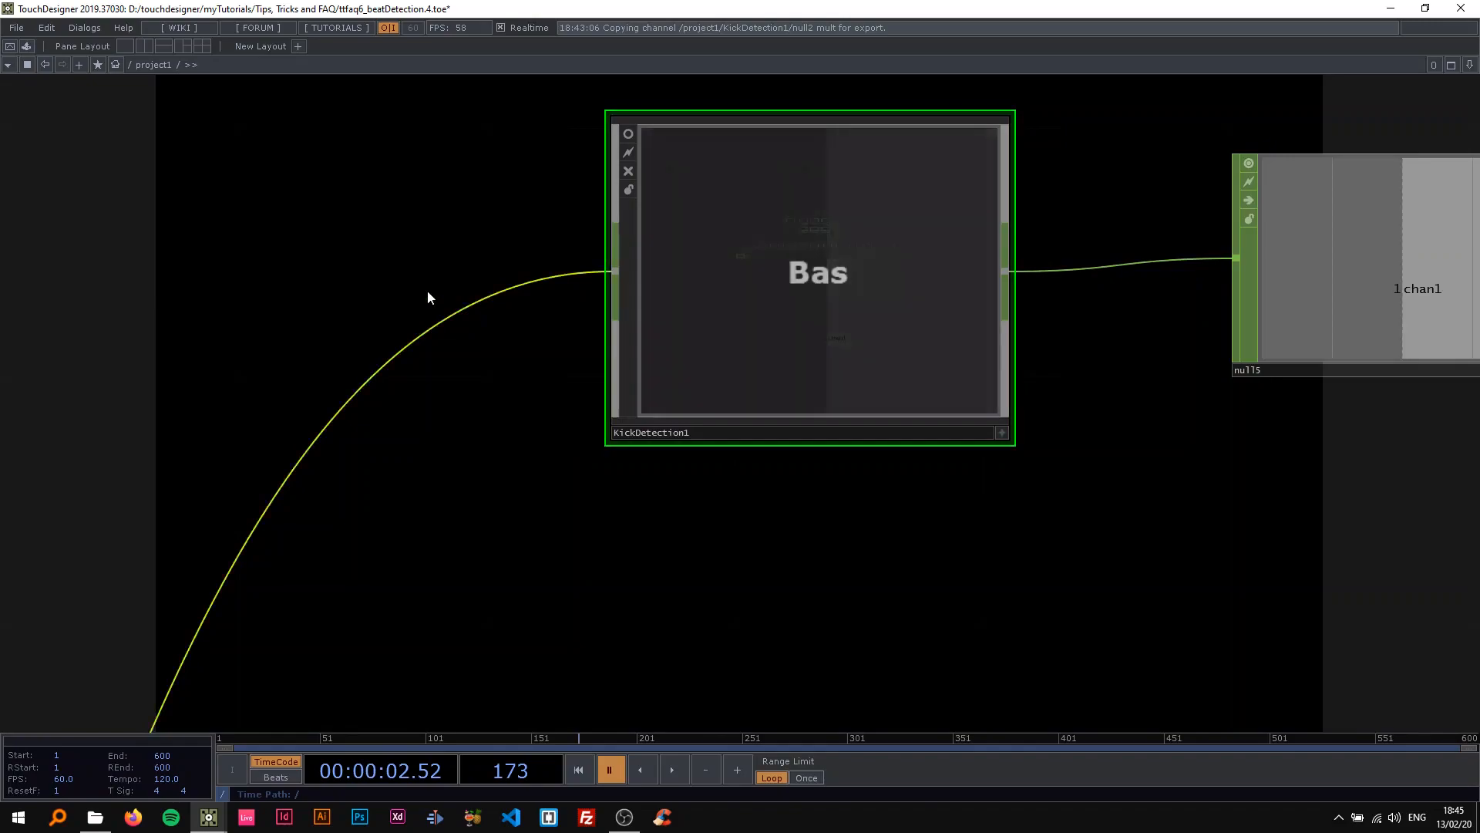
pyautogui.moveTo(349, 256); pyautogui.dragTo(361, 215)
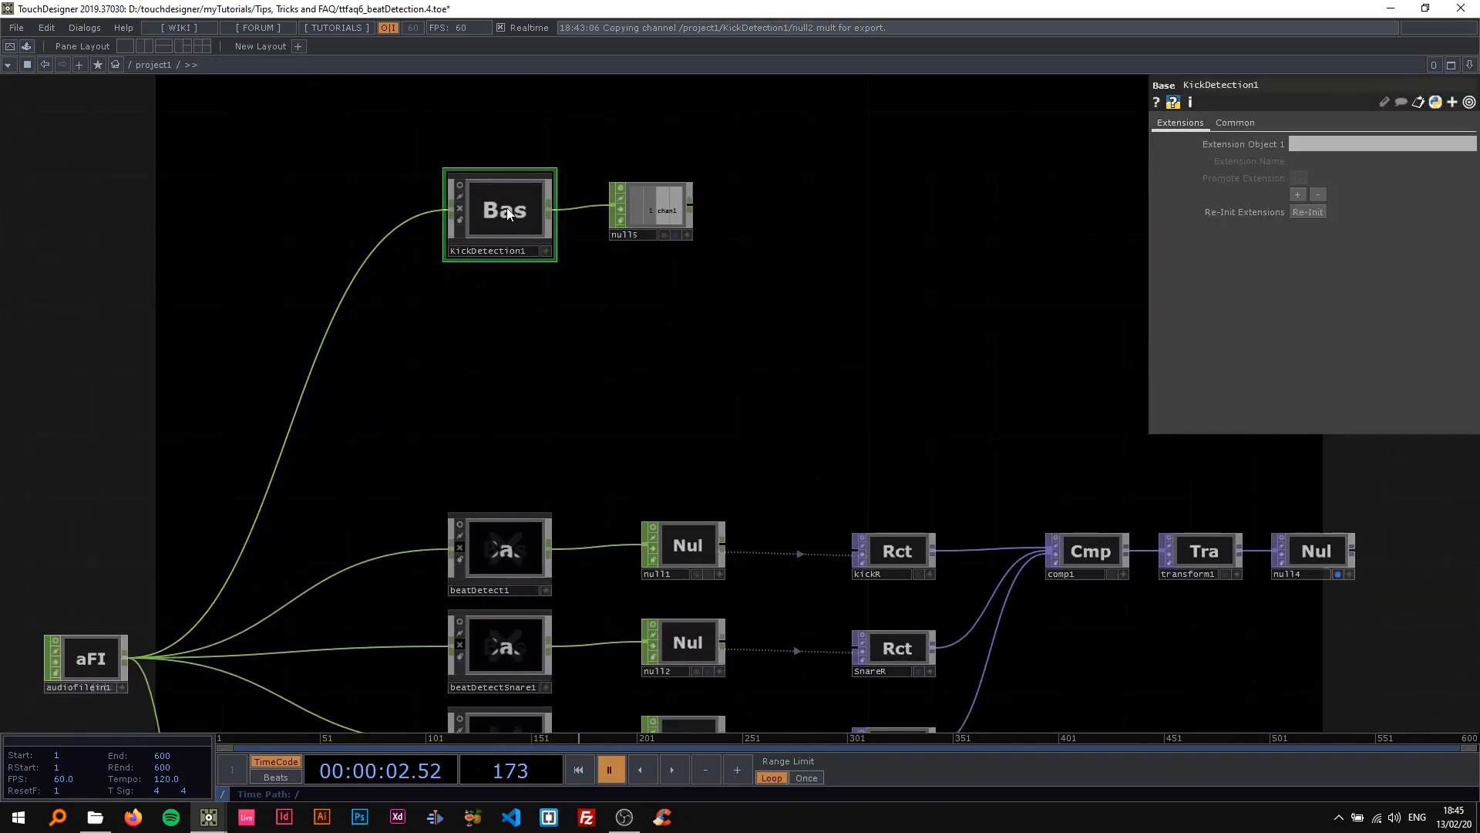
# Save the project and duplicate the KickDetection1 component, placing the copy just below the original.
pyautogui.hotkey('ctrl', 's')
pyautogui.hotkey('ctrl', 'c')
pyautogui.hotkey('ctrl', 'v')
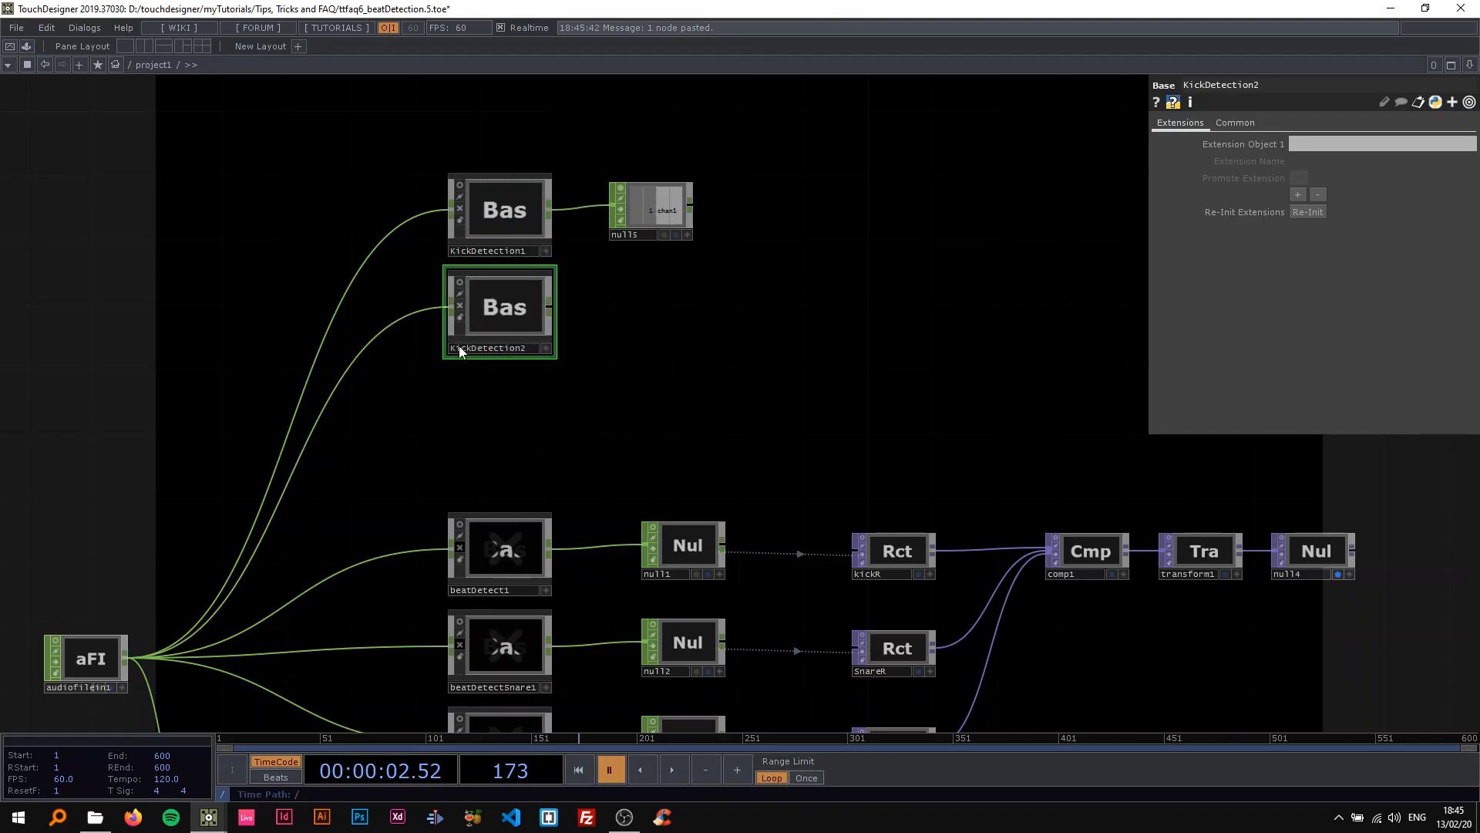
pyautogui.moveTo(530, 350); pyautogui.dragTo(497, 324)
# Rename the duplicated detection component as SnareDetection.
pyautogui.click(532, 367)
pyautogui.write('Sa')
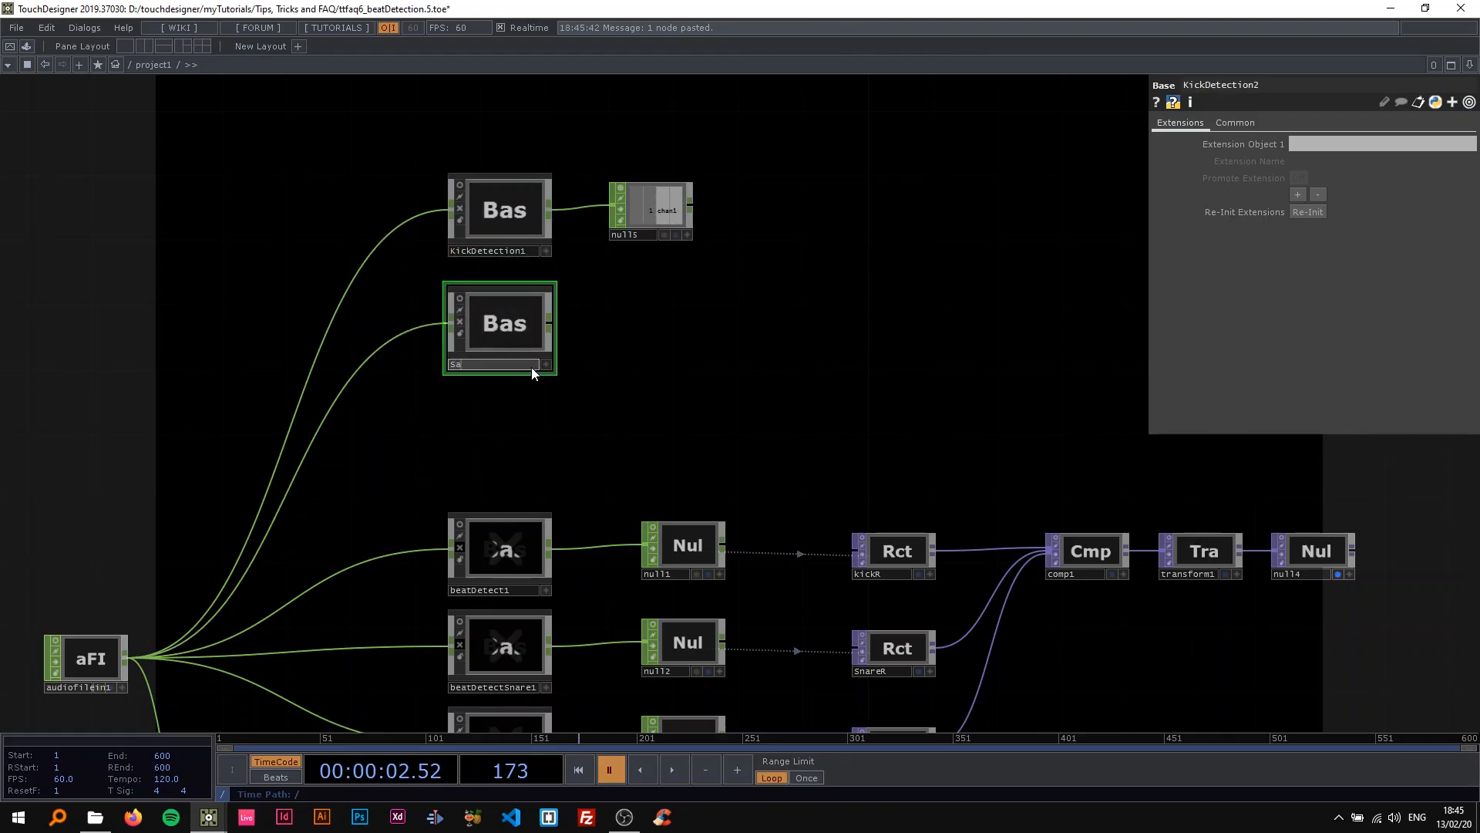
pyautogui.write('areDetection')
pyautogui.press('Return')
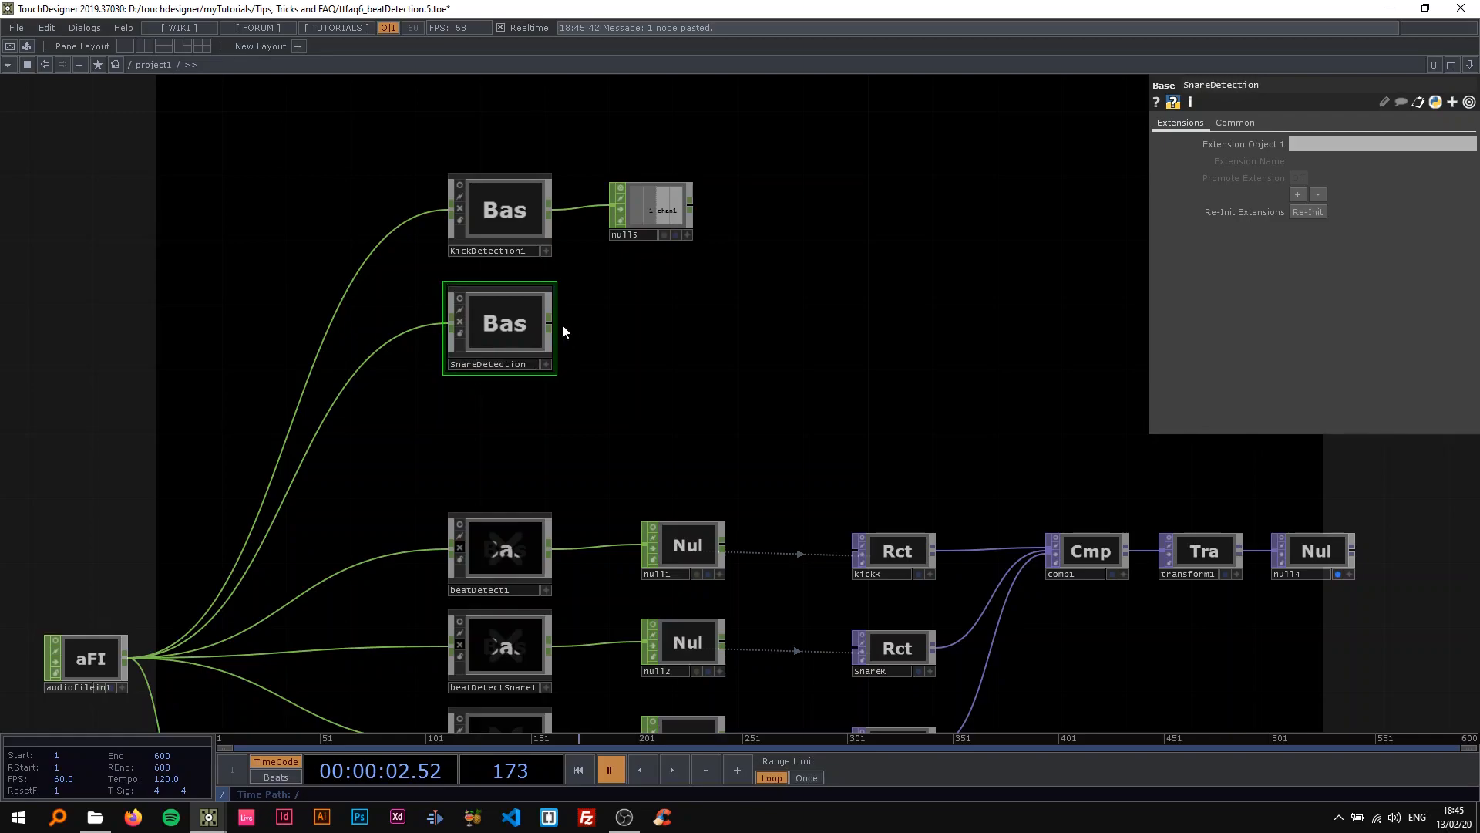
# Duplicate the null that follows KickDetection1 and wire the copy to SnareDetection's output.
pyautogui.click(652, 212)
pyautogui.hotkey('ctrl', 'v')
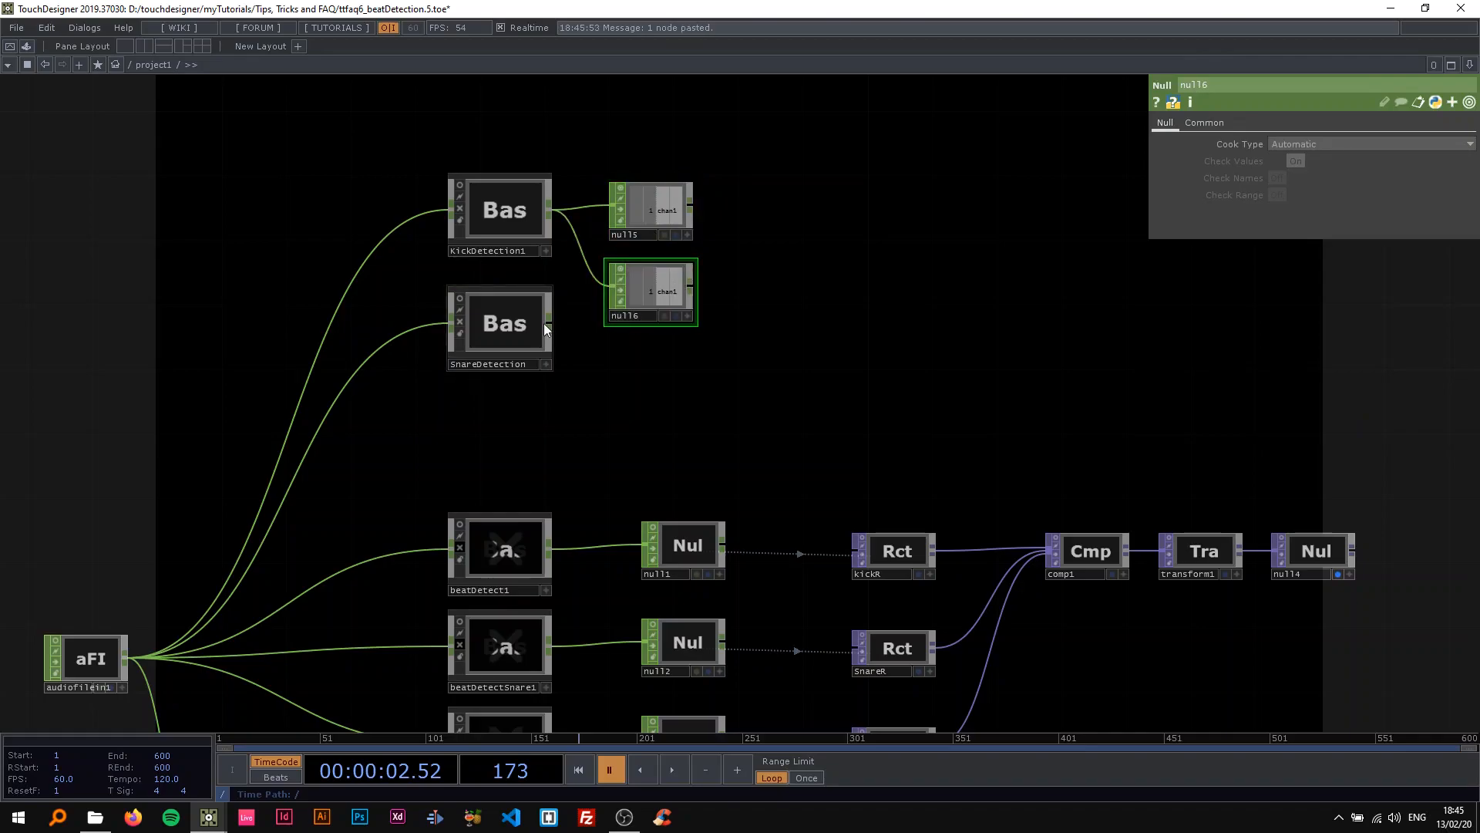
pyautogui.moveTo(580, 252); pyautogui.dragTo(629, 291)
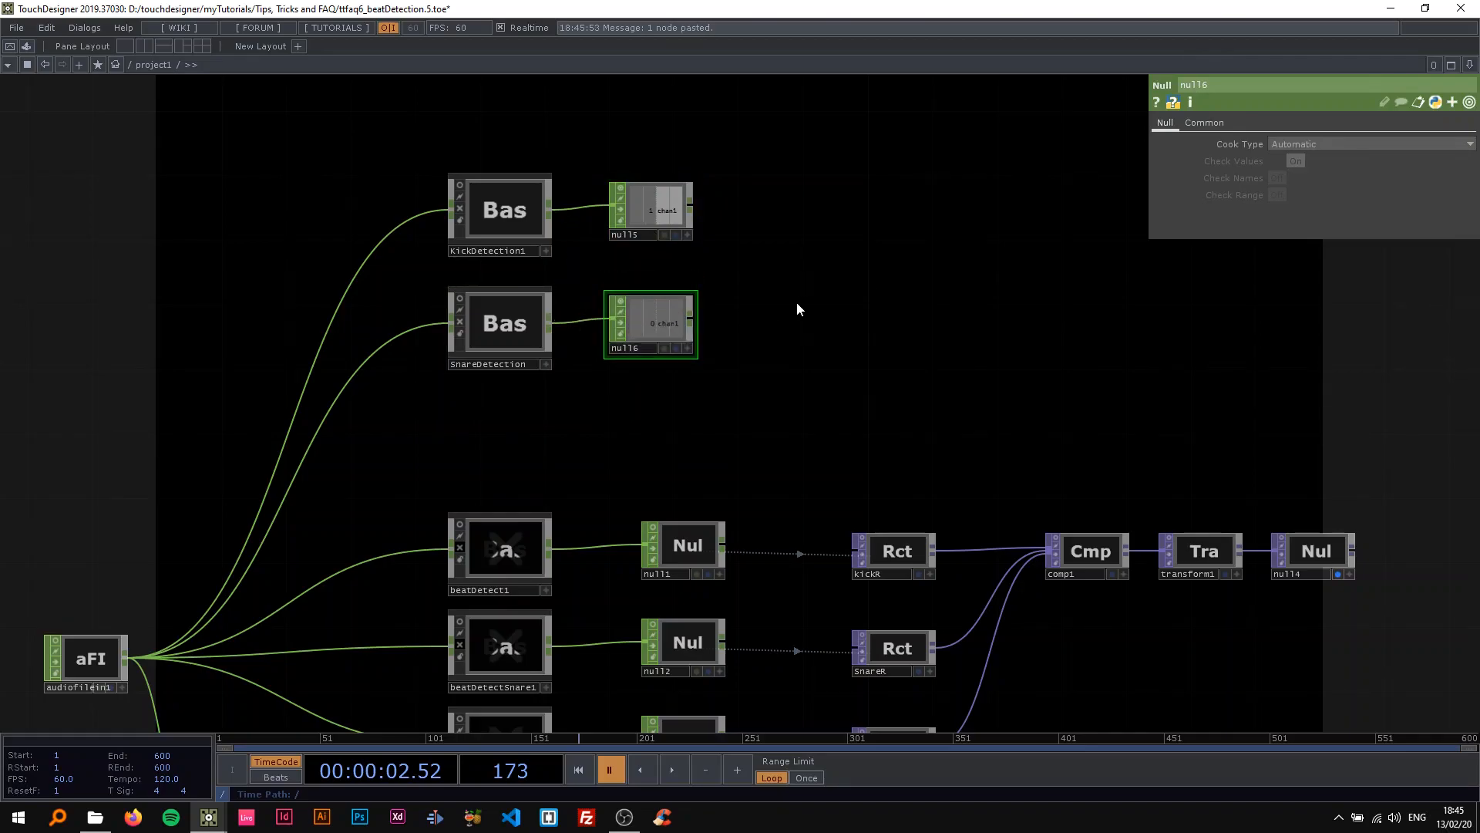
# Turn off cooking on KickDetection1 and go inside the SnareDetection network.
pyautogui.click(460, 207)
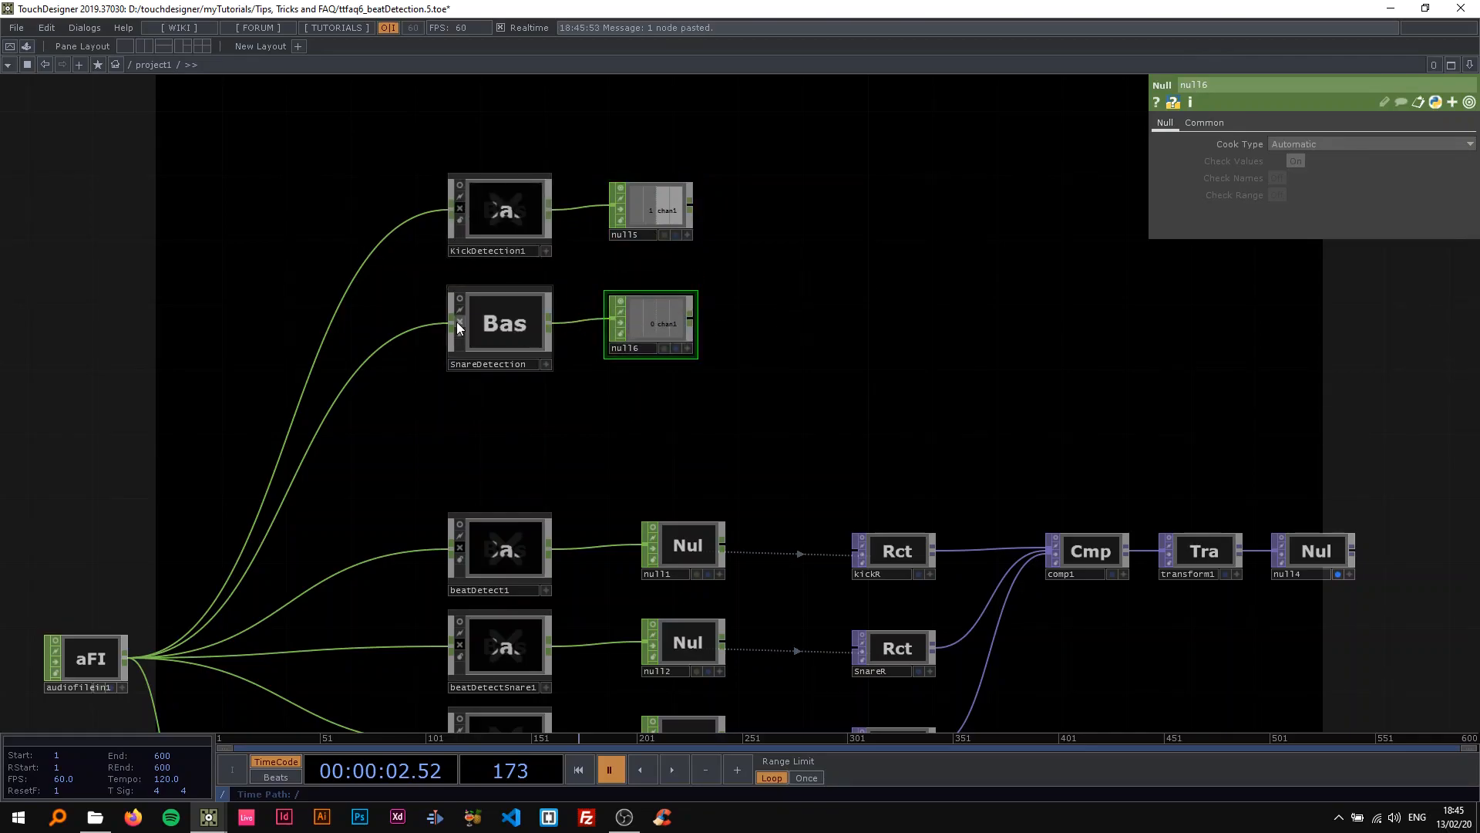
pyautogui.scroll(4, 487, 318)
pyautogui.press('space')
pyautogui.scroll(5, 493, 327)
pyautogui.moveTo(387, 394); pyautogui.dragTo(658, 373)
pyautogui.moveTo(512, 444); pyautogui.dragTo(575, 462)
pyautogui.moveTo(550, 412); pyautogui.dragTo(465, 412)
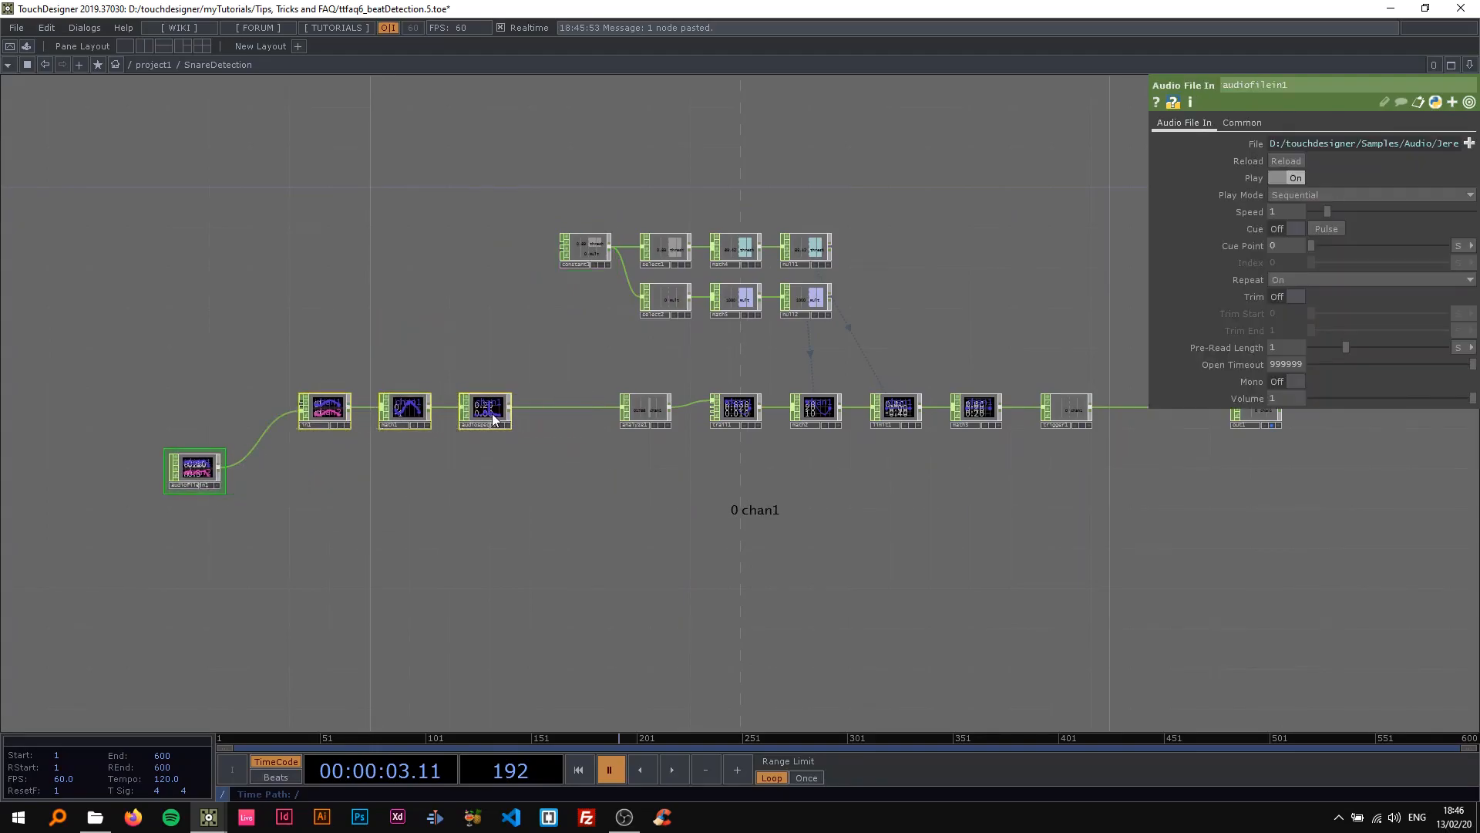
# Play the audio and examine where the snare hits appear in the audiospect1 spectrum, pausing playback at the end.
pyautogui.scroll(4, 552, 436)
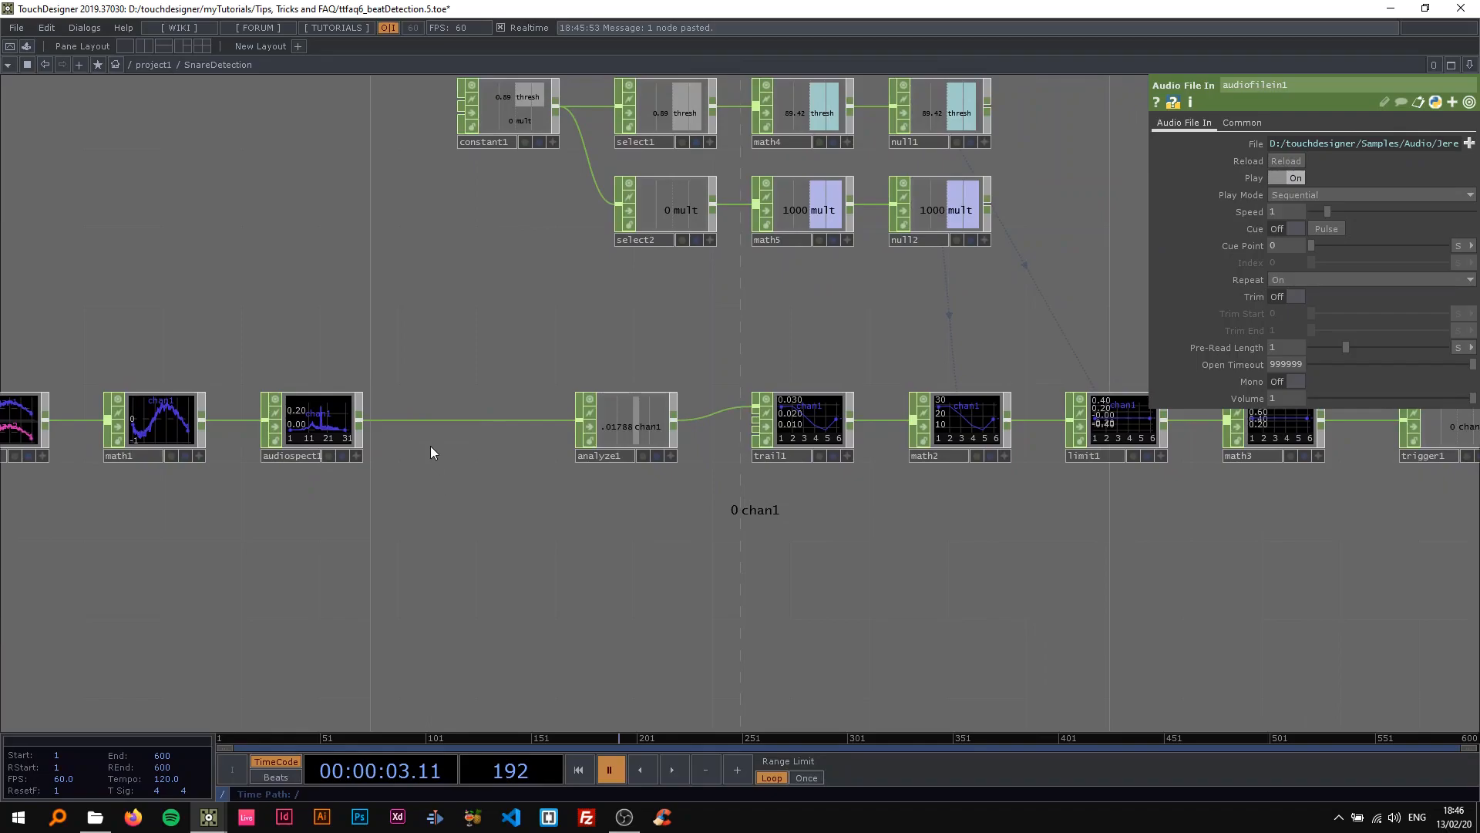
pyautogui.scroll(5, 432, 451)
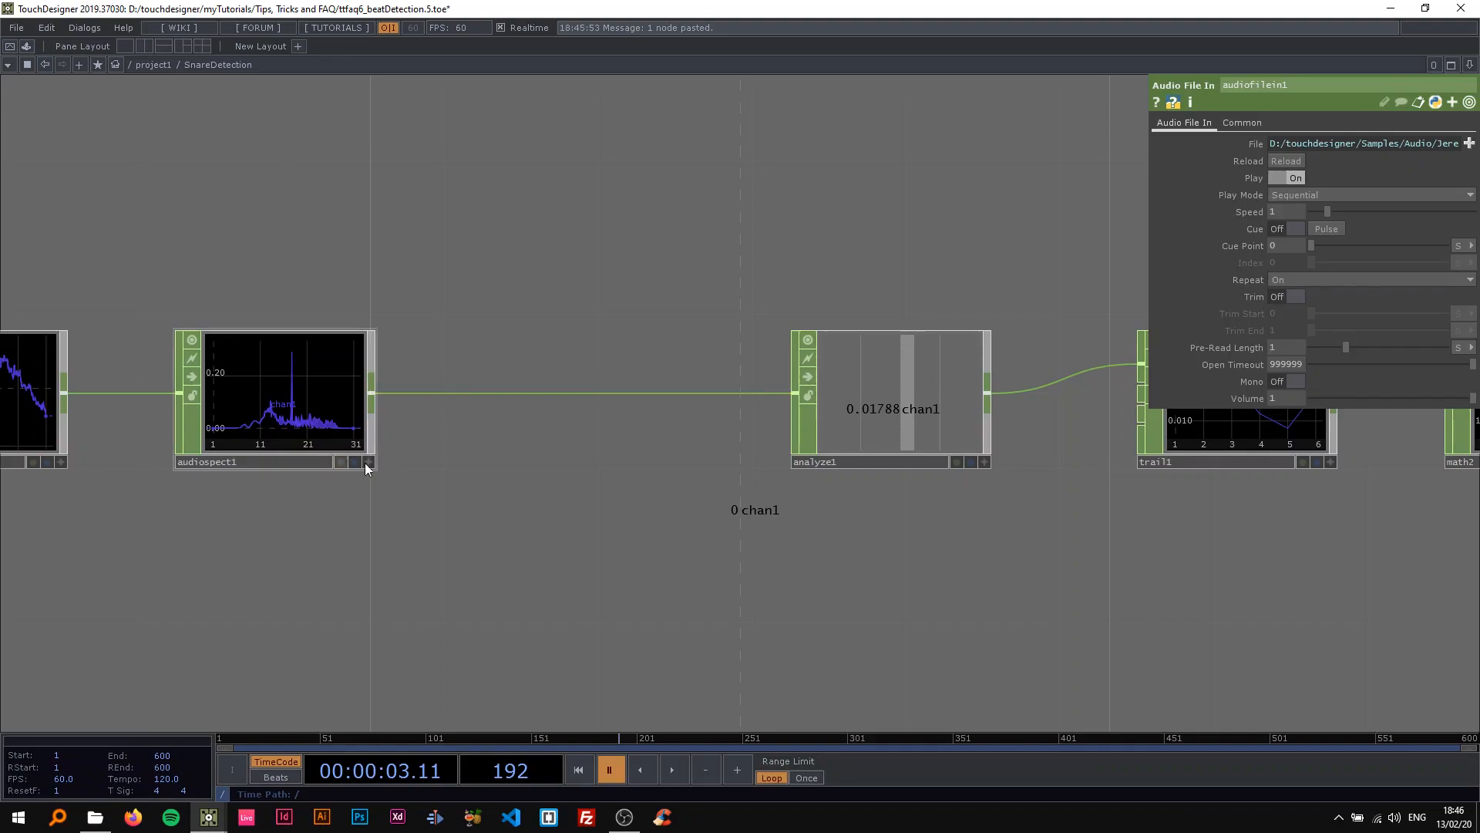
pyautogui.moveTo(439, 488); pyautogui.dragTo(467, 502)
pyautogui.scroll(3, 406, 459)
pyautogui.scroll(4, 513, 423)
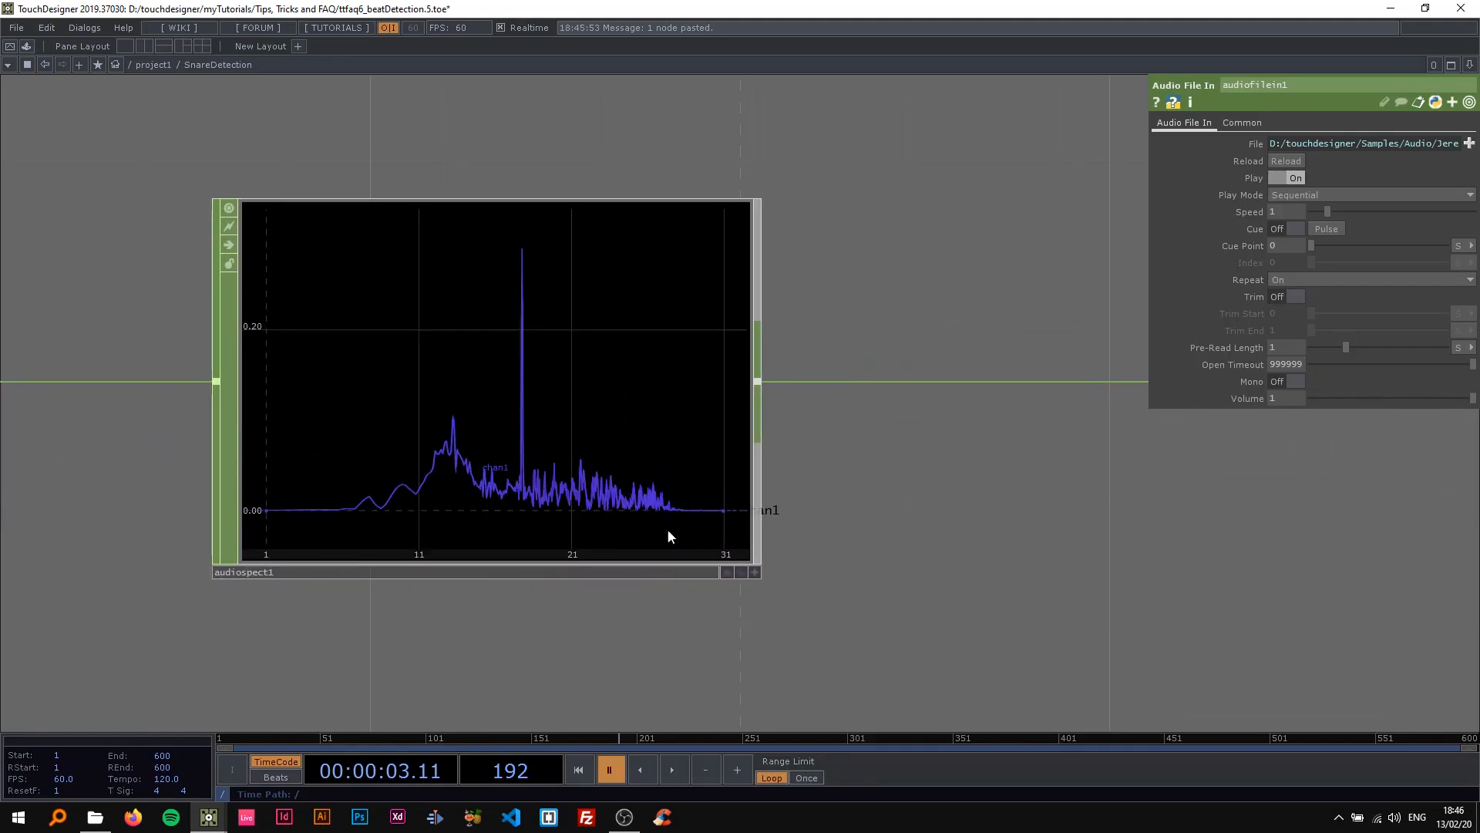
pyautogui.press('space')
pyautogui.moveTo(620, 498); pyautogui.dragTo(681, 482)
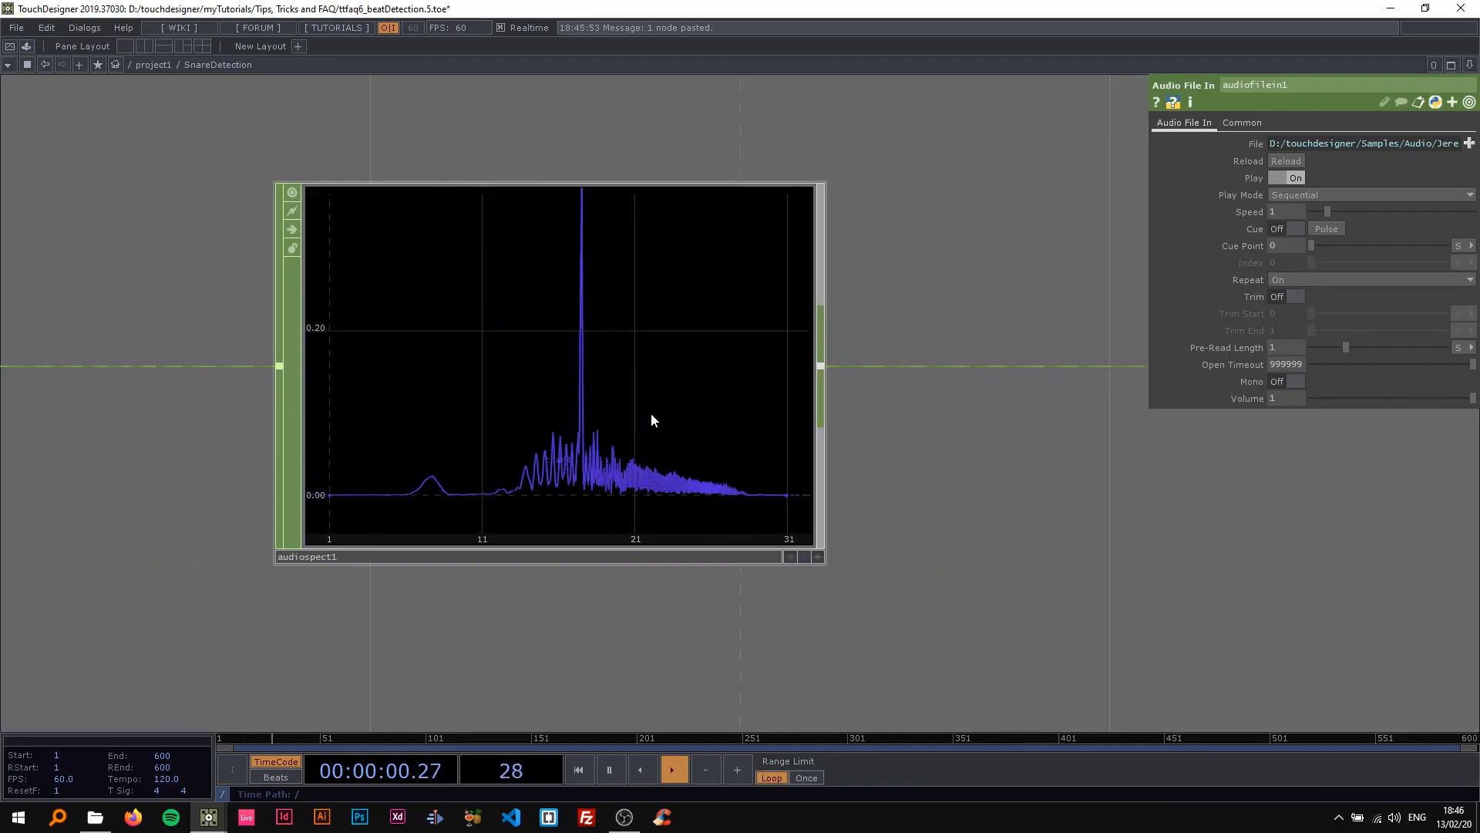
pyautogui.scroll(-5, 608, 450)
pyautogui.press('space')
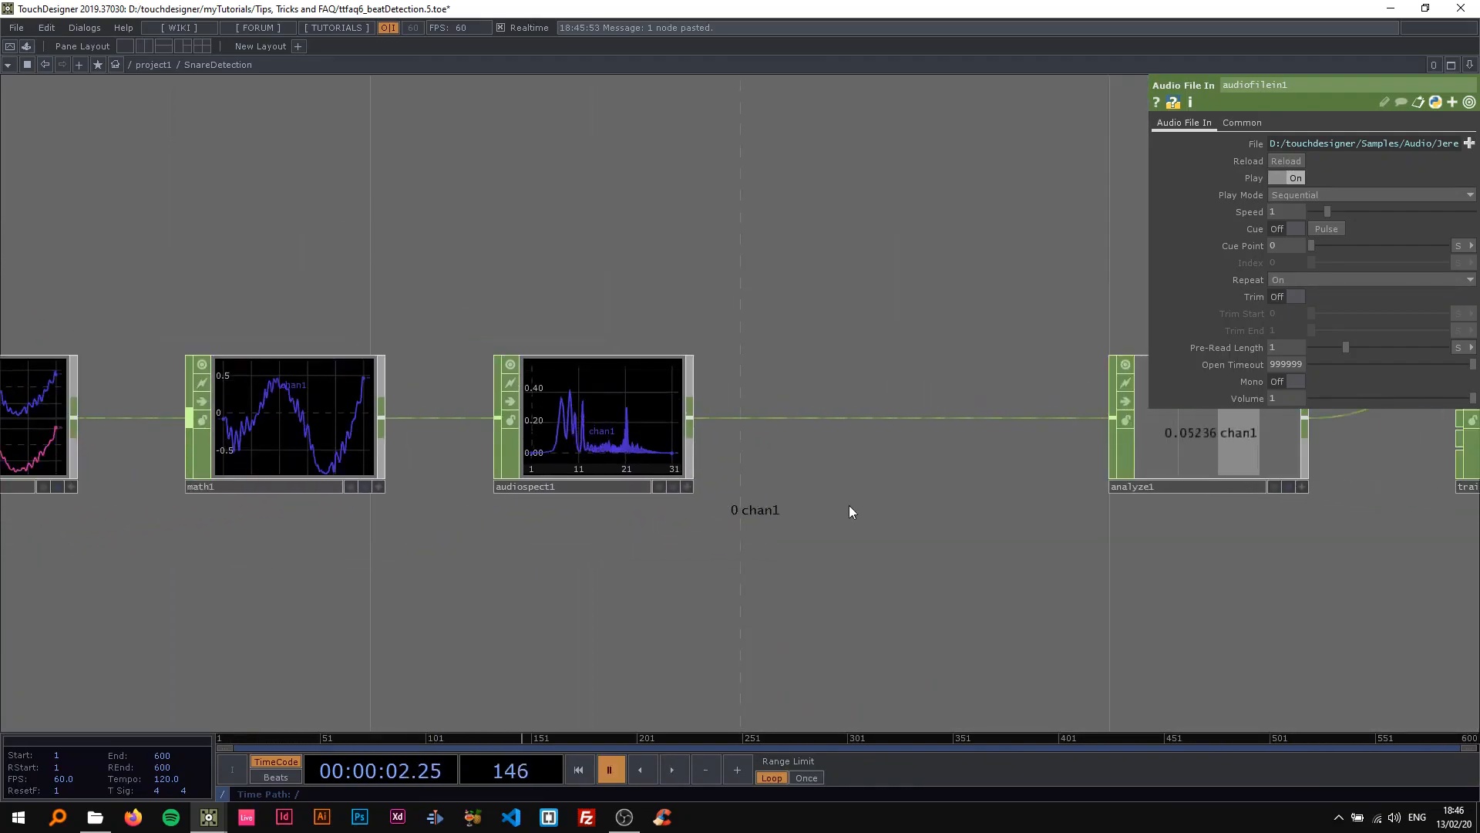
# Insert a Trim CHOP on the wire between audiospect1 and analyze1.
pyautogui.moveTo(861, 514); pyautogui.dragTo(479, 496)
pyautogui.rightClick(426, 399)
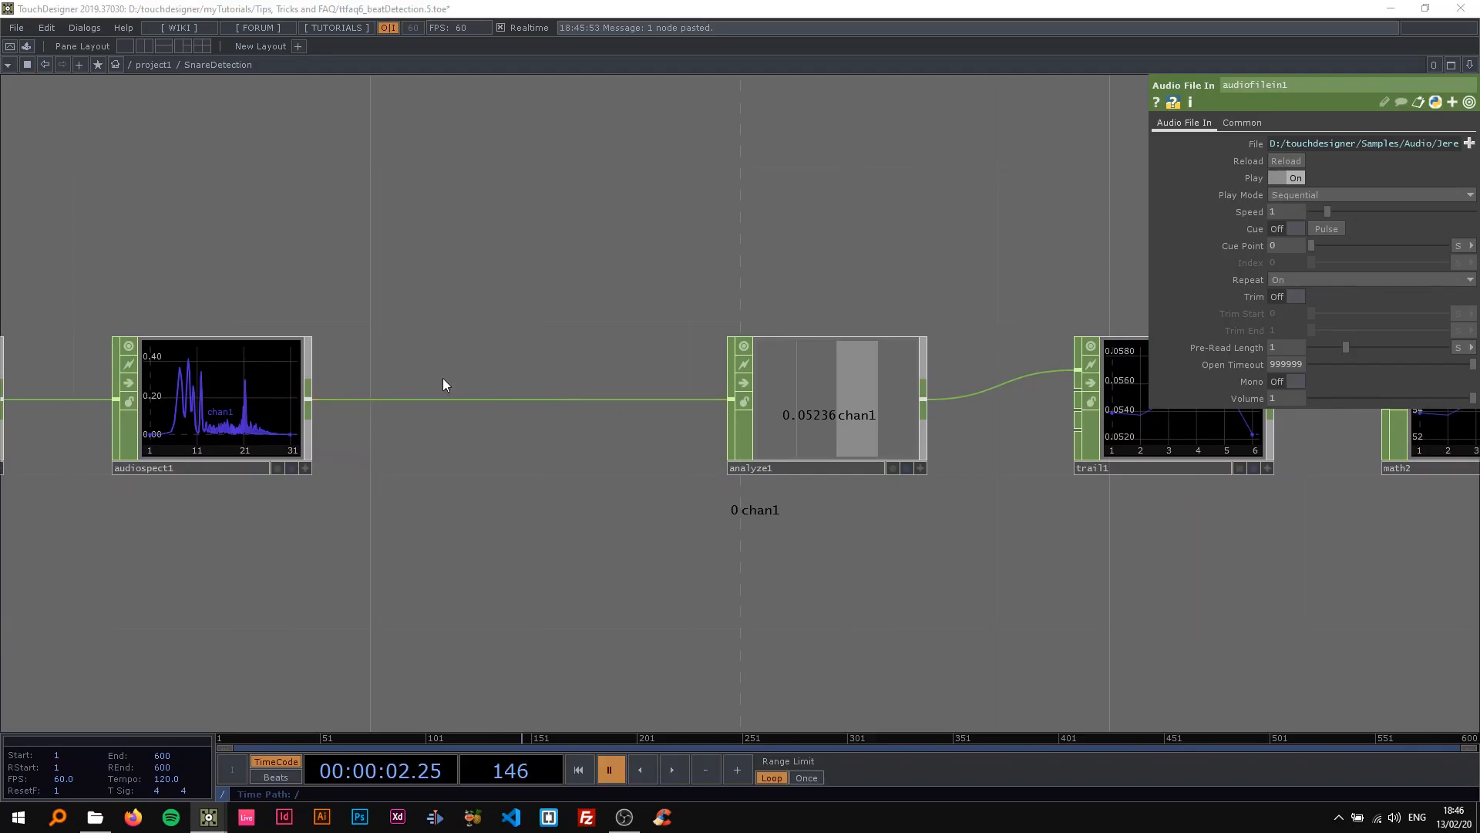
pyautogui.click(443, 383)
pyautogui.write('tr')
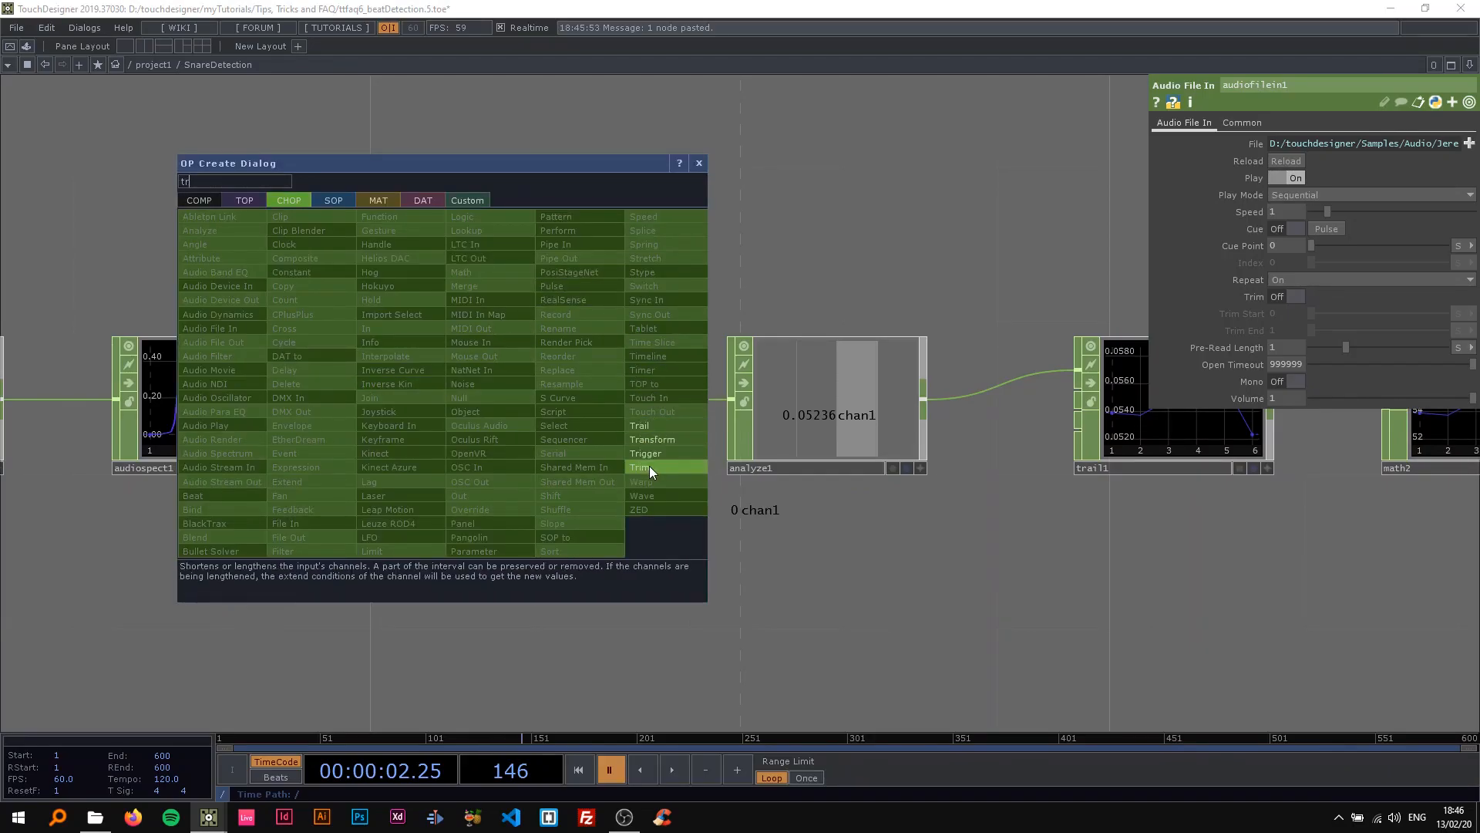
pyautogui.click(649, 465)
pyautogui.click(494, 408)
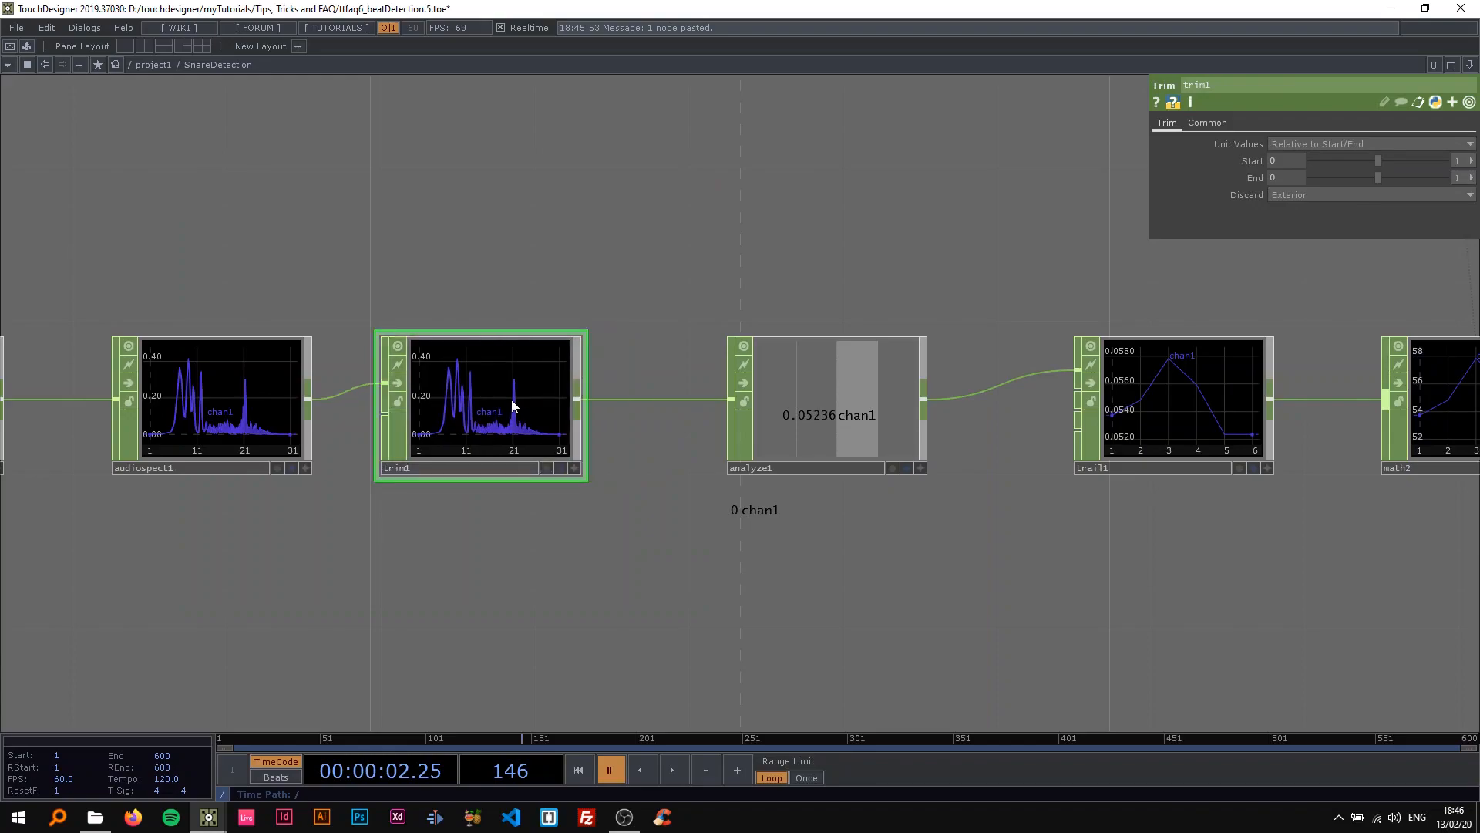
# Switch trim1's Start and End units to % and set Start to 0.6 and End to -.2.
pyautogui.scroll(2, 575, 271)
pyautogui.click(1471, 160)
pyautogui.click(1461, 215)
pyautogui.click(1471, 177)
pyautogui.click(1461, 232)
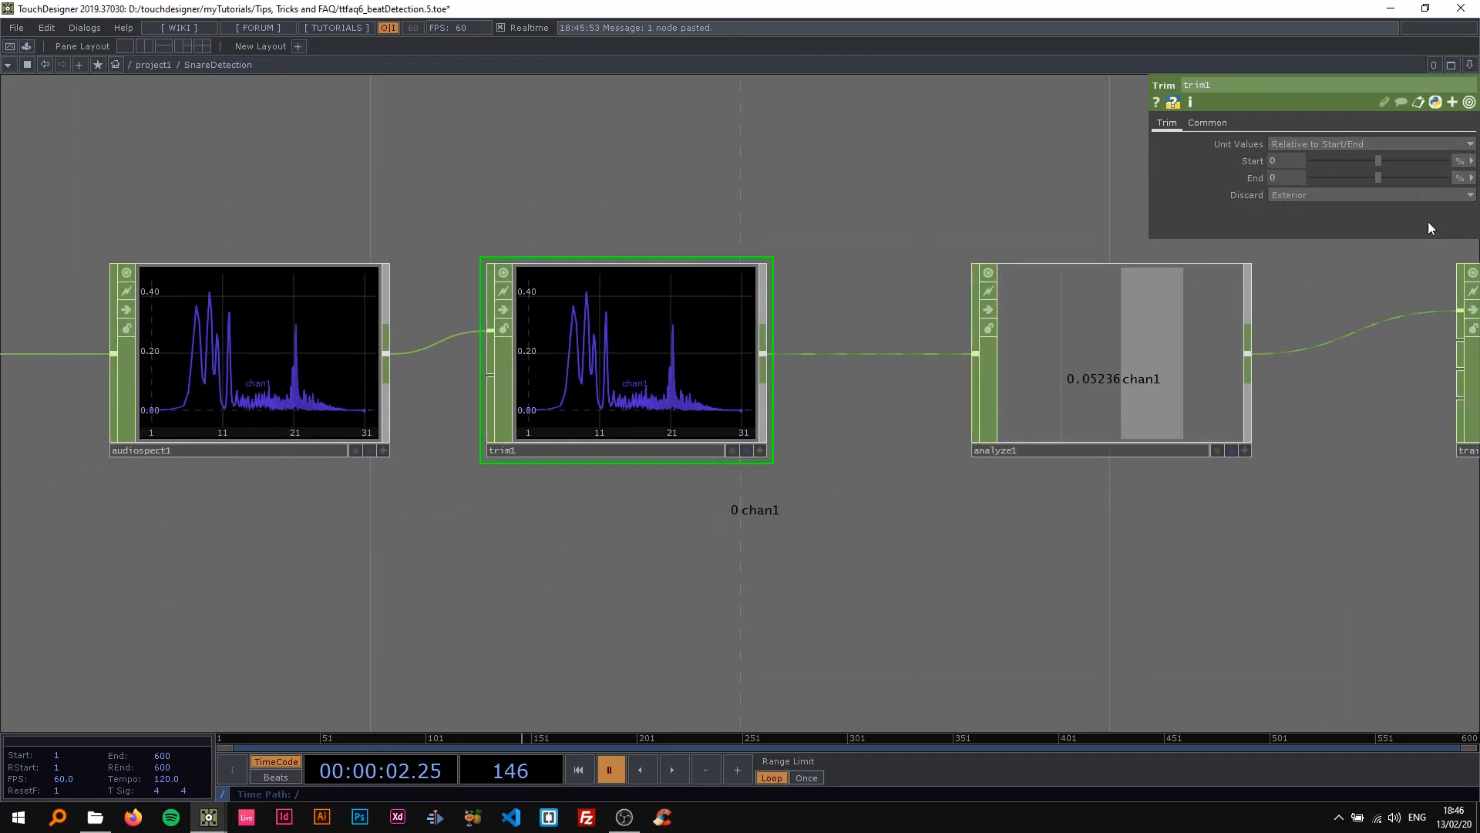
pyautogui.click(1299, 163)
pyautogui.write('0.6')
pyautogui.press('Tab')
pyautogui.write('-.2')
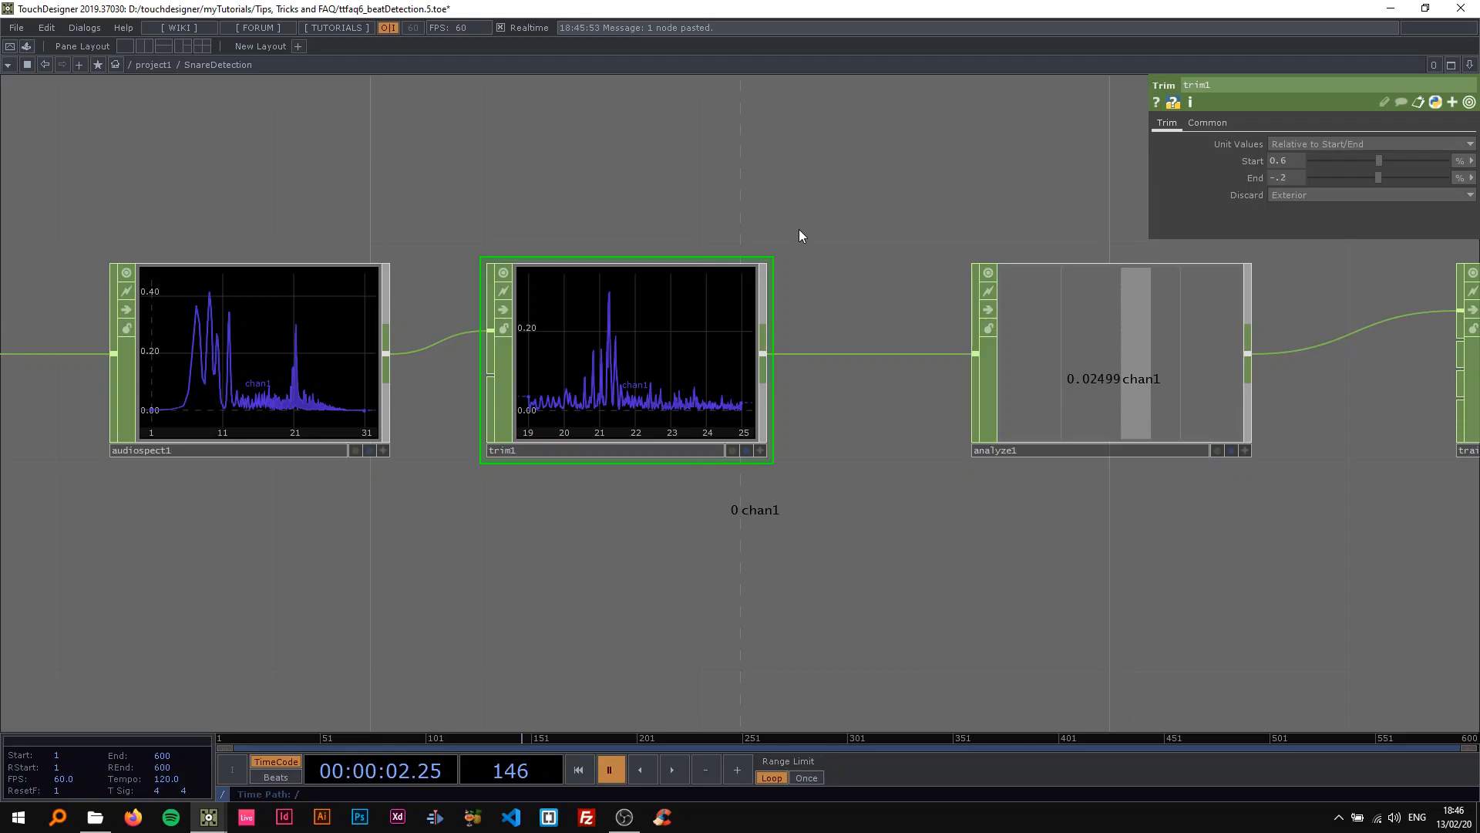
# Resume playback and examine trim1's trimmed frequency range against the full spectrum.
pyautogui.moveTo(798, 233); pyautogui.dragTo(870, 240)
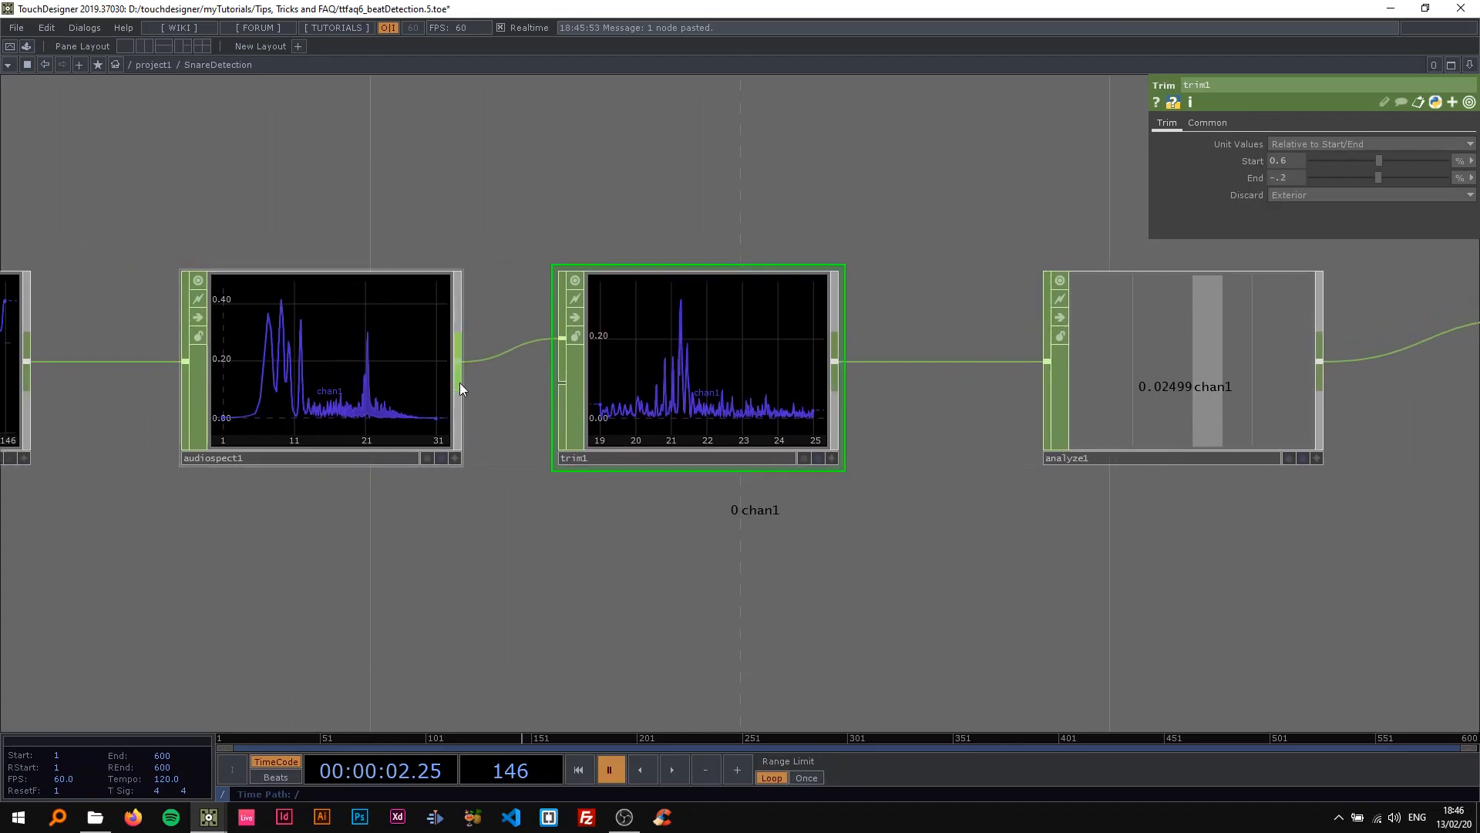
pyautogui.scroll(2, 752, 385)
pyautogui.press('space')
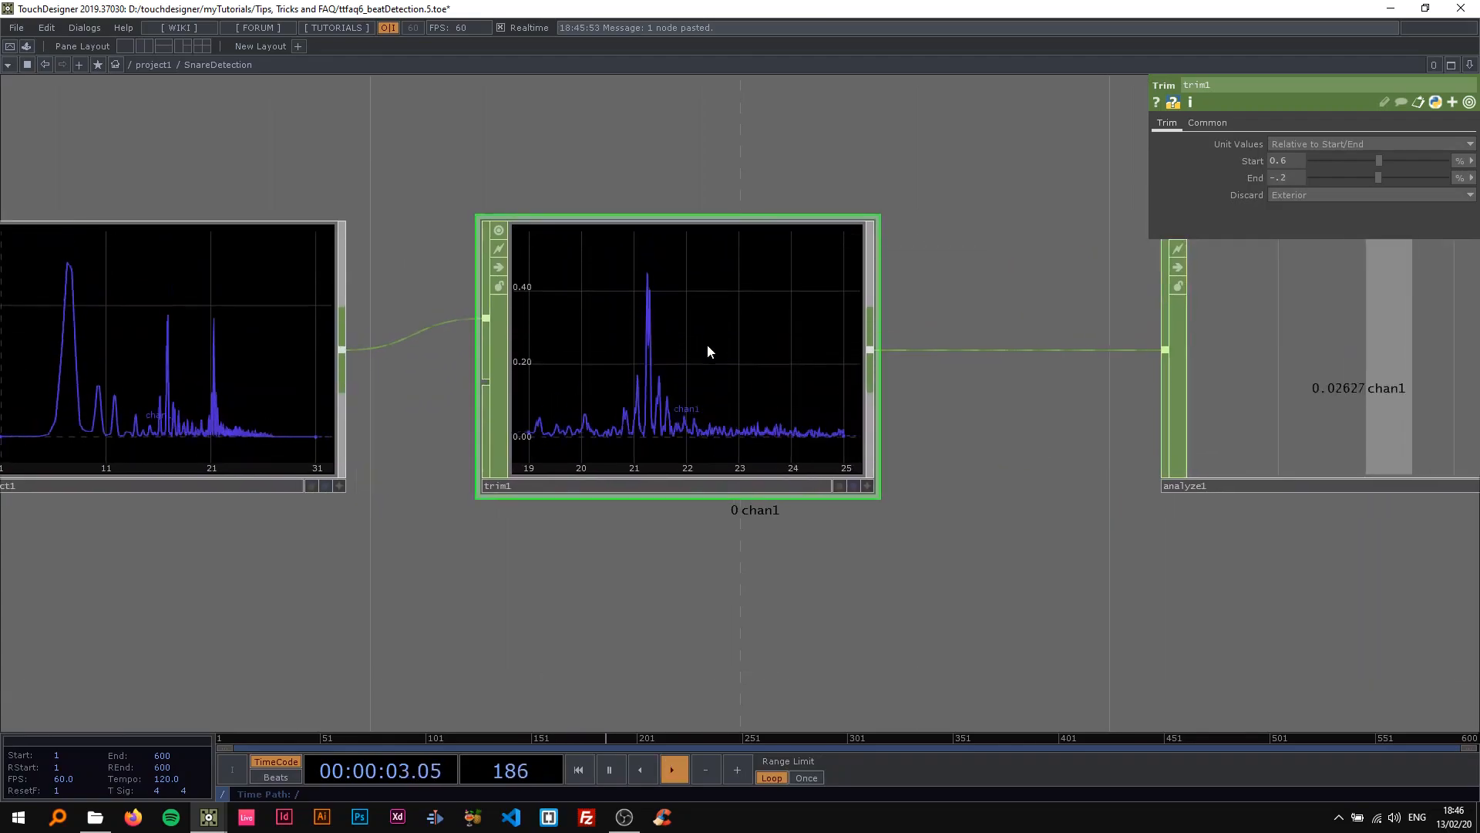
# Lower the thresh value of SnareDetection's constant1 to 0.48 and watch the detection chain respond to the audio.
pyautogui.scroll(-4, 759, 420)
pyautogui.scroll(-4, 494, 355)
pyautogui.moveTo(654, 330); pyautogui.dragTo(551, 344)
pyautogui.click(400, 196)
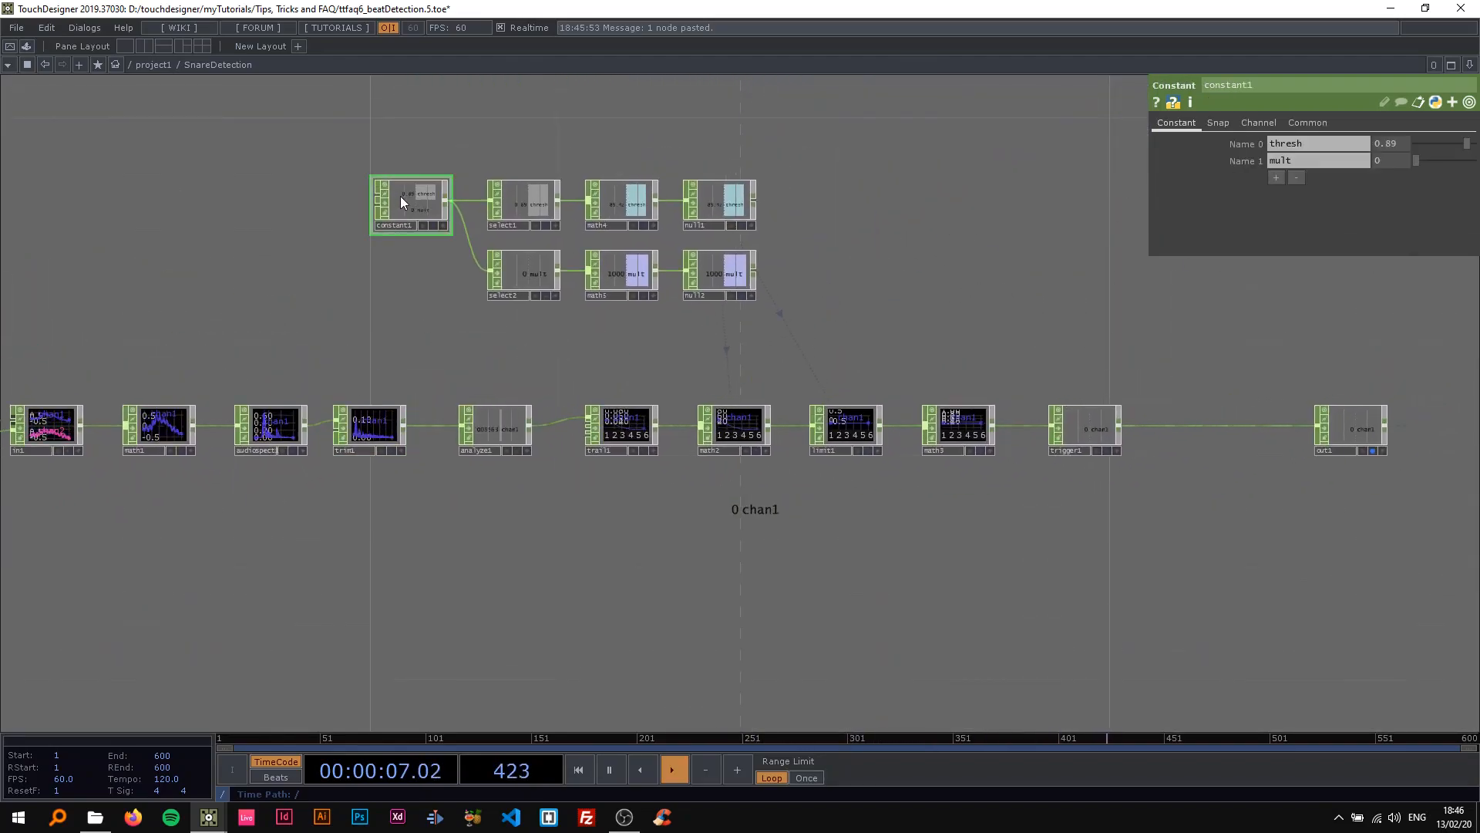
pyautogui.scroll(2, 385, 277)
pyautogui.moveTo(1468, 143); pyautogui.dragTo(1448, 150)
pyautogui.moveTo(1002, 372); pyautogui.dragTo(718, 360)
pyautogui.scroll(-3, 719, 360)
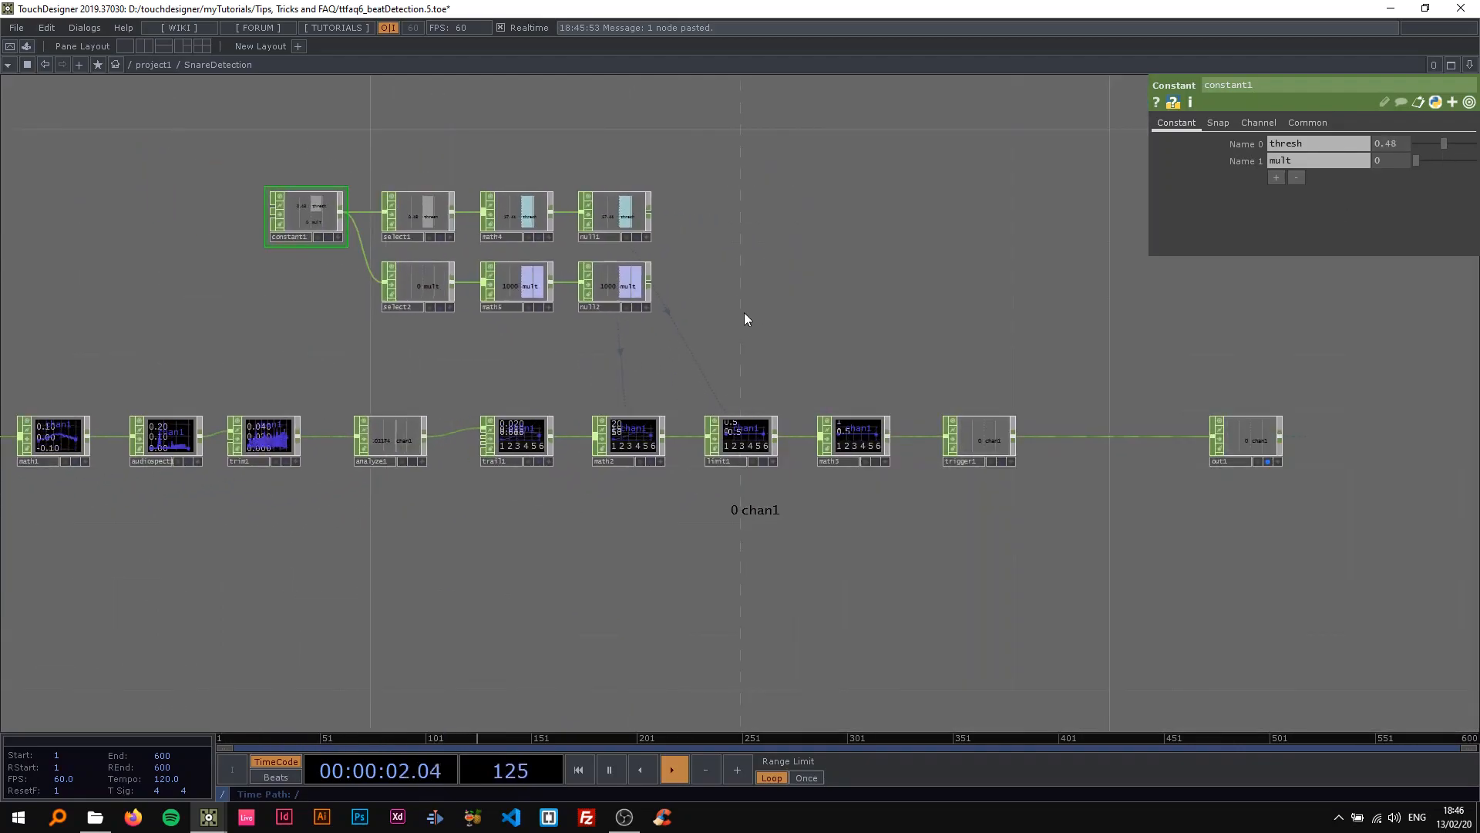
pyautogui.moveTo(739, 309); pyautogui.dragTo(743, 304)
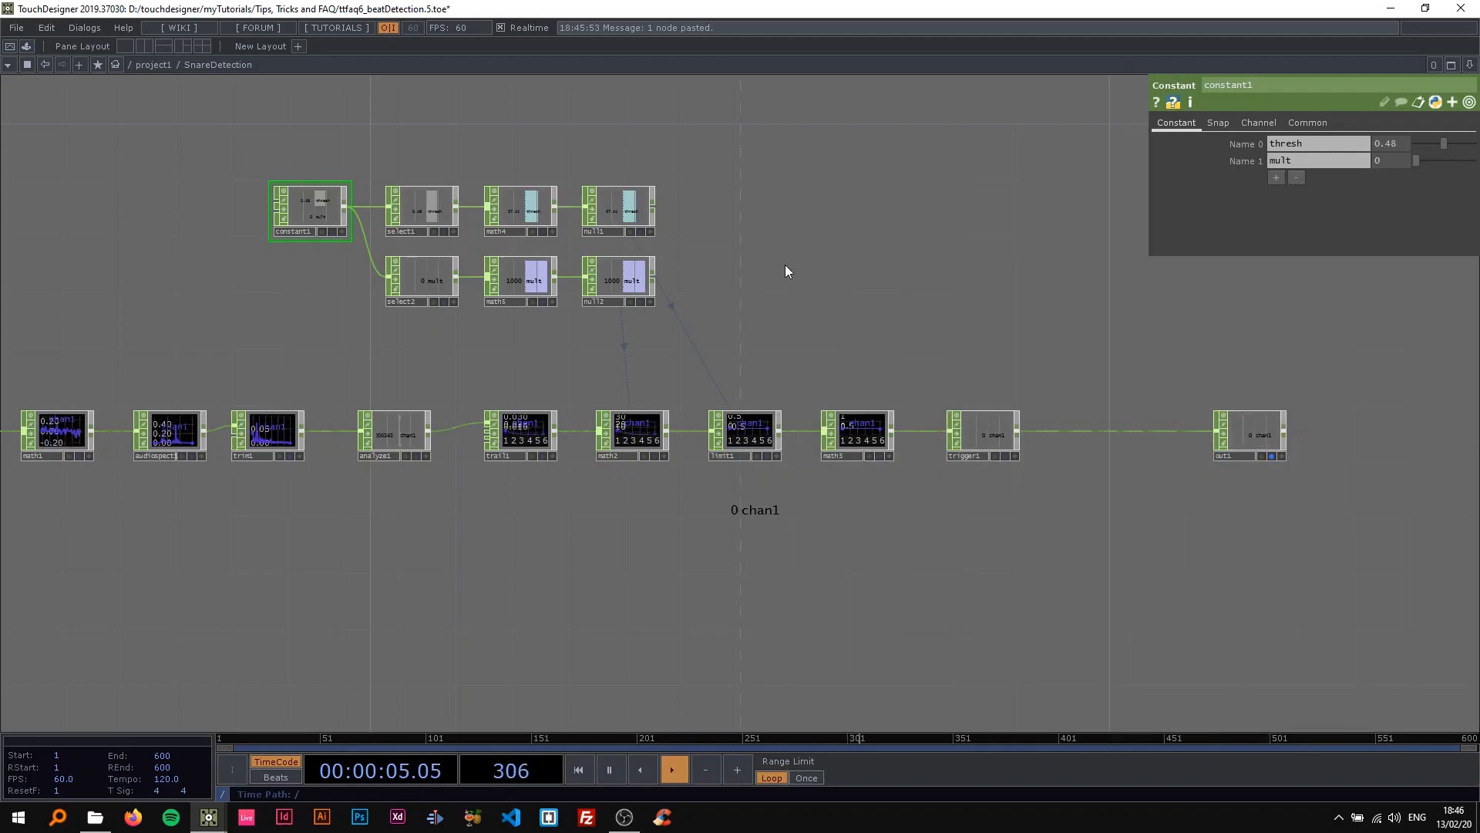
pyautogui.moveTo(726, 259); pyautogui.dragTo(745, 257)
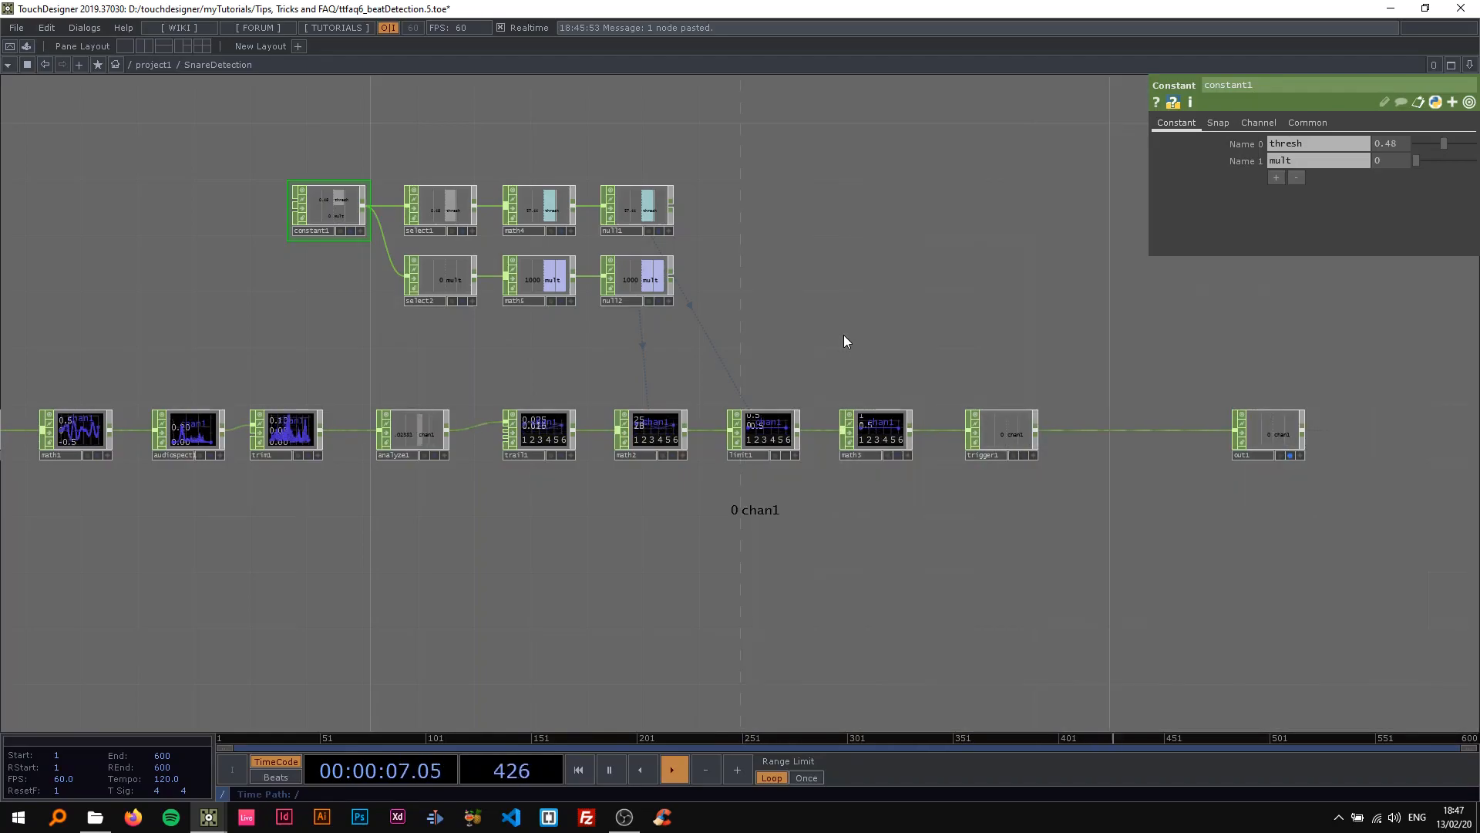
# Go back up to the project1 network, pause playback and bring all the detection chains into view.
pyautogui.moveTo(782, 362); pyautogui.dragTo(1024, 352)
pyautogui.scroll(-2, 866, 369)
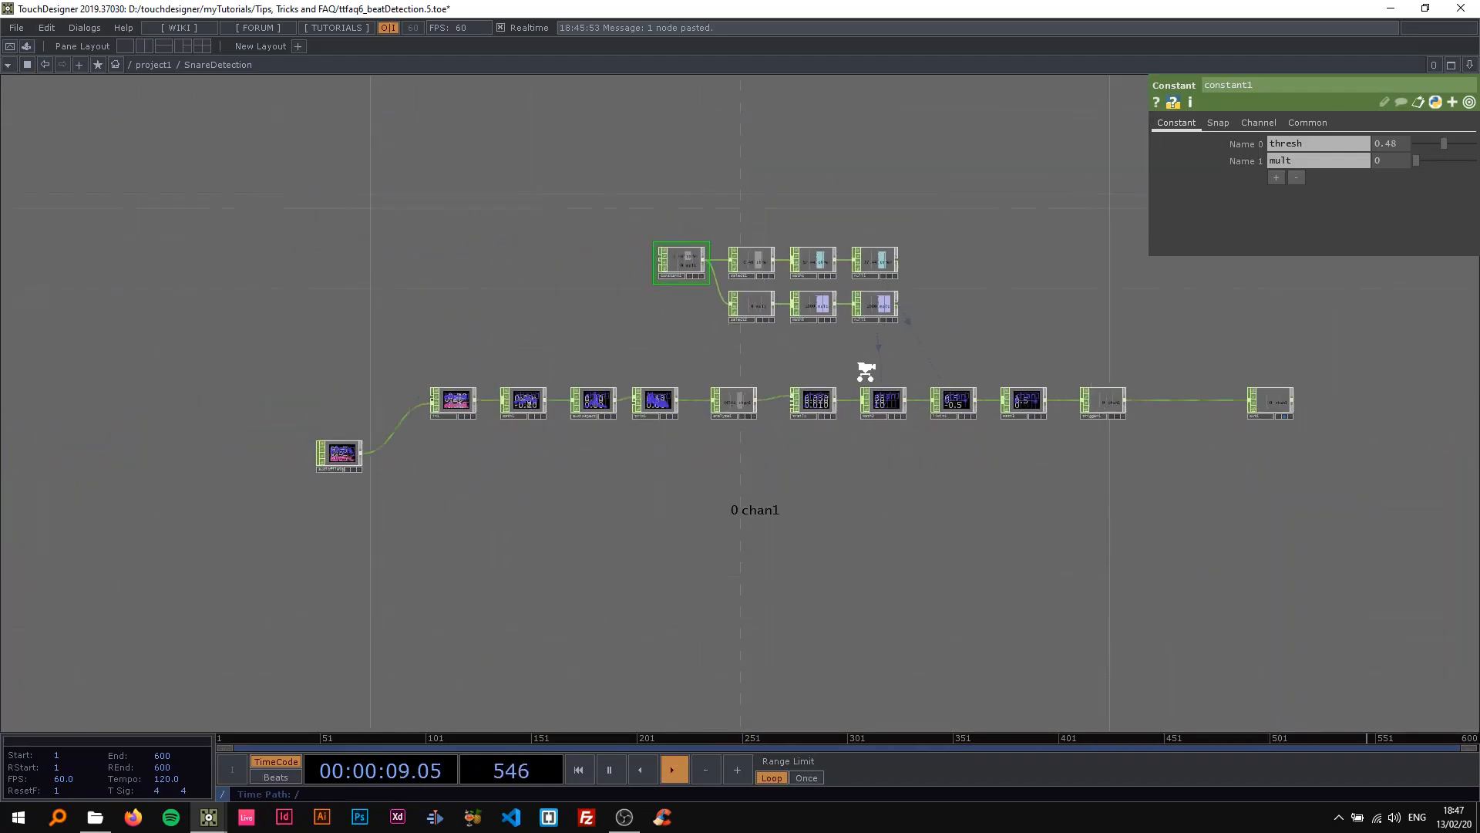
pyautogui.scroll(-5, 867, 372)
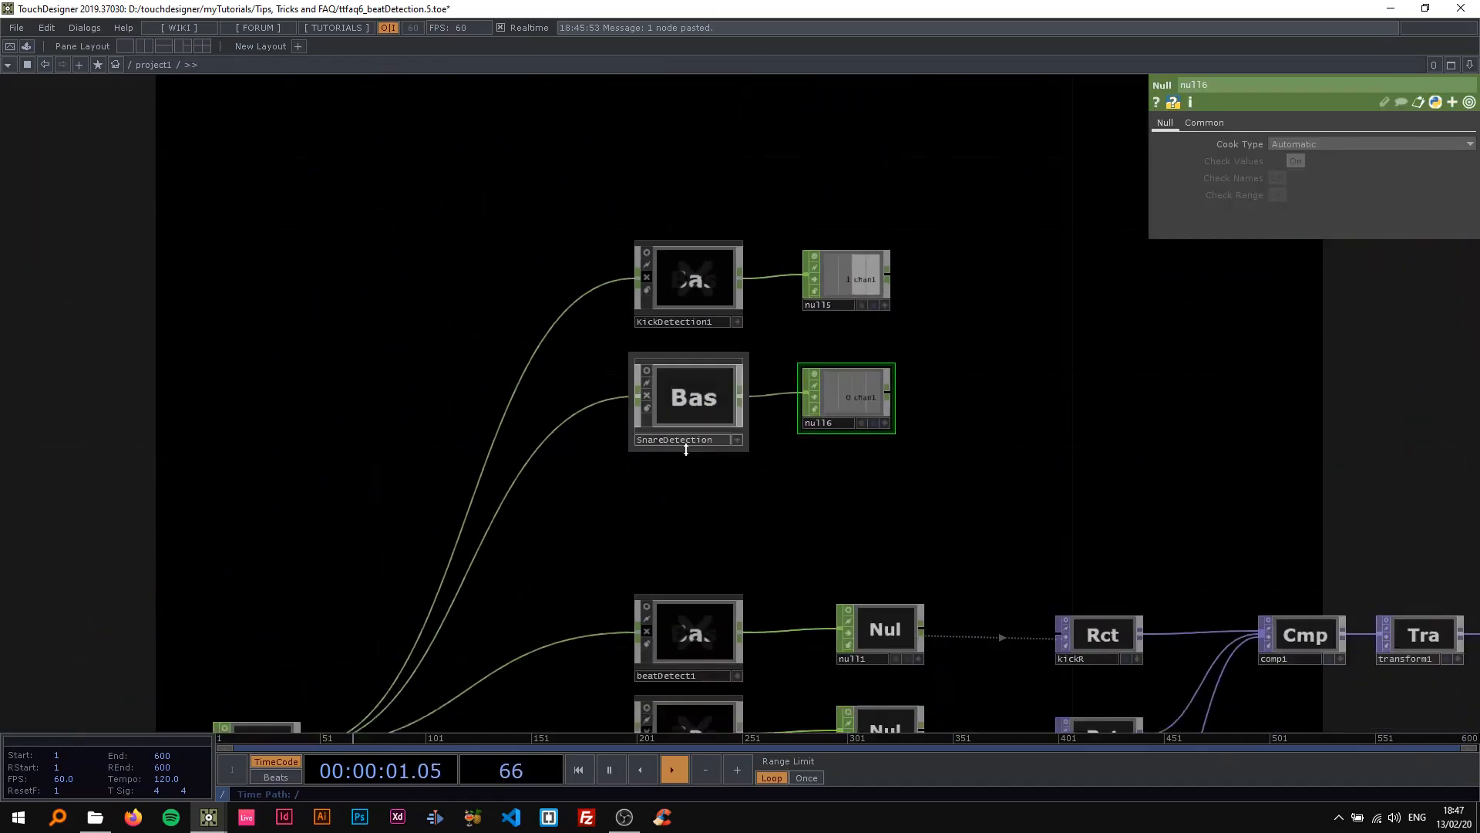
pyautogui.scroll(-3, 683, 446)
pyautogui.moveTo(741, 463); pyautogui.dragTo(509, 343)
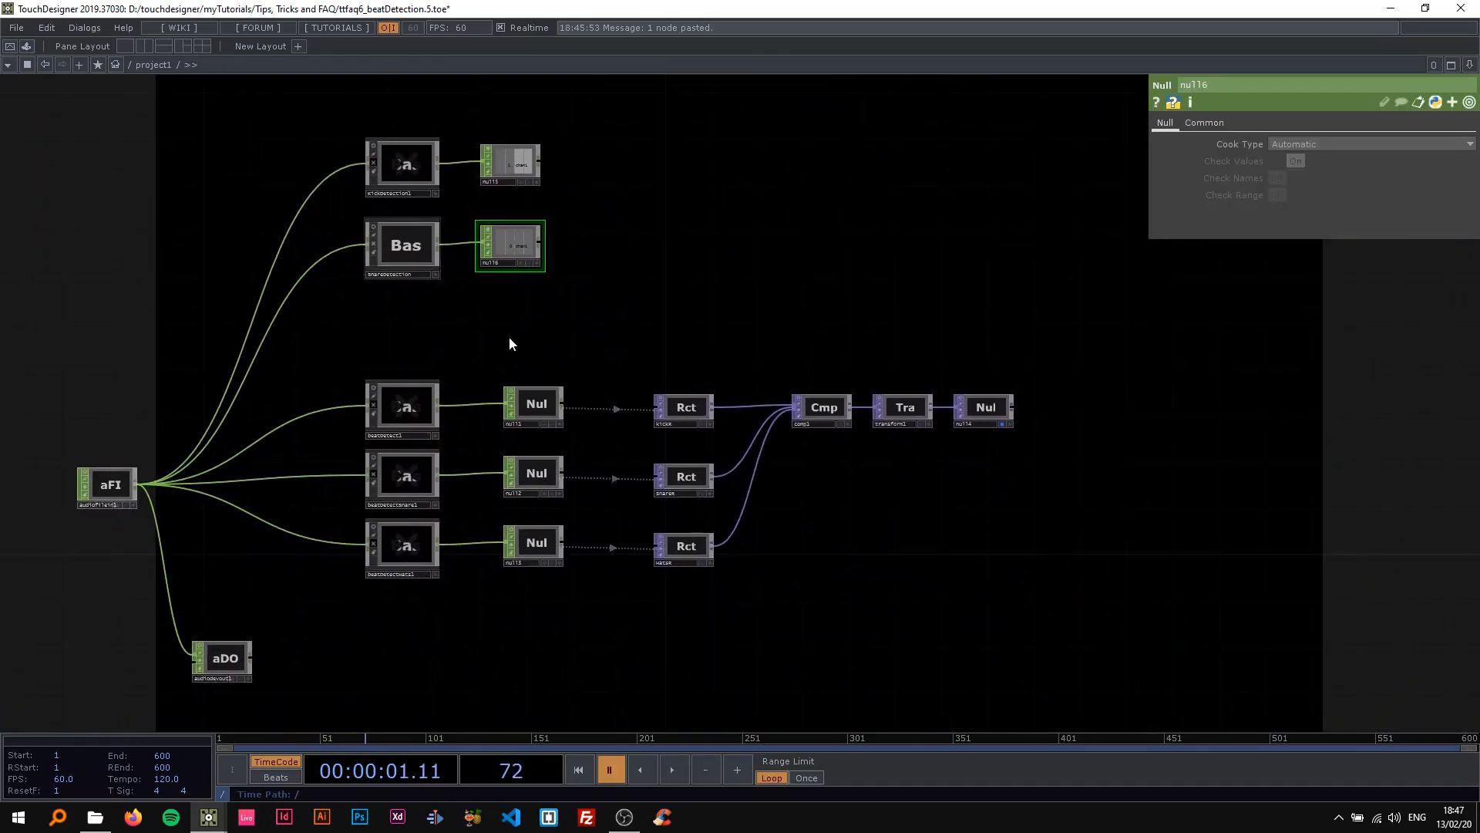
pyautogui.moveTo(548, 286); pyautogui.dragTo(362, 132, button='right')
pyautogui.moveTo(407, 172); pyautogui.dragTo(407, 125)
pyautogui.click(546, 219)
pyautogui.moveTo(426, 232); pyautogui.dragTo(502, 227)
pyautogui.click(495, 210)
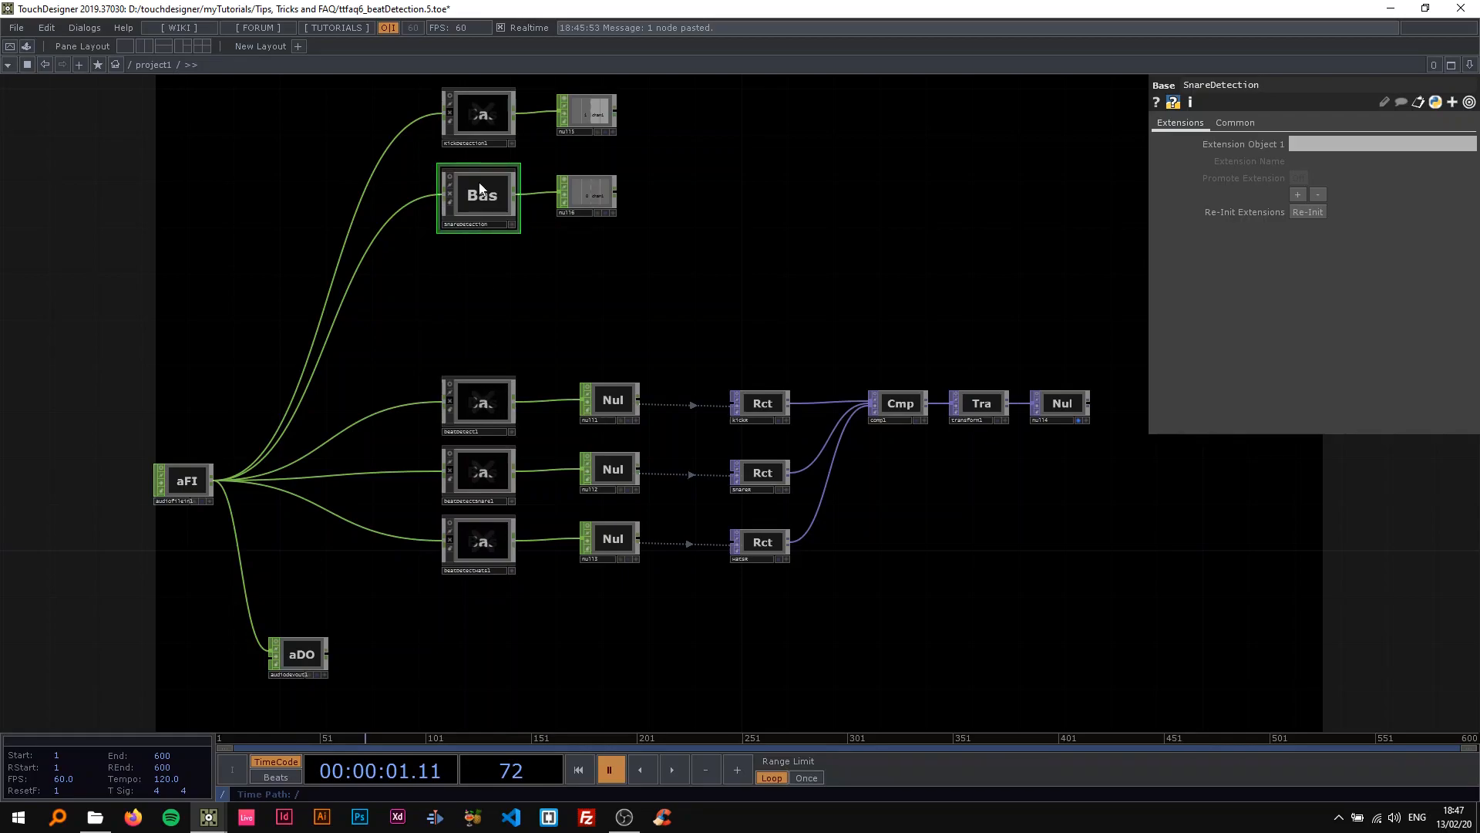
pyautogui.moveTo(514, 289); pyautogui.dragTo(482, 358)
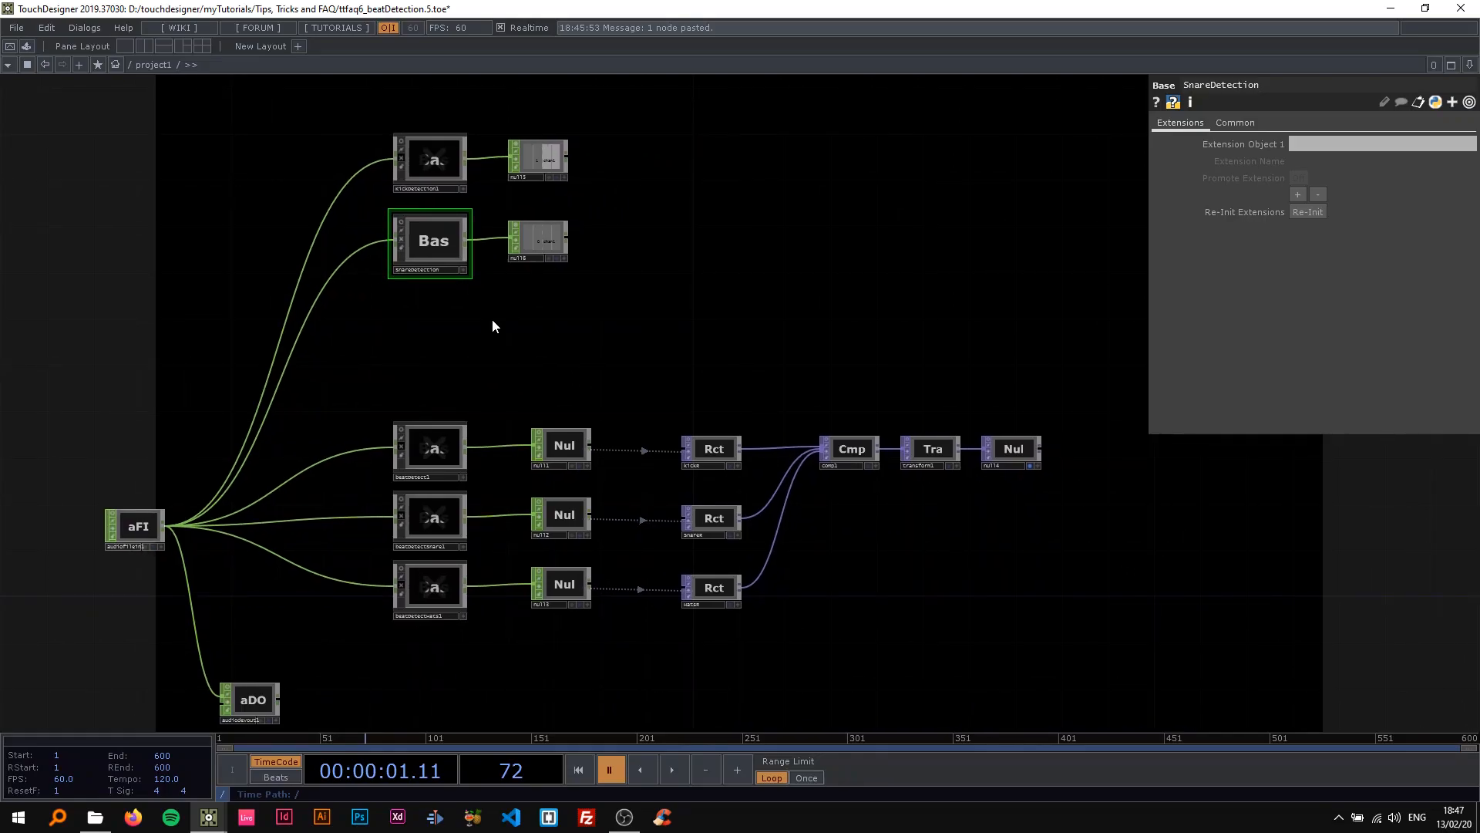
pyautogui.rightClick(812, 344)
pyautogui.click(723, 316)
pyautogui.moveTo(532, 337); pyautogui.dragTo(429, 411)
pyautogui.scroll(4, 479, 364)
pyautogui.scroll(-4, 489, 476)
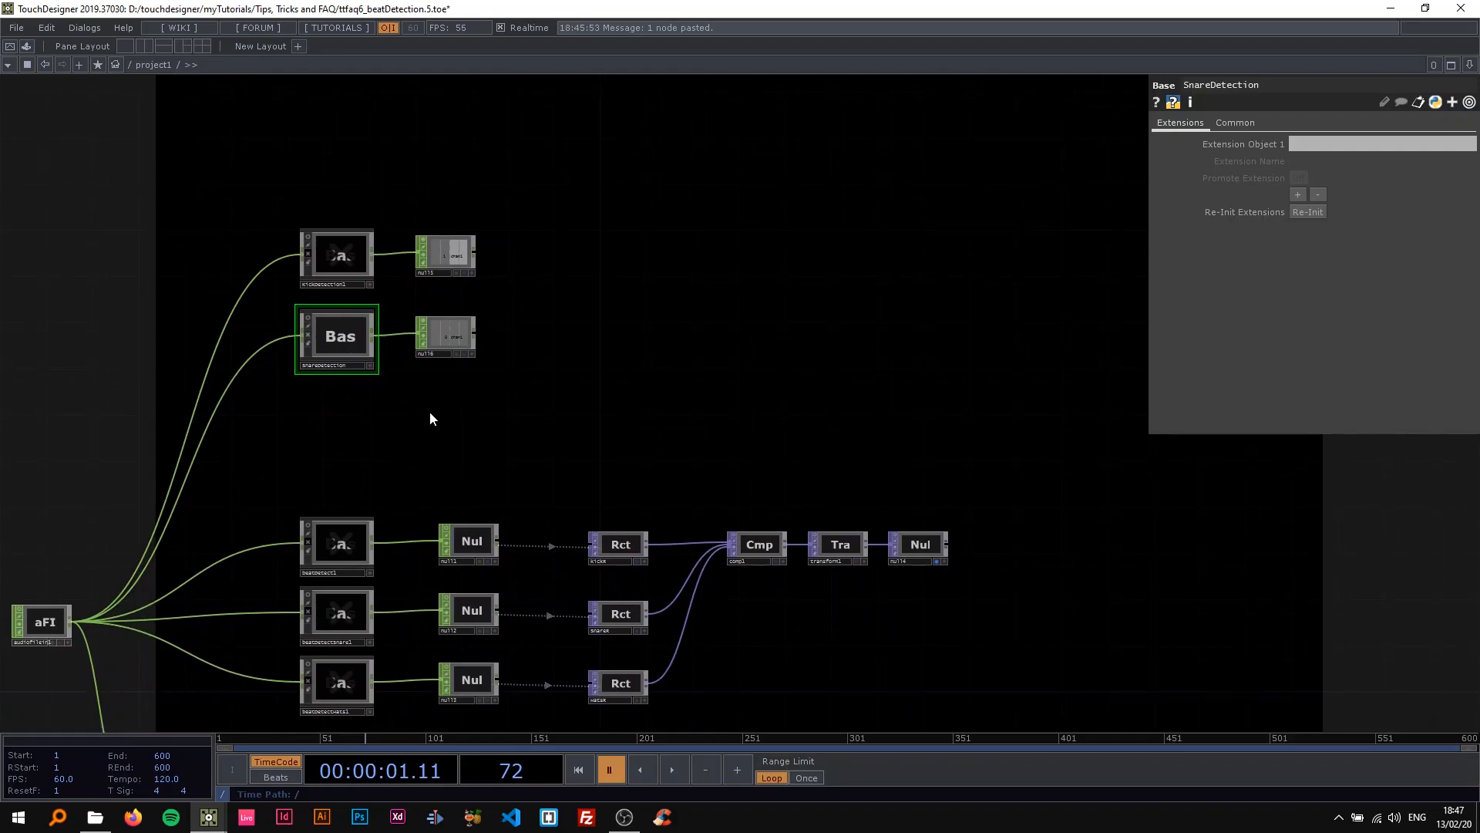
pyautogui.scroll(-3, 418, 411)
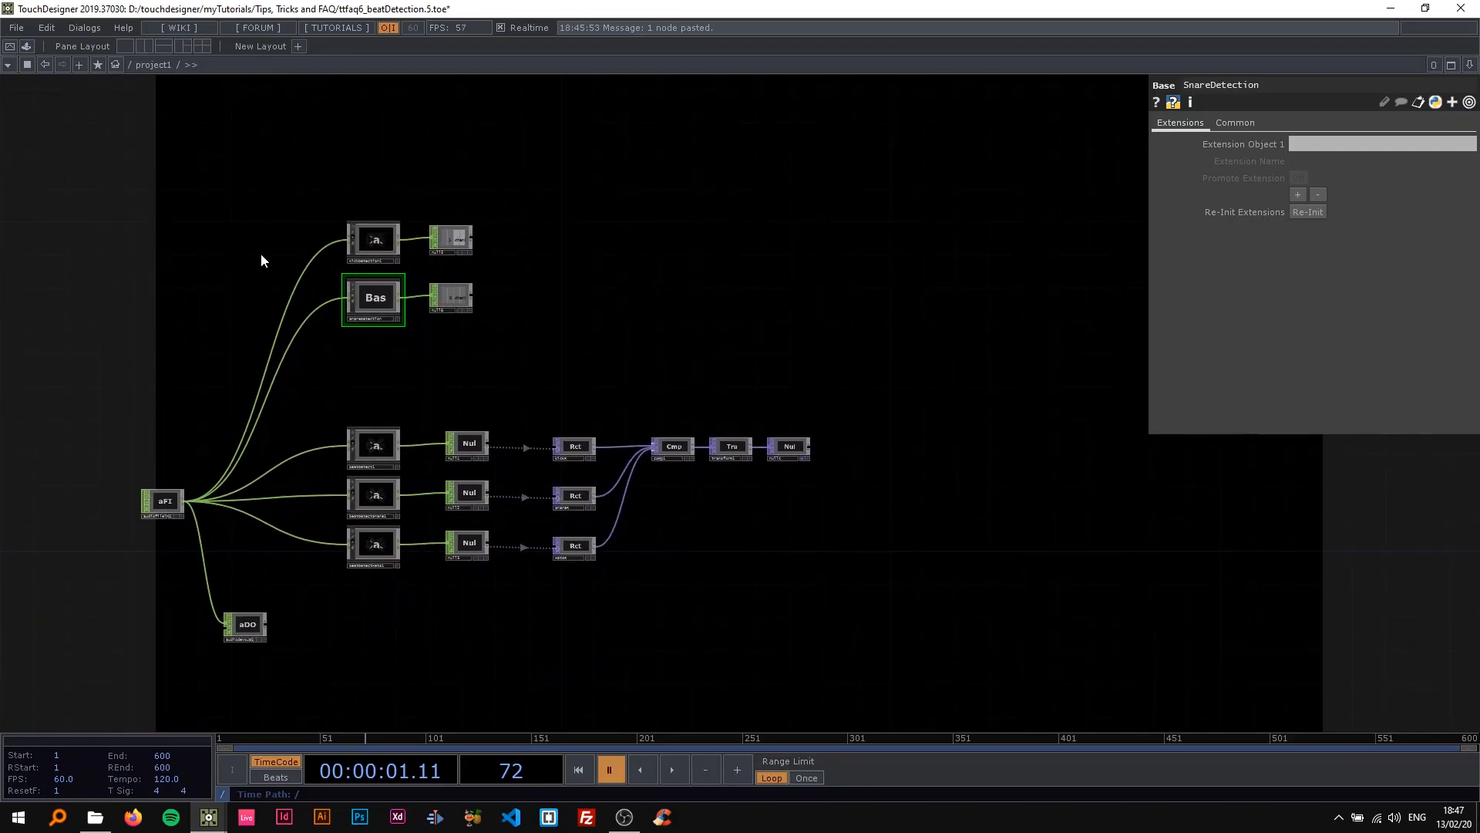
pyautogui.scroll(4, 251, 279)
pyautogui.moveTo(256, 214); pyautogui.dragTo(267, 134)
pyautogui.scroll(-3, 243, 171)
pyautogui.moveTo(243, 171); pyautogui.dragTo(255, 246)
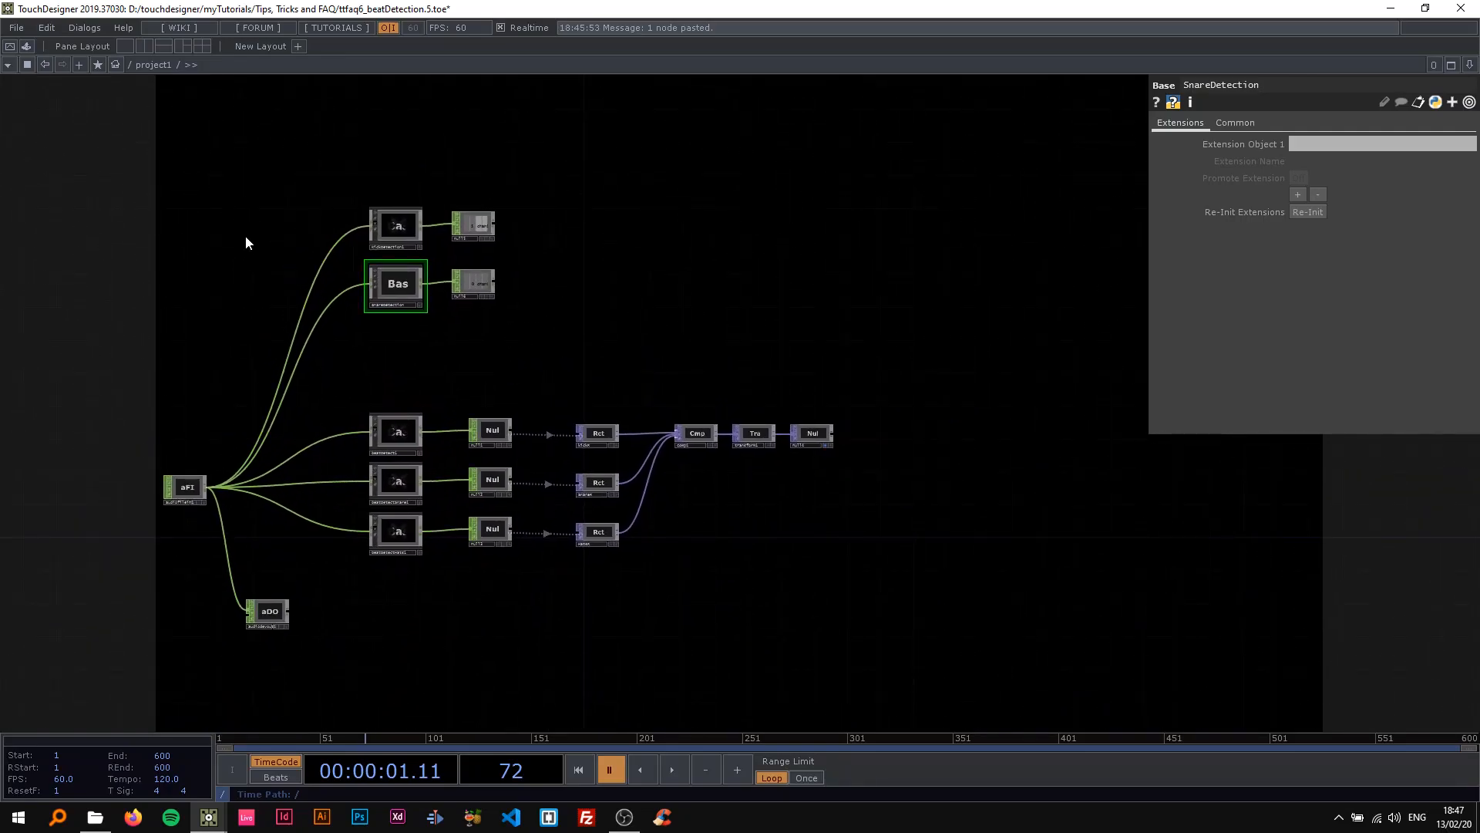
pyautogui.scroll(2, 515, 275)
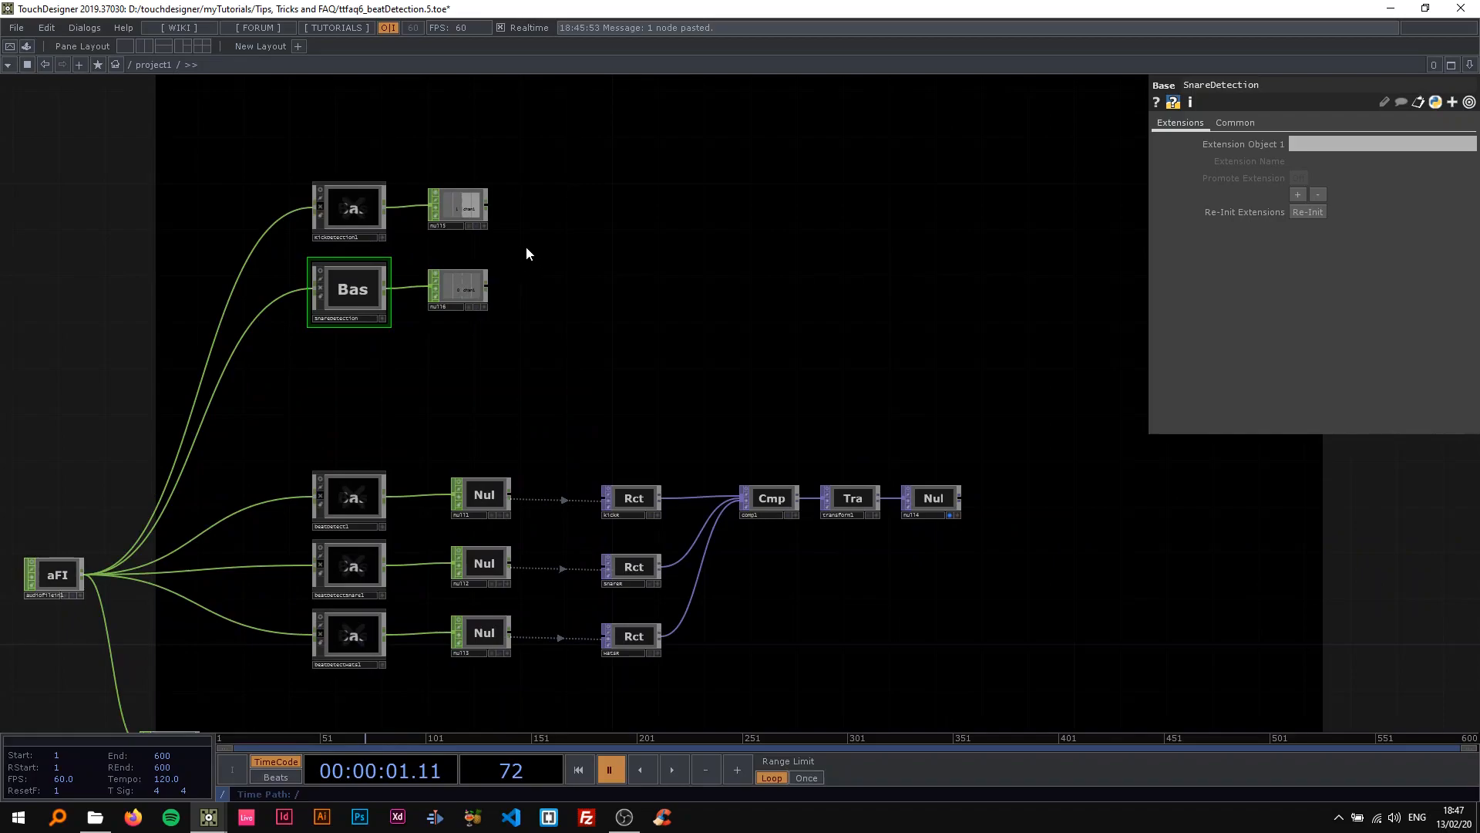